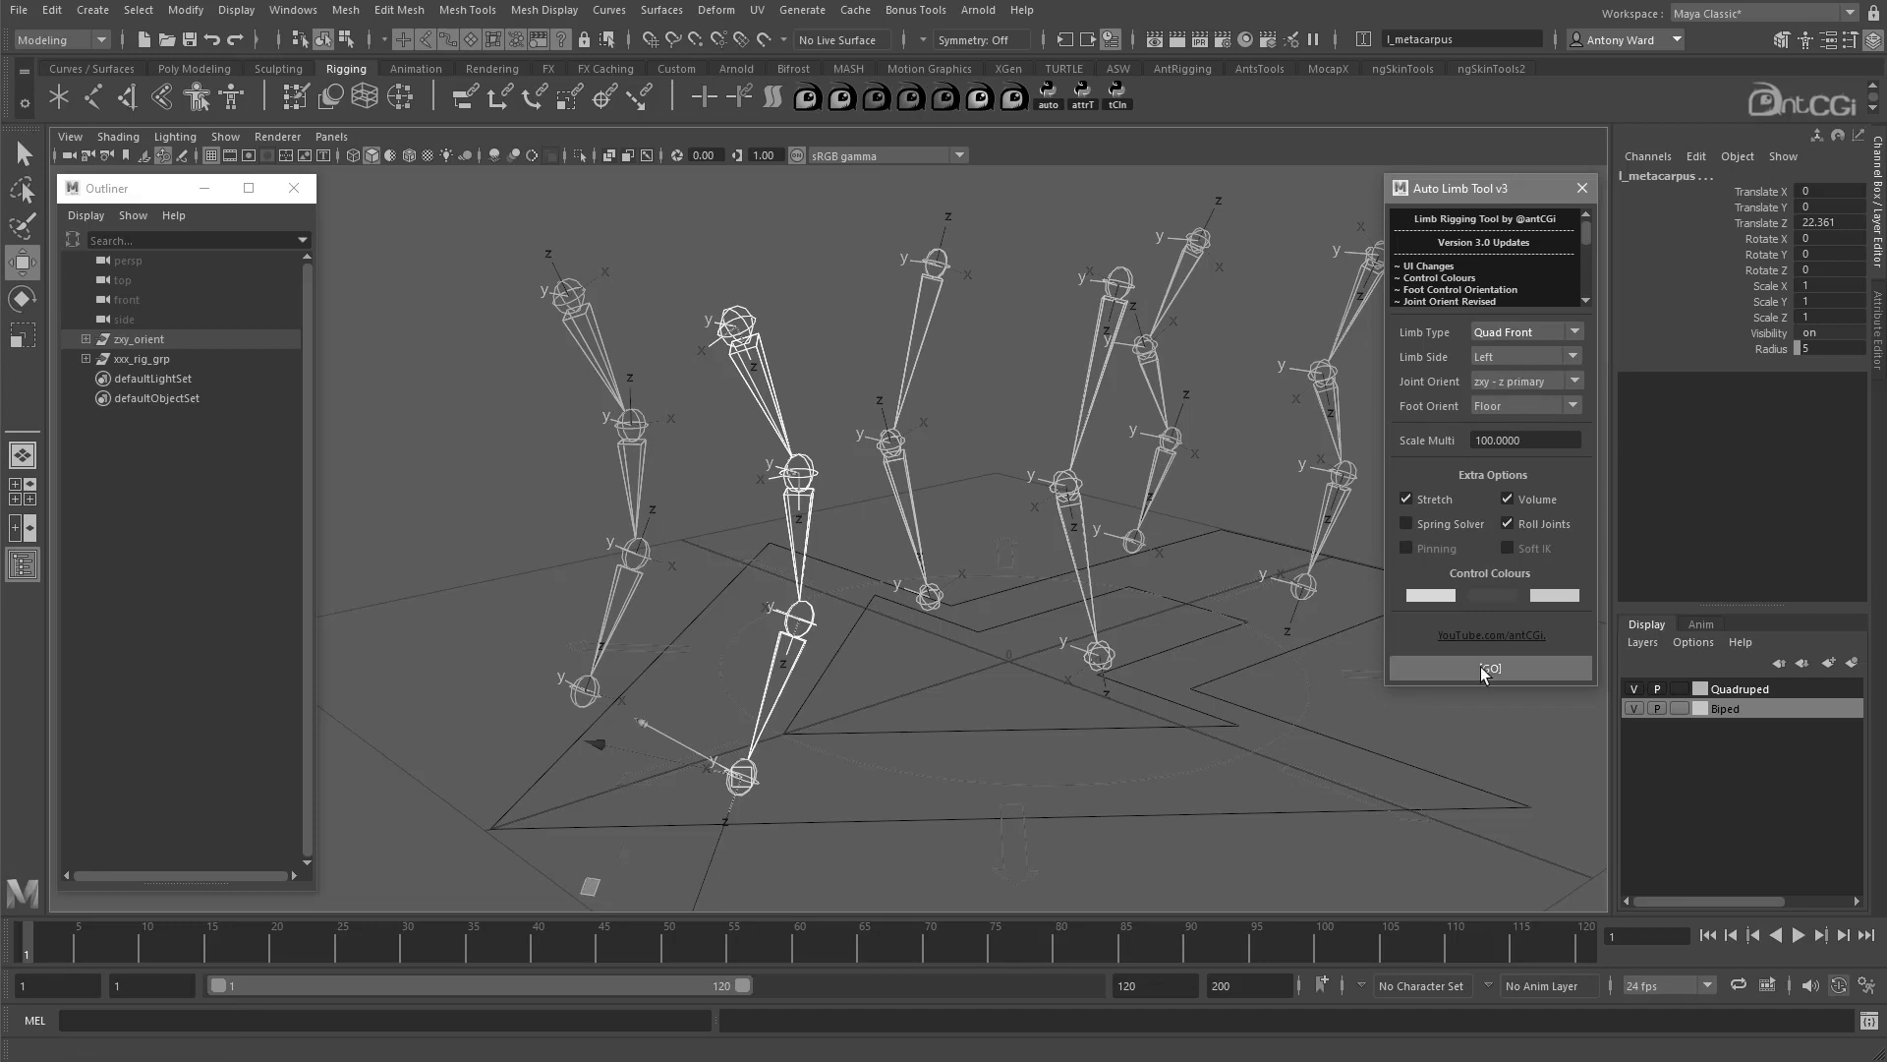
Step: Select the right front quadruped leg's joint chain ending at r_metacarpus and generate its limb rig with Limb Side set to Right
left_click(641, 560)
left_click(641, 560, "shift")
left_click(586, 690, "shift")
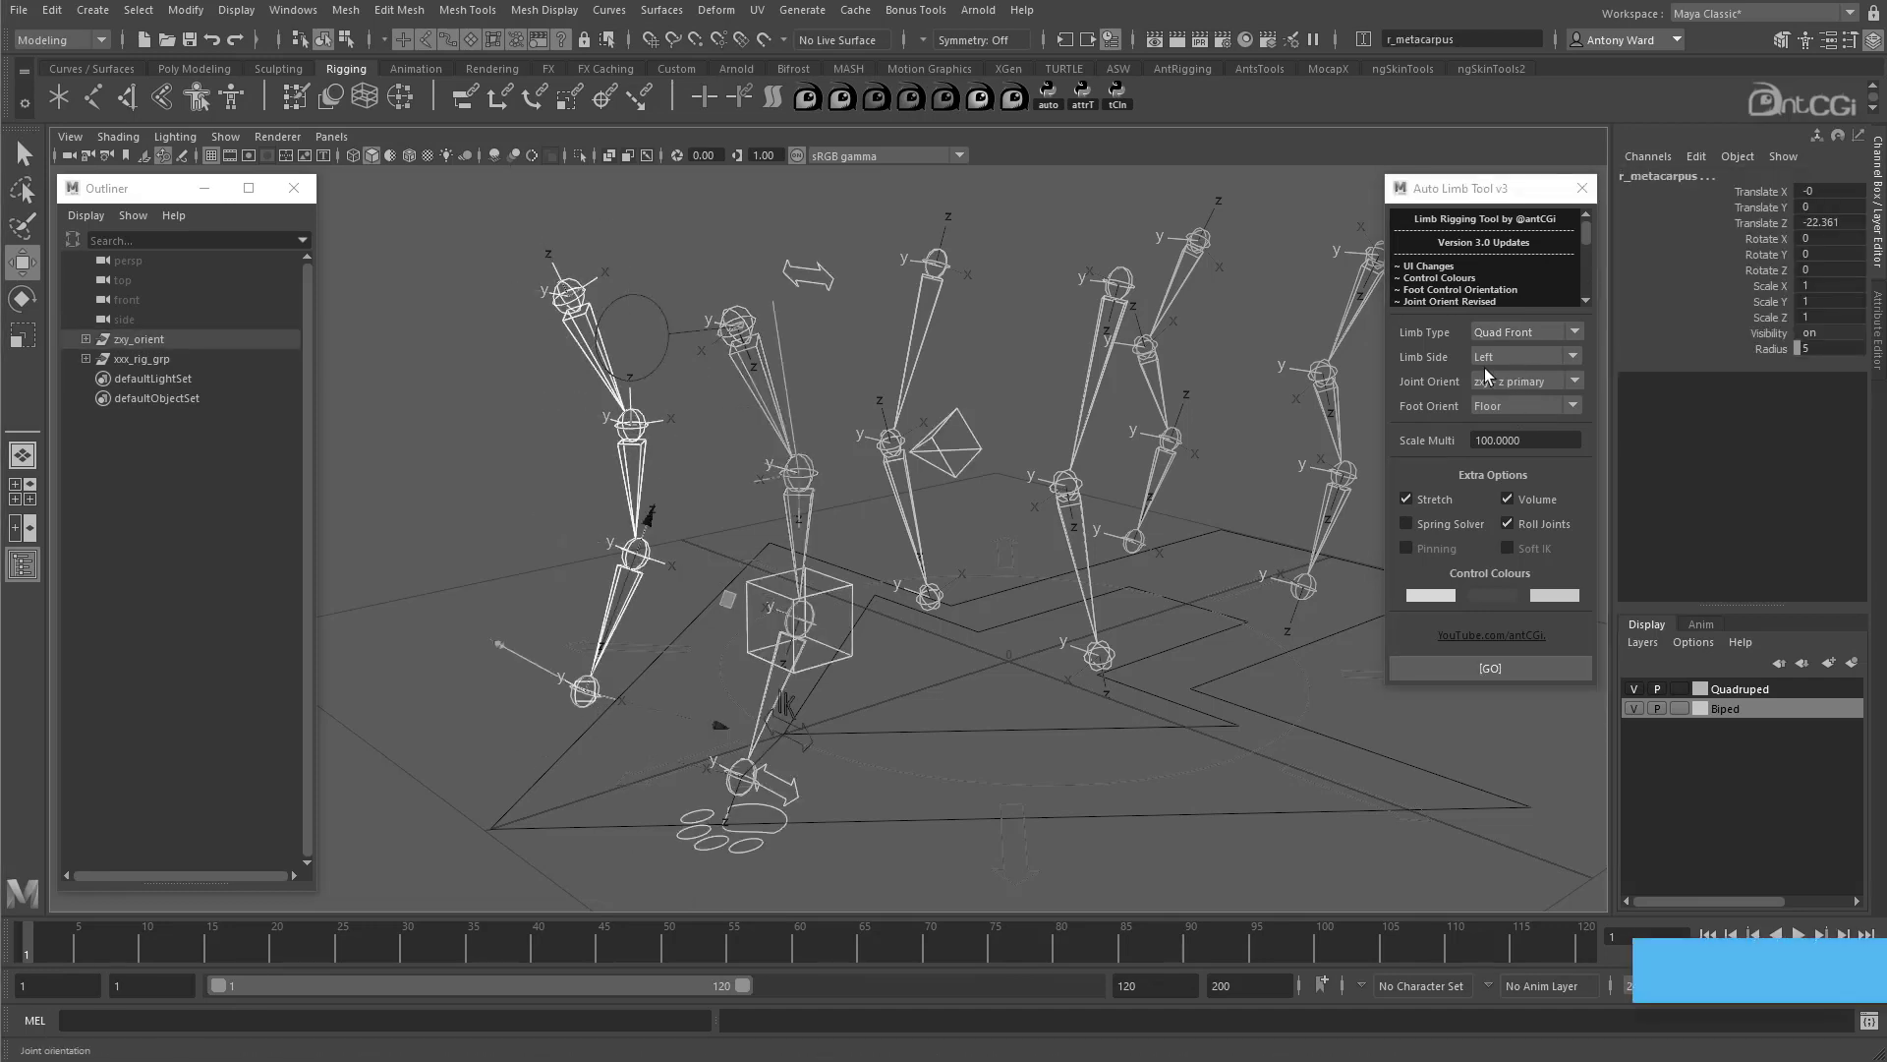
left_click(1495, 358)
left_click(1490, 398)
left_click(1459, 671)
Step: Select the left rear leg joints from l_femur to l_metatarsus and generate their rig as Quad Rear, Limb Side Left
left_click_drag(1071, 422, 991, 436, "alt")
left_click(1170, 661)
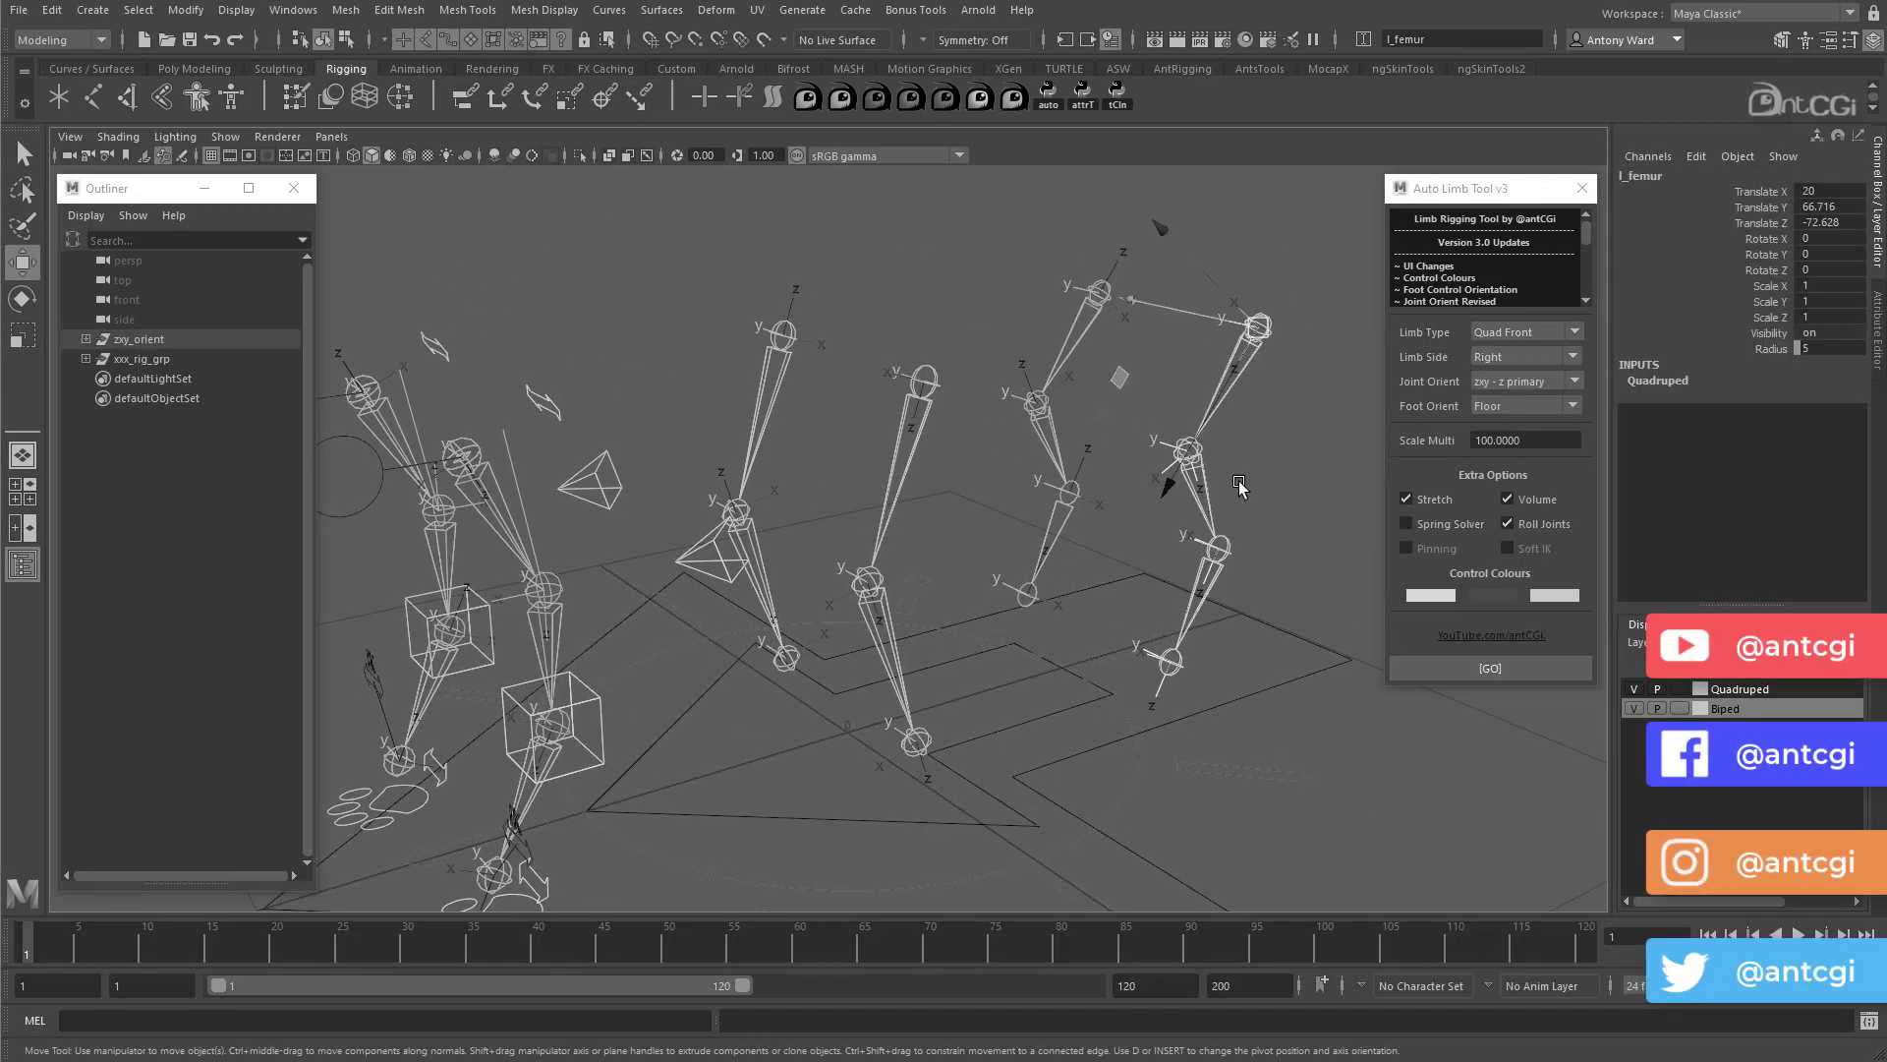
left_click(1526, 333)
left_click(1521, 435)
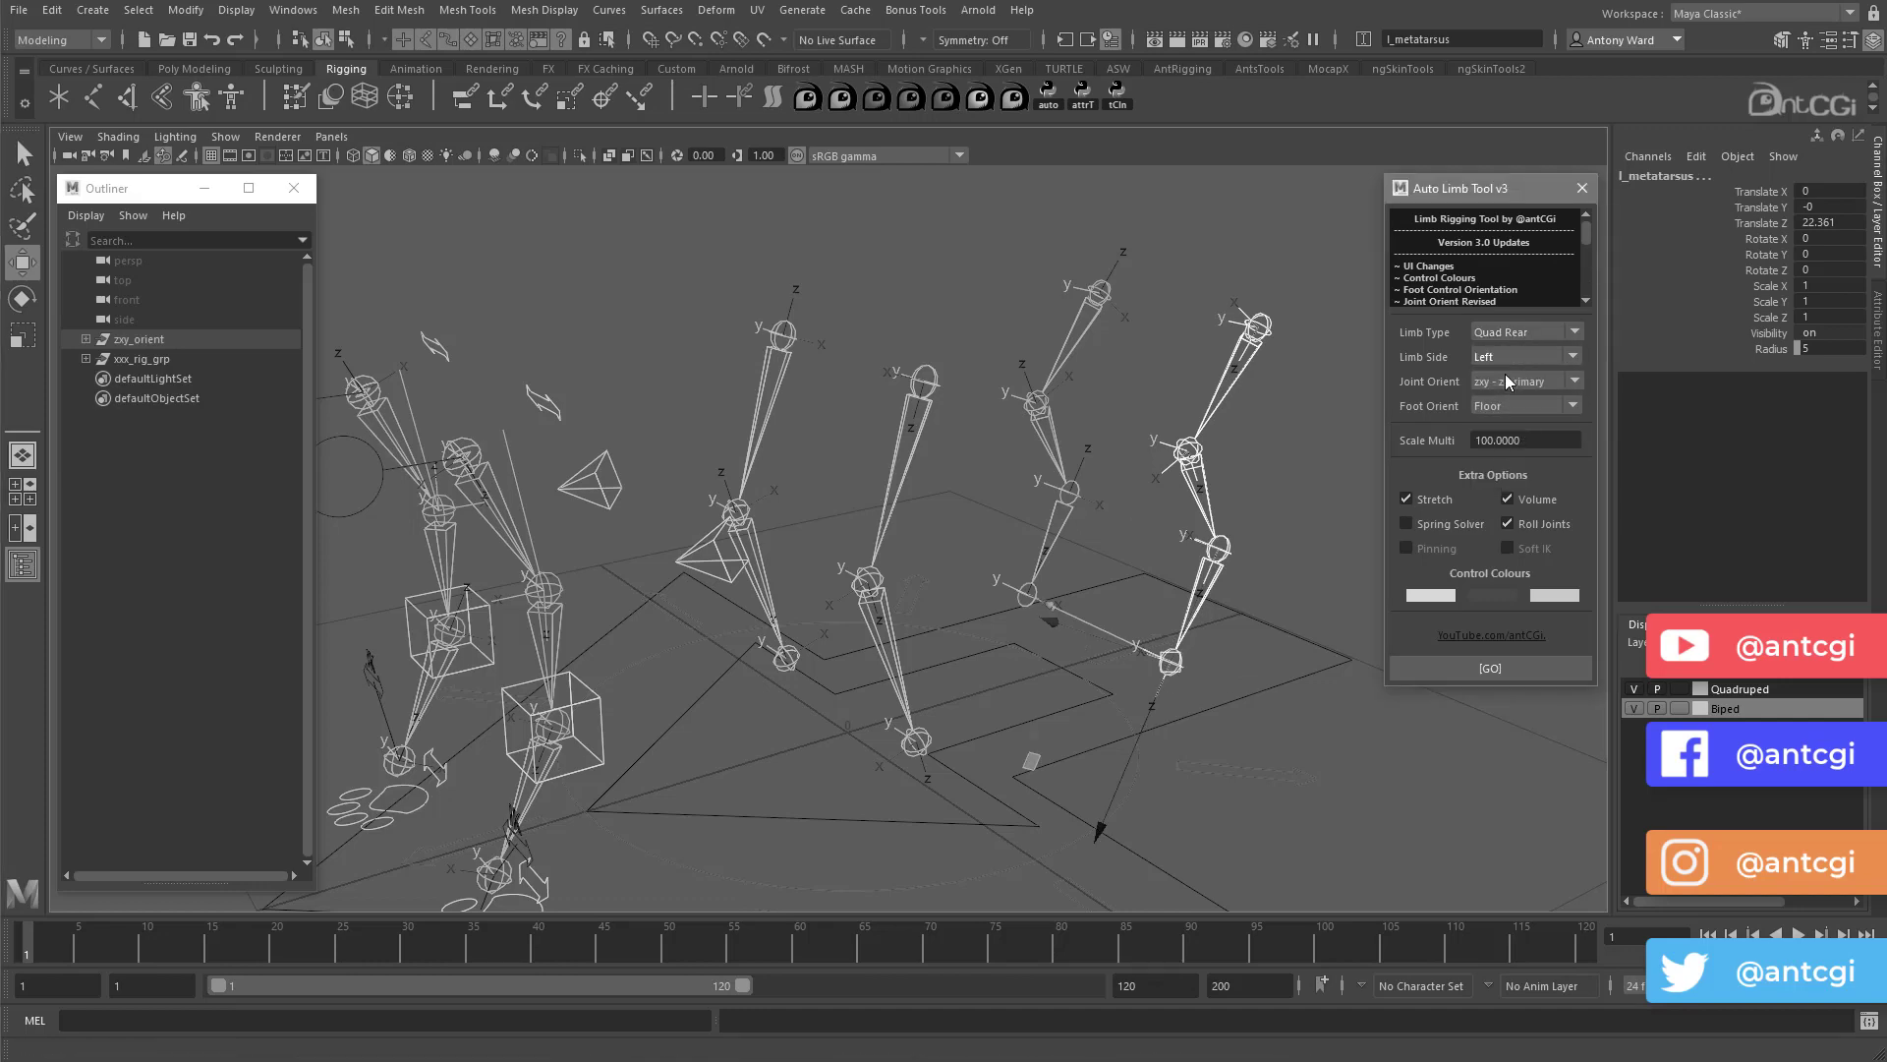
left_click(1472, 668)
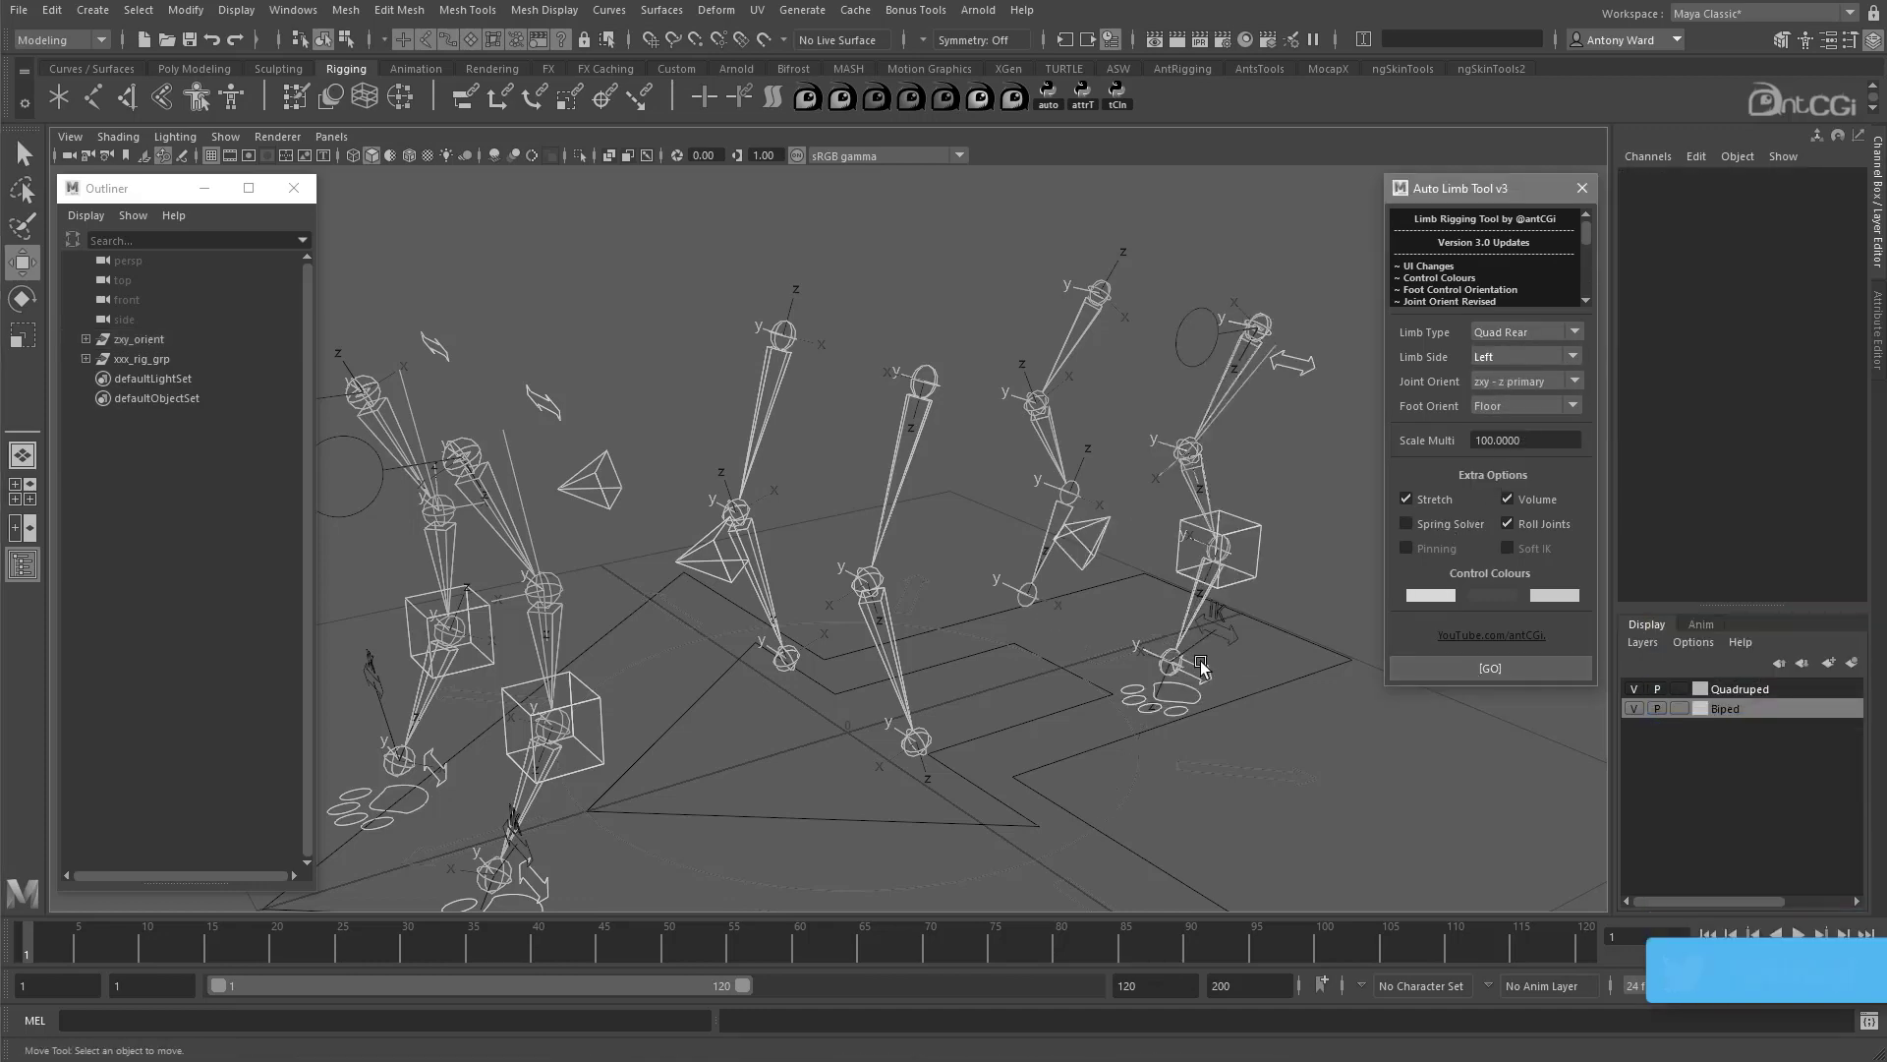
Step: Select the right rear leg joints down to r_metatarsus and generate their Quad Rear rig with Spring Solver enabled and Limb Side Right
left_click(1100, 292)
left_click_drag(1061, 354, 1327, 359, "alt")
left_click(588, 407, "shift")
left_click(565, 493, "shift")
left_click(606, 611, "shift")
left_click(1463, 525)
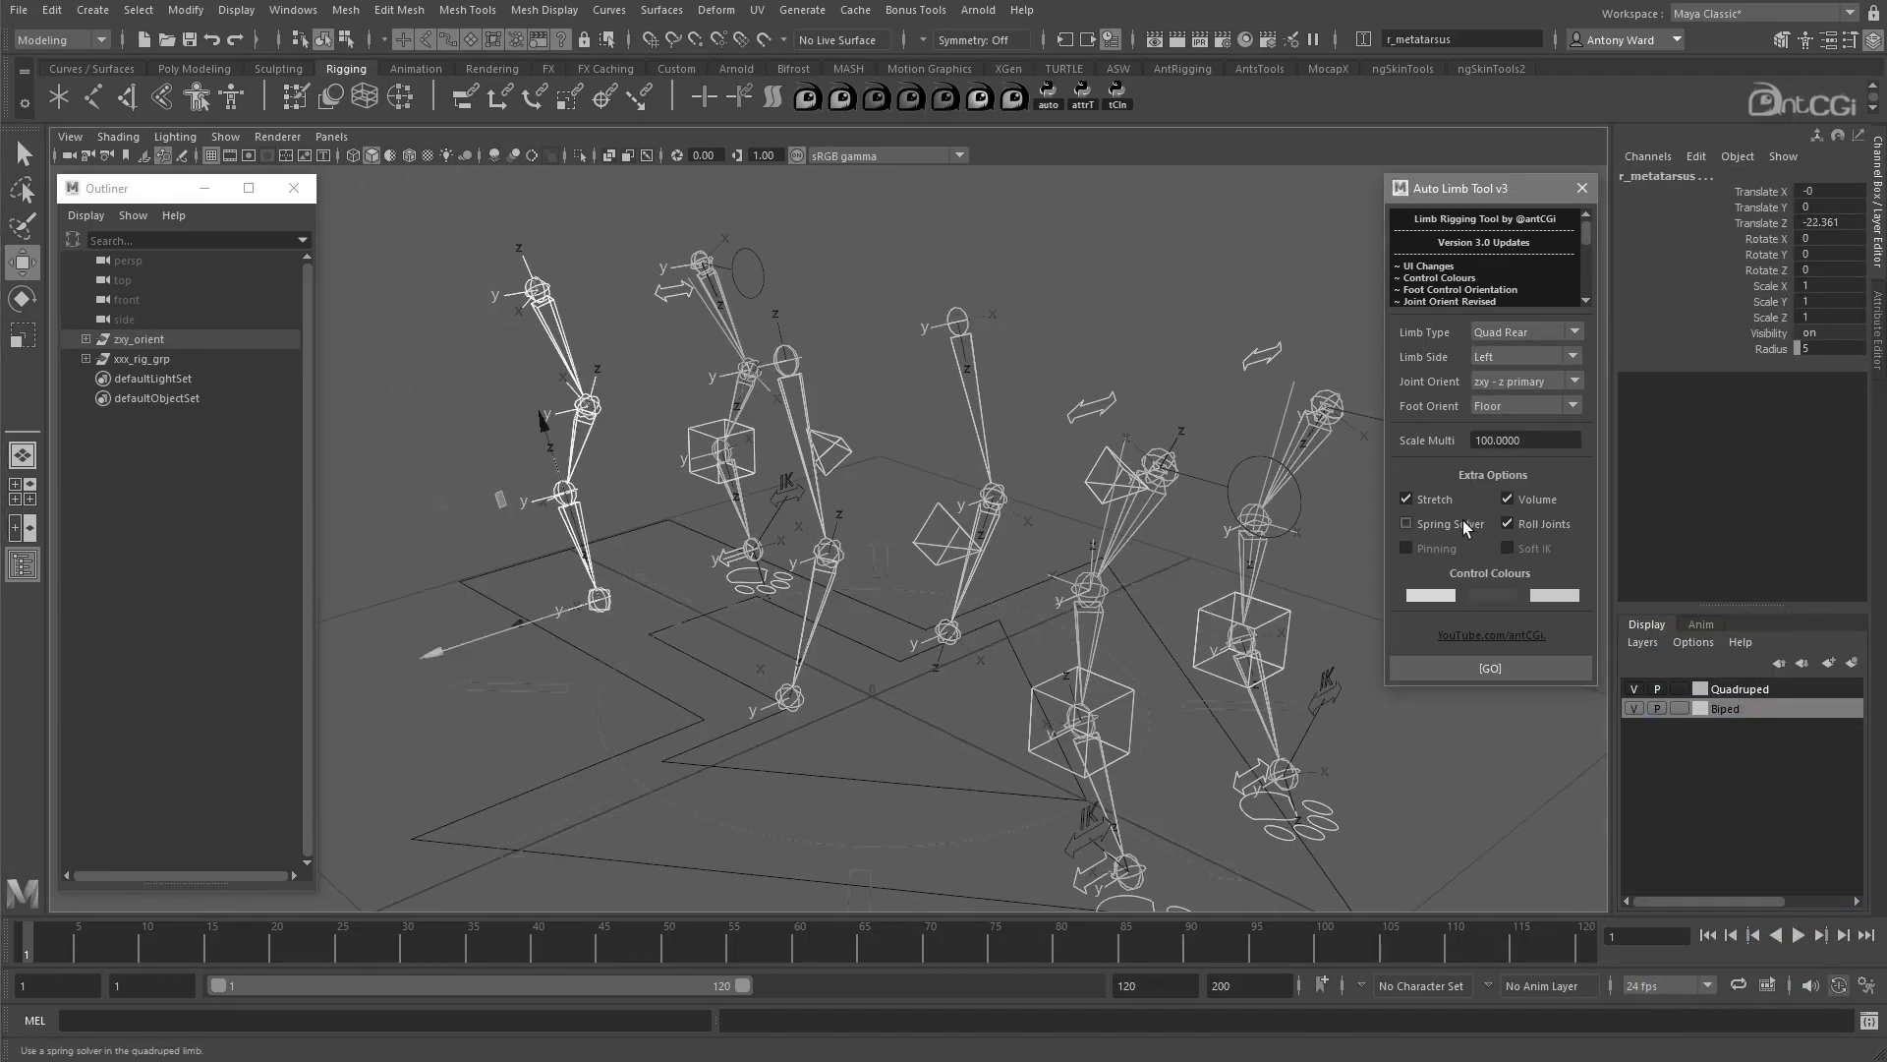
left_click(1508, 356)
left_click(1504, 395)
left_click(1500, 663)
Step: Test the rear leg IK foot controls by moving both together in the viewport, and undo the moves
left_click_drag(503, 715, 816, 634, "alt")
left_click(745, 657, "shift")
key("w")
left_click_drag(843, 448, 777, 449)
left_click_drag(715, 639, 789, 469)
key("ctrl+z")
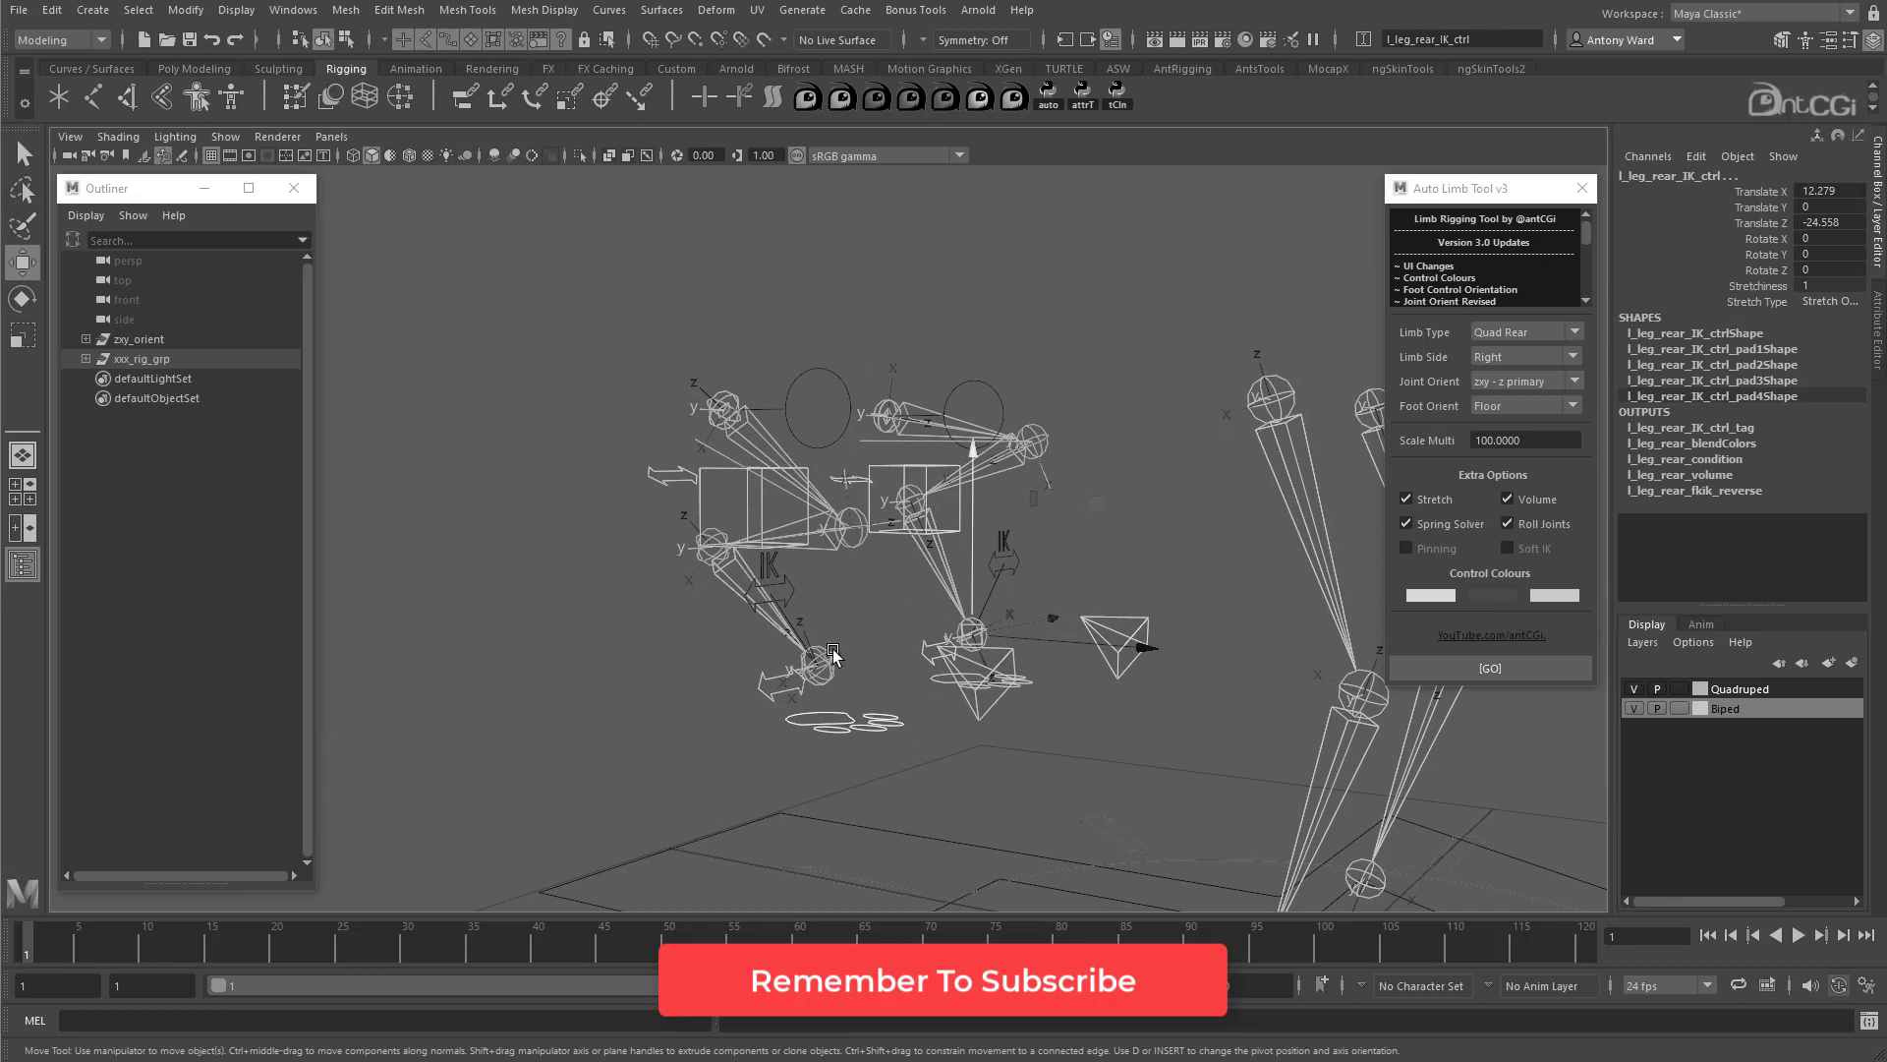
right_click_drag(957, 647, 816, 647, "alt")
left_click_drag(817, 647, 860, 637, "alt")
left_click_drag(849, 496, 848, 735)
left_click_drag(836, 580, 822, 594, "alt")
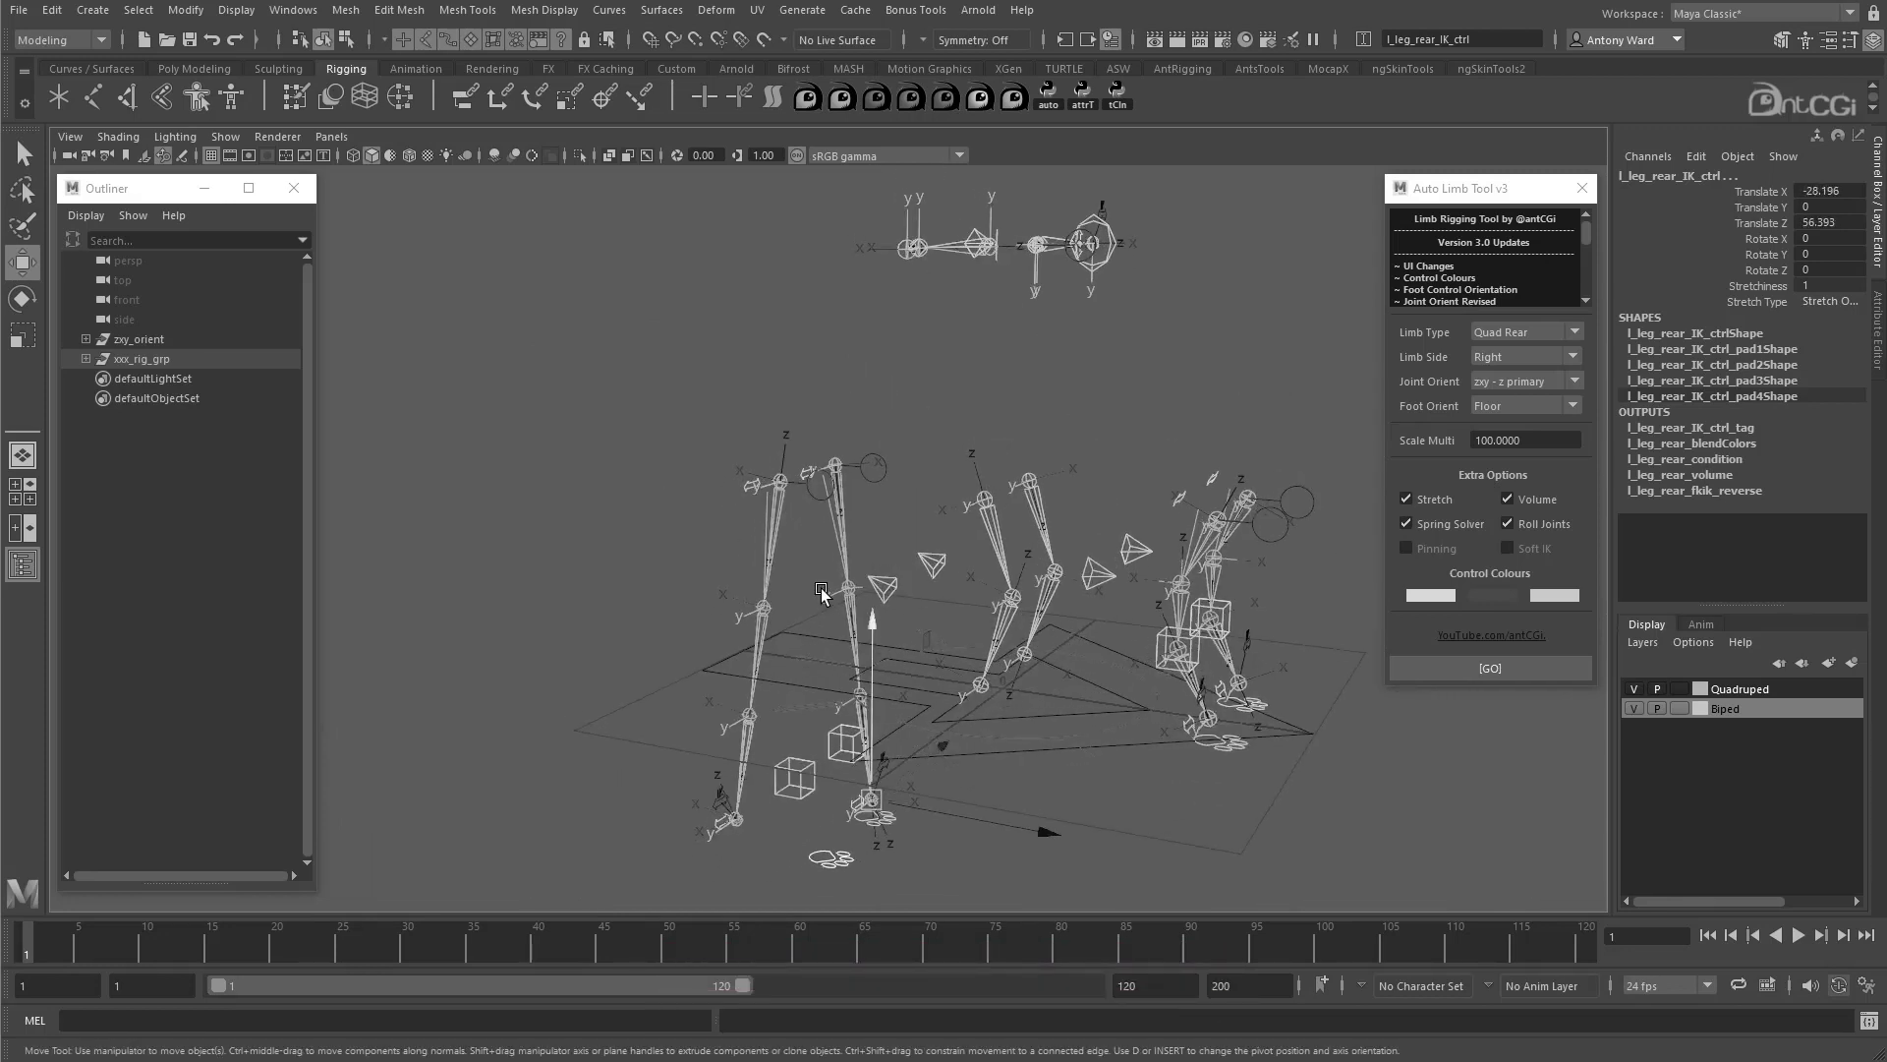
key("ctrl+z")
key("ctrl+z")
Step: Select the left biped leg joints starting at l_hip and generate their rig as Biped Leg, Limb Side Left
left_click_drag(969, 599, 806, 643, "alt")
right_click_drag(806, 589, 872, 542, "alt")
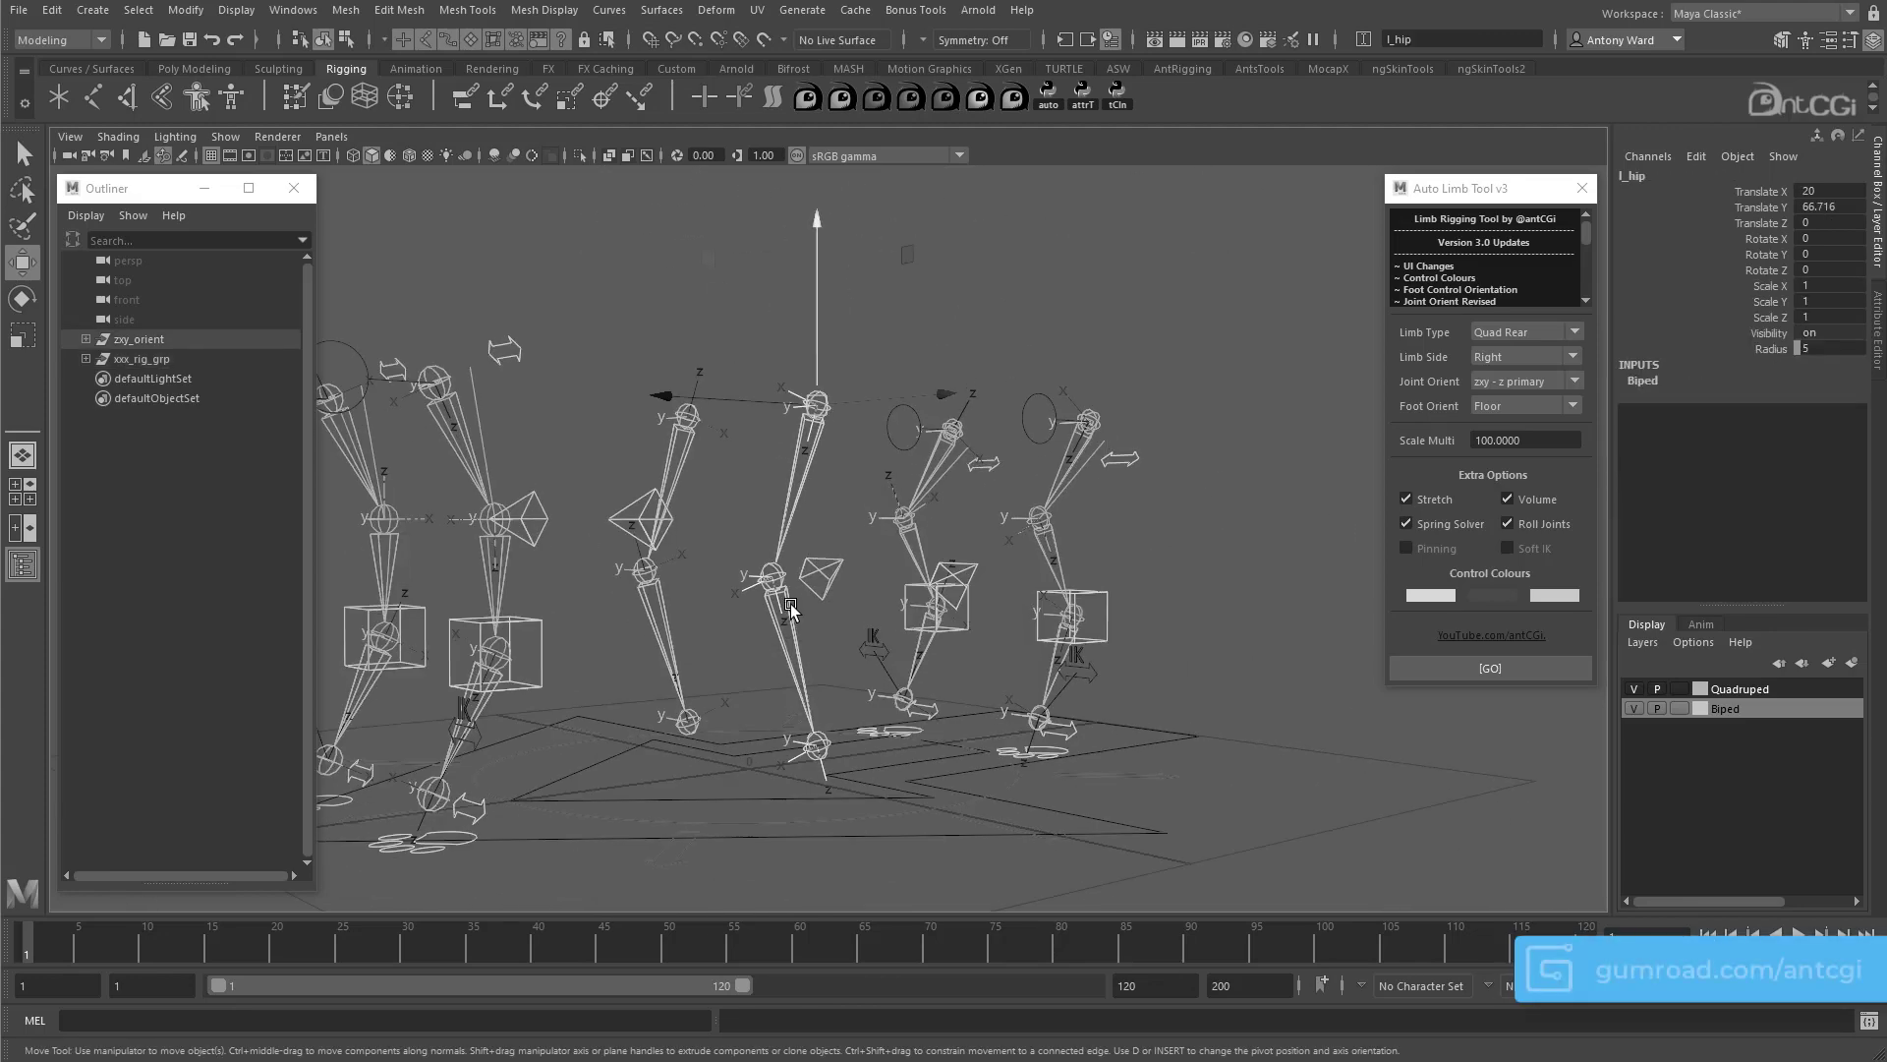
left_click(1512, 331)
left_click(1520, 375)
left_click(1491, 669)
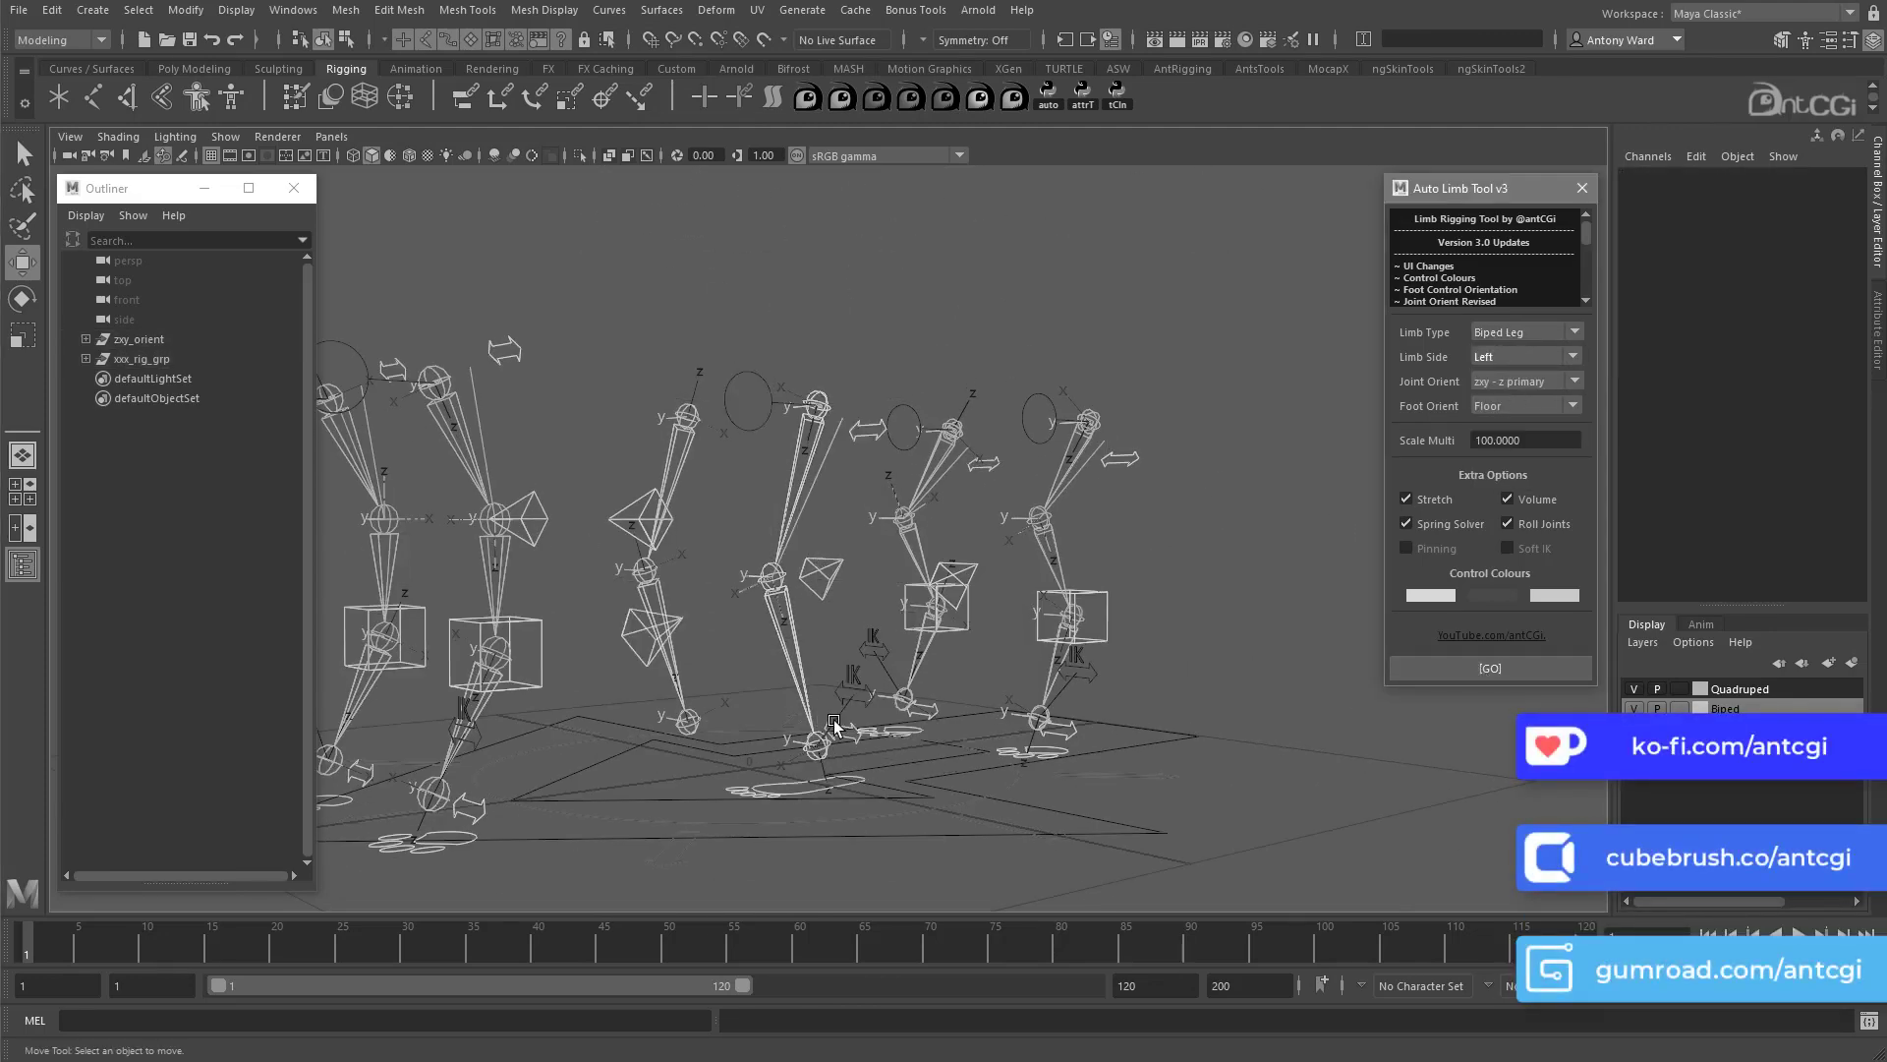
Step: Select the right biped leg joints down to r_ankle and generate their Biped Leg rig with Limb Side Right
left_click(686, 408)
left_click_drag(723, 552, 817, 634, "alt")
left_click(825, 499, "shift")
left_click(860, 614, "shift")
left_click(1509, 356)
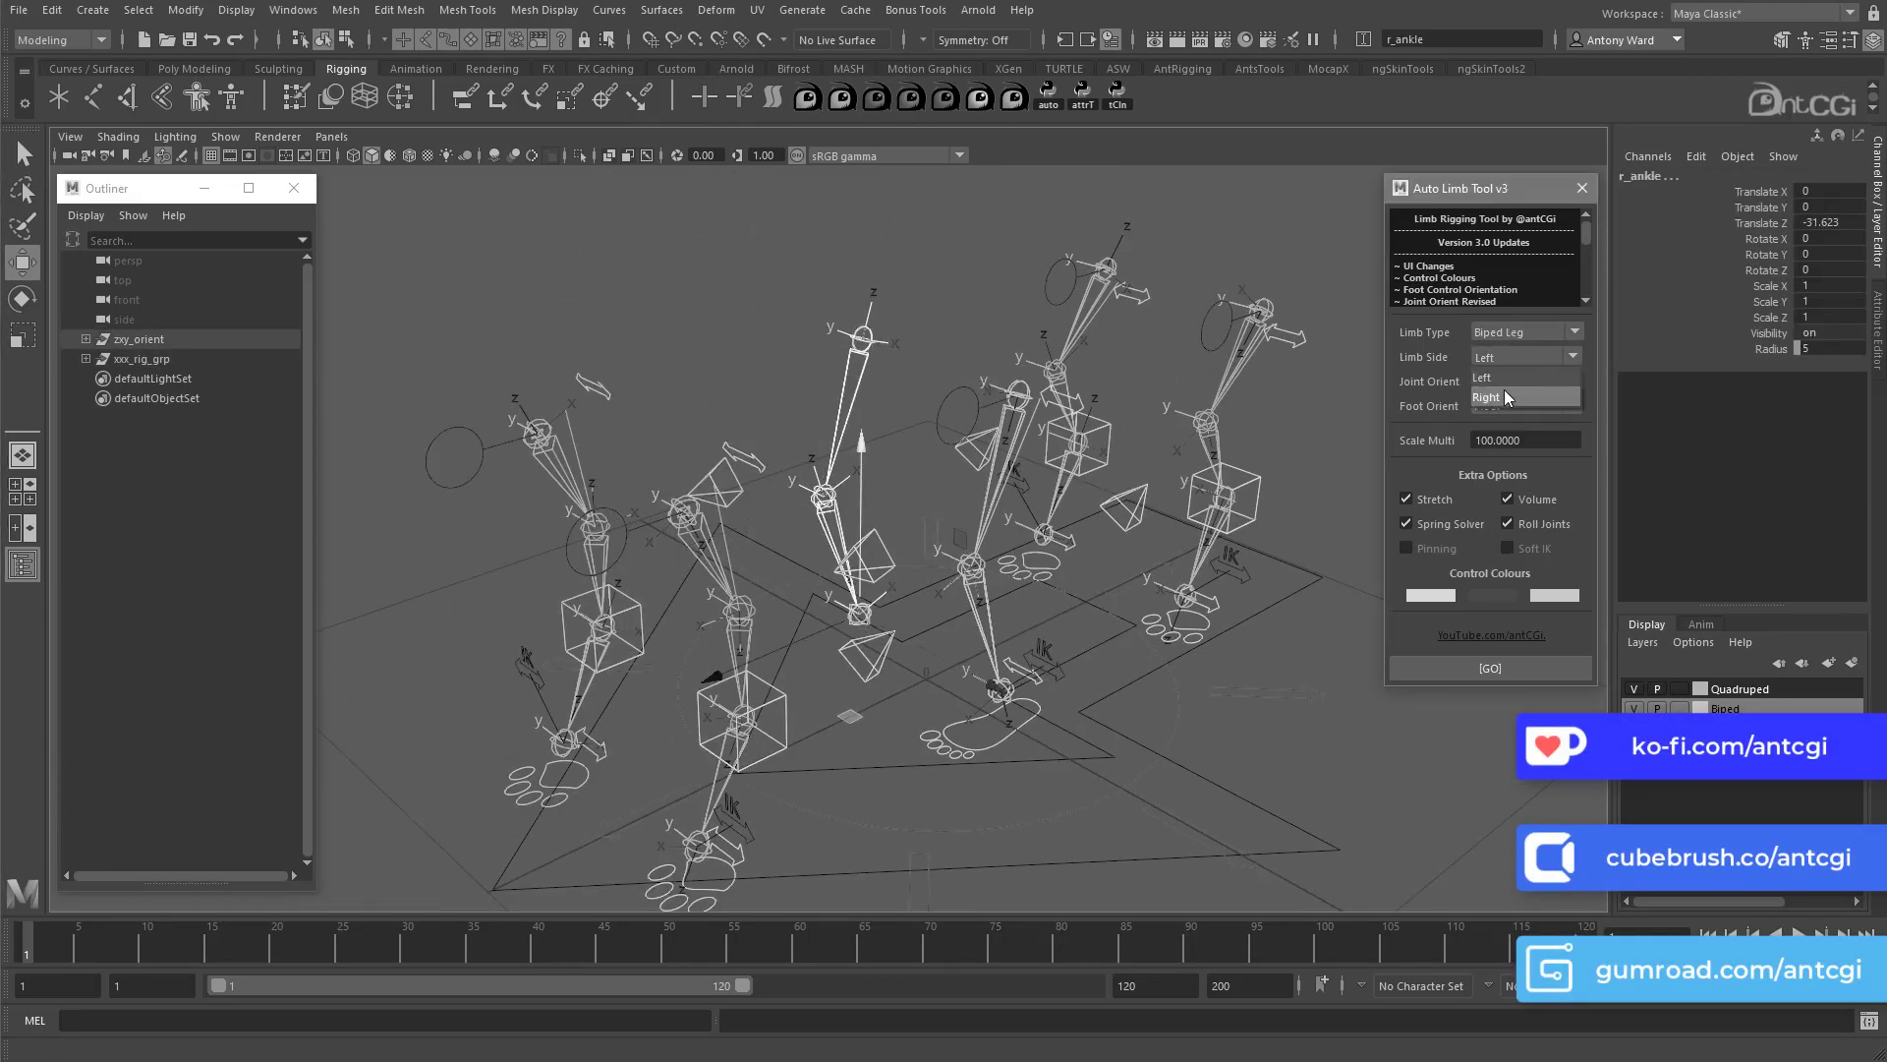
left_click(1504, 398)
left_click(1490, 668)
Step: Select the right arm joints down to r_wrist and generate their rig as Biped Arm, Limb Side Right
left_click_drag(898, 514, 860, 476, "alt")
left_click(801, 312)
left_click_drag(845, 310, 851, 311)
middle_click_drag(1022, 319, 990, 699, "alt")
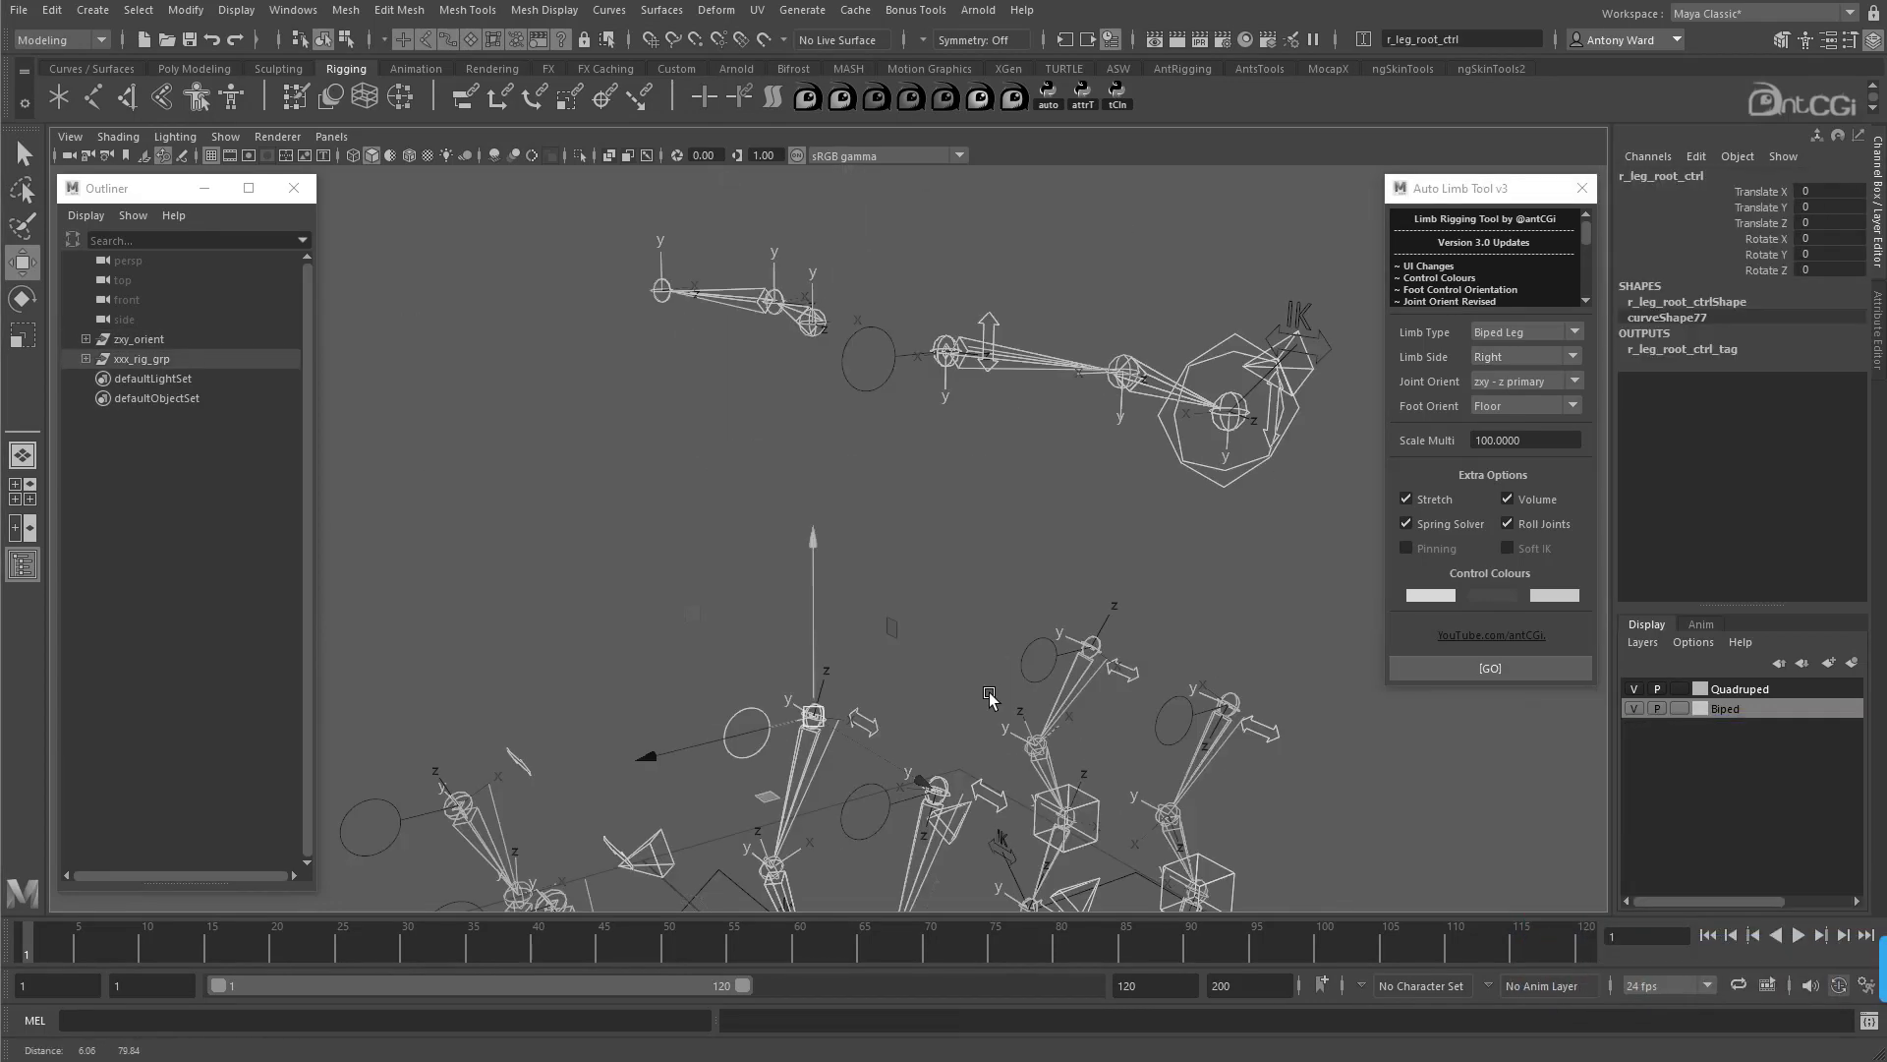
left_click_drag(990, 699, 1042, 703, "alt")
left_click(908, 372)
left_click(810, 340, "shift")
left_click(663, 328, "shift")
left_click(1522, 331)
left_click(1521, 353)
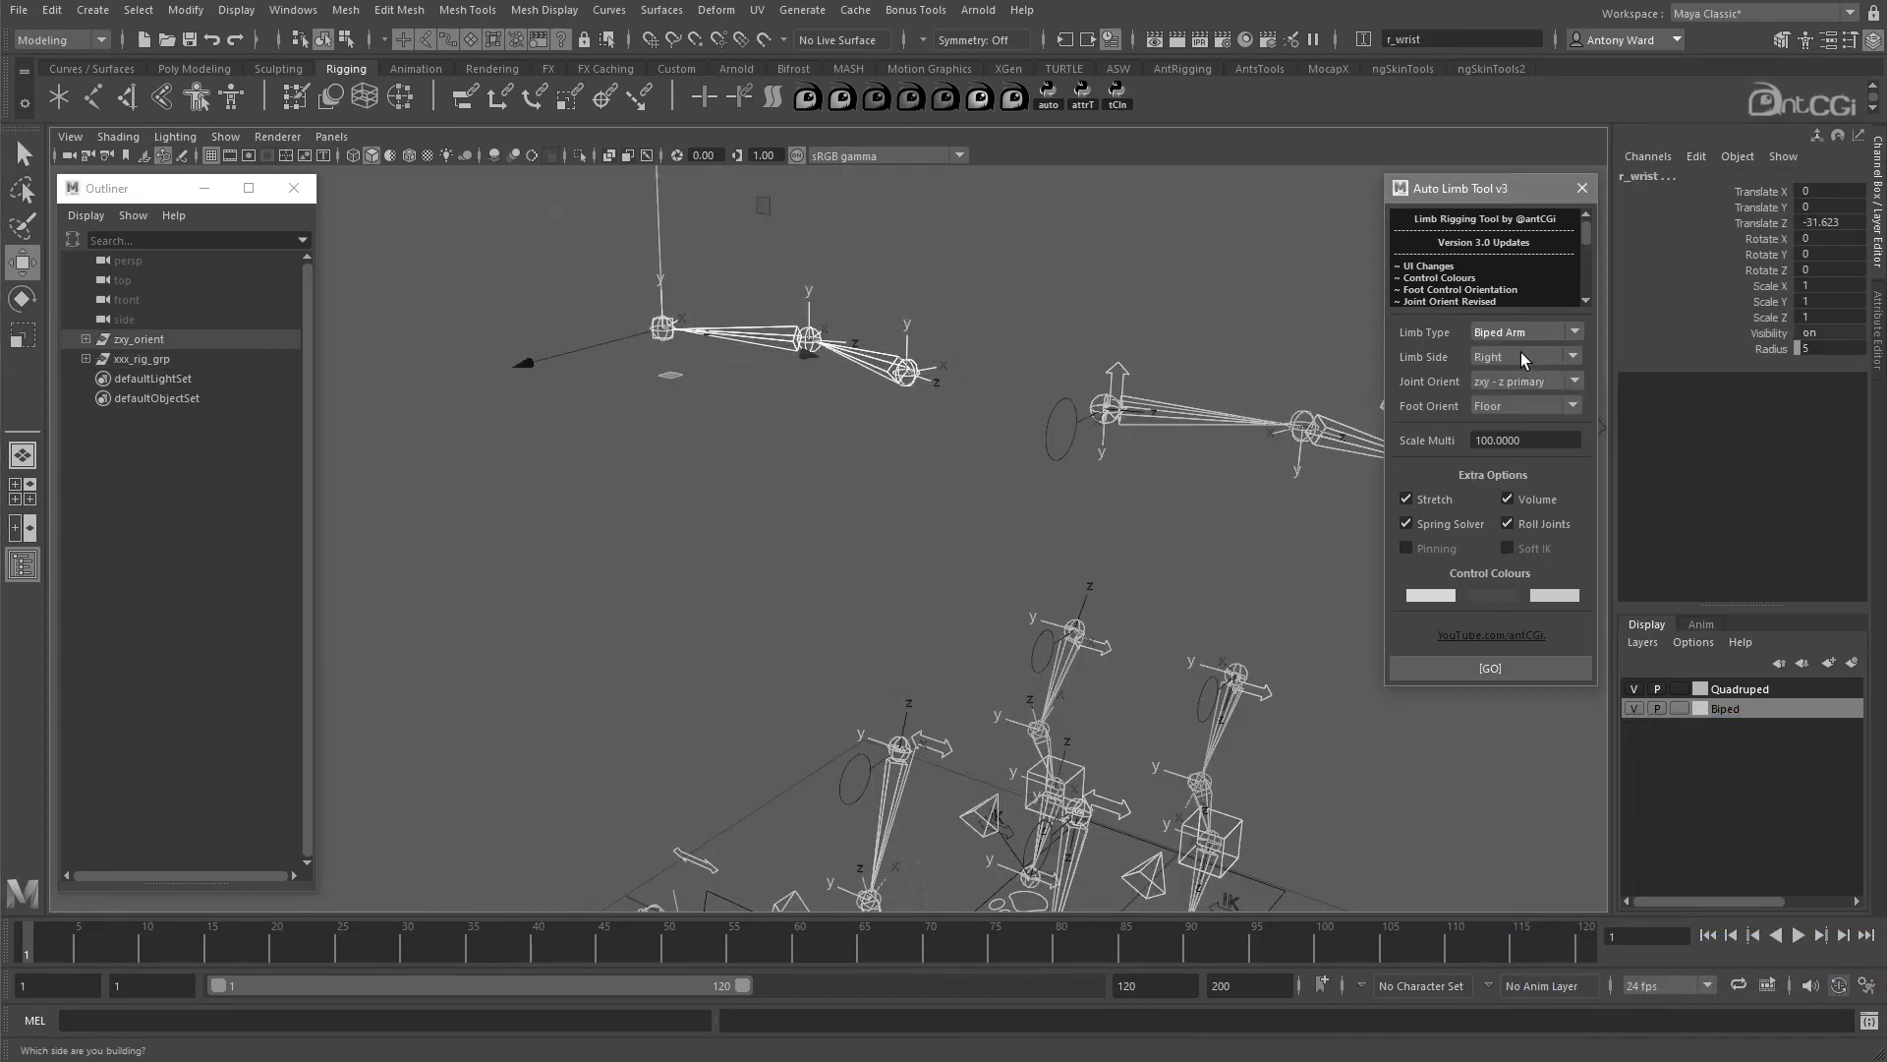
left_click(1490, 669)
scroll(1028, 634, "down", 5)
middle_click_drag(956, 619, 960, 486, "alt")
mouse_move(960, 485)
left_mouse_down("alt")
mouse_move(826, 484)
mouse_move(993, 489)
left_mouse_up("alt")
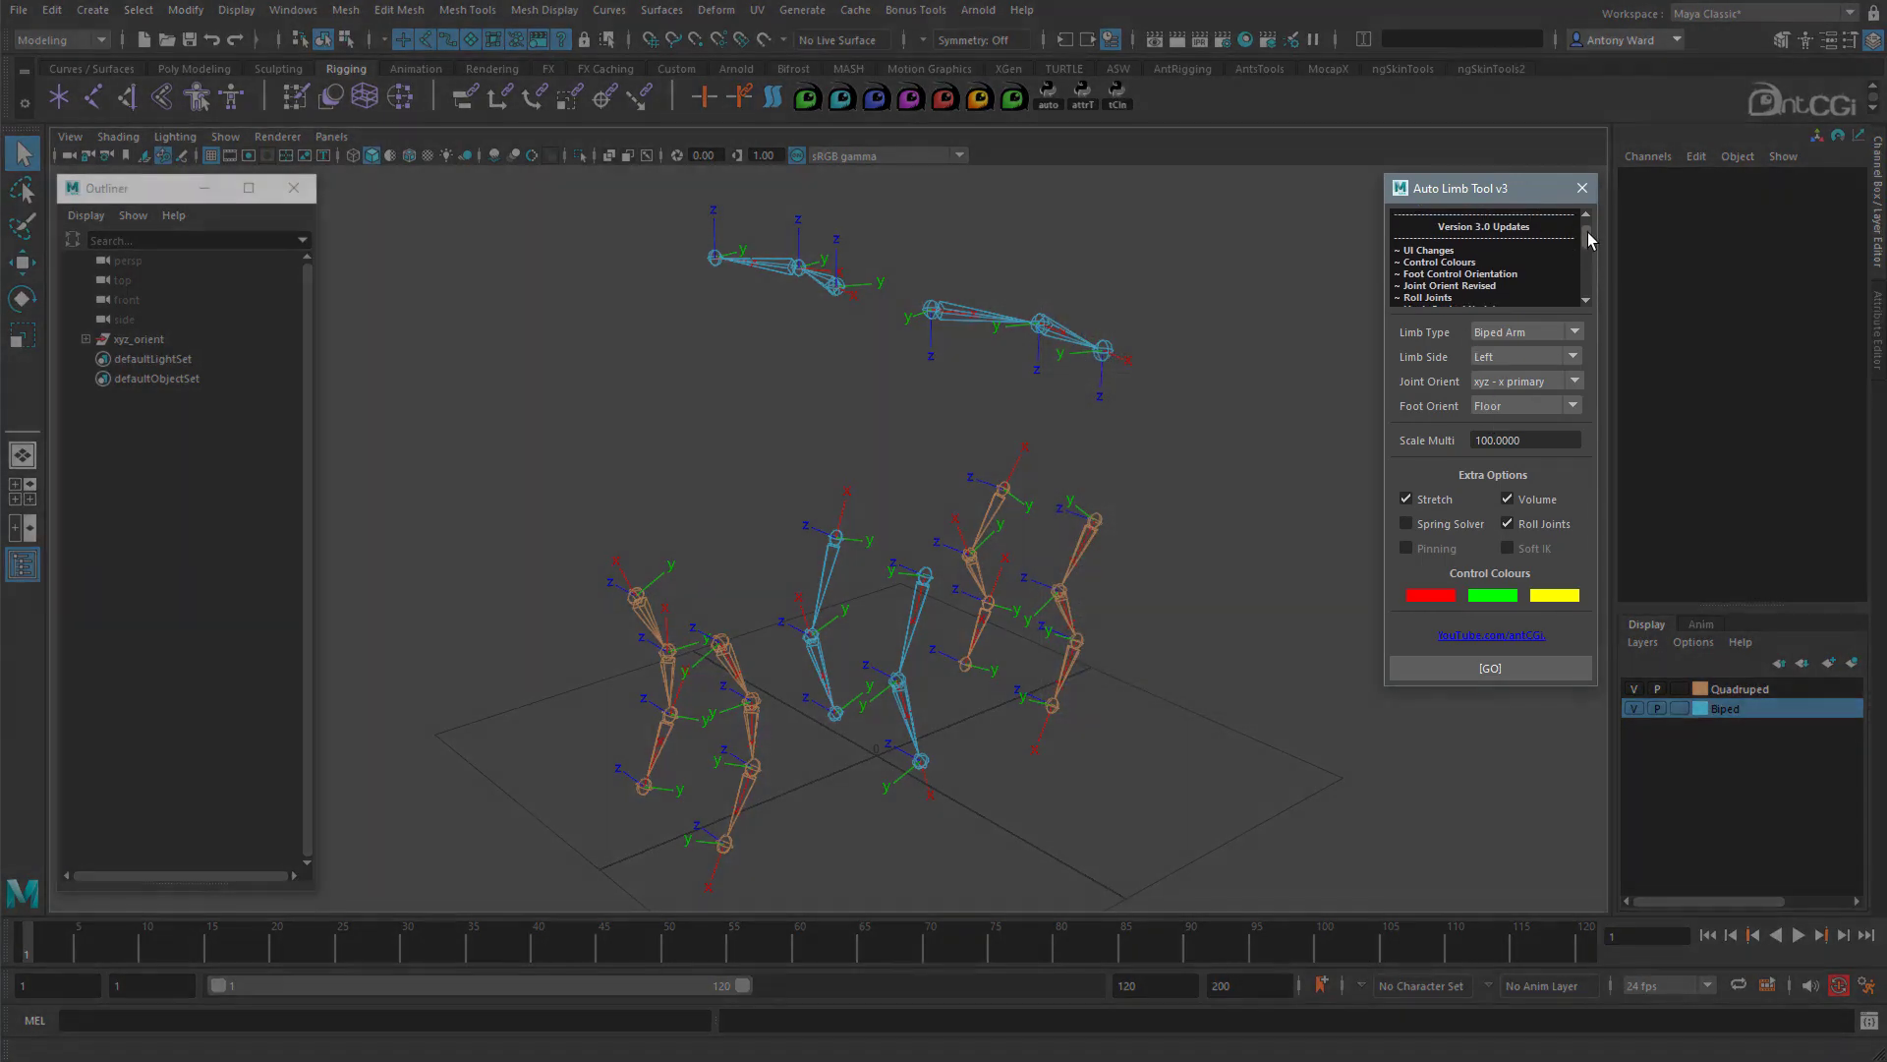
Step: Review the Auto Limb Tool's version notes and its Limb Type, Limb Side and Joint Orient choices, keeping Left and xyz - x primary
left_click_drag(1589, 232, 1554, 195)
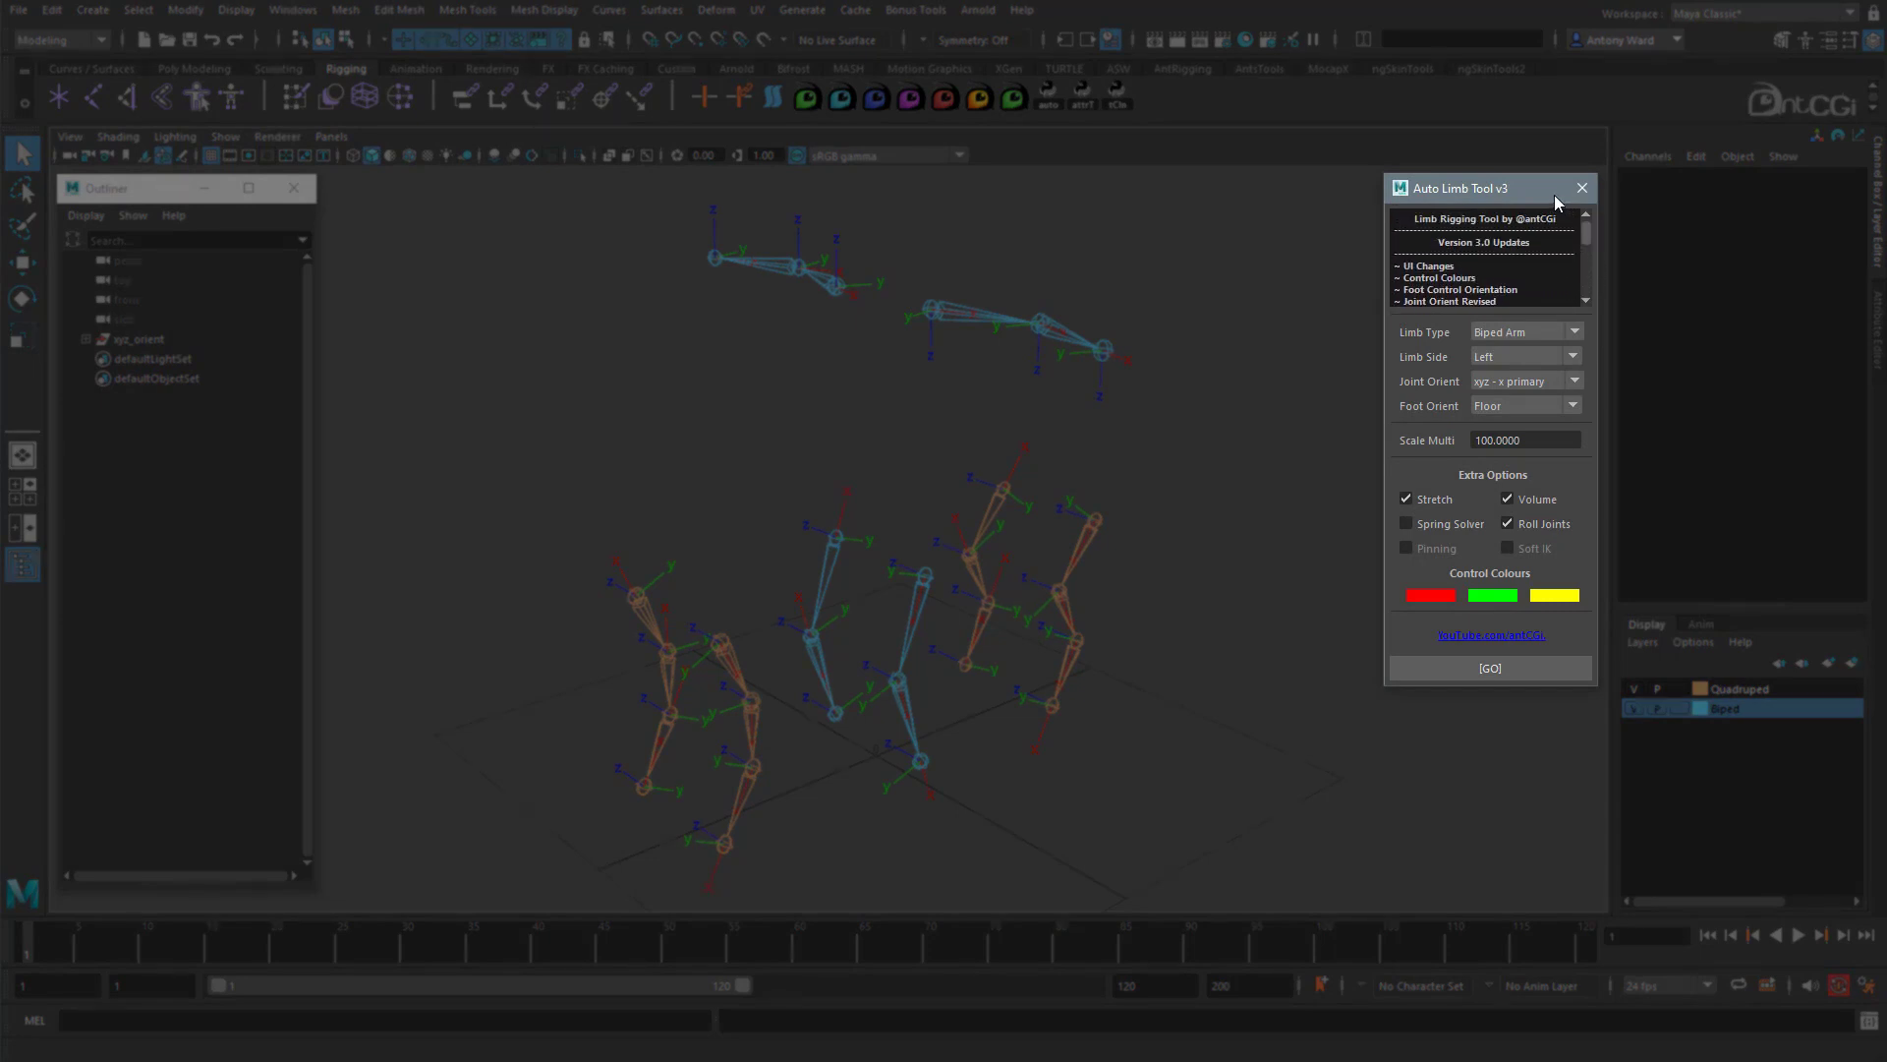
left_click(1530, 332)
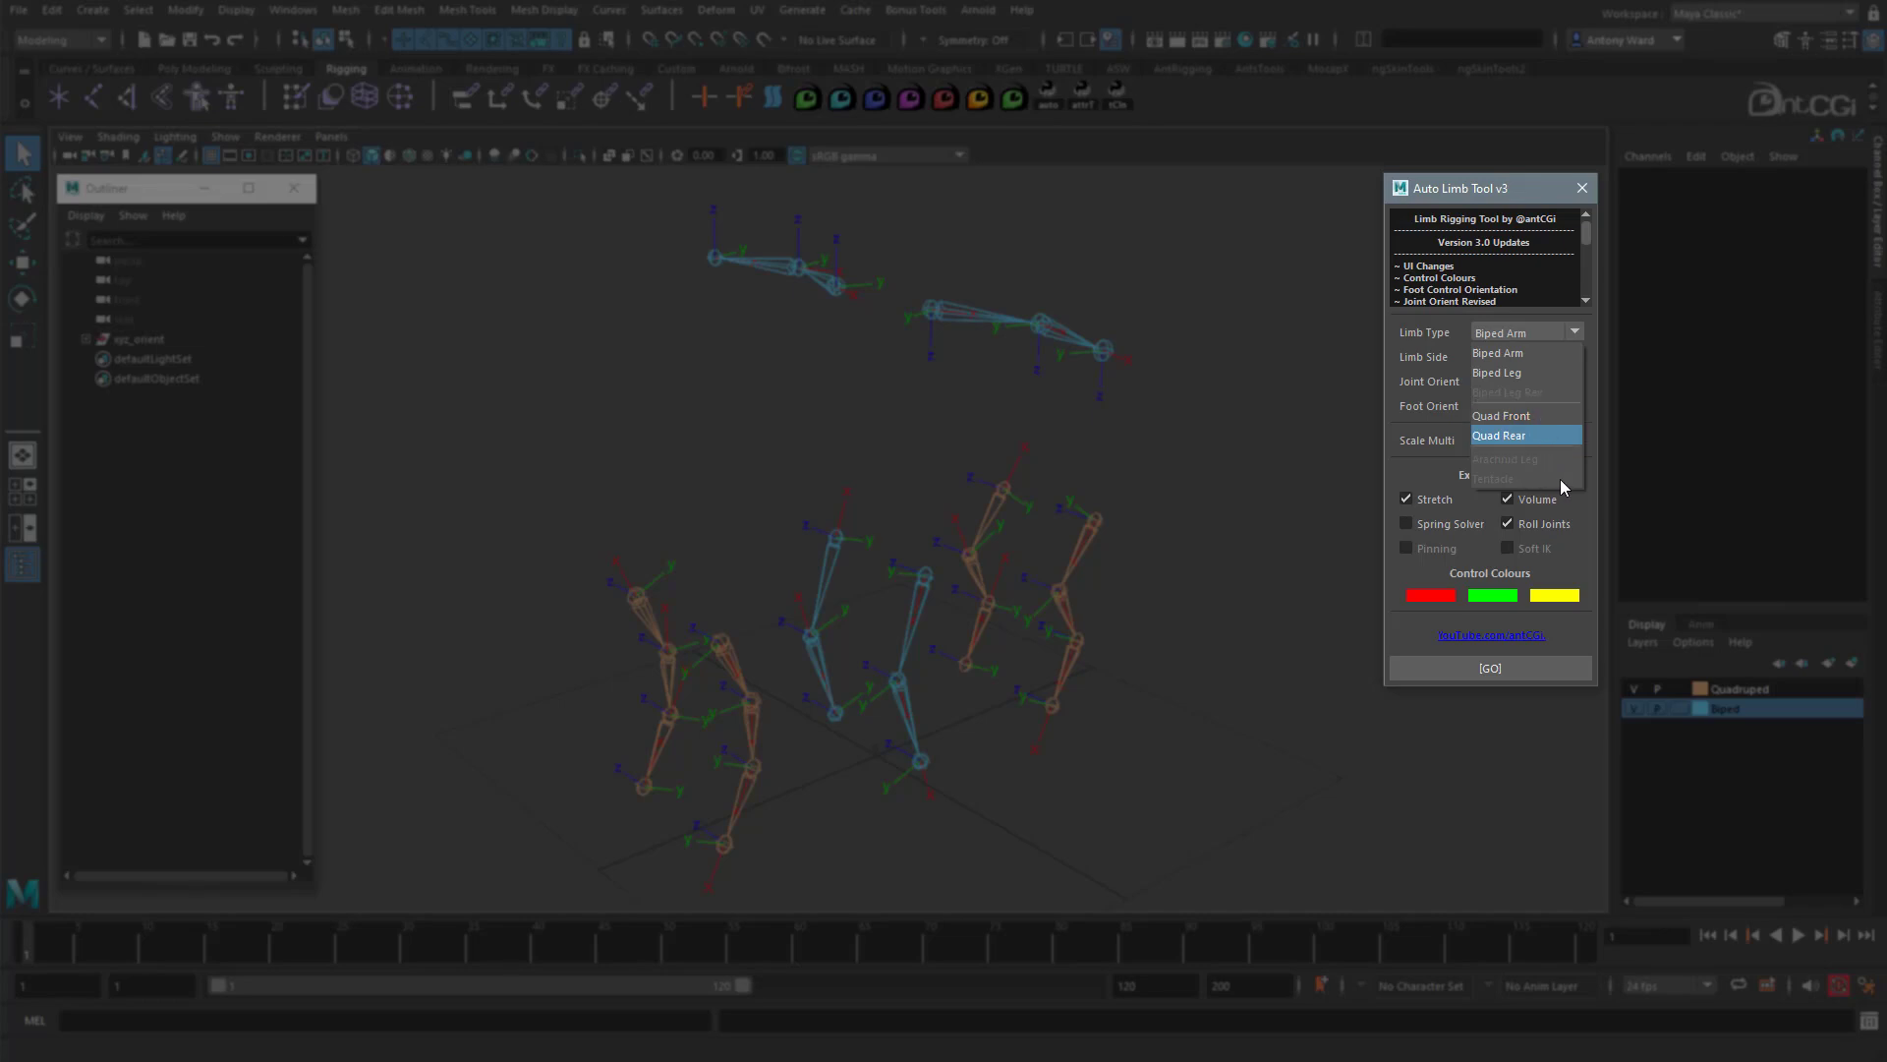
left_click(1508, 189)
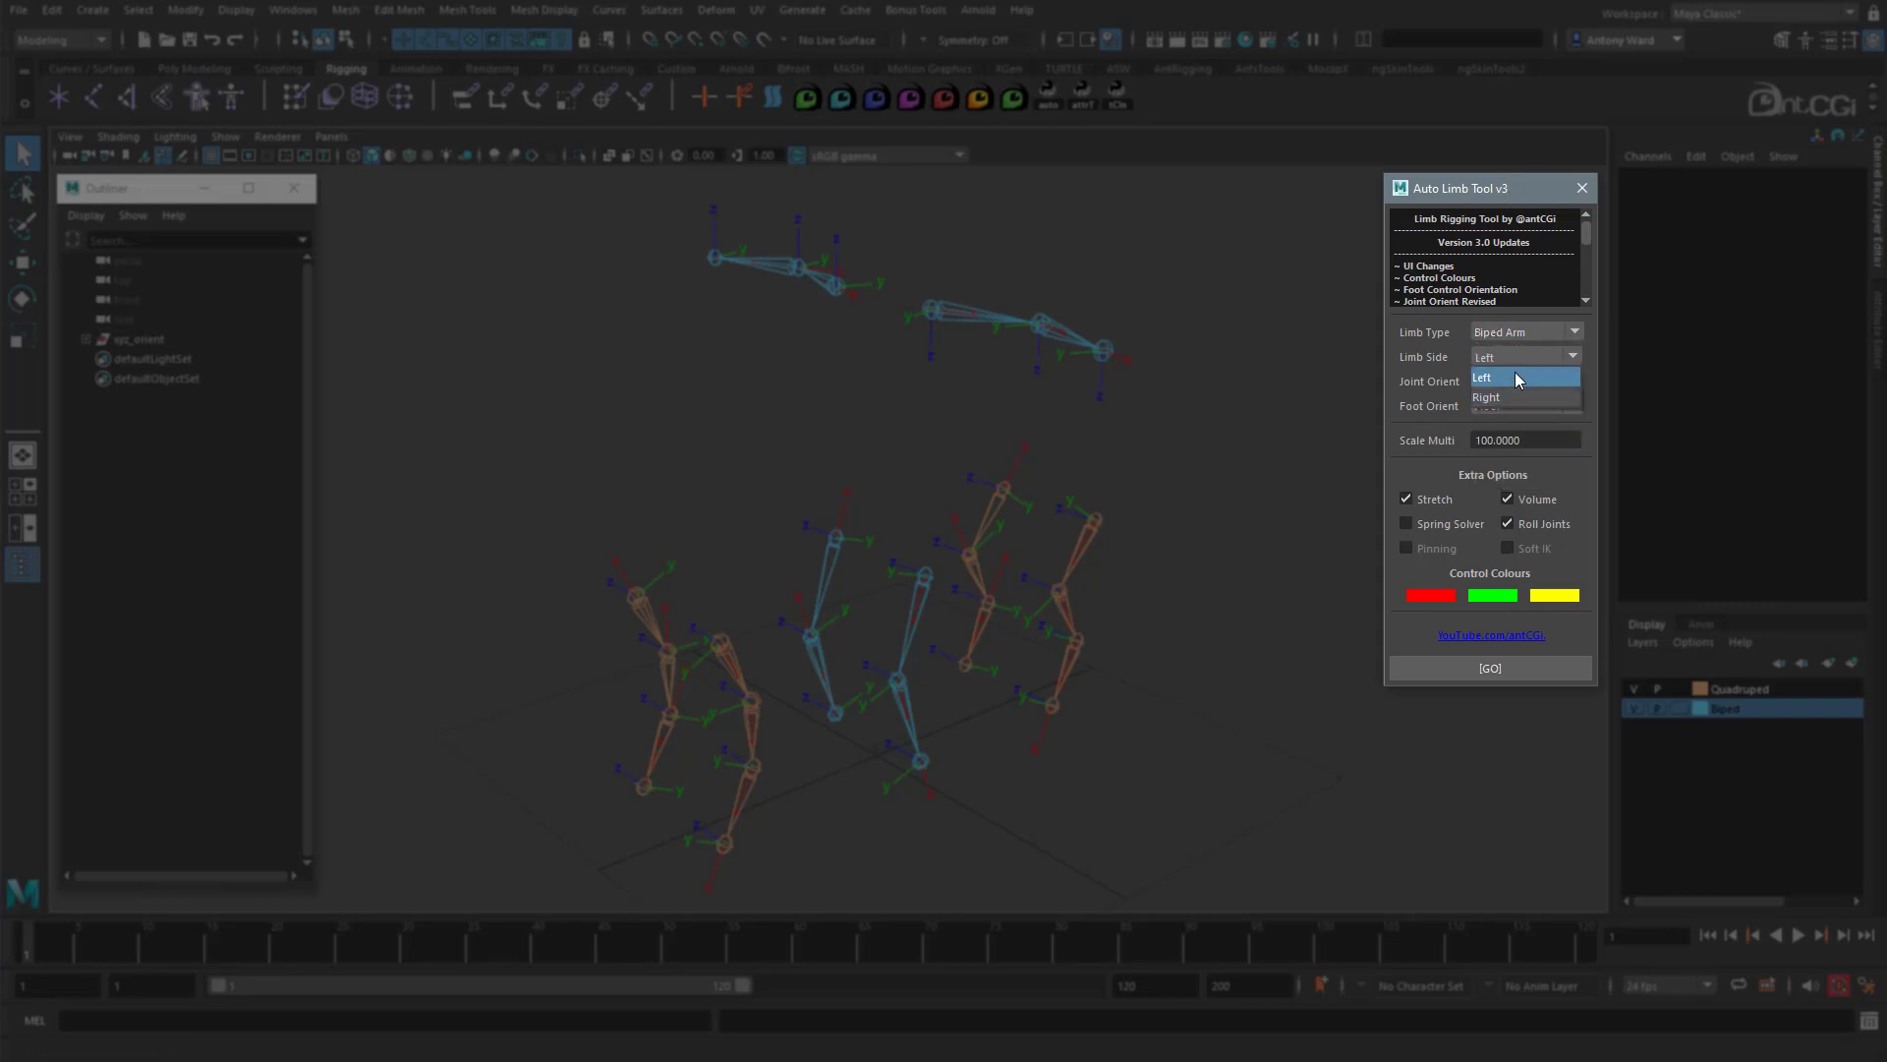
left_click(1515, 380)
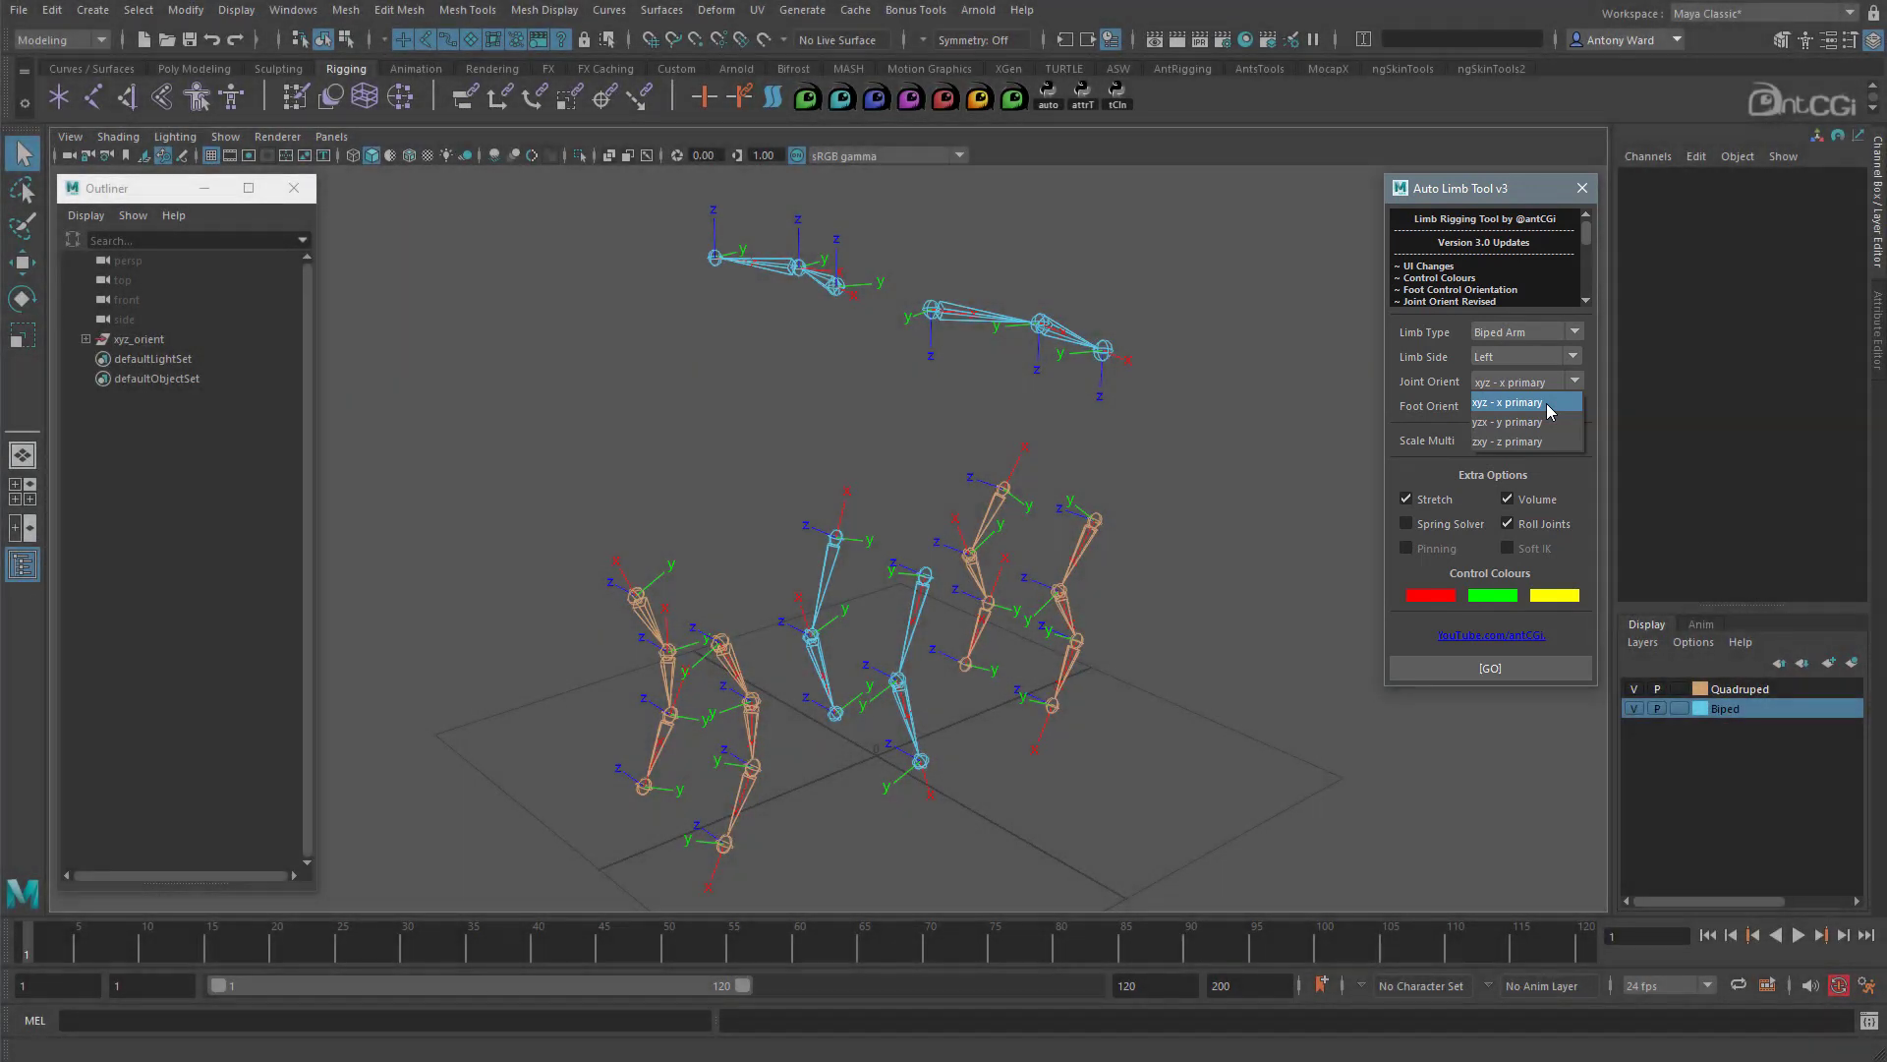
left_click(1551, 411)
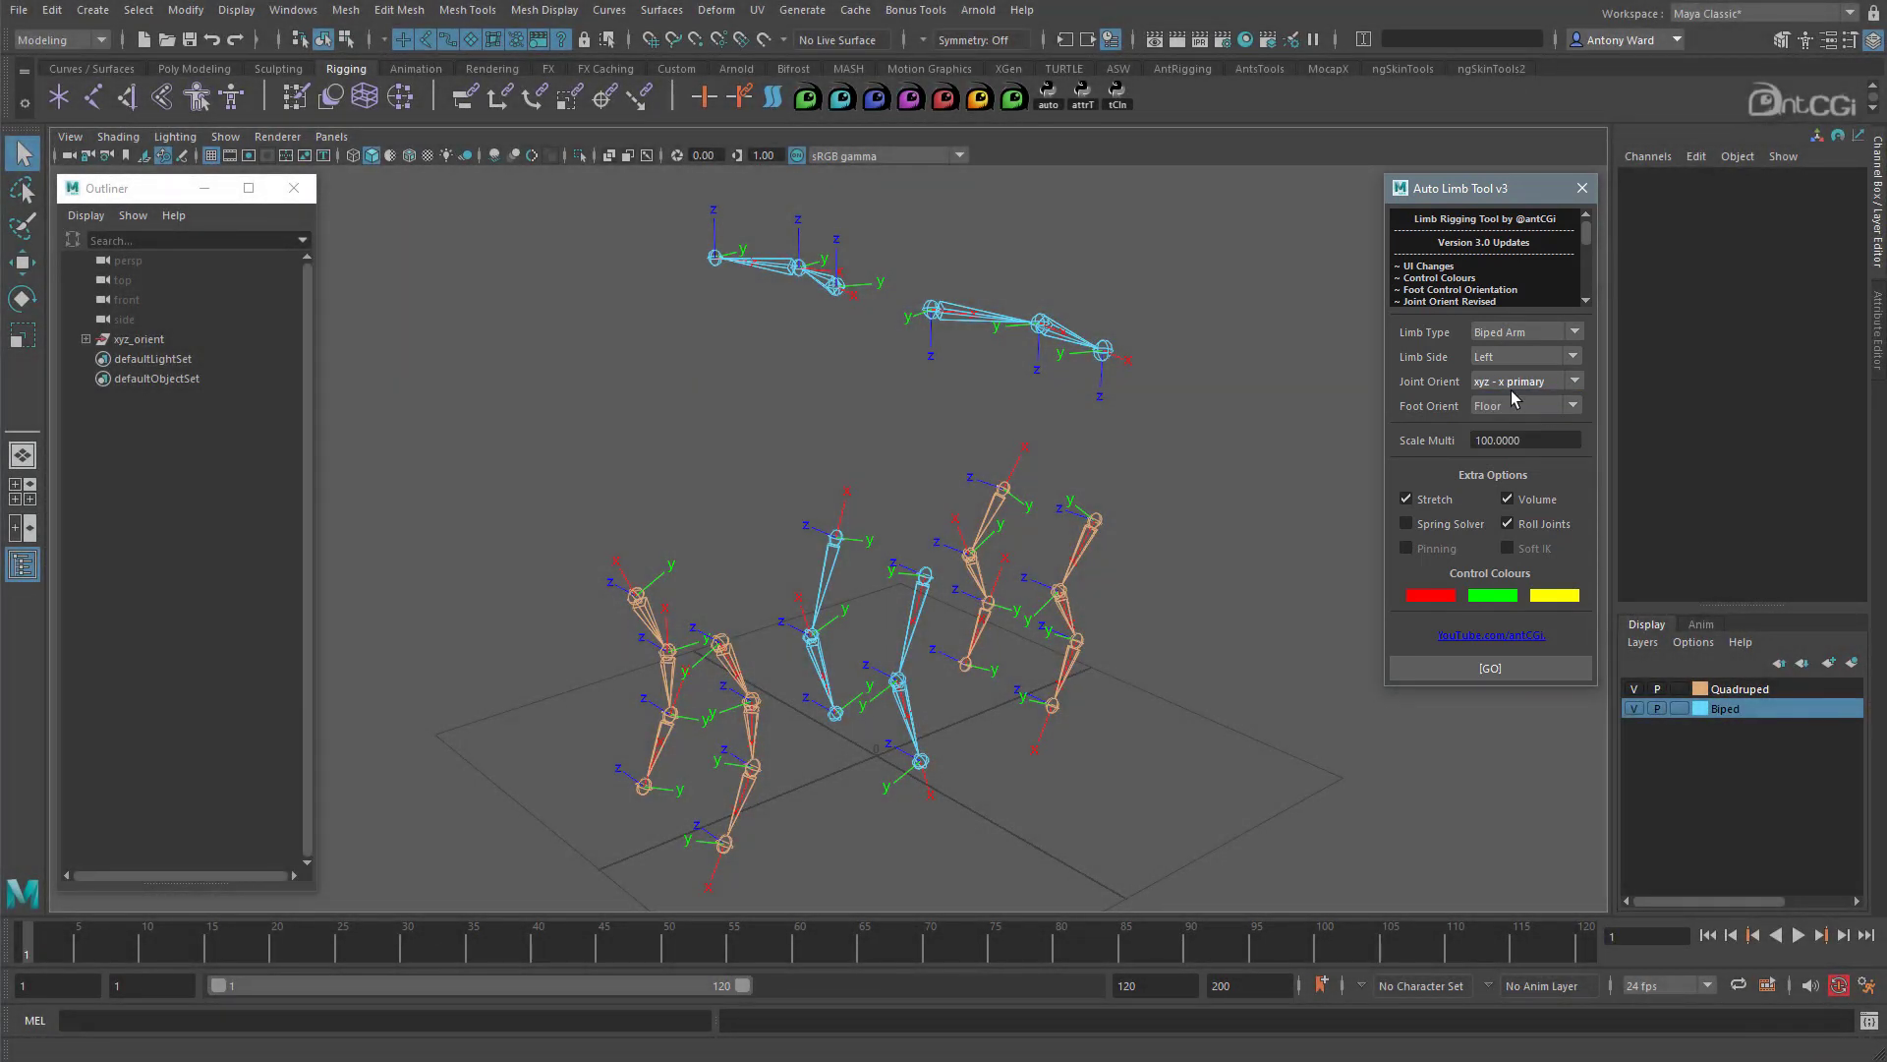
Step: Examine the joint axes on the skeletons and the tool's Foot Orient and Control Colours settings
left_click_drag(955, 321, 991, 337, "alt")
scroll(992, 339, "up", 2)
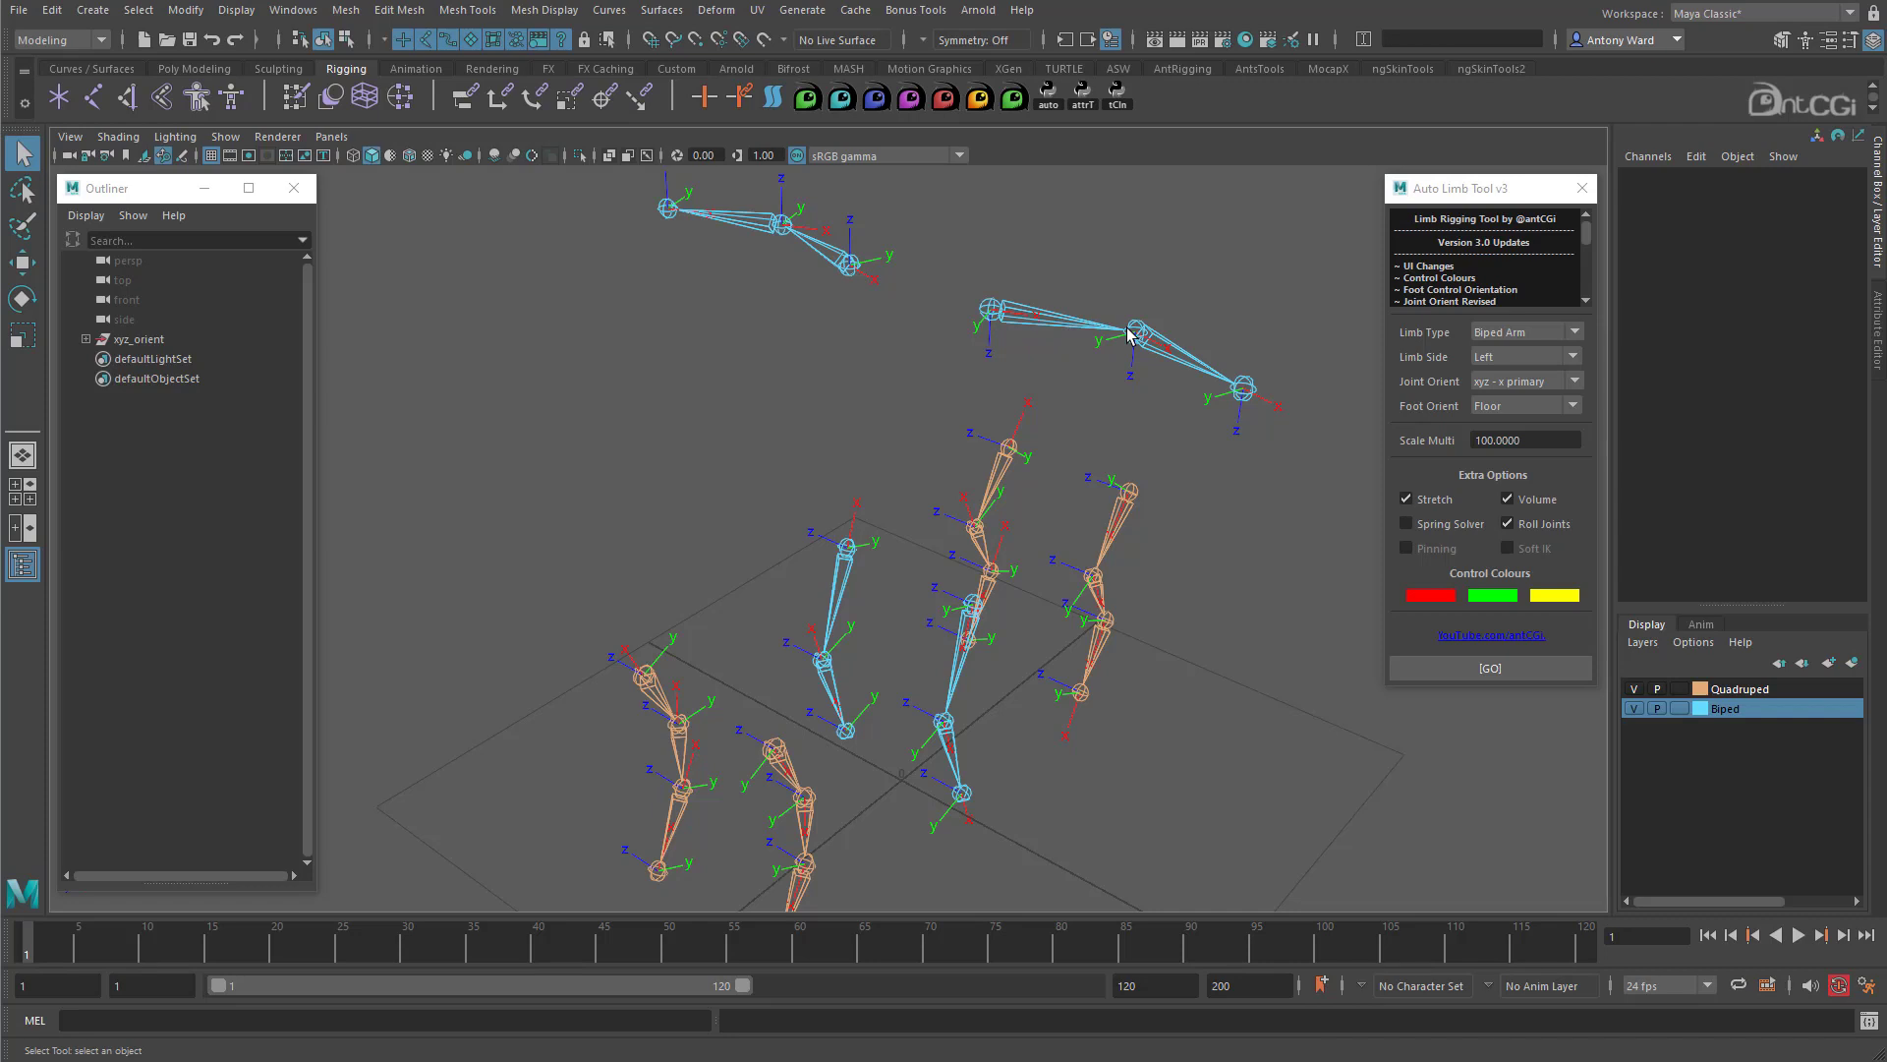
left_click_drag(1174, 394, 1129, 434, "alt")
left_click(1521, 406)
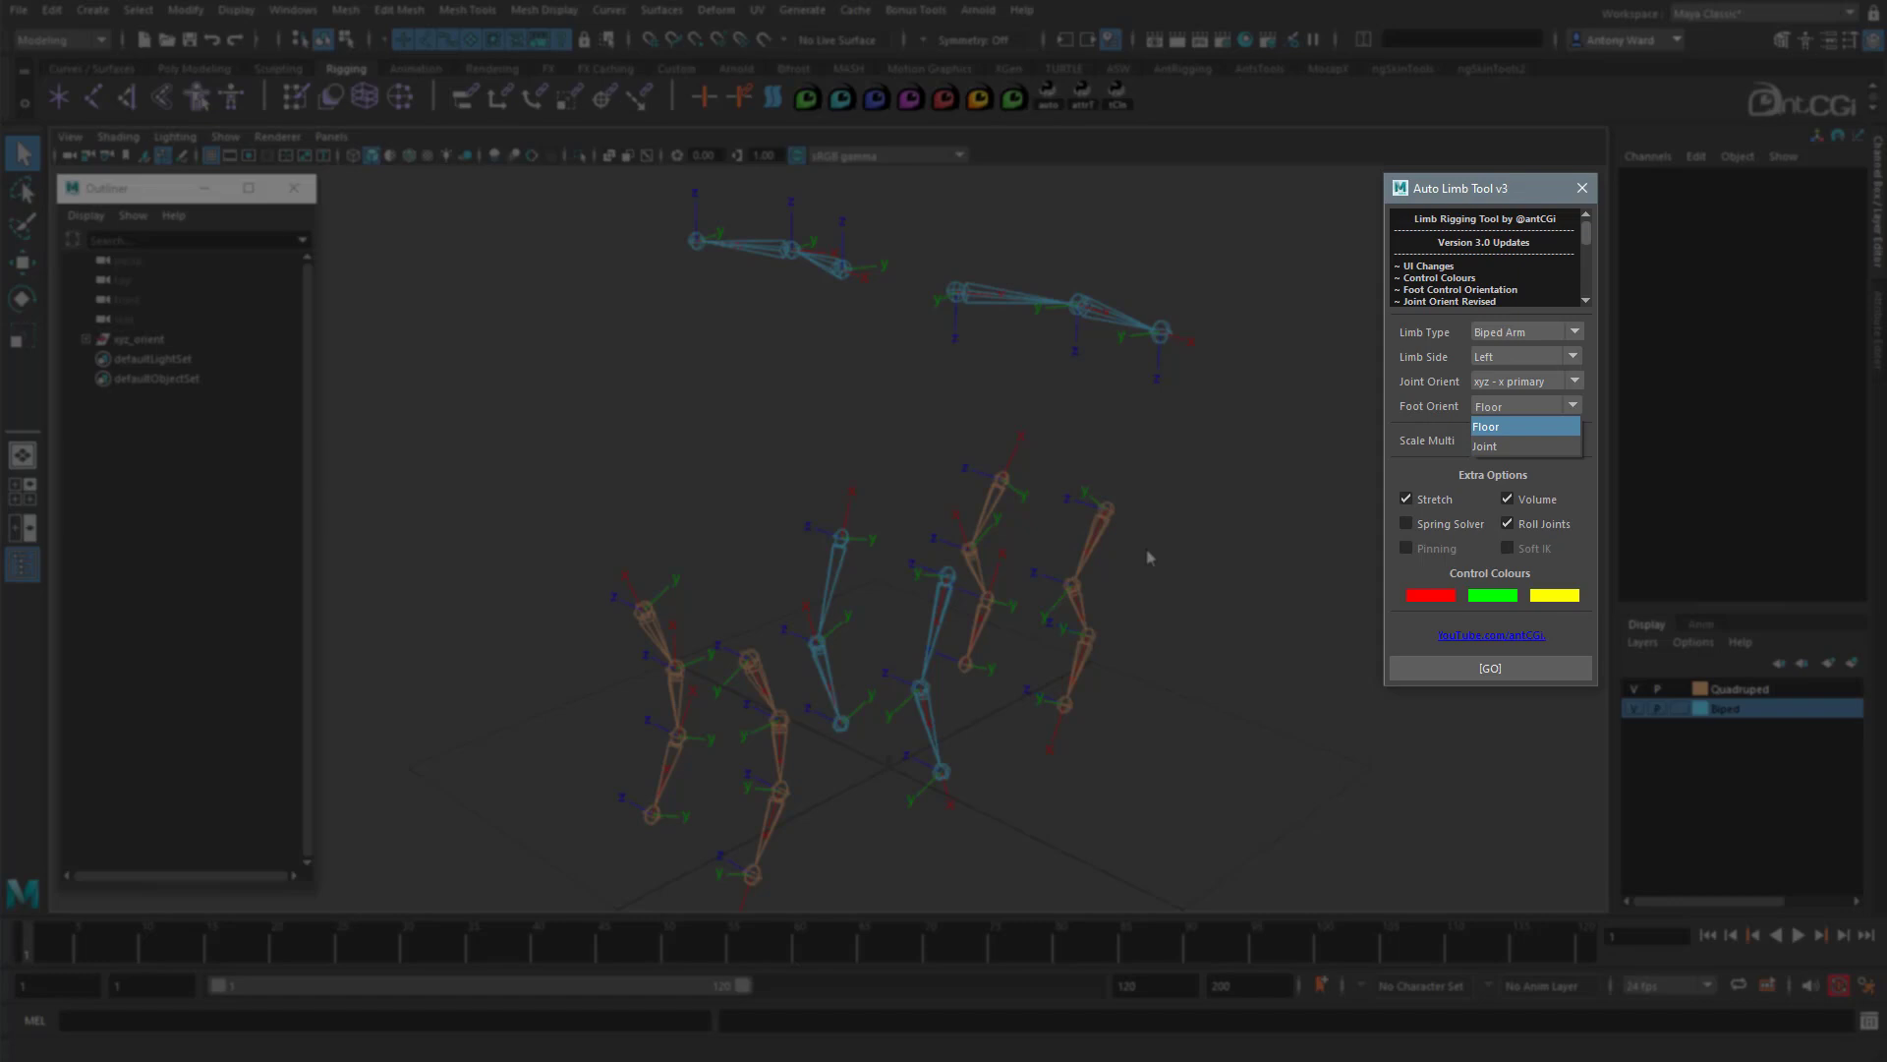
left_click_drag(1148, 551, 1127, 544, "alt")
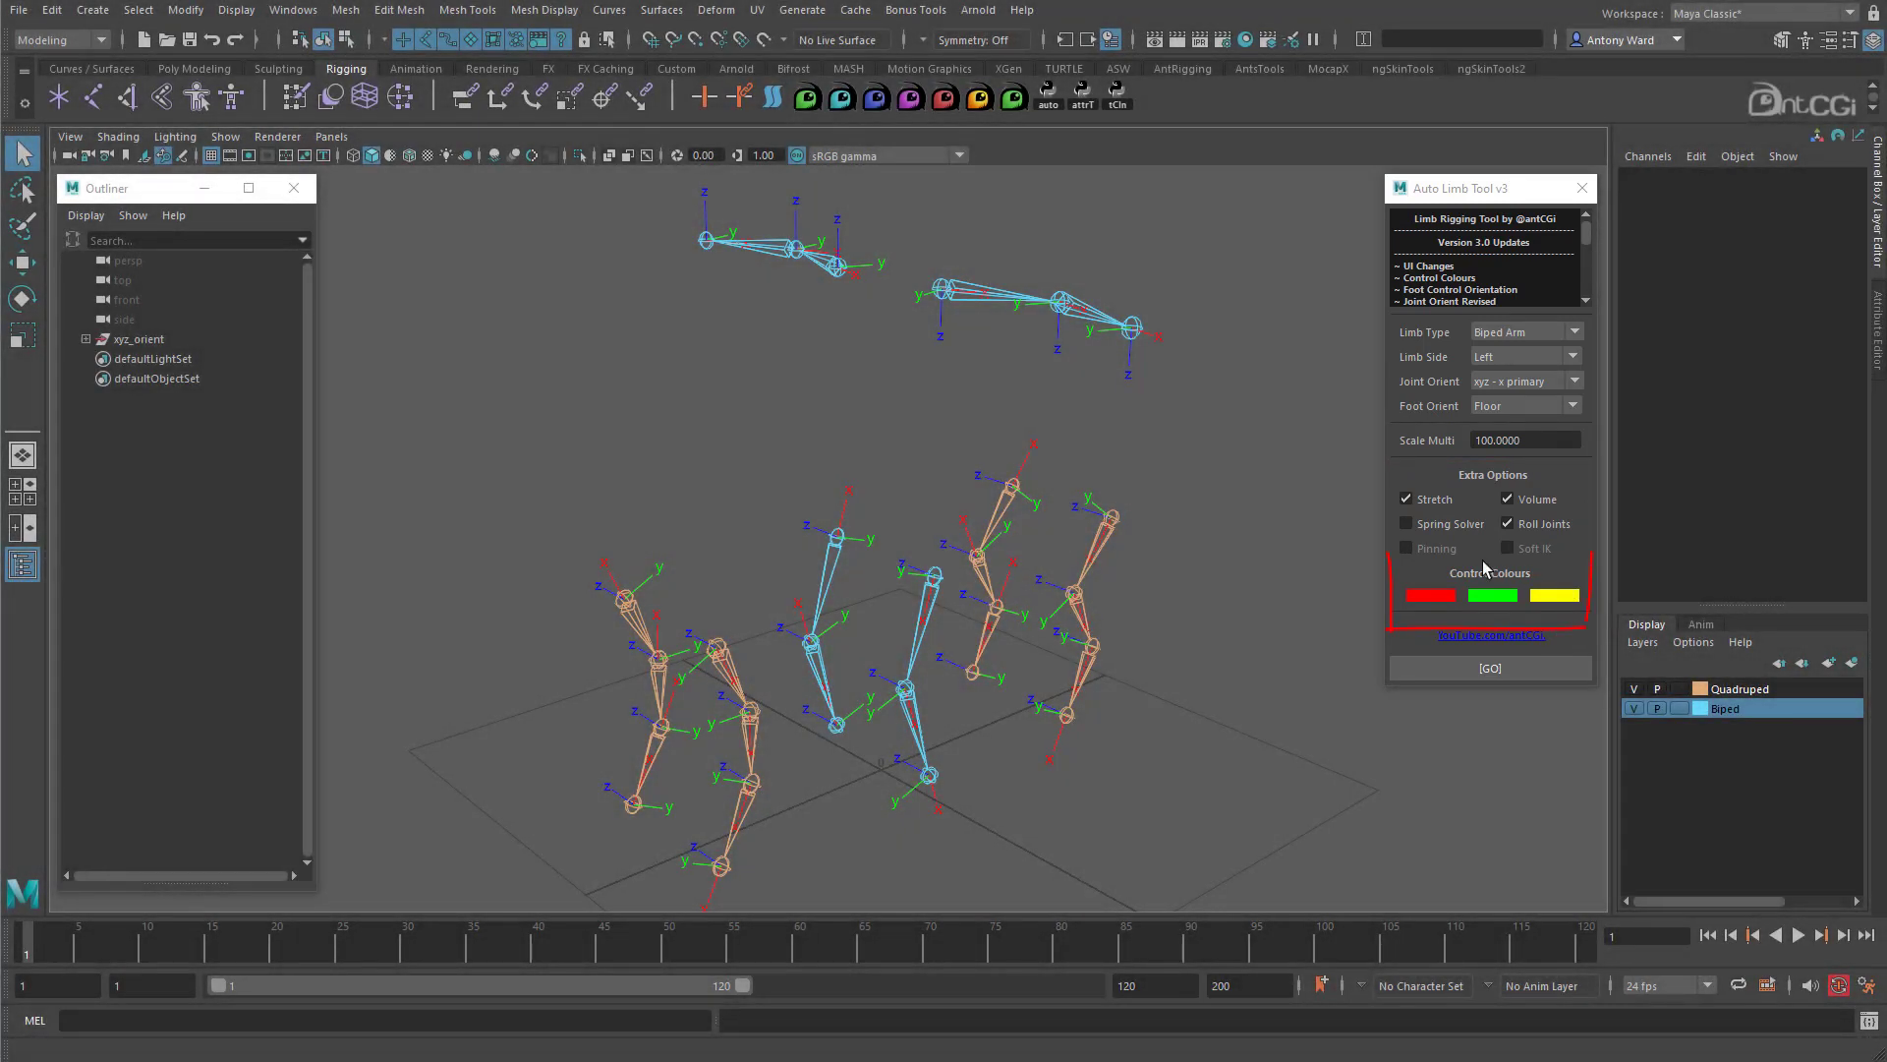
left_click(1430, 596)
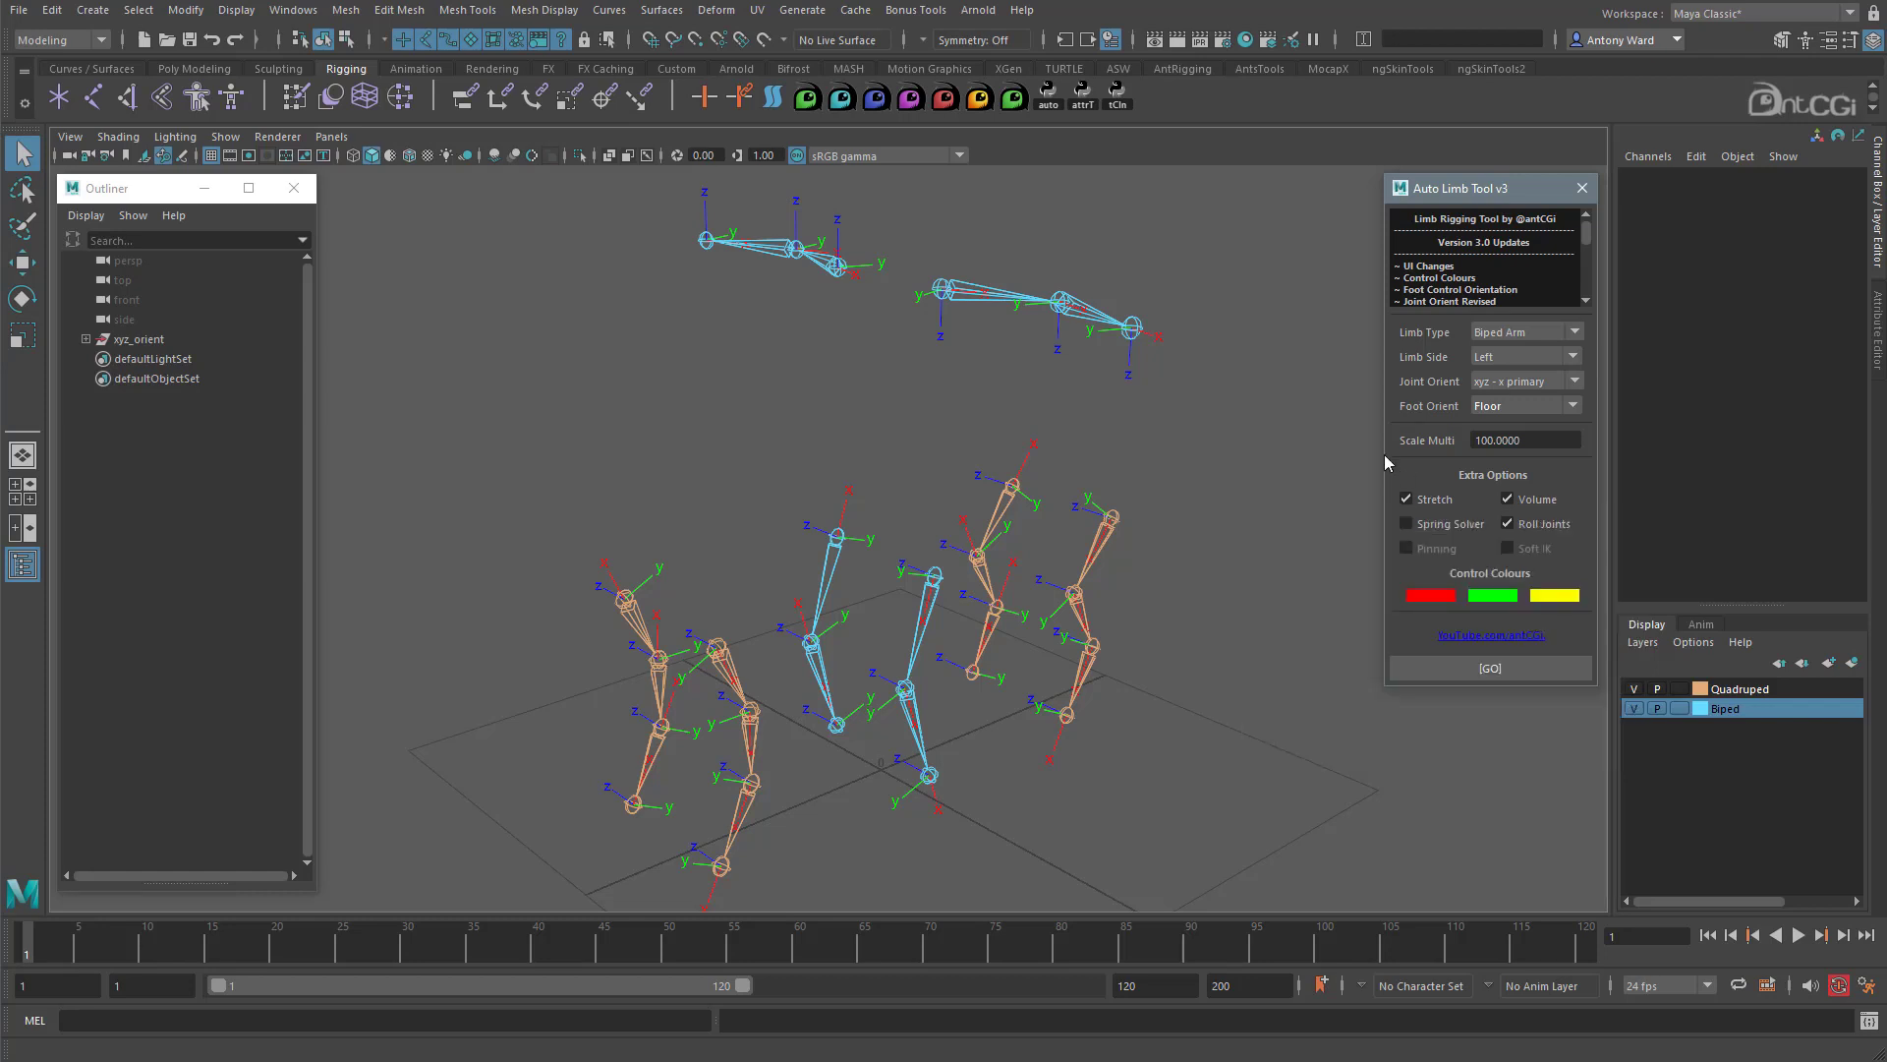
left_click(1490, 594)
left_click_drag(1086, 506, 1106, 509, "alt")
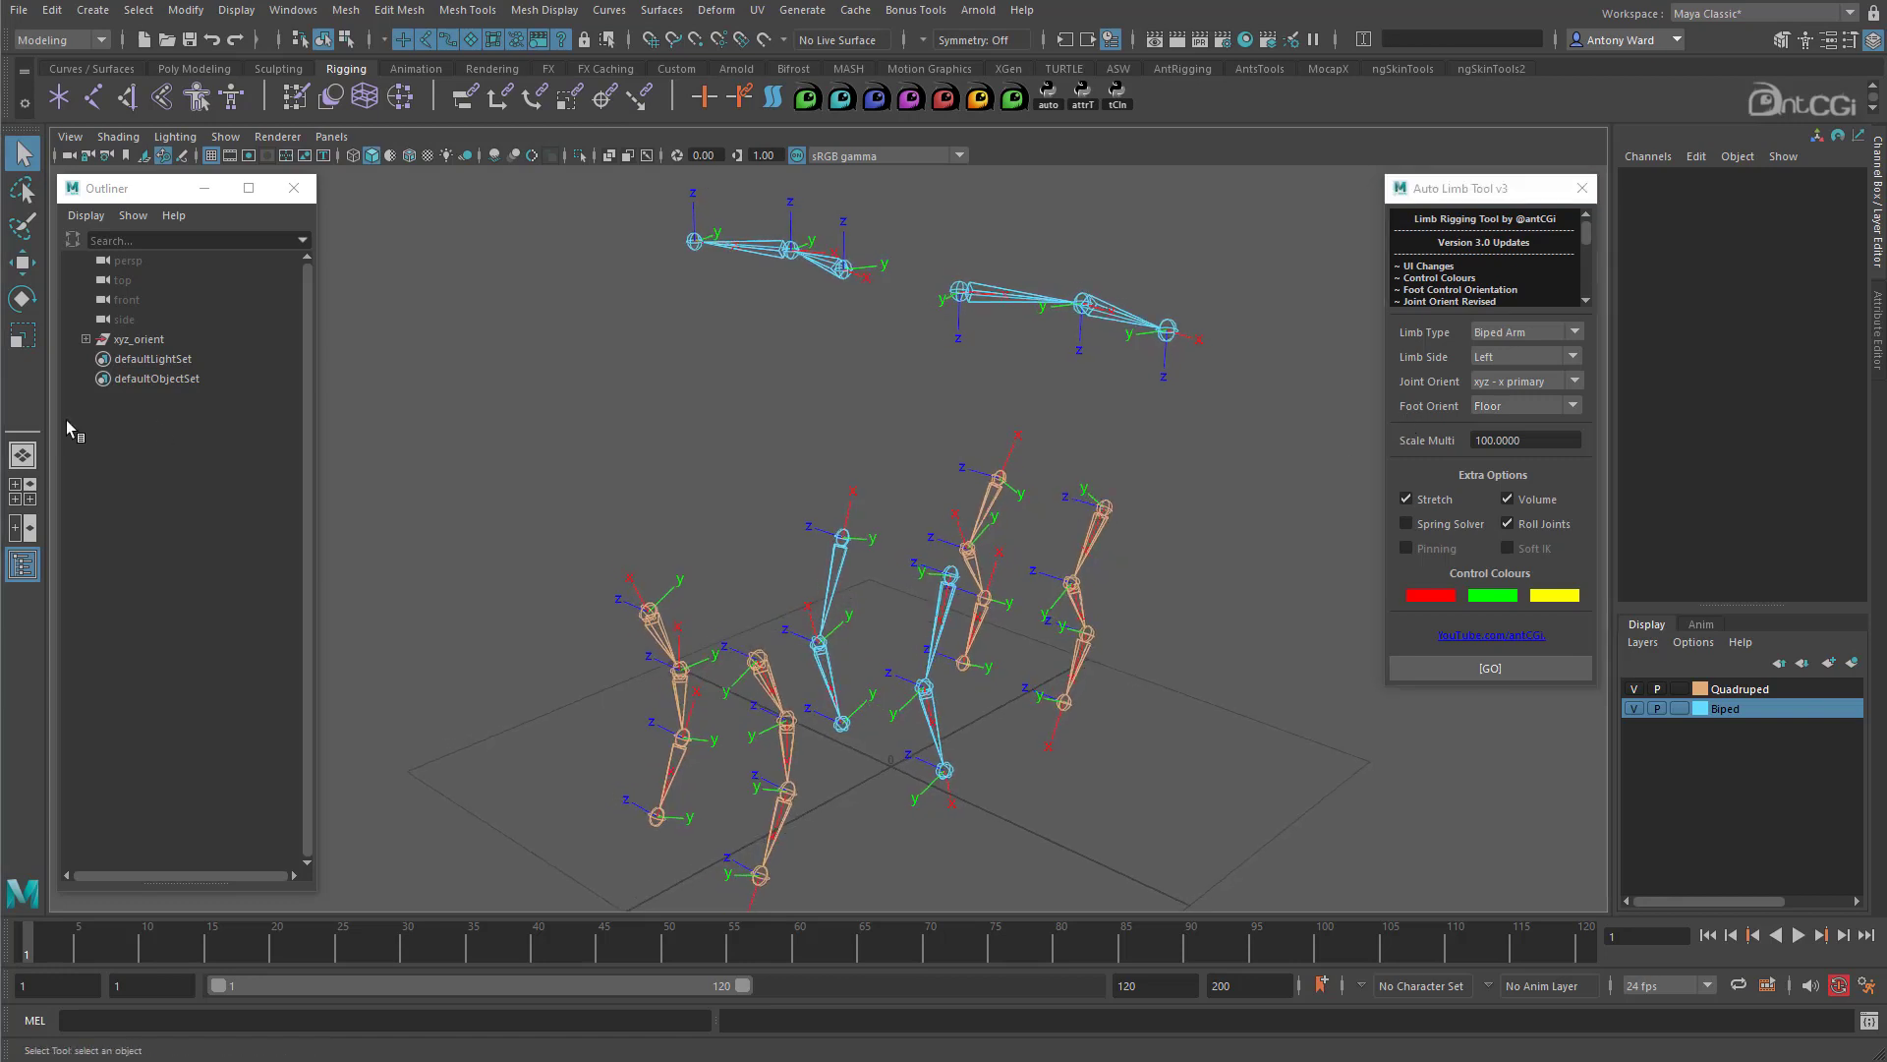
Step: Expand the xyz_orient group, select the l_shoulder joint and reveal its full child hierarchy
left_click(85, 338)
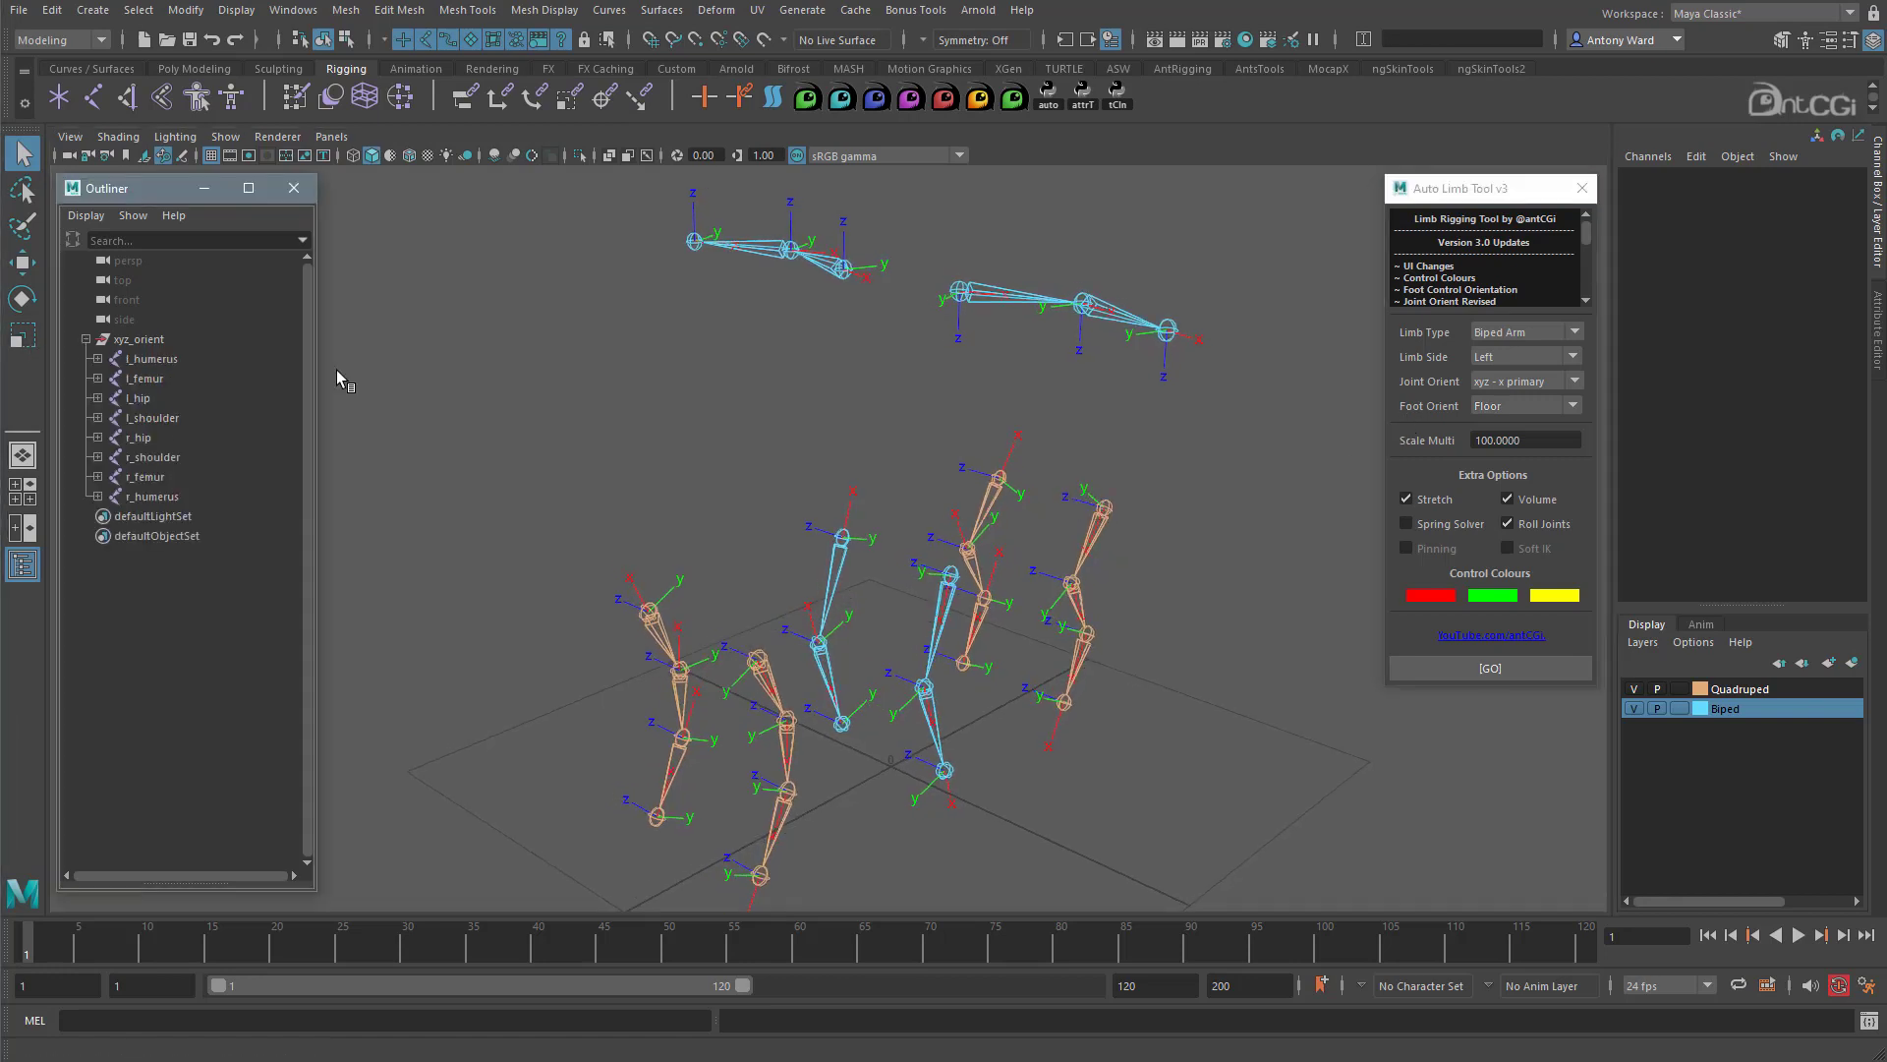
left_click(993, 300)
left_click(98, 418, "shift")
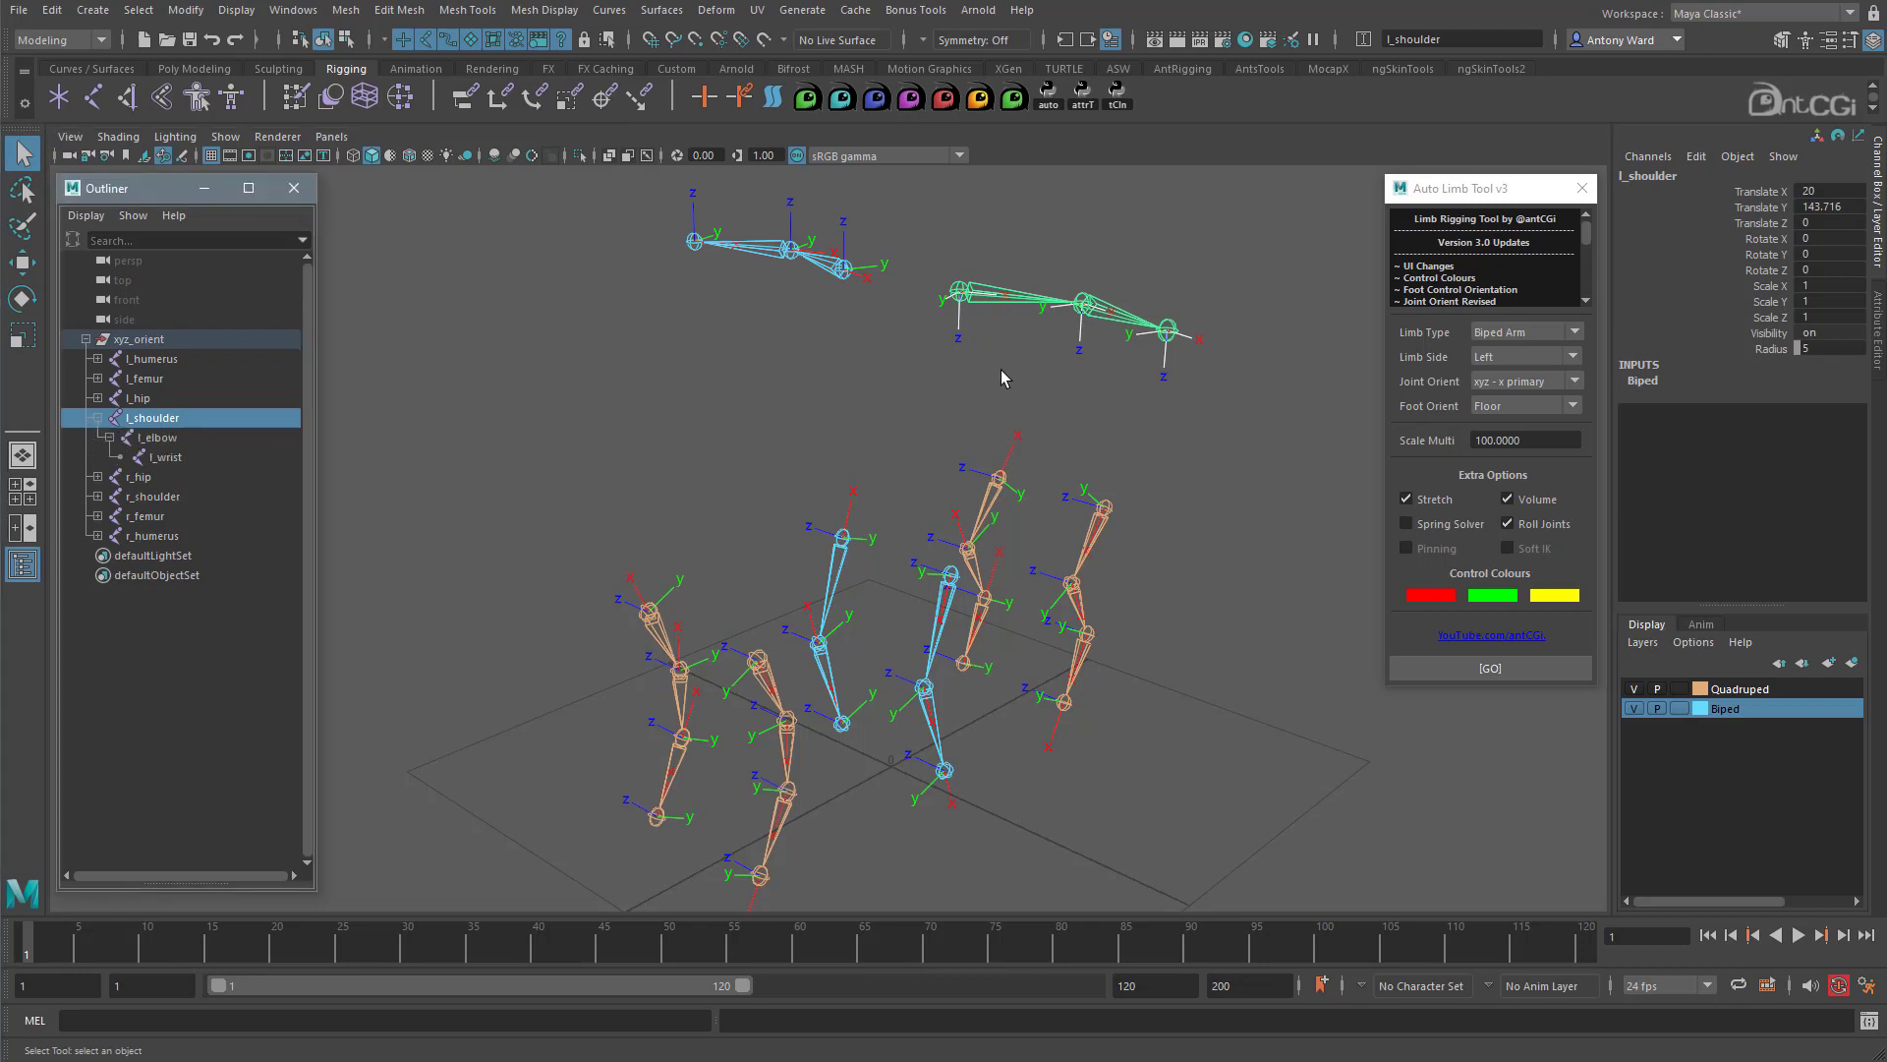
left_click_drag(1000, 370, 986, 381, "alt")
middle_click_drag(987, 381, 834, 498, "alt")
right_click_drag(834, 497, 909, 481, "alt")
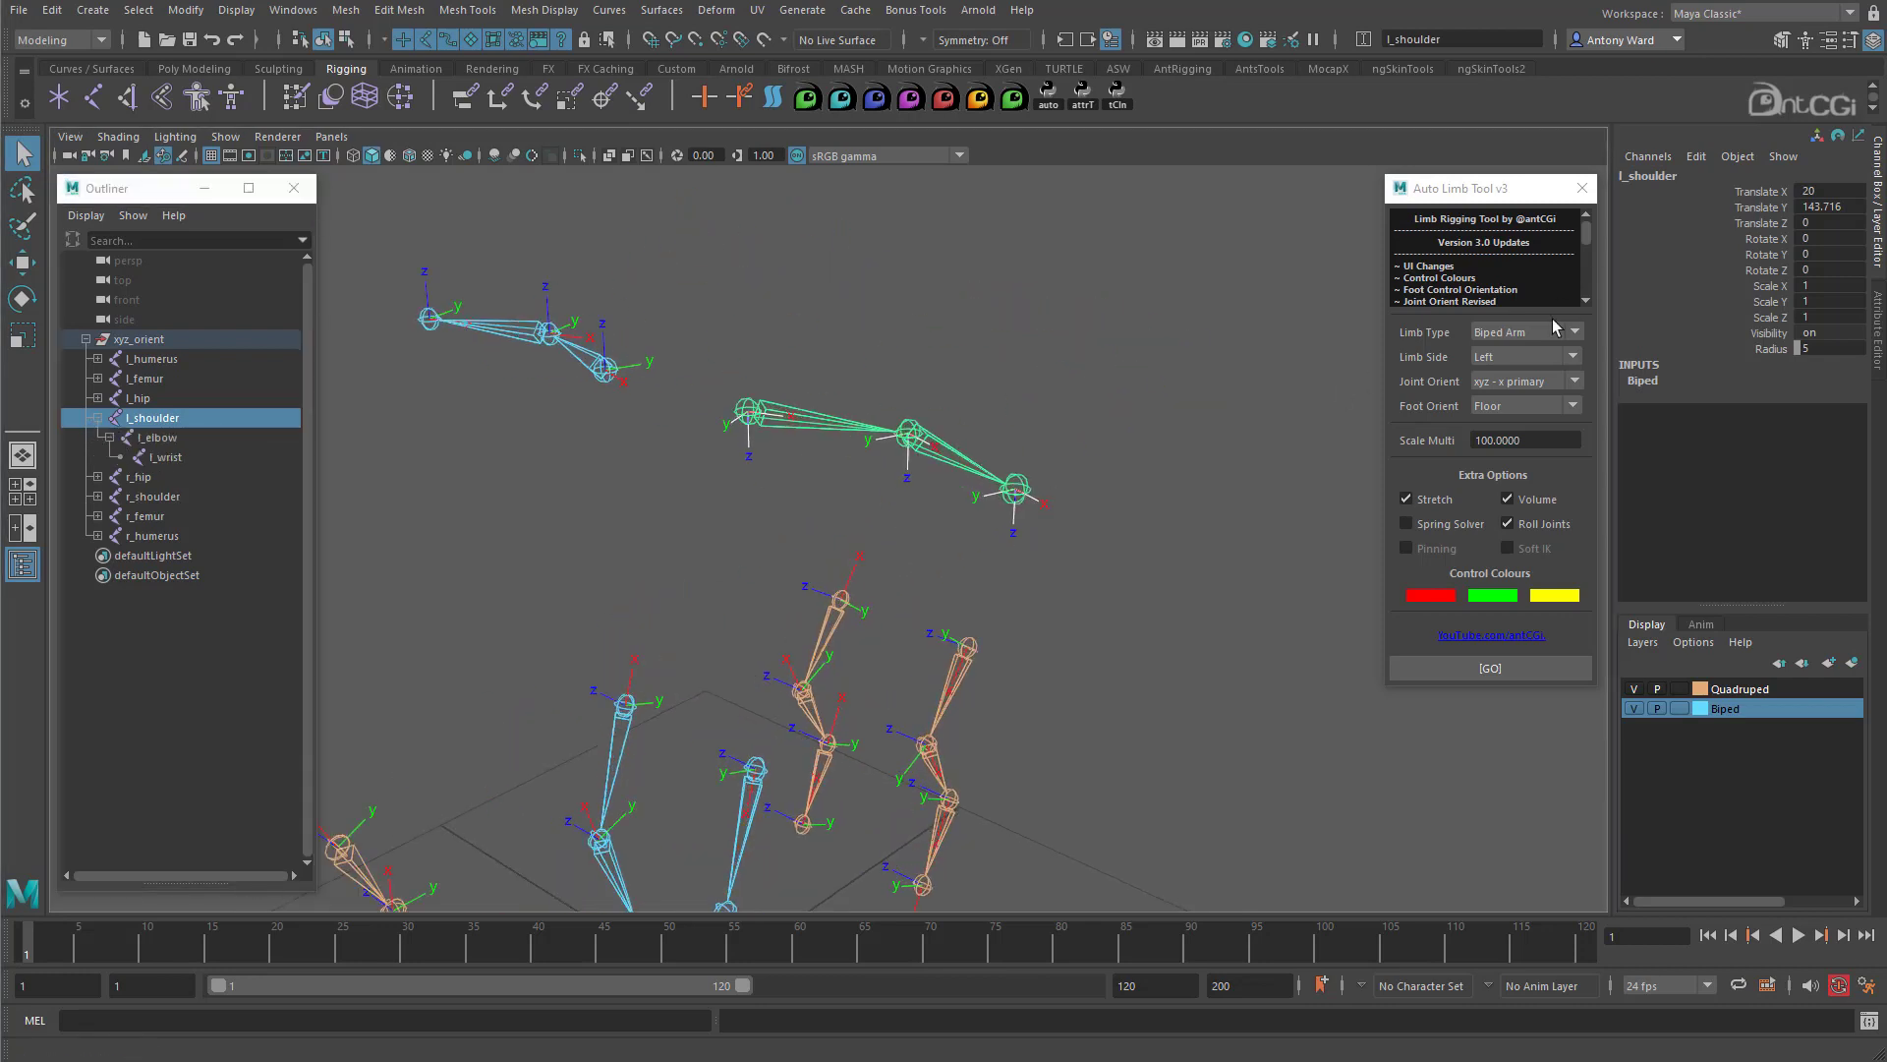
Step: Choose Biped Arm as the limb type, add l_elbow and l_wrist to the selection, and generate the left arm rig
left_click(1554, 330)
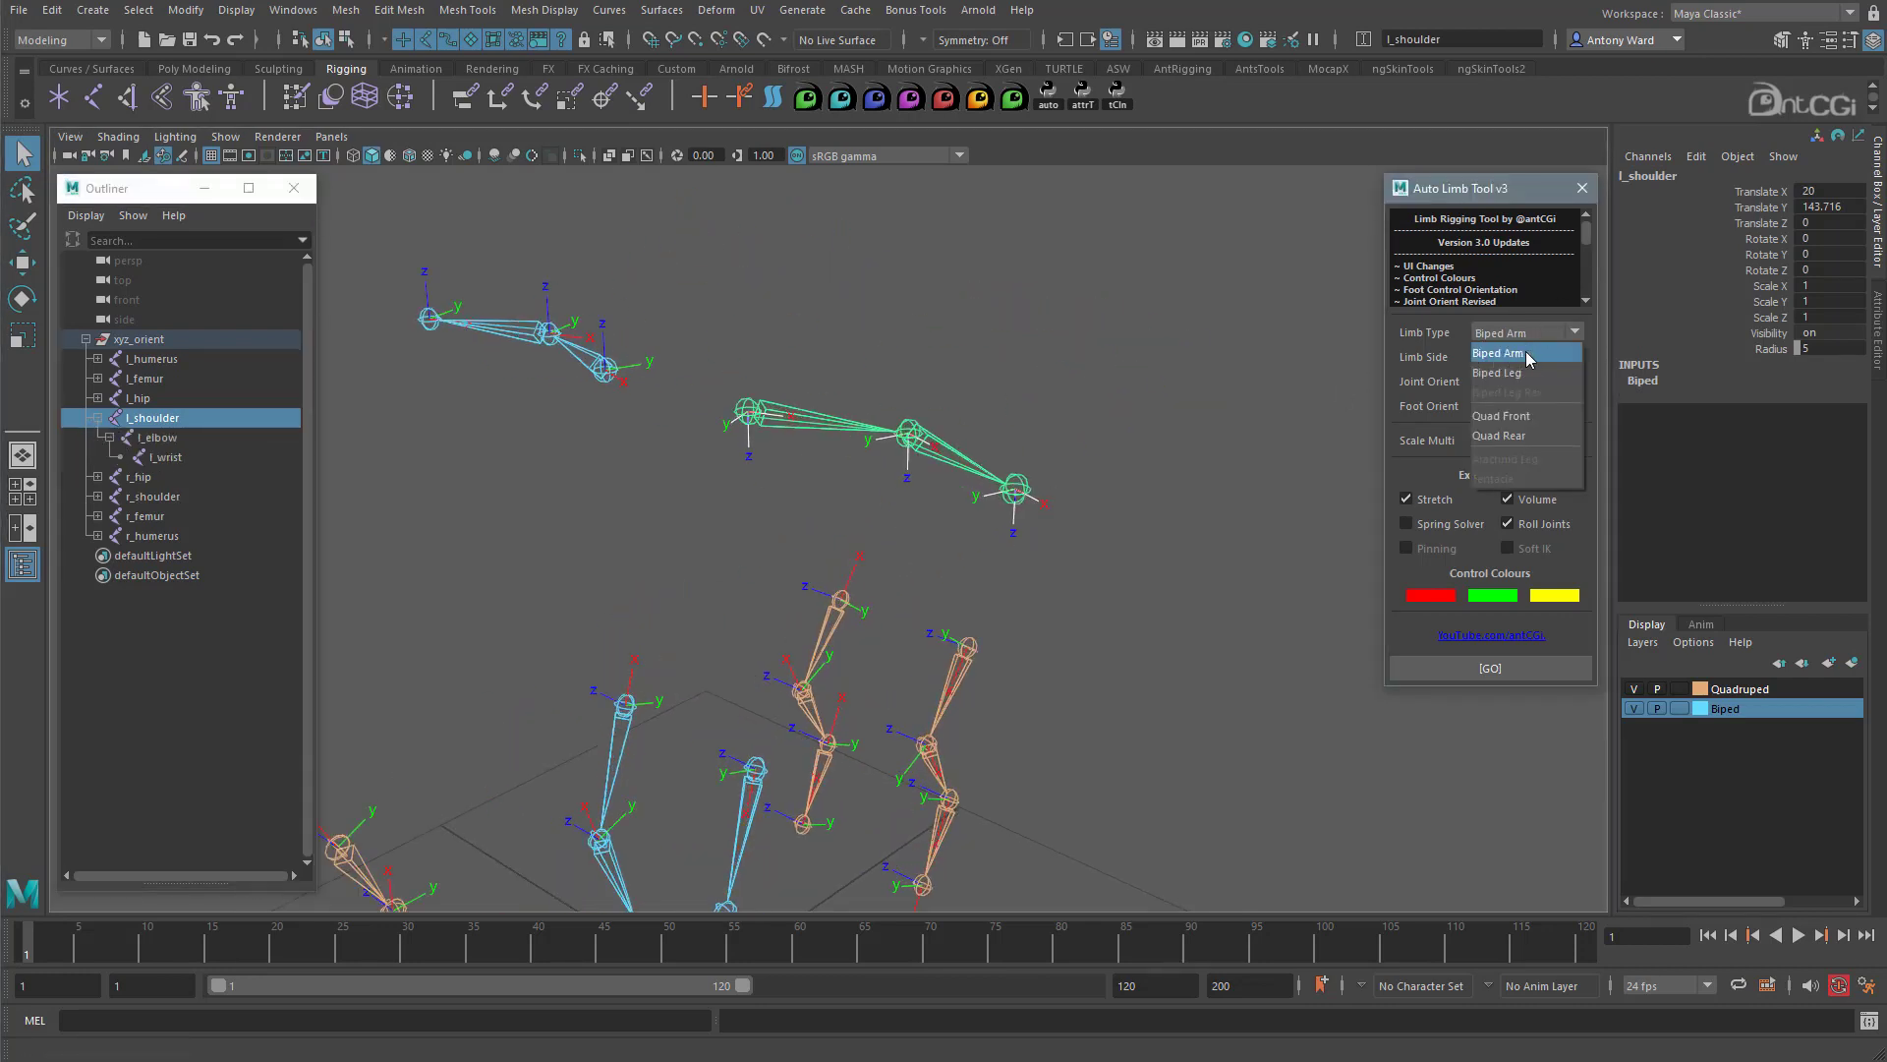
left_click(1526, 351)
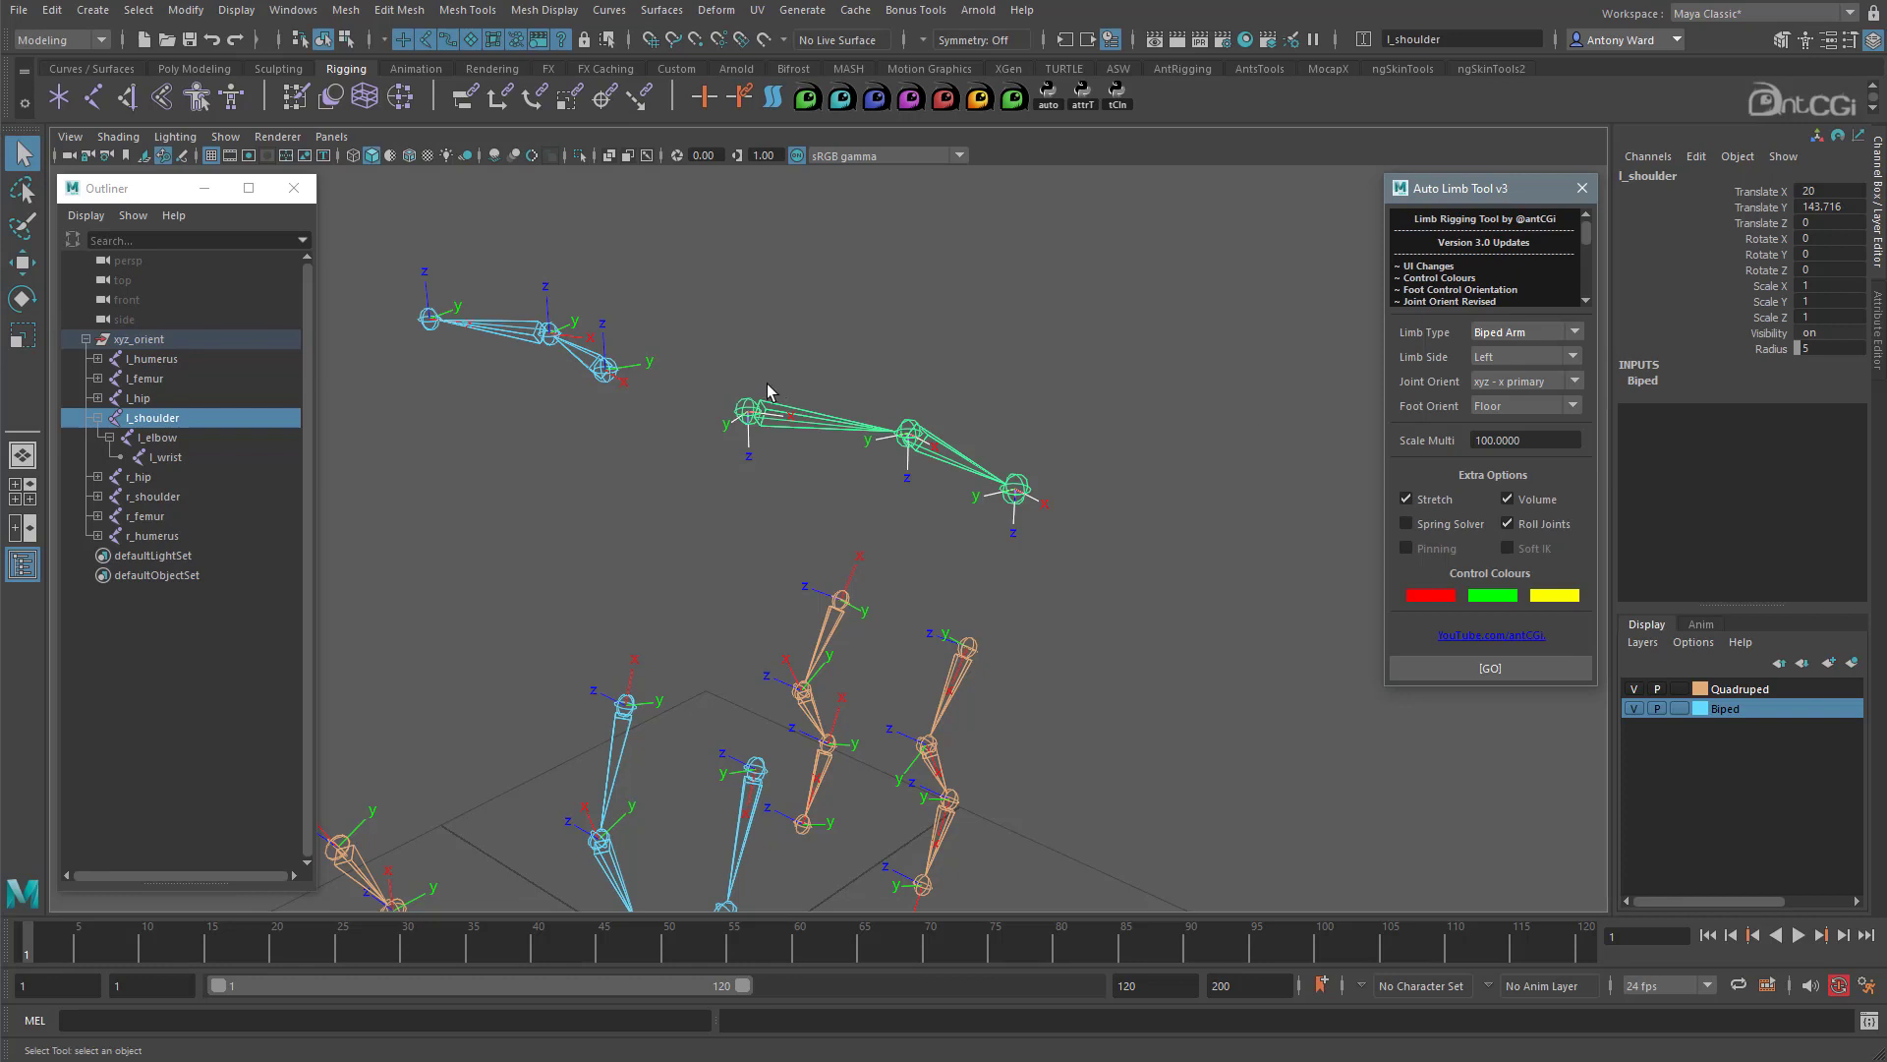
left_click(922, 433)
left_click(1018, 489, "shift")
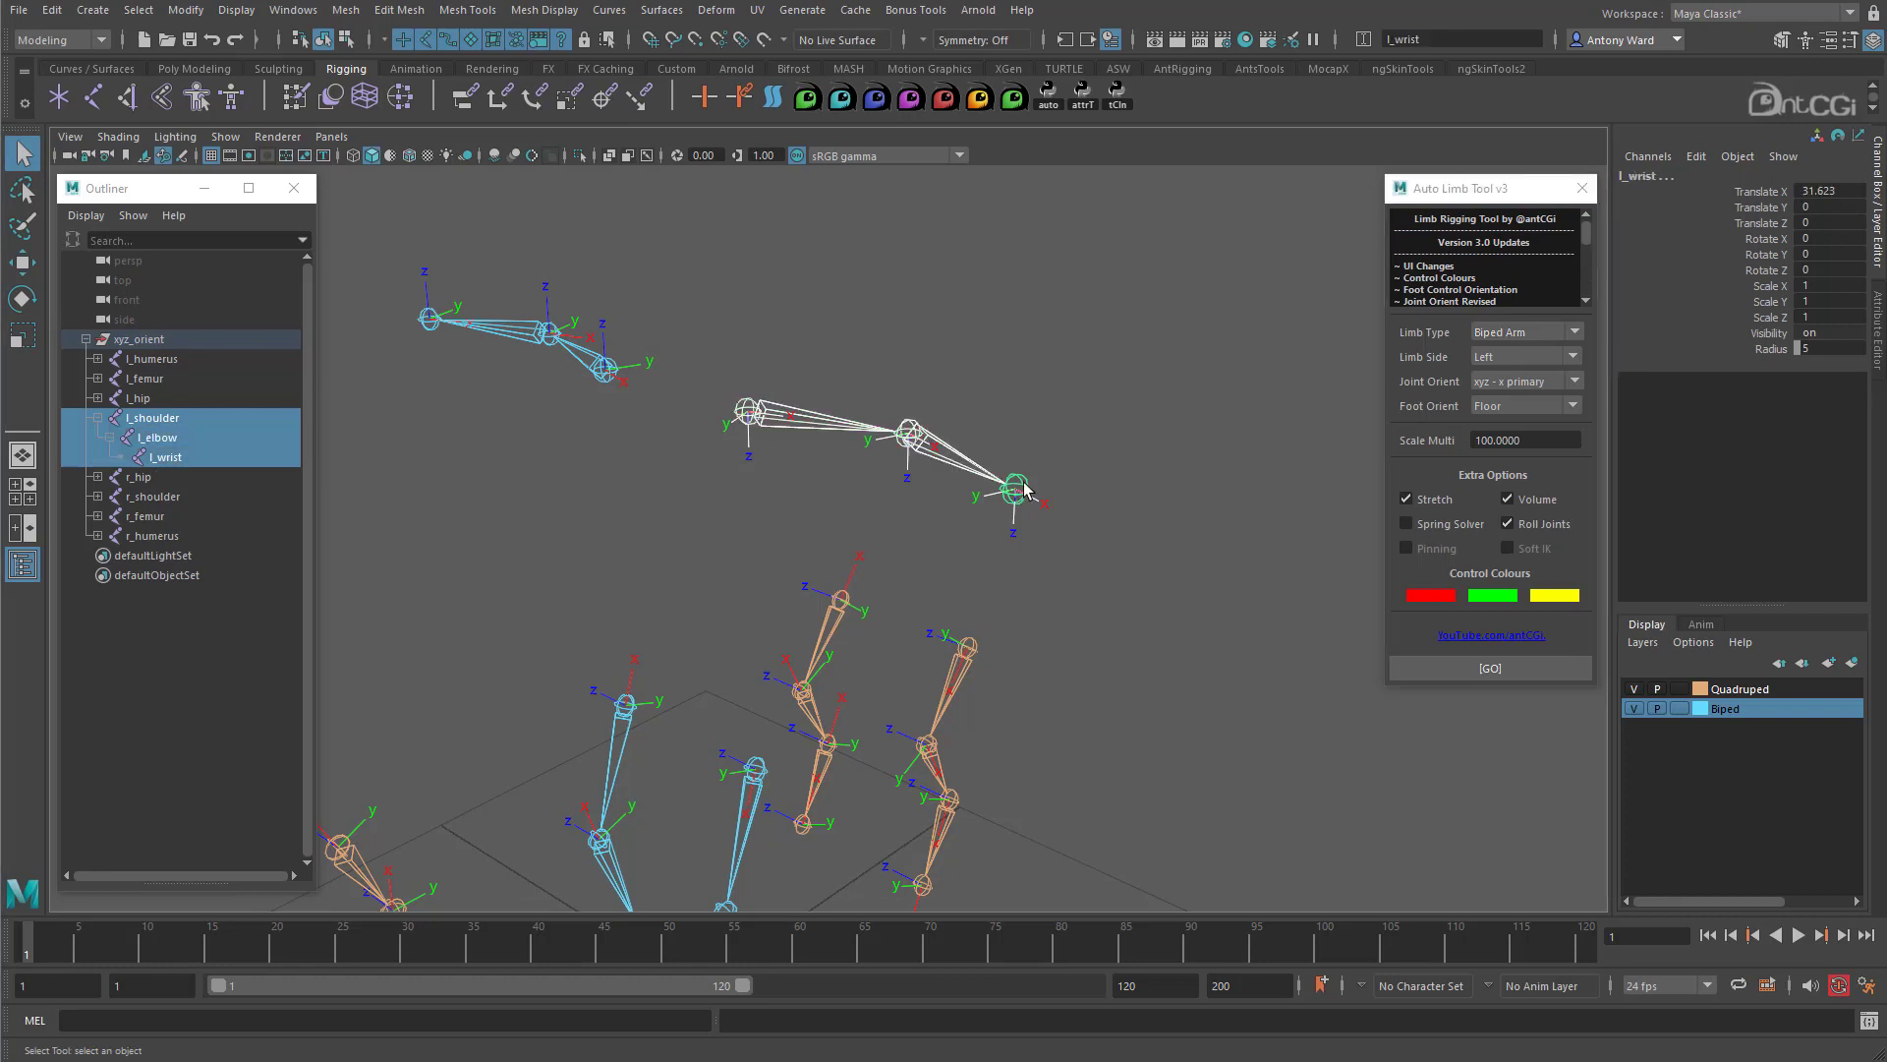
left_click_drag(1024, 534, 781, 391, "alt")
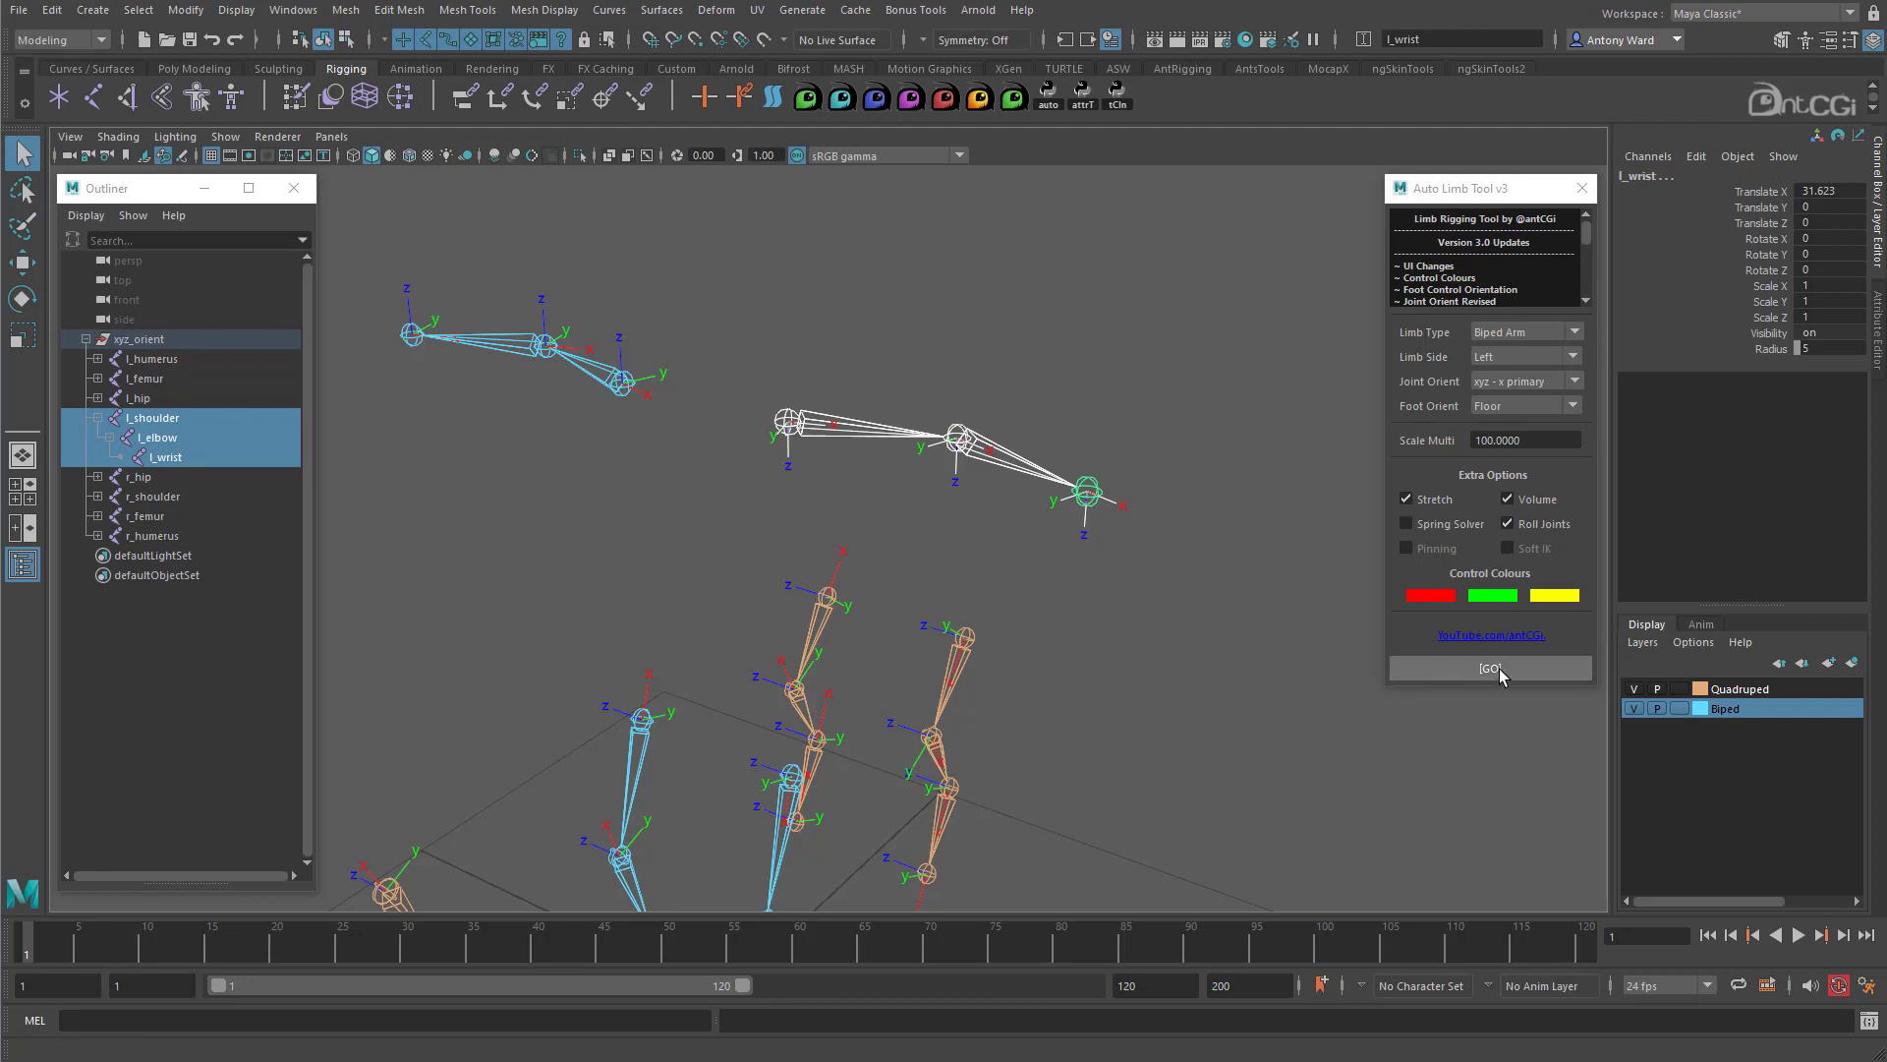
left_click(1543, 672)
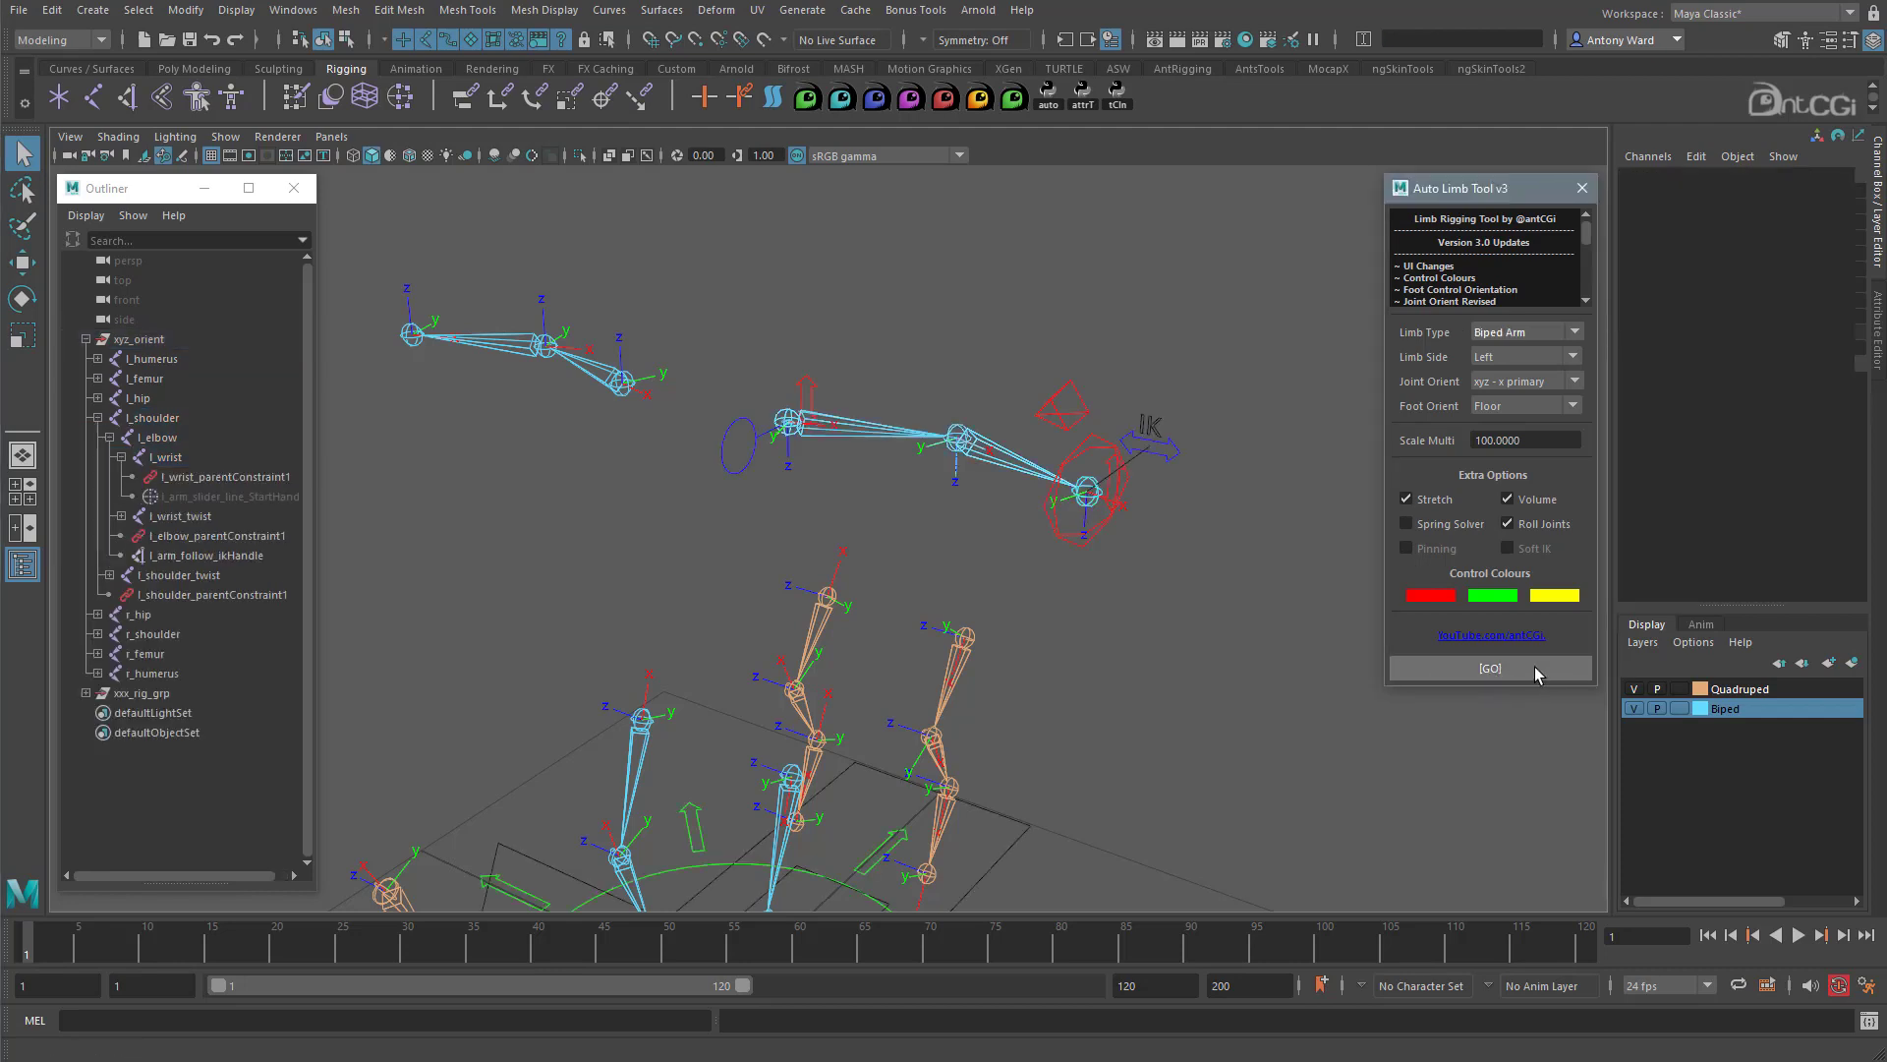
Step: Inspect the generated arm and root controls from a wider view, selecting root_ctrl to see its attributes
right_click_drag(1185, 682, 992, 678, "alt")
middle_click_drag(993, 678, 1046, 530, "alt")
left_click_drag(1045, 530, 1028, 593, "alt")
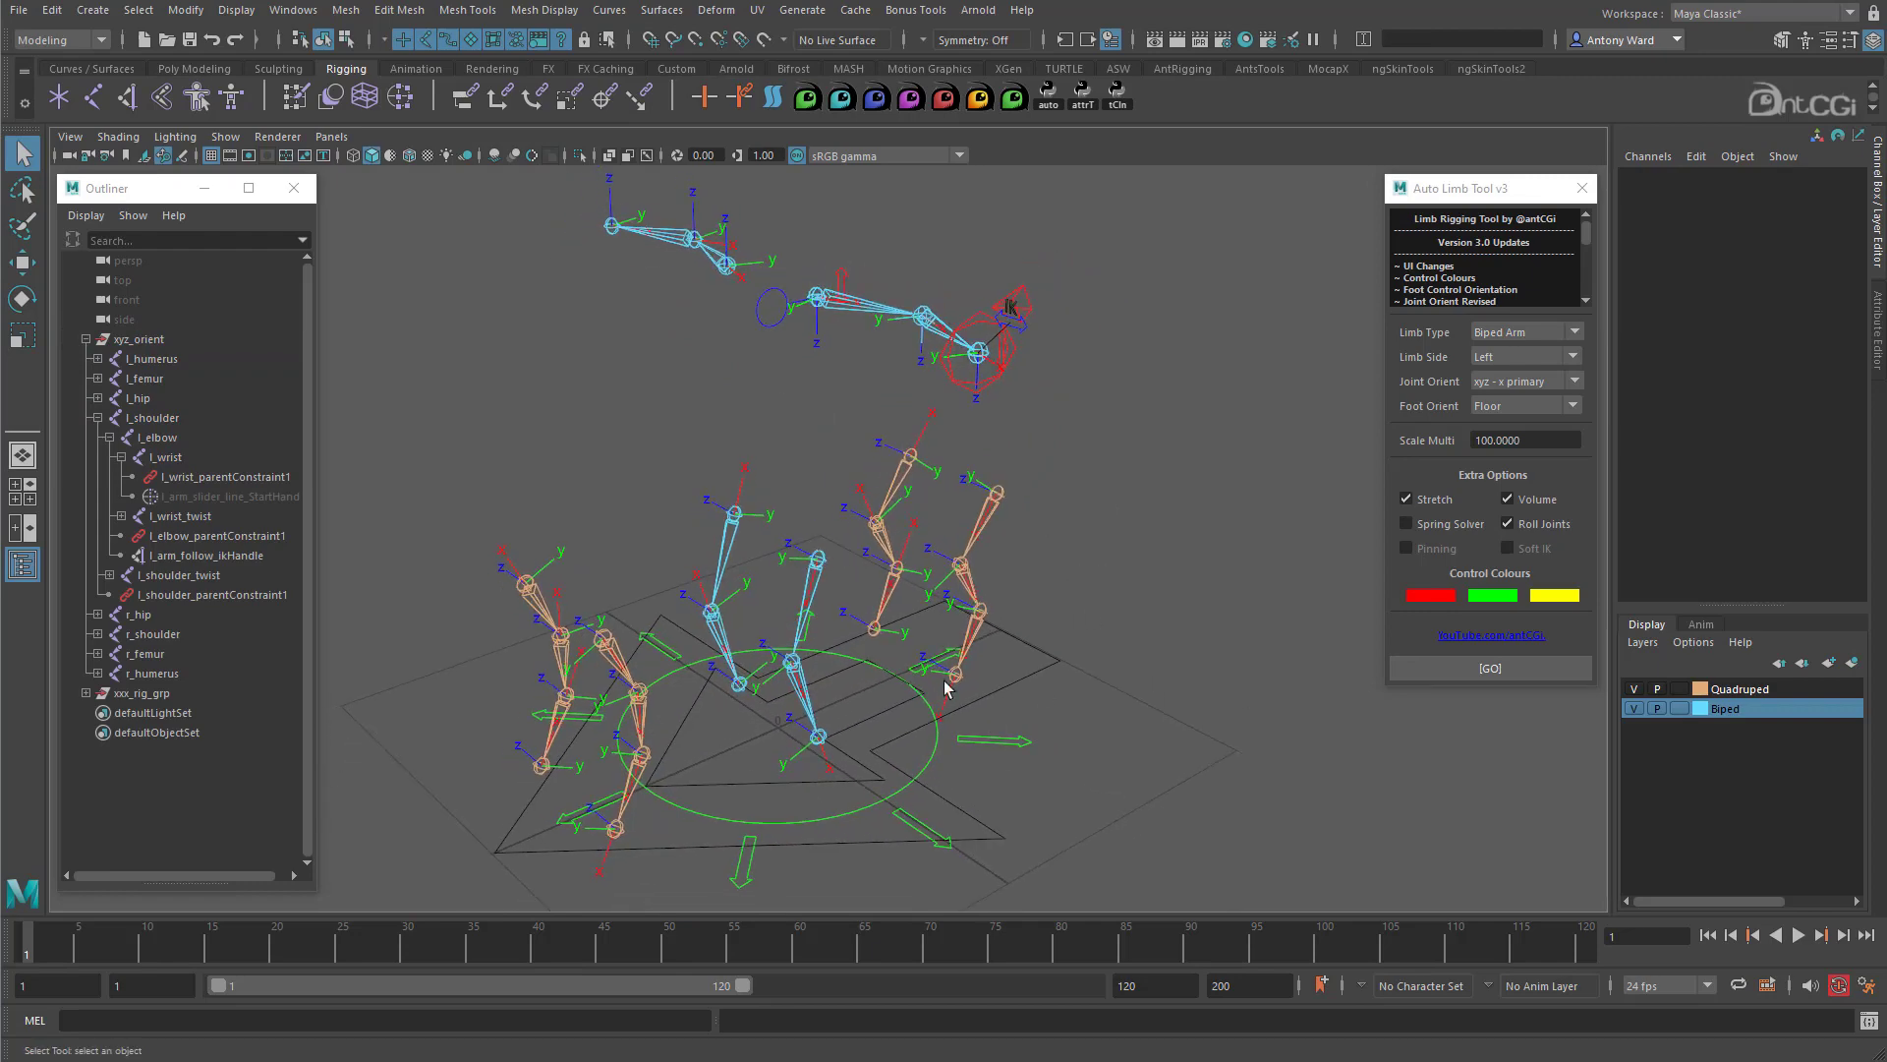
left_click(1027, 742)
middle_click_drag(950, 651, 1010, 625, "alt")
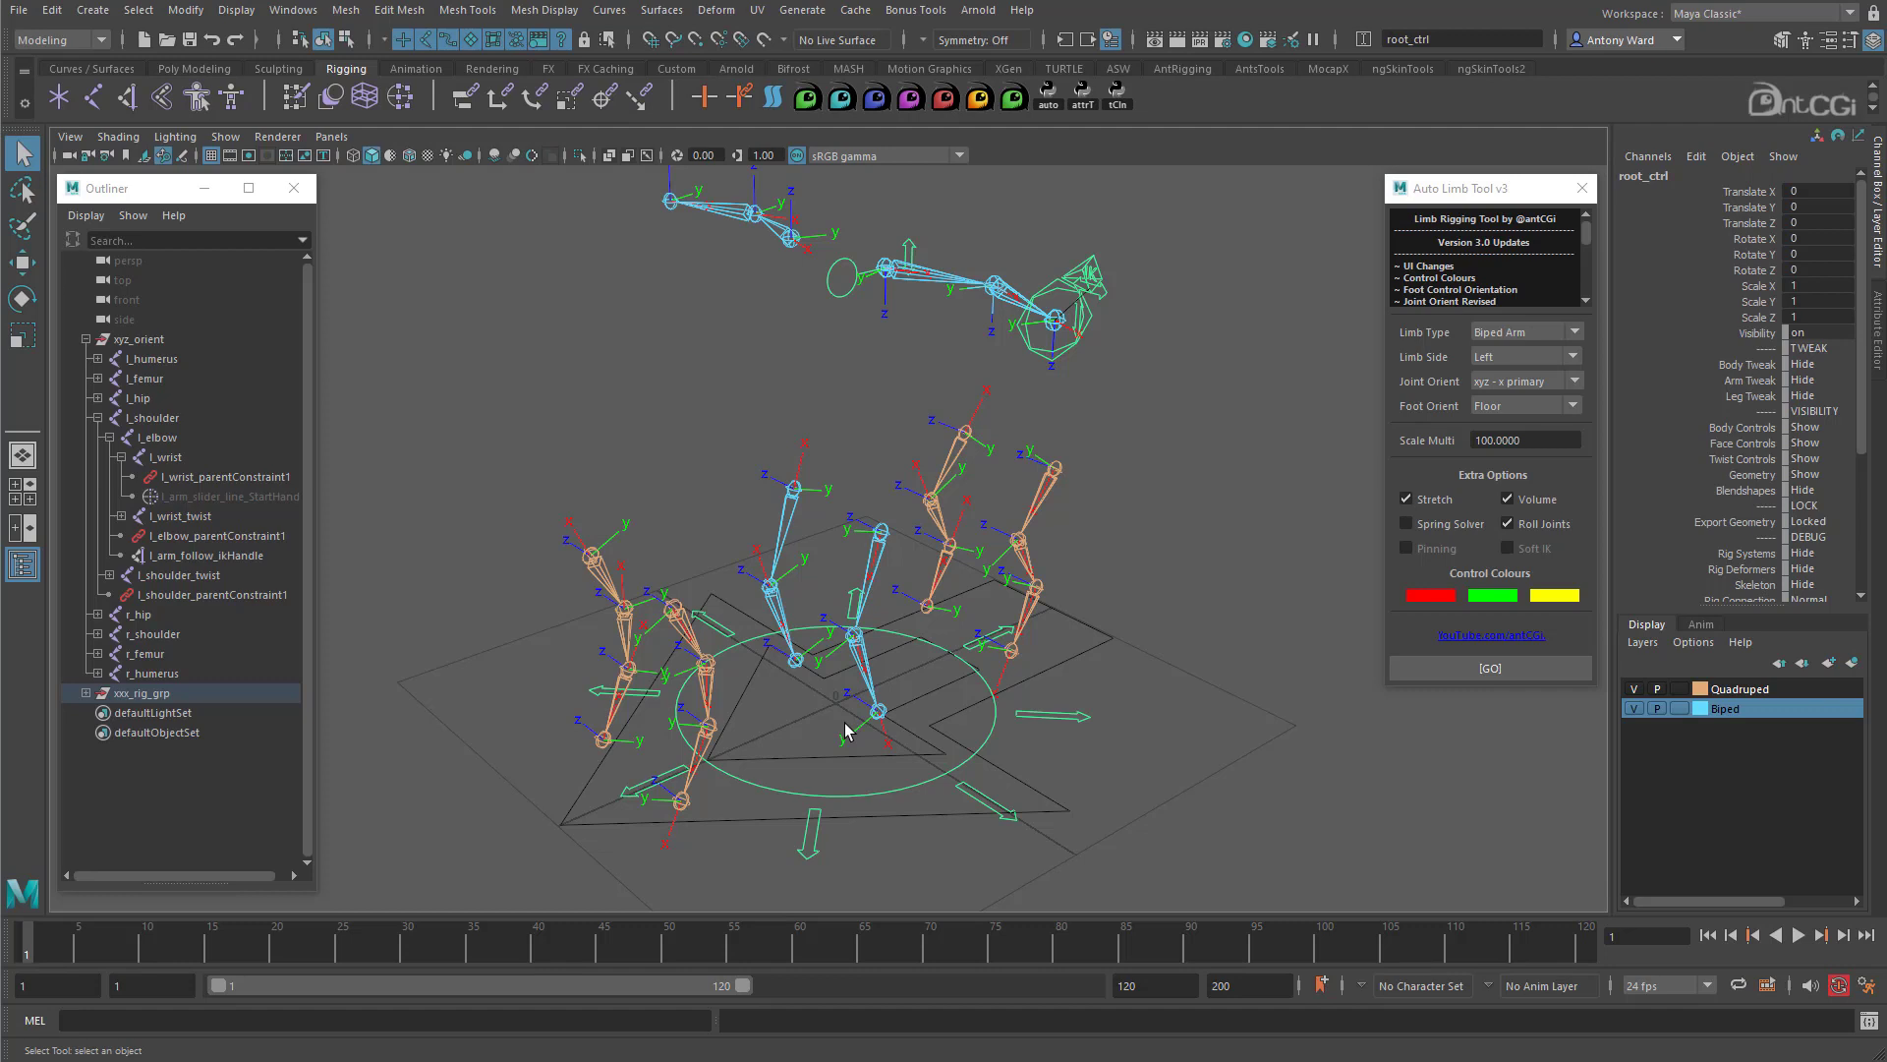
Step: Collapse the xyz_orient hierarchy and select the xxx_rig_grp group
left_click_drag(1059, 418, 1082, 400, "alt")
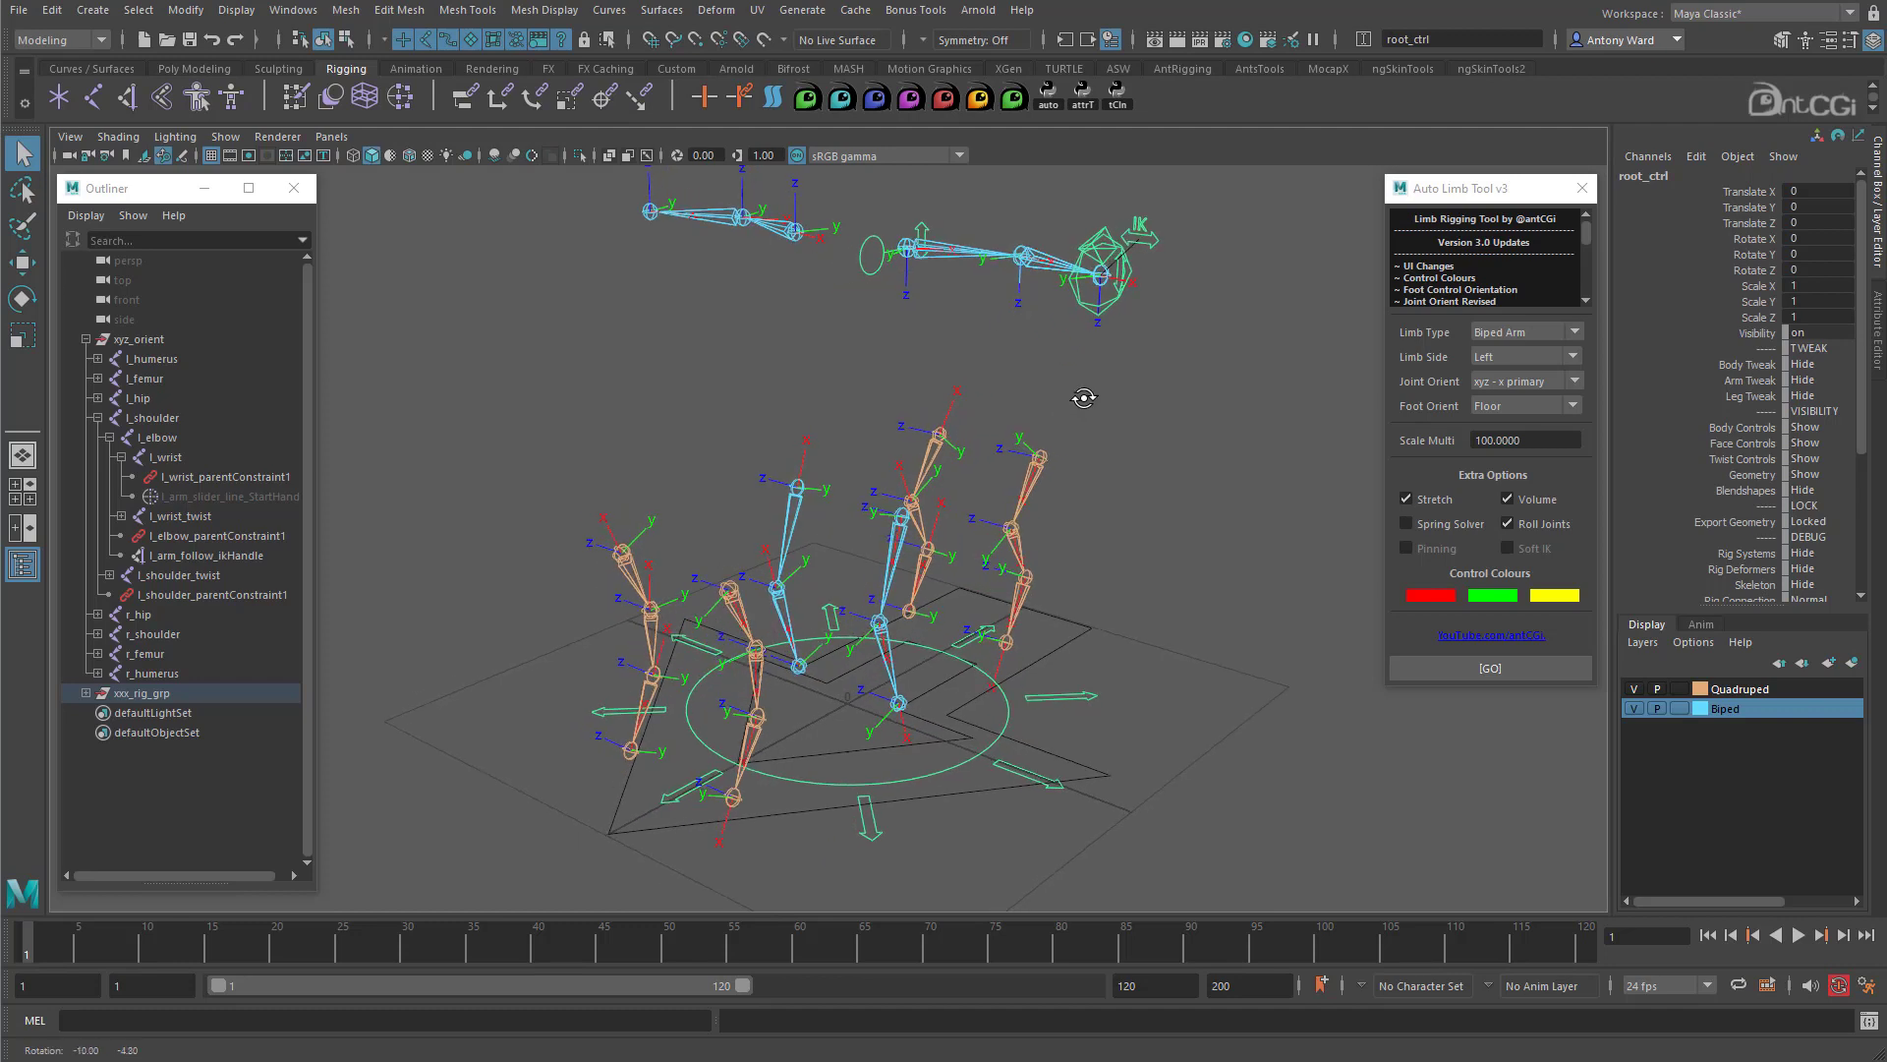
left_click(85, 339)
left_click(133, 360)
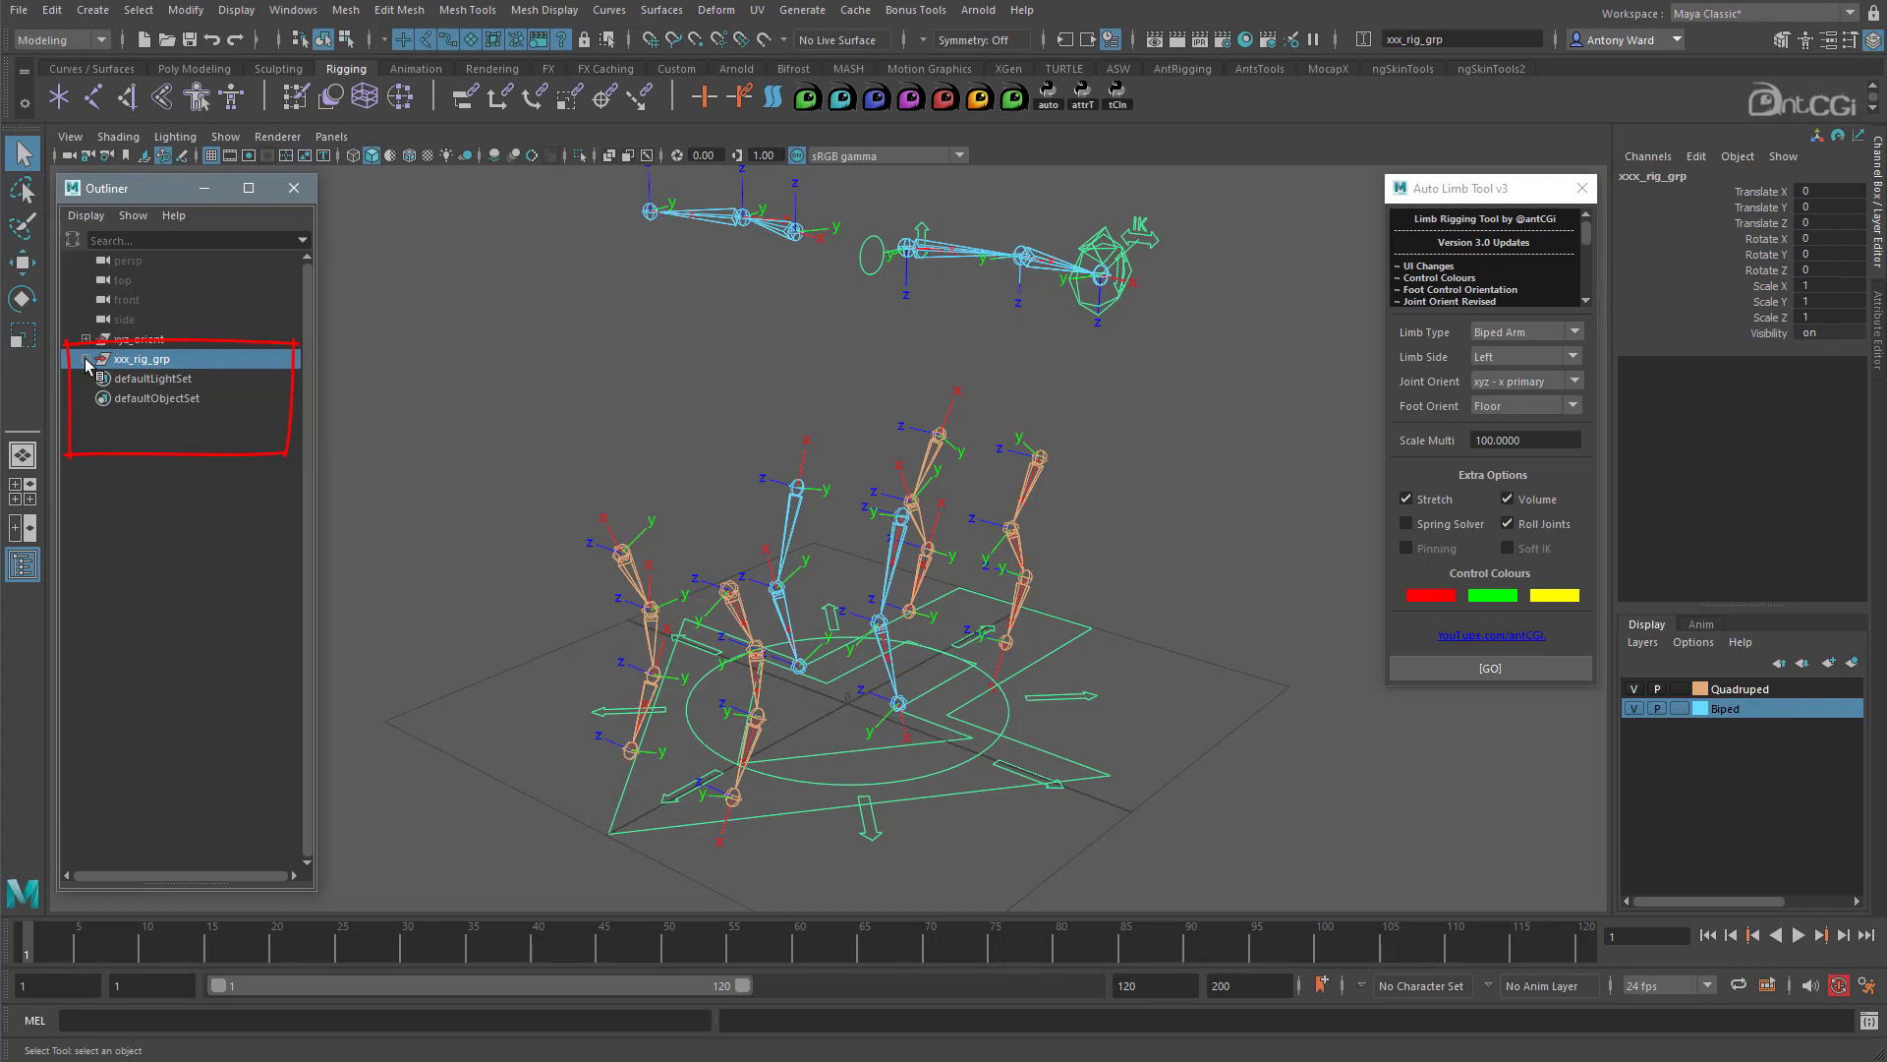
Step: Expand xxx_rig_grp together with its controls and DO_NOT_TOUCH groups to examine the generated rig hierarchy
left_click(87, 359)
left_click(99, 398)
left_click(98, 379)
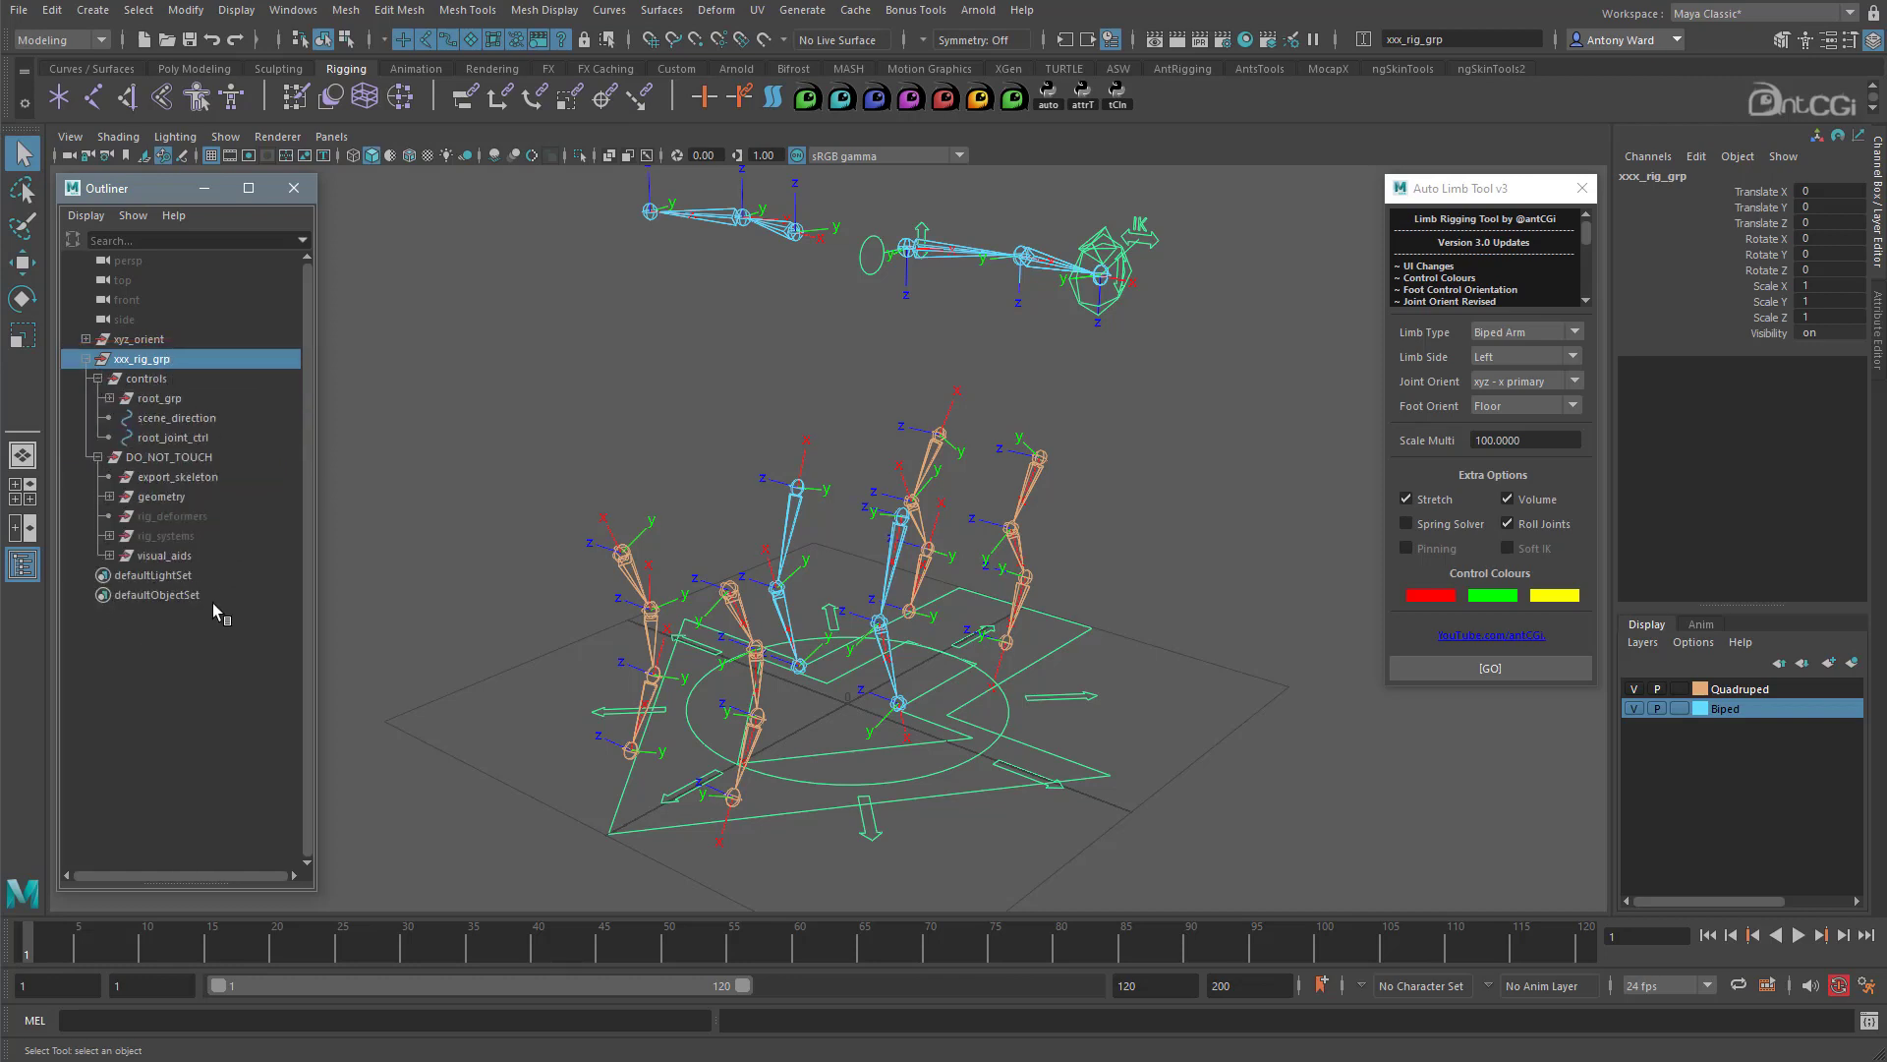
Step: Select root_ctrl and review its tweak, visibility, lock and debug attributes
left_click(1092, 698)
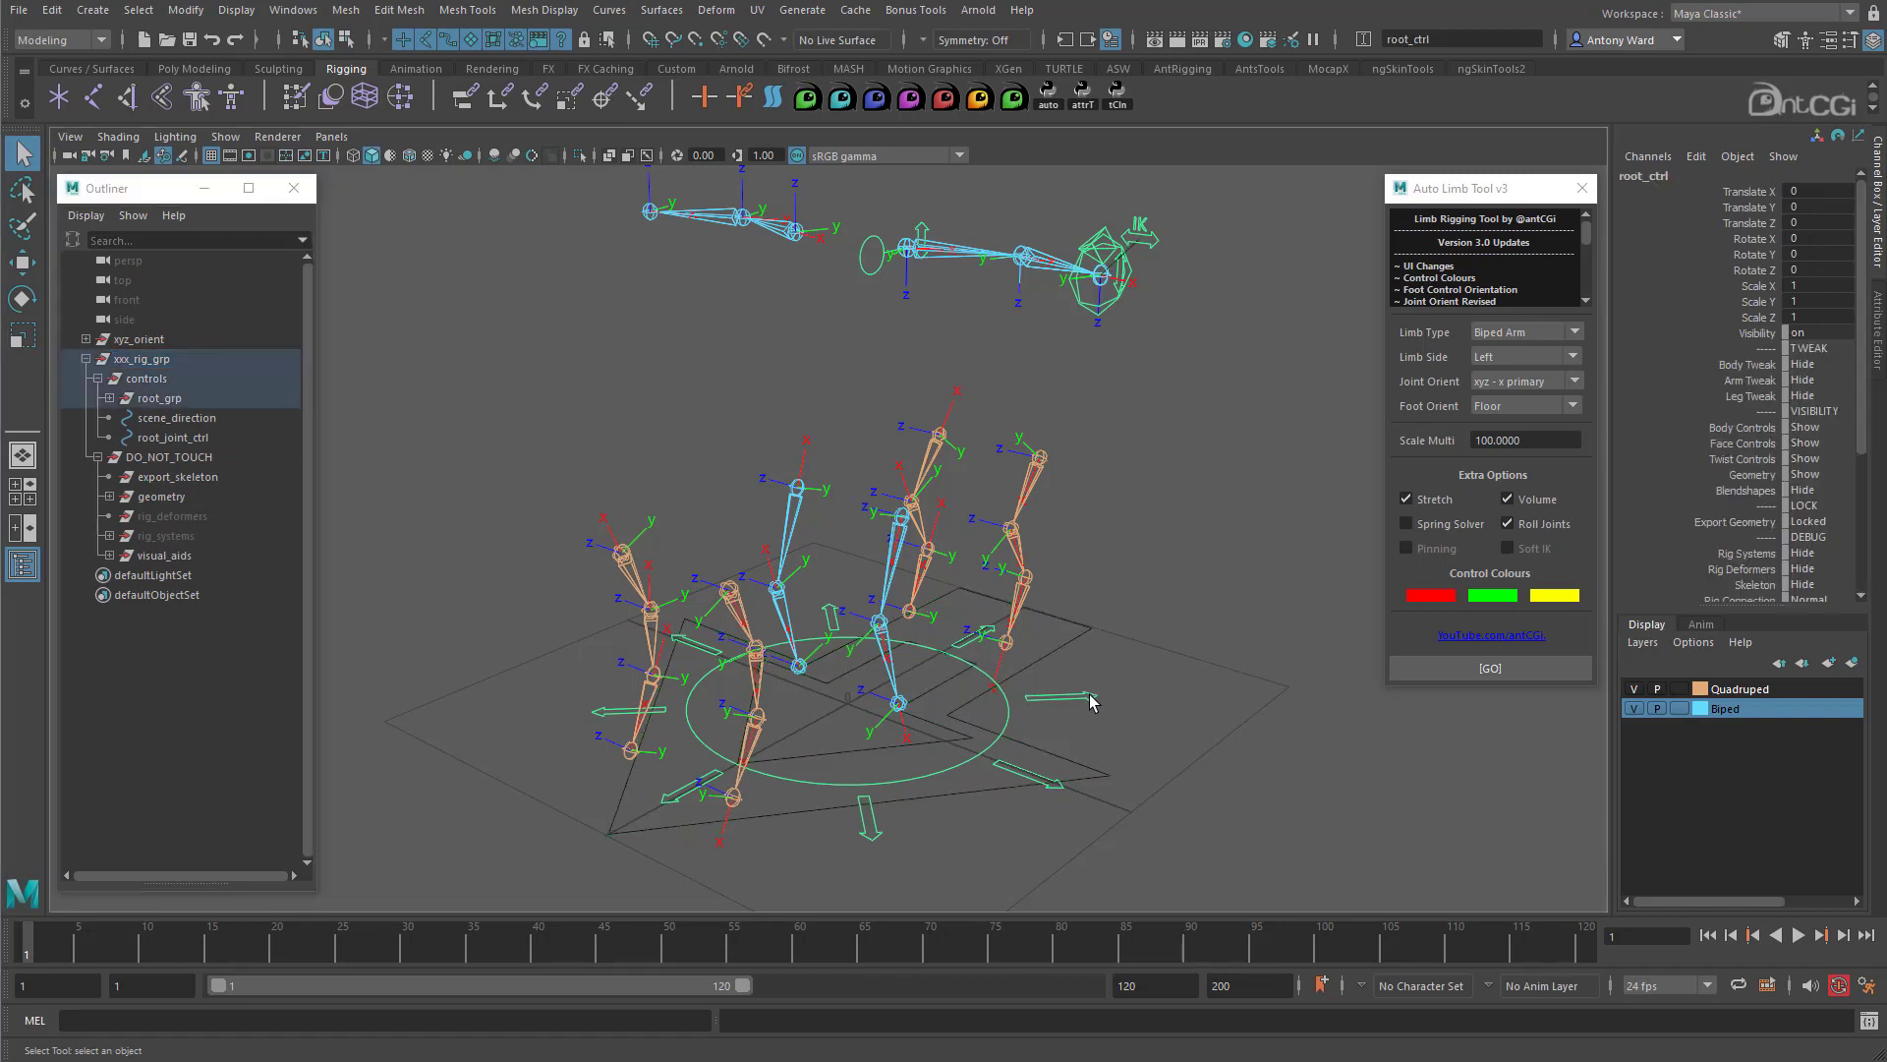
left_click_drag(1161, 409, 1187, 553, "alt")
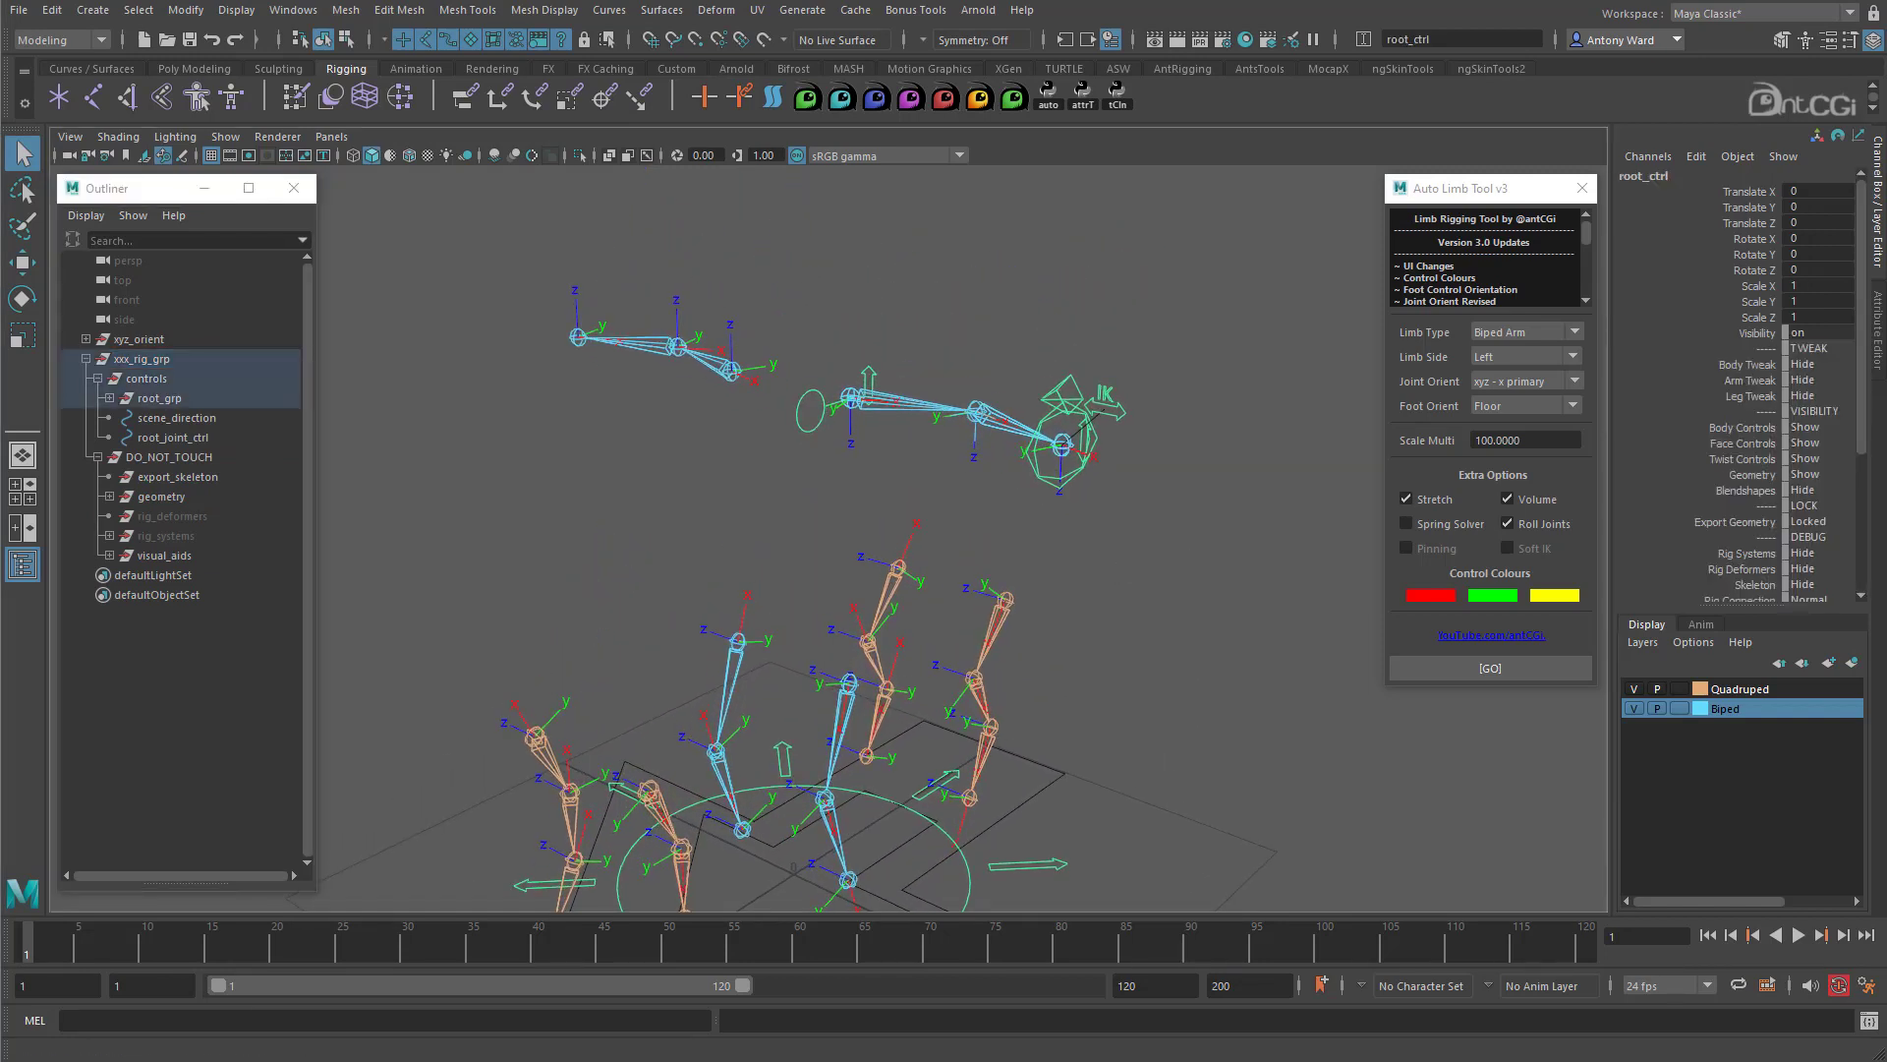
scroll(1806, 381, "down", 1)
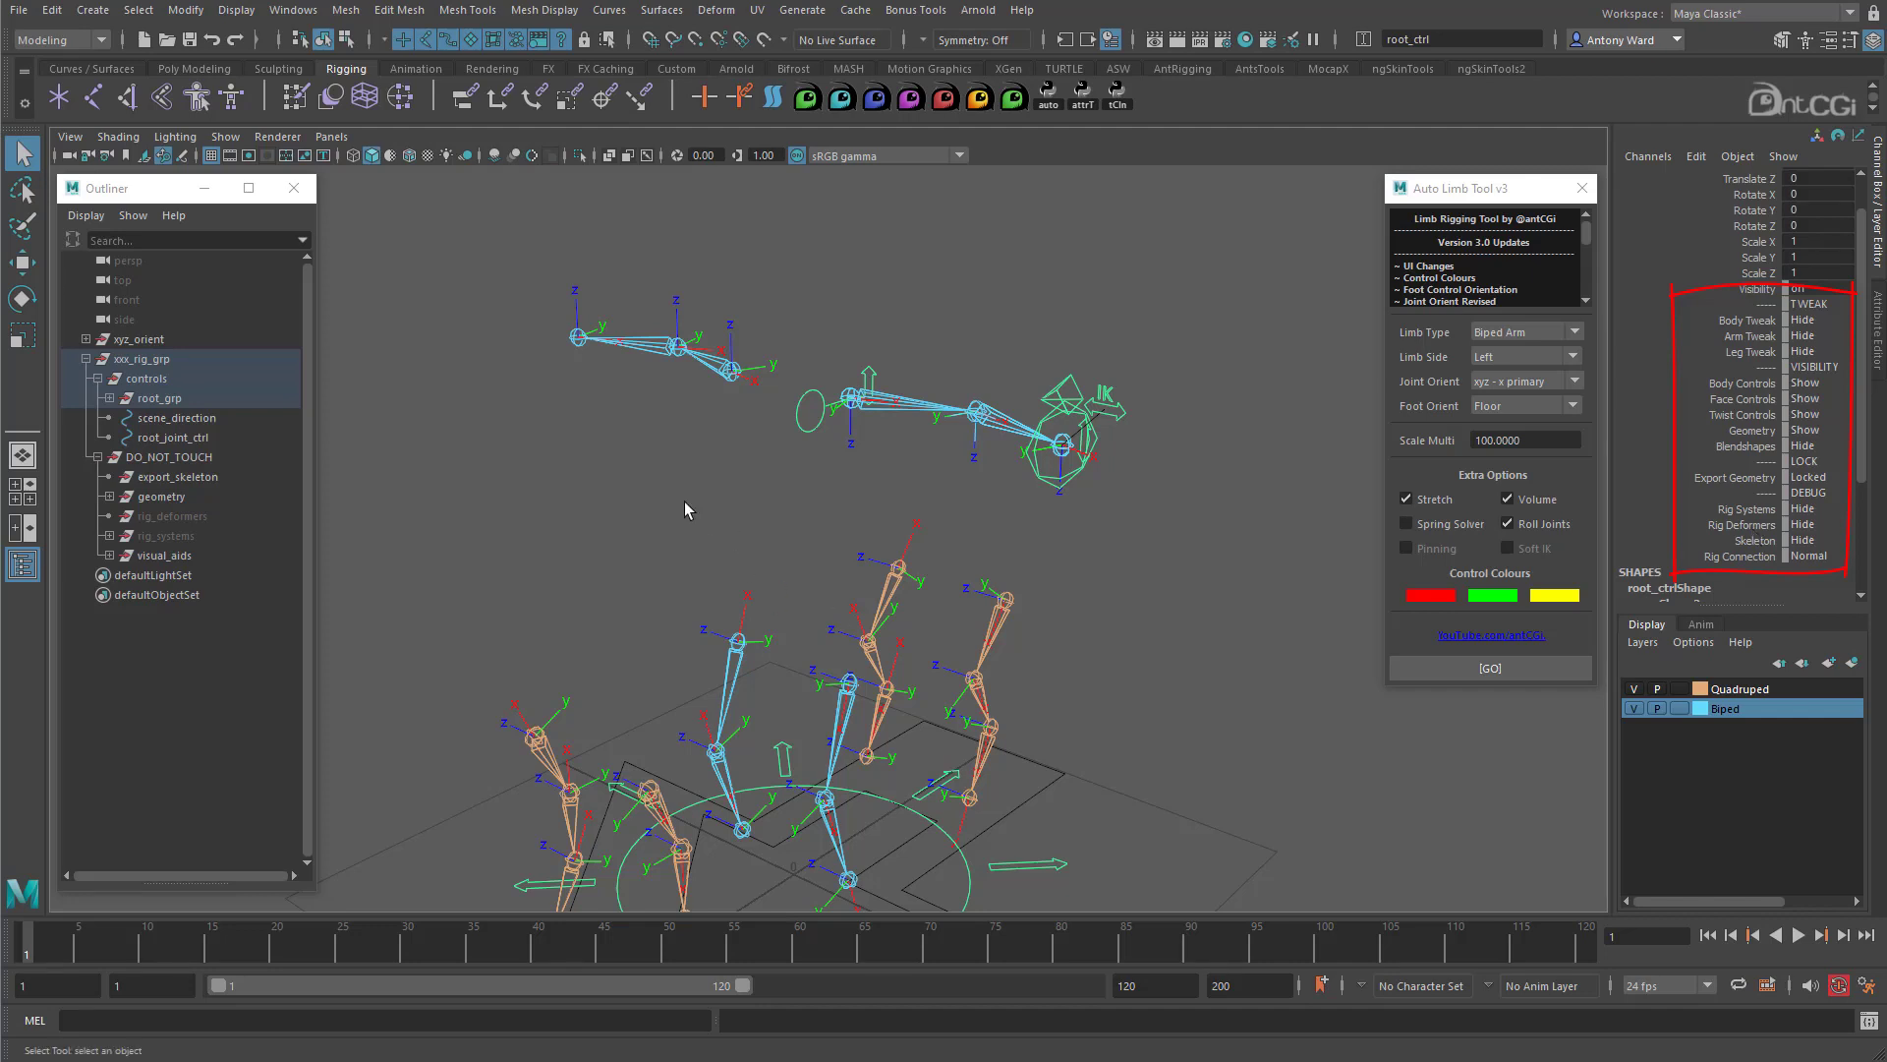
Step: Stretch the left arm by moving l_arm_IK_ctrl to about 25, -18, 24 in X, Y and Z
right_click_drag(684, 501, 903, 570, "alt")
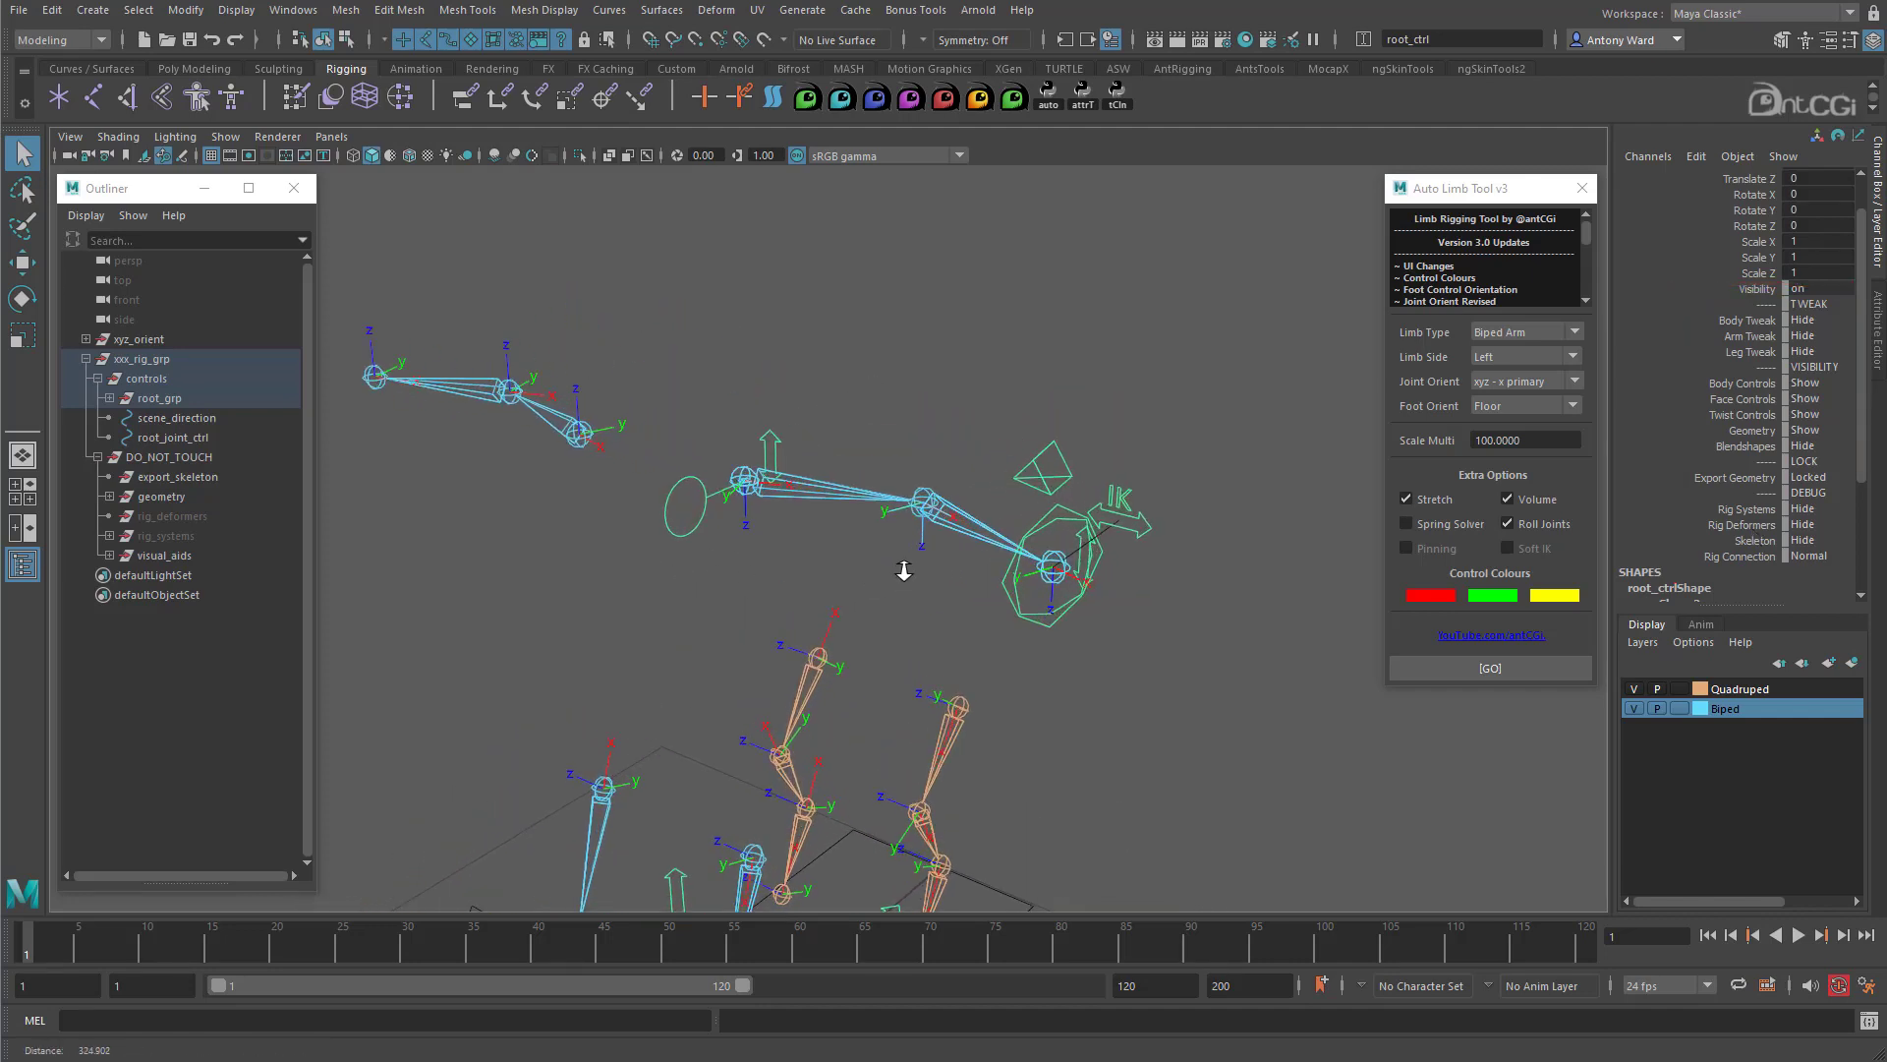
left_click(1012, 597)
key("w")
left_click_drag(1053, 569, 1237, 742)
middle_click_drag(1166, 704, 1053, 620, "alt")
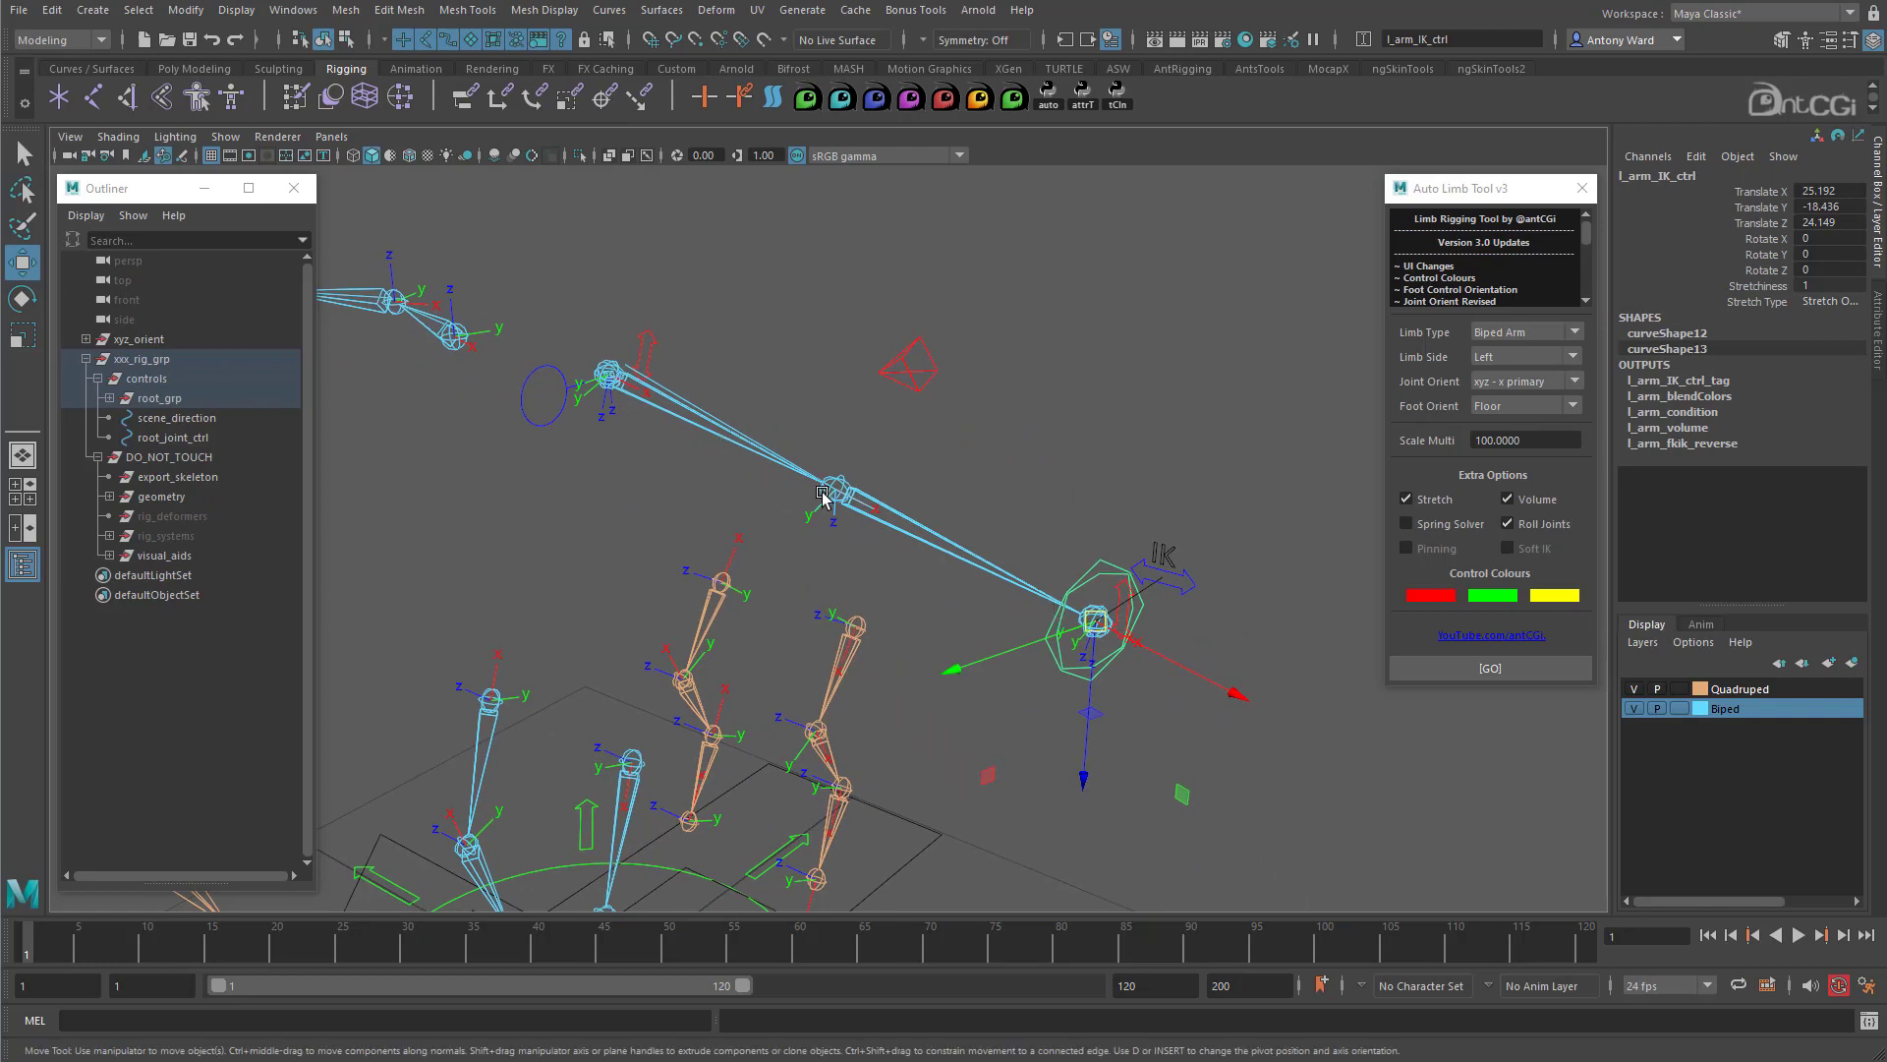
Step: Test l_arm_elbow_ctrl by moving it along its Z axis, and undo the move
left_click(906, 360)
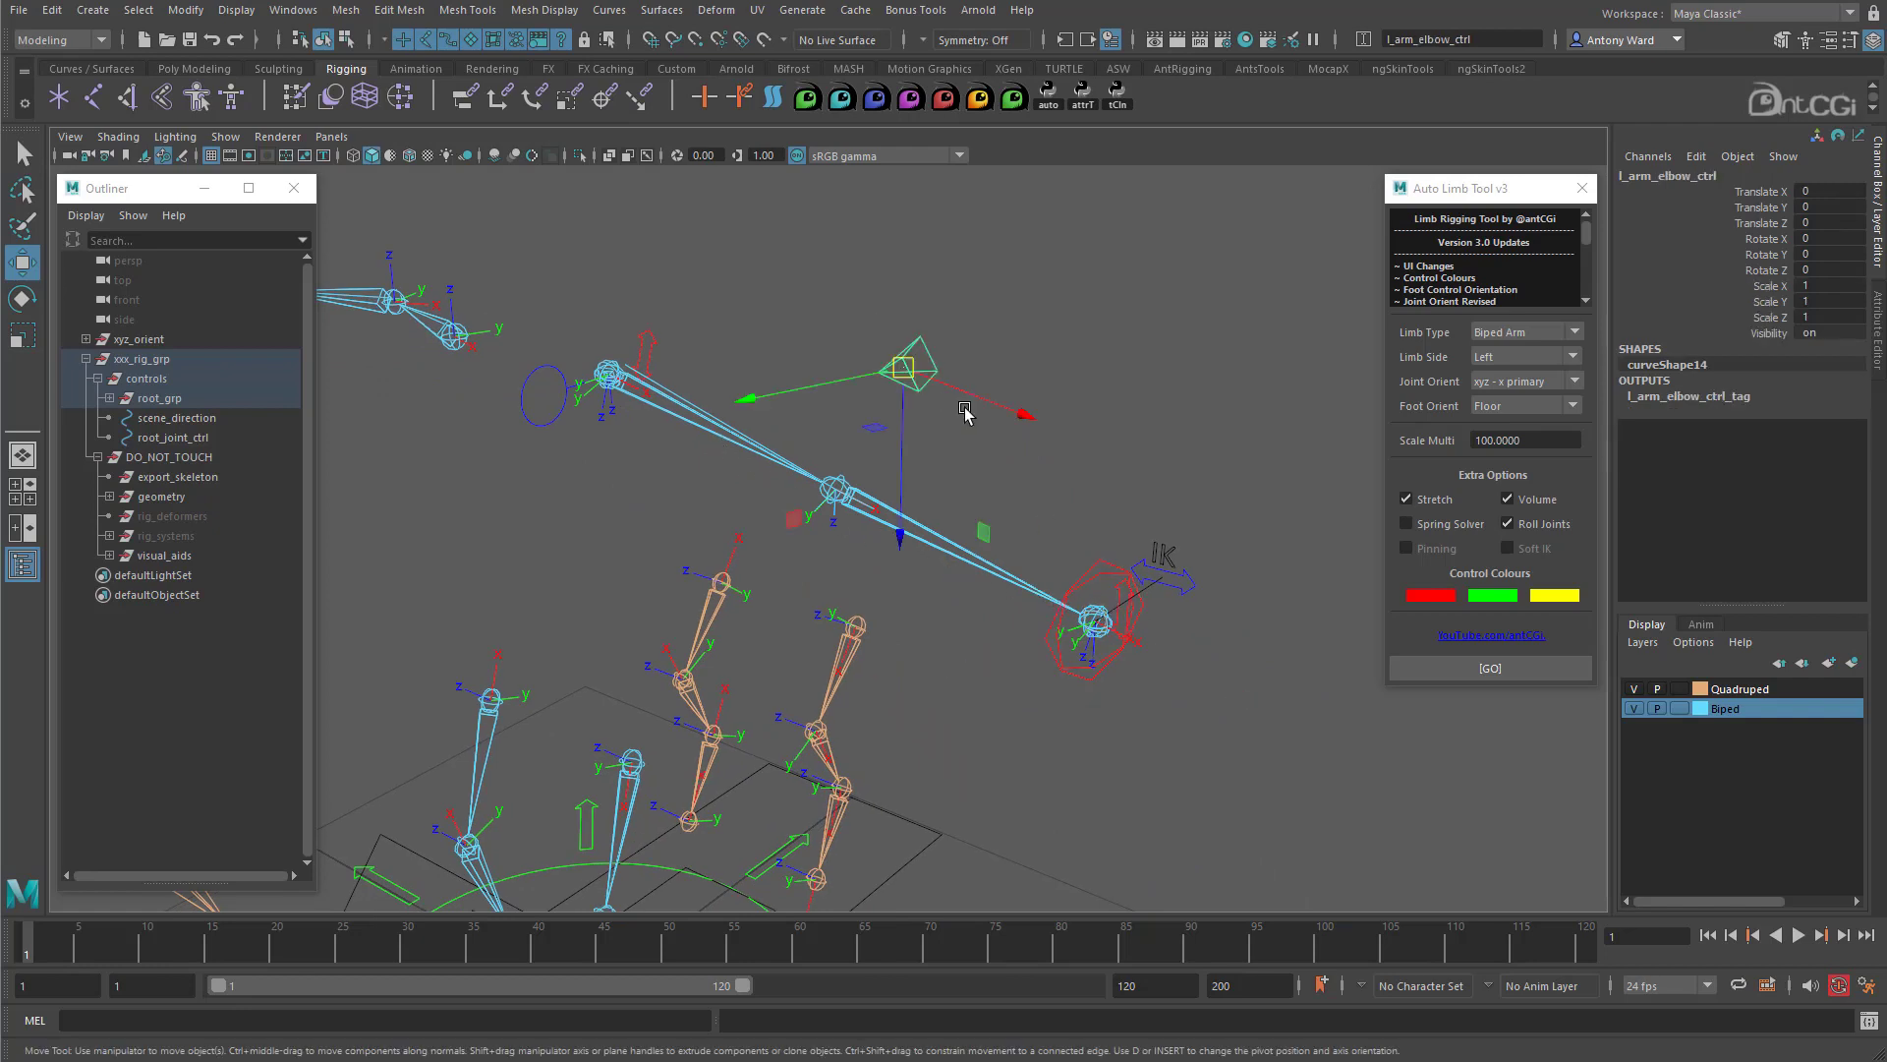
mouse_move(906, 425)
left_mouse_down()
mouse_move(912, 385)
mouse_move(921, 440)
left_mouse_up()
key("ctrl+z")
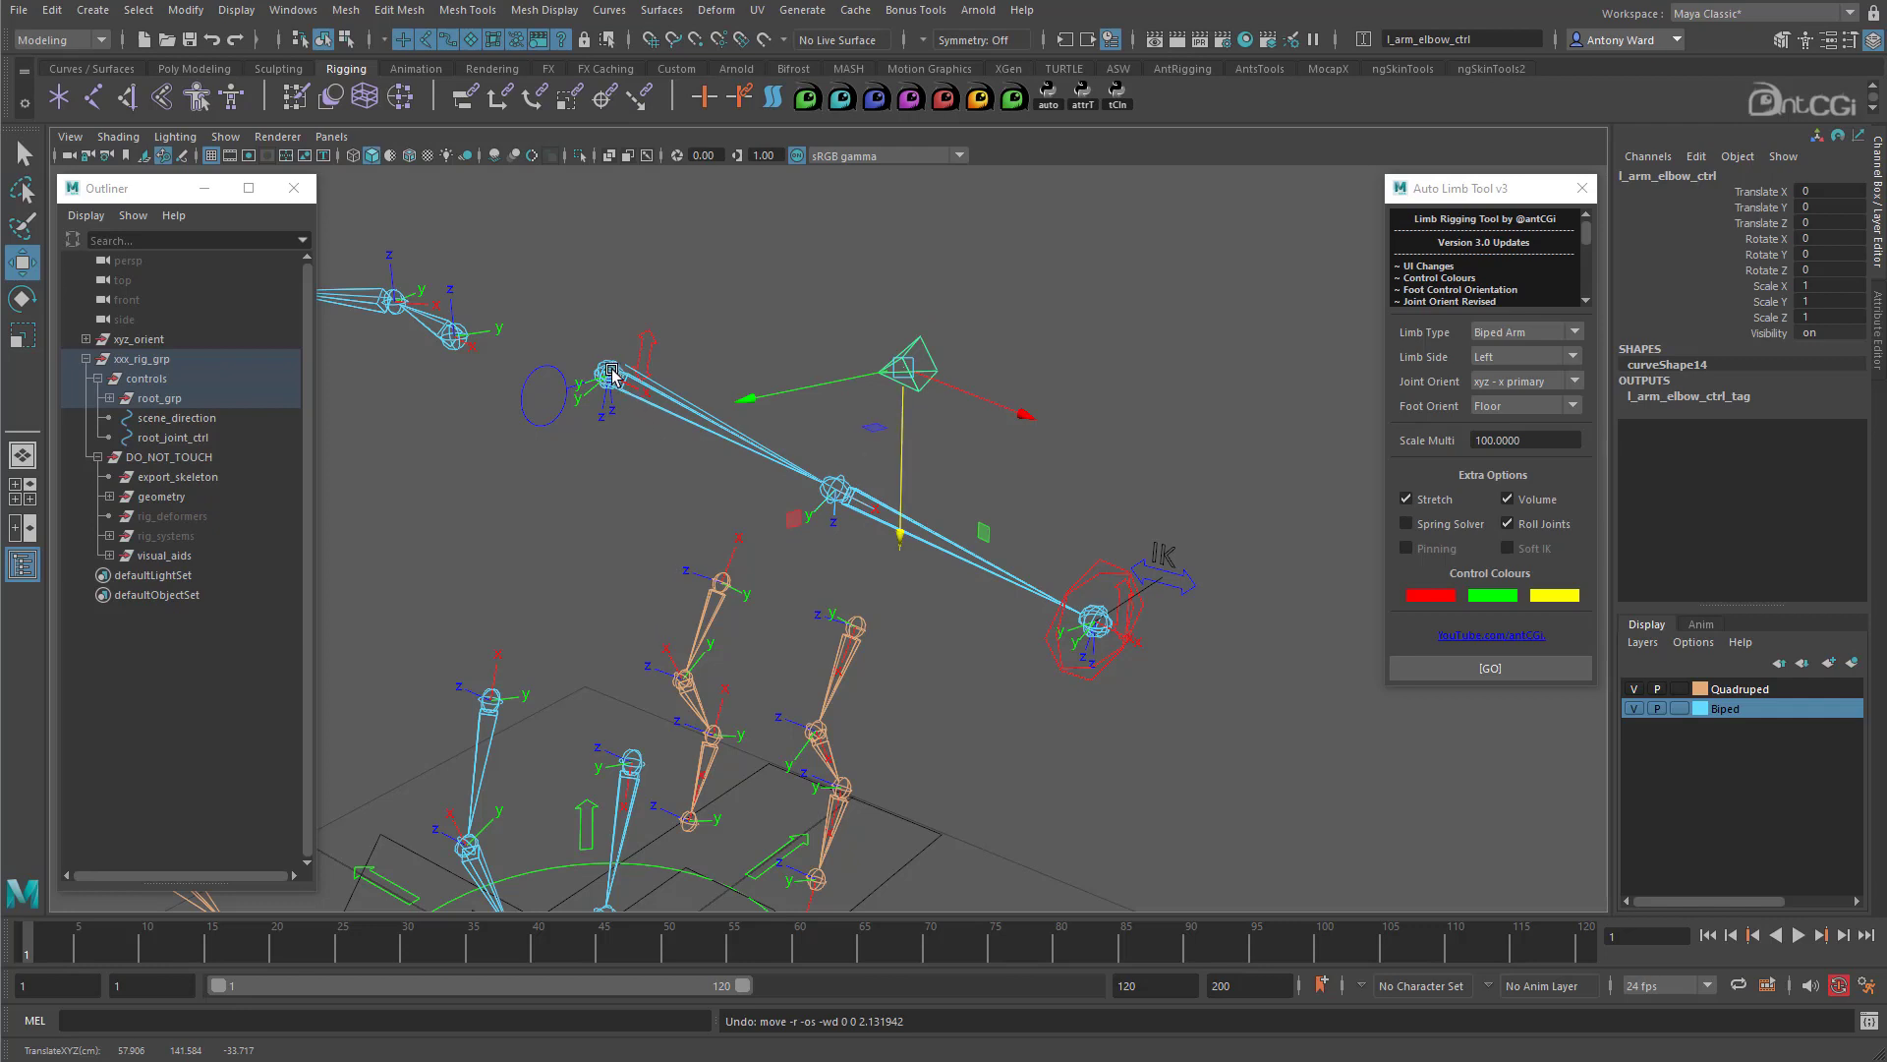
Step: Test l_shoulder_twist_ctrl by moving it near the left shoulder, and undo the move
left_click(637, 348)
left_click(645, 346)
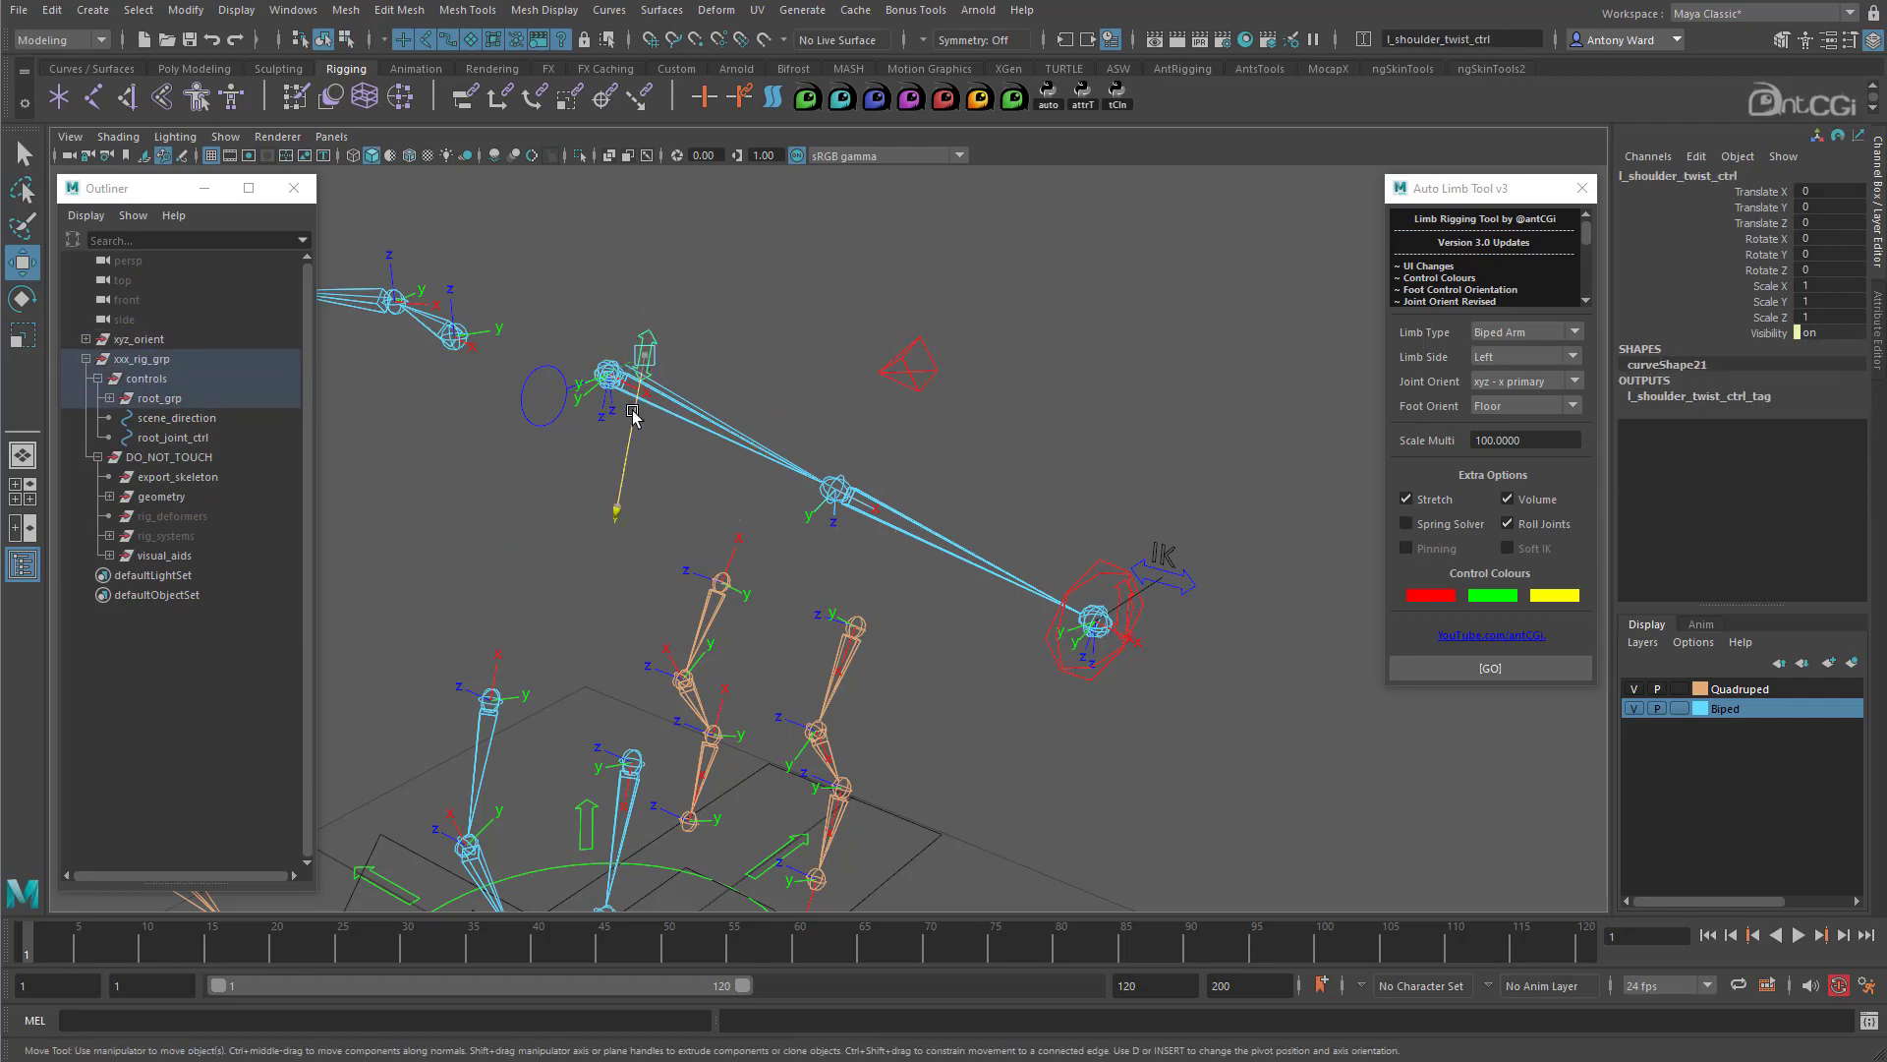
mouse_move(633, 416)
left_mouse_down()
mouse_move(632, 400)
mouse_move(636, 438)
mouse_move(626, 397)
mouse_move(637, 445)
mouse_move(632, 403)
left_mouse_up()
key("ctrl+z")
Step: Test l_wrist_twist_ctrl at the left wrist and undo its change
left_click(1115, 595)
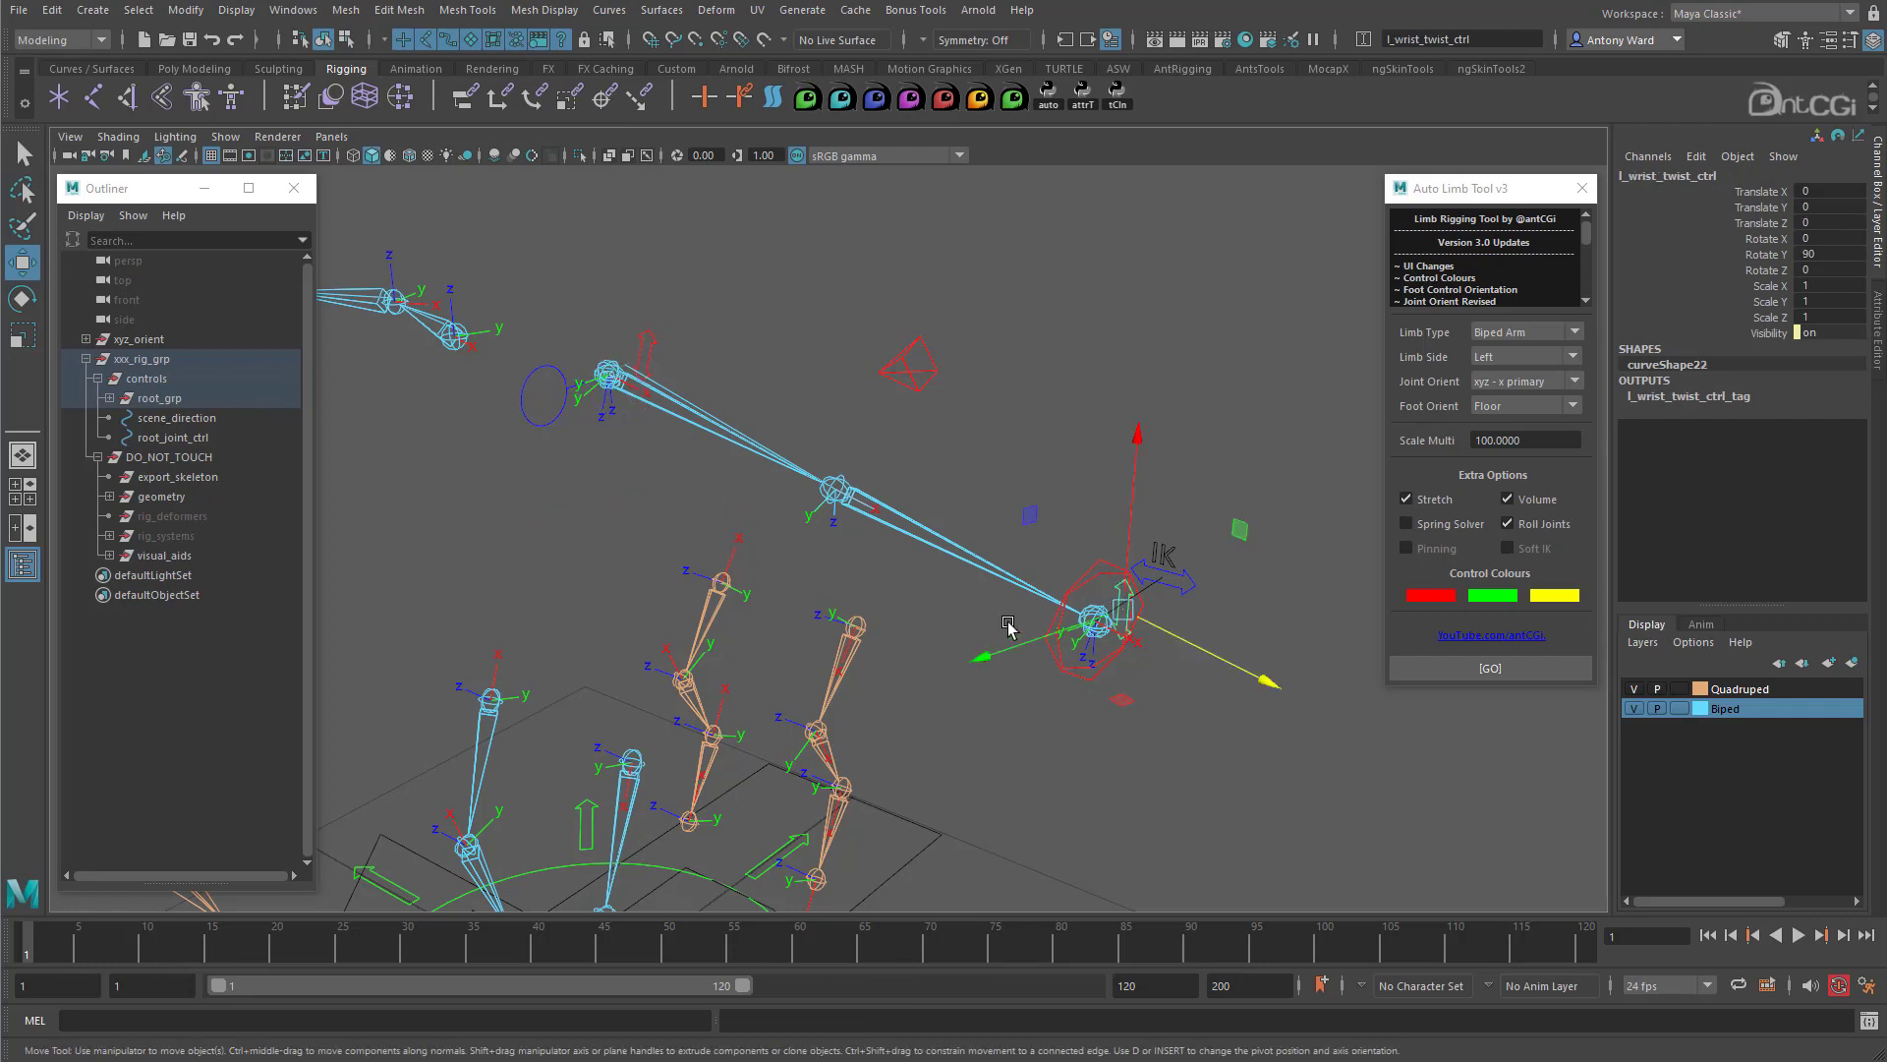
left_click_drag(1115, 595, 1042, 525, "alt")
key("ctrl+z")
Step: Test the wrist rotation with l_arm_IK_ctrl and undo the rotation
left_click(1010, 652)
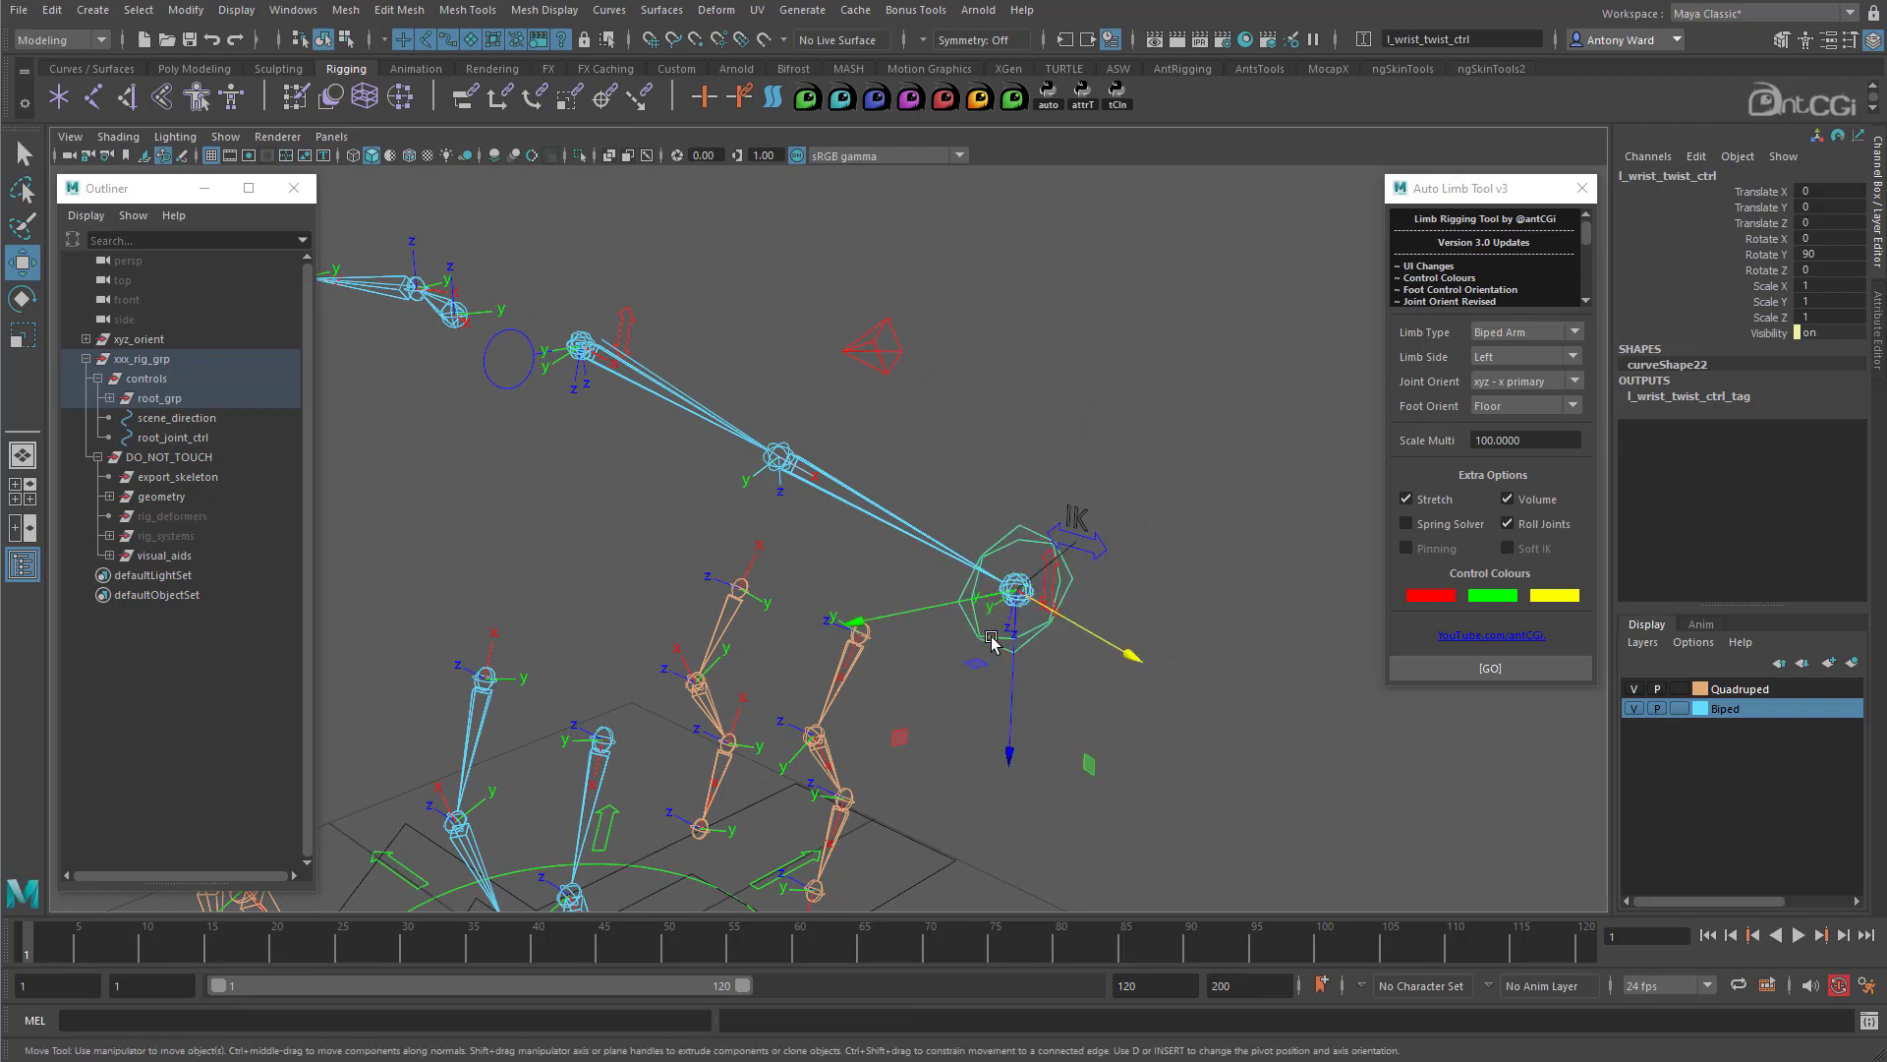
key("e")
left_click_drag(1010, 645, 1009, 578)
key("ctrl+z")
Step: Reset Translate X, Y and Z of l_arm_IK_ctrl to 0
left_click_drag(1175, 660, 1197, 662, "alt")
left_click_drag(1825, 199, 1837, 221)
type("0")
key("Return")
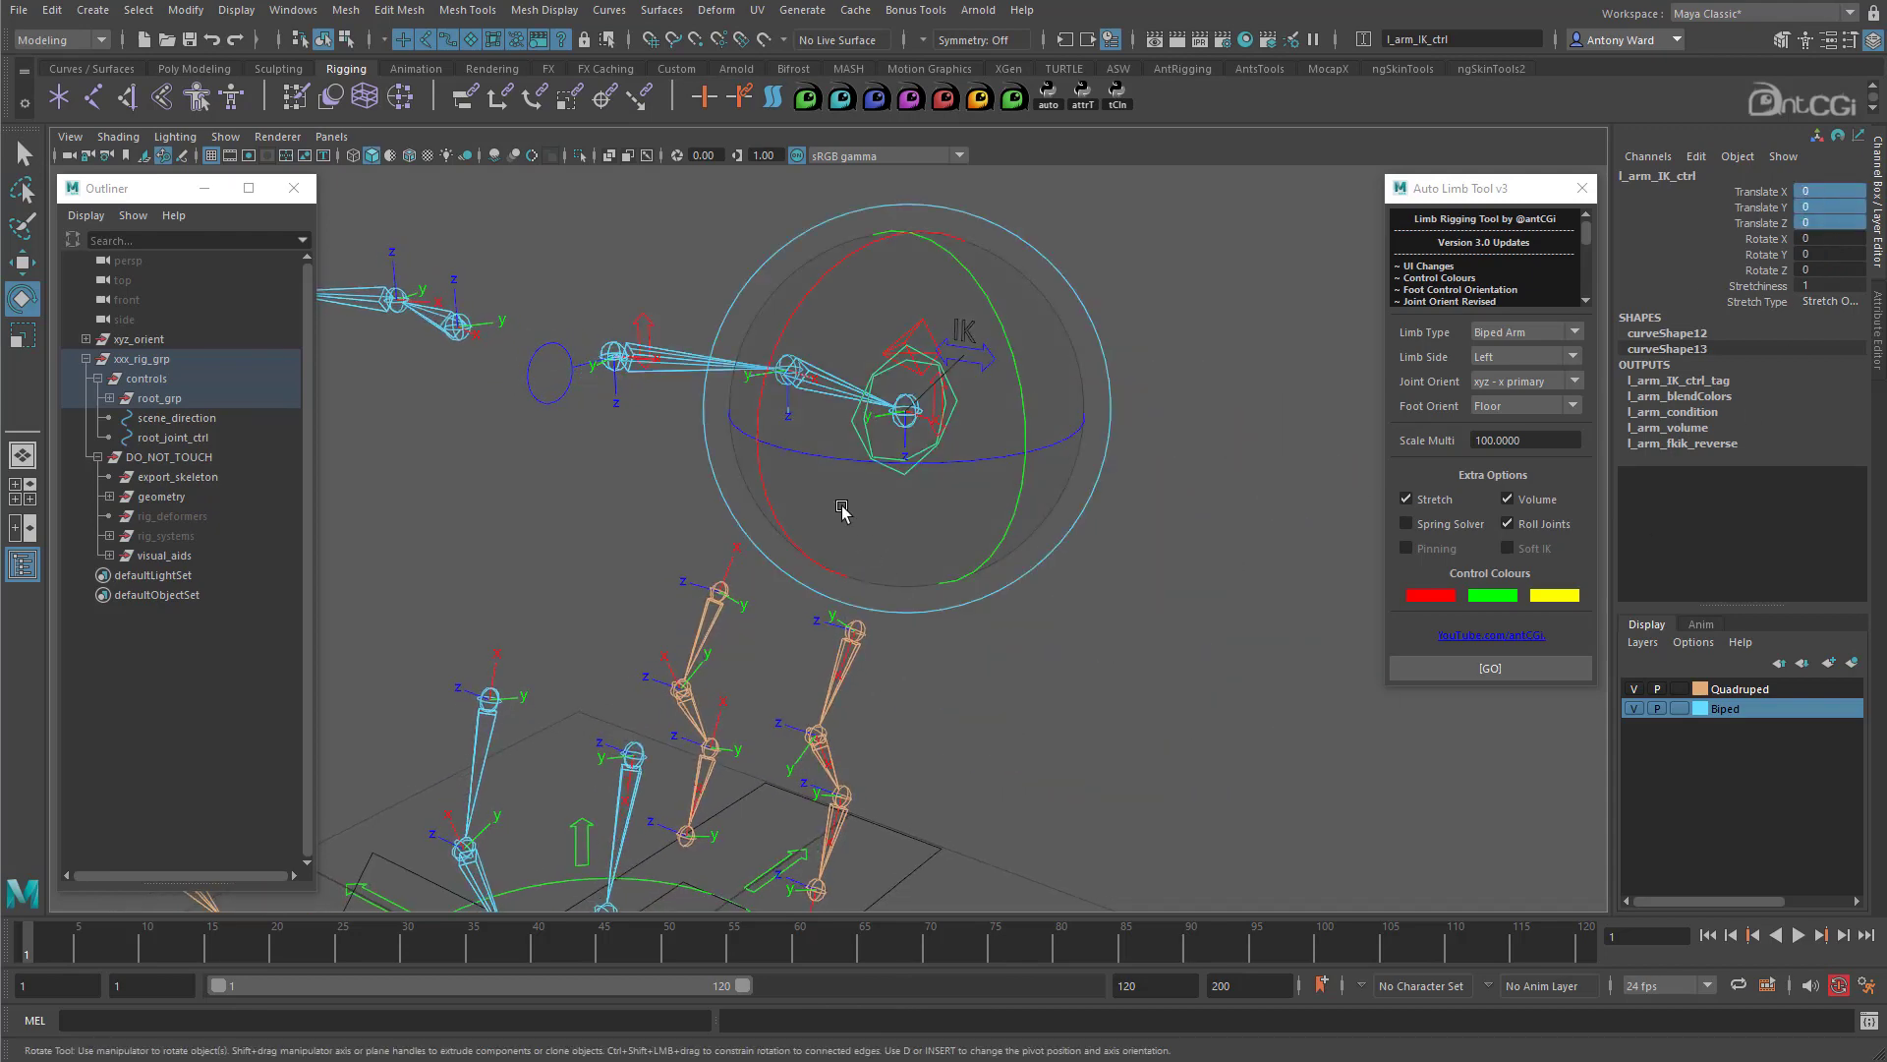
Step: Switch the left arm to FK by setting FK IK Switch on l_arm_ctrl to 0
left_click_drag(838, 466, 854, 513, "alt")
left_click(1039, 494)
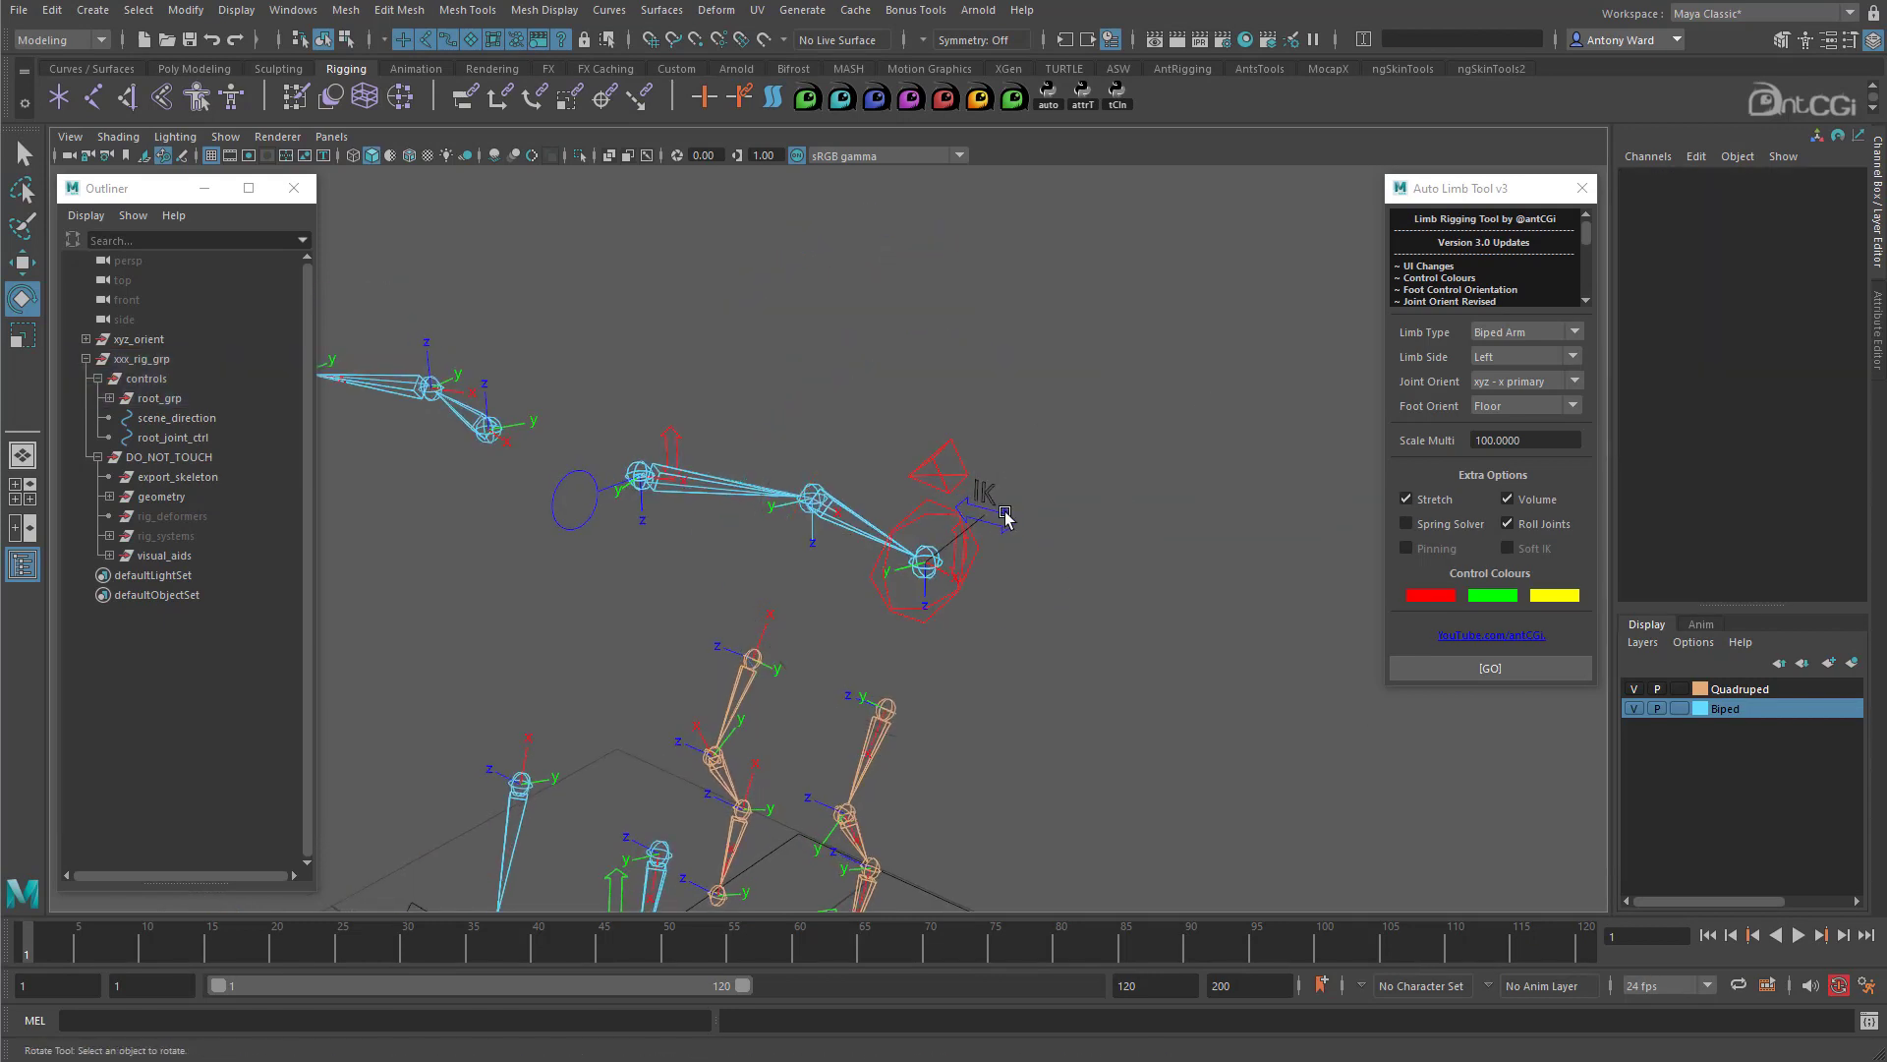
left_click(1005, 518)
left_click(1750, 192)
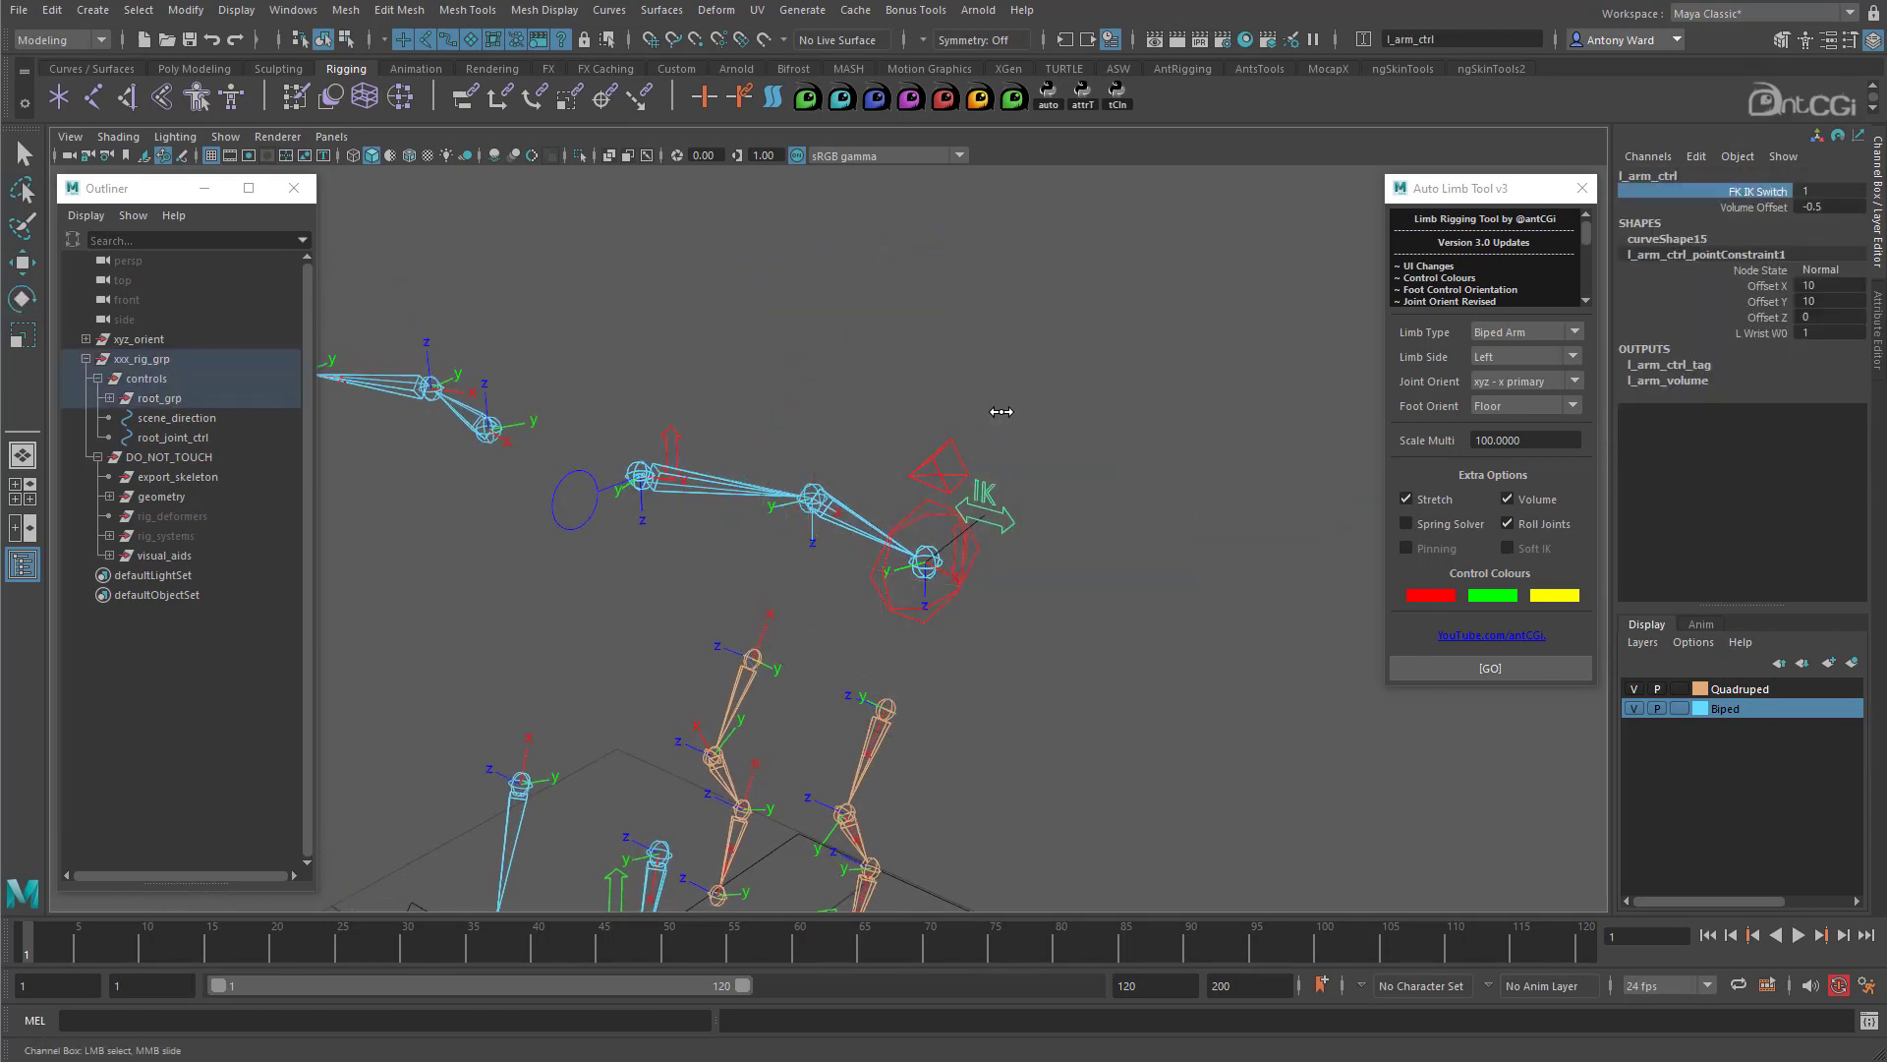
middle_click_drag(1001, 411, 873, 415)
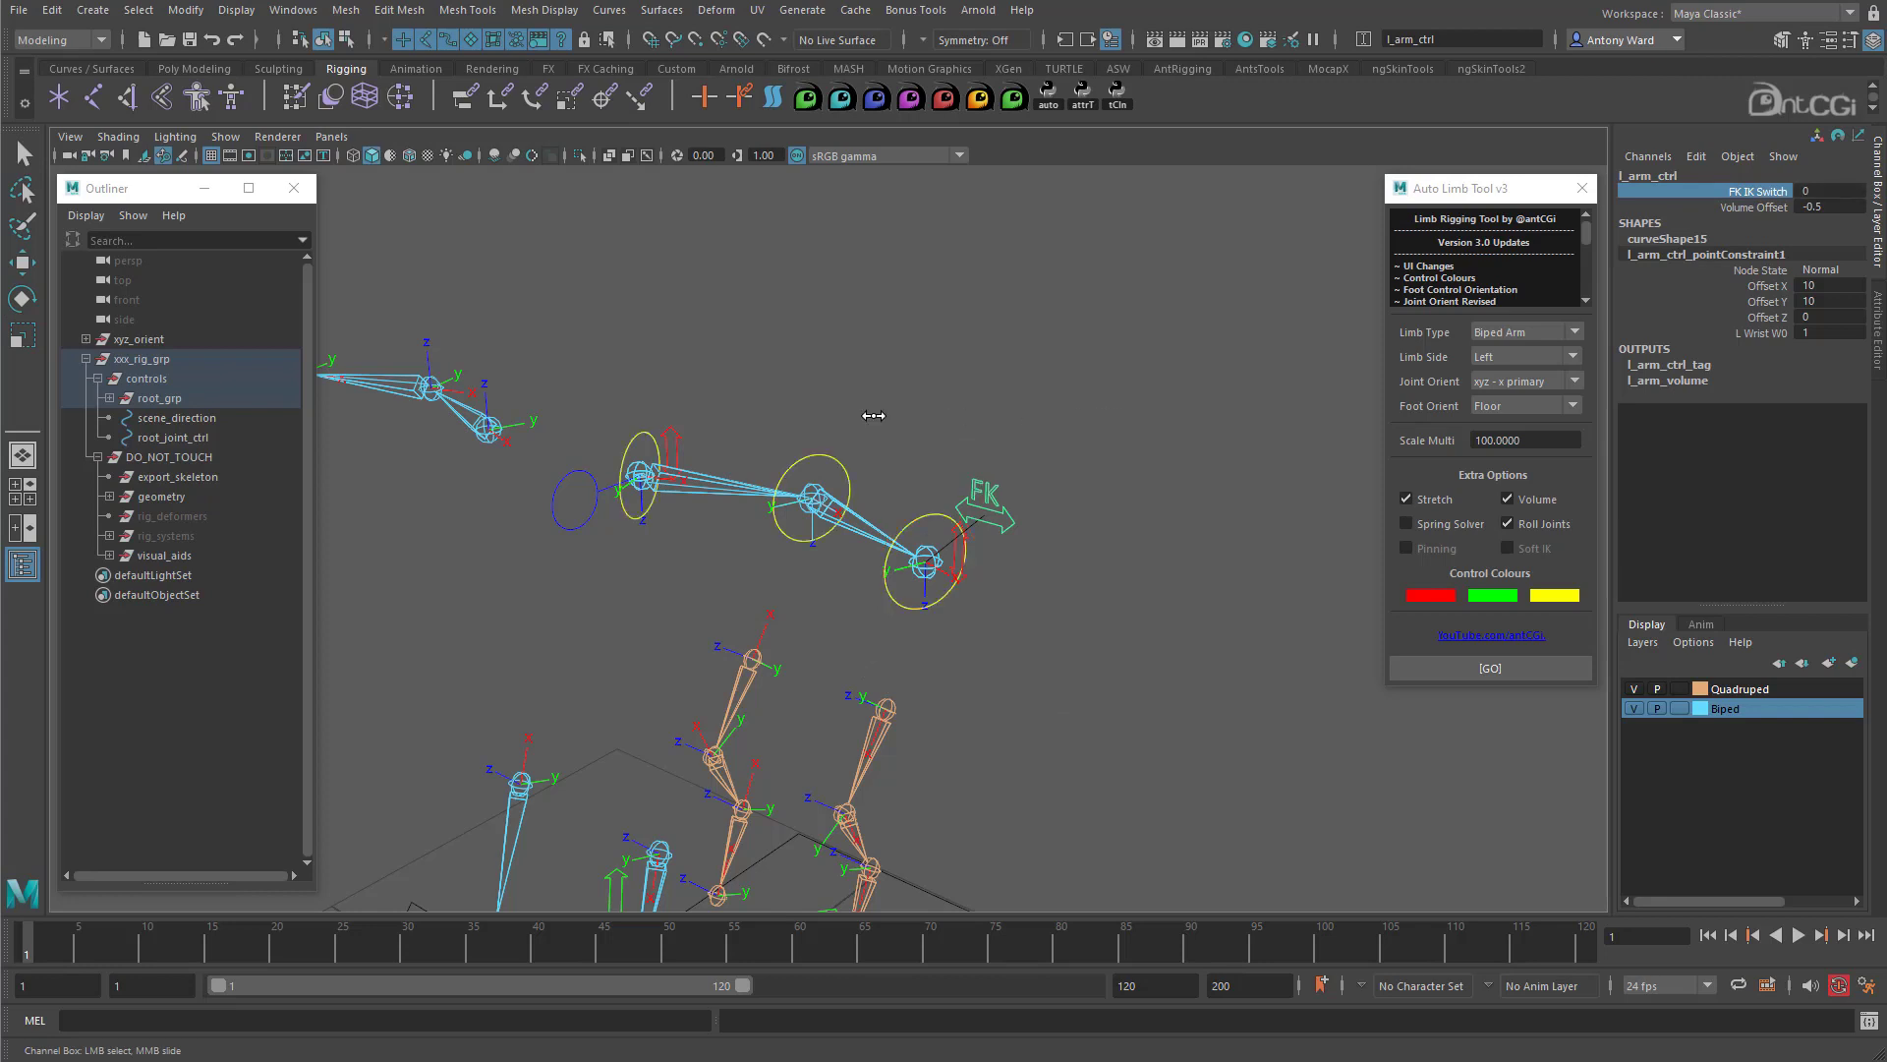
Step: Rotate l_shoulder_FK_ctrl to about -33 in X and -22 in Y
left_click(651, 438)
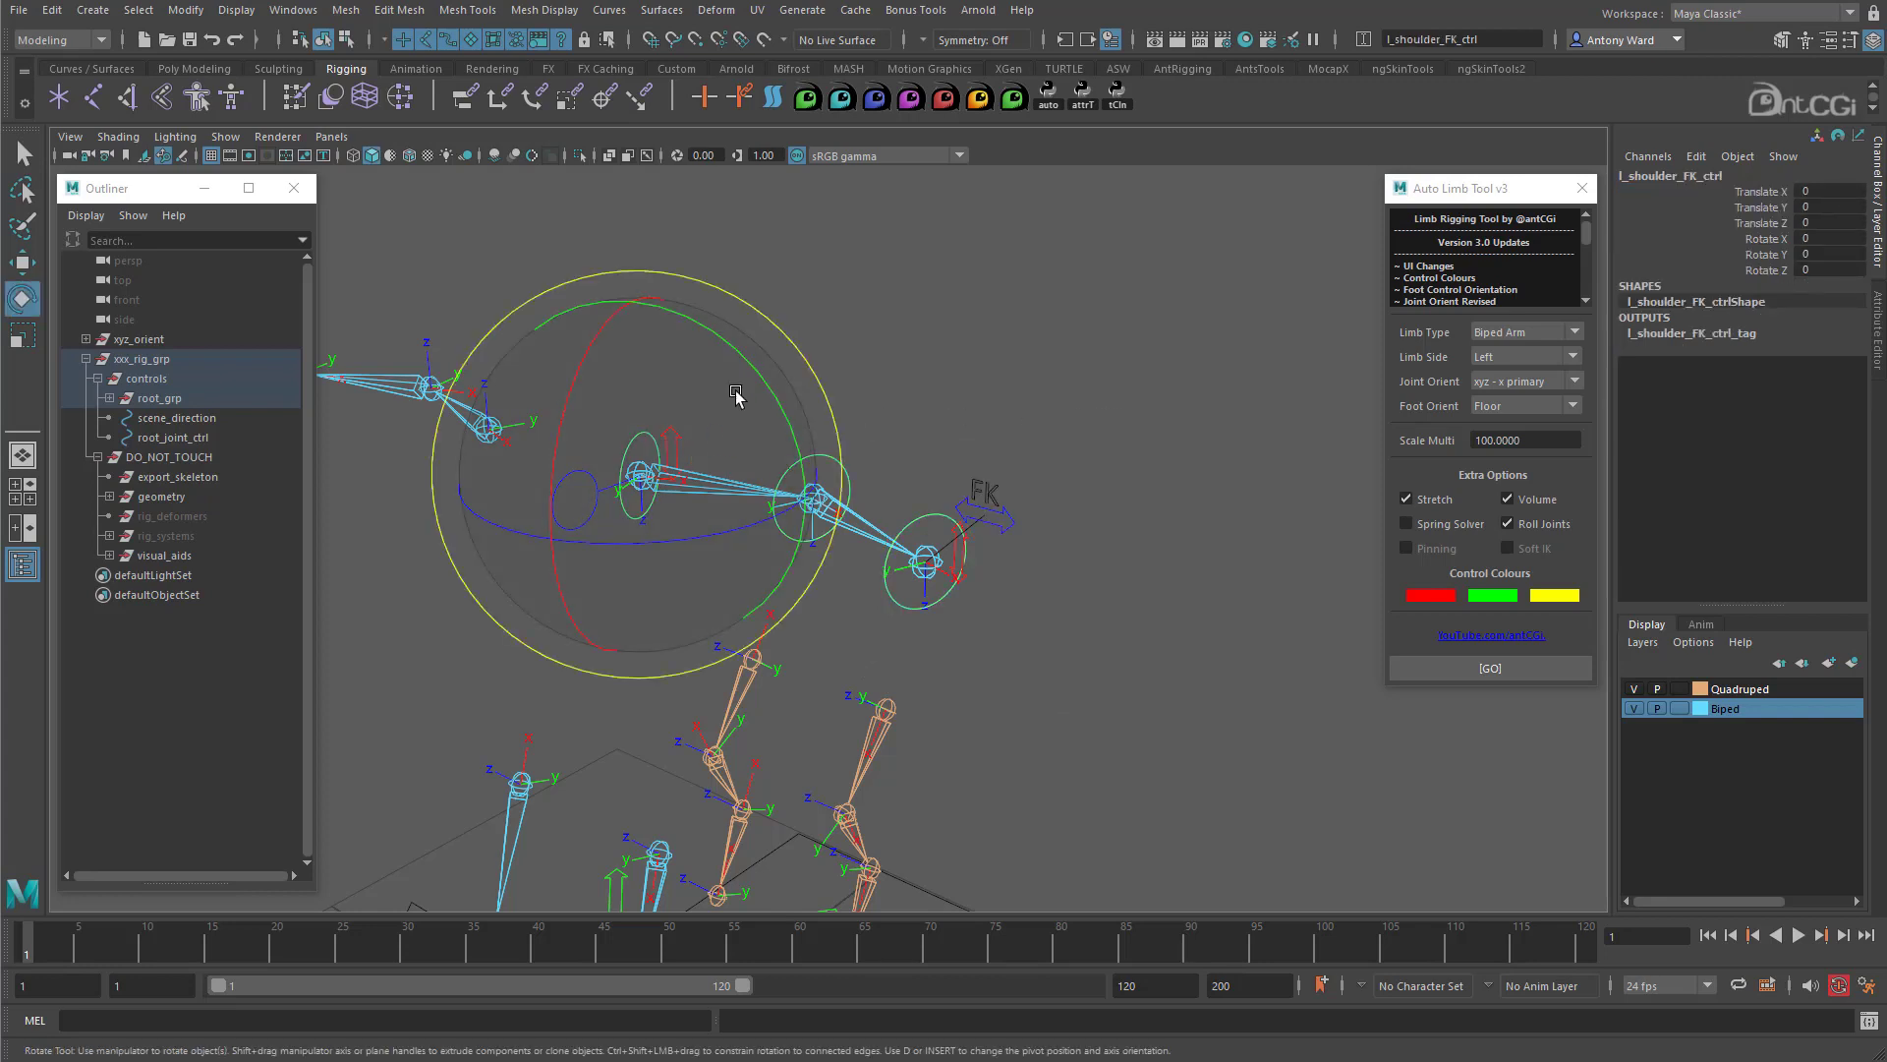
left_click_drag(755, 368, 746, 455)
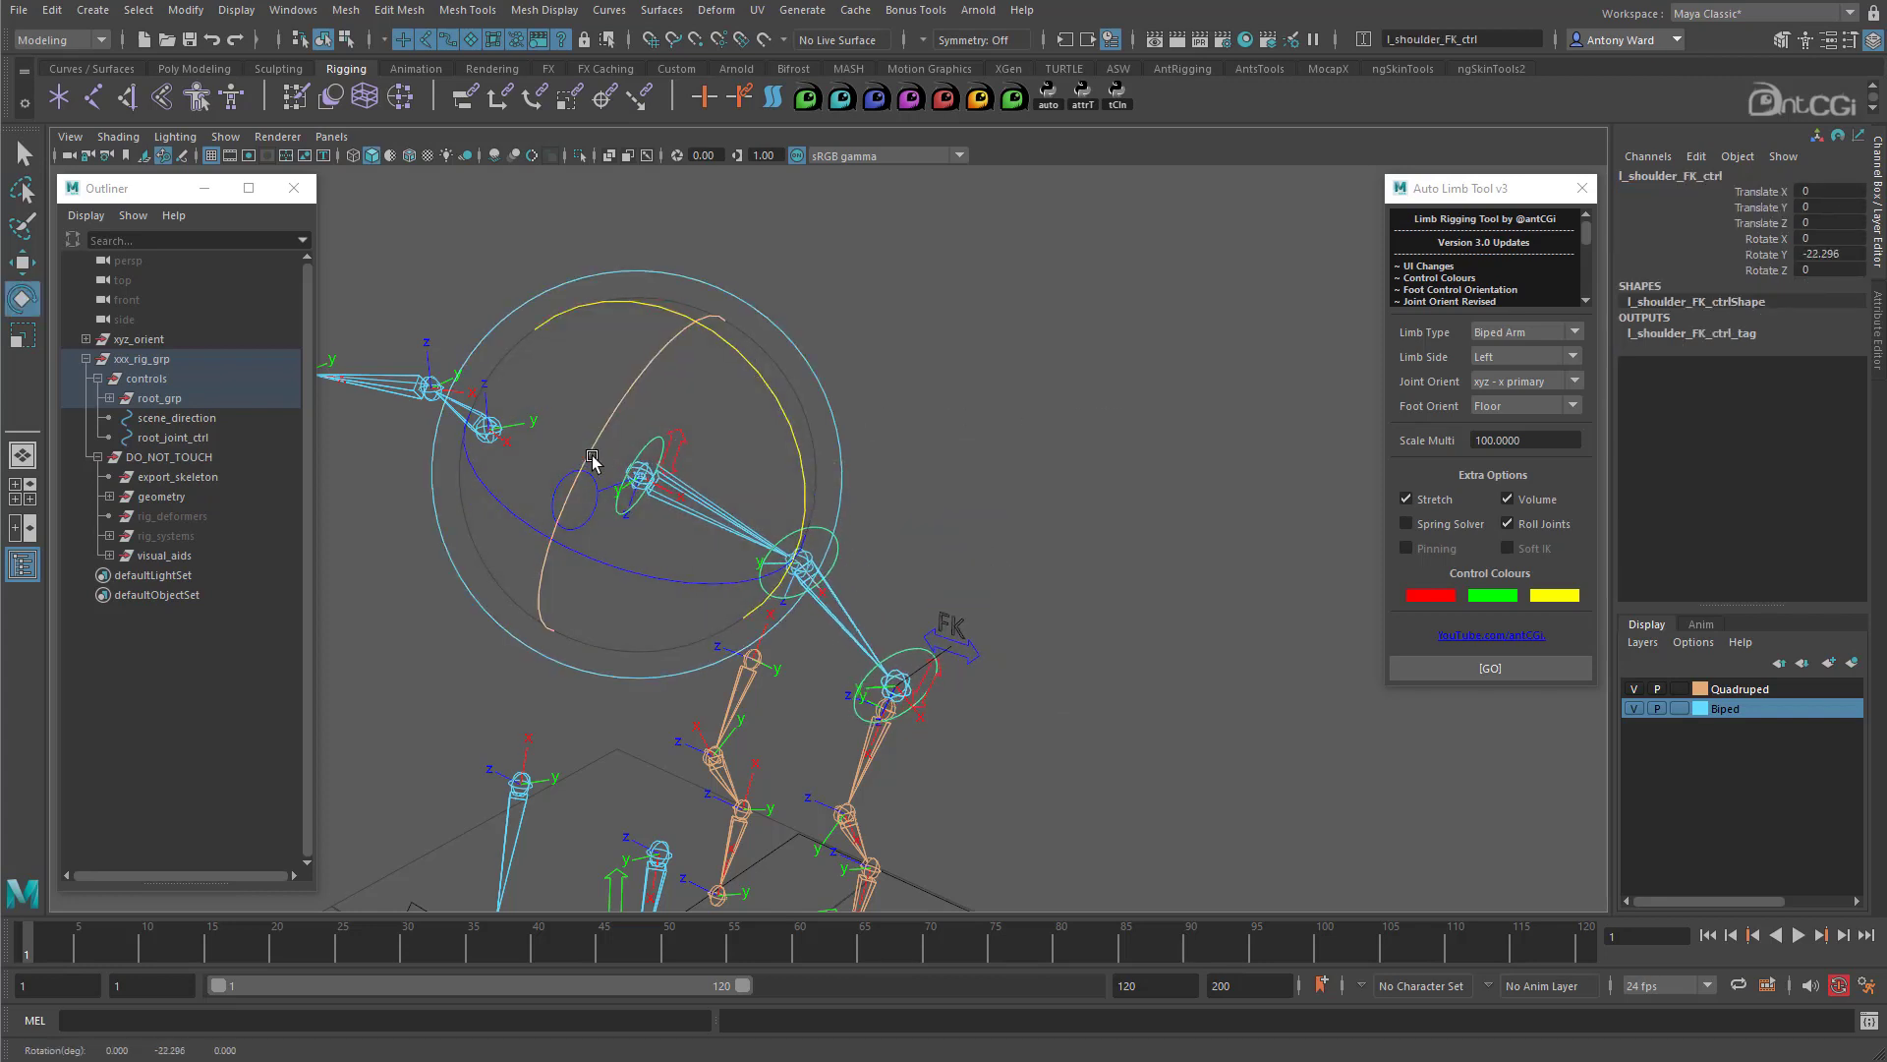
left_click_drag(594, 455, 557, 479, "alt")
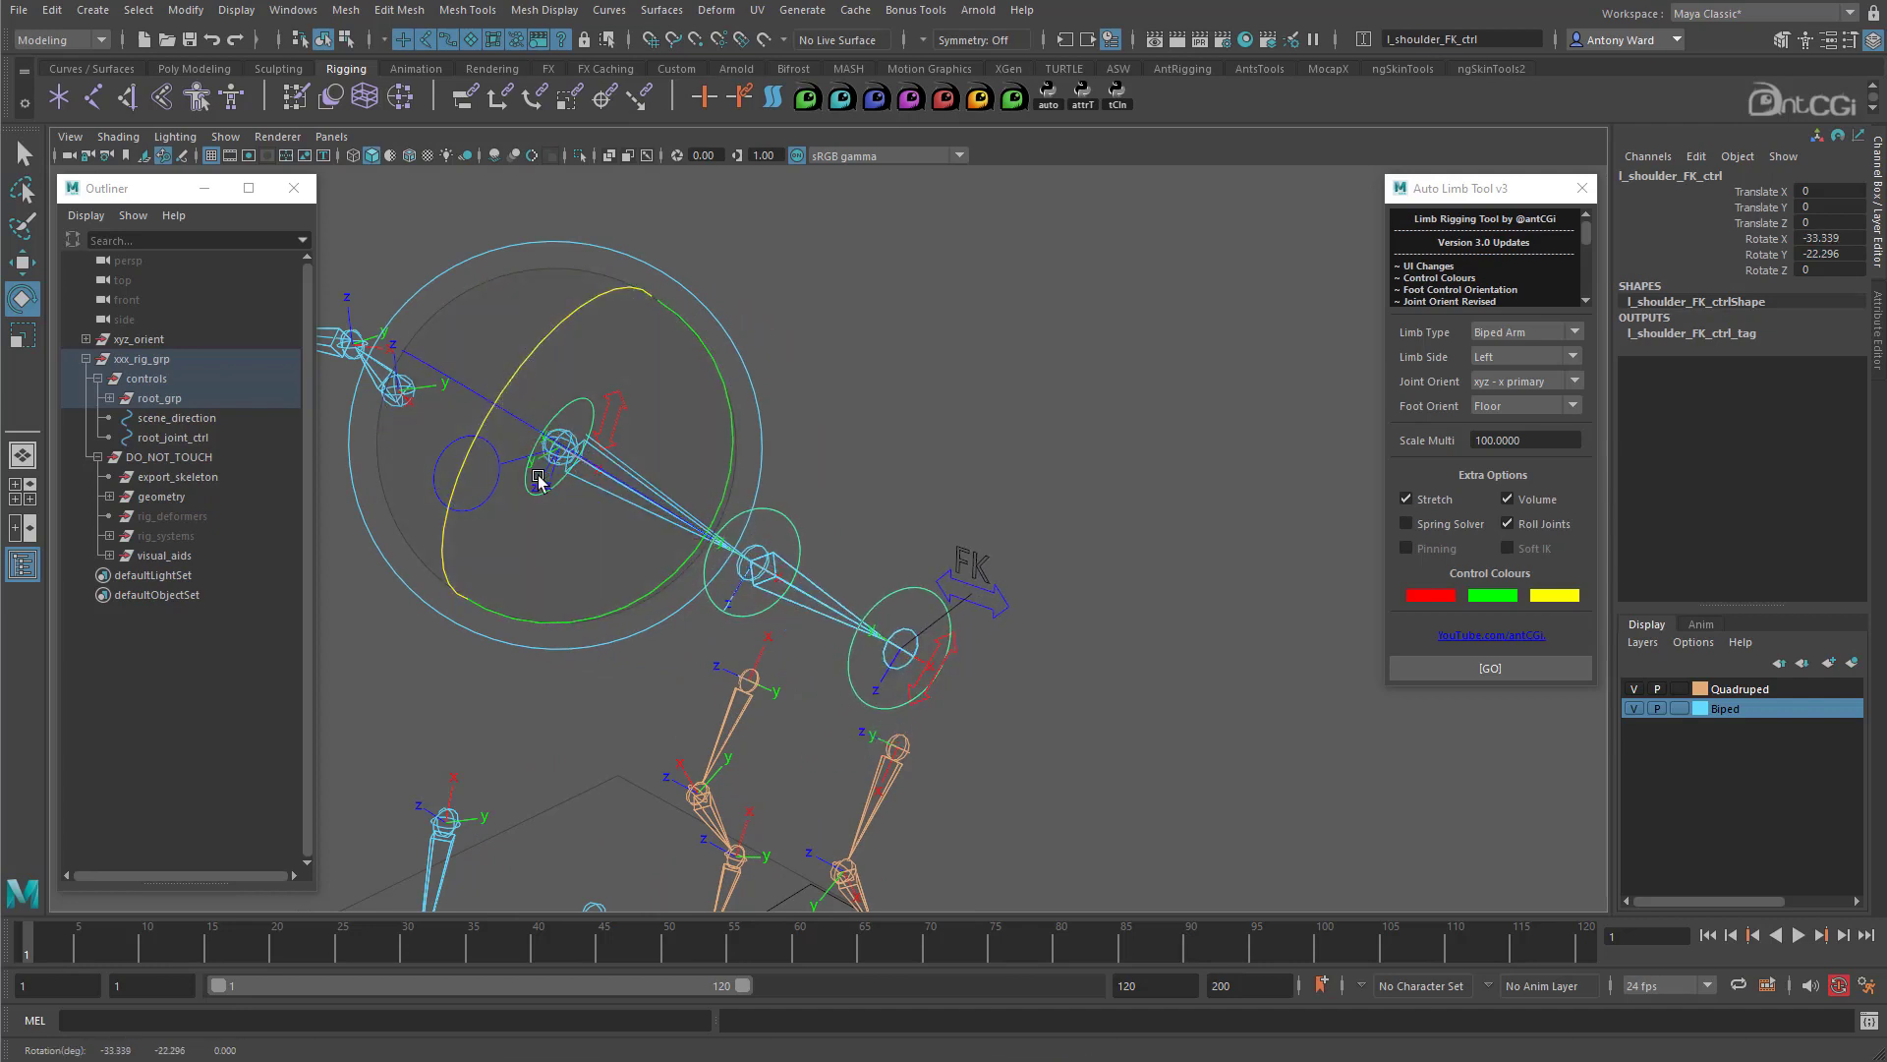
Step: Select l_wrist_FK_ctrl and rotate the left wrist to test its FK motion
left_click(904, 592)
left_click(903, 588)
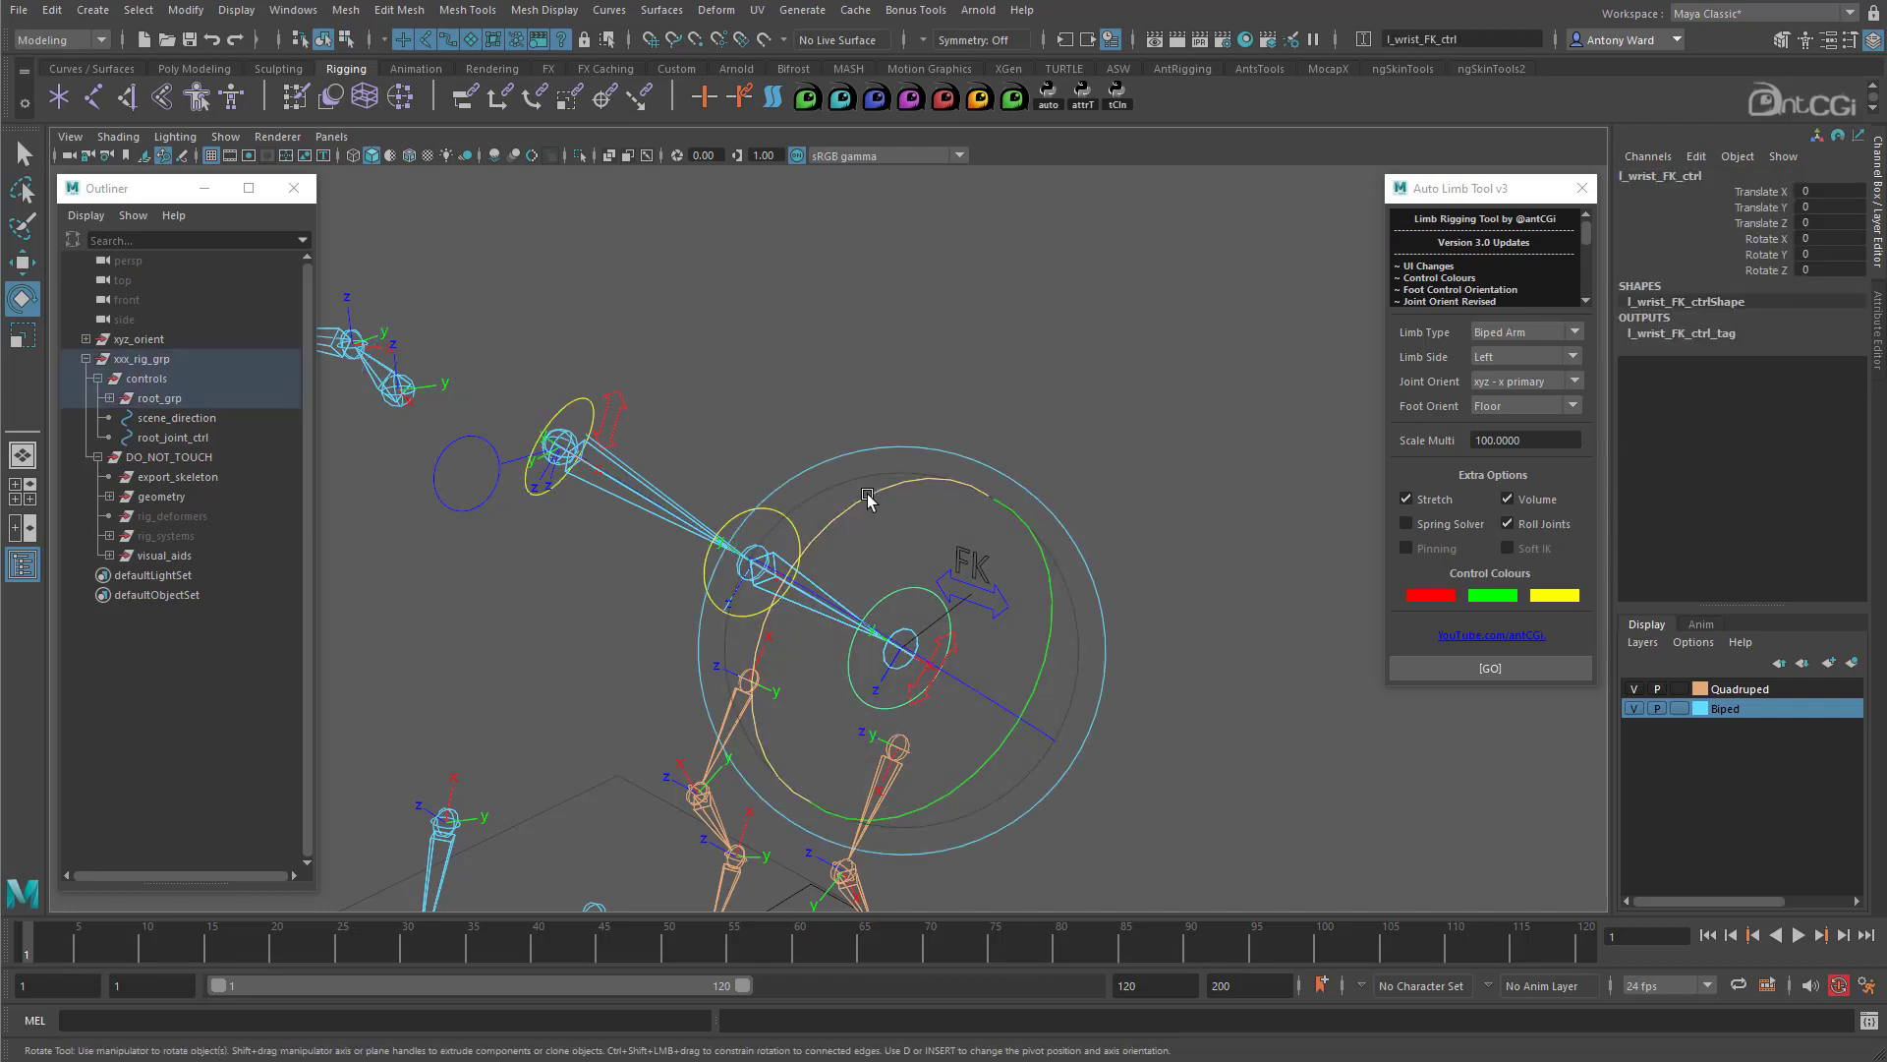
left_click_drag(872, 497, 935, 787)
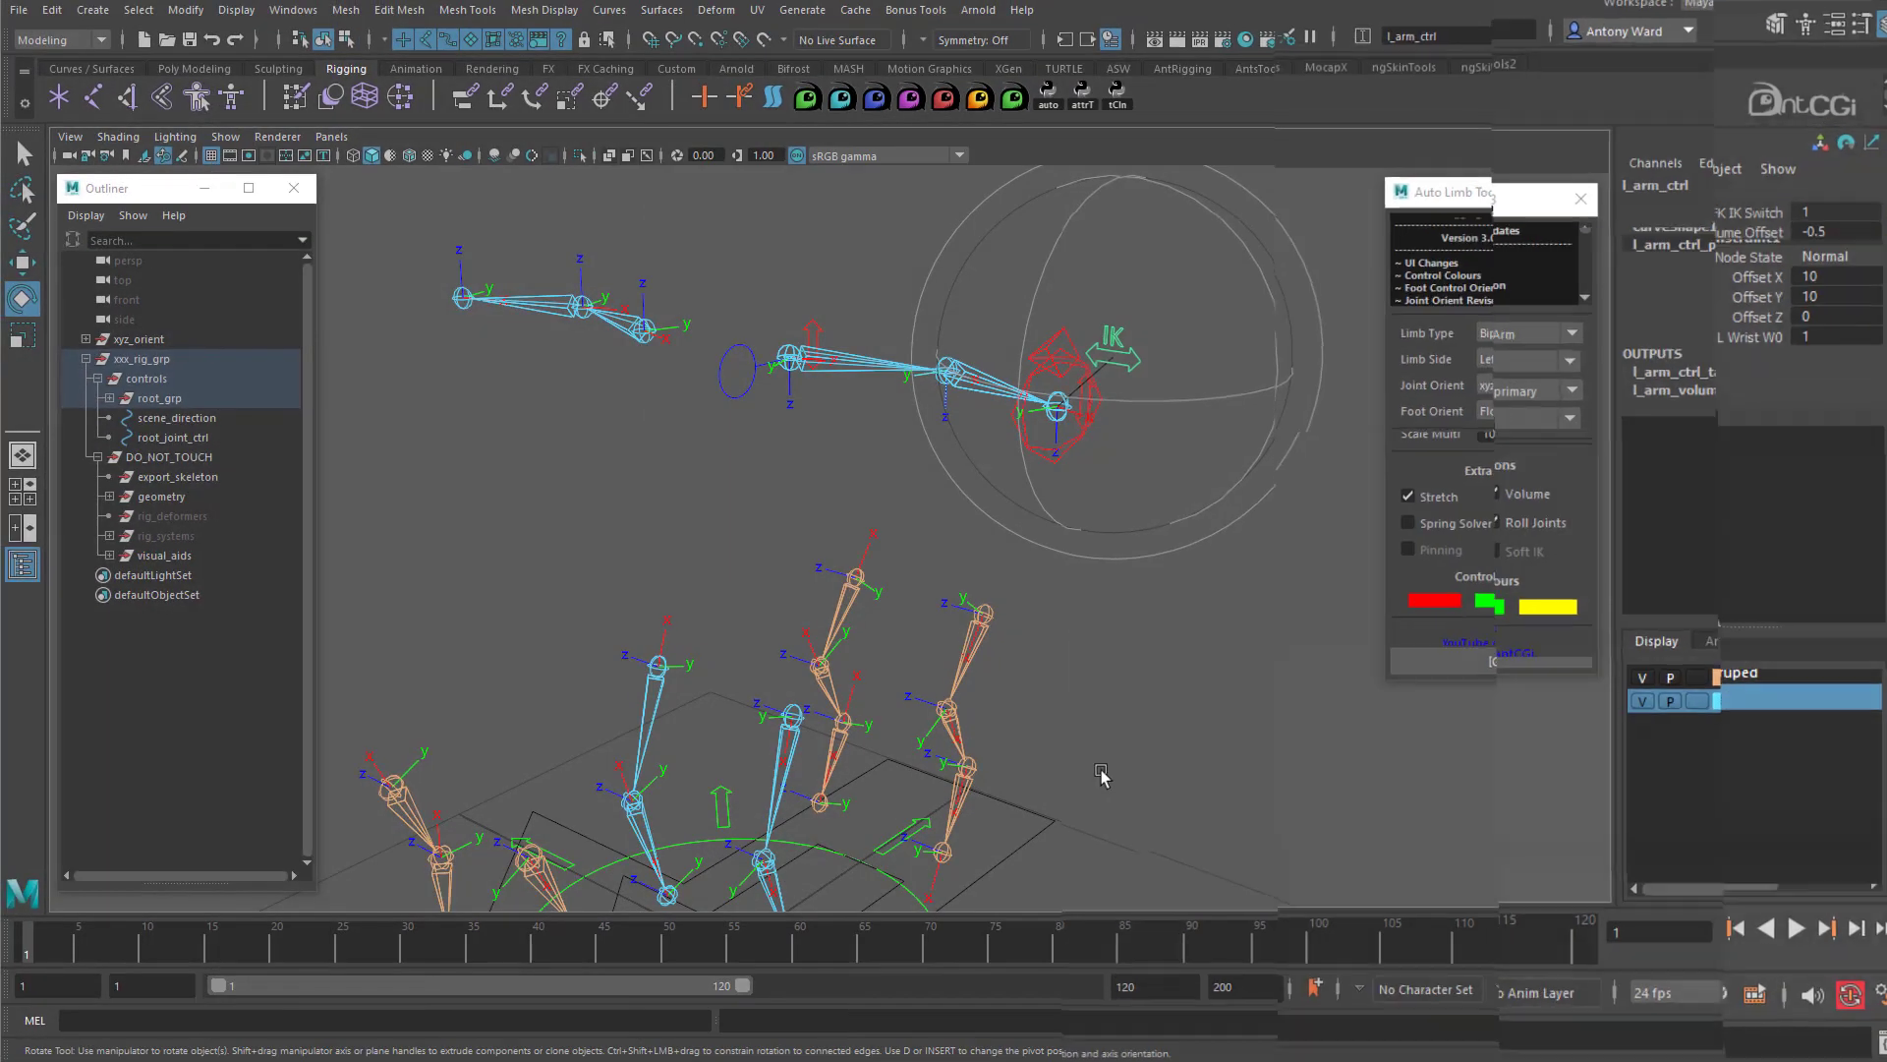
Step: Select the l_hip, l_knee and l_ankle joints and choose Biped Leg as the limb type
left_click_drag(1081, 777, 1069, 612, "alt")
left_click(882, 479)
key("w")
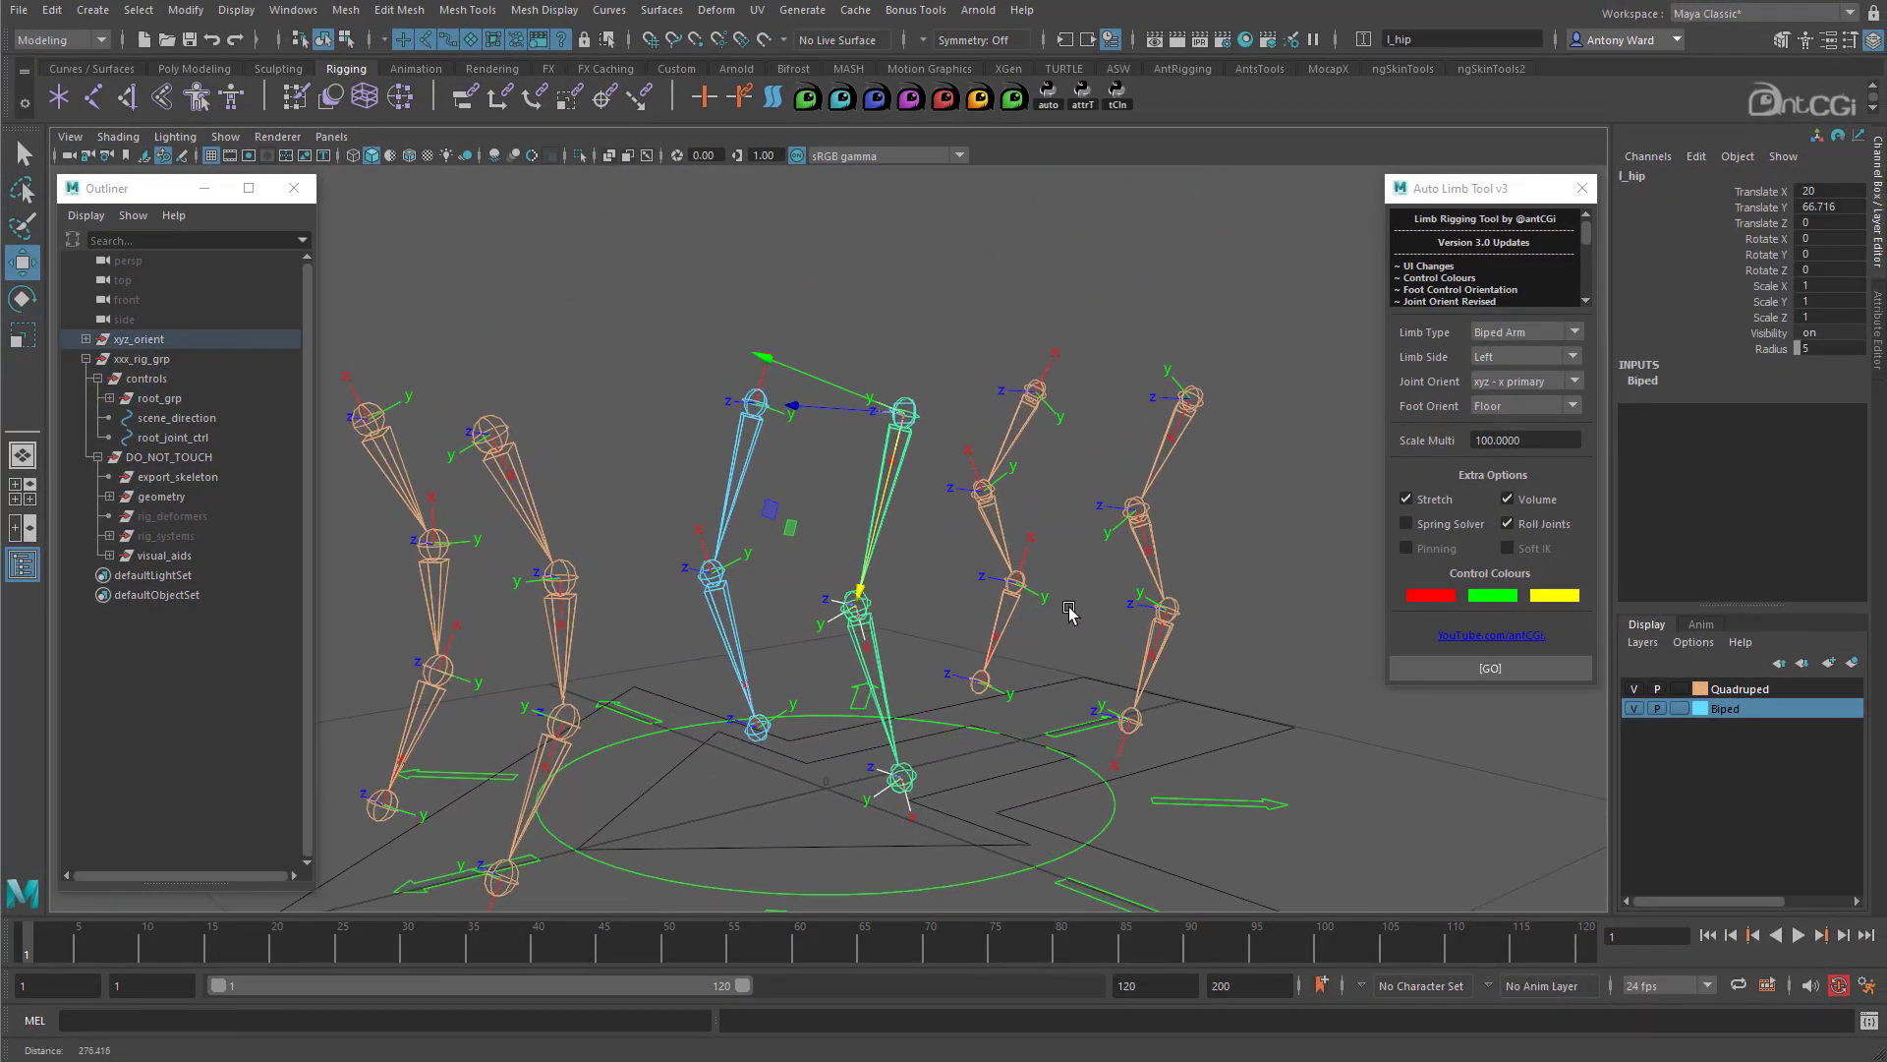
left_click(873, 627, "shift")
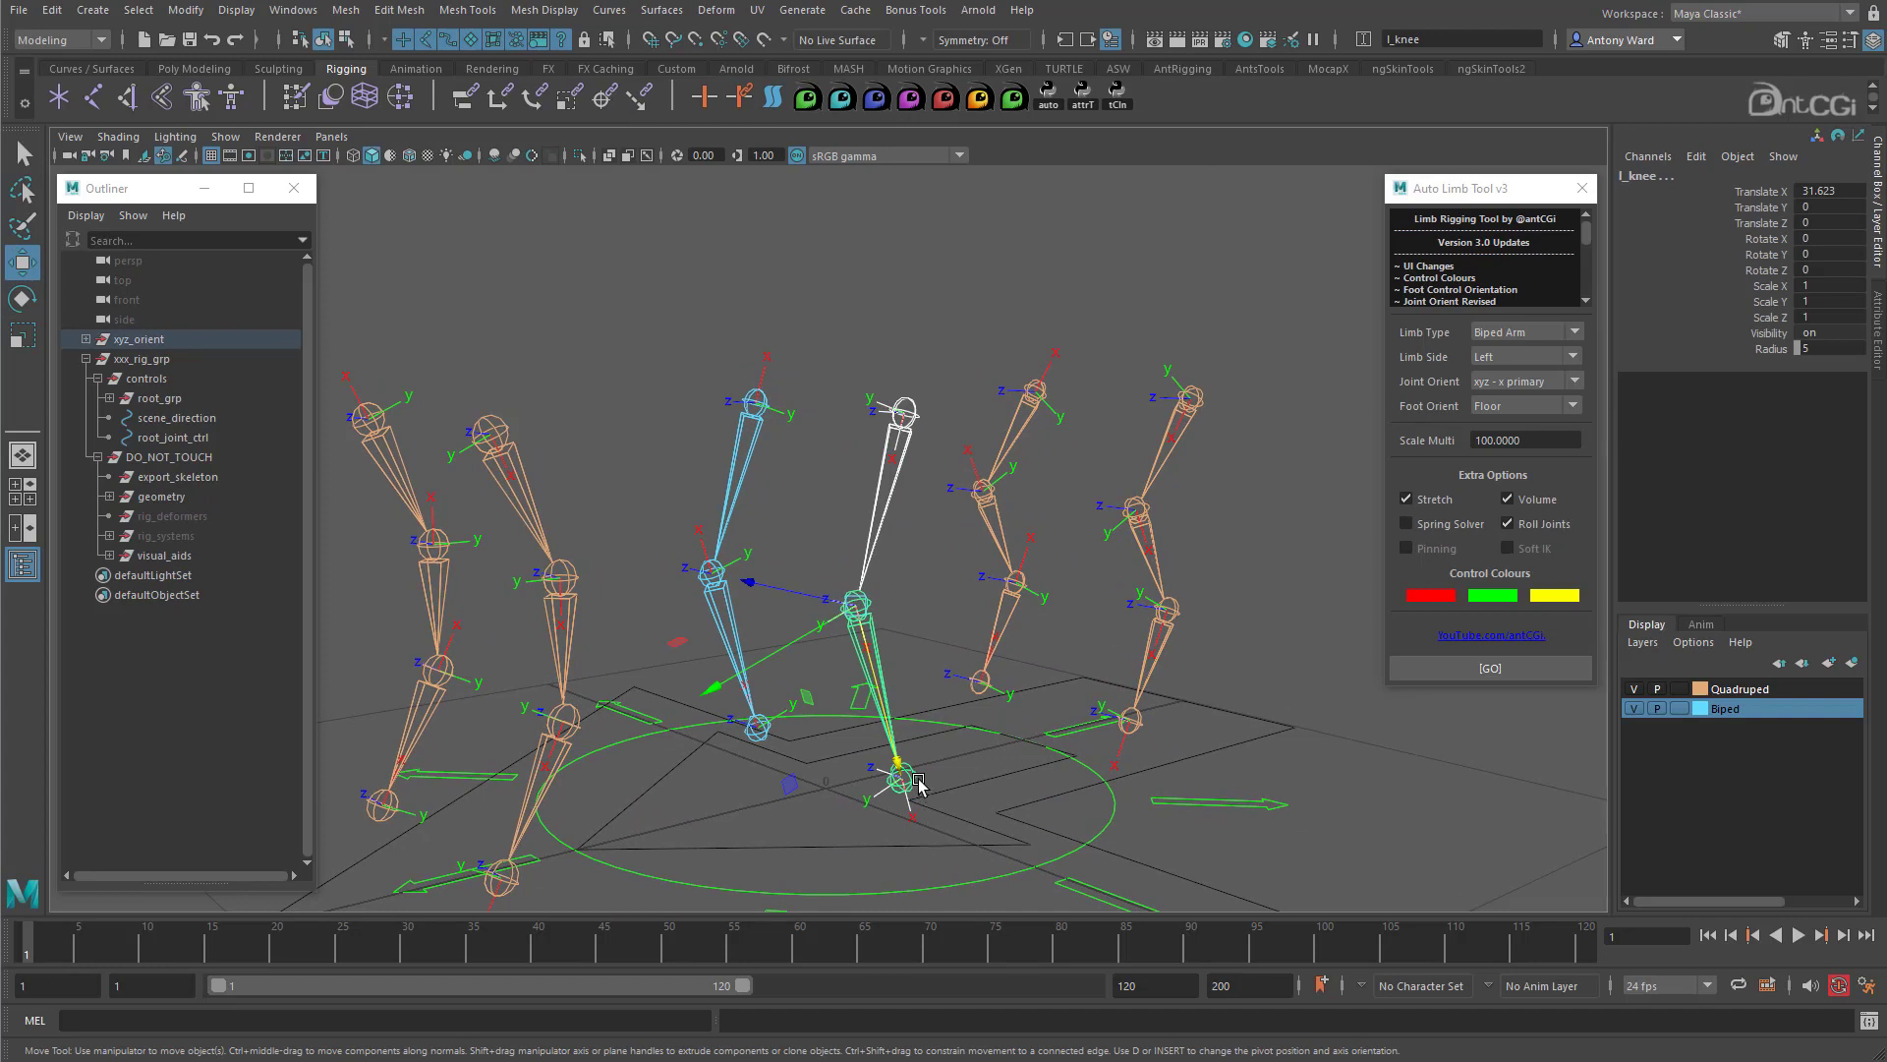
left_click(919, 782, "shift")
left_click(1523, 333)
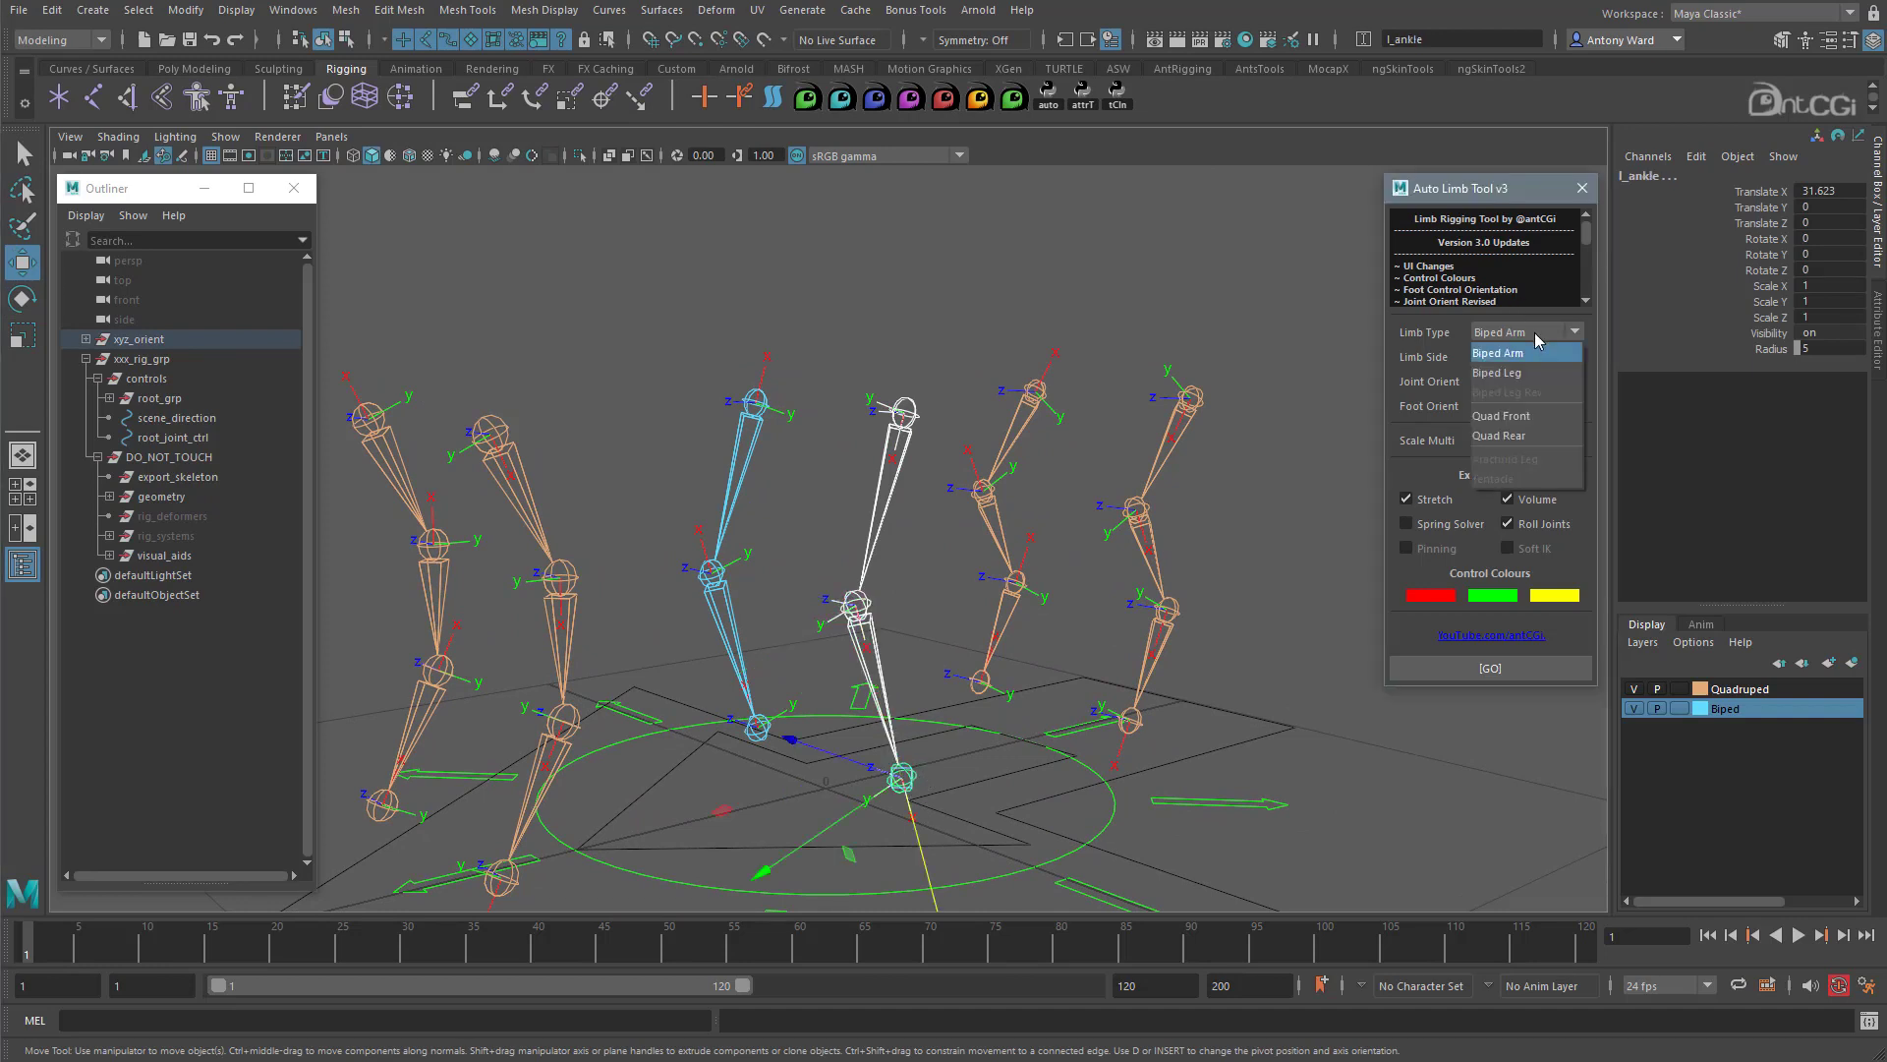
left_click(1525, 380)
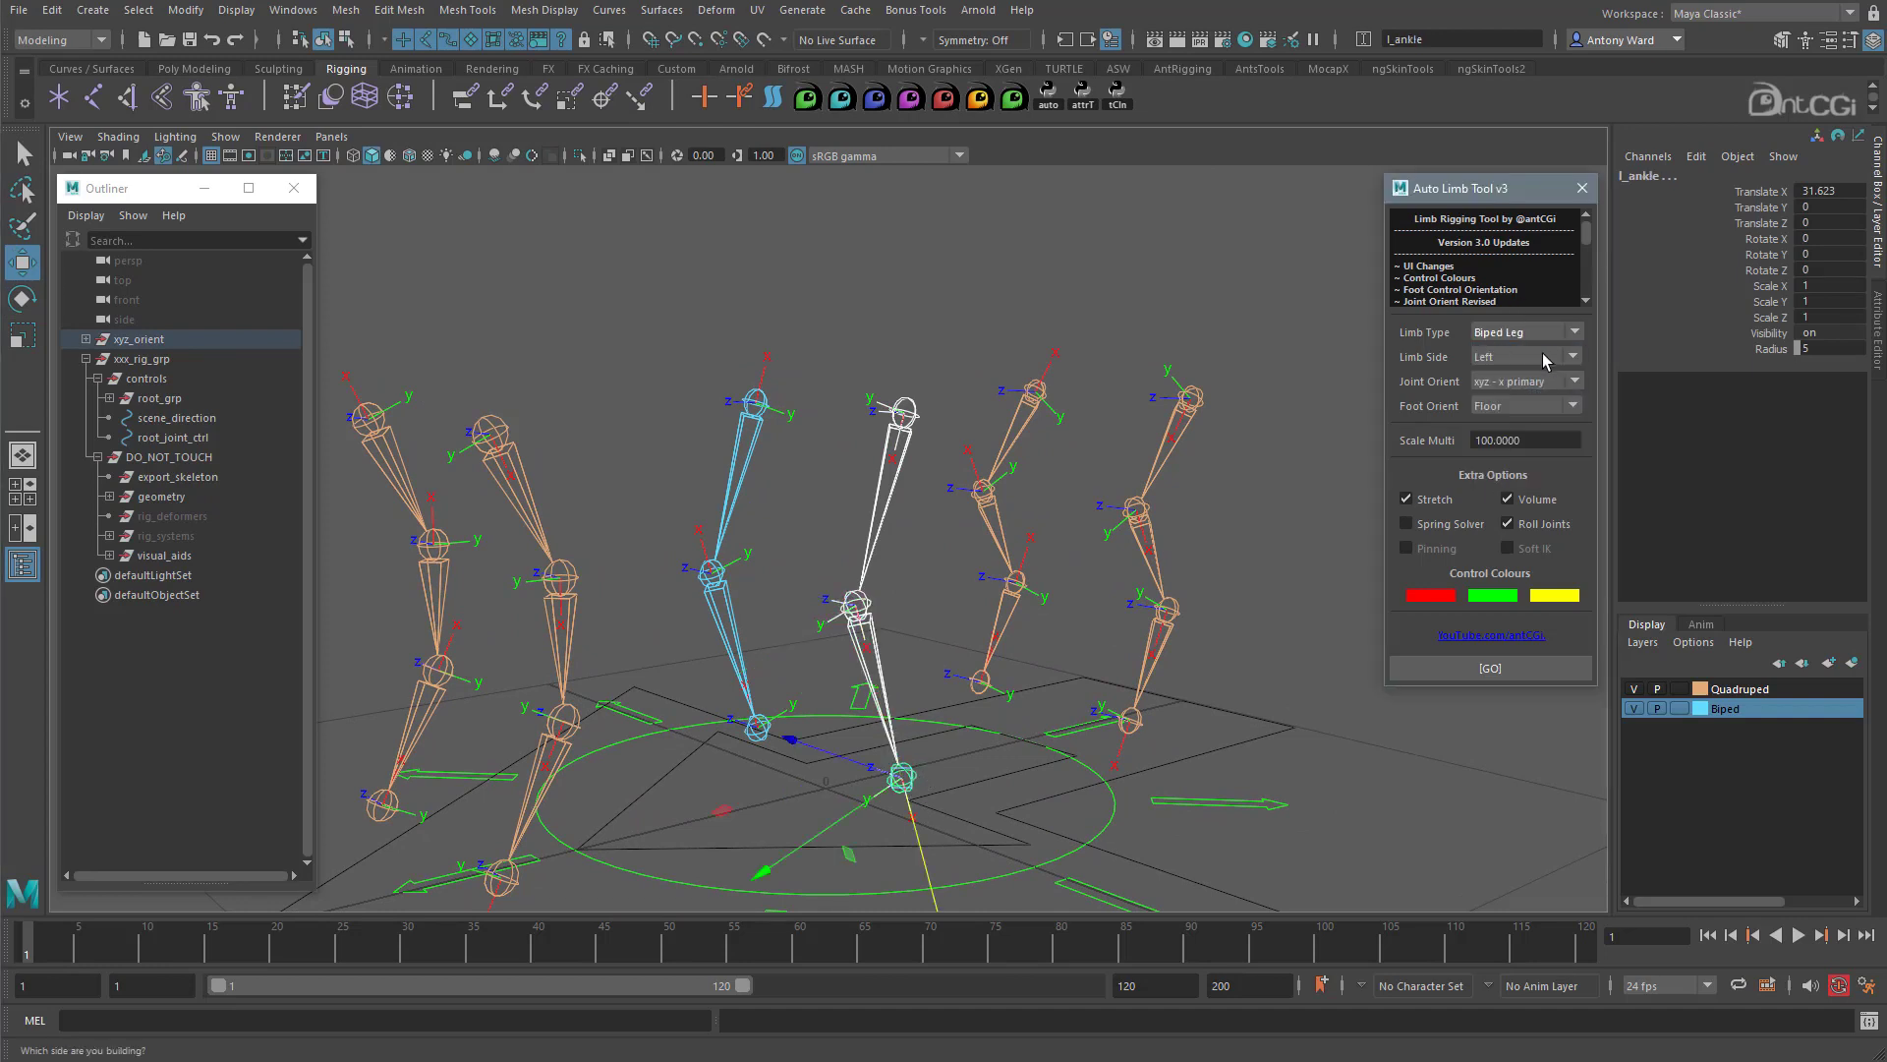
Step: Generate the left leg rig with Floor foot orientation, and undo it after inspecting the foot control from several angles
left_click(1502, 406)
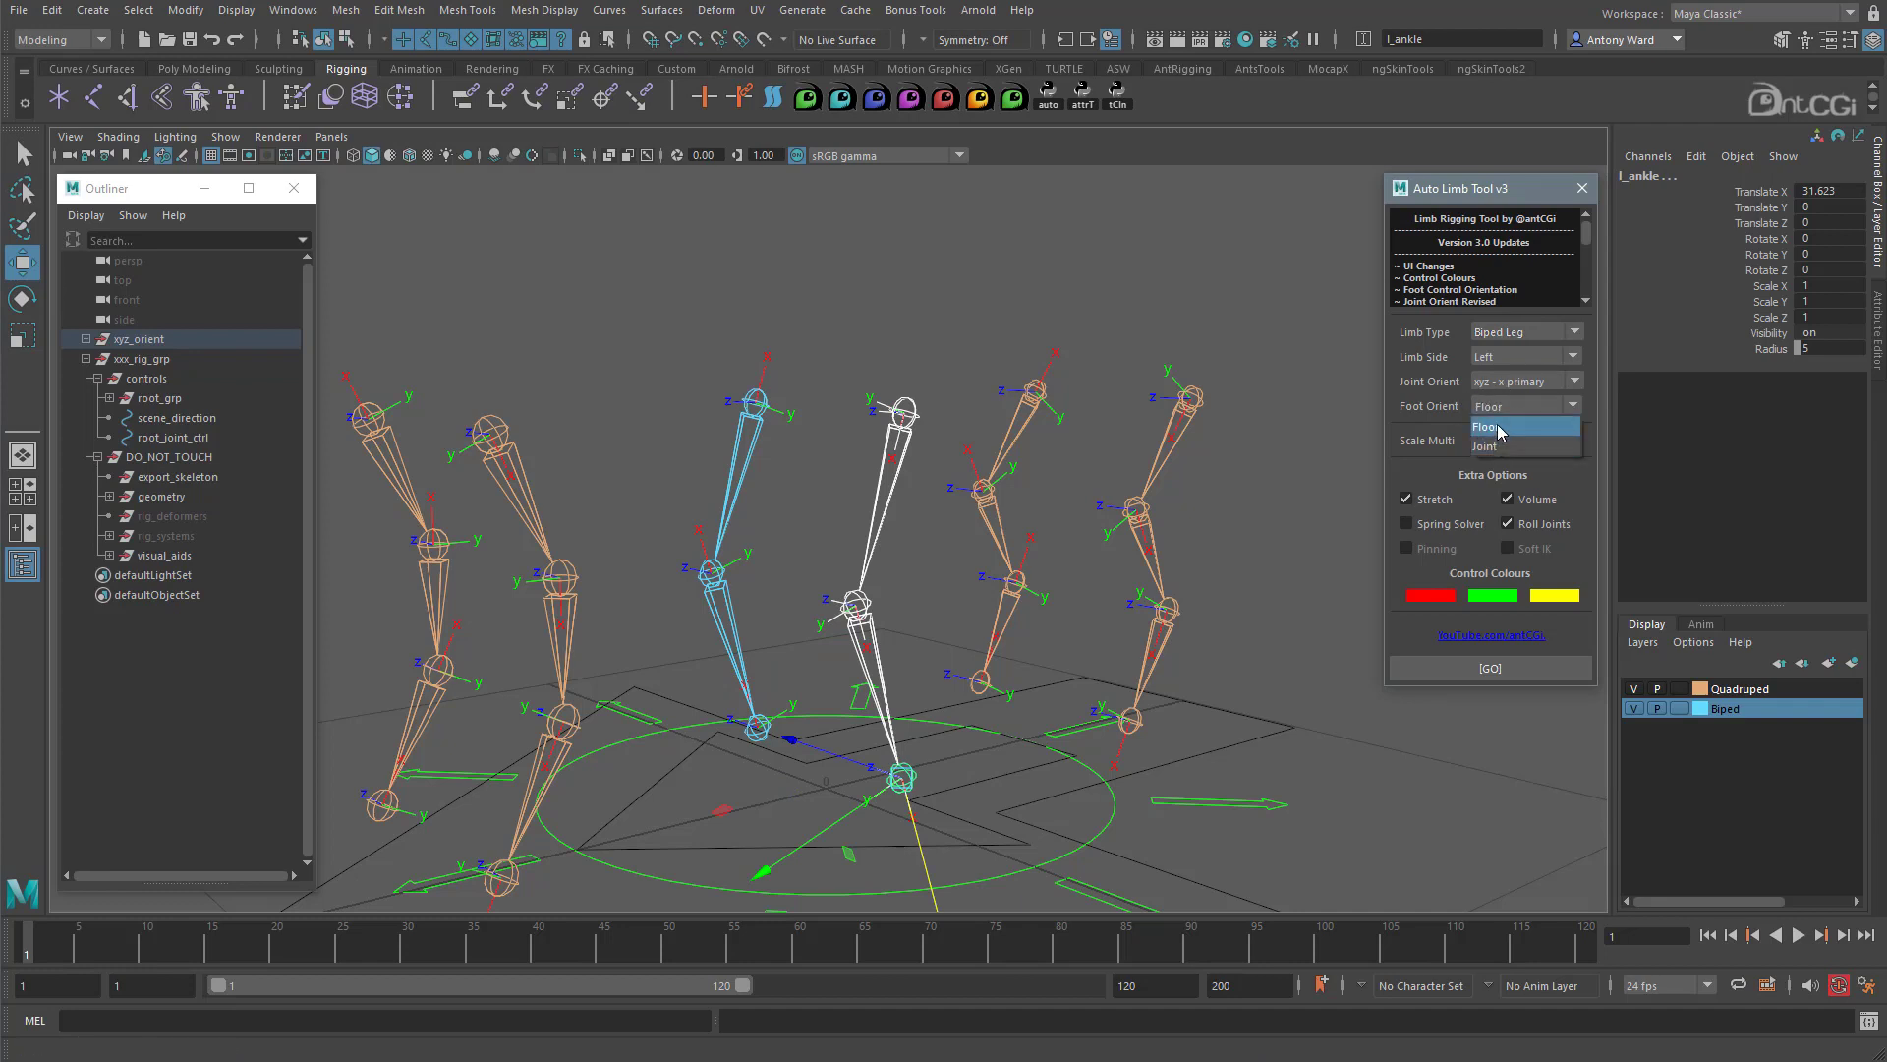
left_click(1496, 428)
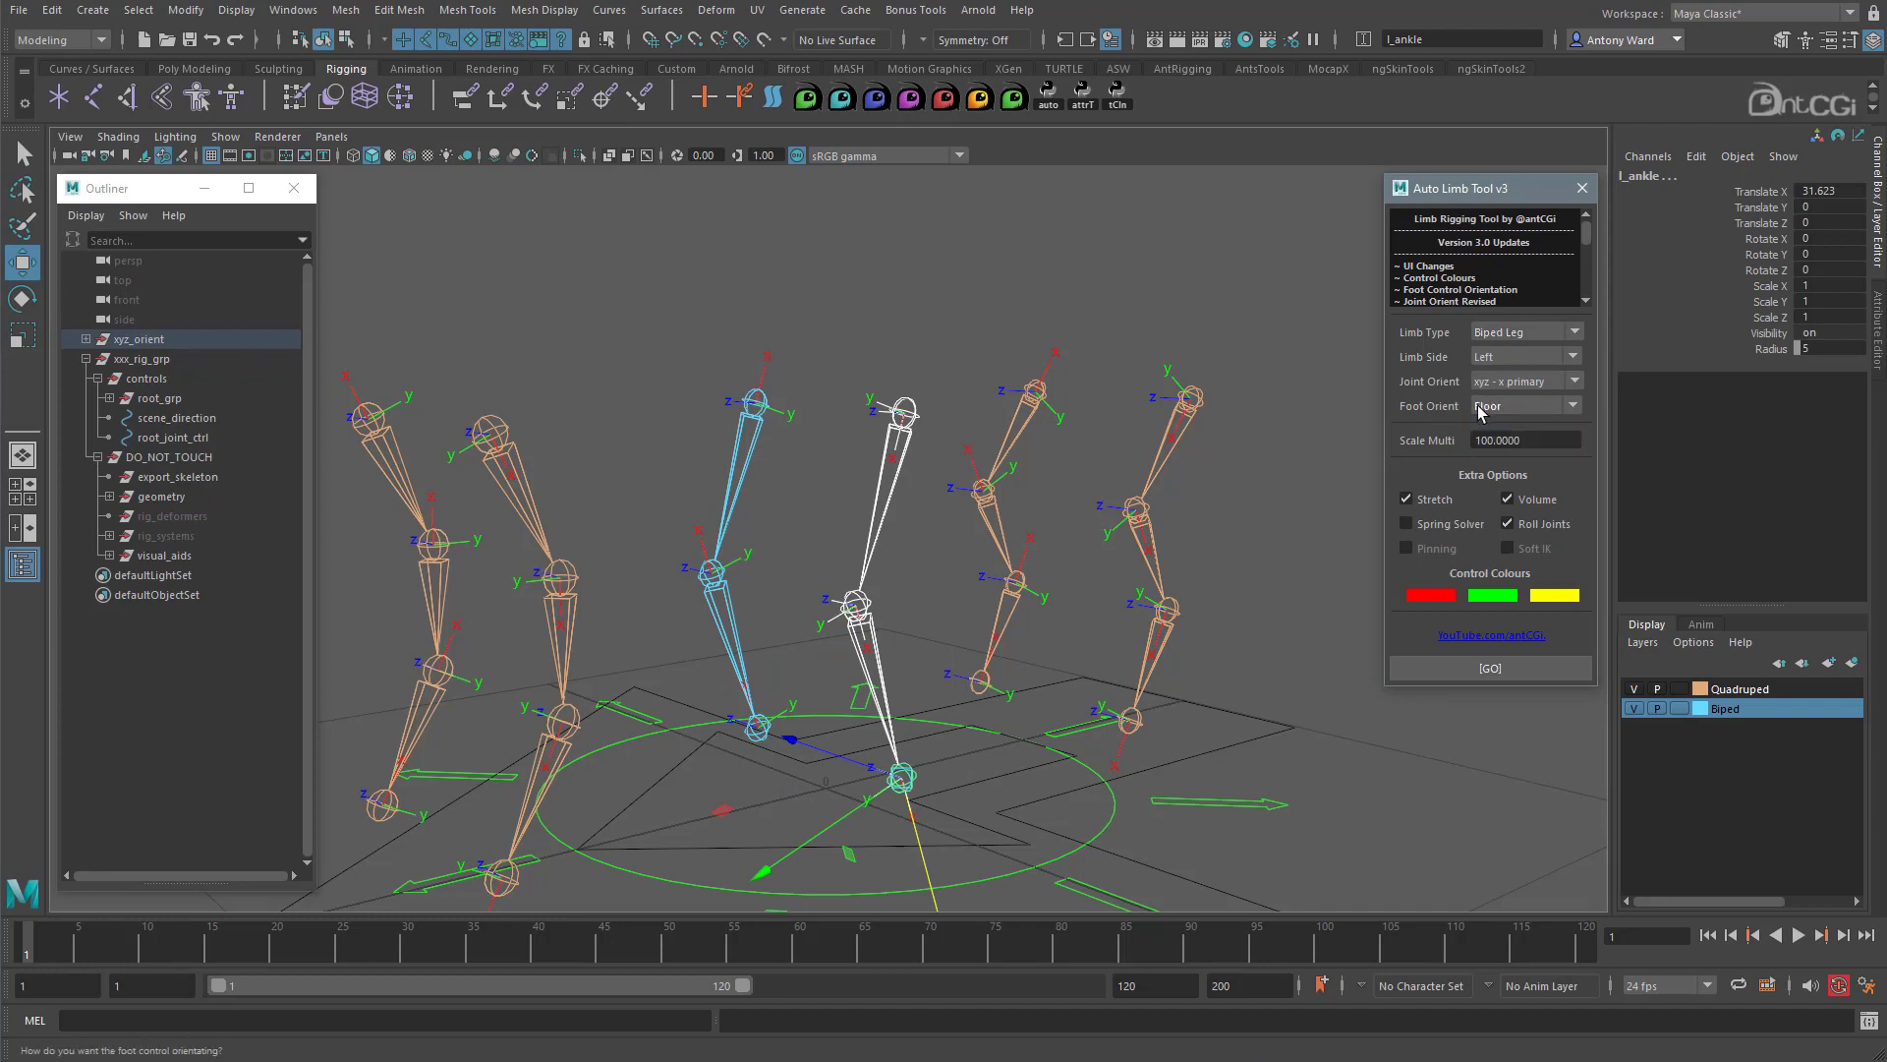
left_click(1501, 668)
left_click_drag(1061, 758, 806, 629, "alt")
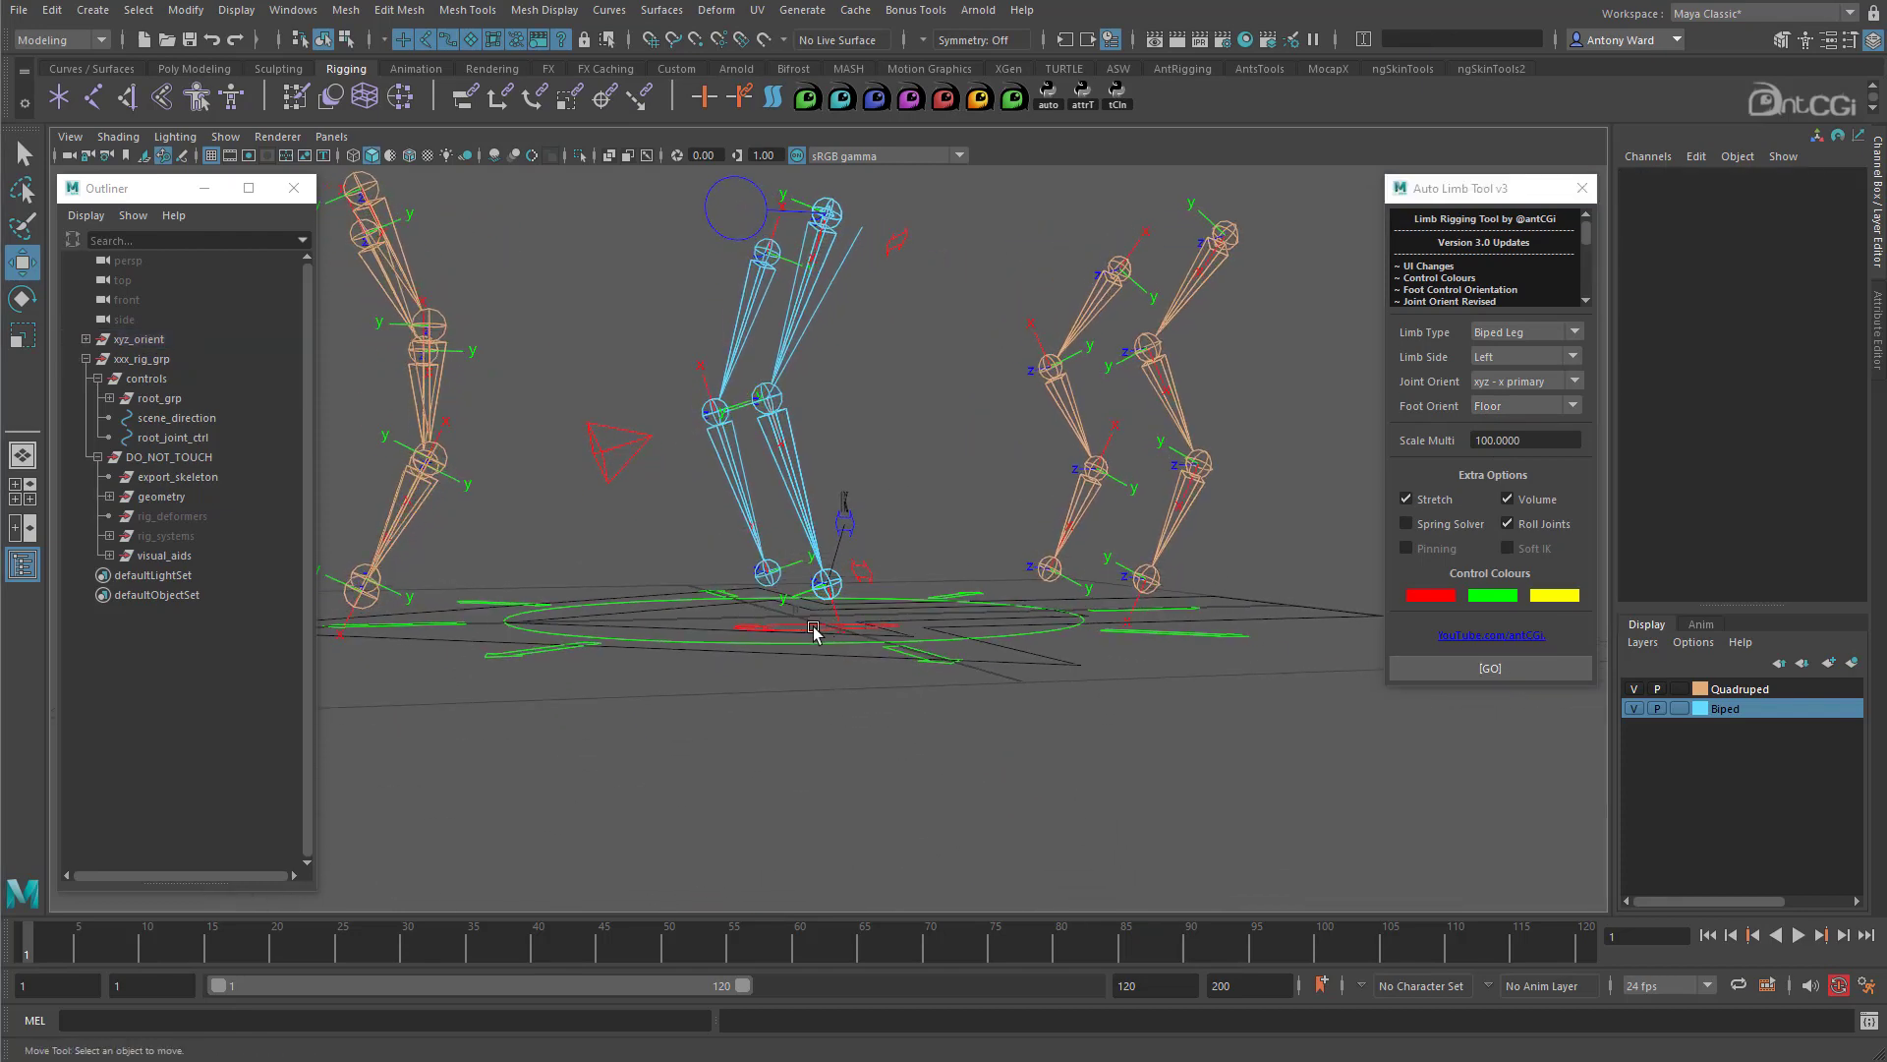
left_click_drag(1001, 626, 1063, 649, "alt")
middle_click_drag(1069, 629, 1054, 651, "alt")
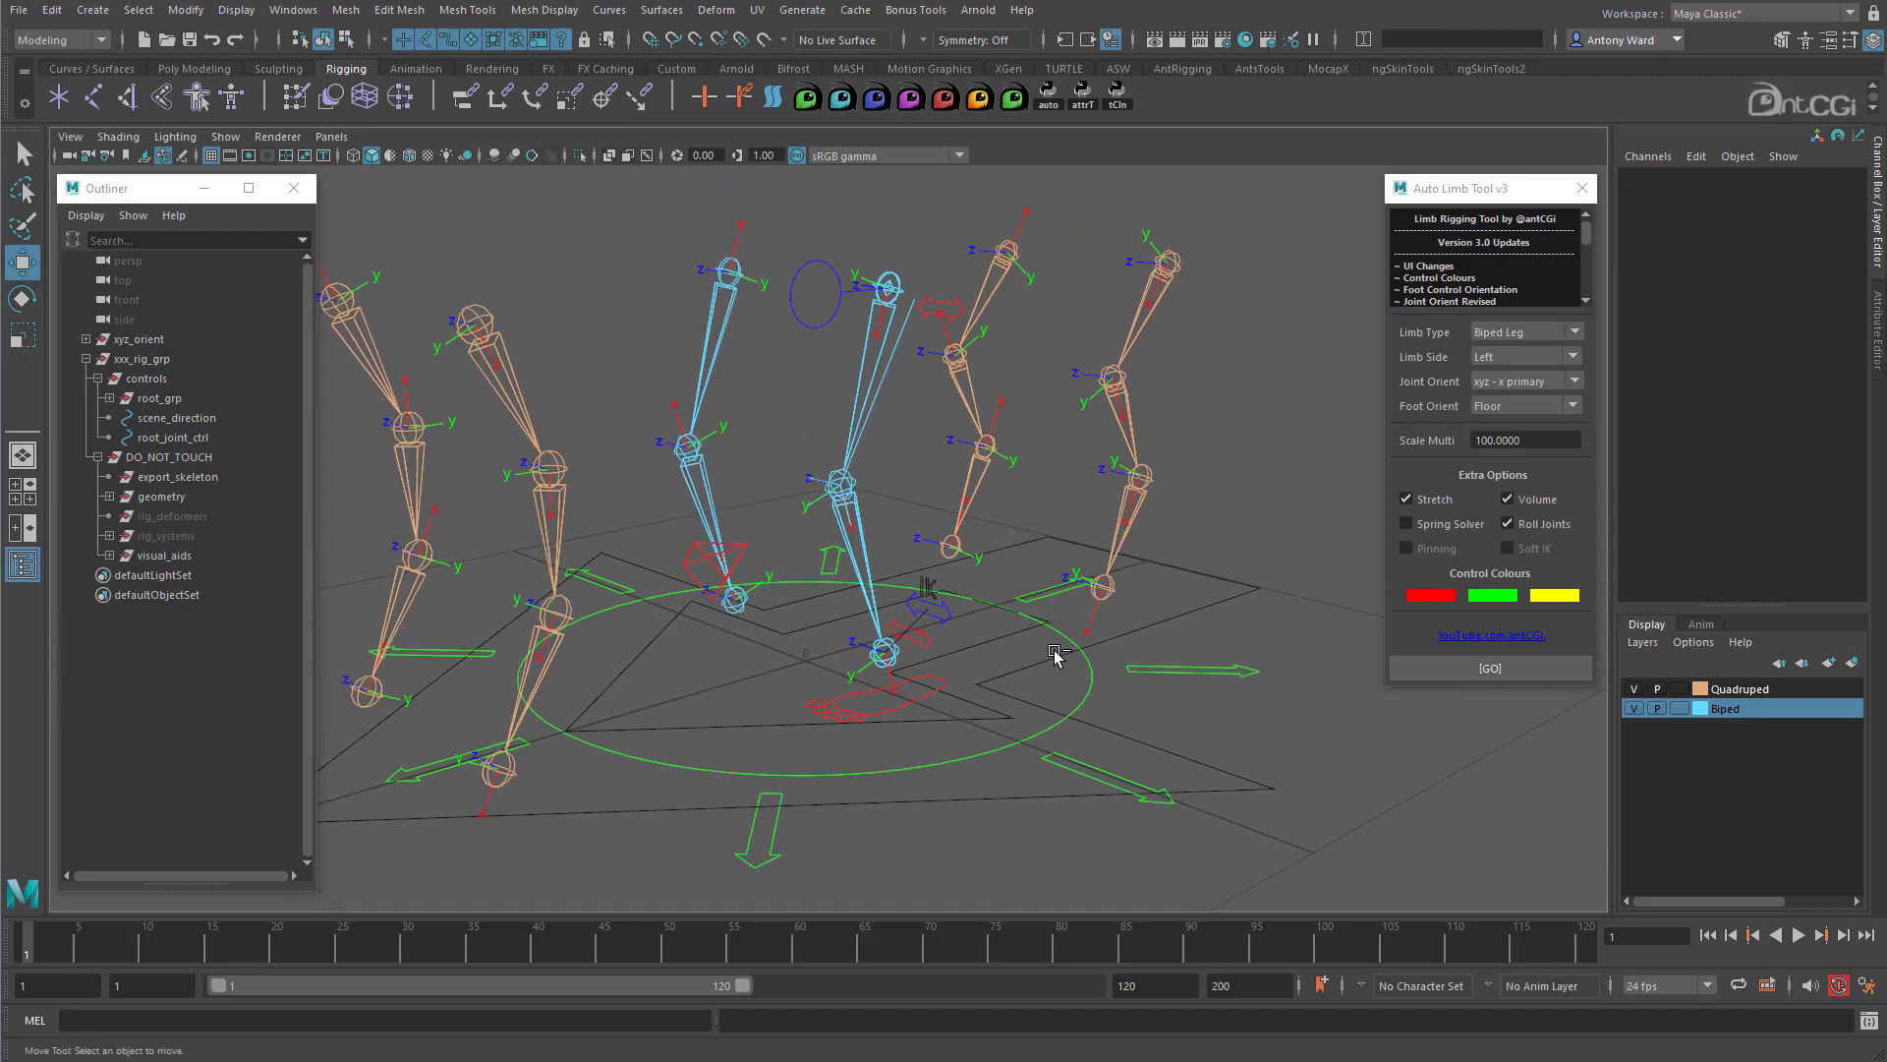
key("ctrl+z")
key("ctrl+z")
Step: Reselect l_hip, l_knee and l_ankle and generate the left leg rig with Foot Orient set to Joint
left_click(886, 285)
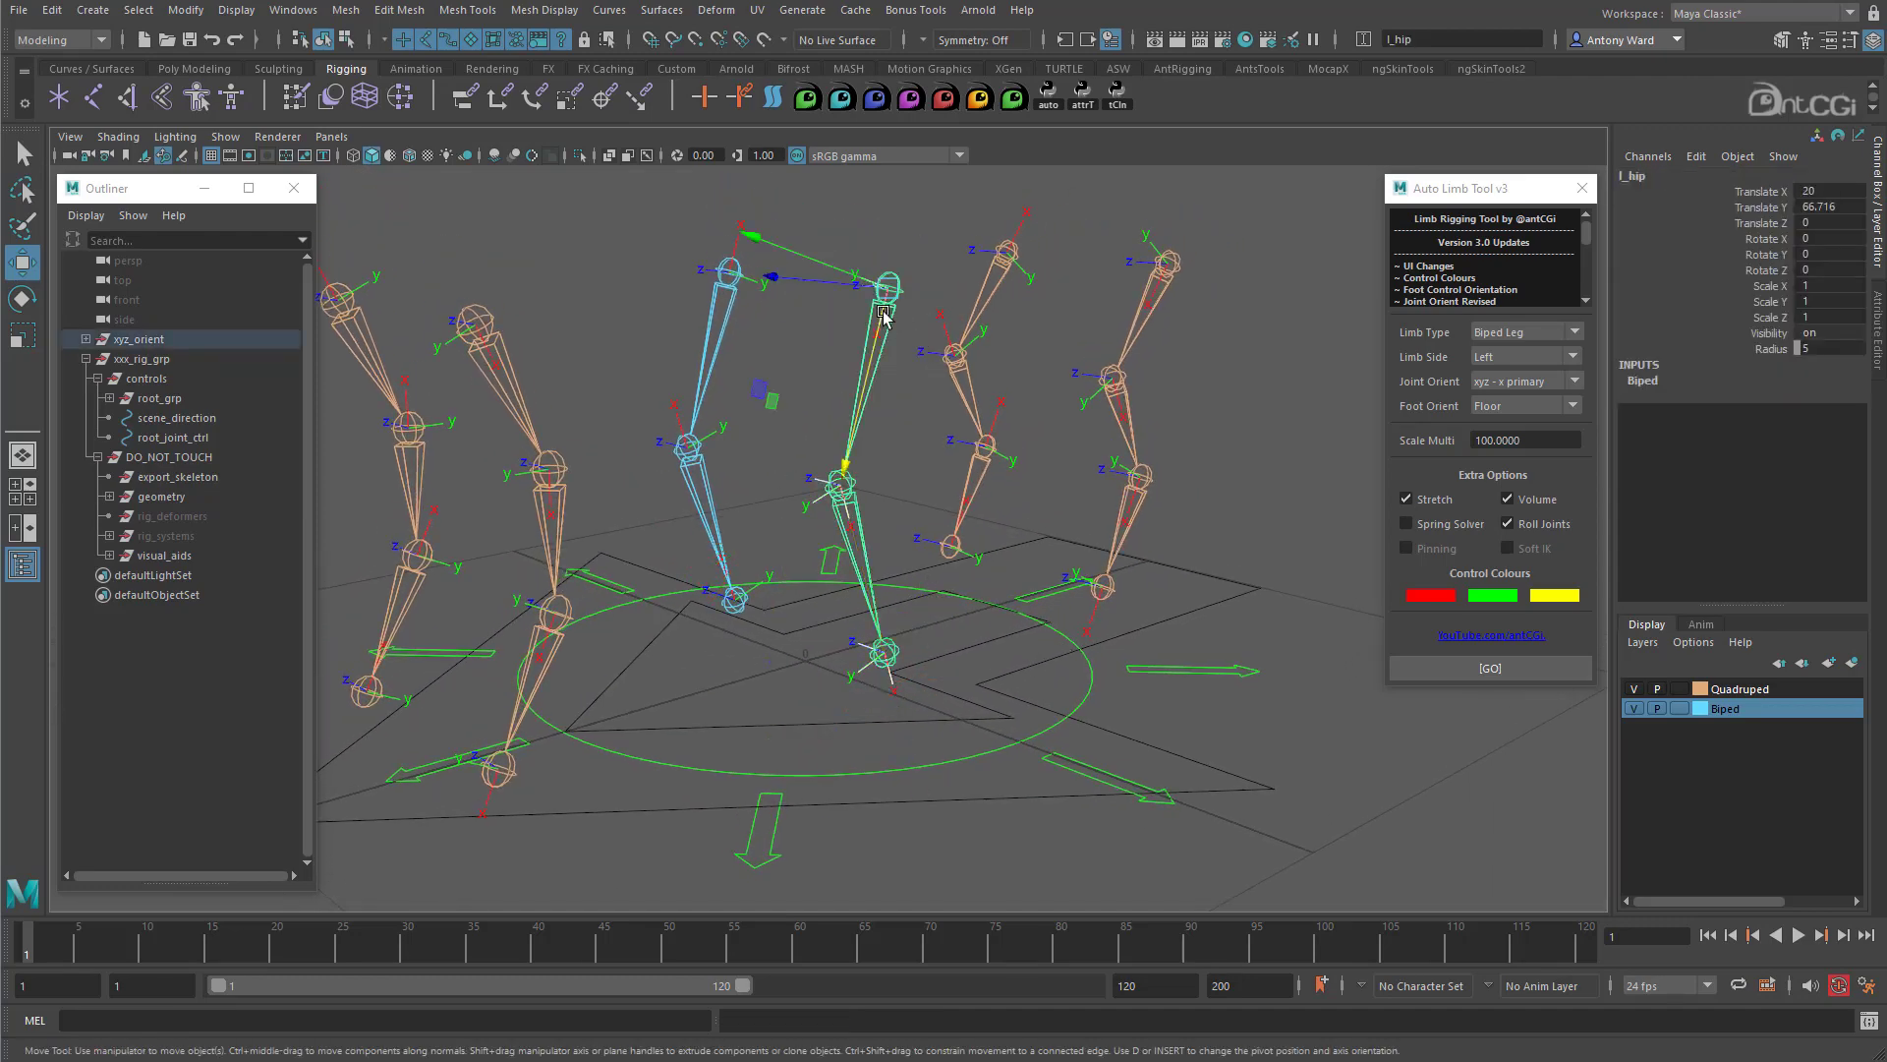
left_click(855, 511, "shift")
left_click(898, 655, "shift")
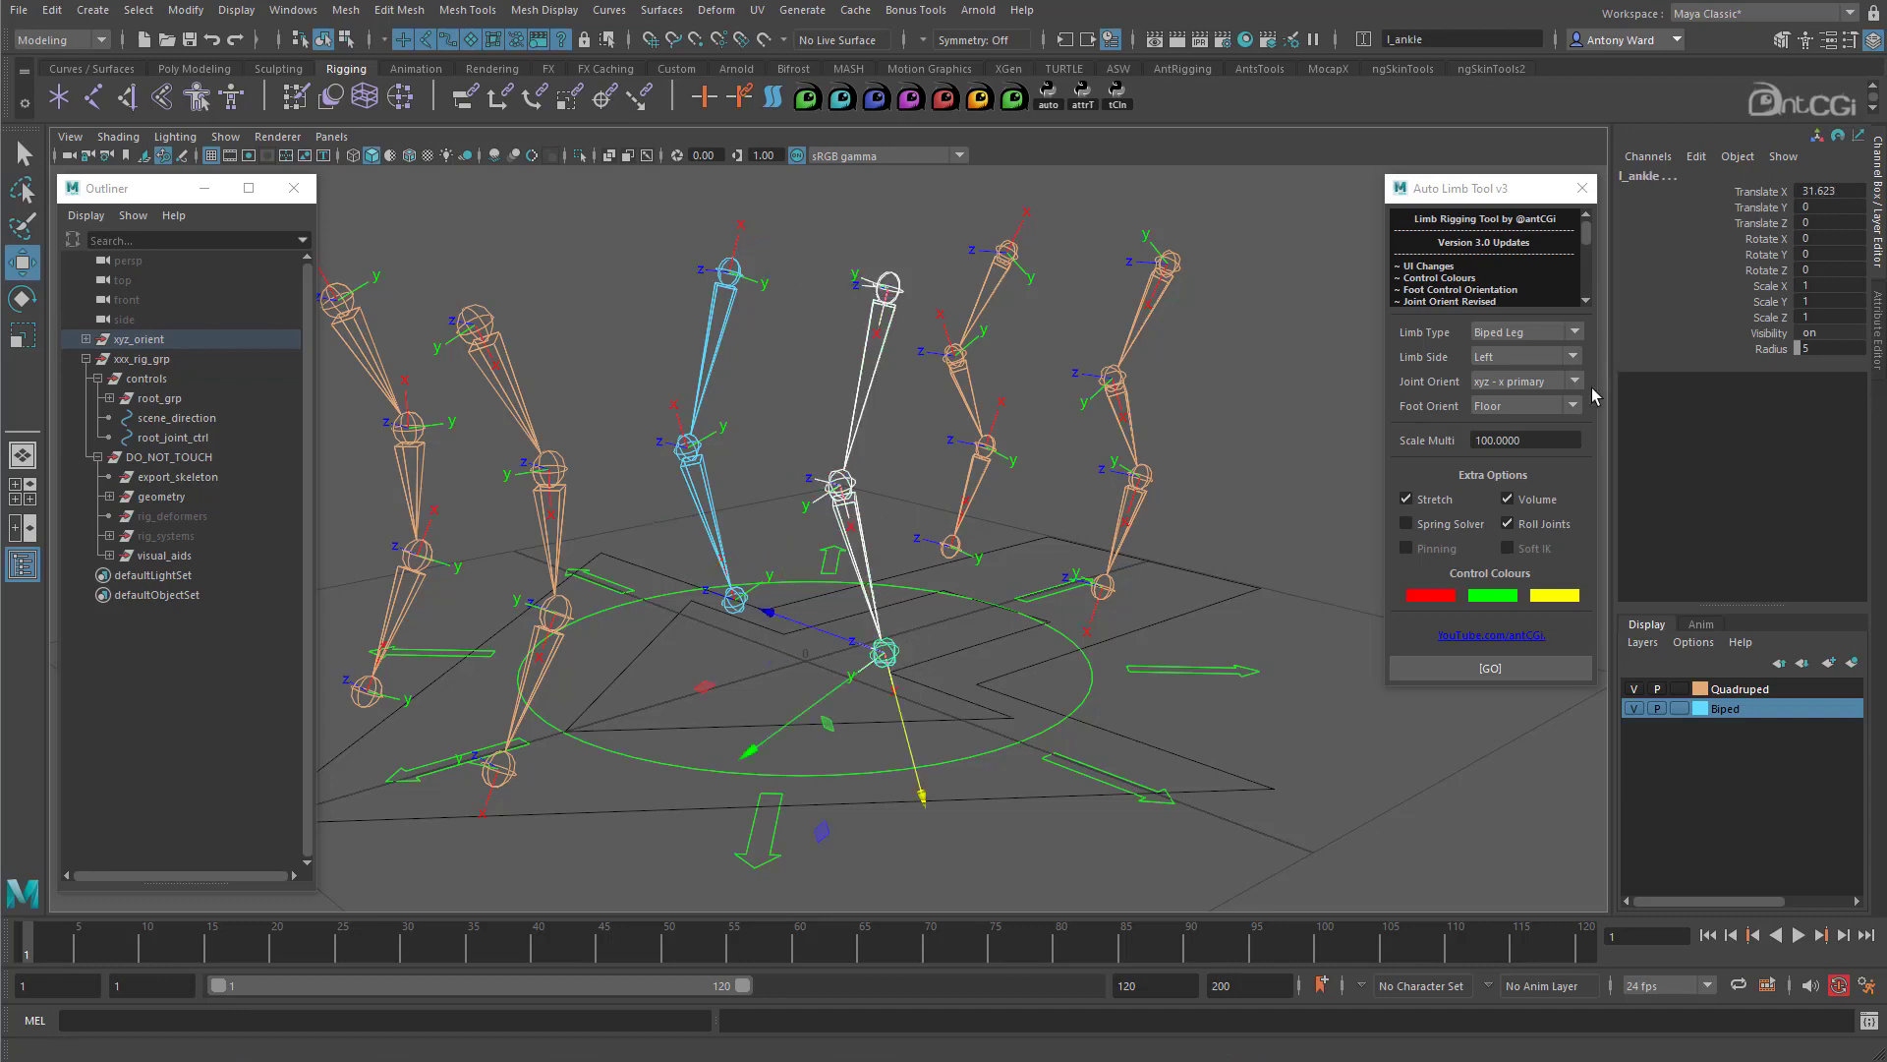
left_click(1524, 406)
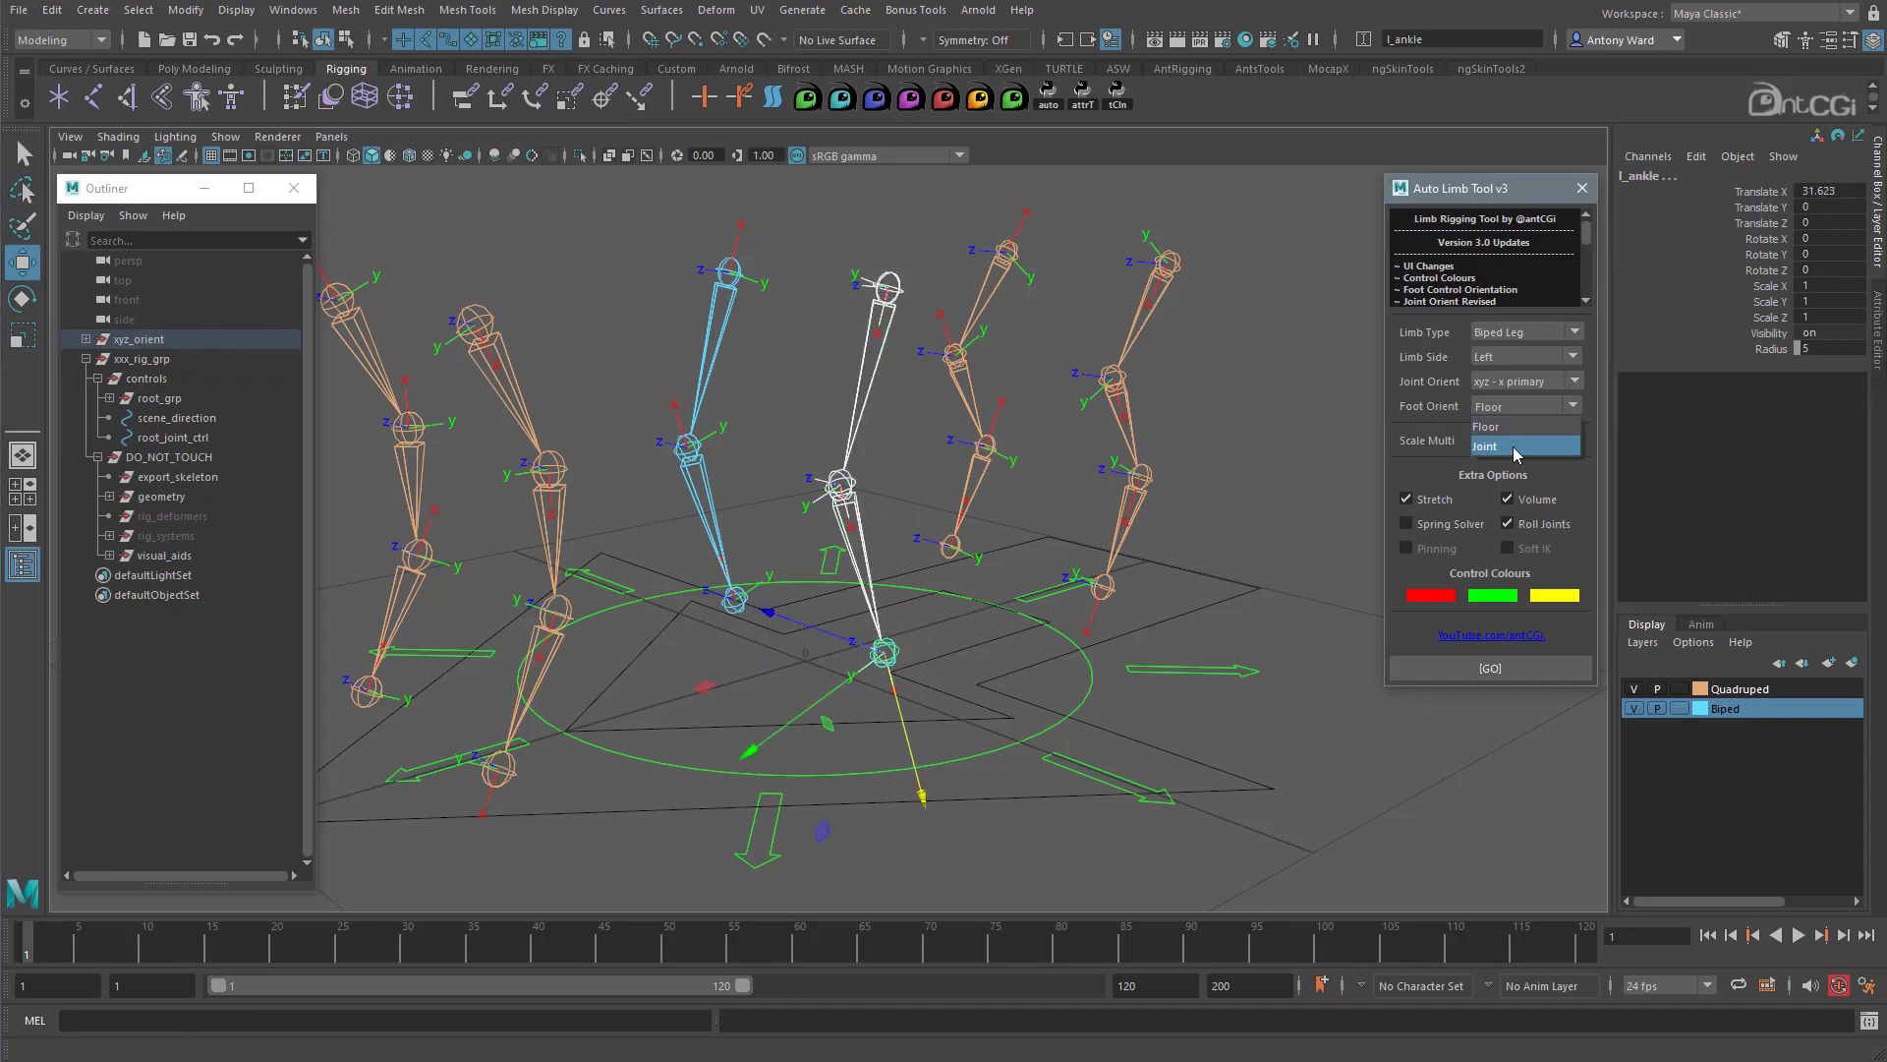
left_click(1515, 447)
left_click(1492, 667)
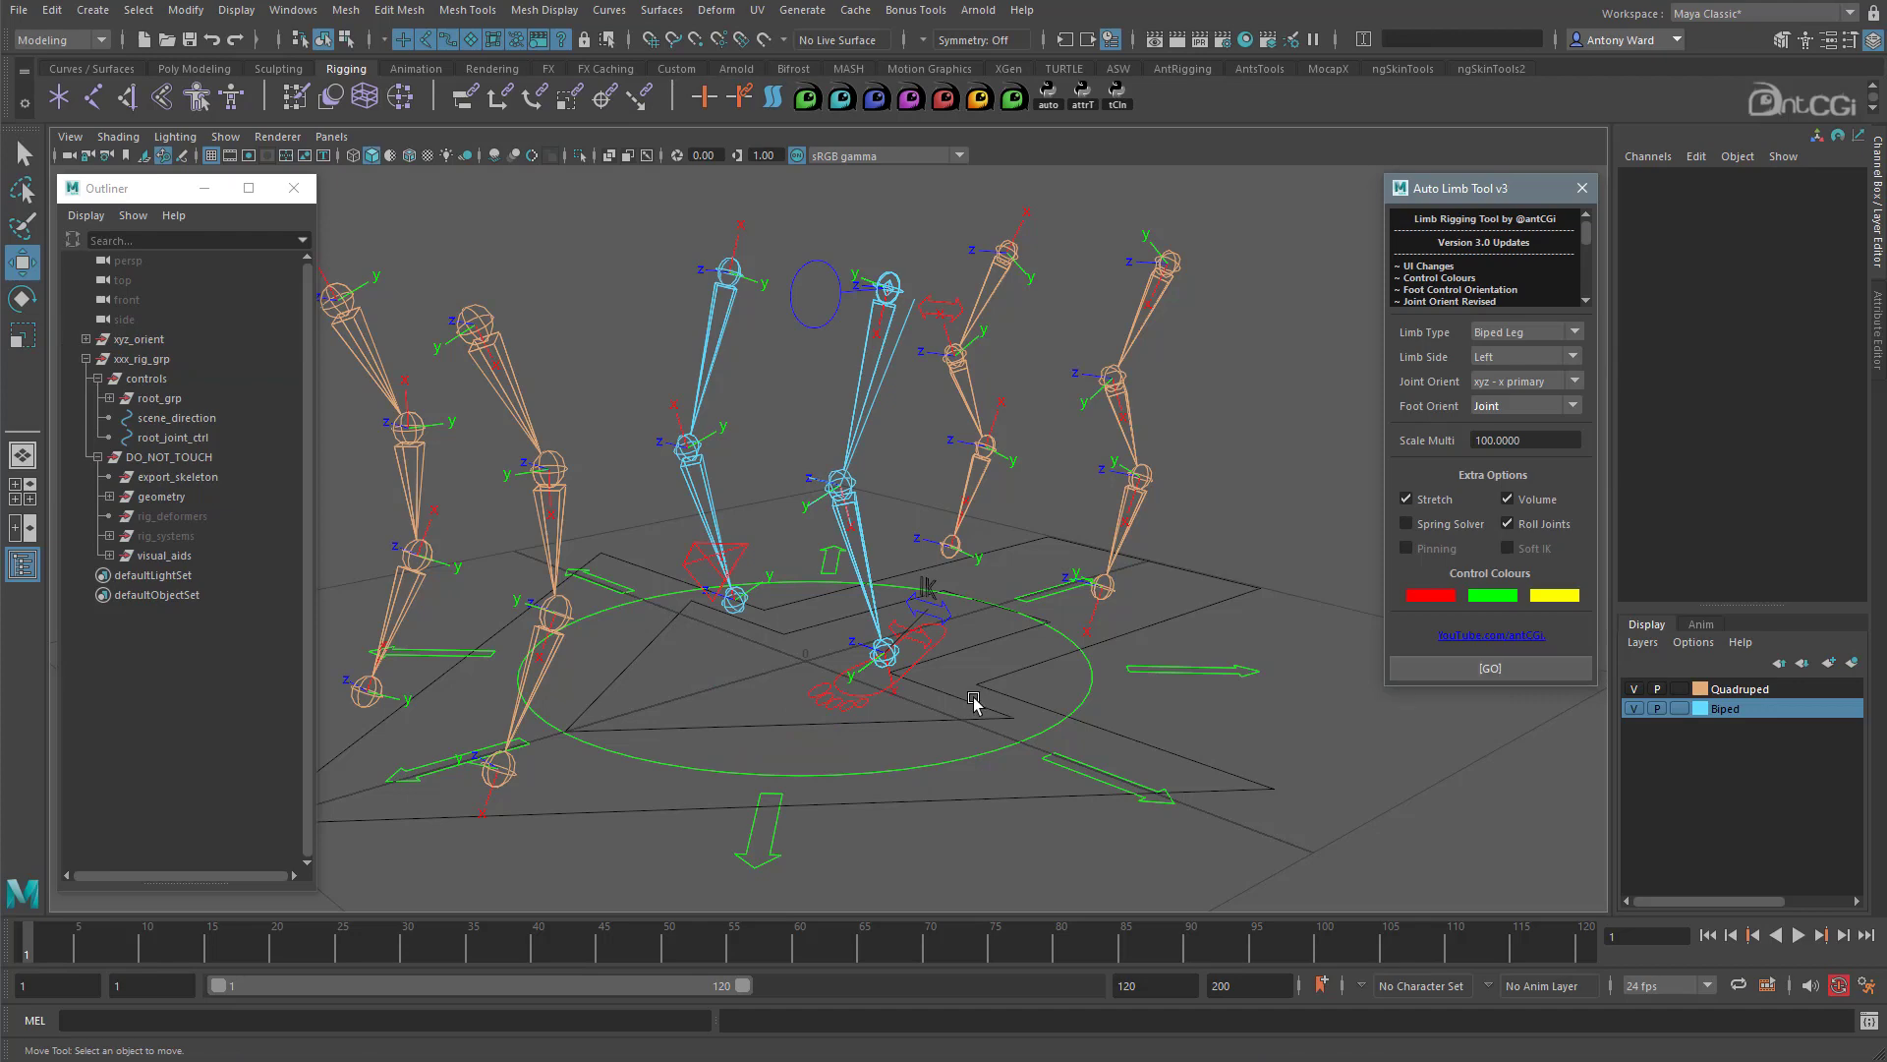
Step: Inspect the joint-aligned foot control, test moving l_leg_IK_ctrl, and undo the move
left_click_drag(973, 700, 893, 682, "alt")
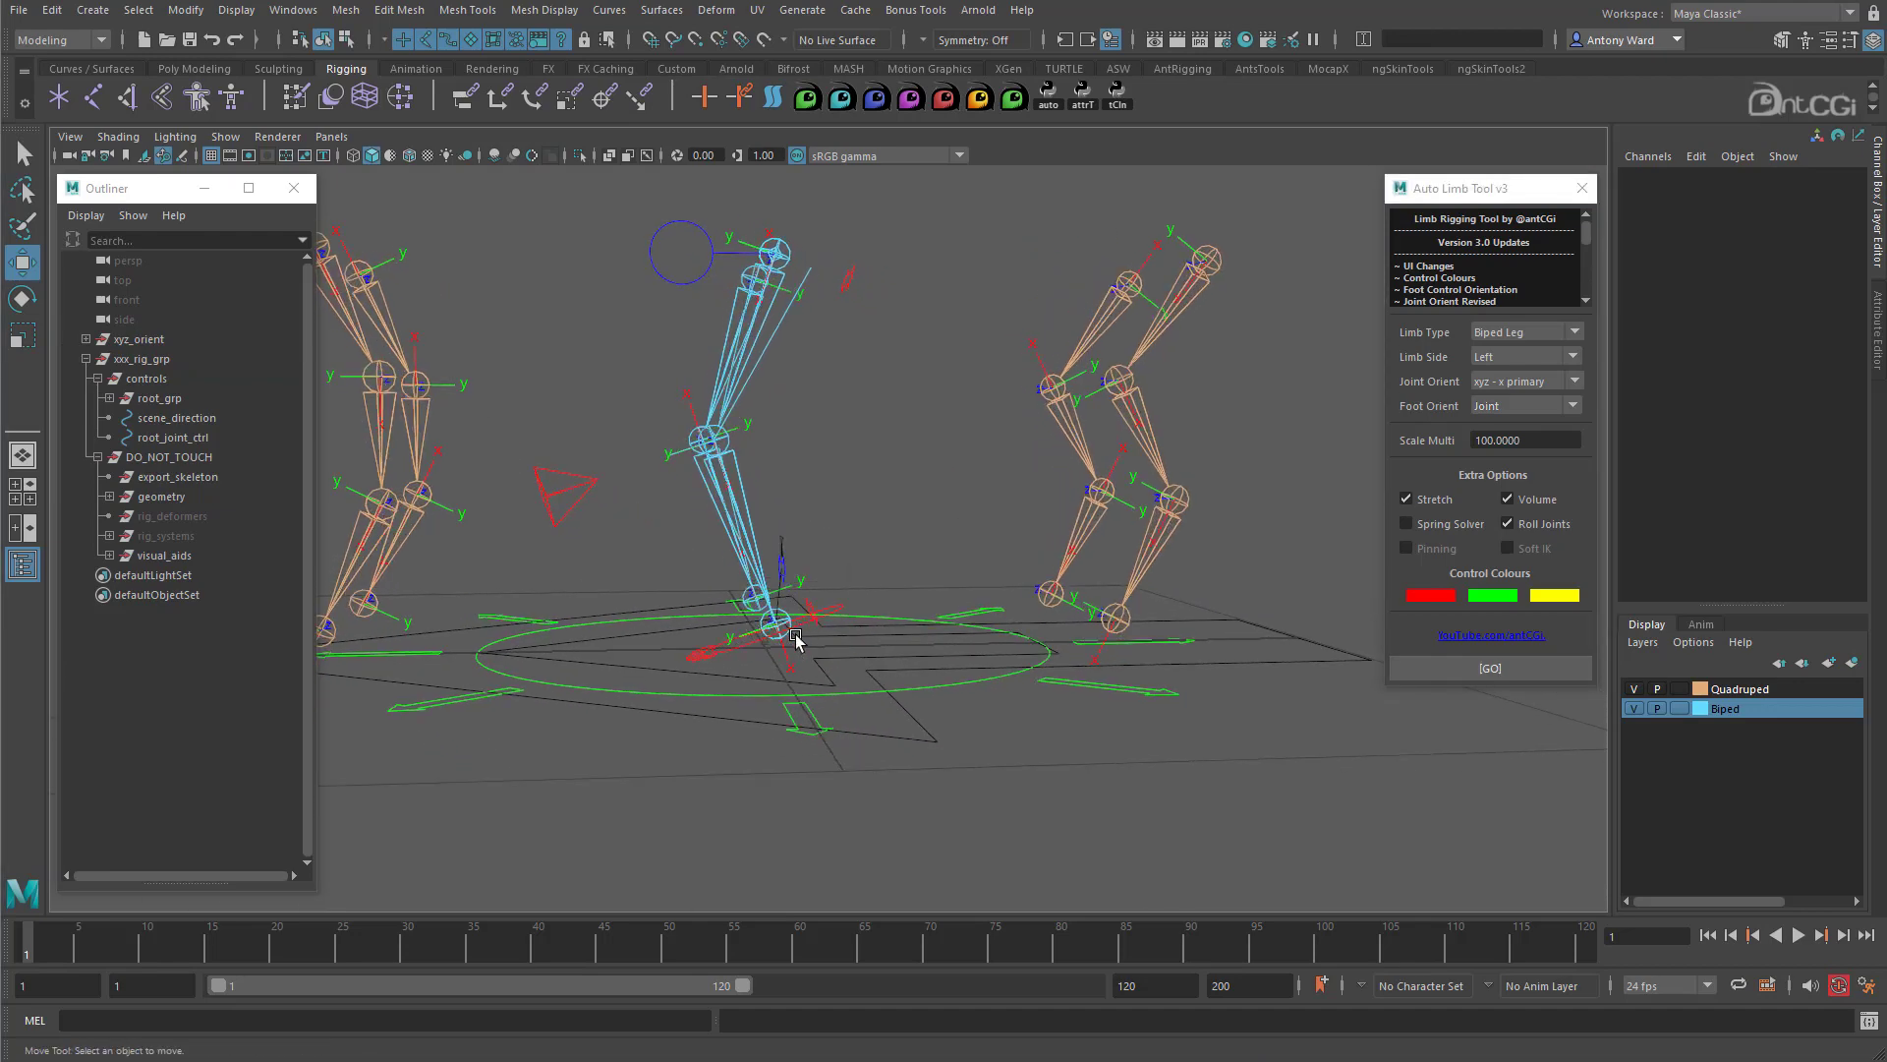
left_click(759, 641)
left_click_drag(758, 645, 830, 623, "alt")
left_click_drag(882, 646, 935, 674, "alt")
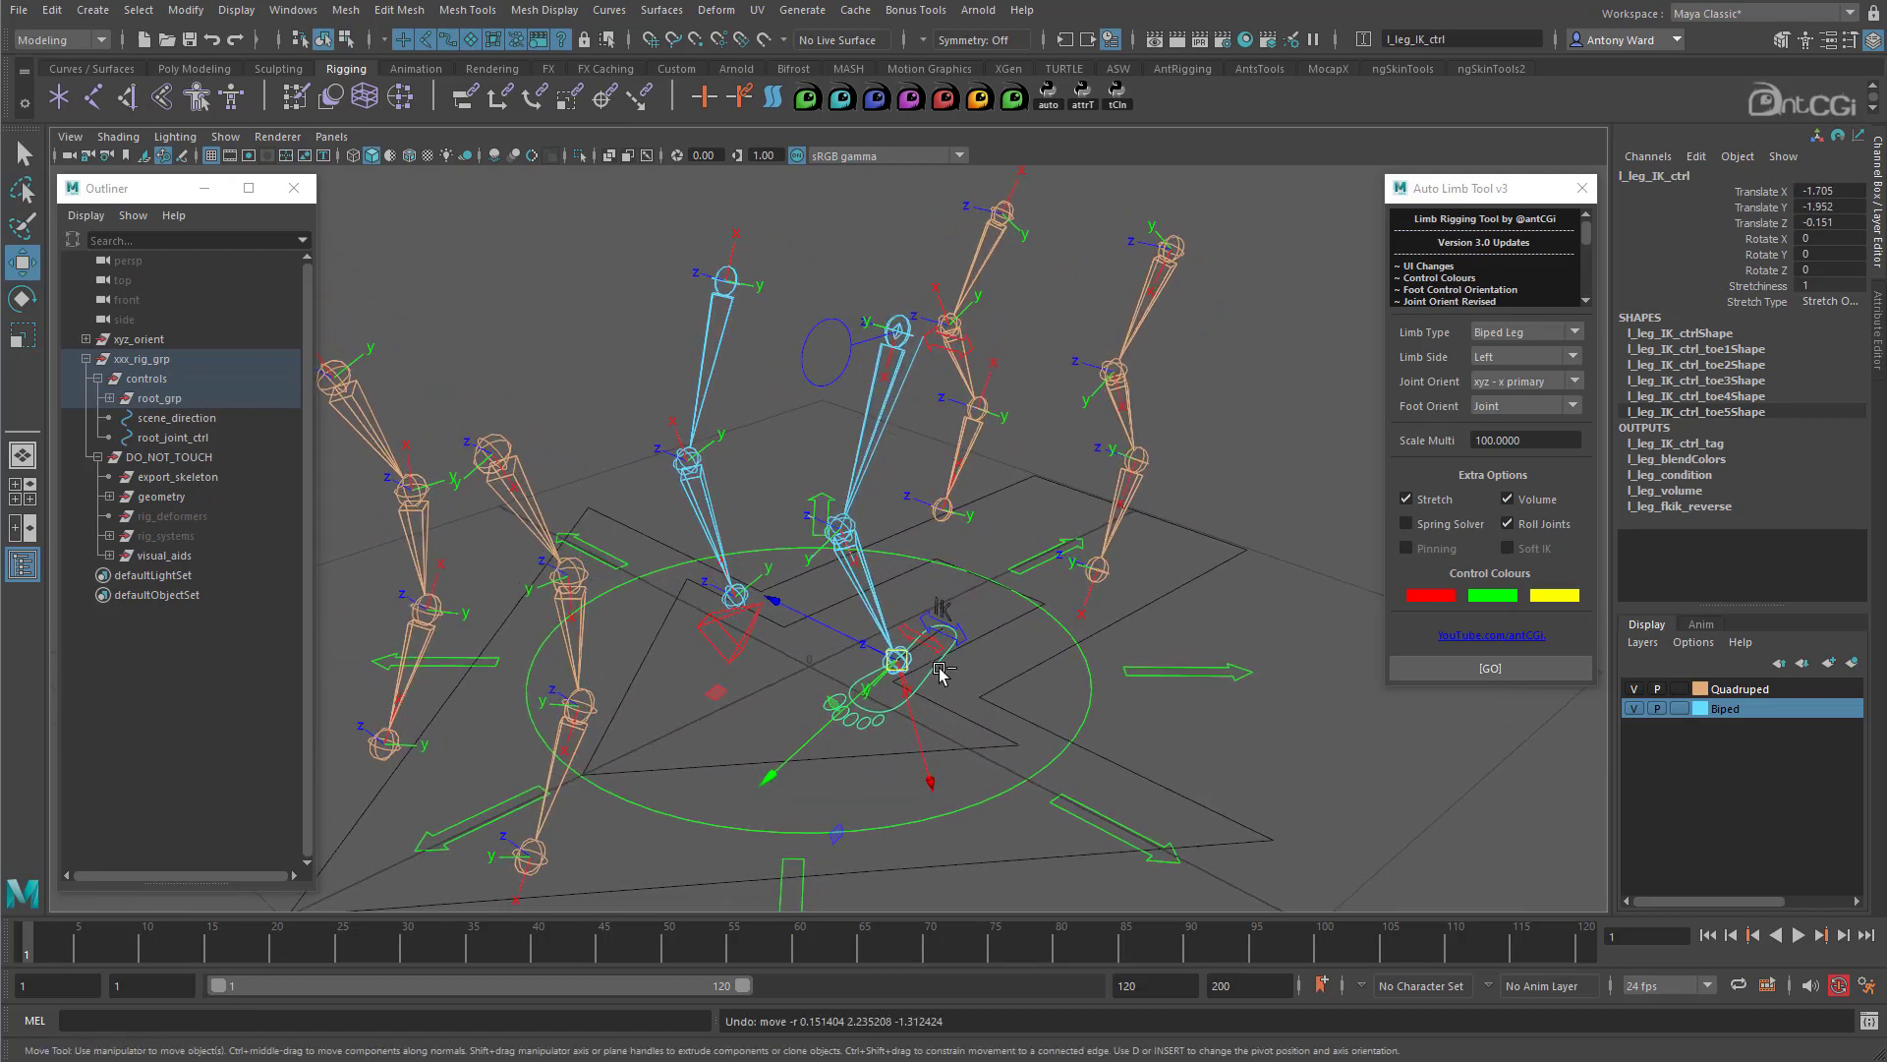
key("ctrl+z")
Step: Select the right biped hip, knee and ankle joints and generate the leg rig with Limb Side set to Right
left_click_drag(766, 396, 880, 387, "alt")
left_click(747, 302)
left_click_drag(818, 610, 927, 588, "alt")
left_click(868, 534)
left_click(831, 653)
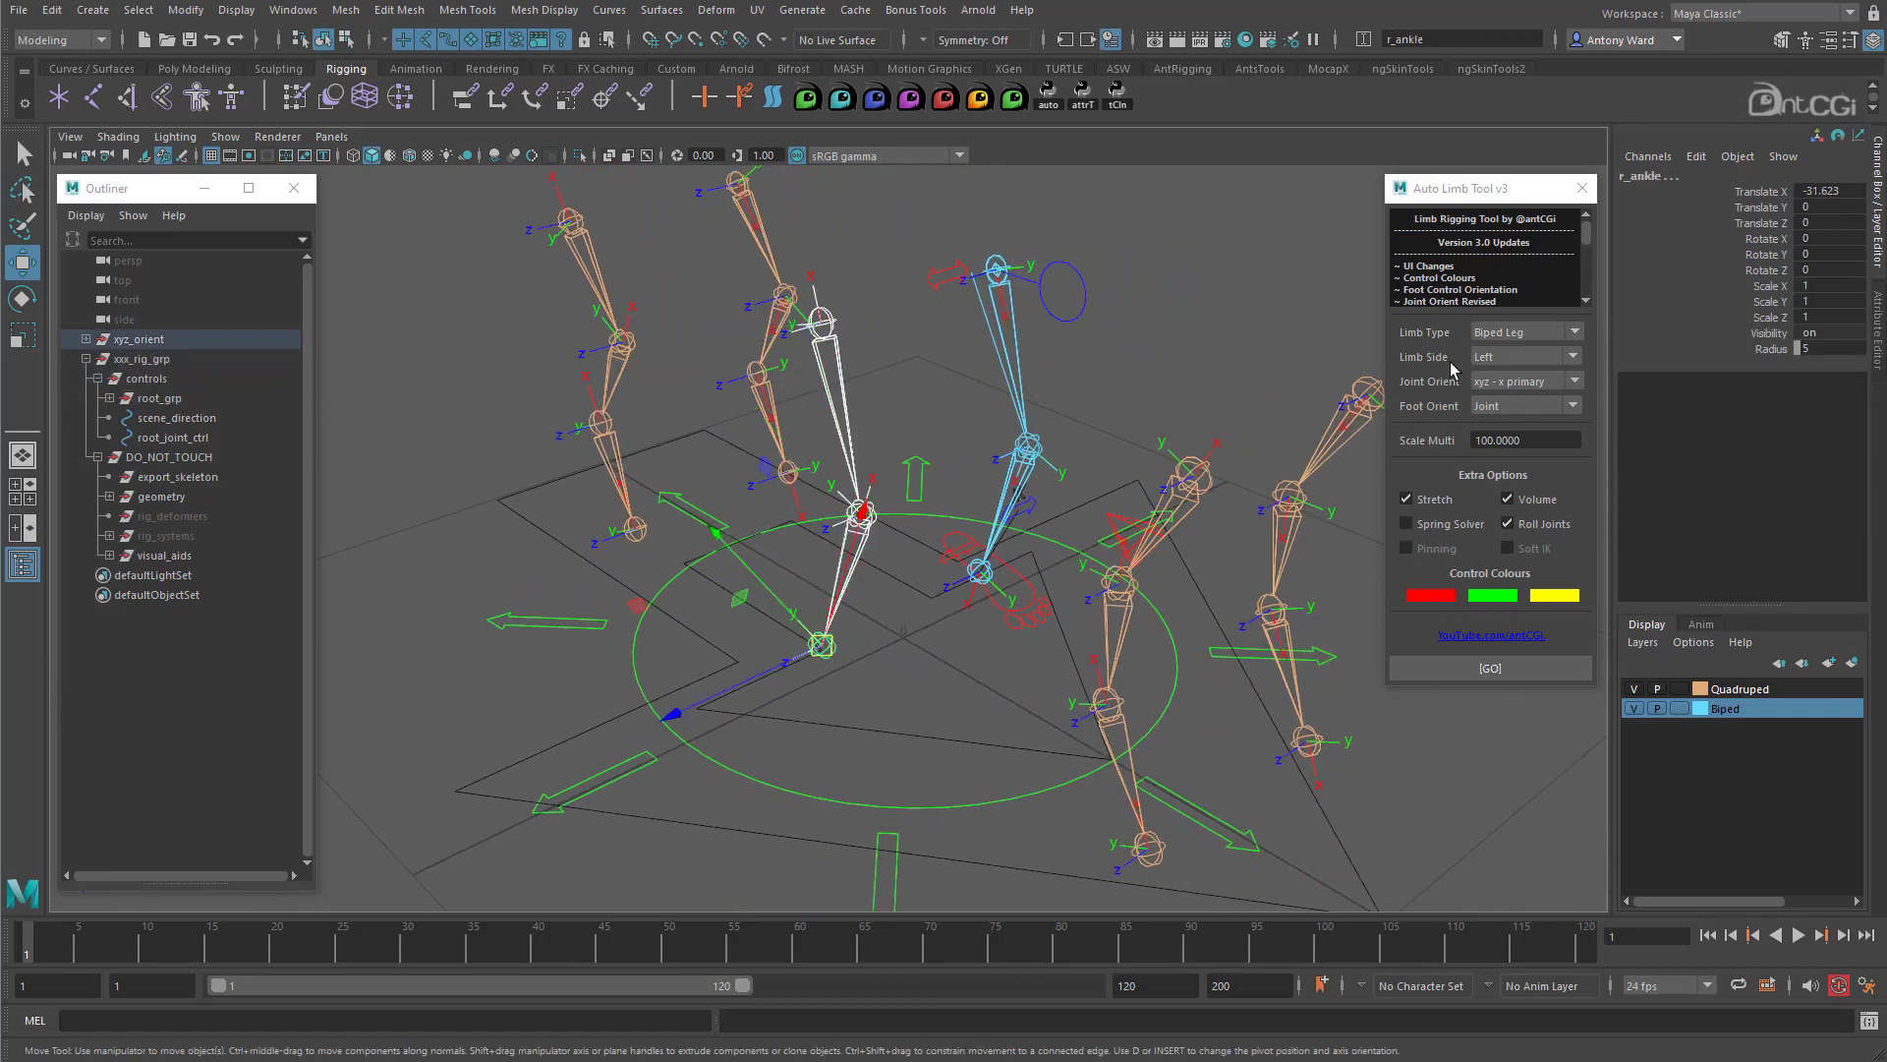
left_click(1489, 359)
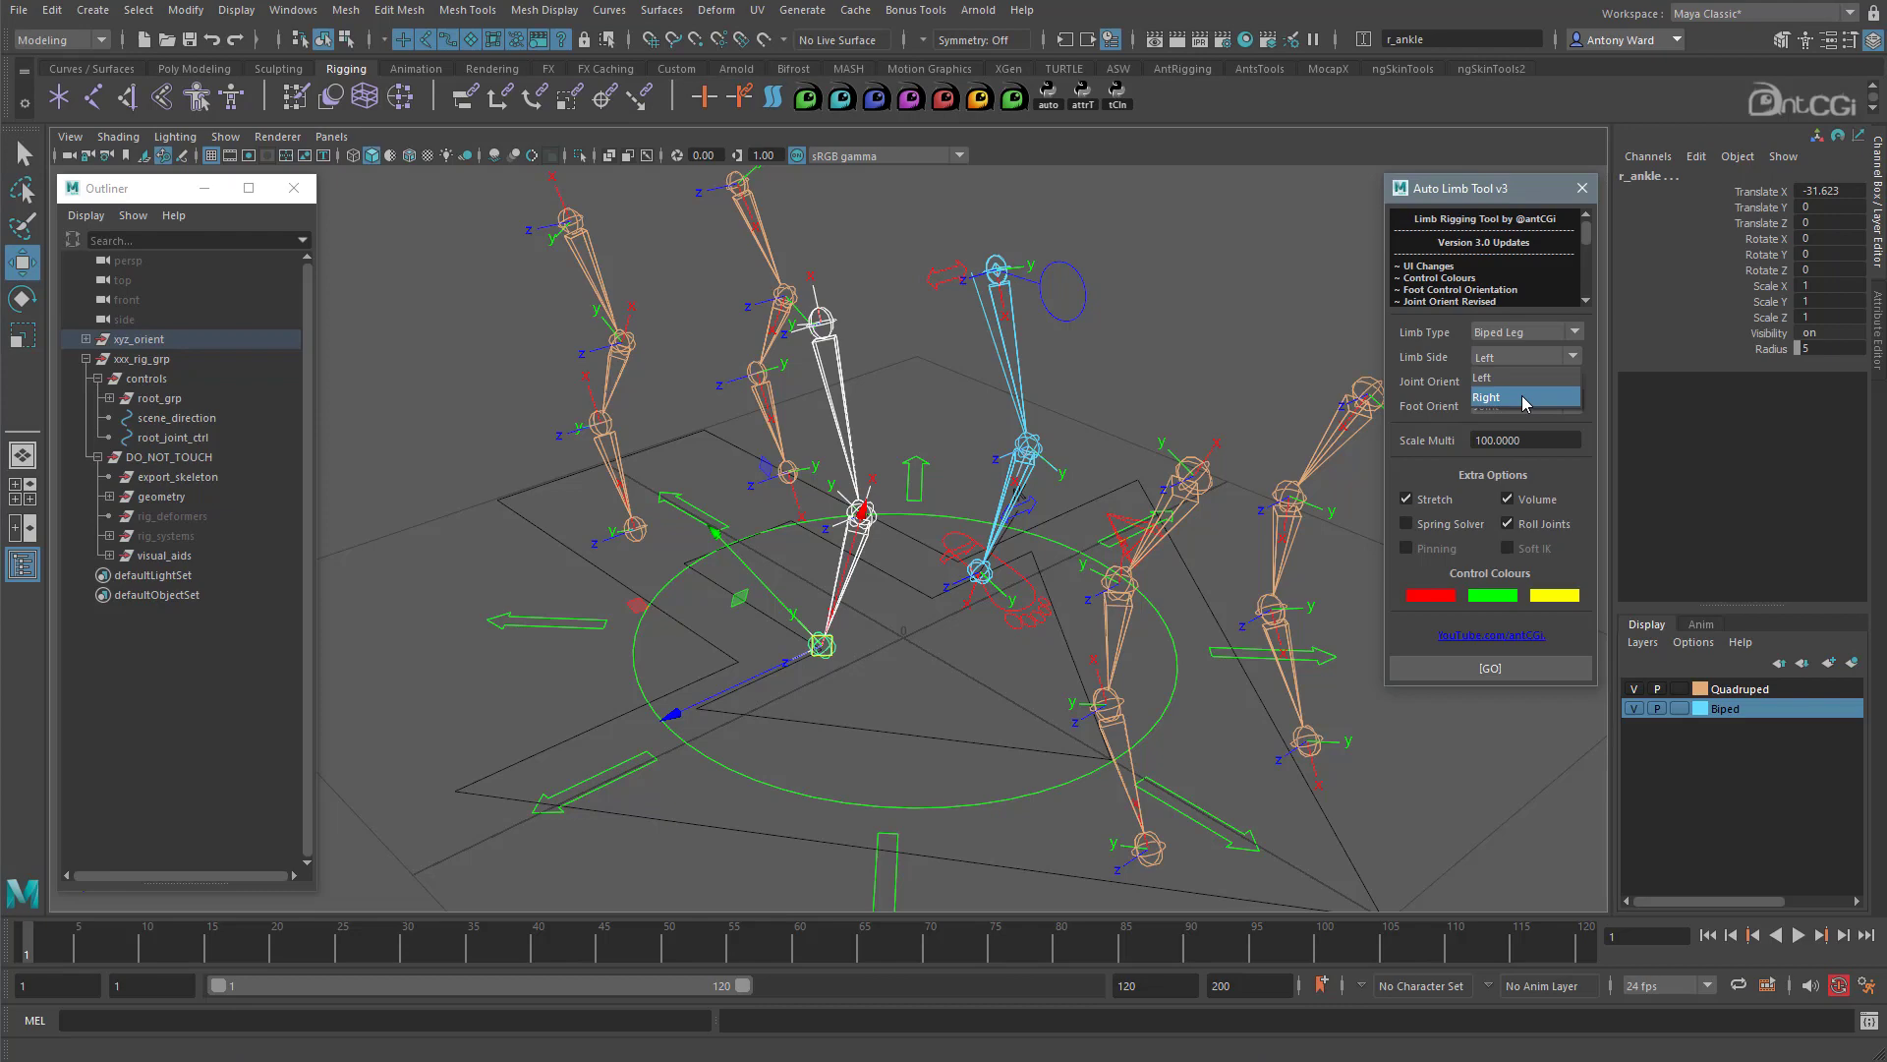
left_click(1525, 398)
left_click(1486, 669)
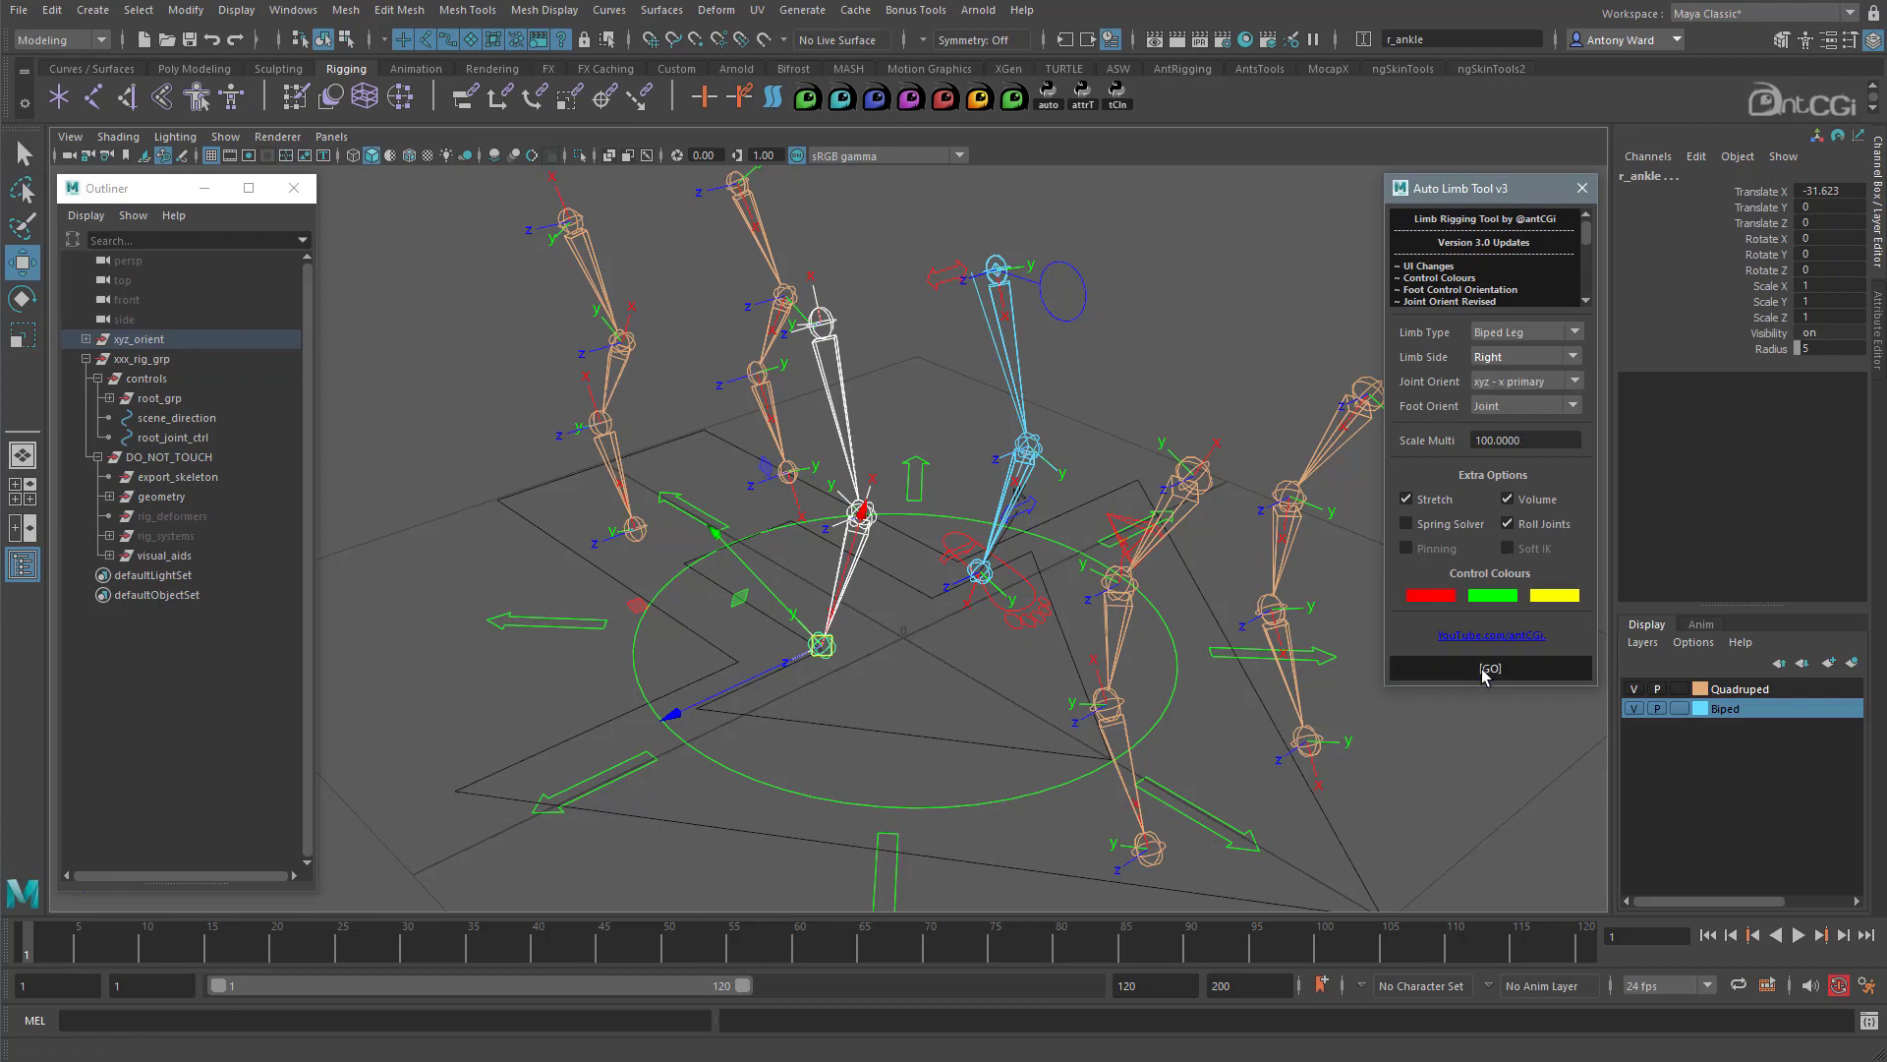
Step: Inspect the right leg rig, test moving r_leg_knee_ctrl along its Z axis, and undo the move
left_click_drag(934, 750, 553, 476, "alt")
left_click(555, 521)
left_click_drag(554, 577, 589, 607, "alt")
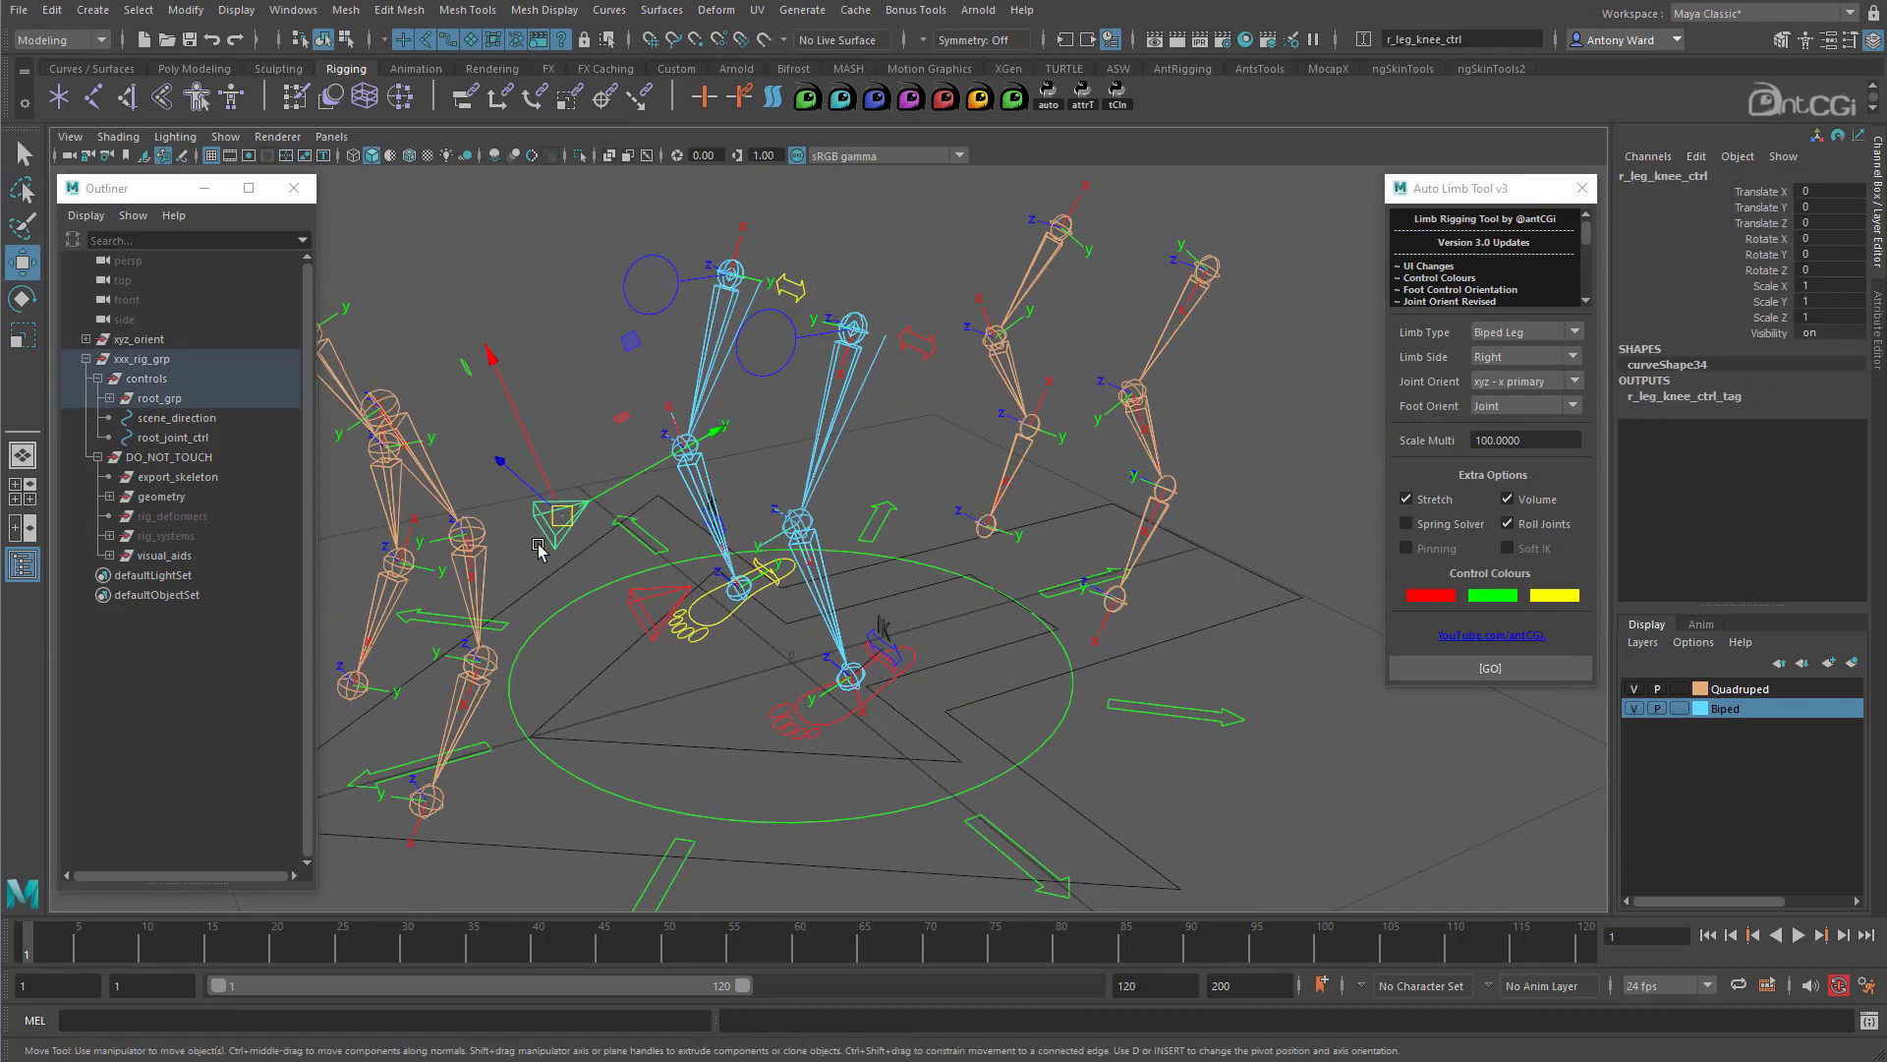
left_click_drag(517, 482, 507, 483)
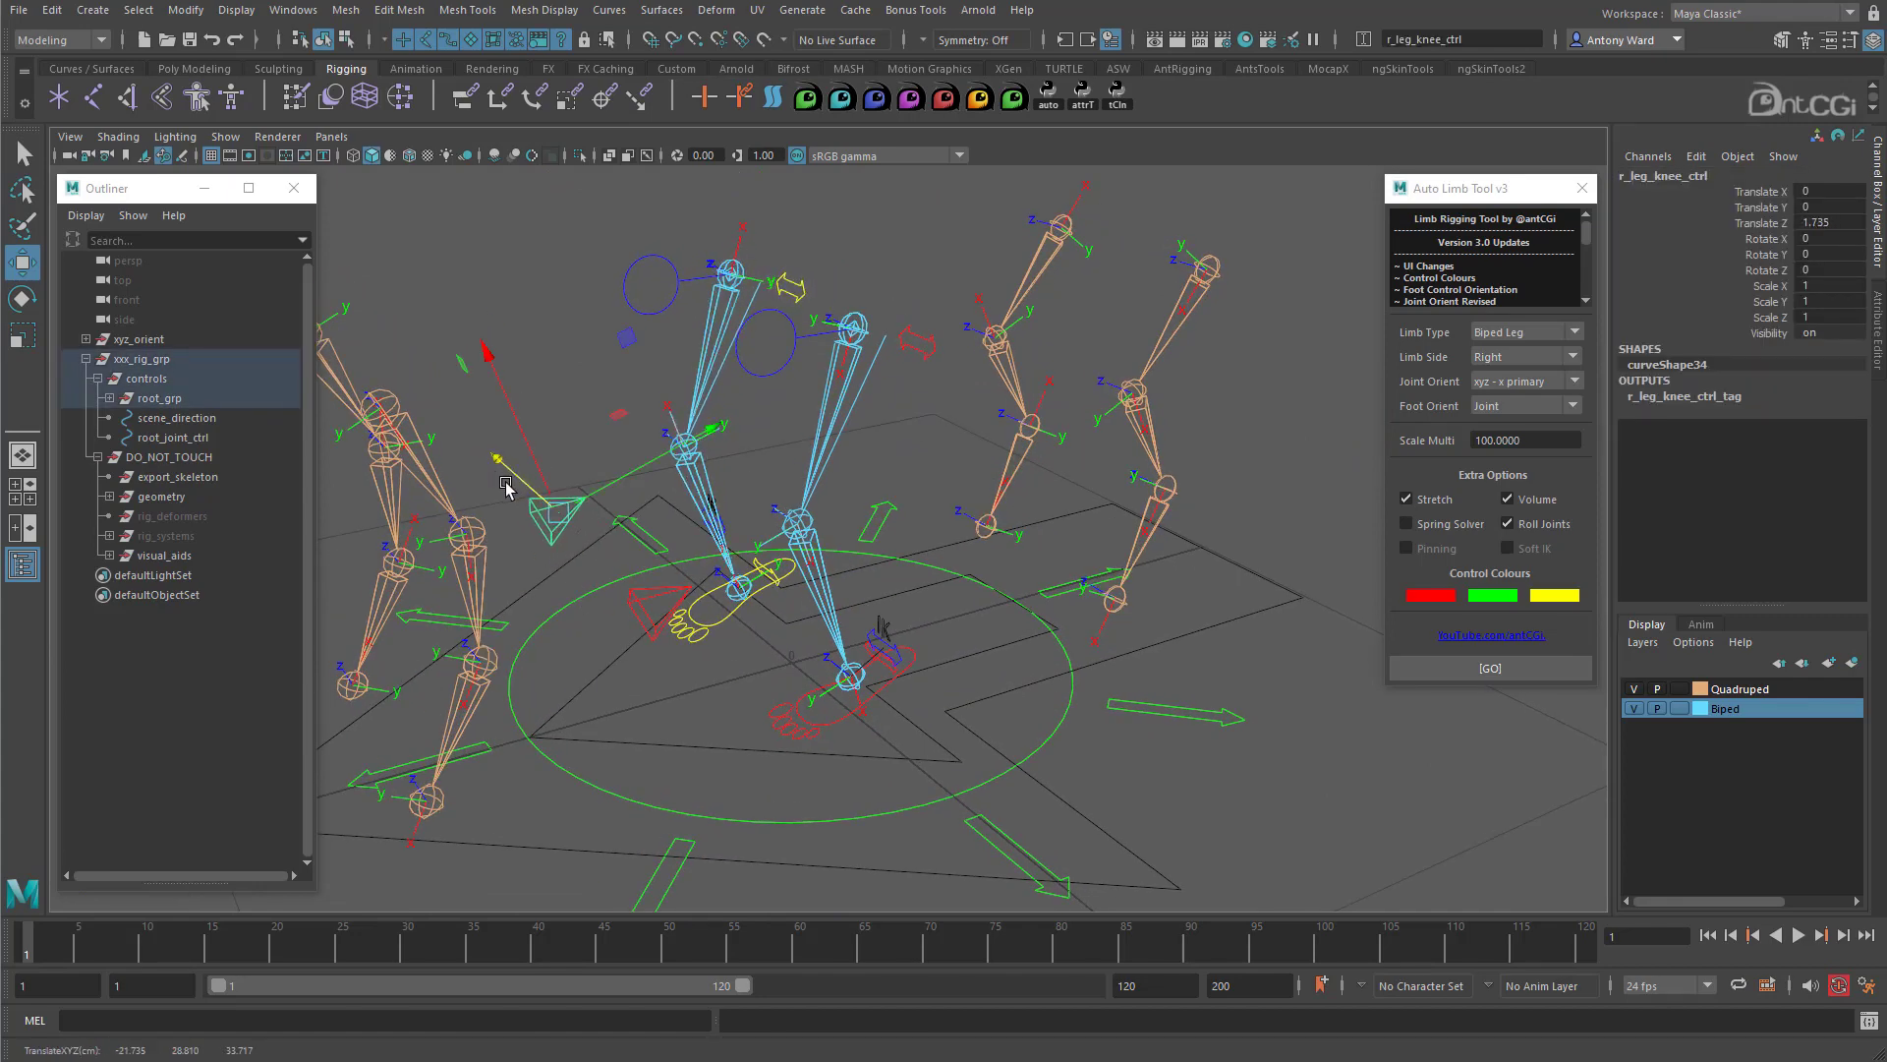
key("ctrl+z")
left_click_drag(792, 661, 794, 641, "alt")
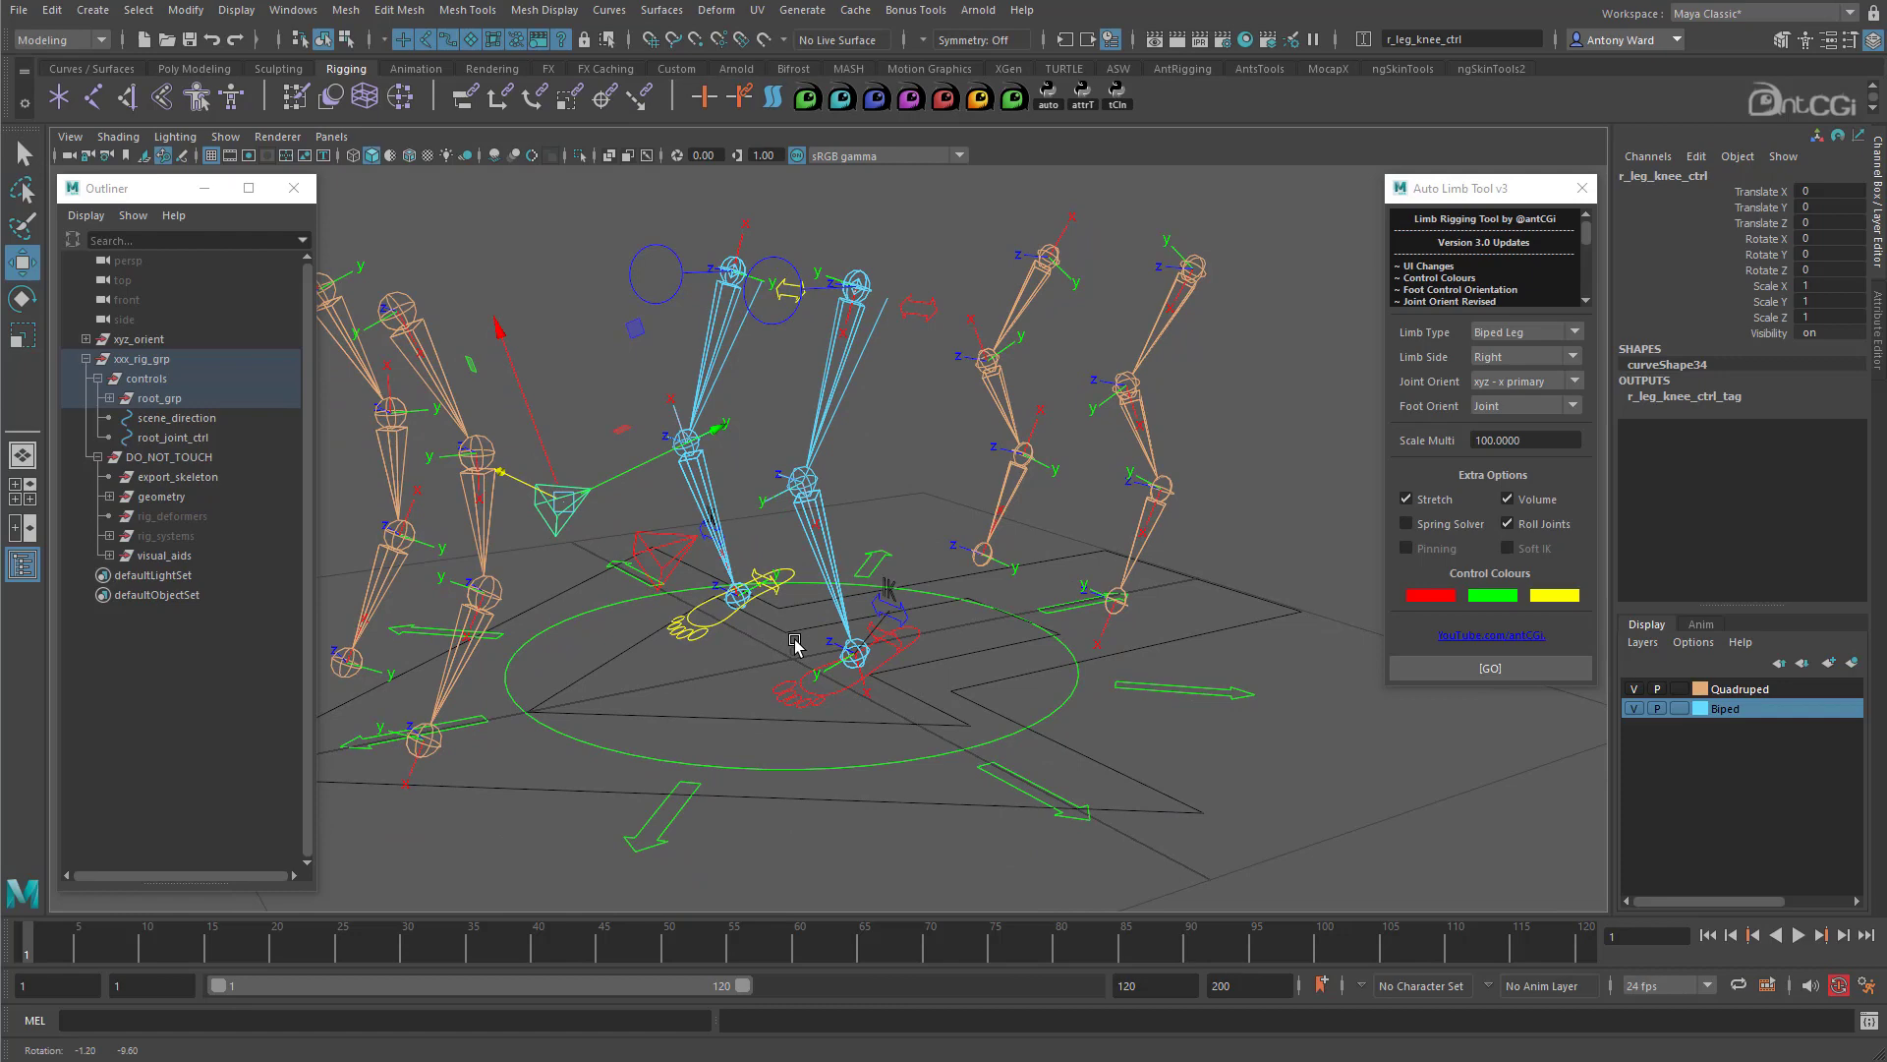
Step: Choose Quad Front as the limb type and select the left front leg joints from the humerus down to l_metacarpus
middle_click_drag(1196, 411, 1063, 516, "alt")
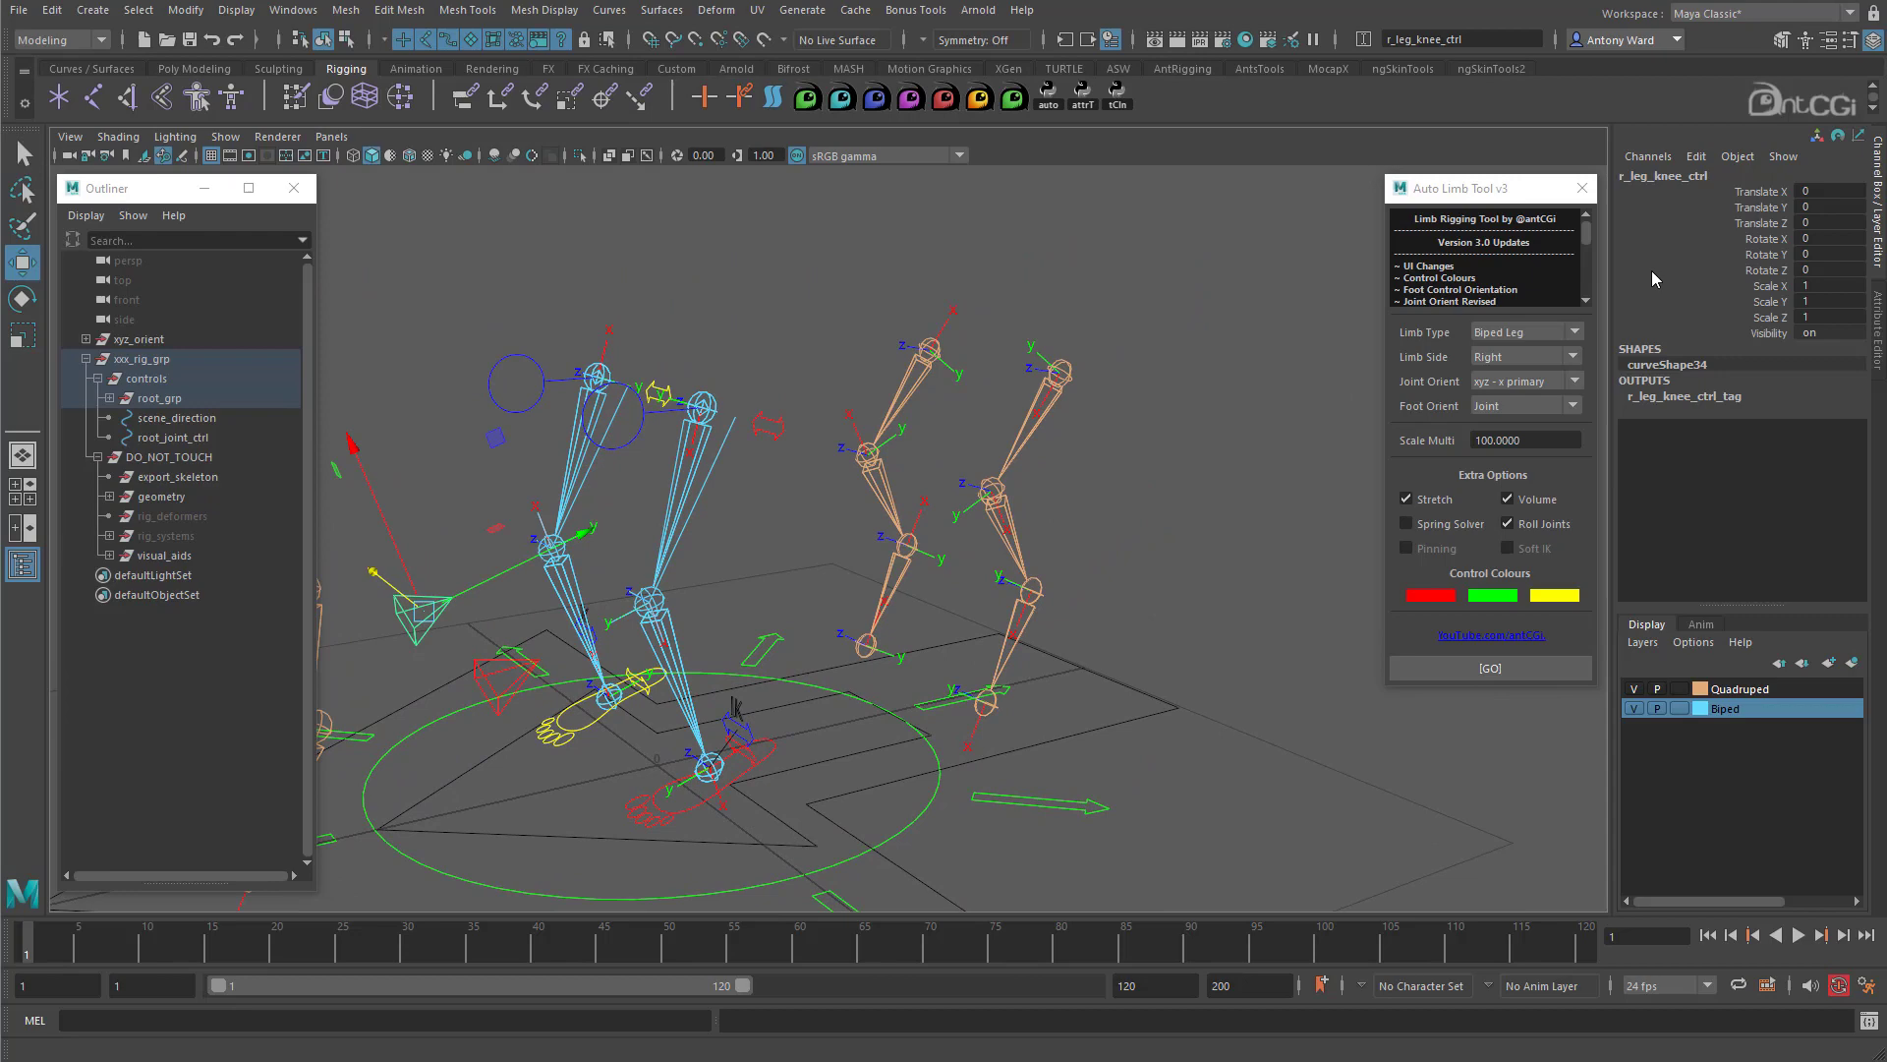
left_click(1530, 331)
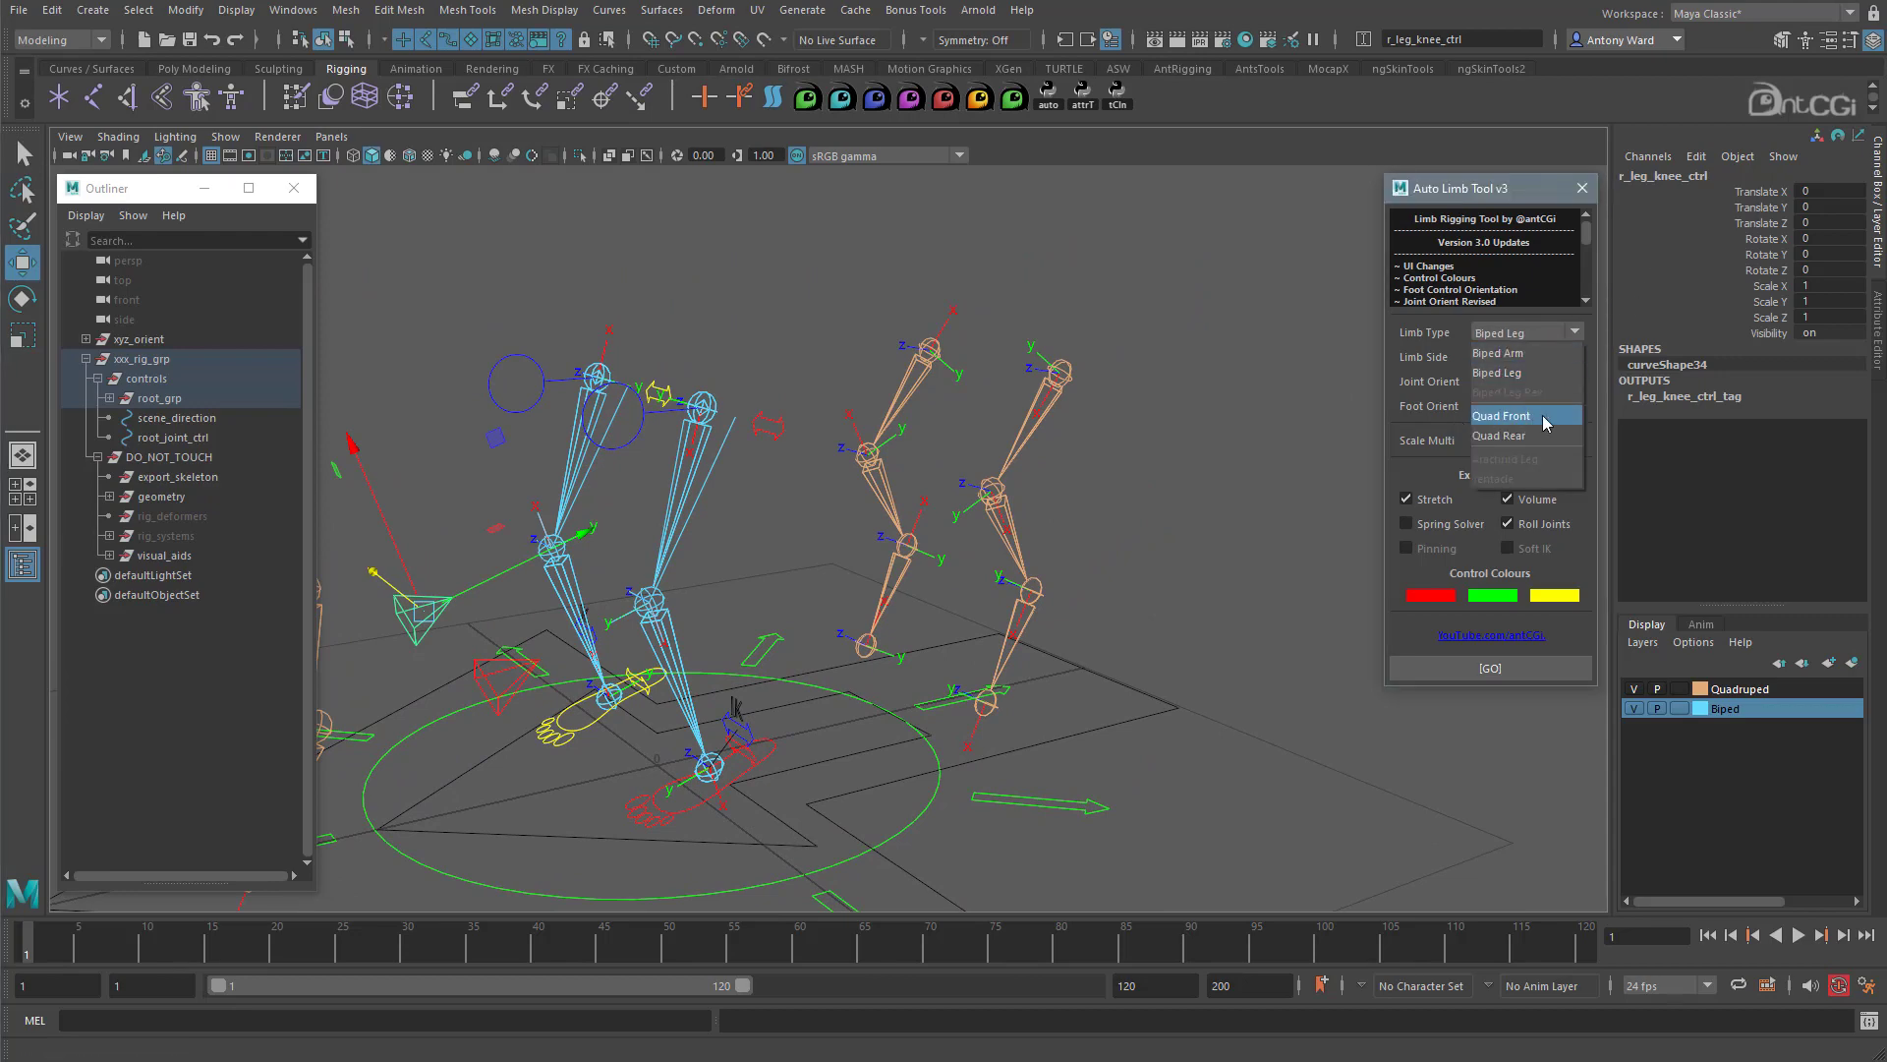
left_click(1542, 415)
left_click_drag(865, 511, 914, 475, "alt")
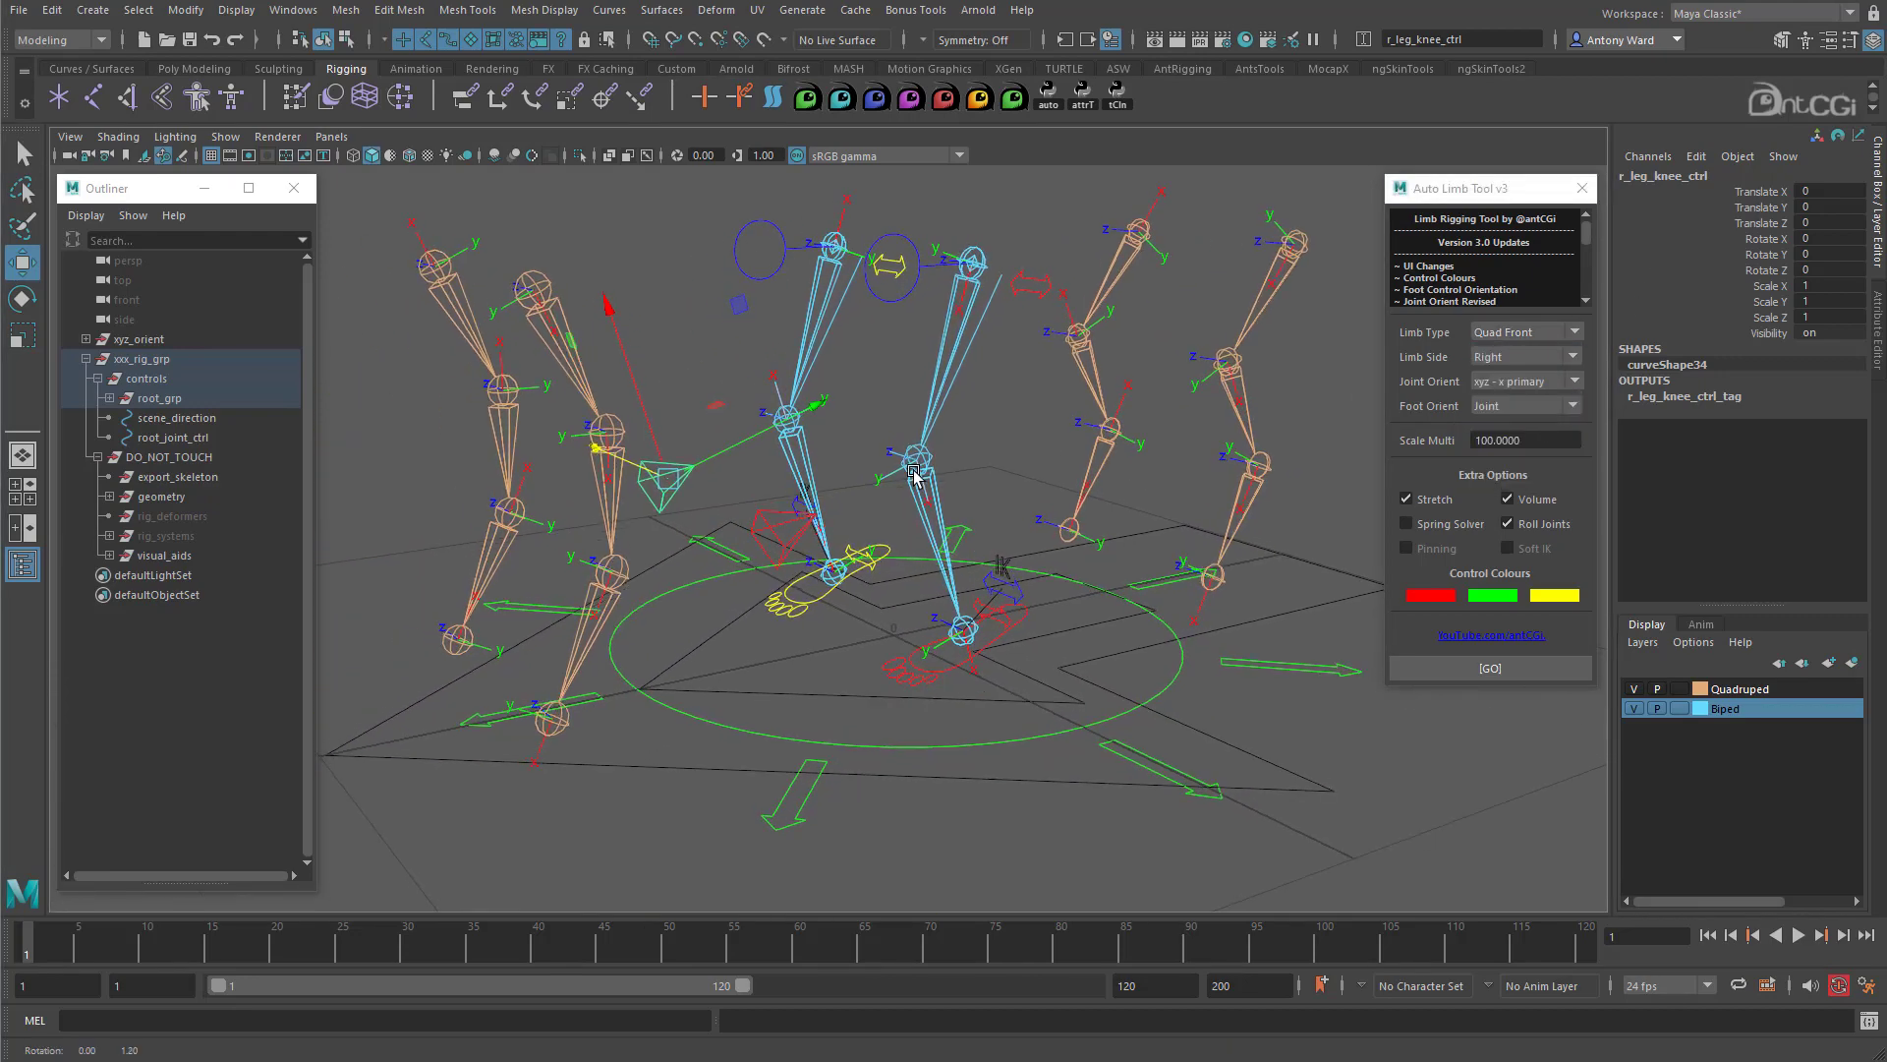
left_click(627, 508)
left_click(611, 505)
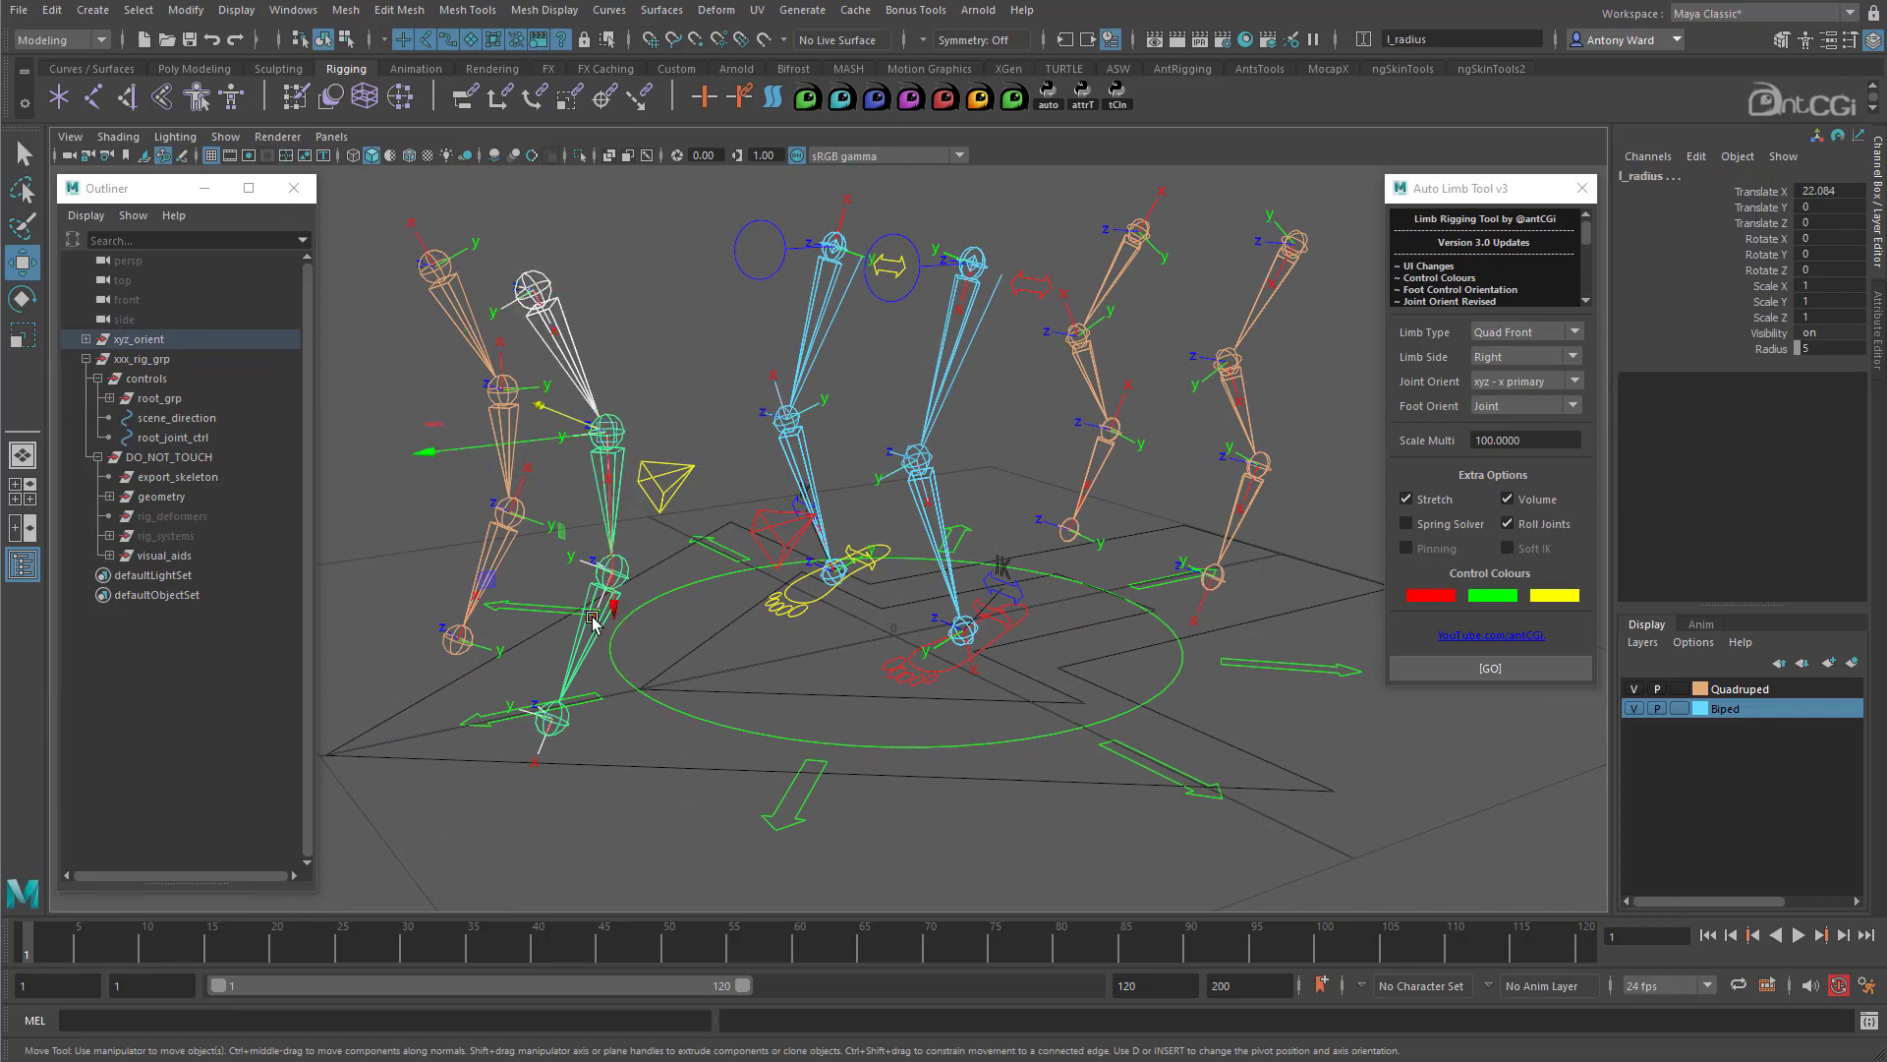
left_click(560, 723)
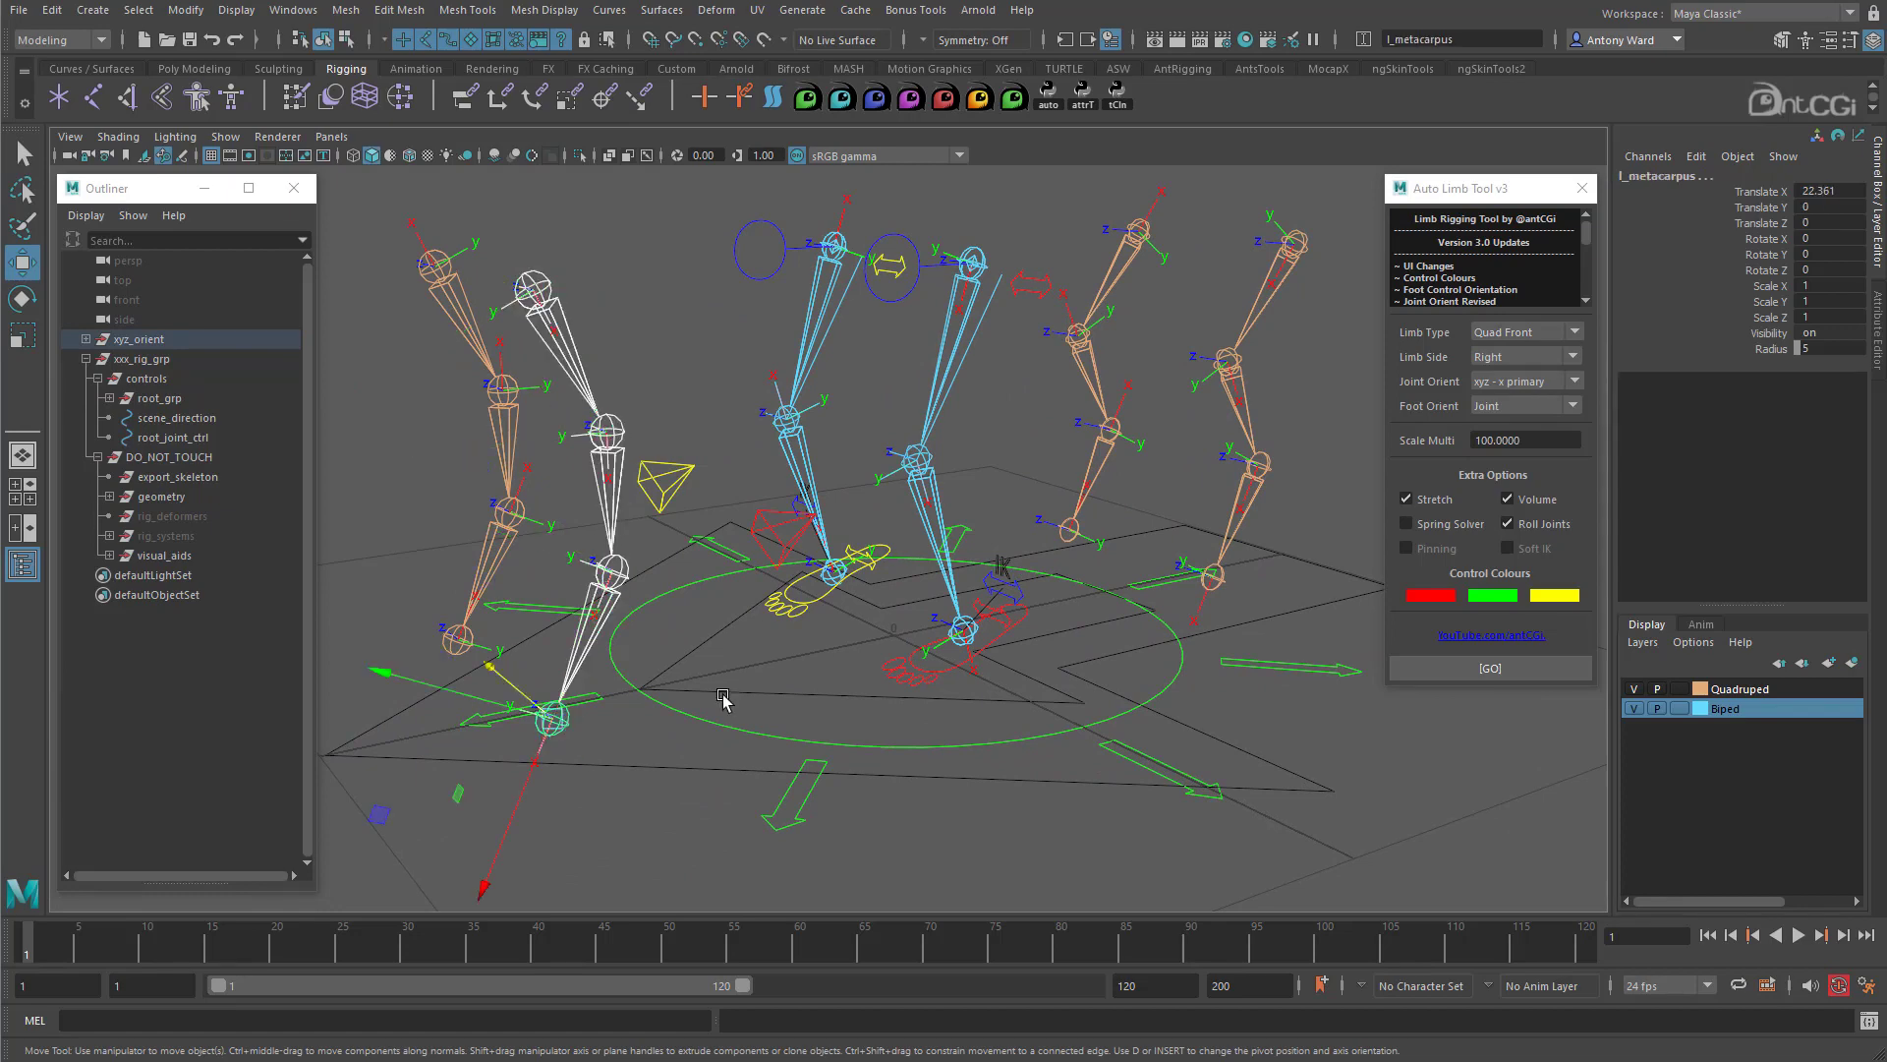
left_click_drag(560, 723, 835, 659, "alt")
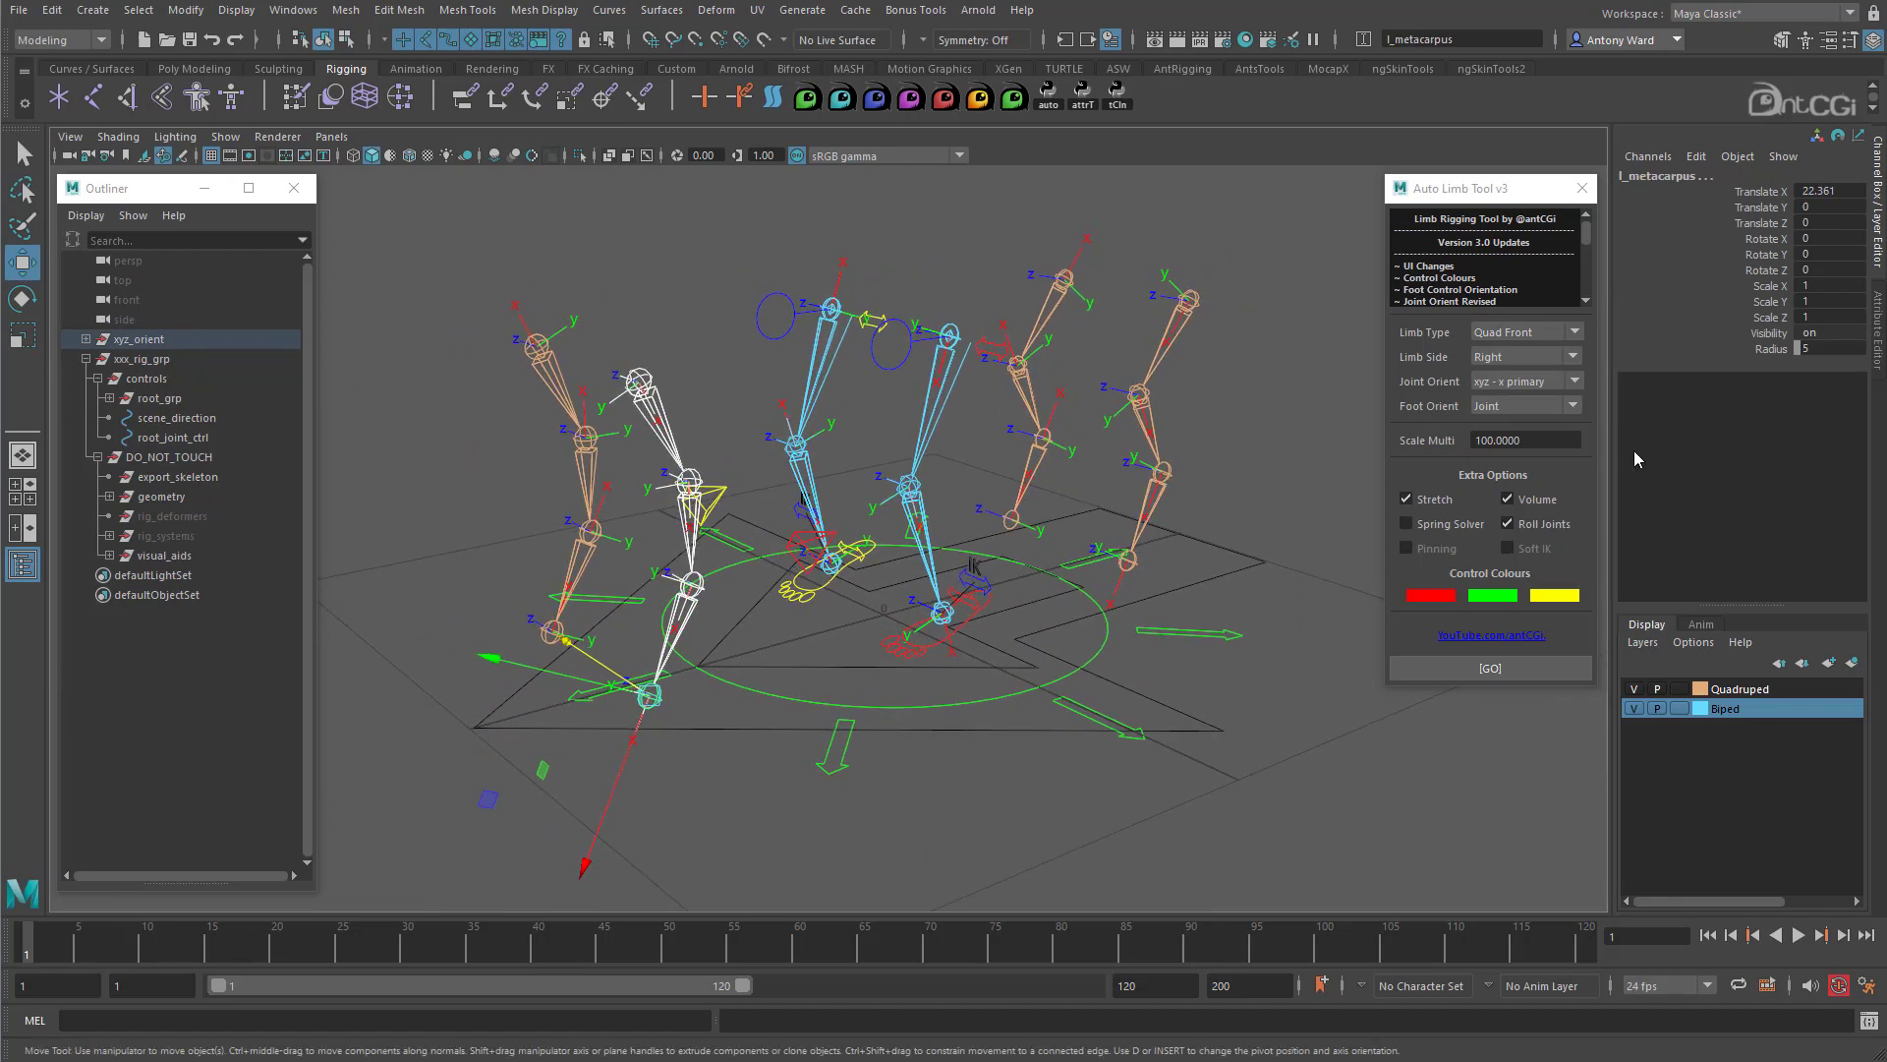
Step: Generate the left front leg rig with Limb Side set to Left and Foot Orient set to Floor
left_click(1523, 356)
left_click(1524, 377)
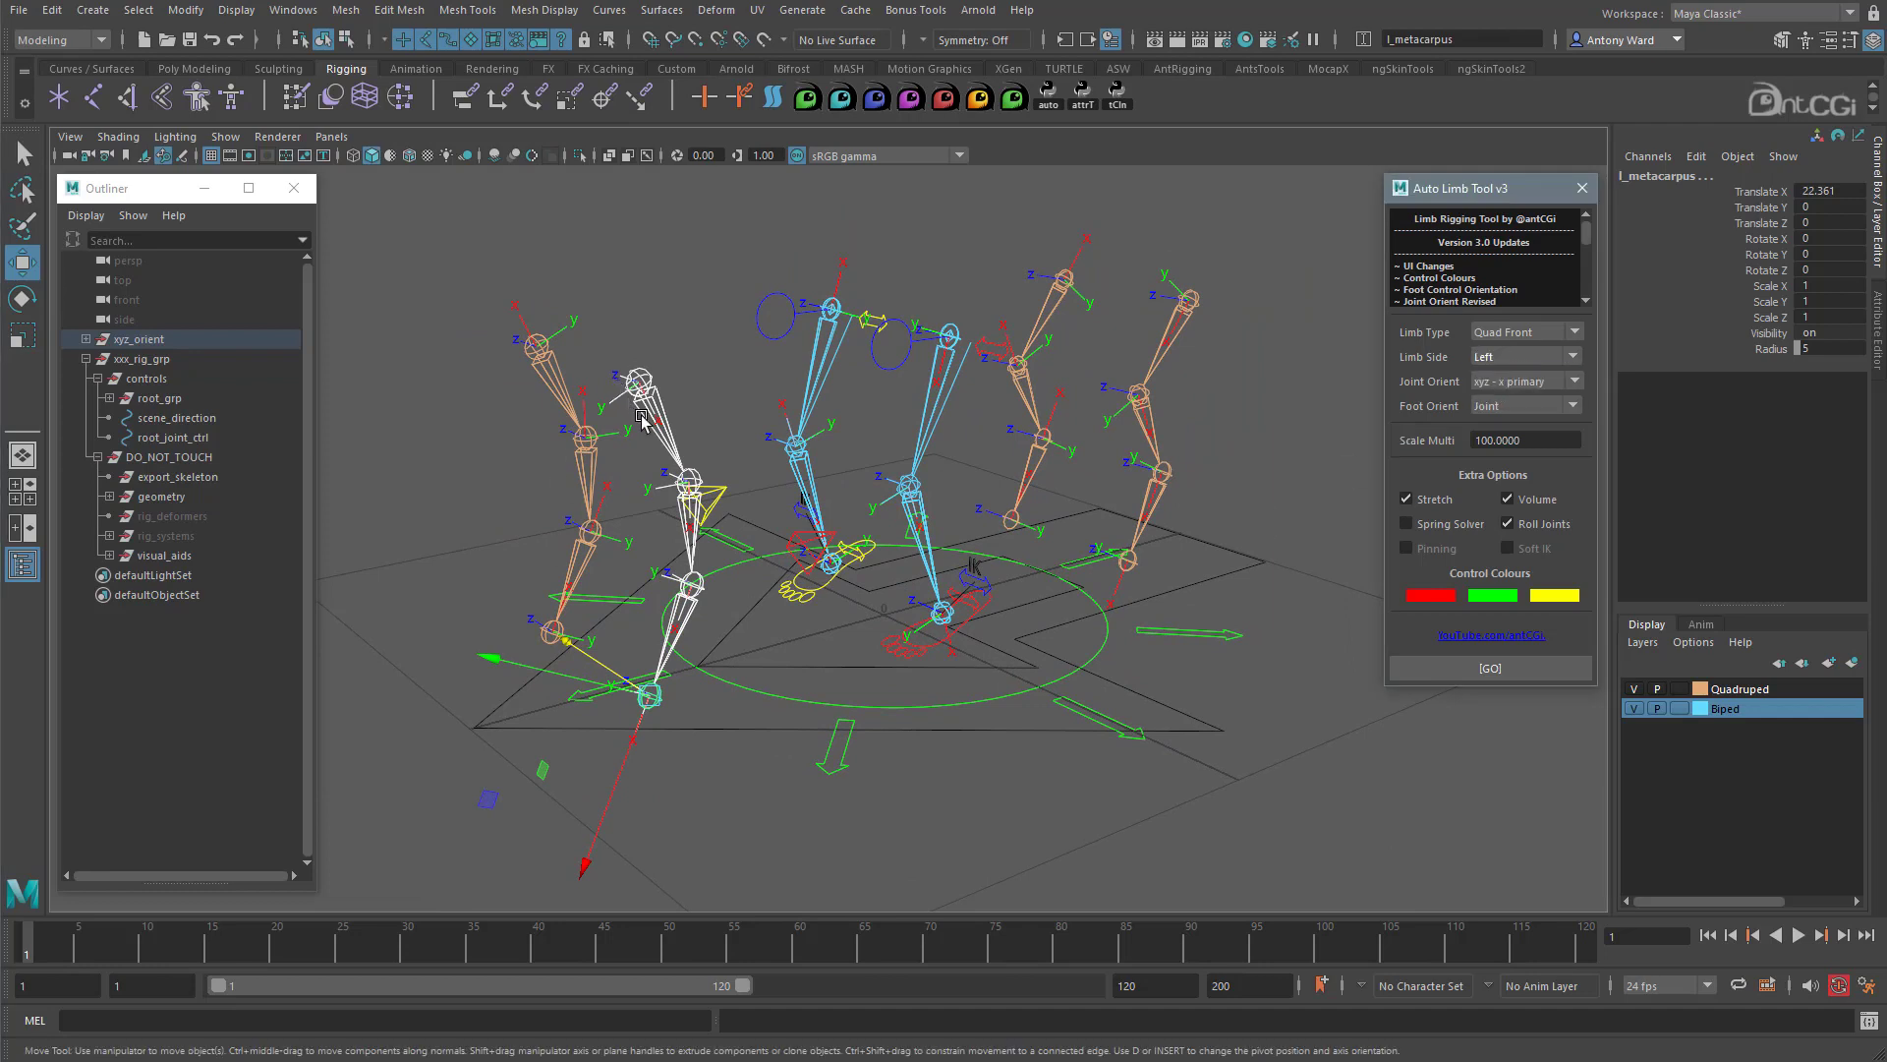
left_click(1498, 403)
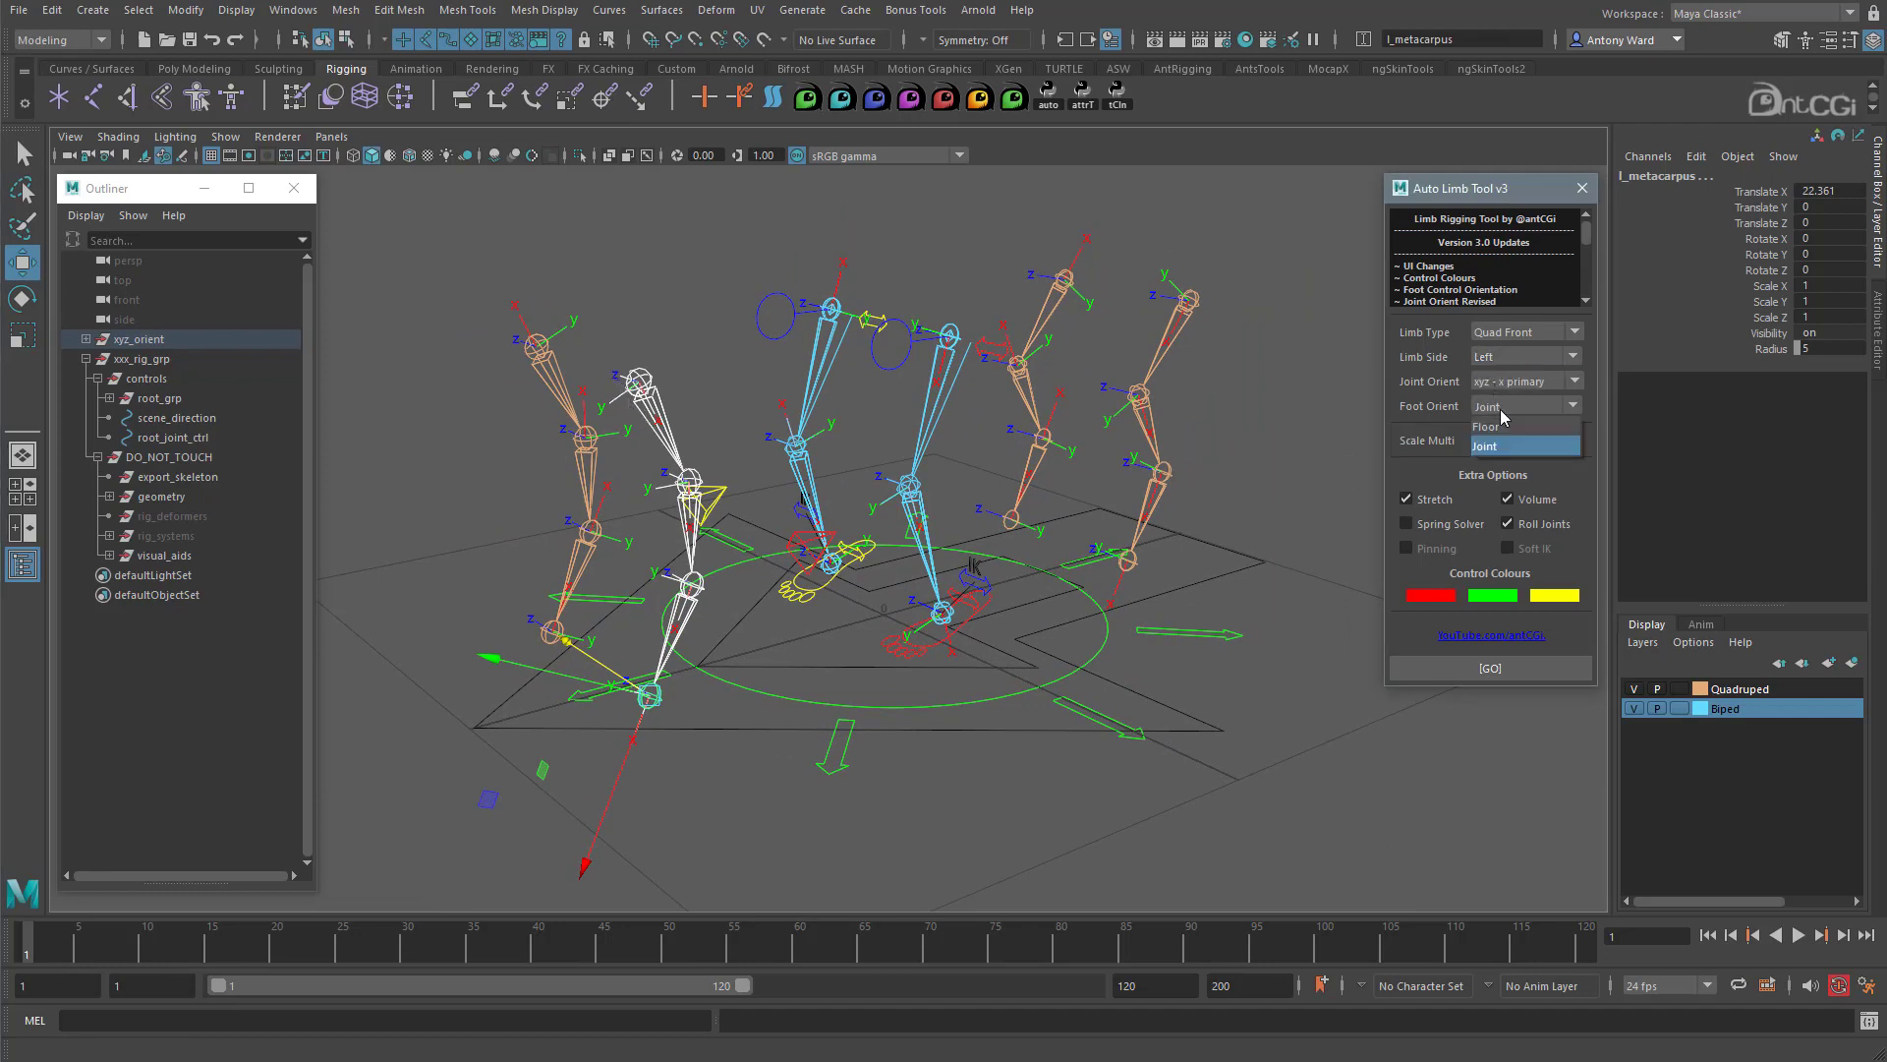
left_click(1494, 426)
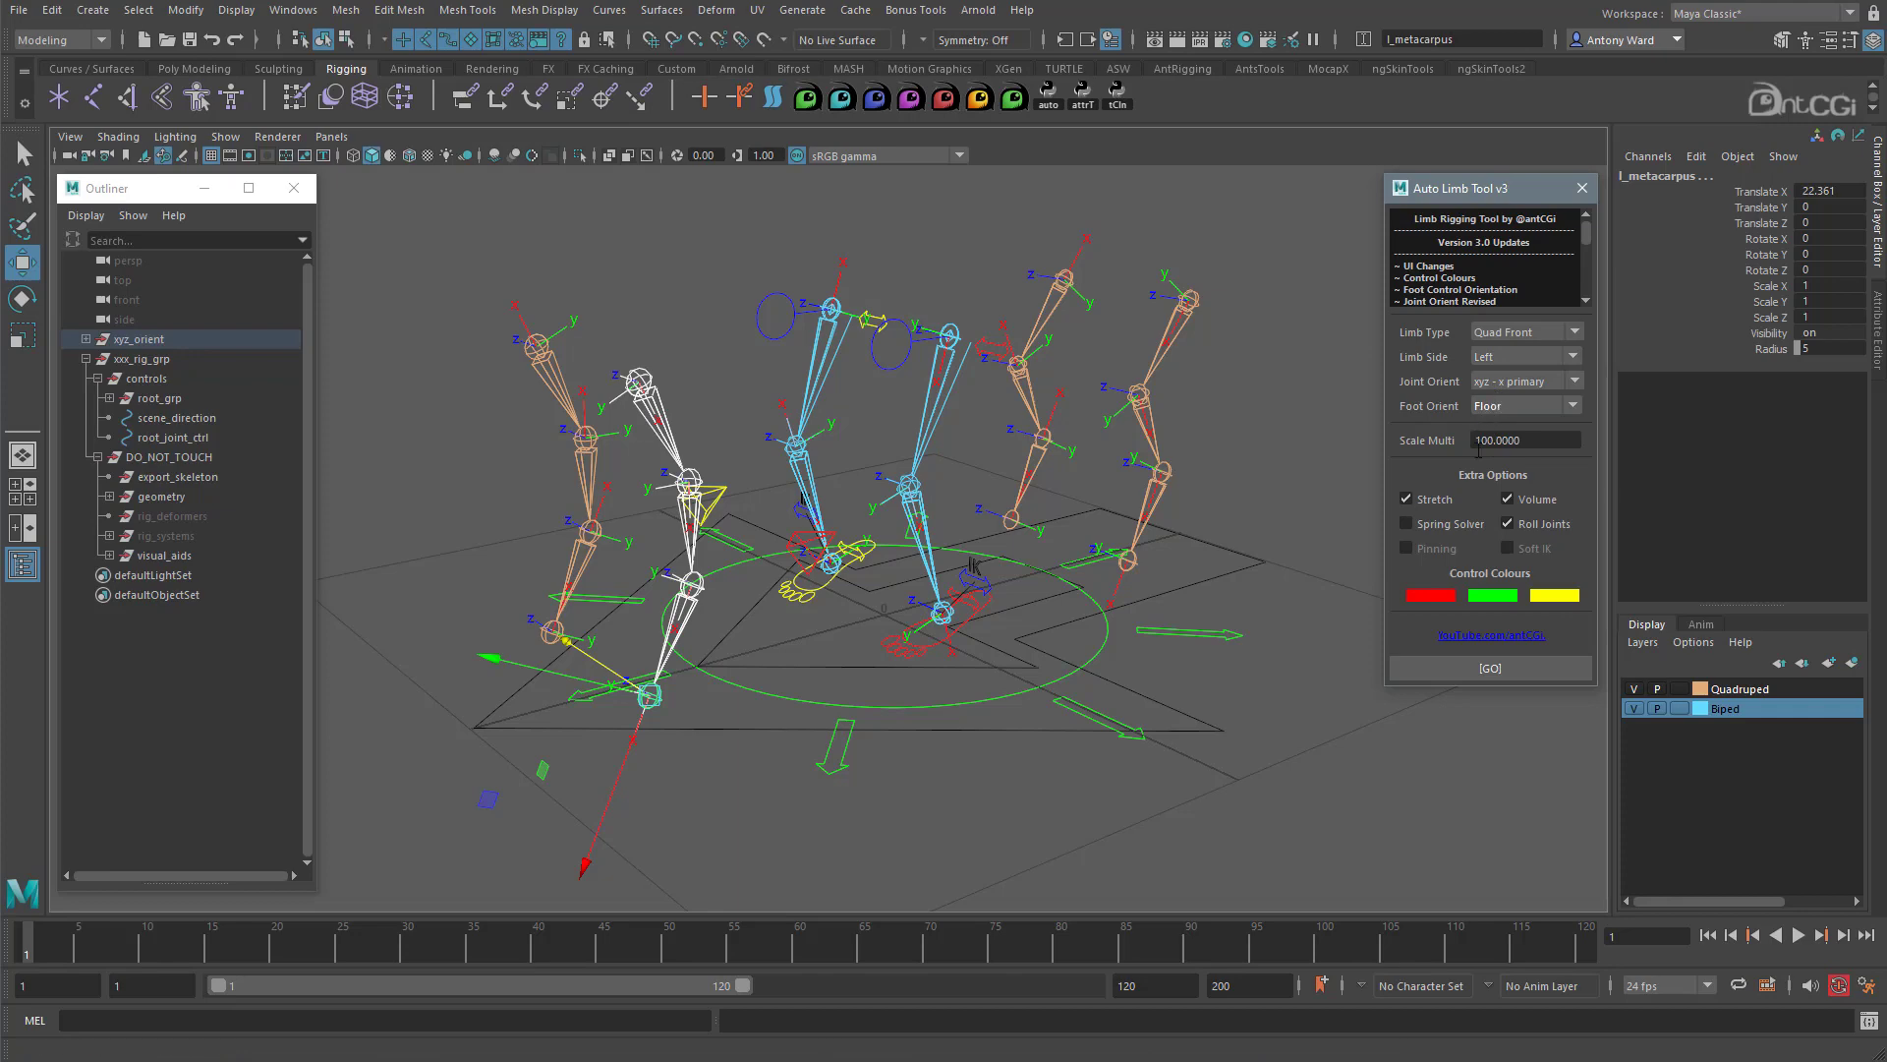
left_click(1484, 669)
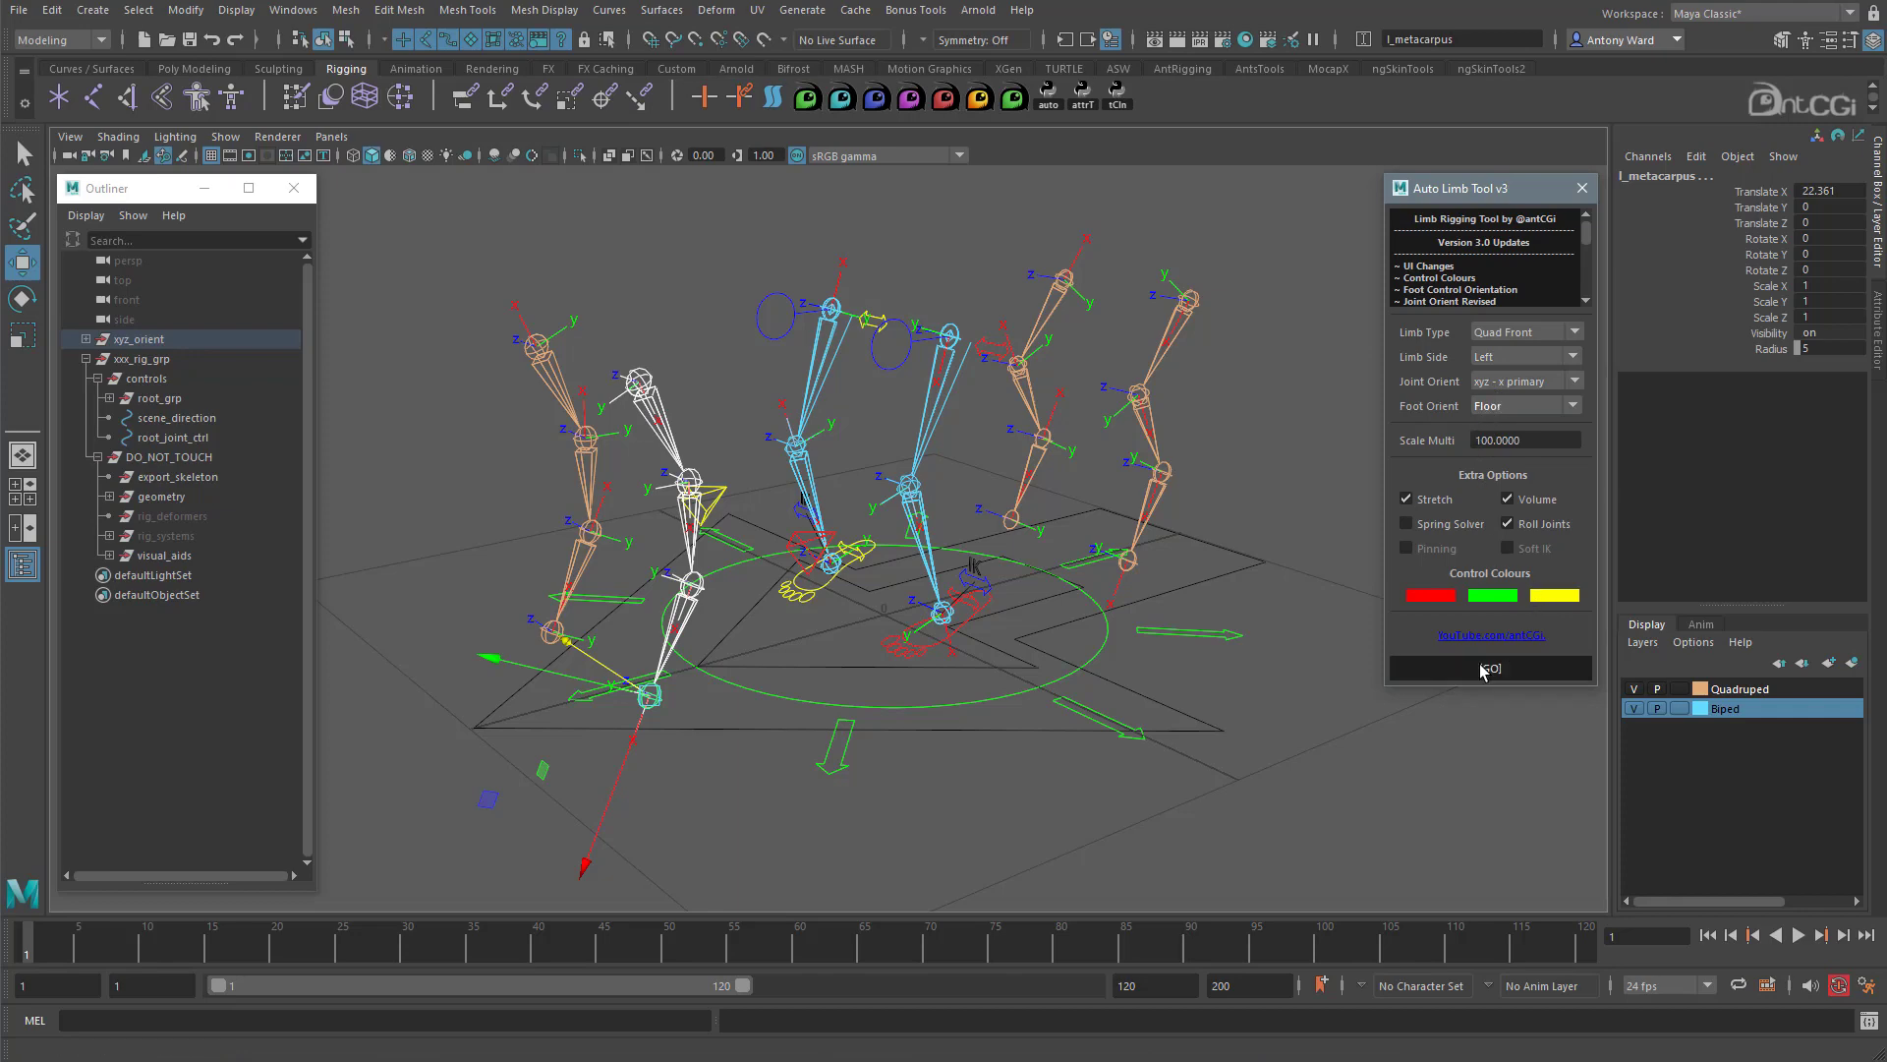
Step: Test moving the left front leg rig's controls from several angles, and undo the moves
left_click(672, 745)
left_click_drag(625, 757, 546, 739, "alt")
left_click_drag(595, 653, 575, 552)
left_click(675, 546)
key("ctrl+z")
left_click_drag(721, 636, 881, 620, "alt")
key("ctrl+z")
left_click_drag(853, 739, 801, 716, "alt")
left_click(777, 707)
key("ctrl+z")
Step: Select the right front leg joints from r_humerus to r_metacarpus and generate the Quad Front rig with Limb Side set to Right
left_click(798, 341)
left_click_drag(799, 417, 766, 396, "alt")
left_click_drag(694, 295, 623, 354)
left_click(583, 329)
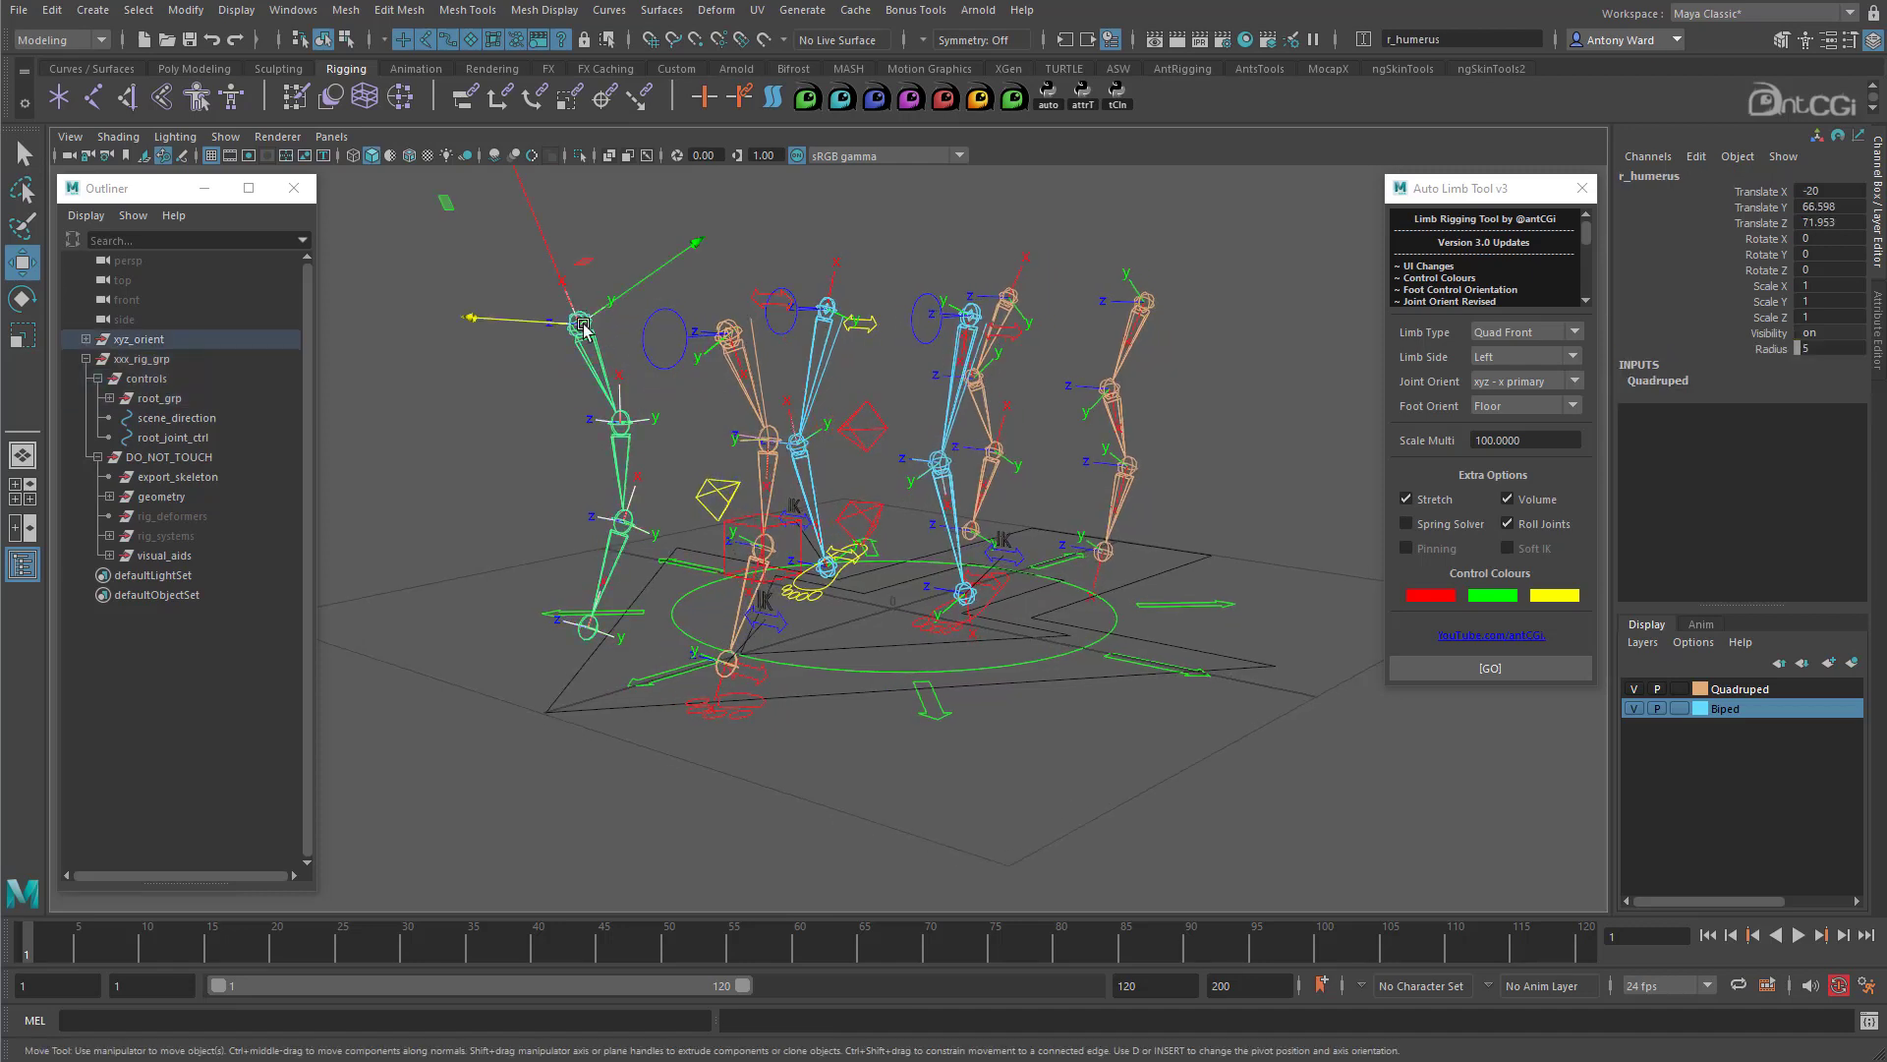
left_click(627, 440)
left_click(620, 538)
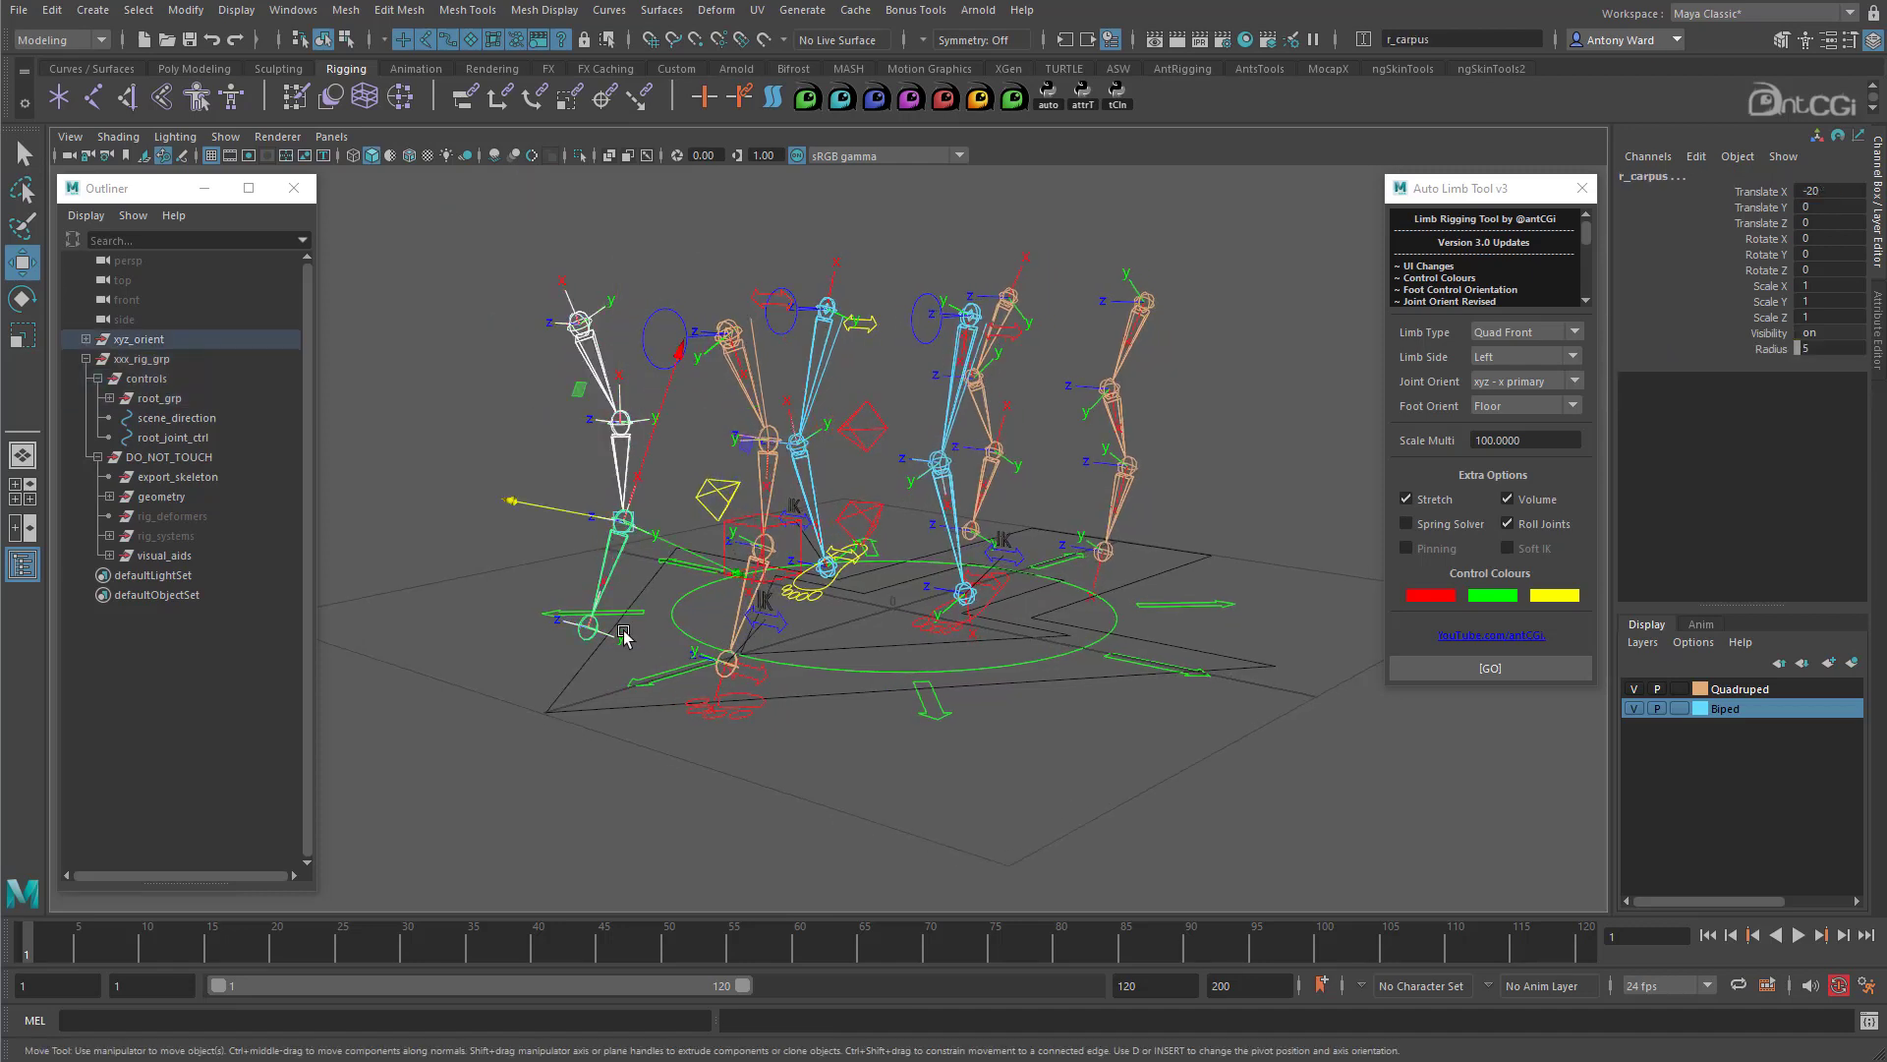
left_click(592, 632)
left_click(1512, 358)
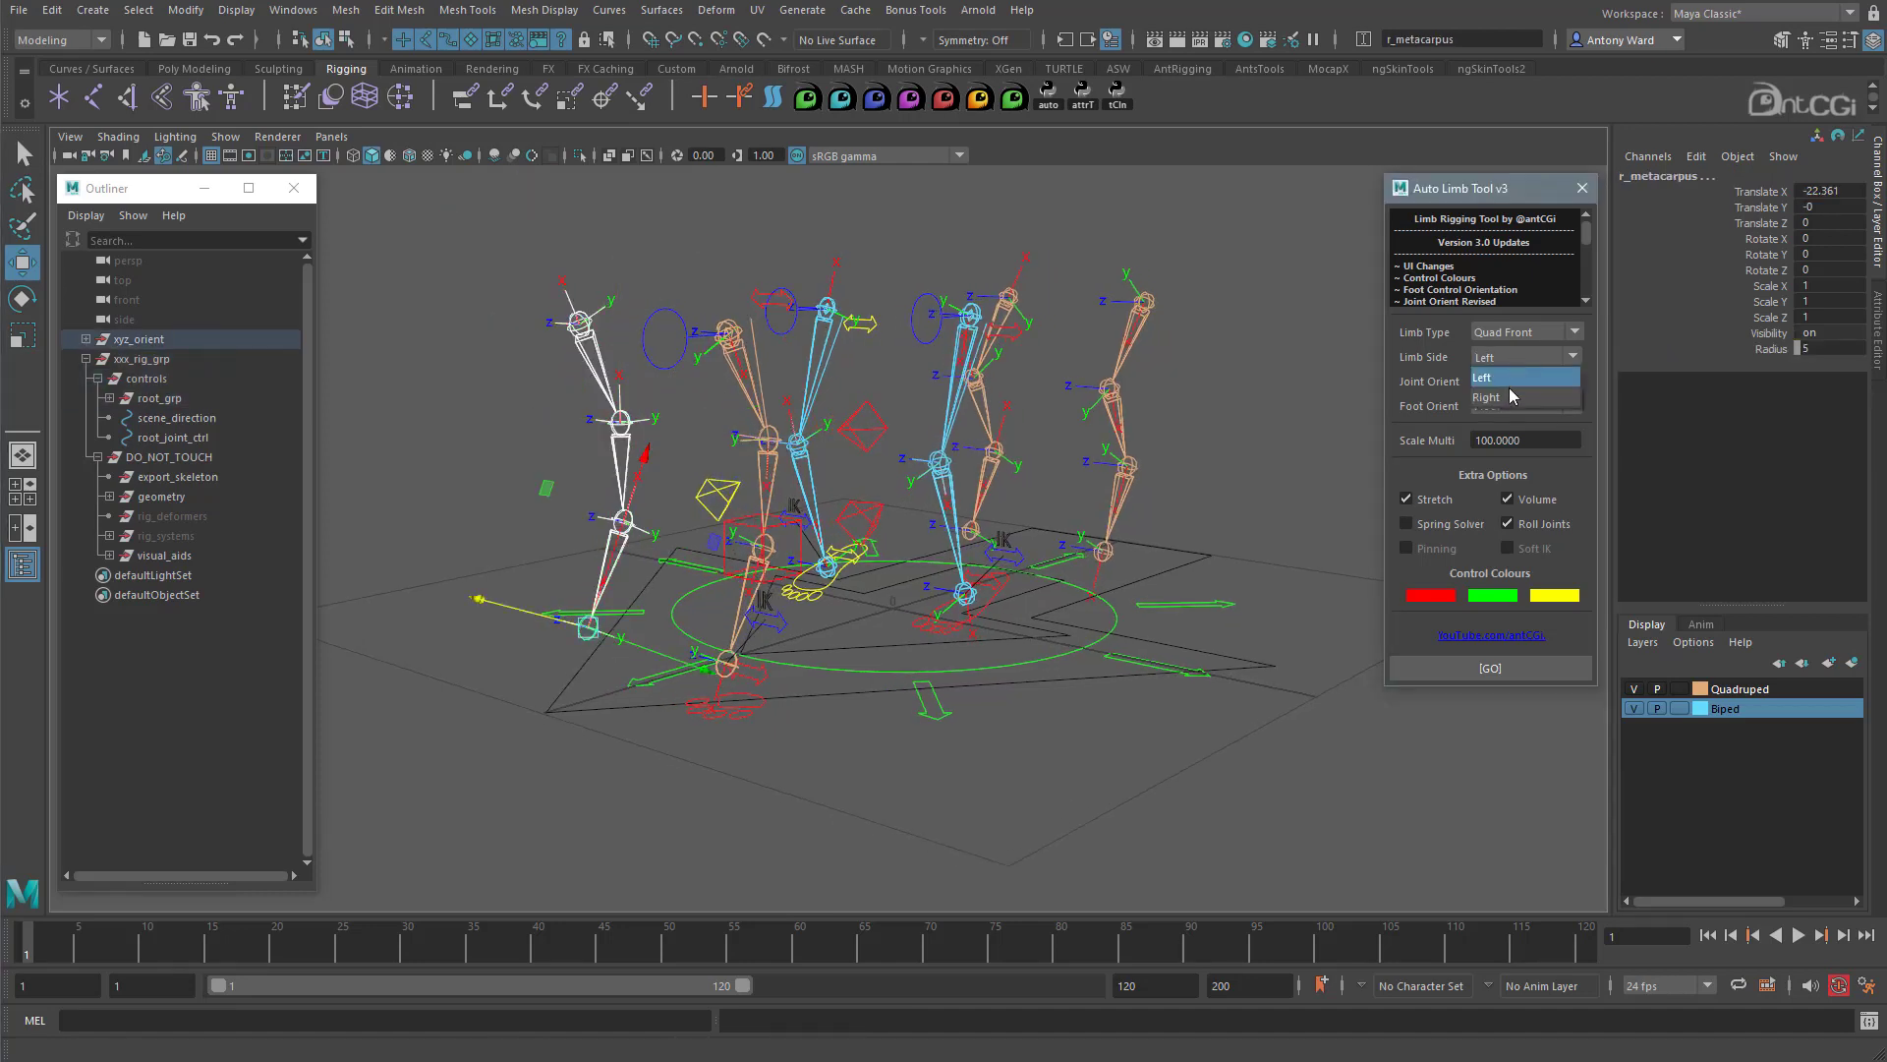
left_click(1508, 387)
left_click(1490, 668)
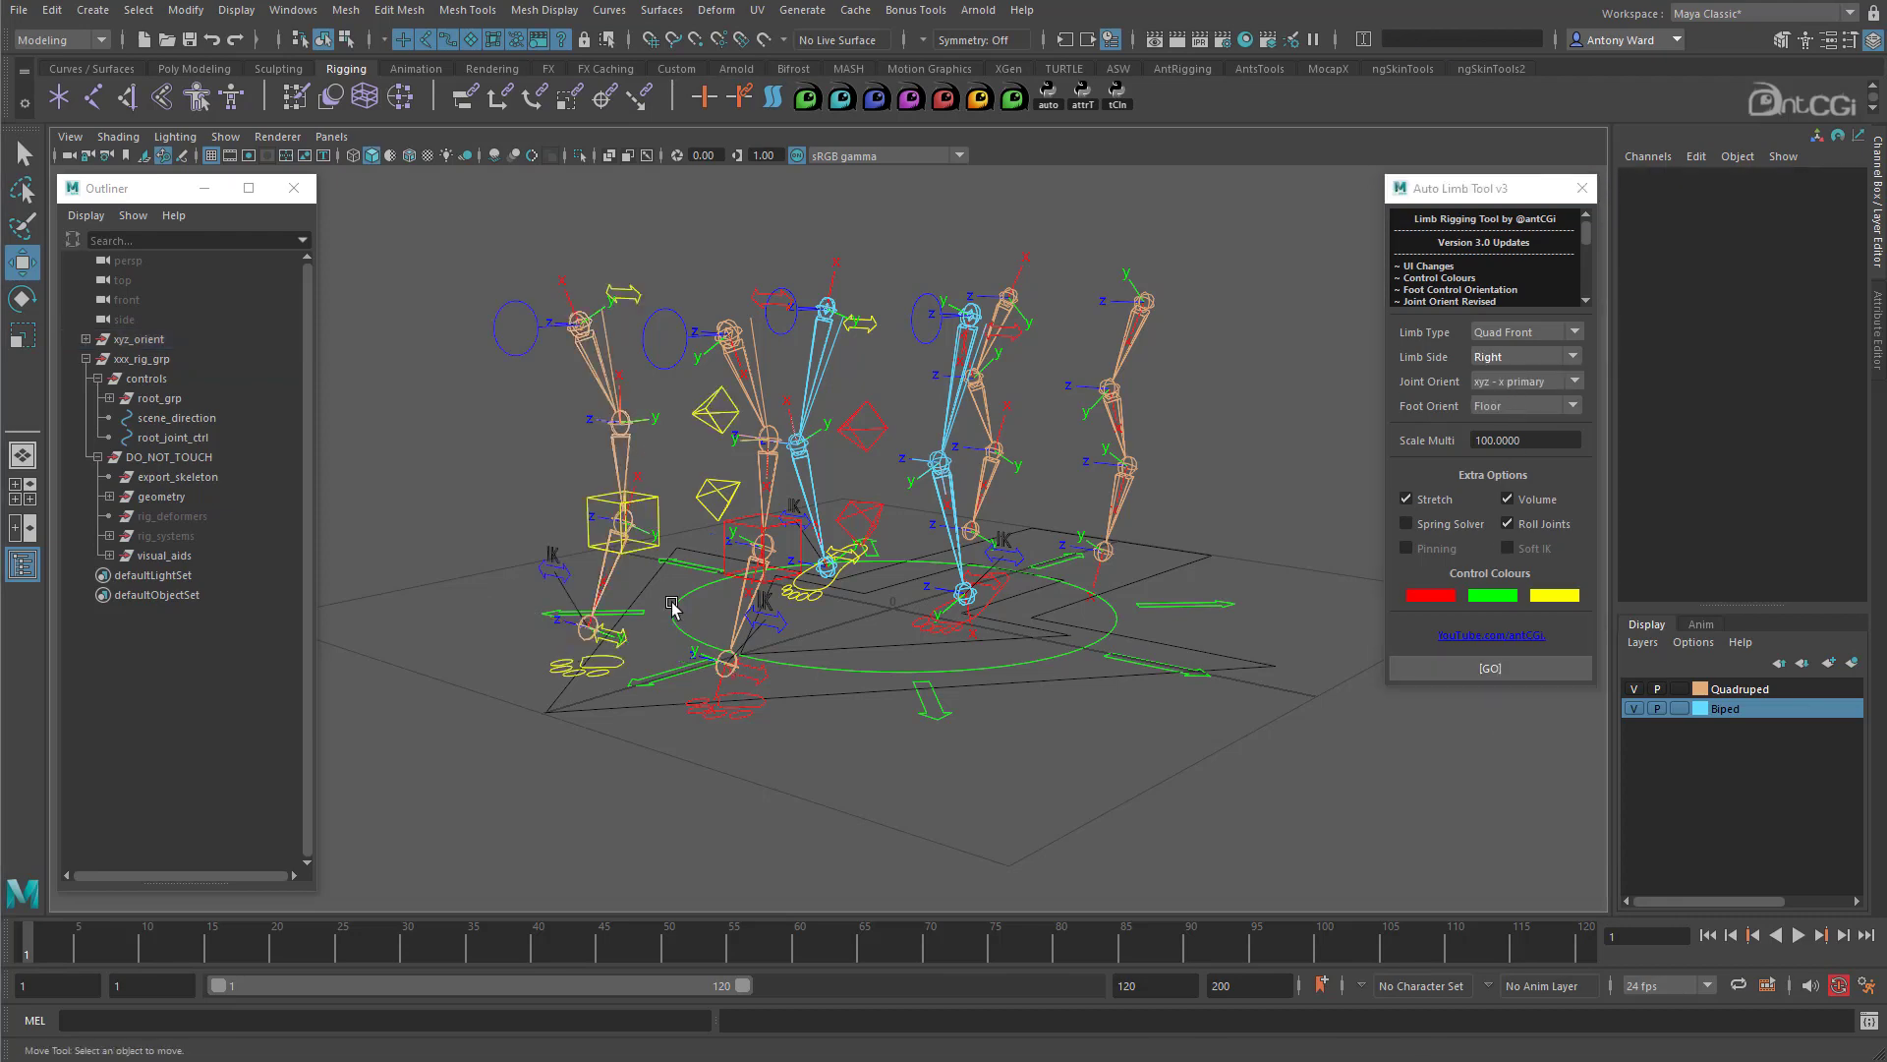
Step: Select the left rear leg joints from l_femur to l_metatarsus and generate the rig as Quad Rear with Limb Side set to Left
left_click_drag(559, 664, 1121, 523, "alt")
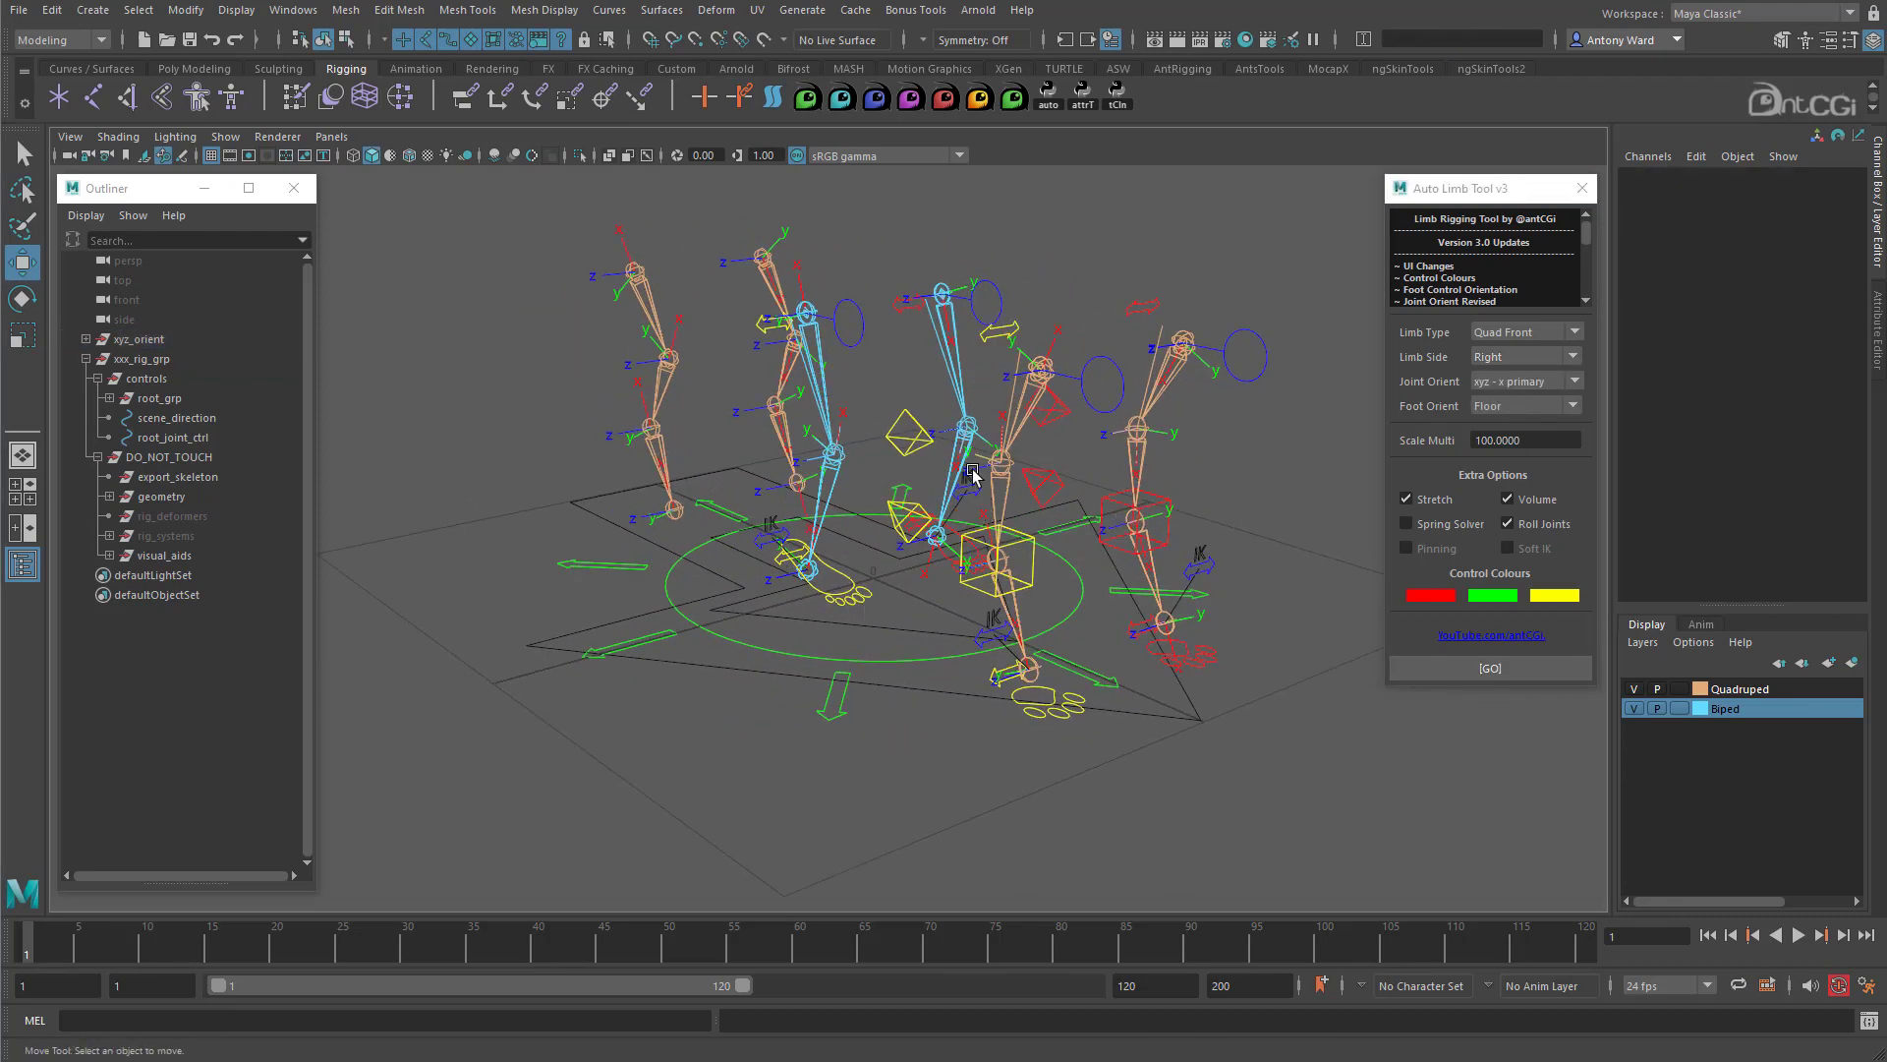
left_click_drag(974, 473, 872, 533, "alt")
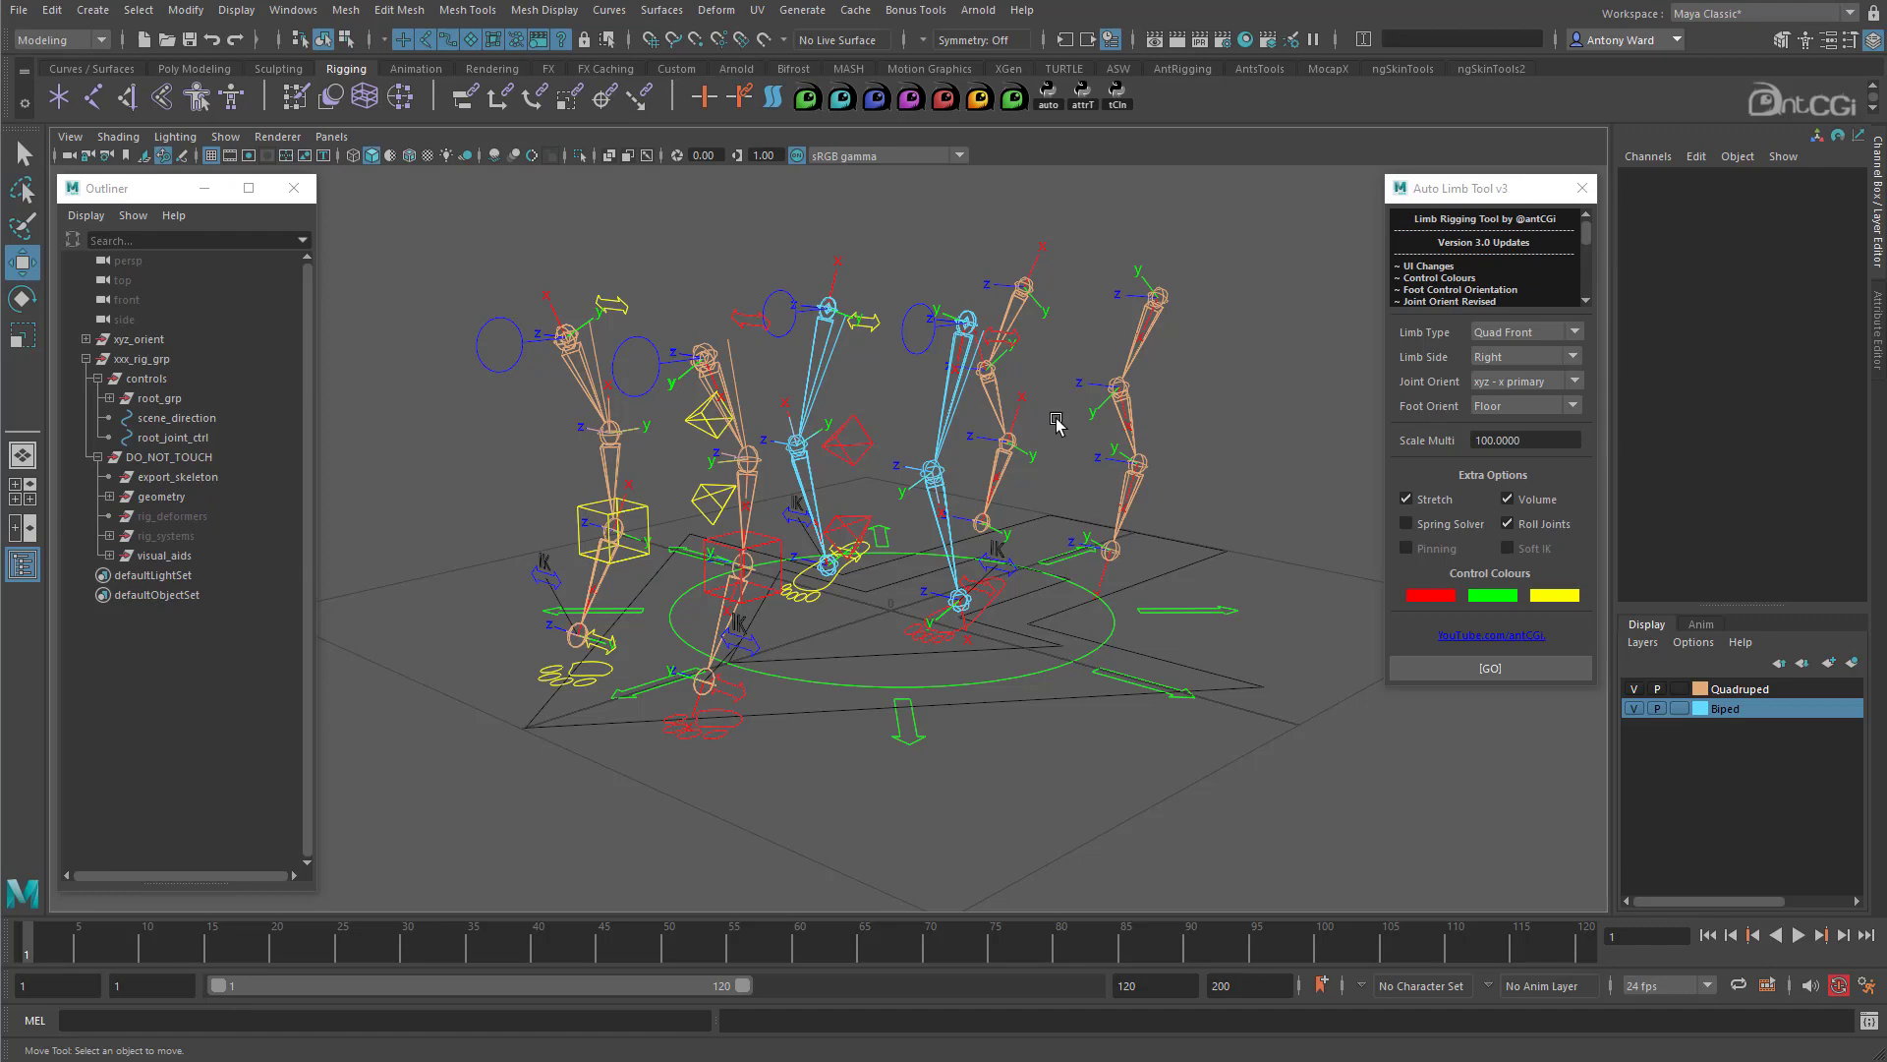
scroll(1070, 413, "up", 5)
left_click(1052, 393)
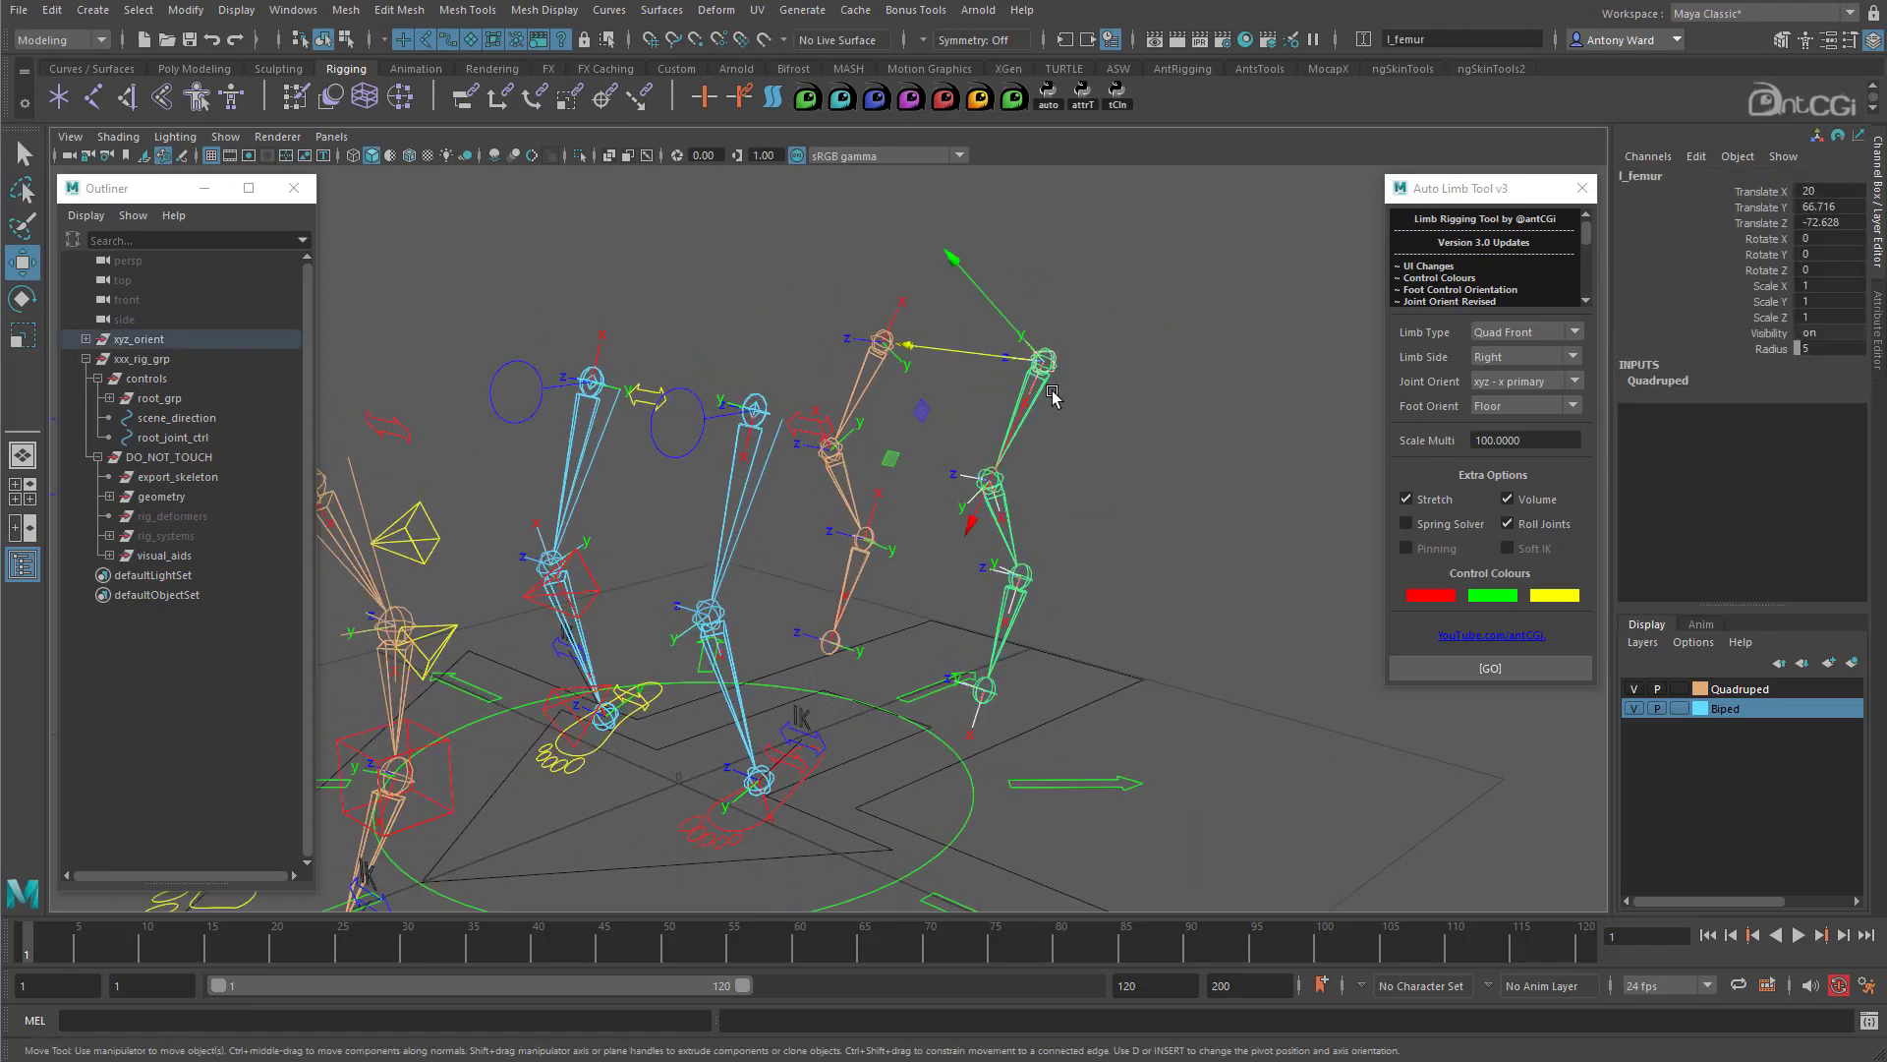
left_click(1010, 518)
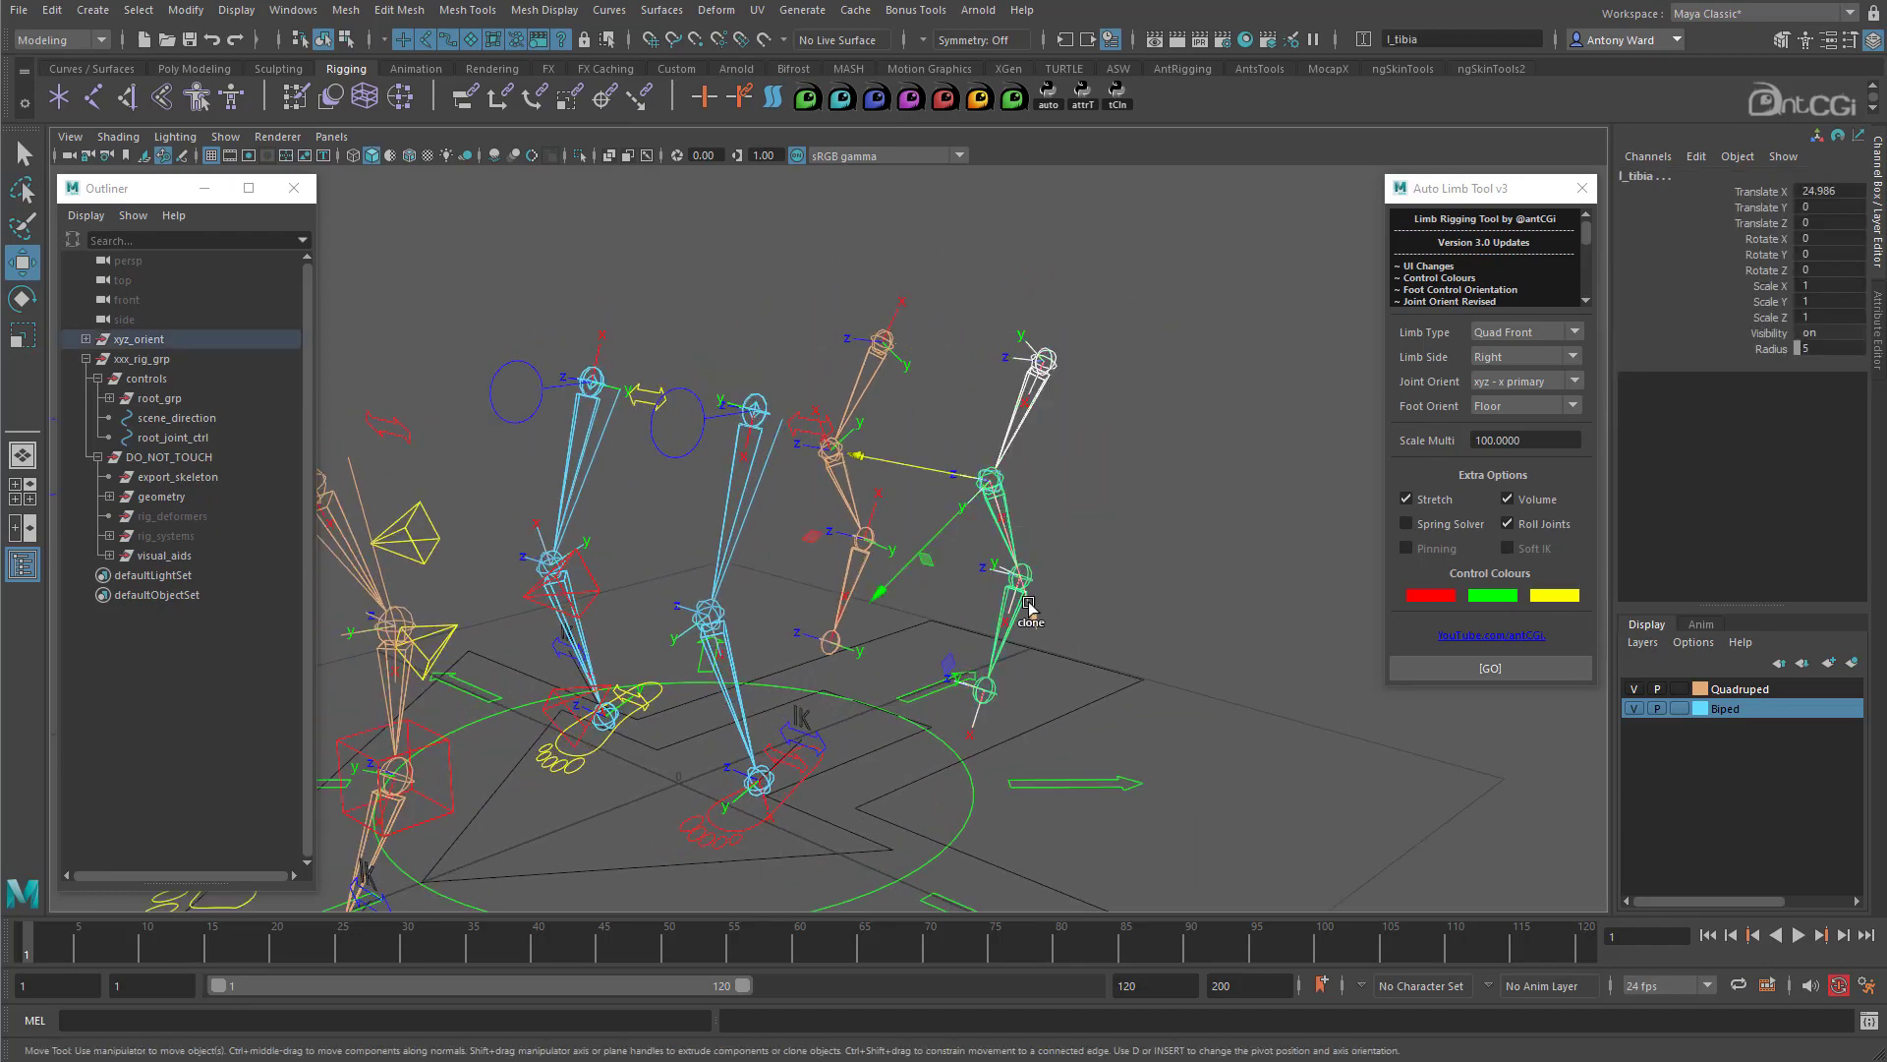
left_click(986, 691)
left_click(1516, 335)
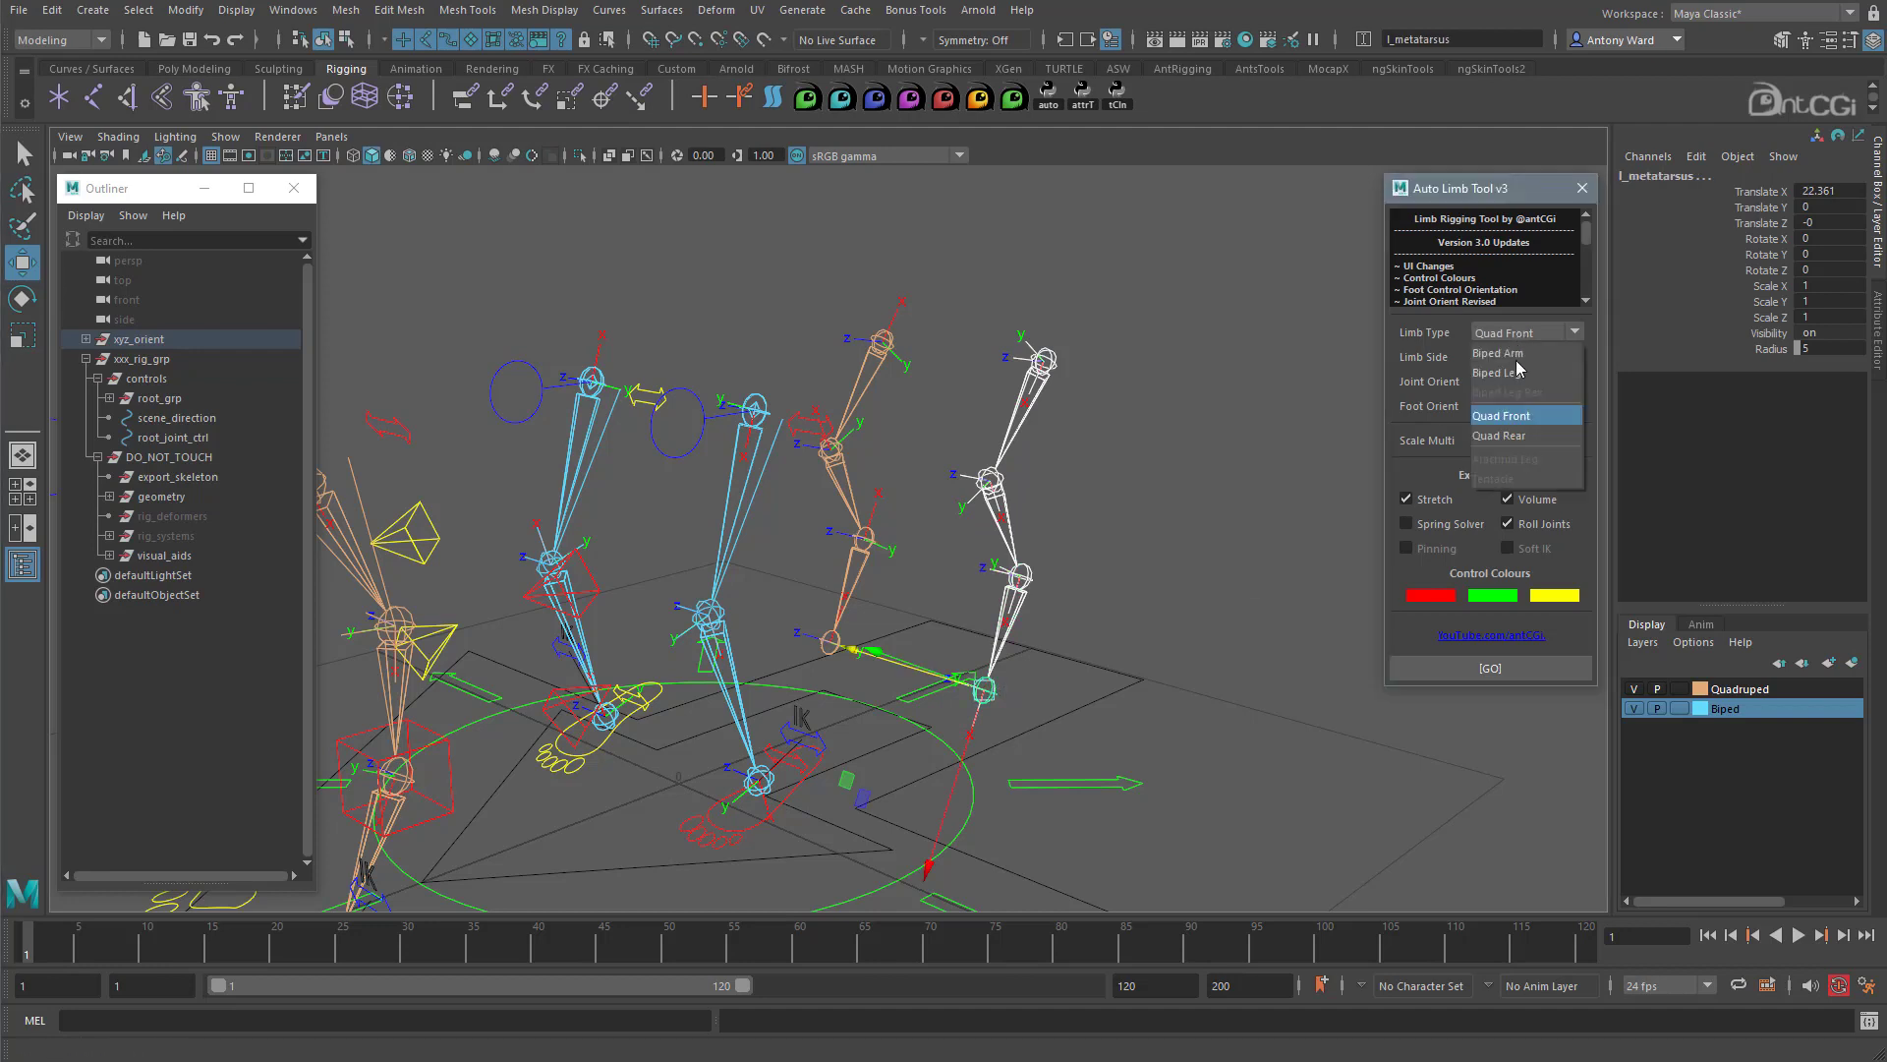
left_click(1511, 436)
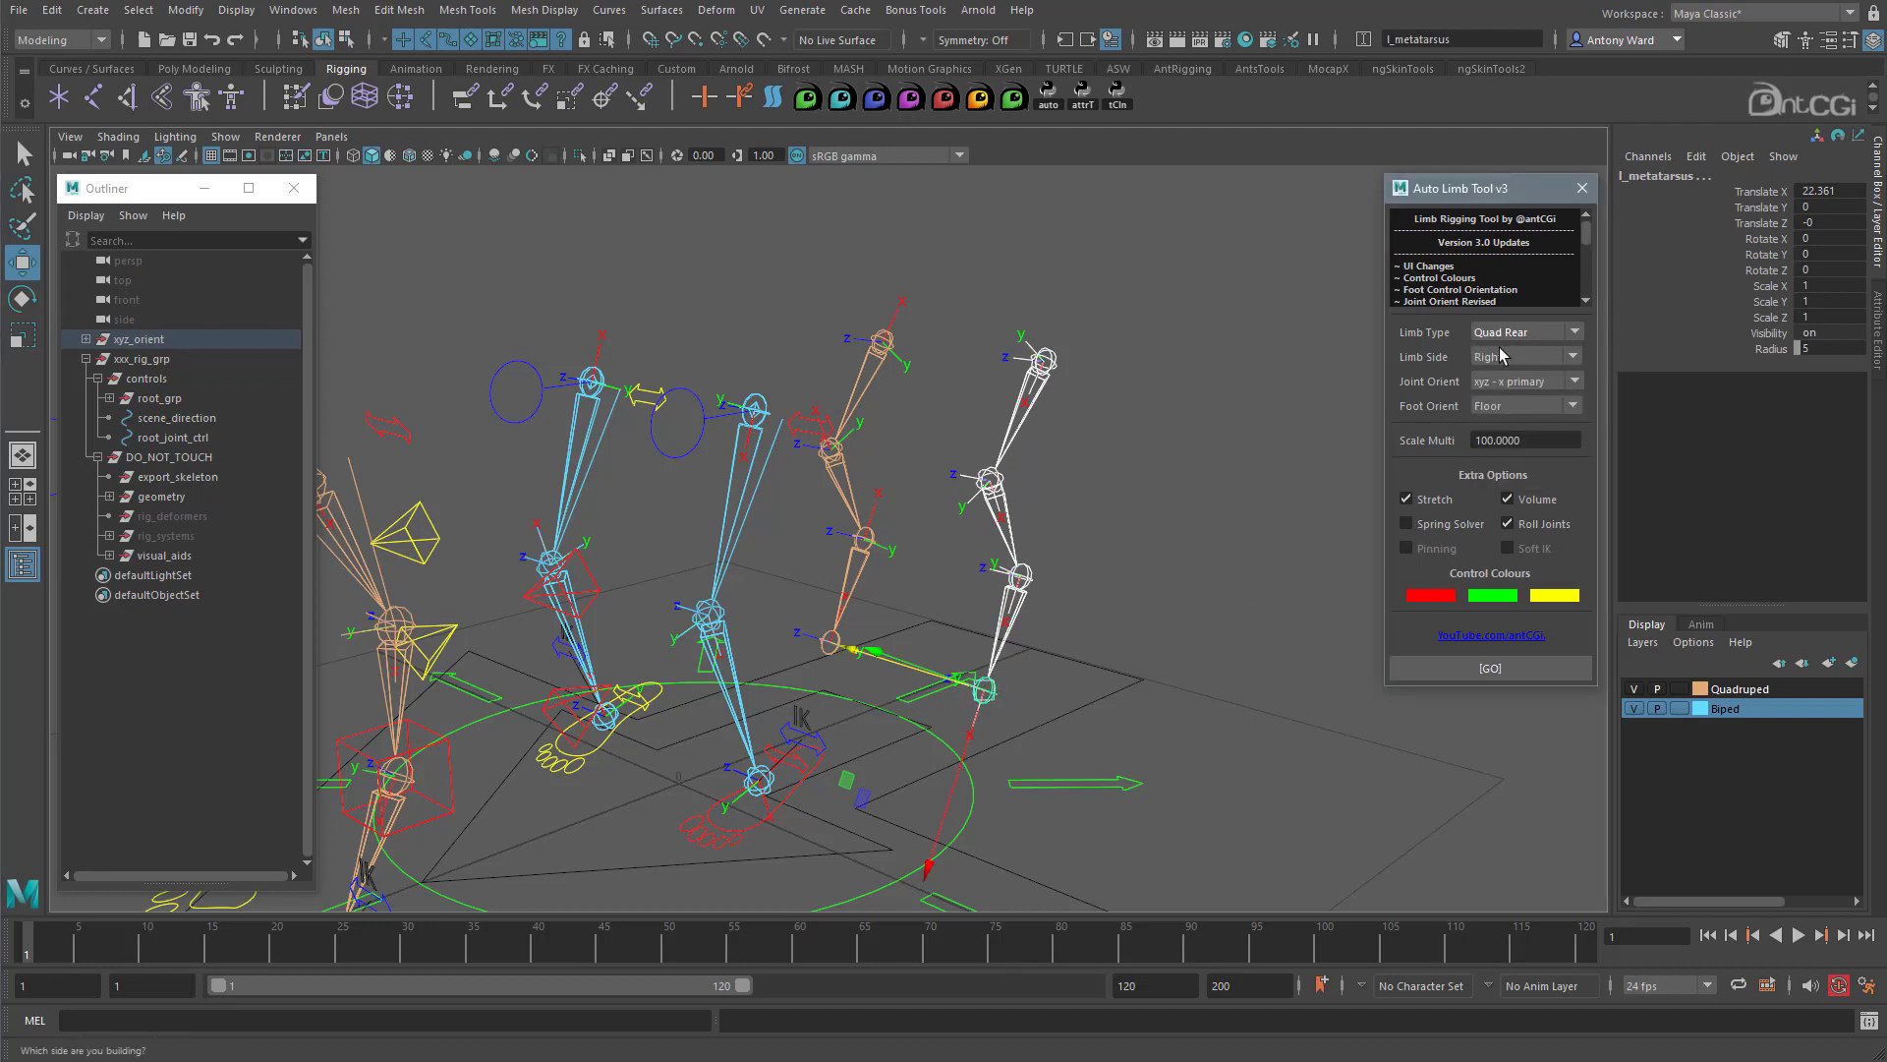
left_click_drag(1091, 637, 1070, 635, "alt")
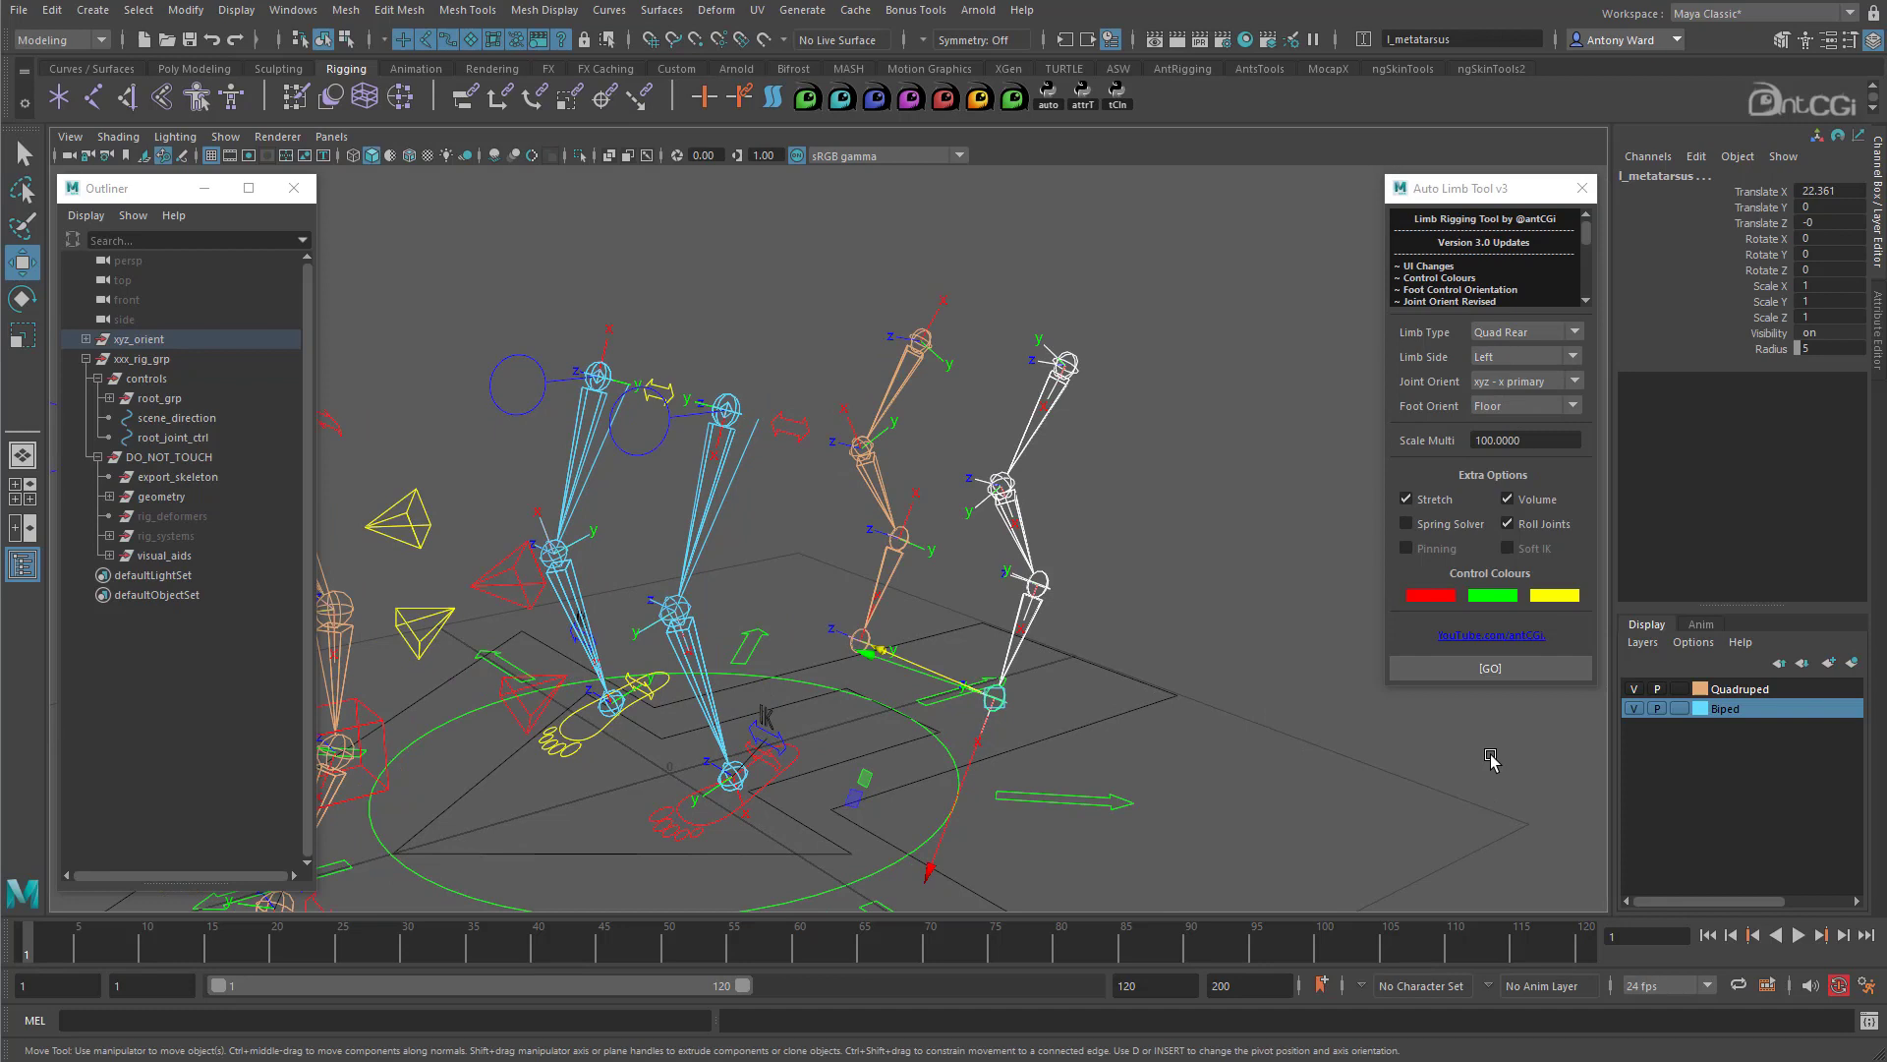
left_click(1520, 674)
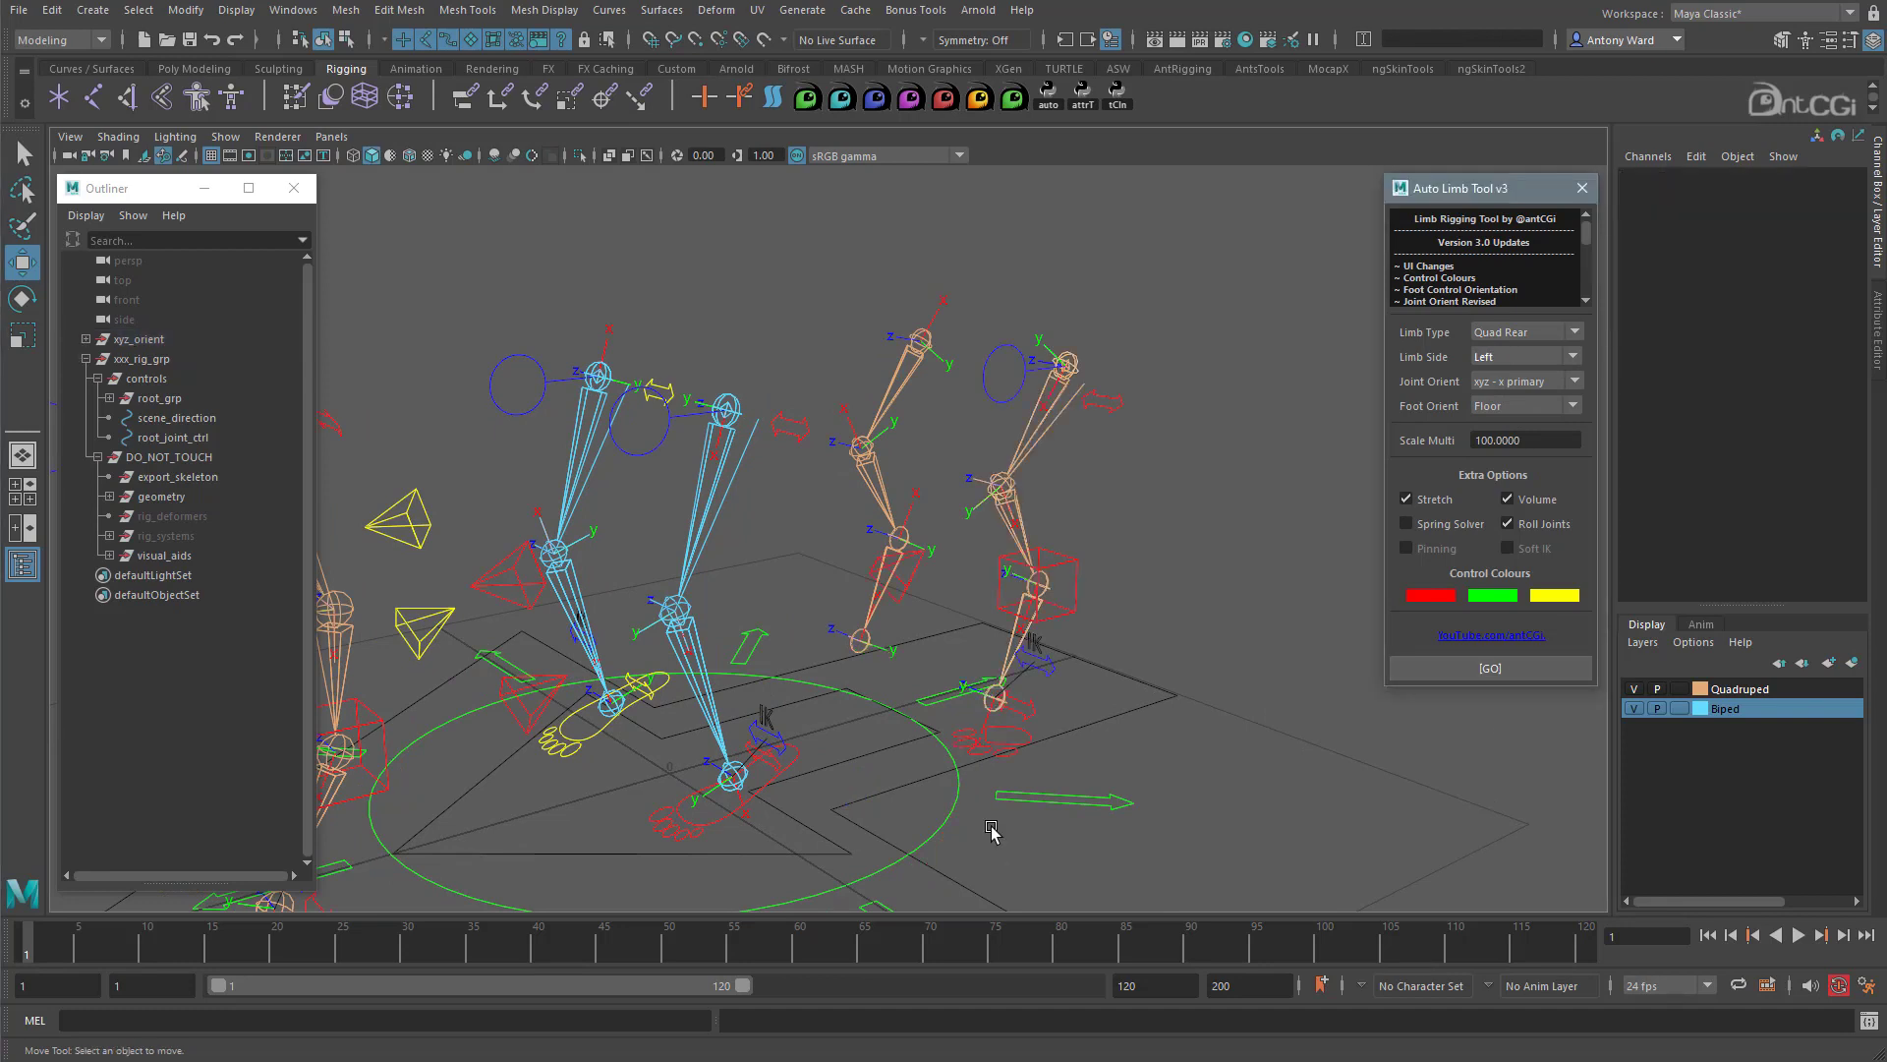
Step: Select the right rear leg joints from the femur to r_metatarsus and generate the Quad Rear rig with Limb Side set to Right
left_click(915, 345)
left_click(871, 457)
left_click_drag(1250, 610, 1075, 601, "alt")
left_click(1091, 591)
left_click_drag(1193, 702, 1131, 706, "alt")
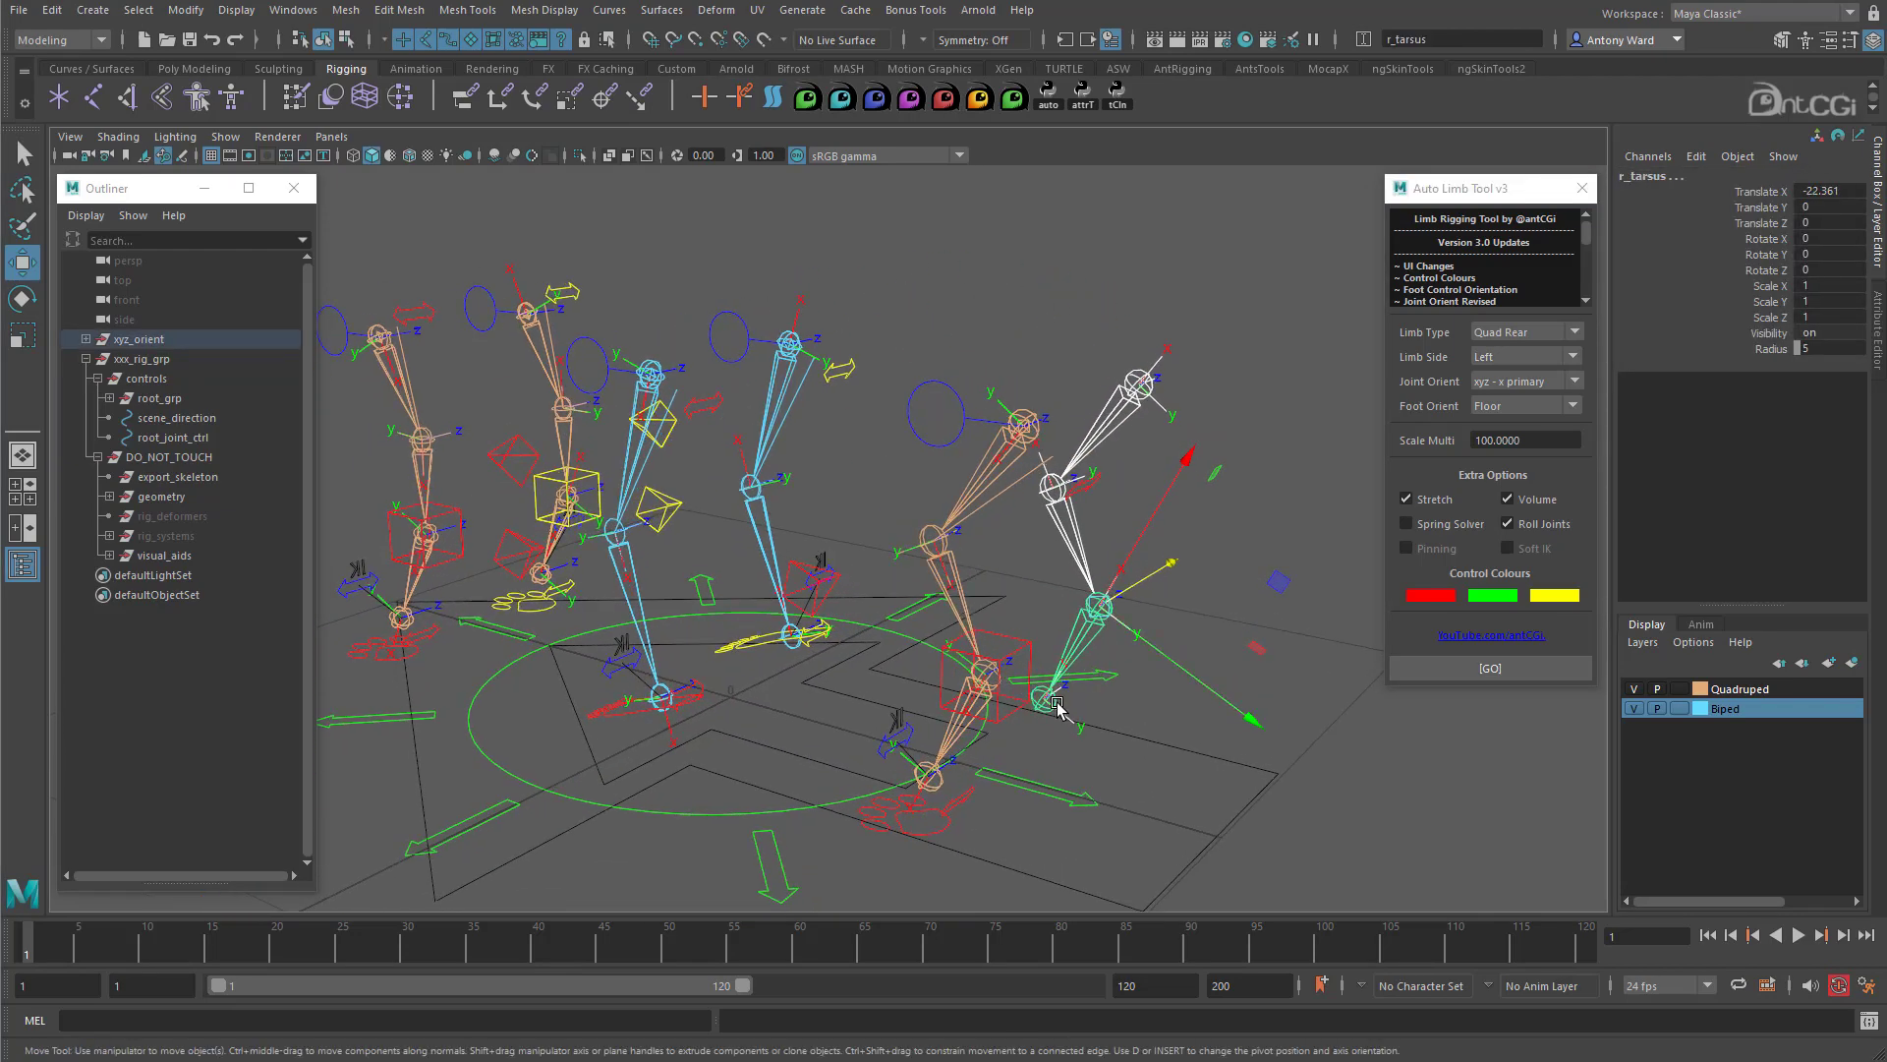
left_click(1044, 698)
left_click(1526, 356)
left_click(1518, 397)
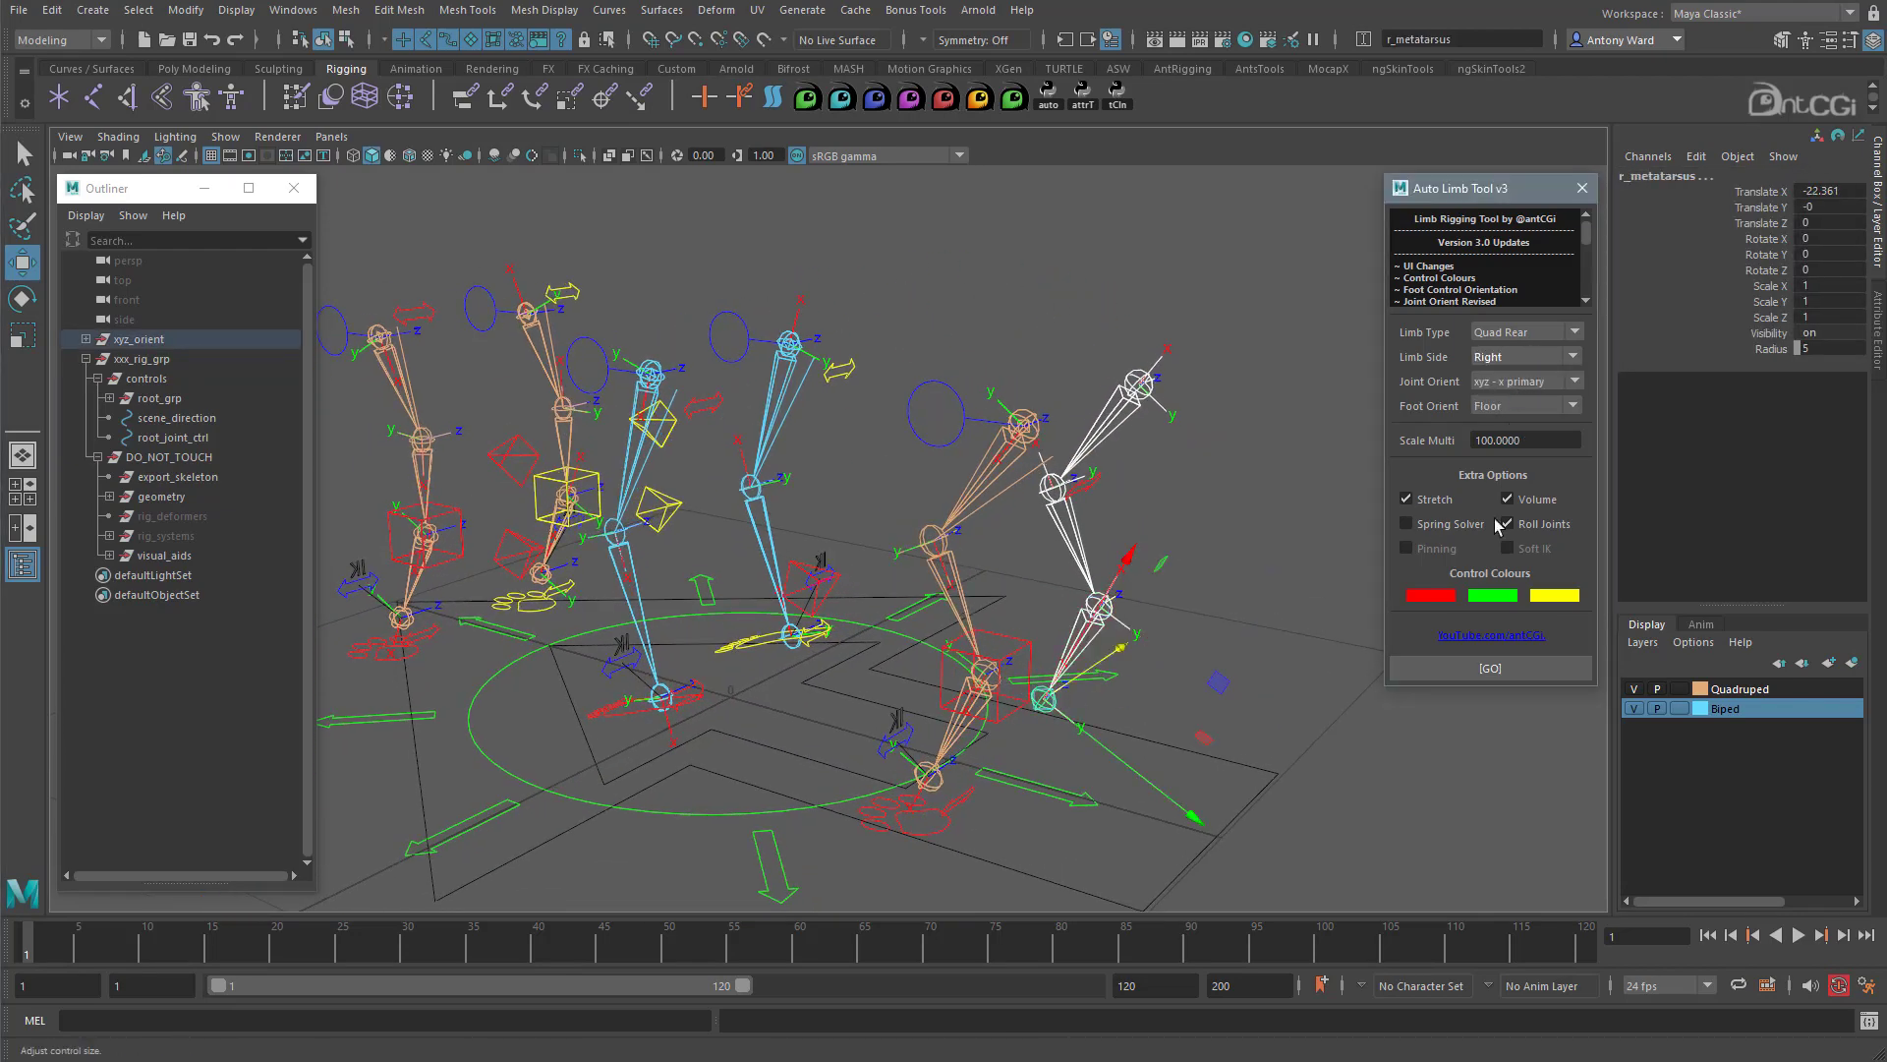
left_click(1505, 672)
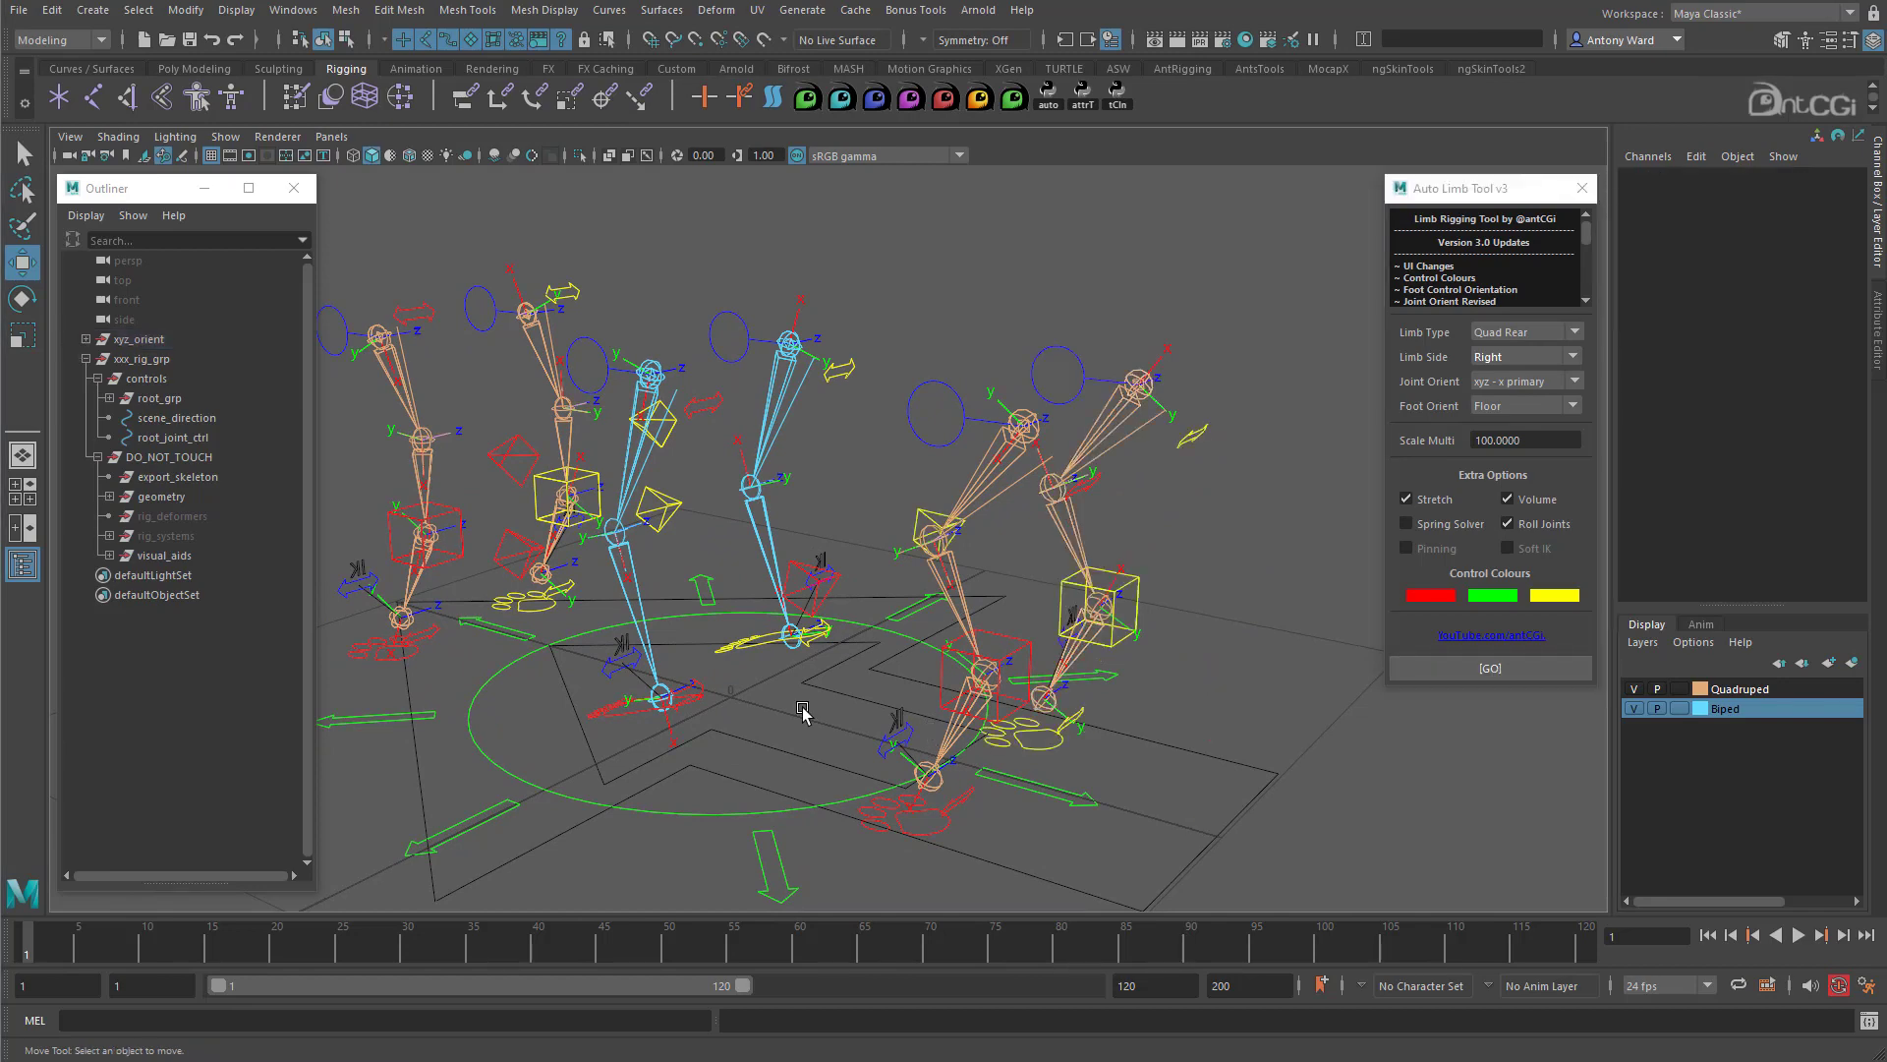
Step: Select both rear foot IK controls and move them together away from the body to stretch the rear legs
left_click_drag(801, 707, 1004, 726, "alt")
left_click(865, 657)
left_click(1002, 740, "shift")
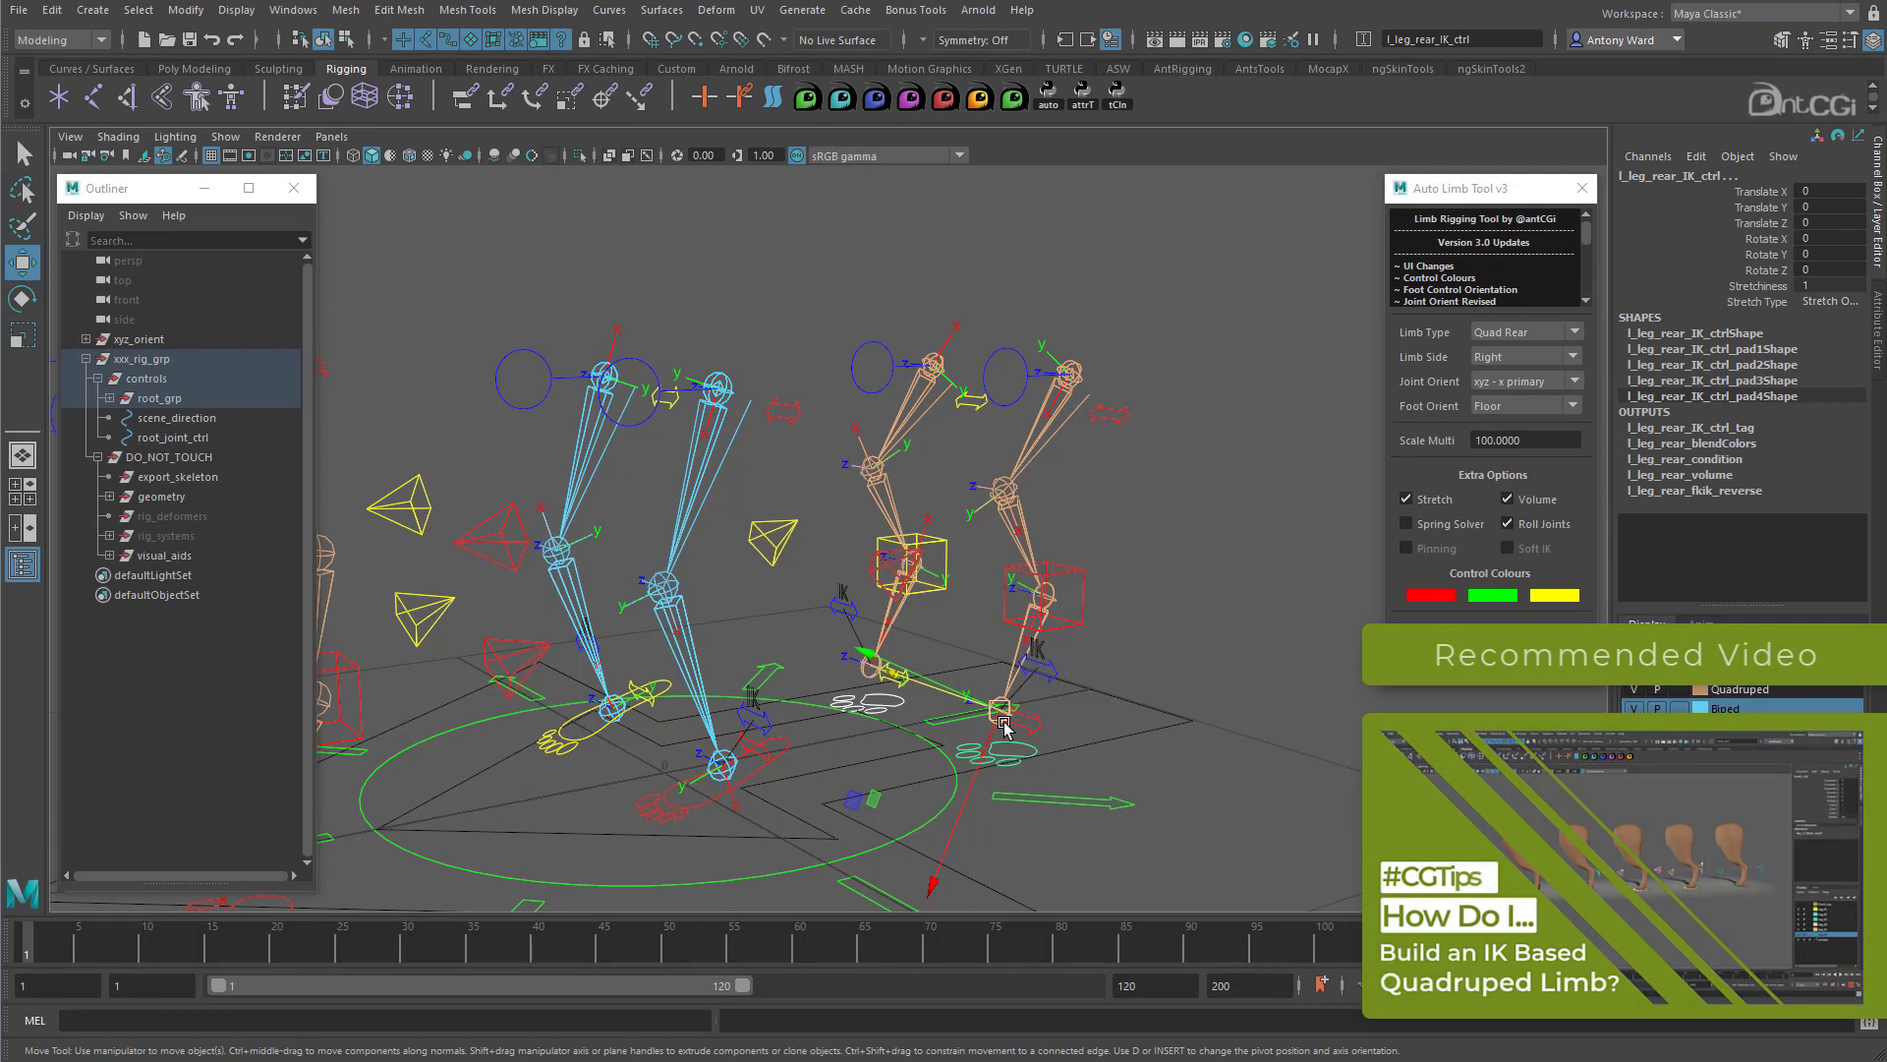
left_click_drag(1004, 727, 873, 873)
left_click_drag(934, 678, 1022, 658, "alt")
middle_click_drag(1022, 659, 1071, 475, "alt")
left_click_drag(1069, 474, 881, 771, "alt")
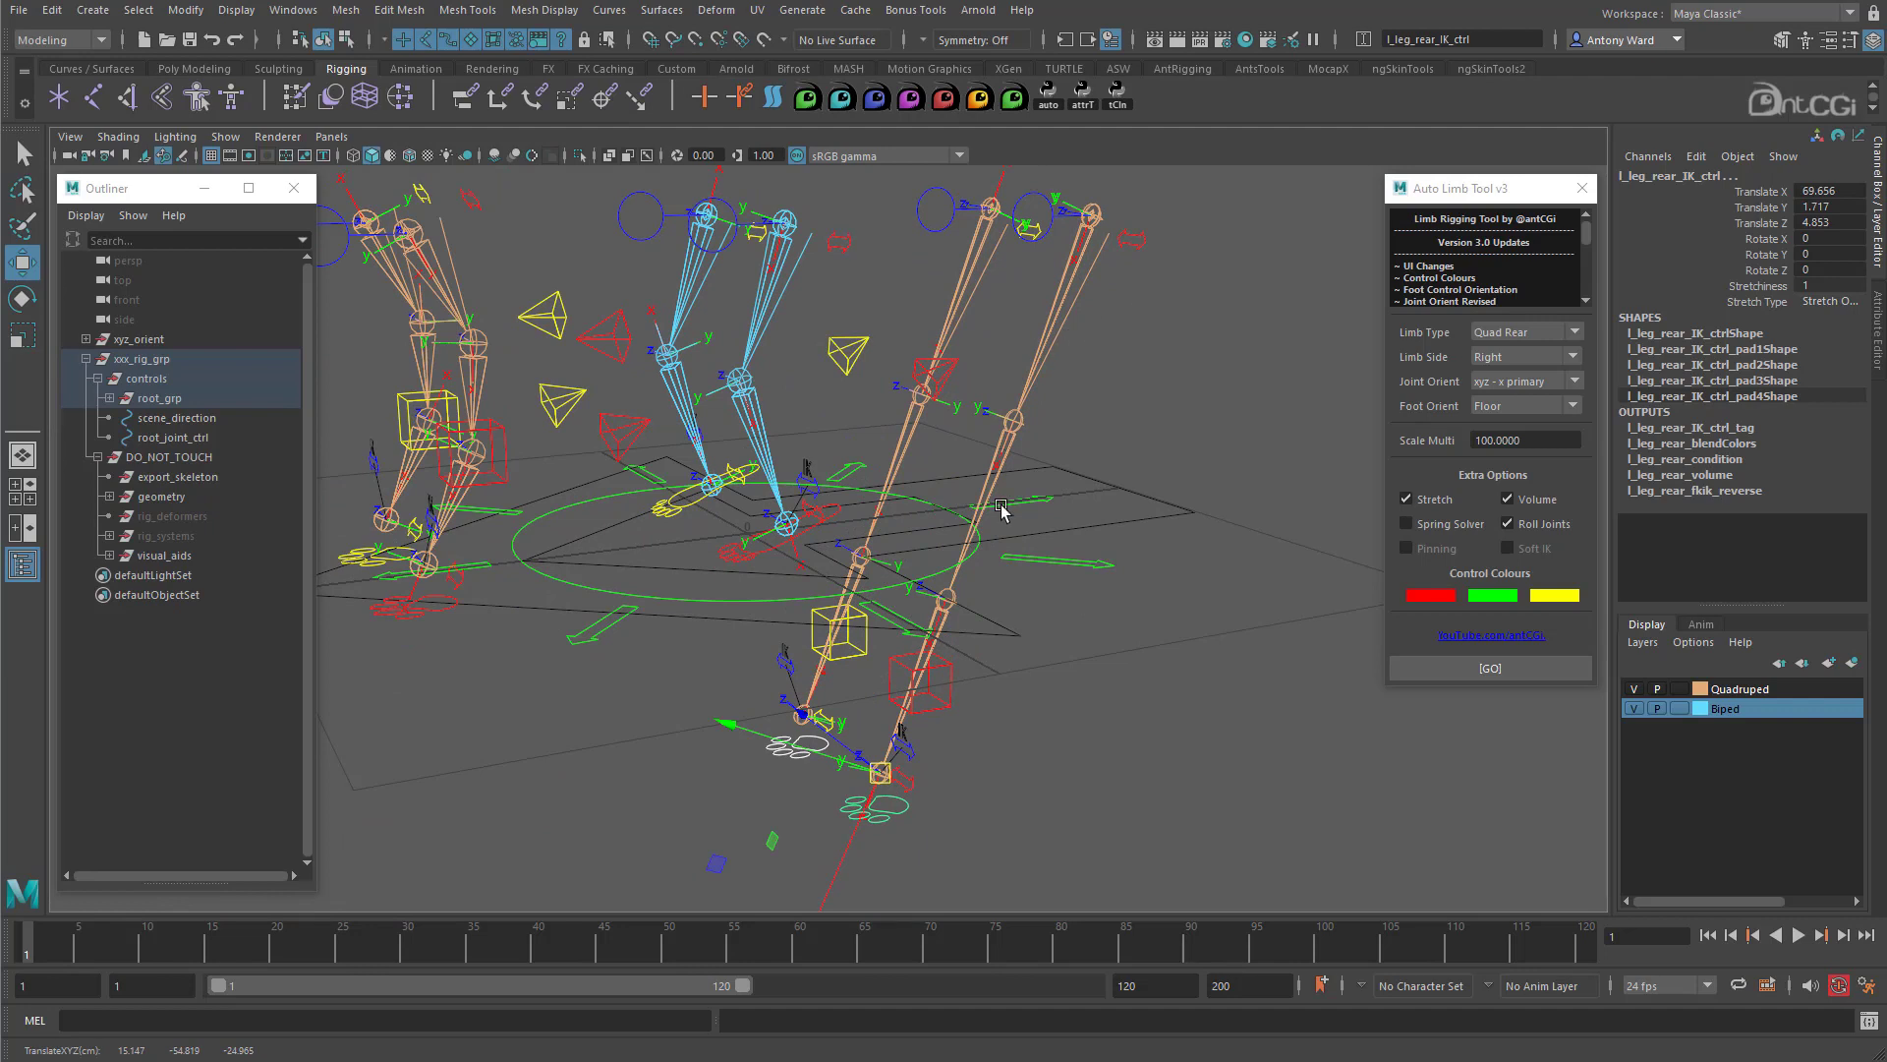
Step: Inspect the left tibia's scale, then set the left rear leg control's Volume Offset to 1.4
left_click(998, 435)
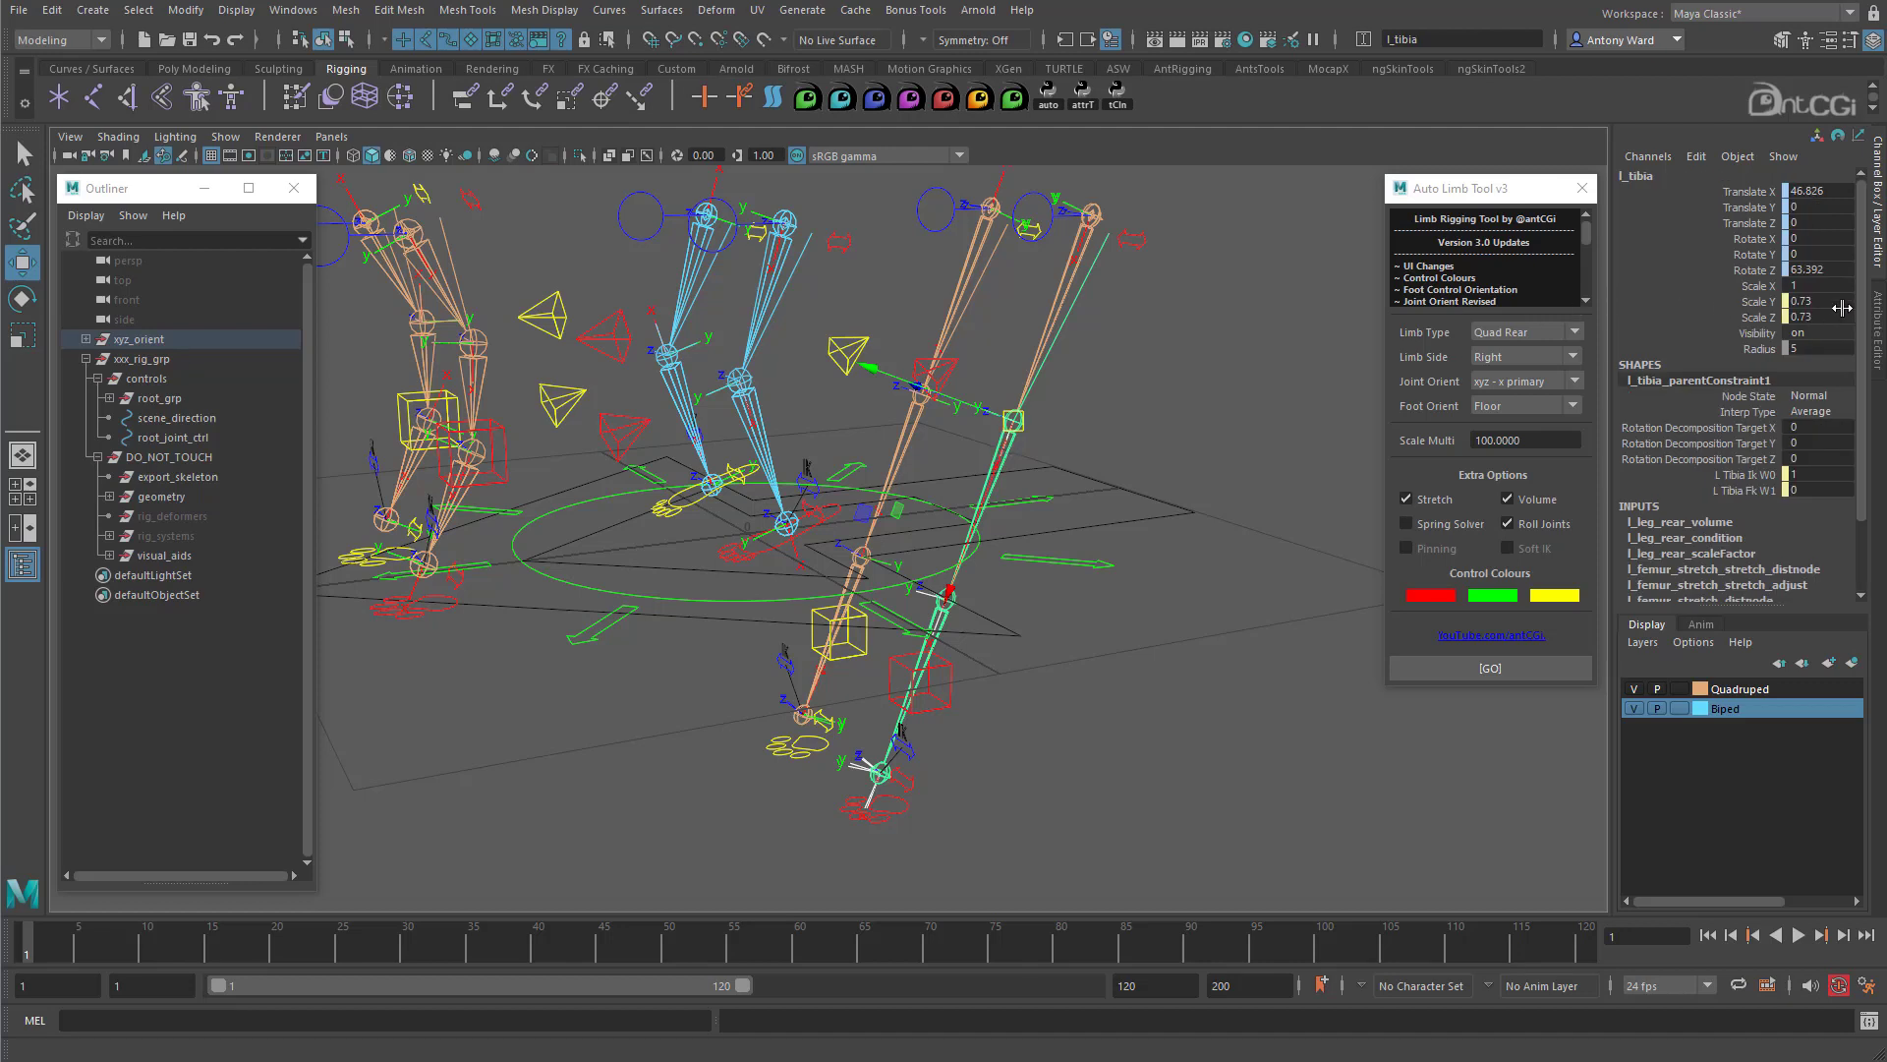
left_click(911, 760)
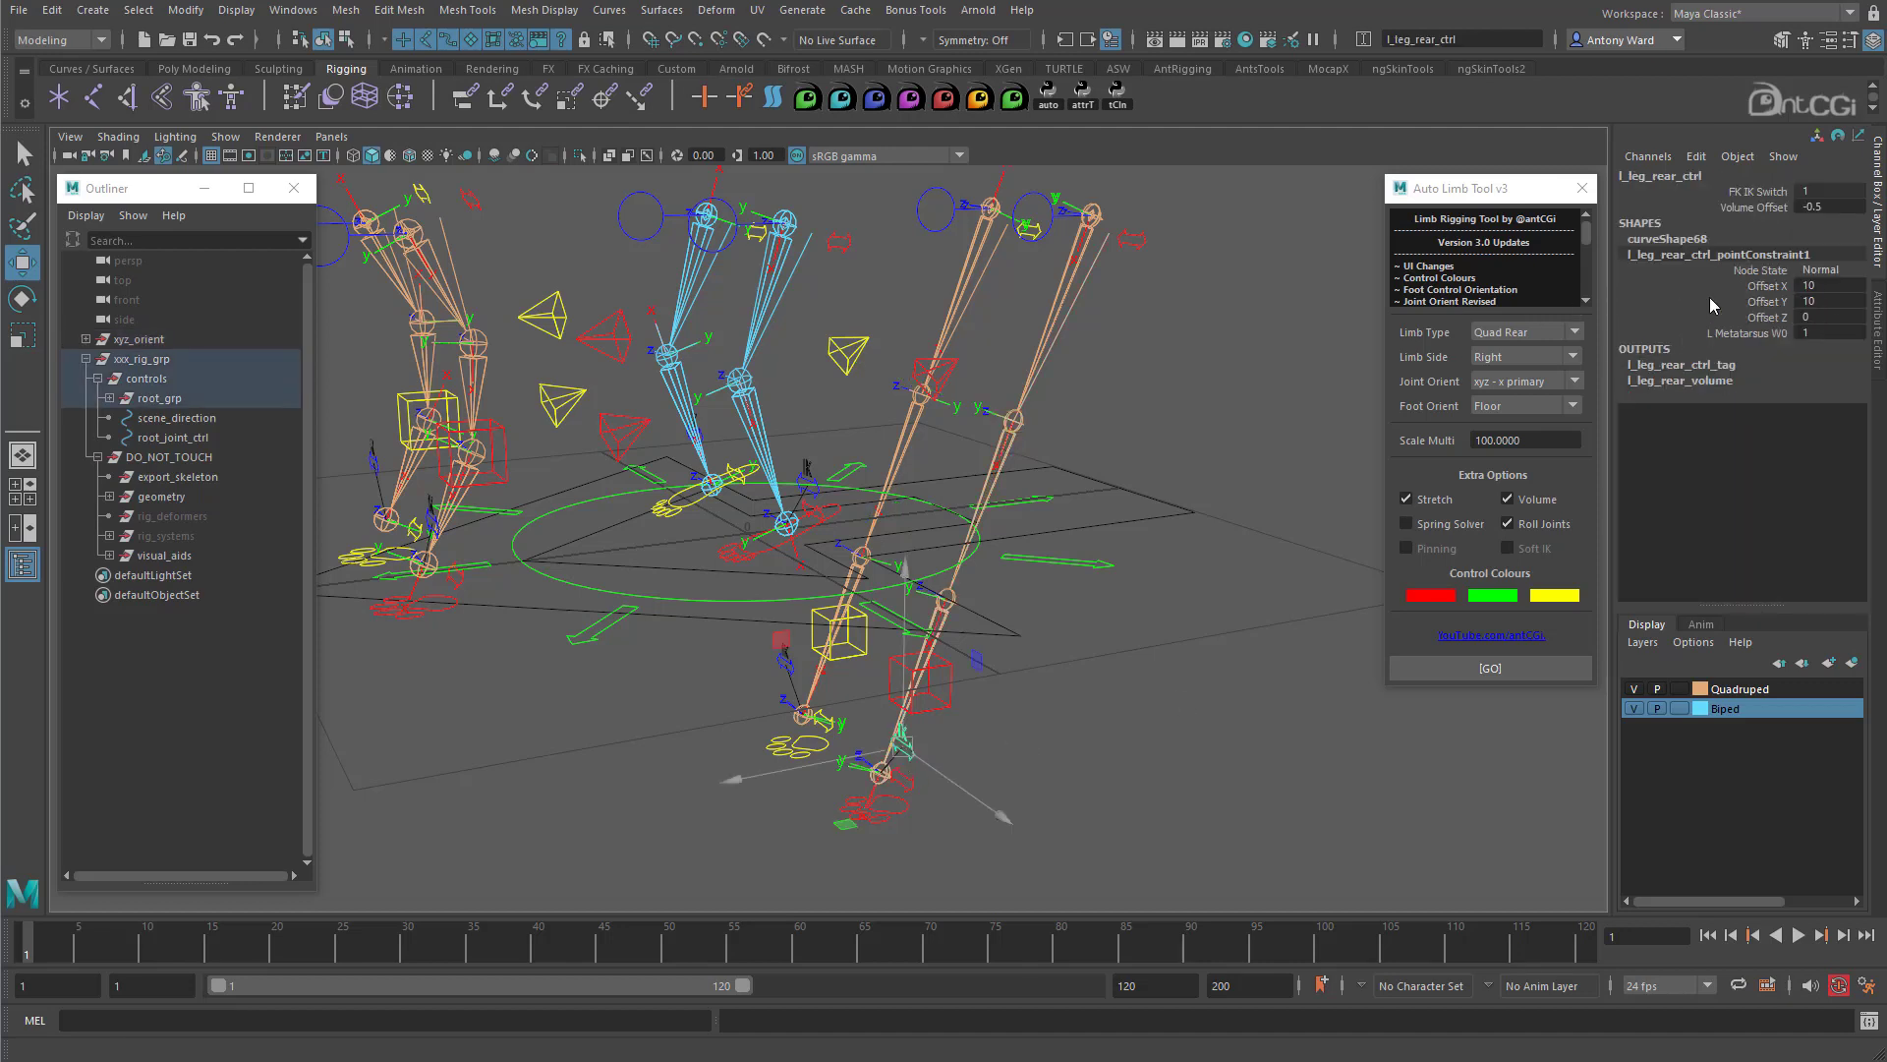
left_click(1754, 208)
mouse_move(1250, 445)
middle_mouse_down()
mouse_move(1281, 446)
mouse_move(1264, 450)
middle_mouse_up()
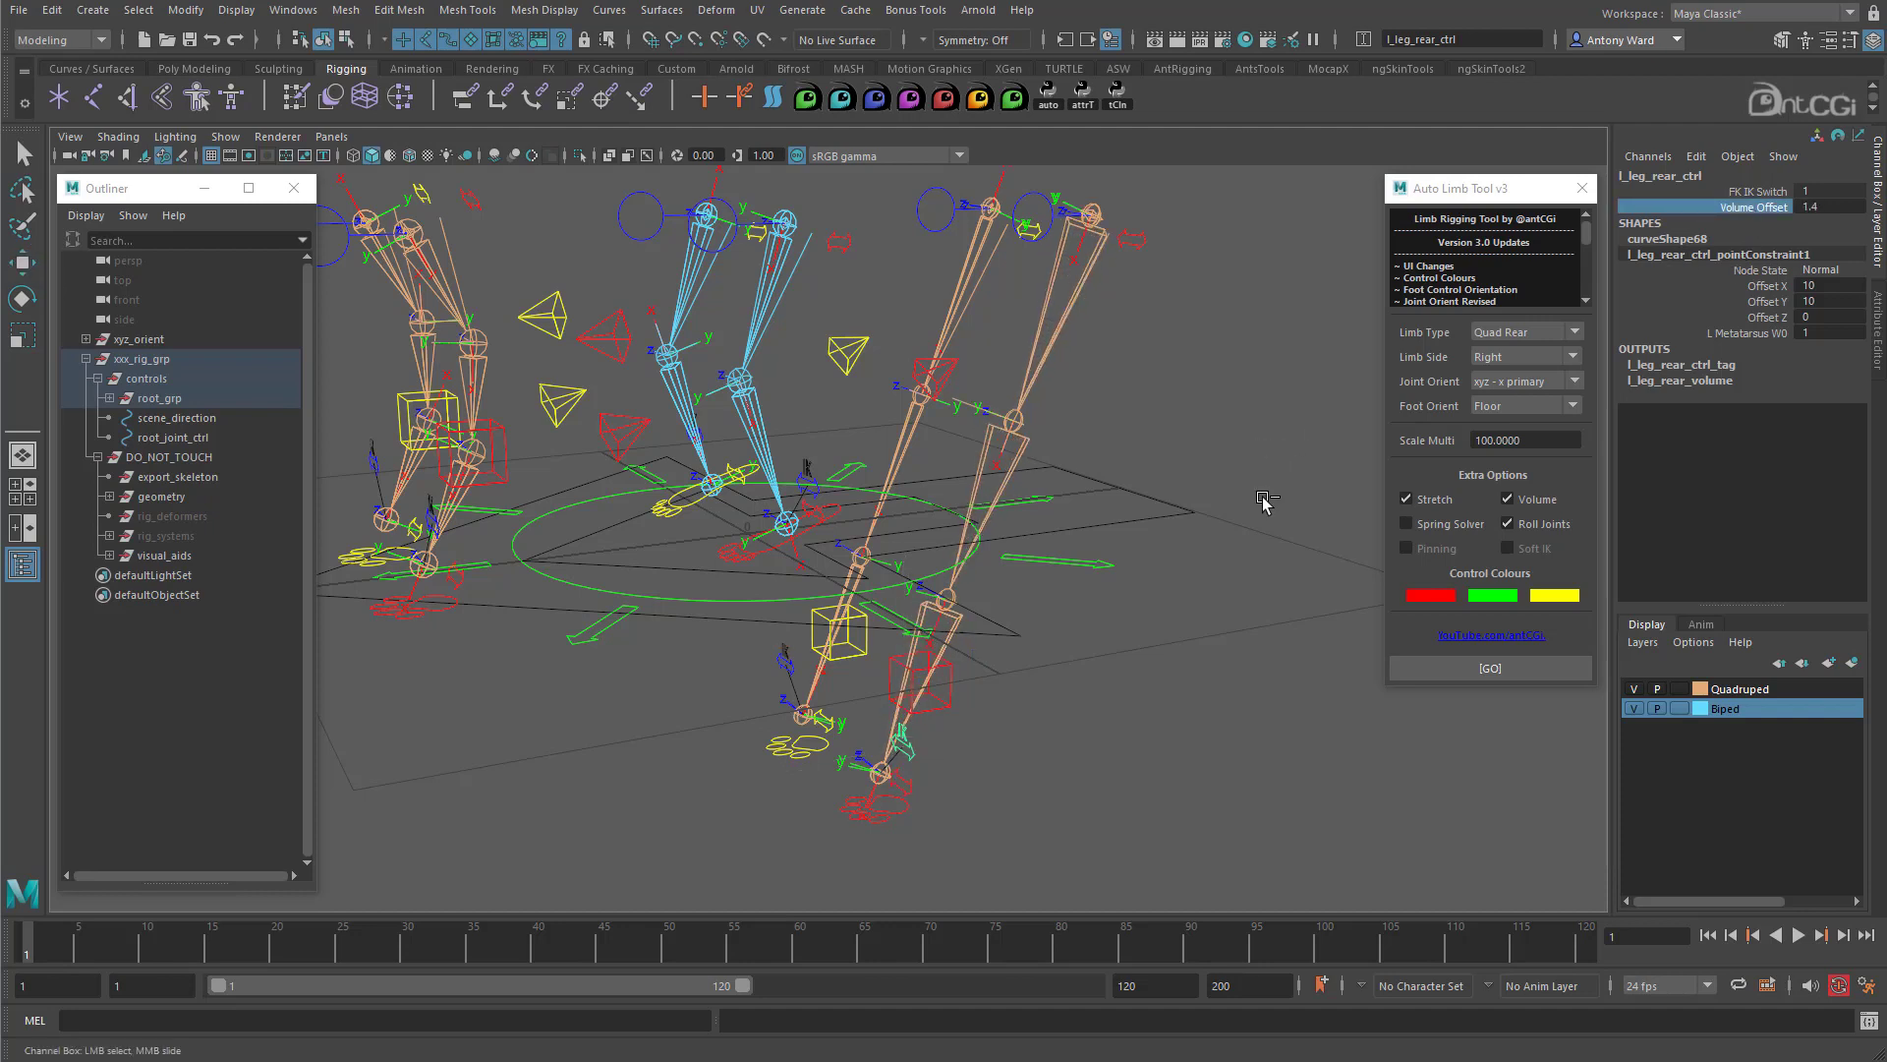
Step: Undo the volume offset change and the rear foot moves, back to the rear legs' rest pose
key("ctrl+z")
key("ctrl+z")
key("ctrl+z")
key("ctrl+z")
key("ctrl+z")
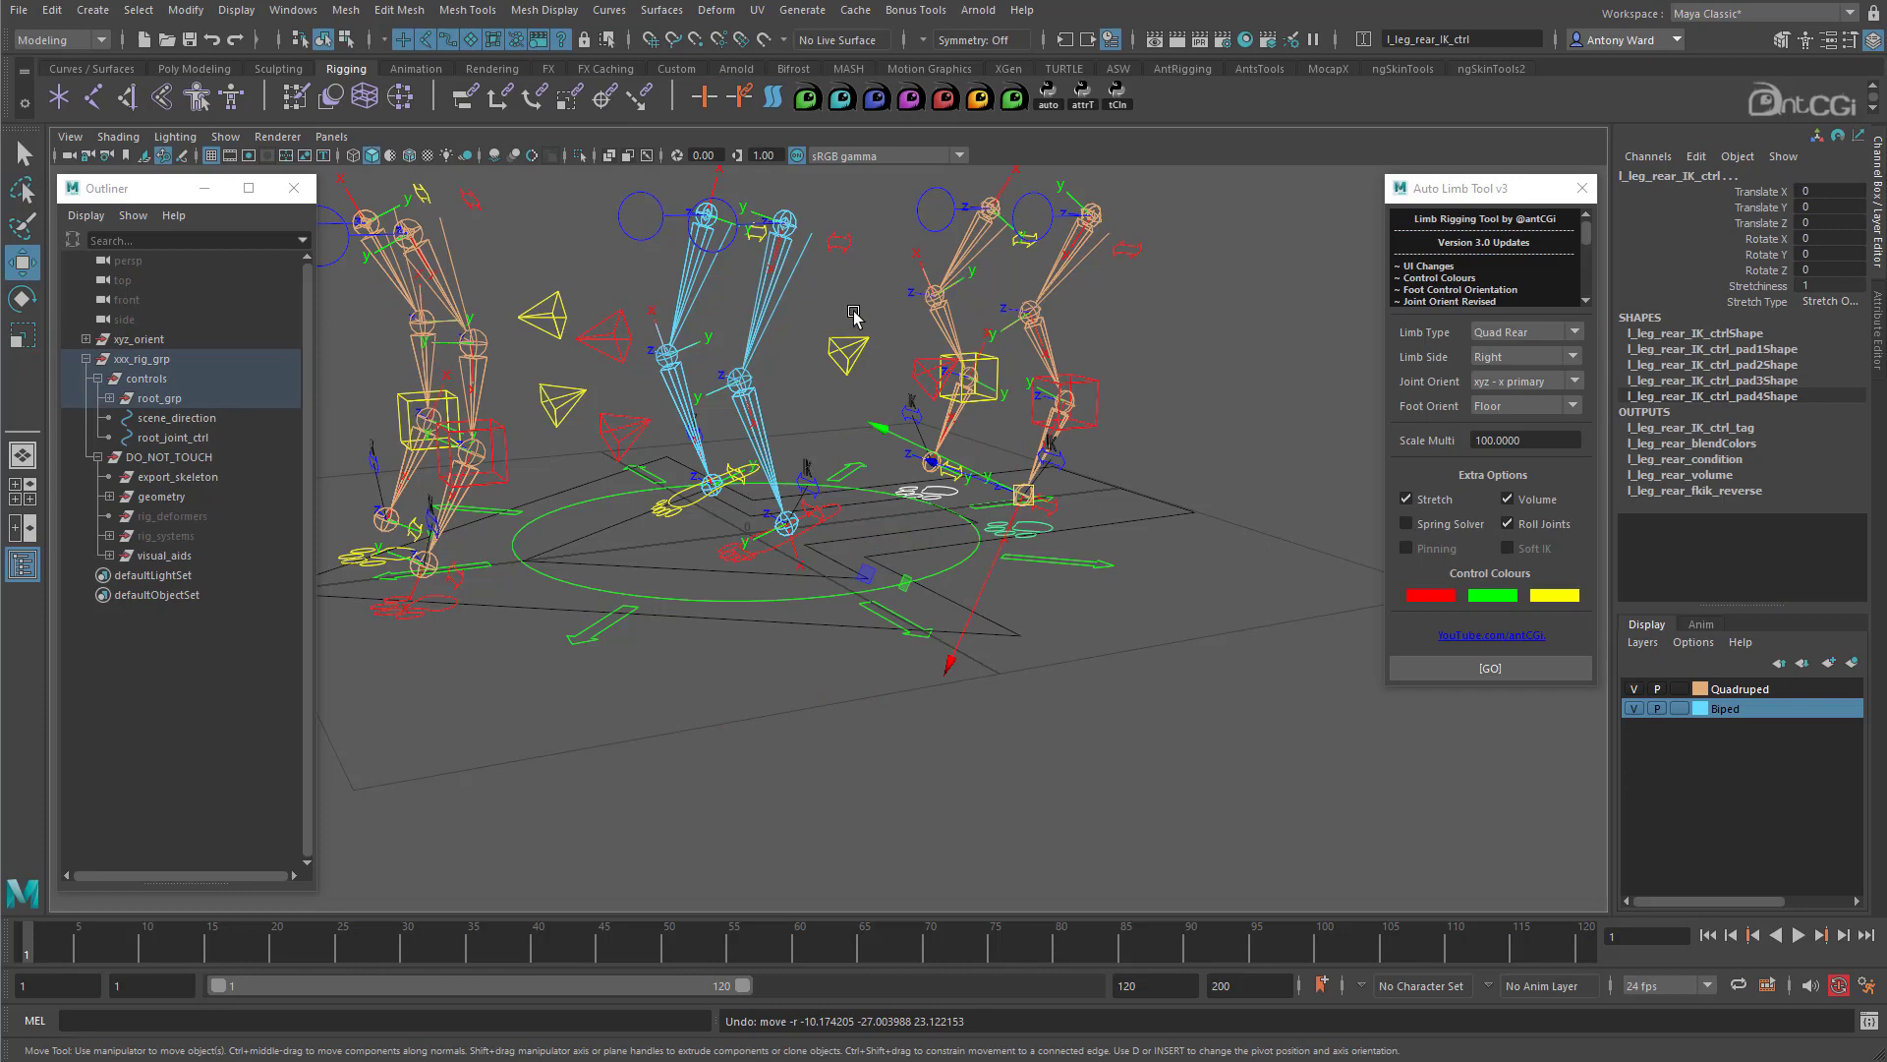
Step: Select the right arm joints from the shoulder to r_wrist and generate the Biped Arm rig with Limb Side set to Right
middle_click_drag(854, 334, 899, 740, "alt")
left_click_drag(640, 261, 765, 283, "alt")
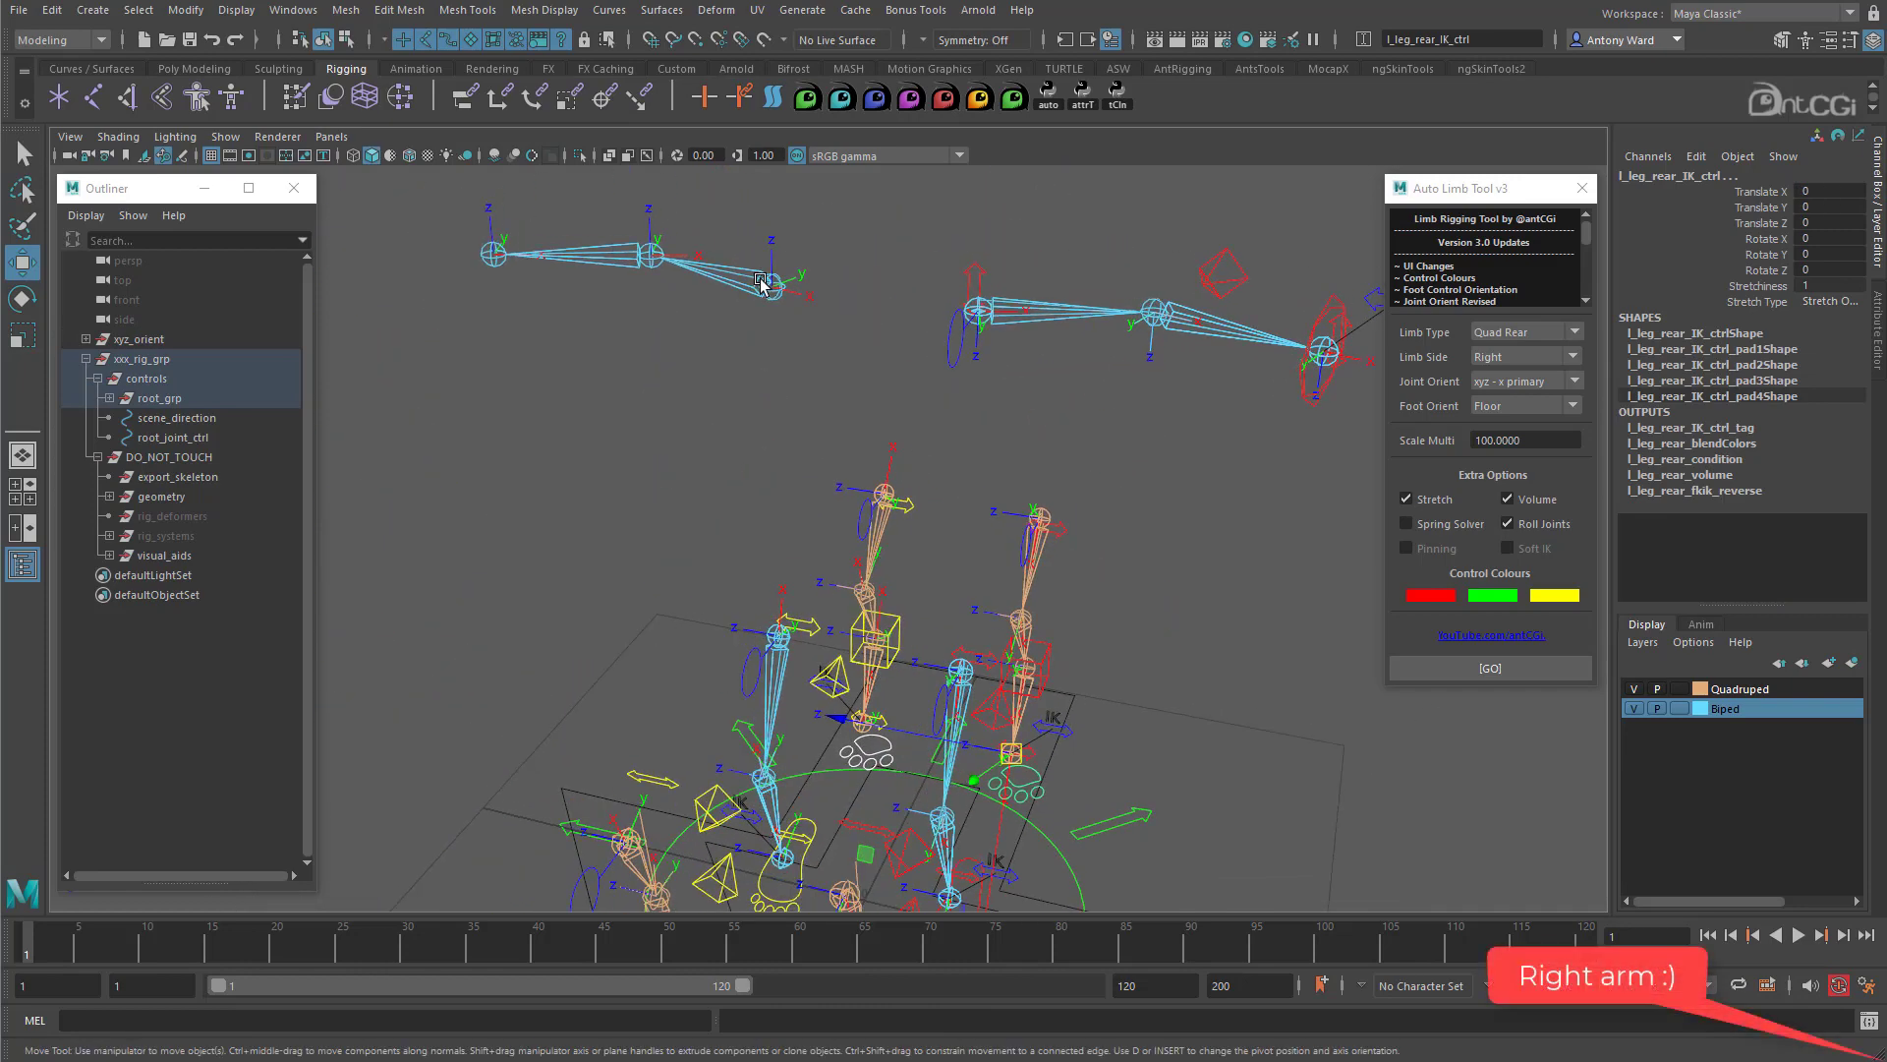
left_click(771, 285)
left_click(491, 258)
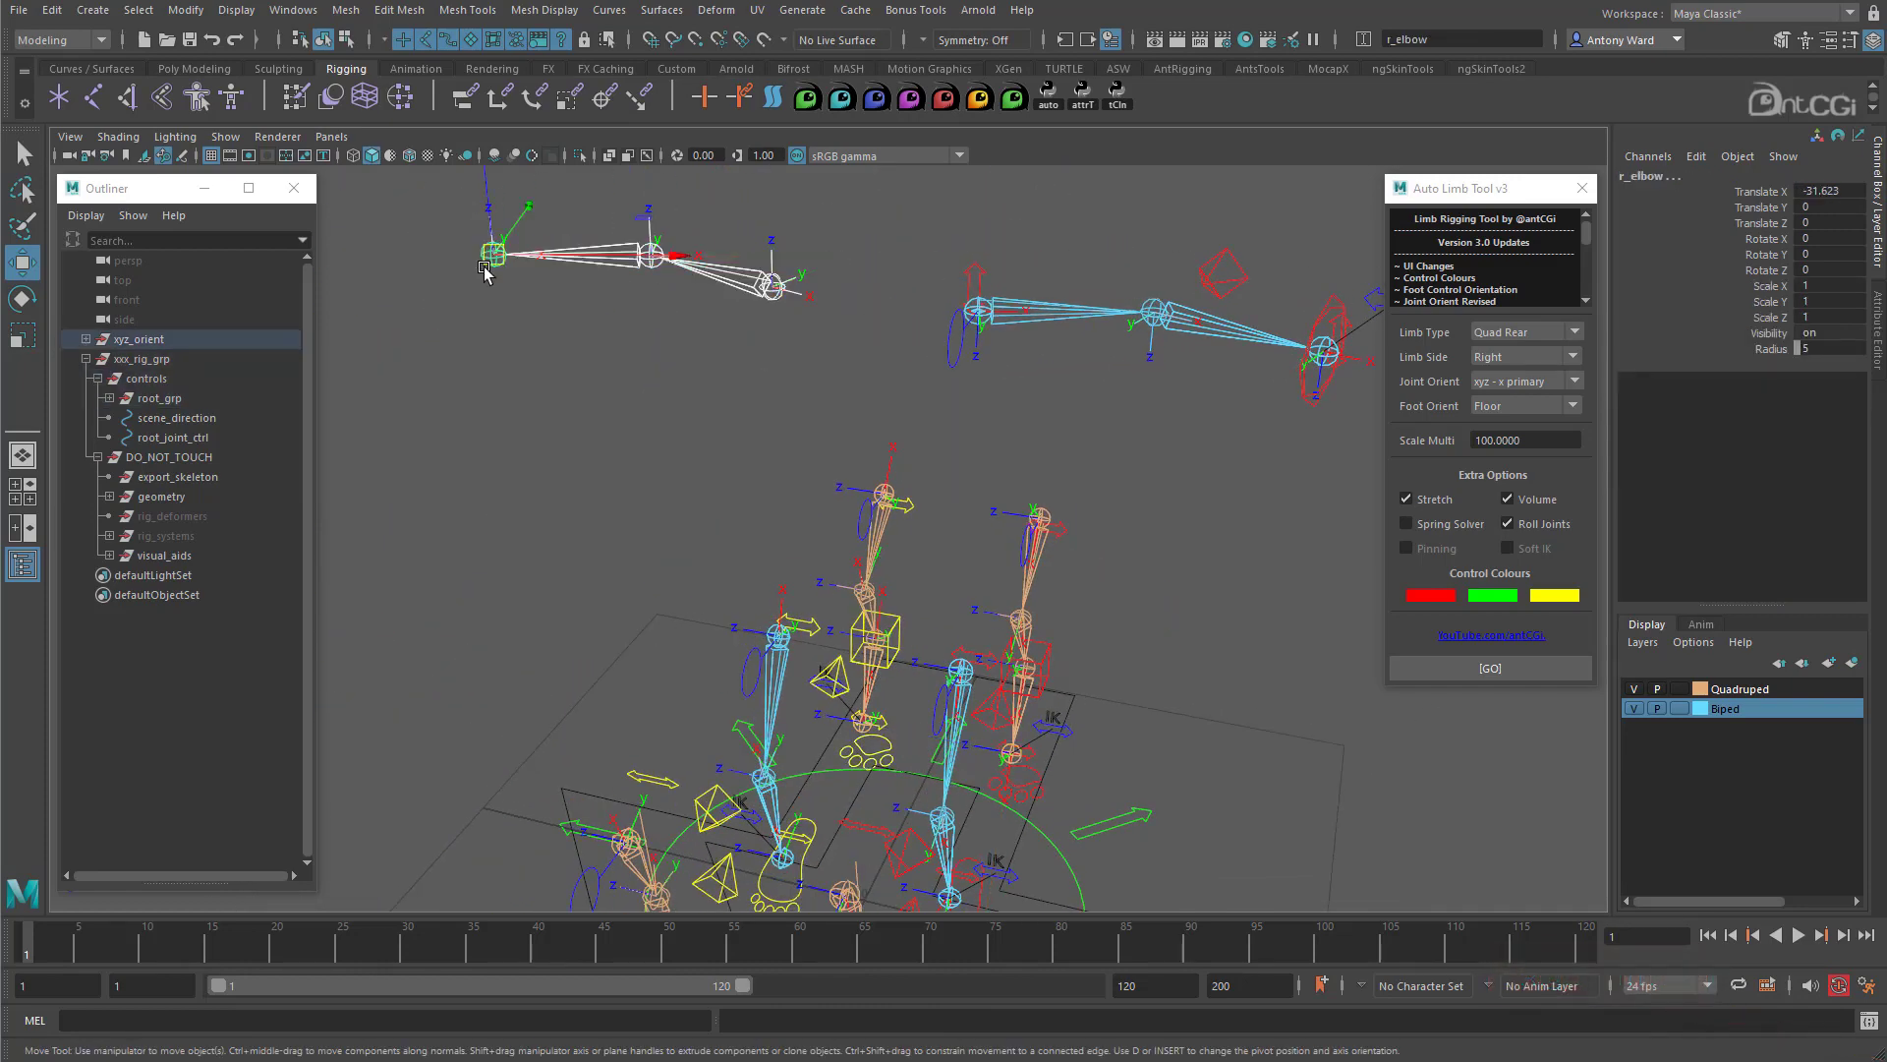
left_click(1535, 340)
left_click(1534, 354)
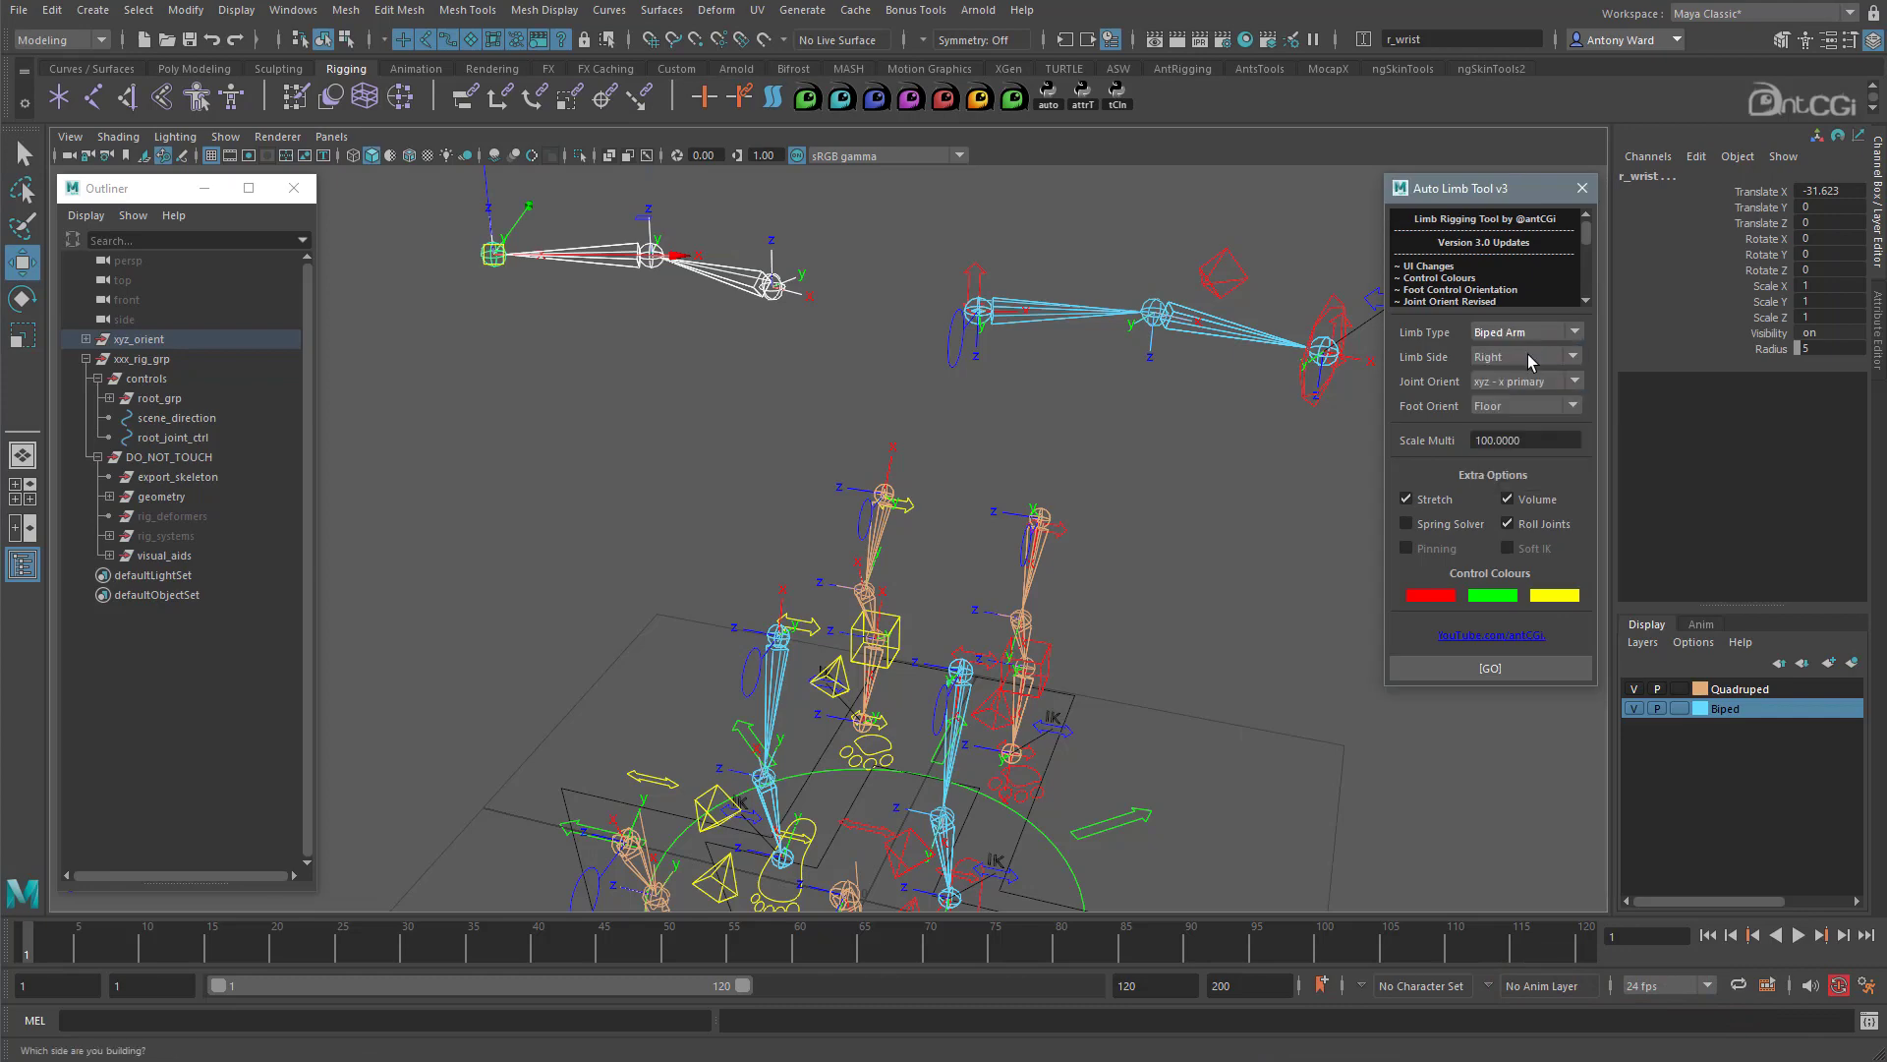
left_click(1529, 359)
left_click(1529, 362)
left_click(1492, 668)
scroll(1034, 666, "down", 4)
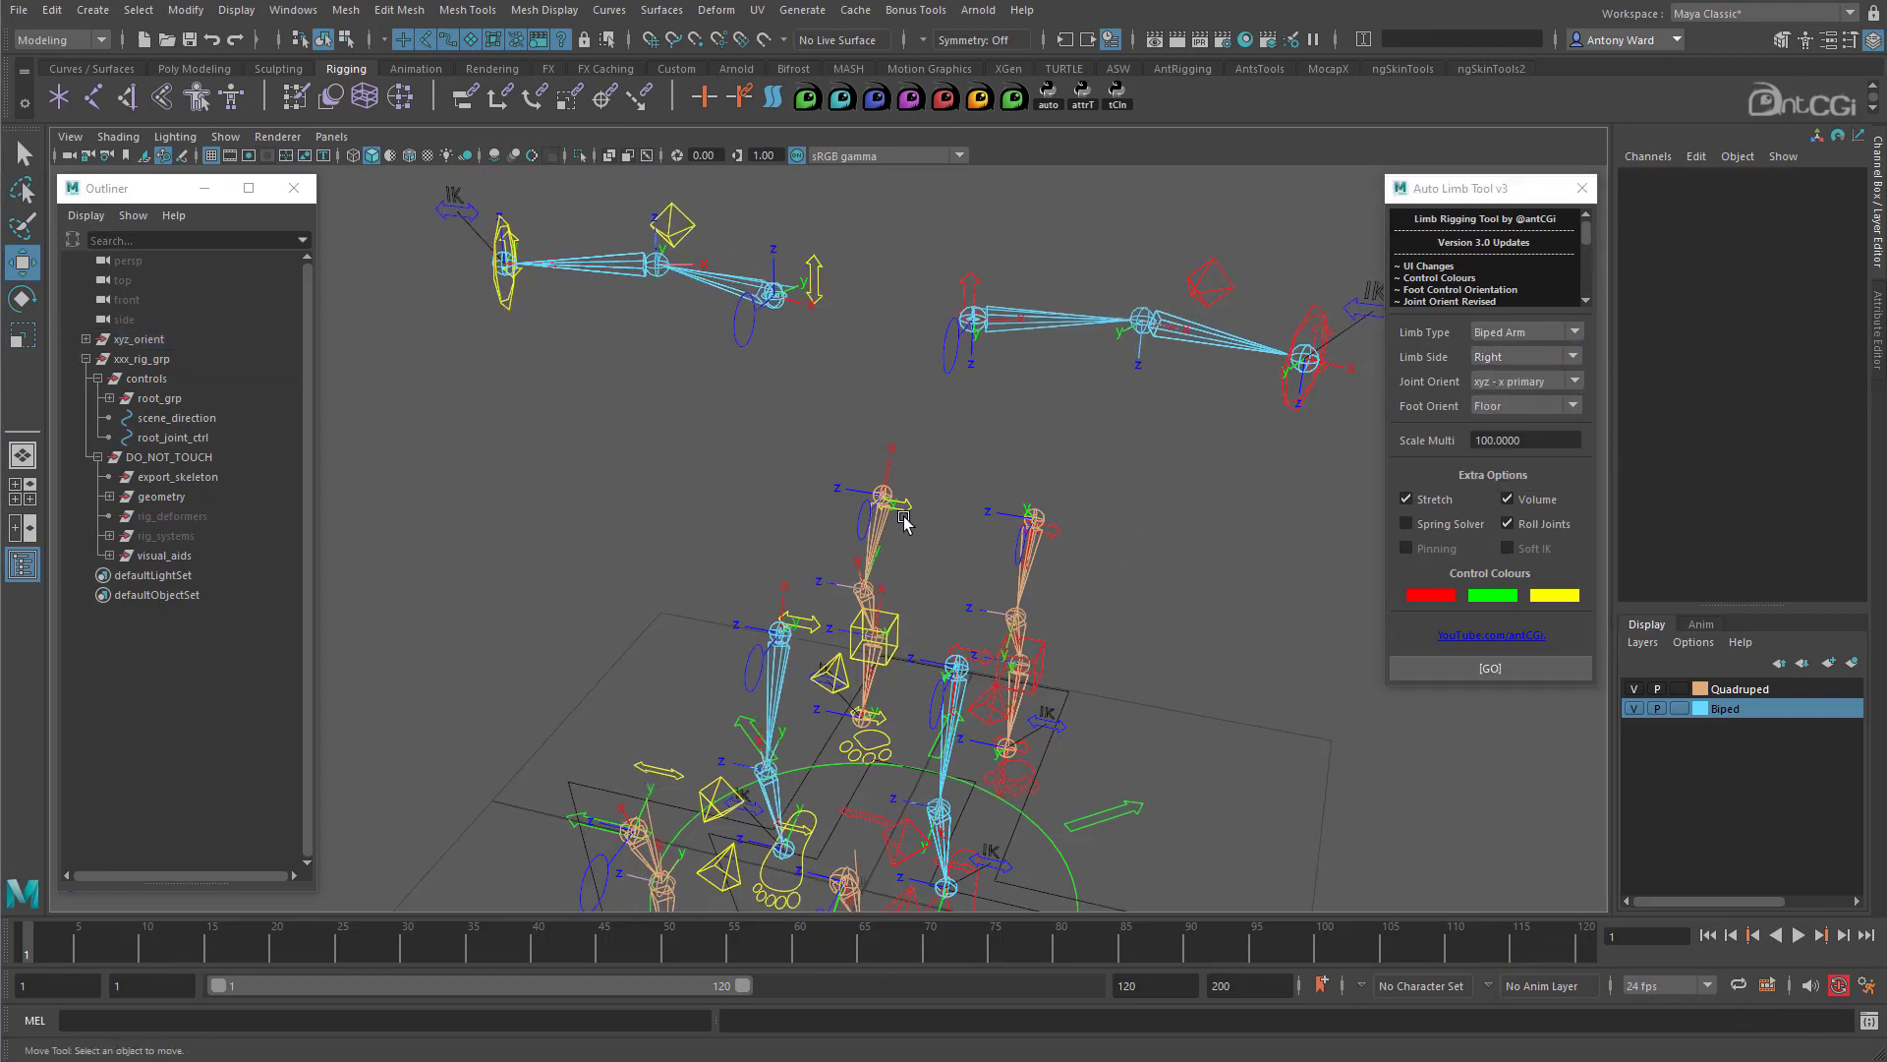
left_click_drag(1034, 665, 896, 349, "alt")
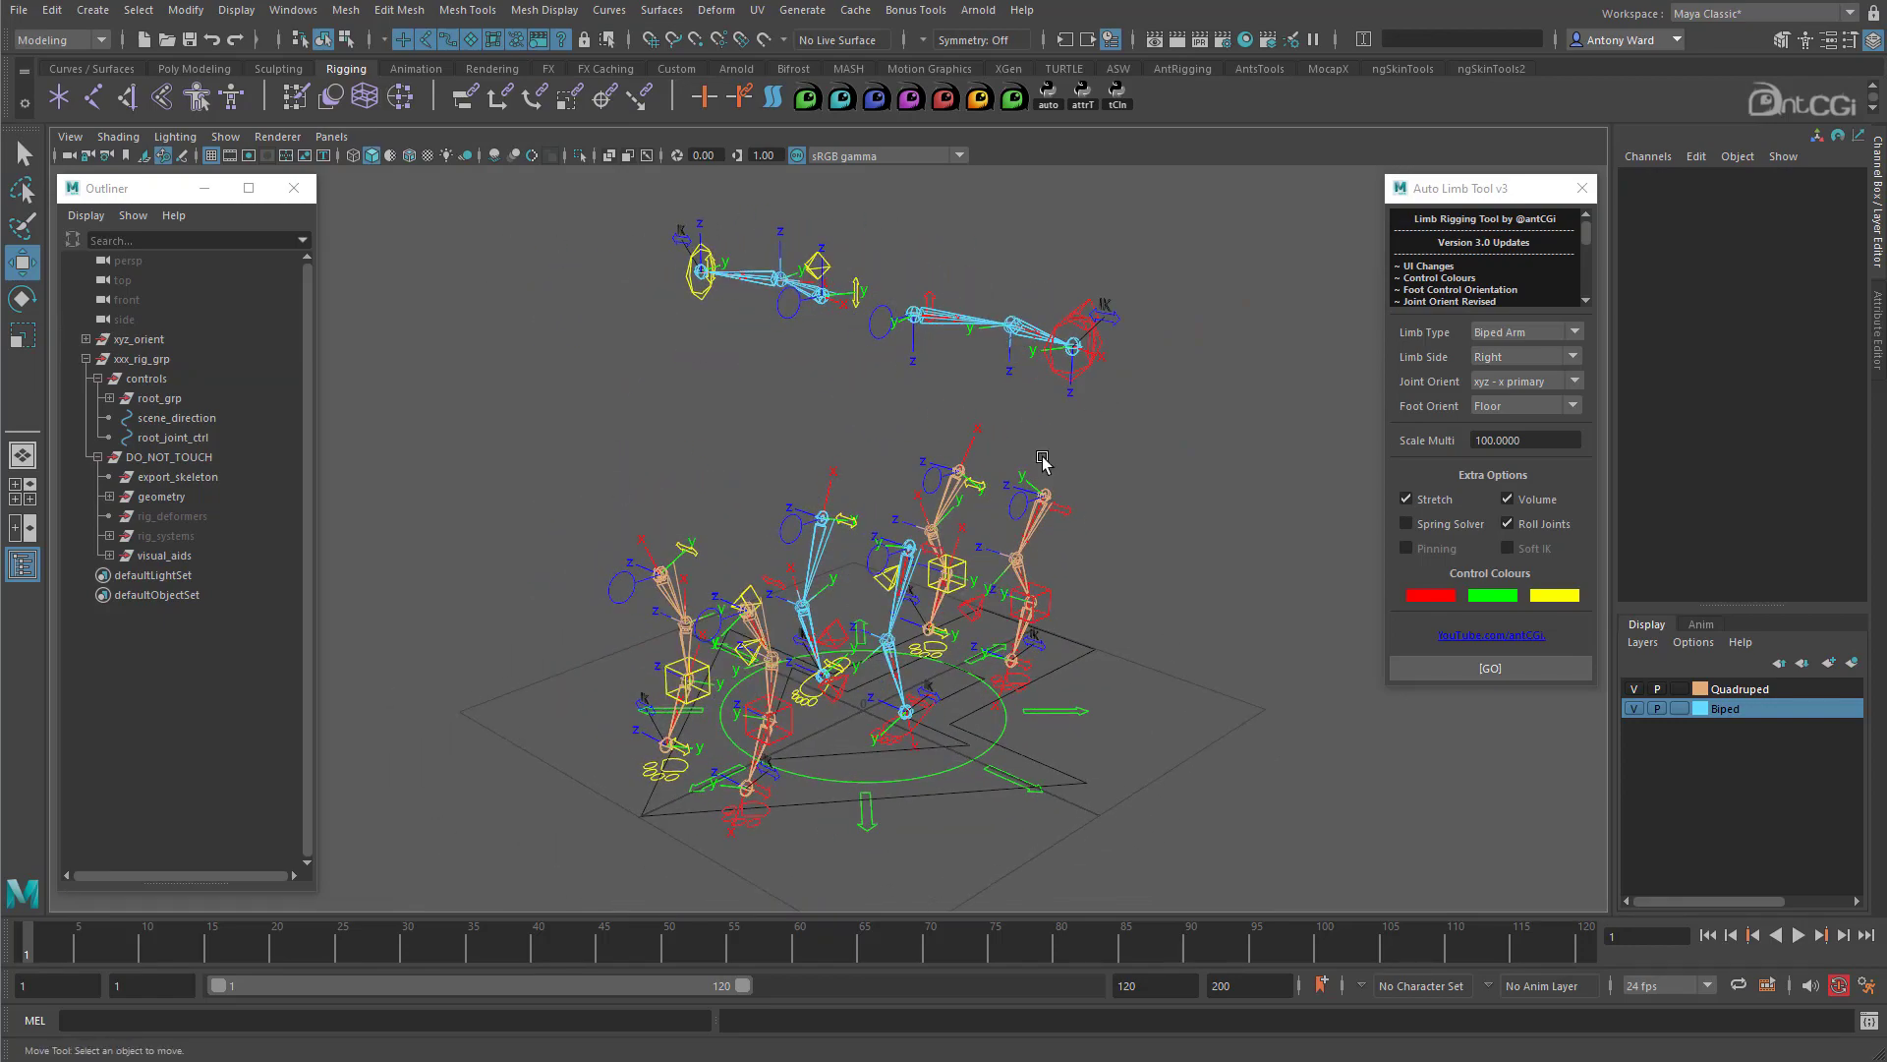
left_click_drag(985, 729, 1030, 649, "alt")
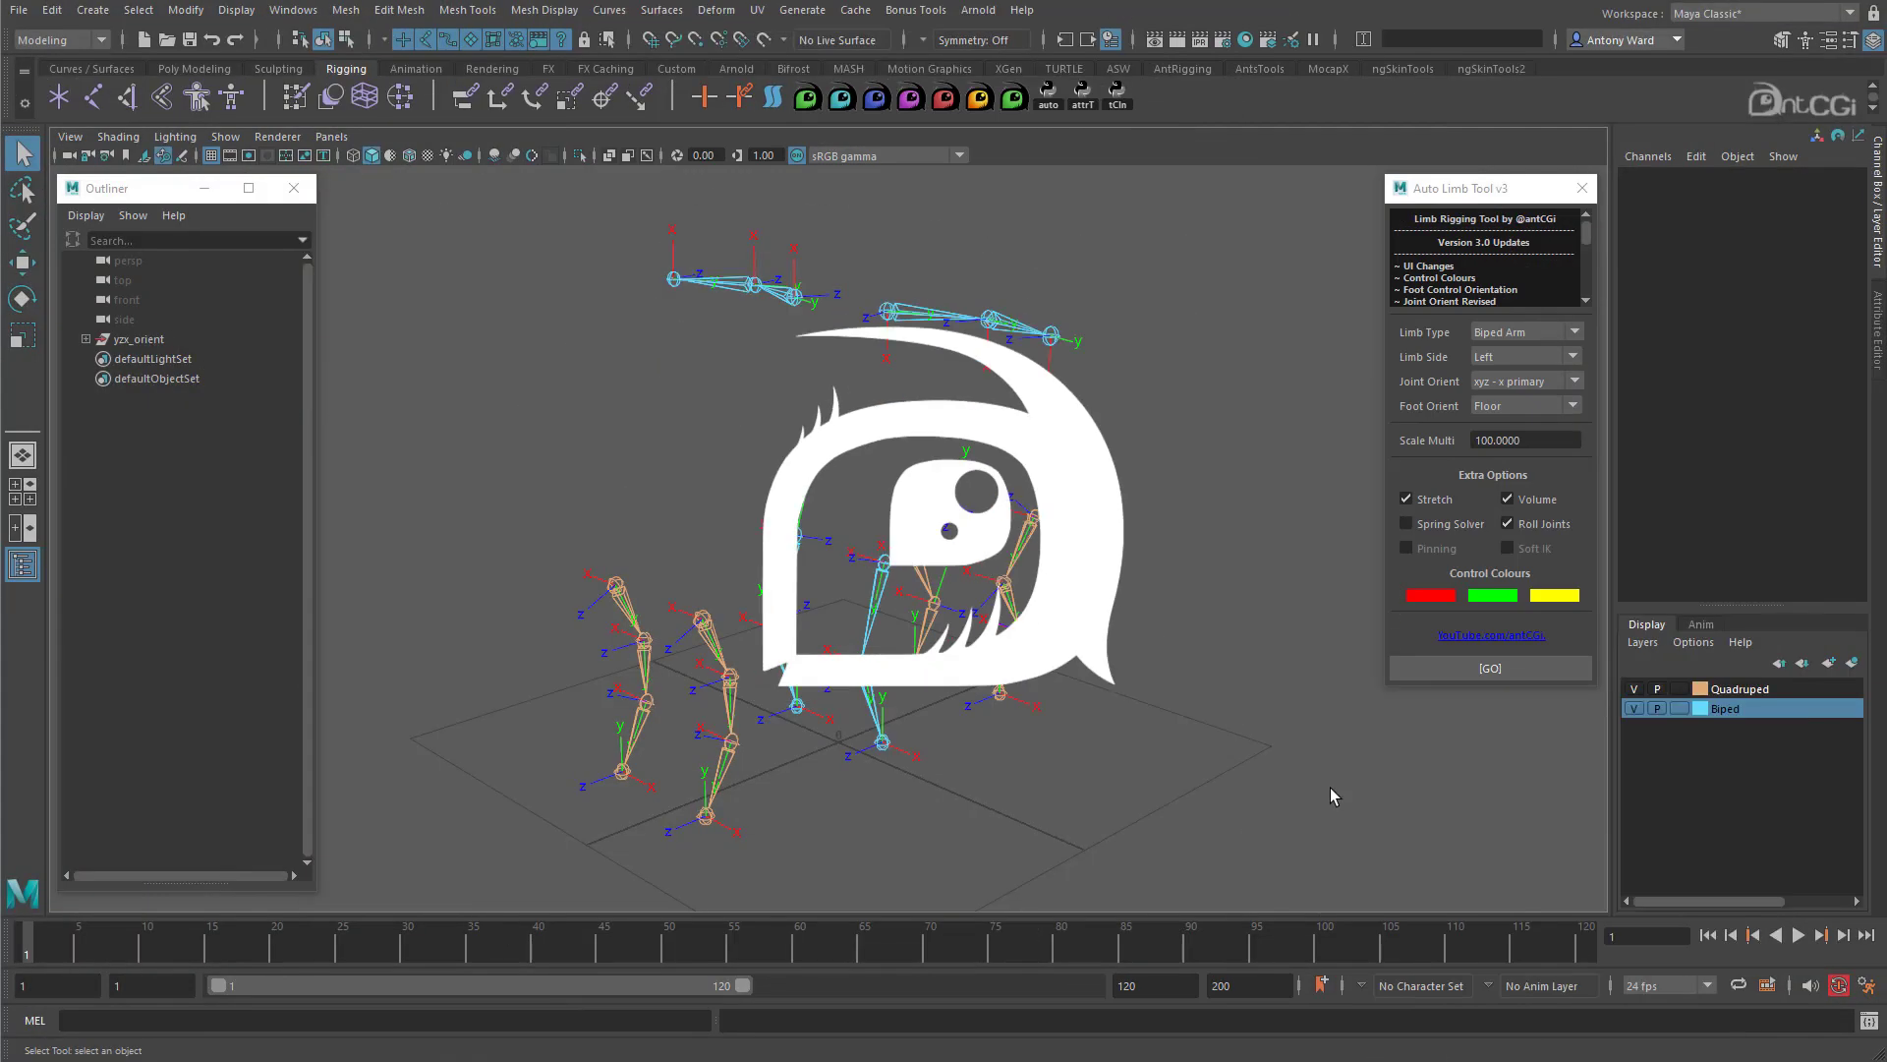
Step: Set the limb tool's Joint Orient to yzx - y primary for the yzx_orient skeleton
left_click_drag(963, 676, 1018, 668, "alt")
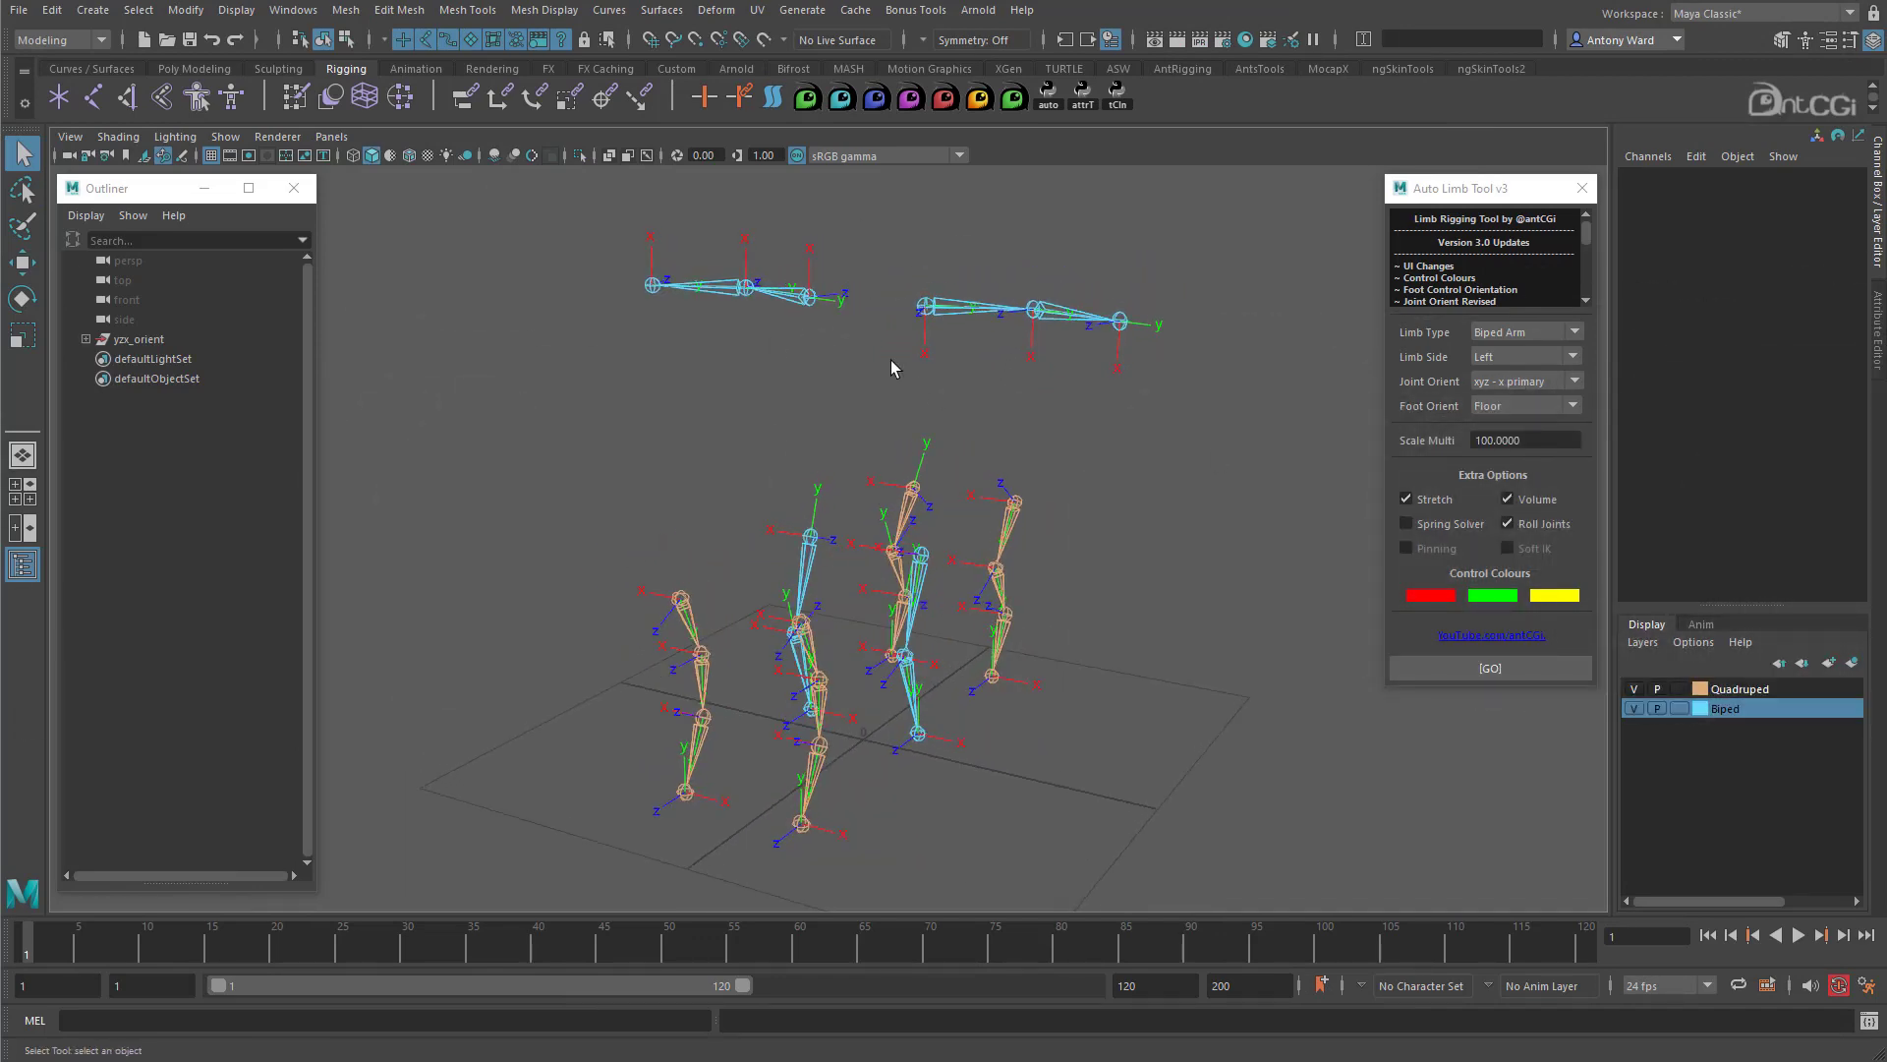
left_click_drag(890, 360, 884, 379, "alt")
middle_click_drag(885, 380, 813, 459, "alt")
right_click_drag(813, 459, 1221, 452, "alt")
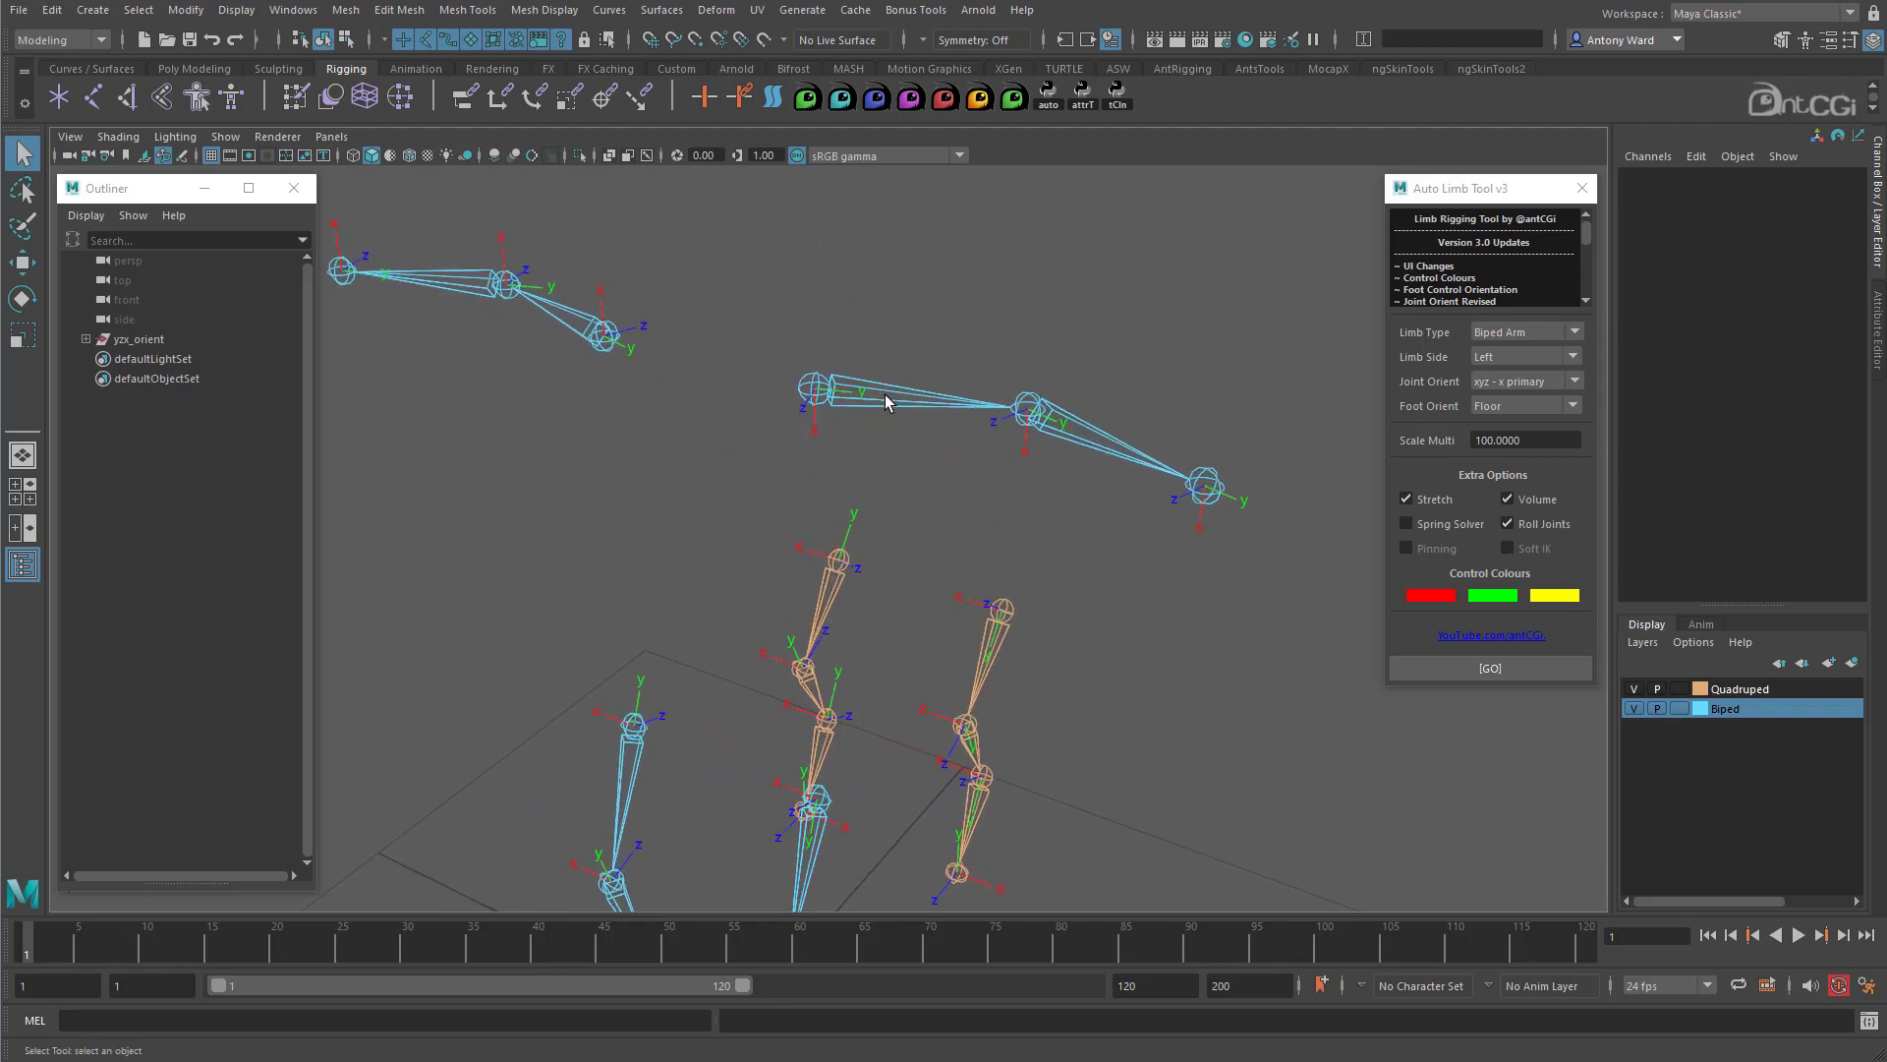
left_click(1483, 382)
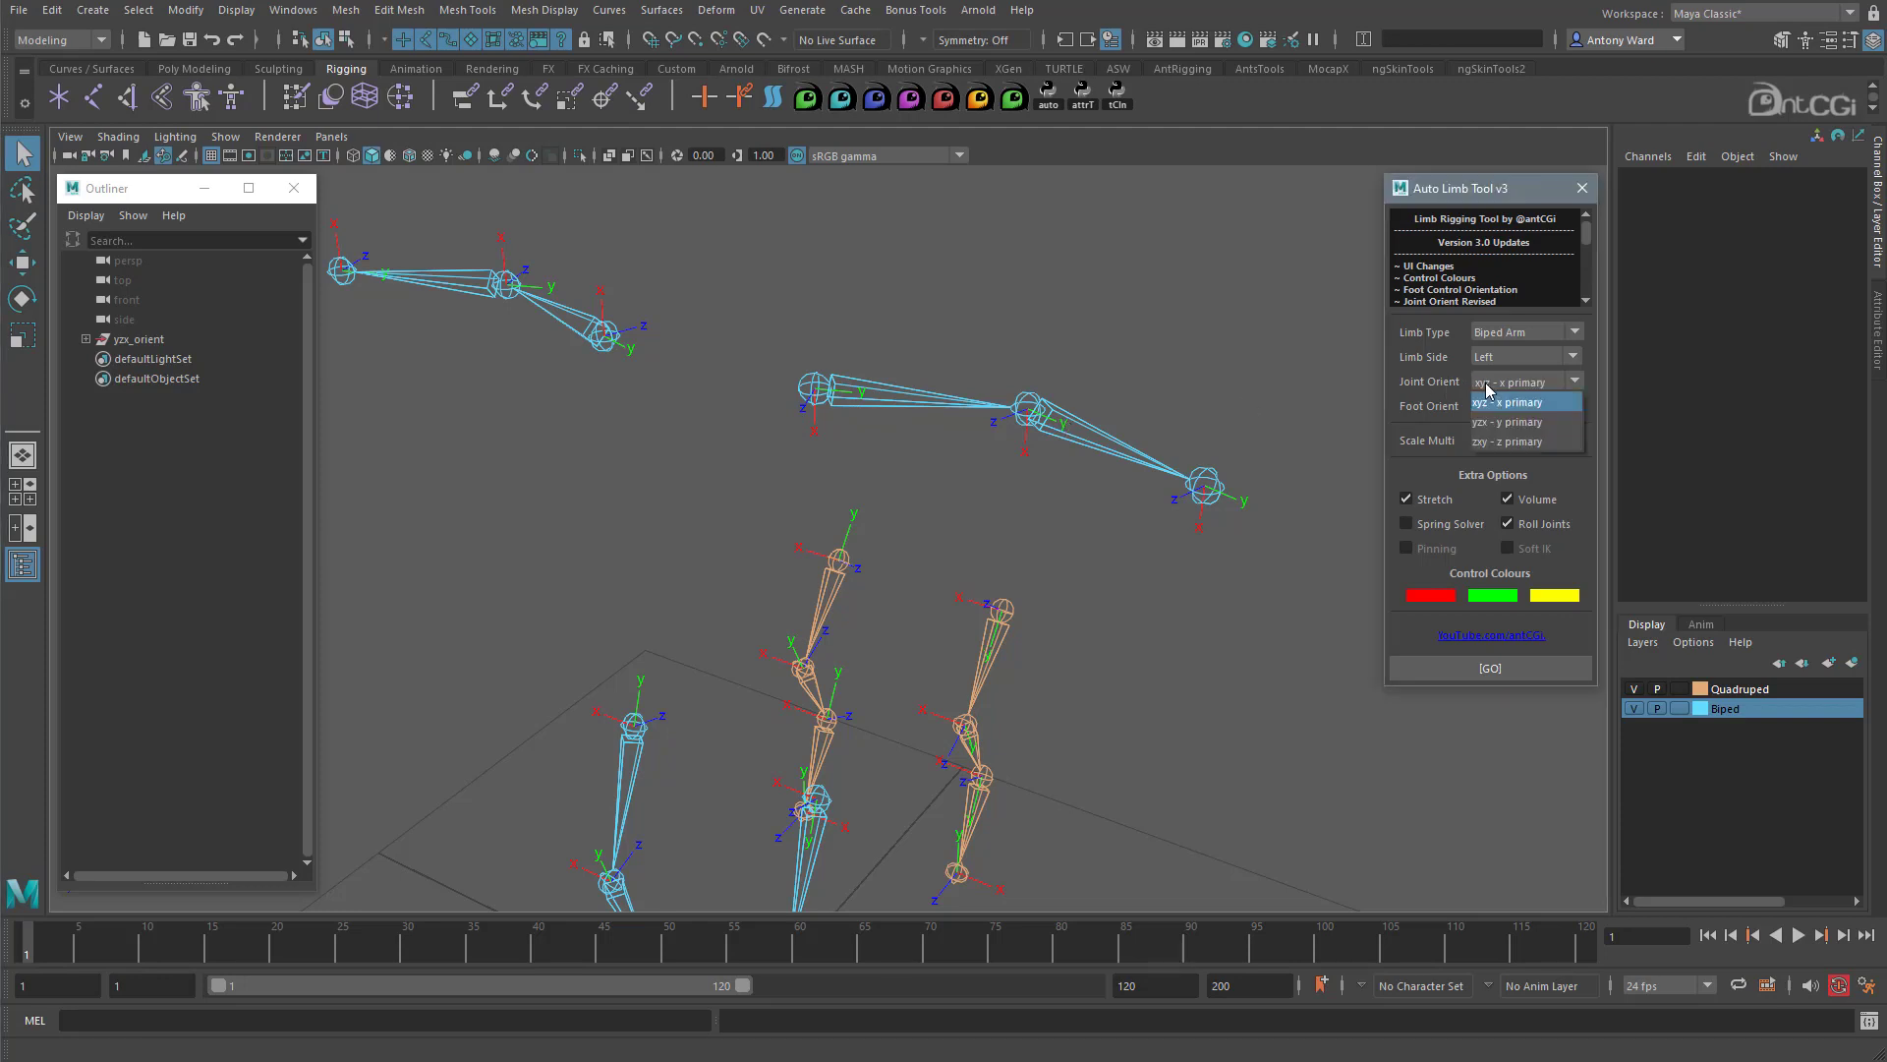
left_click(1534, 429)
Step: Select the y-primary left arm joints from l_shoulder to l_wrist
left_click_drag(1045, 475, 1007, 463, "alt")
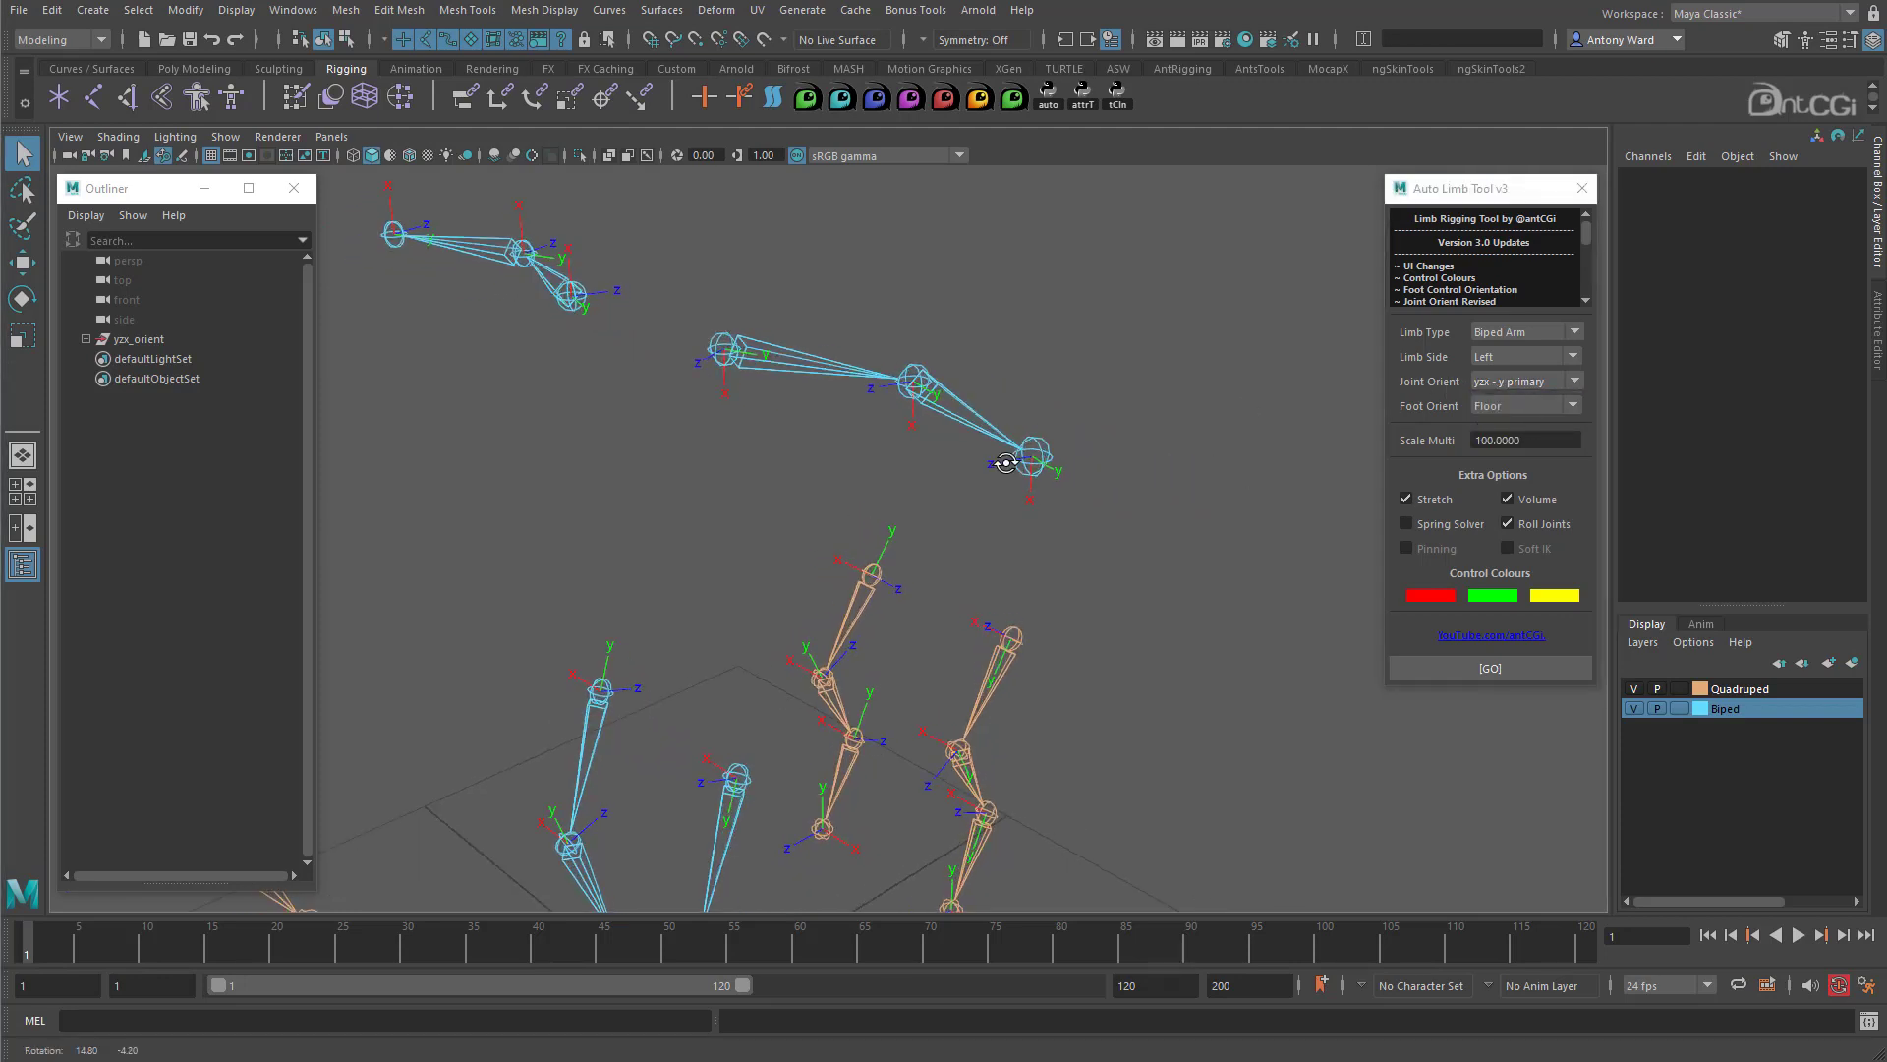
left_click_drag(750, 315, 757, 393)
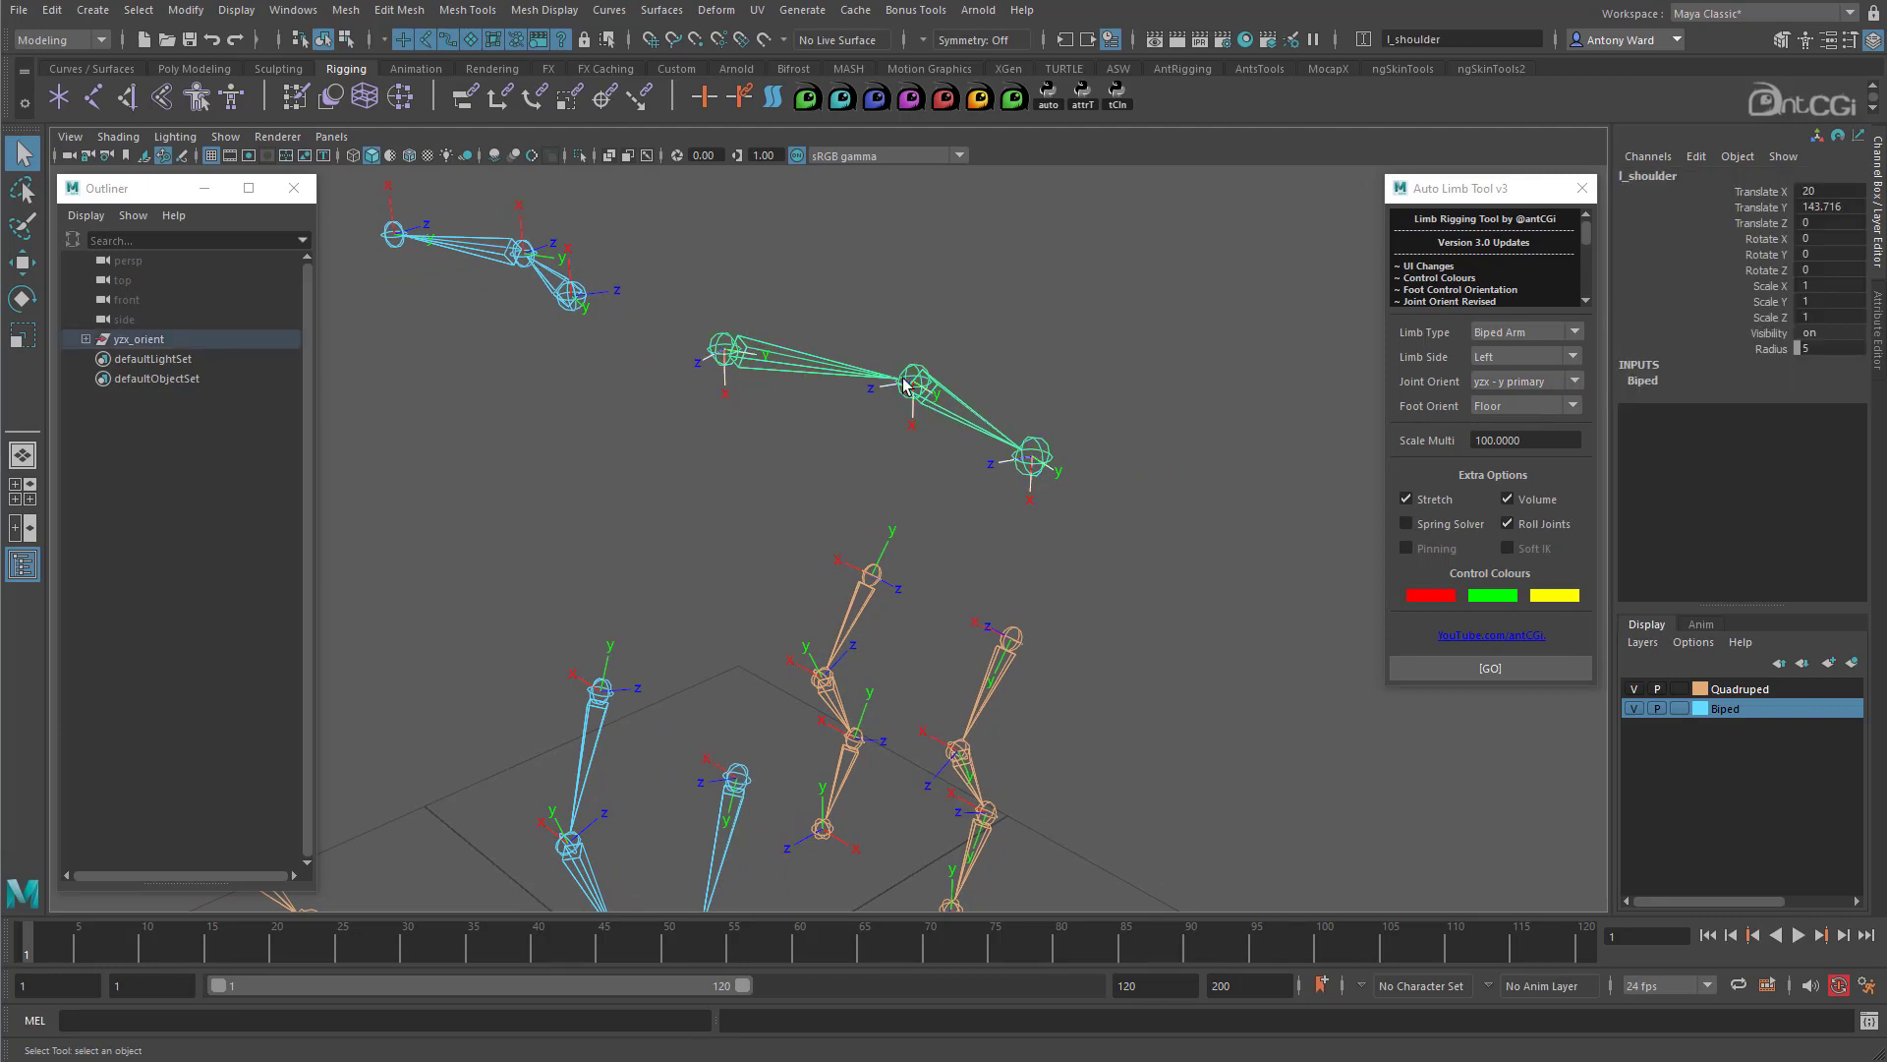
left_click(1037, 456)
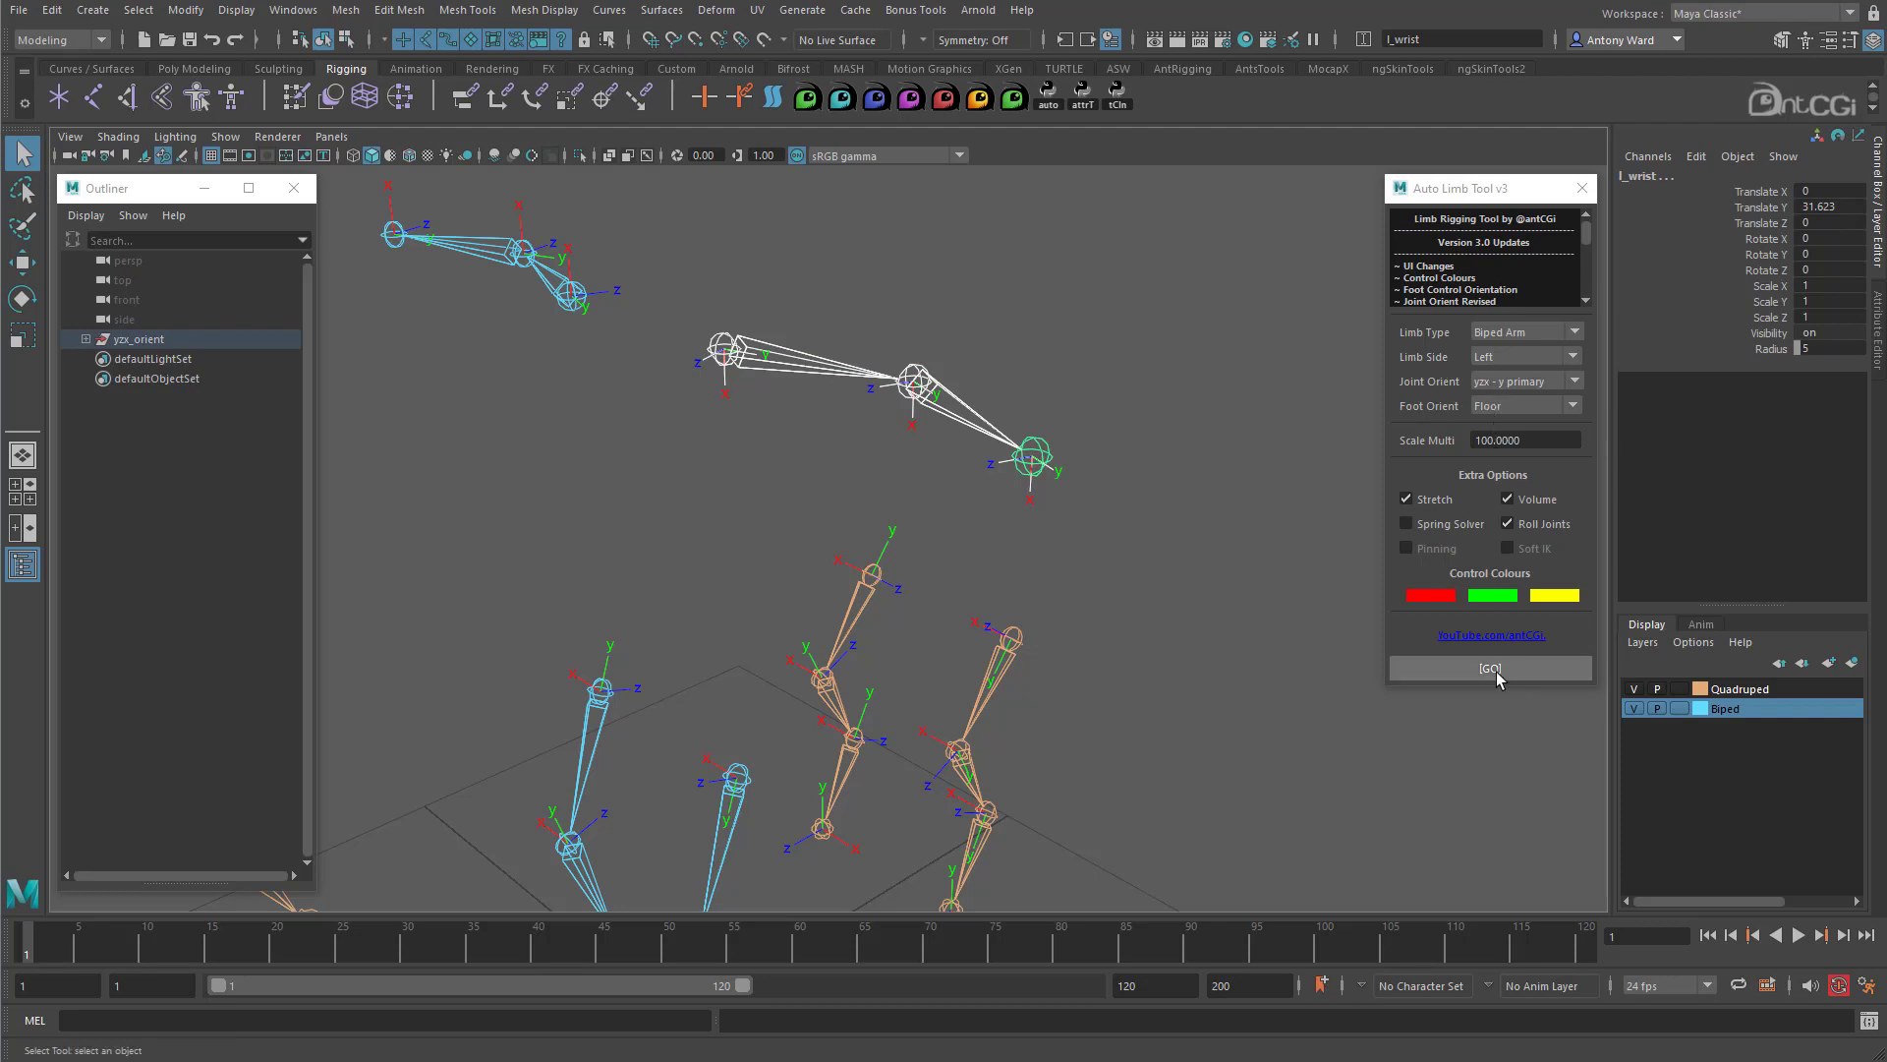
right_click_drag(1267, 596, 1206, 586, "alt")
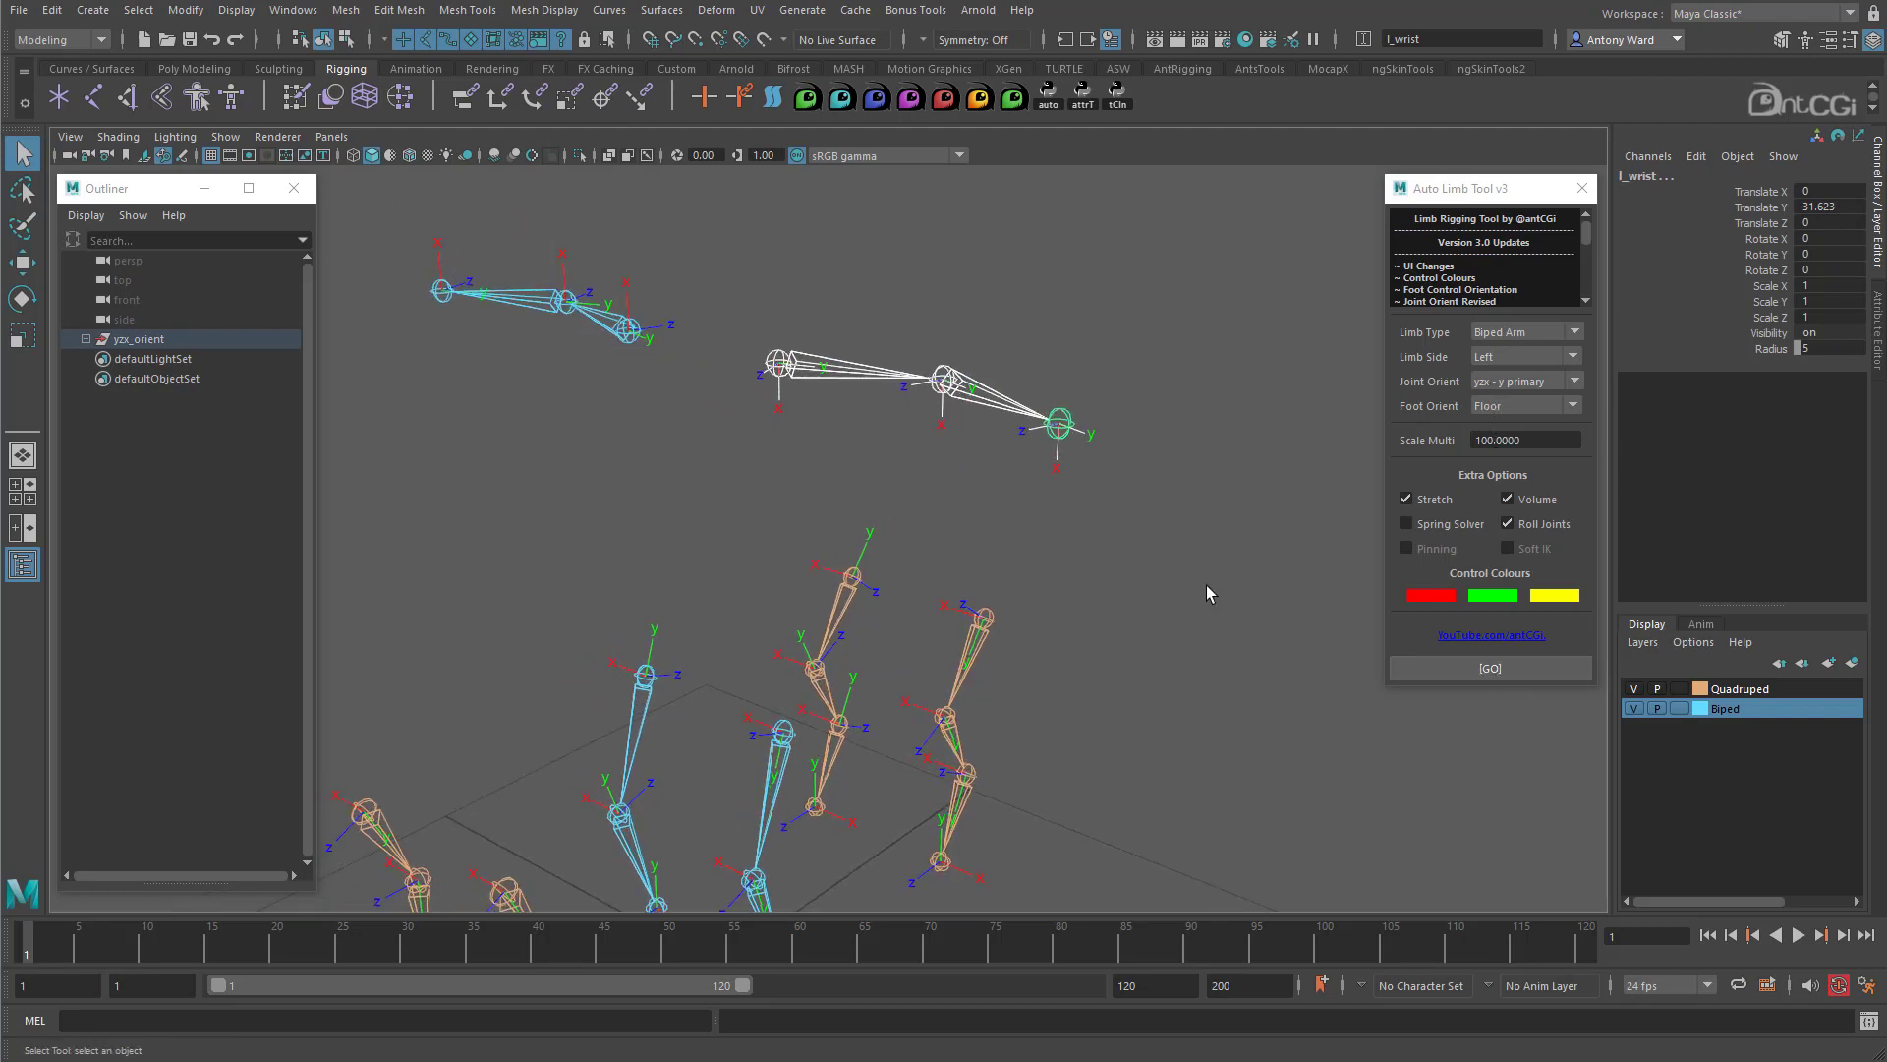
Step: Change the three control colours to lime green for the first, magenta for the second and cyan for the third
left_click(1571, 603)
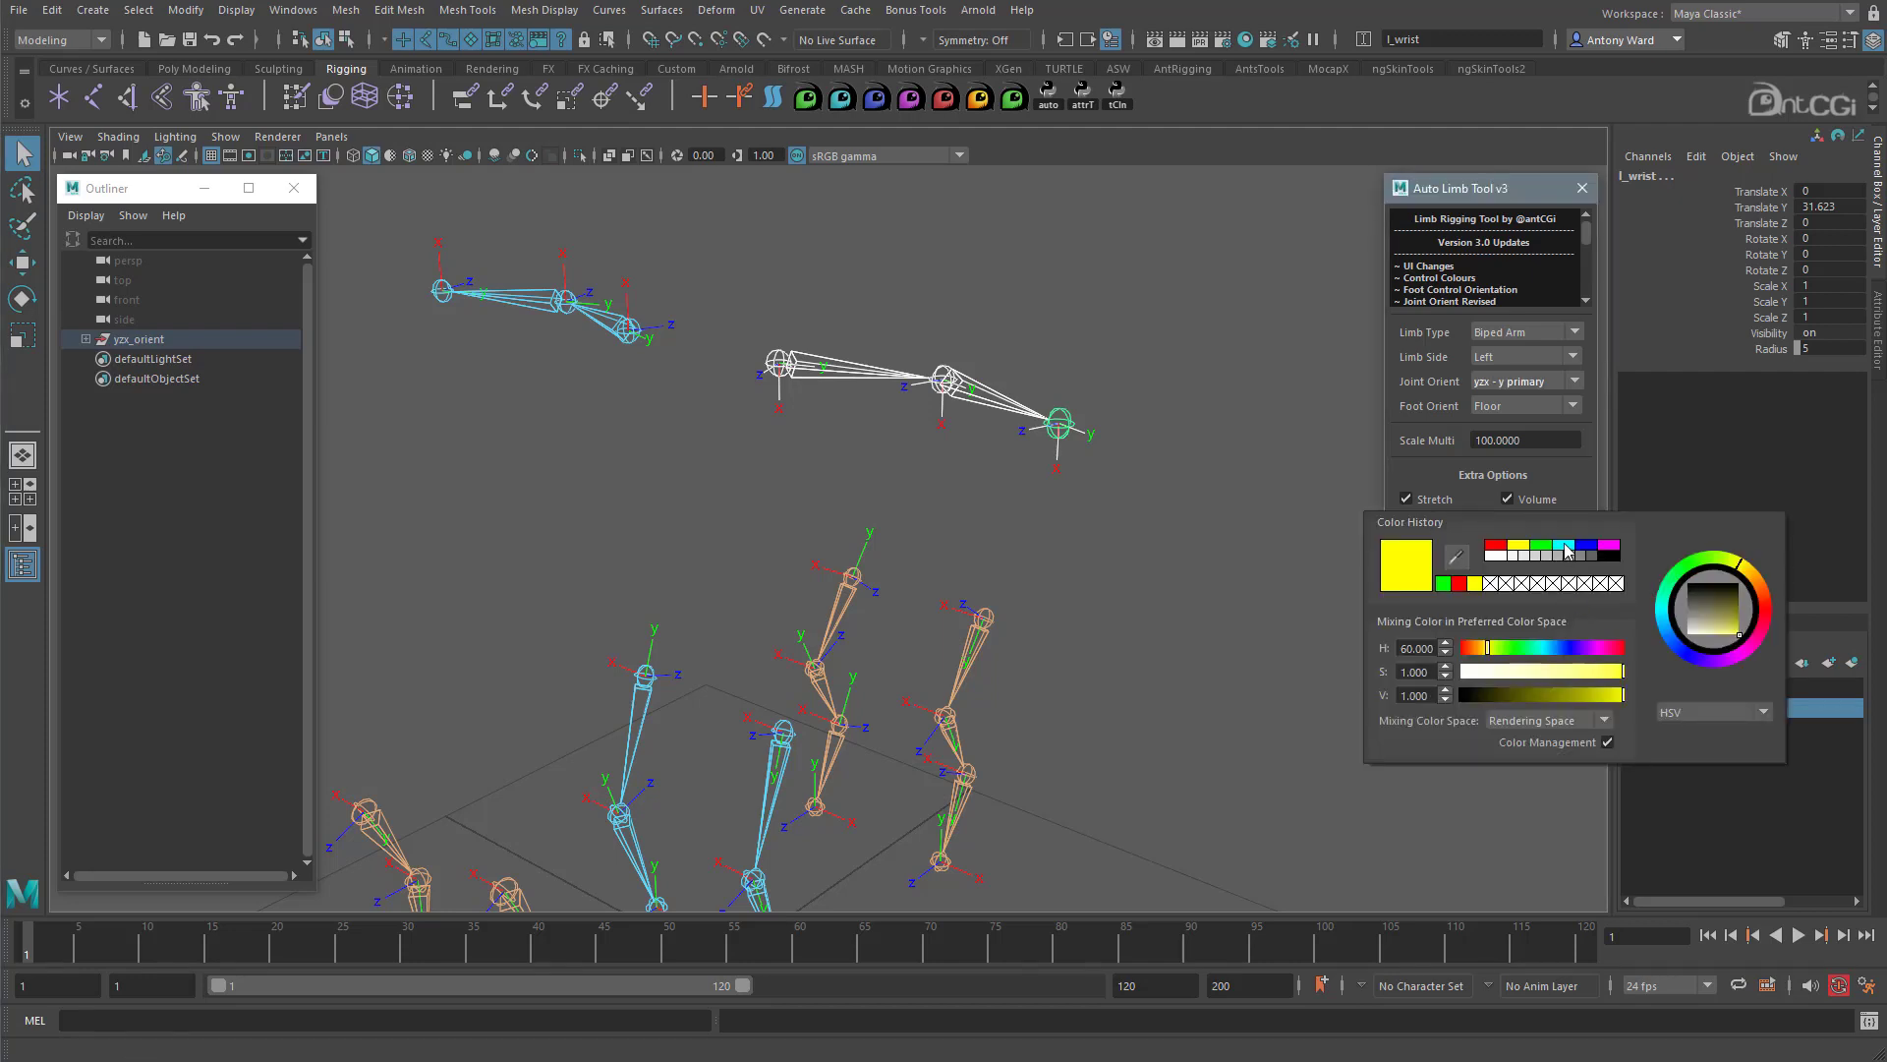
left_click(1566, 545)
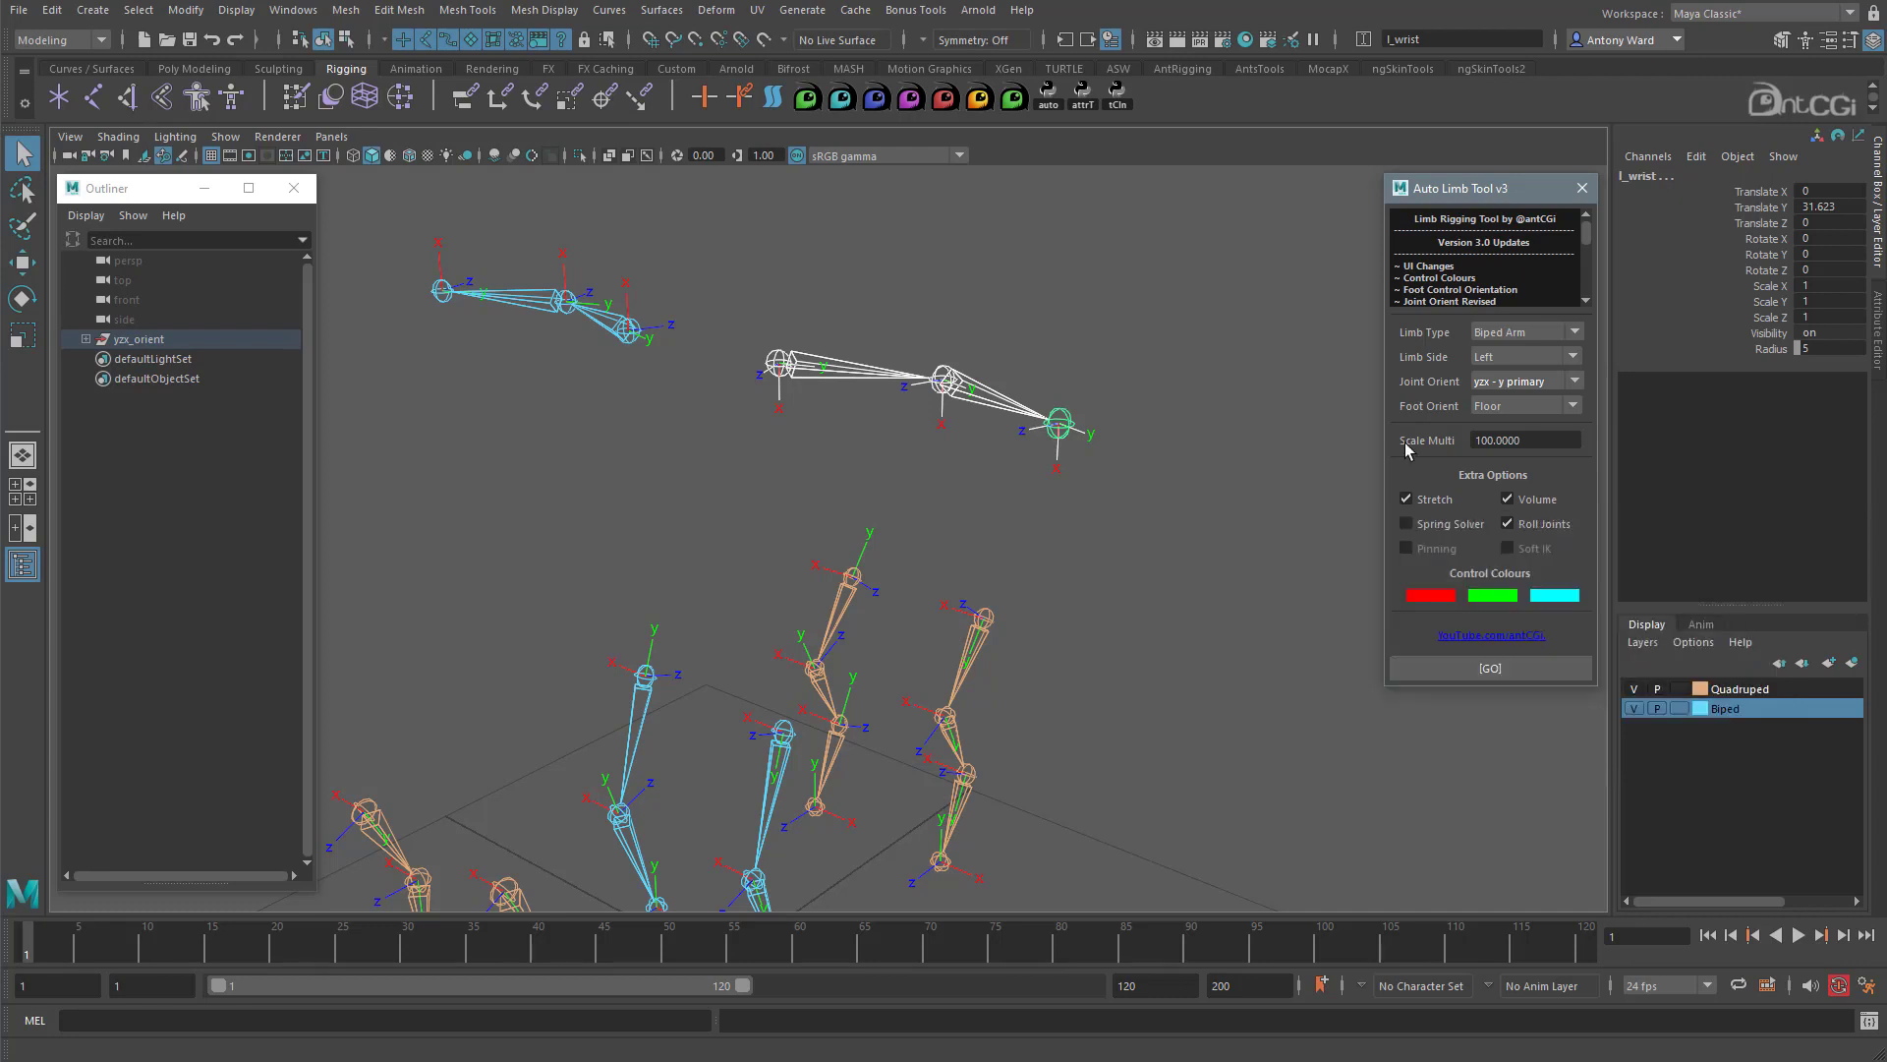
left_click(1483, 594)
left_click(1523, 549)
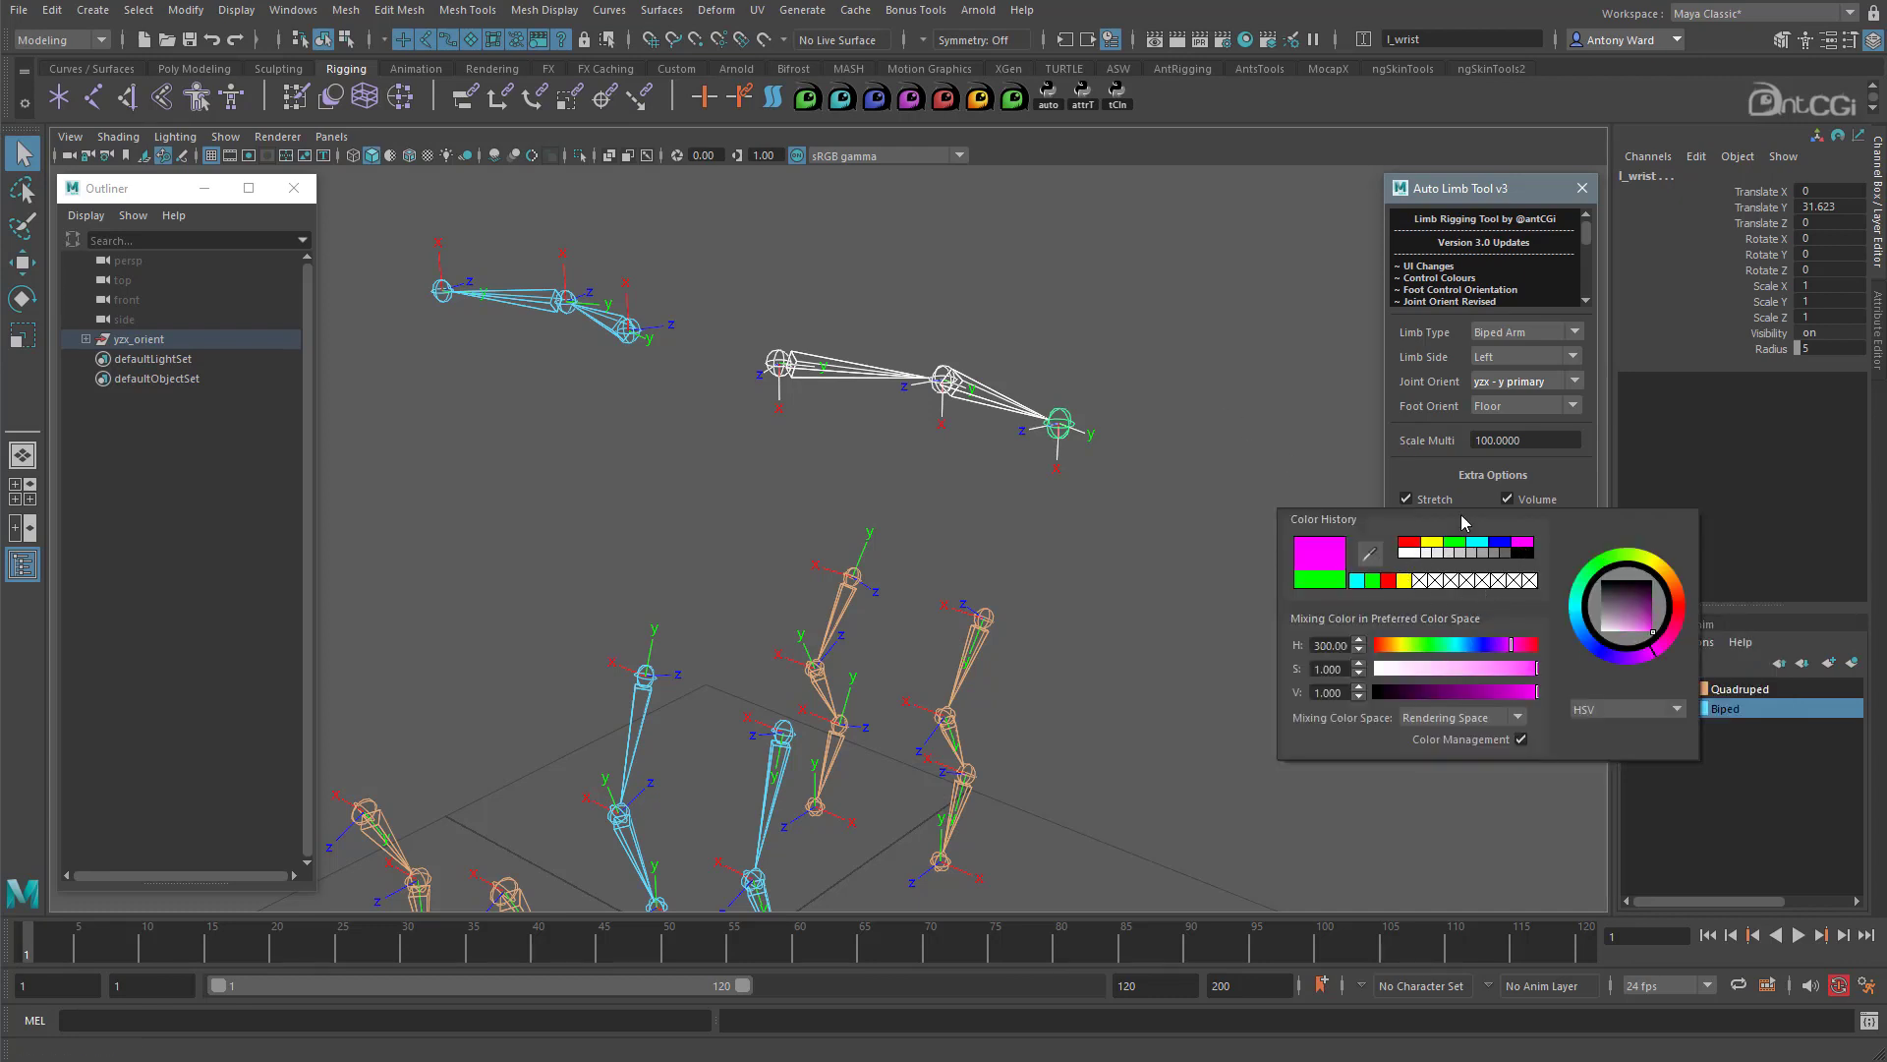
left_click(1423, 600)
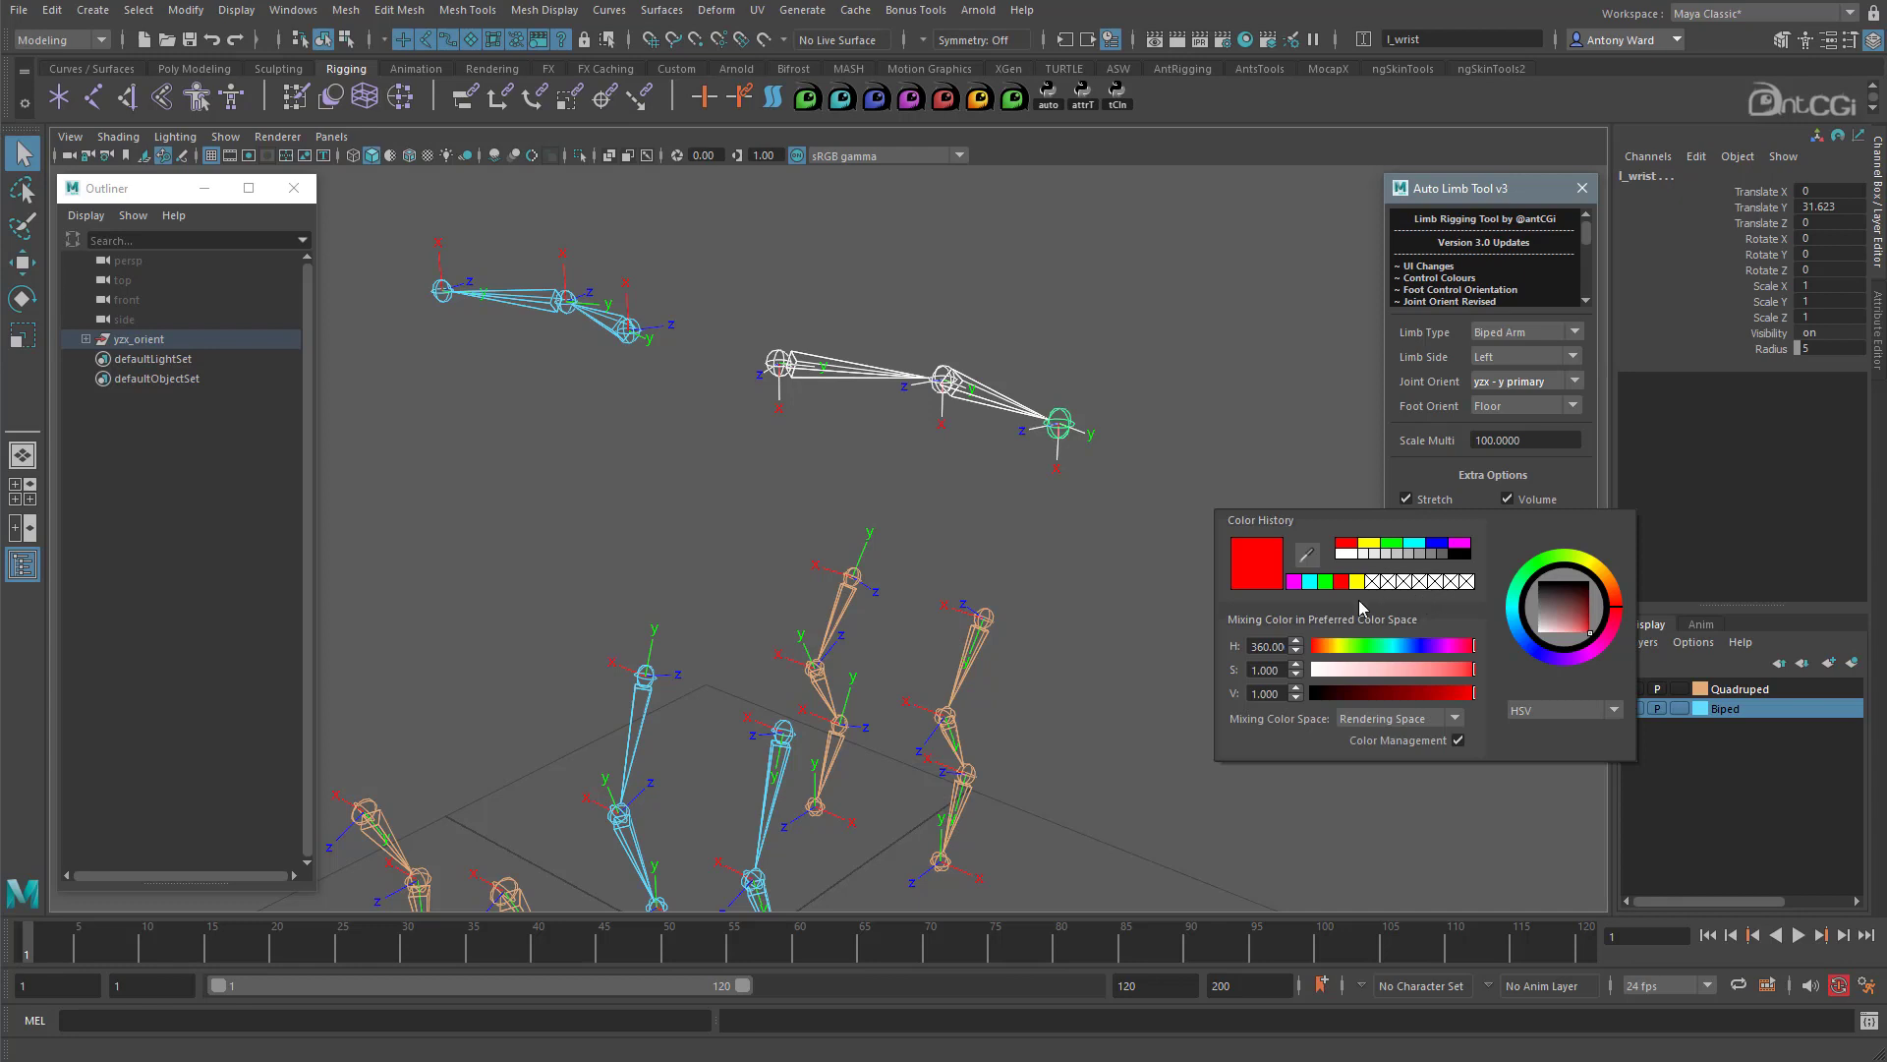
left_click(1349, 645)
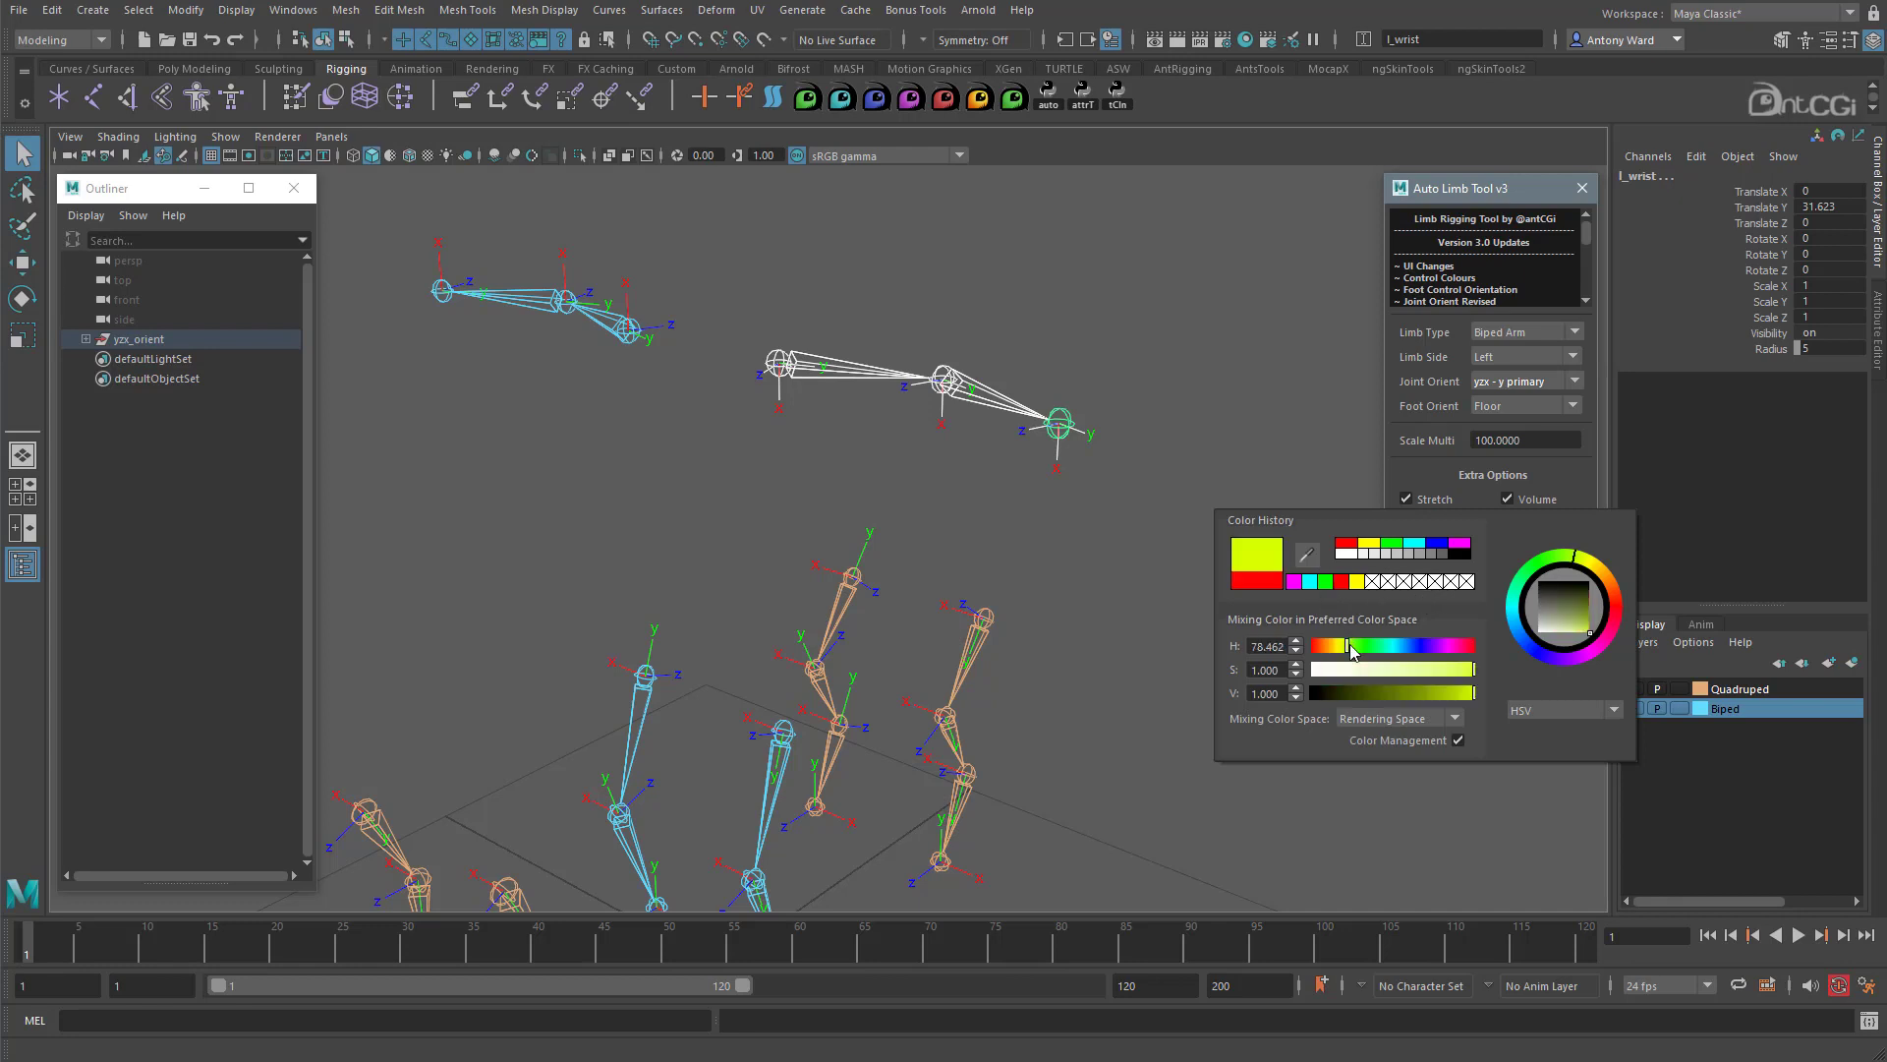
mouse_move(1354, 648)
left_mouse_down()
mouse_move(1416, 655)
mouse_move(1342, 651)
mouse_move(1360, 649)
left_mouse_up()
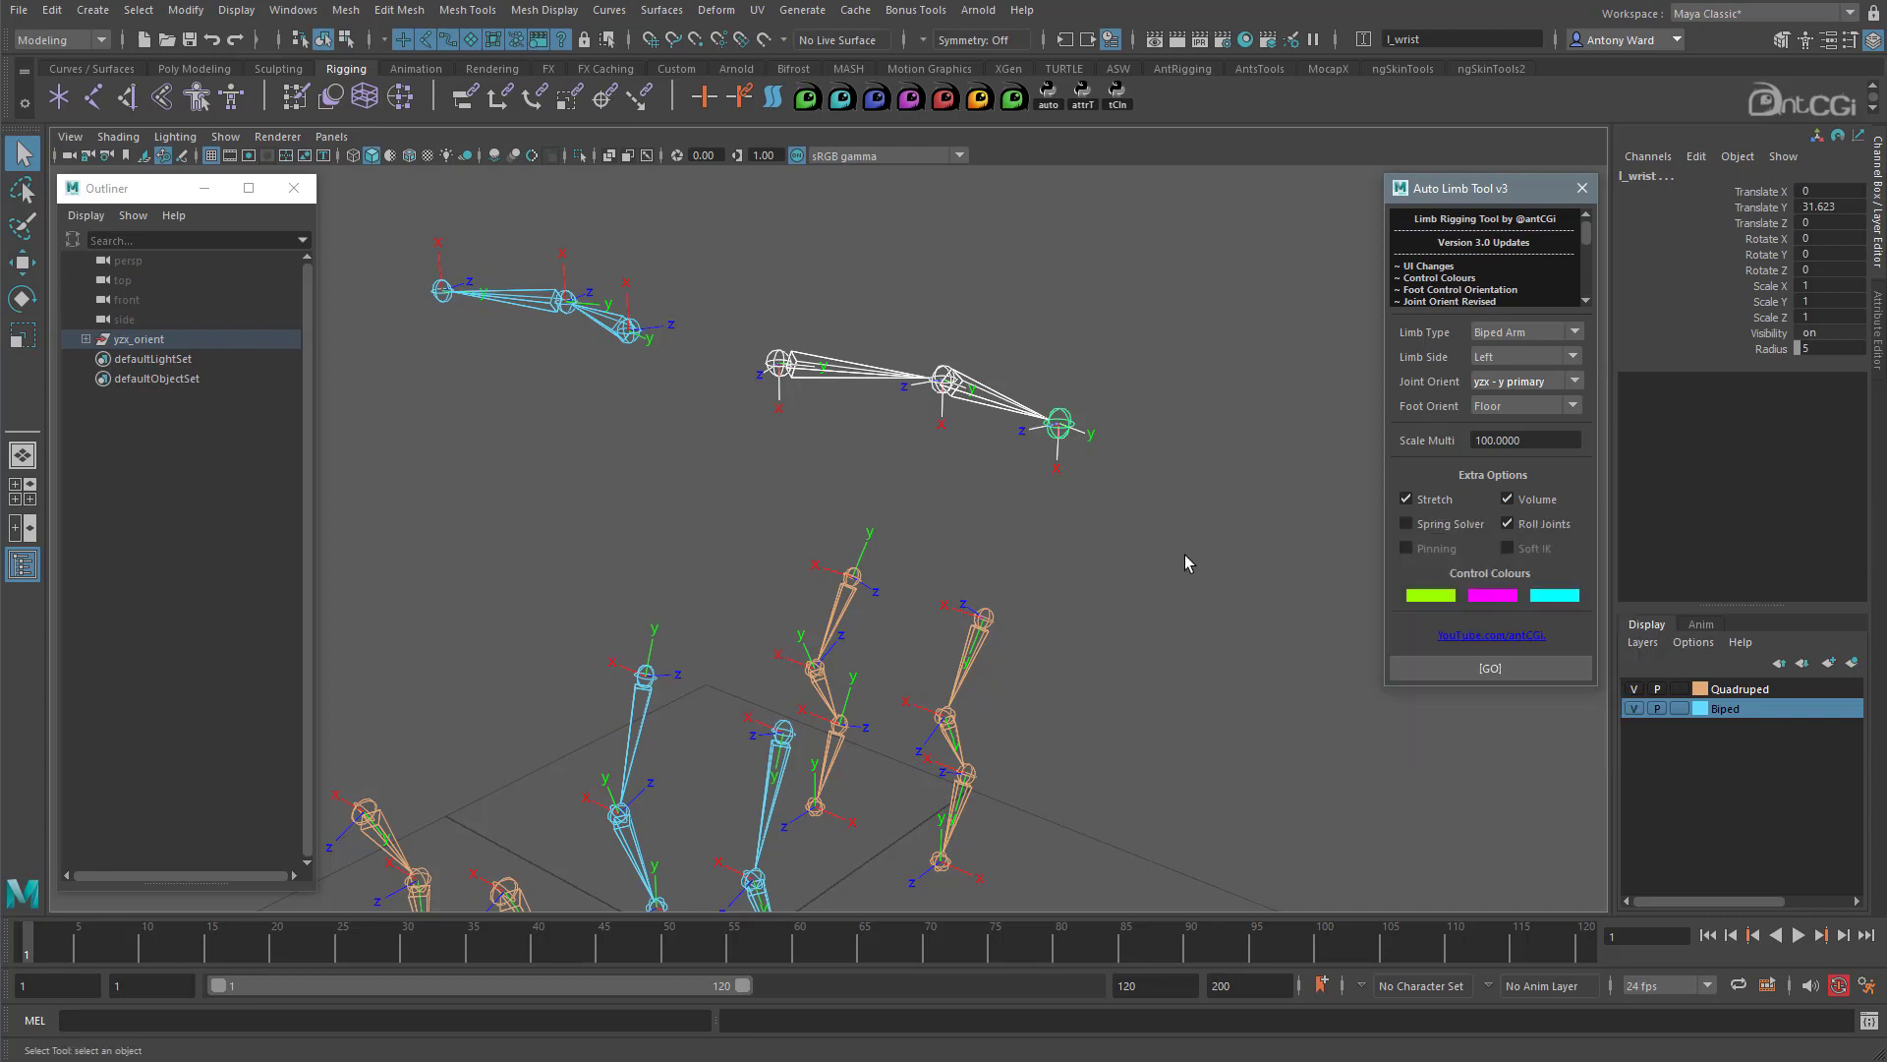
Step: Generate the left Biped Arm rig from the selected joints with the yzx orientation and the custom control colours
right_click_drag(1145, 549, 958, 519, "alt")
middle_click_drag(957, 519, 1001, 470, "alt")
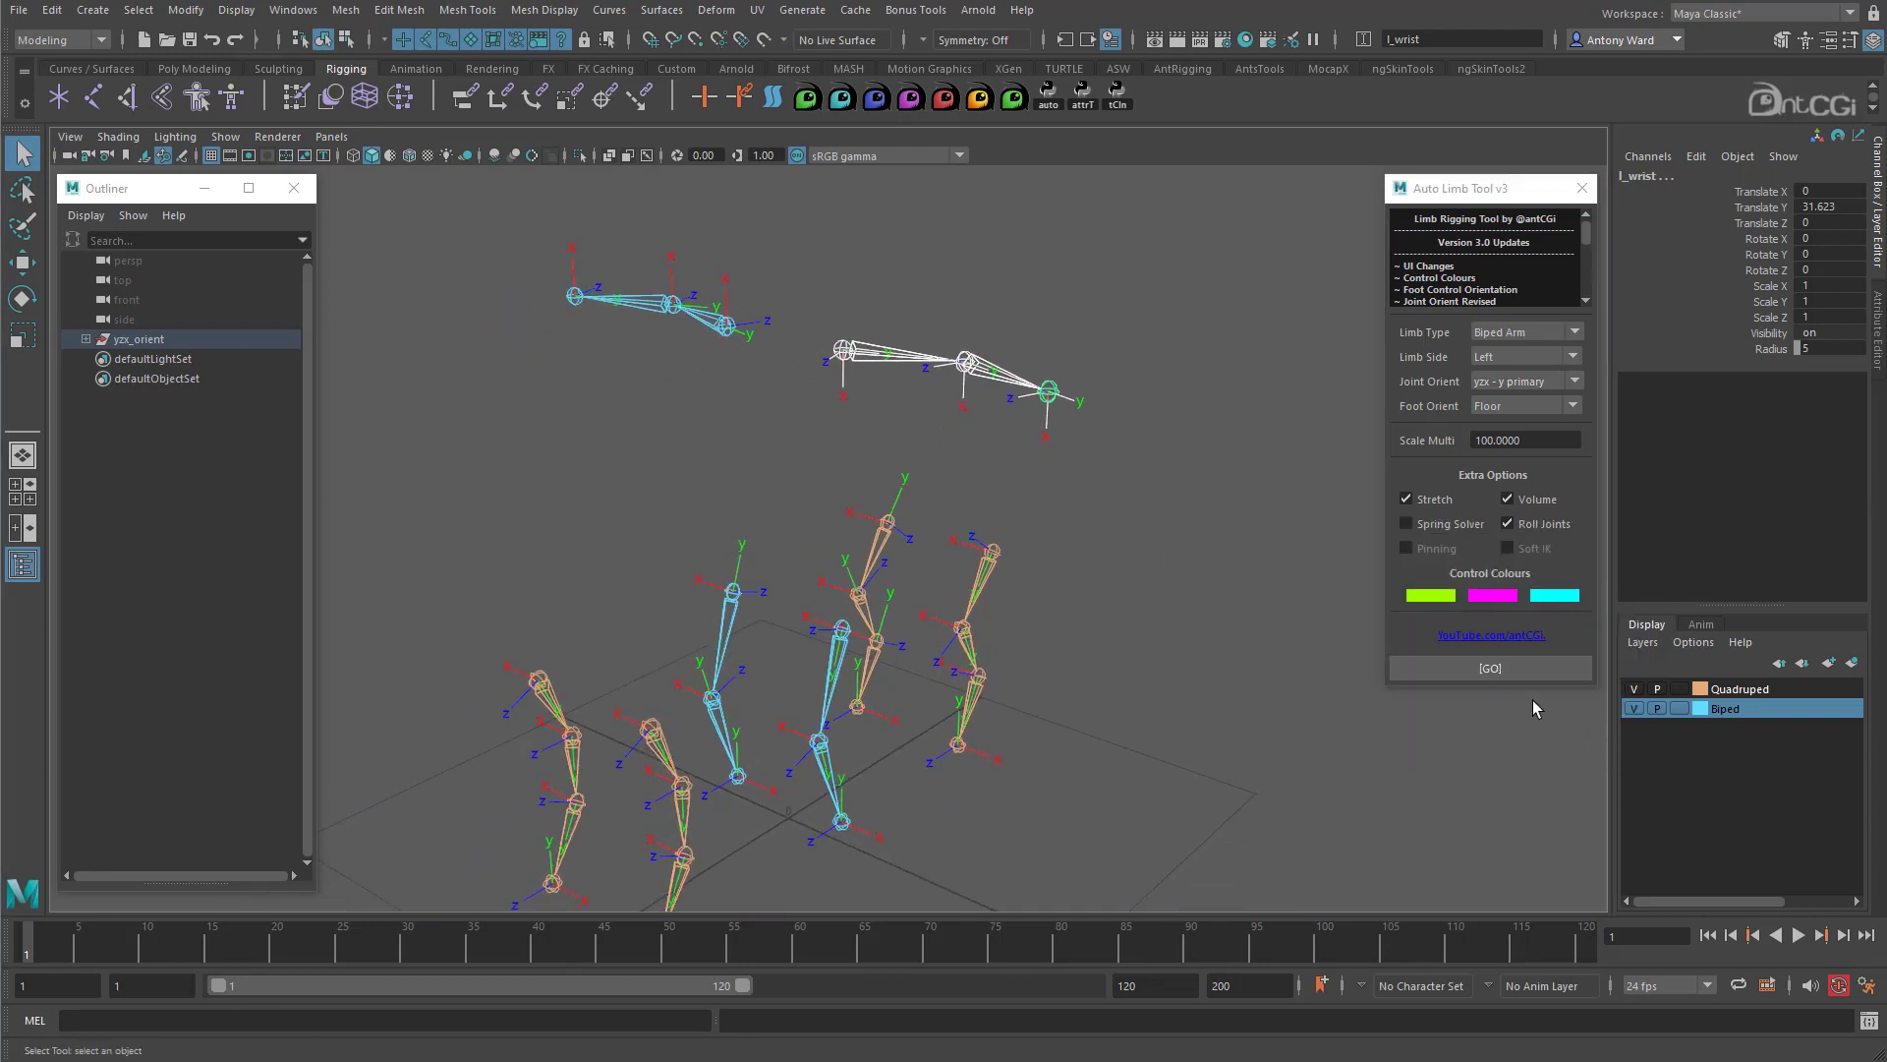
left_click(1490, 668)
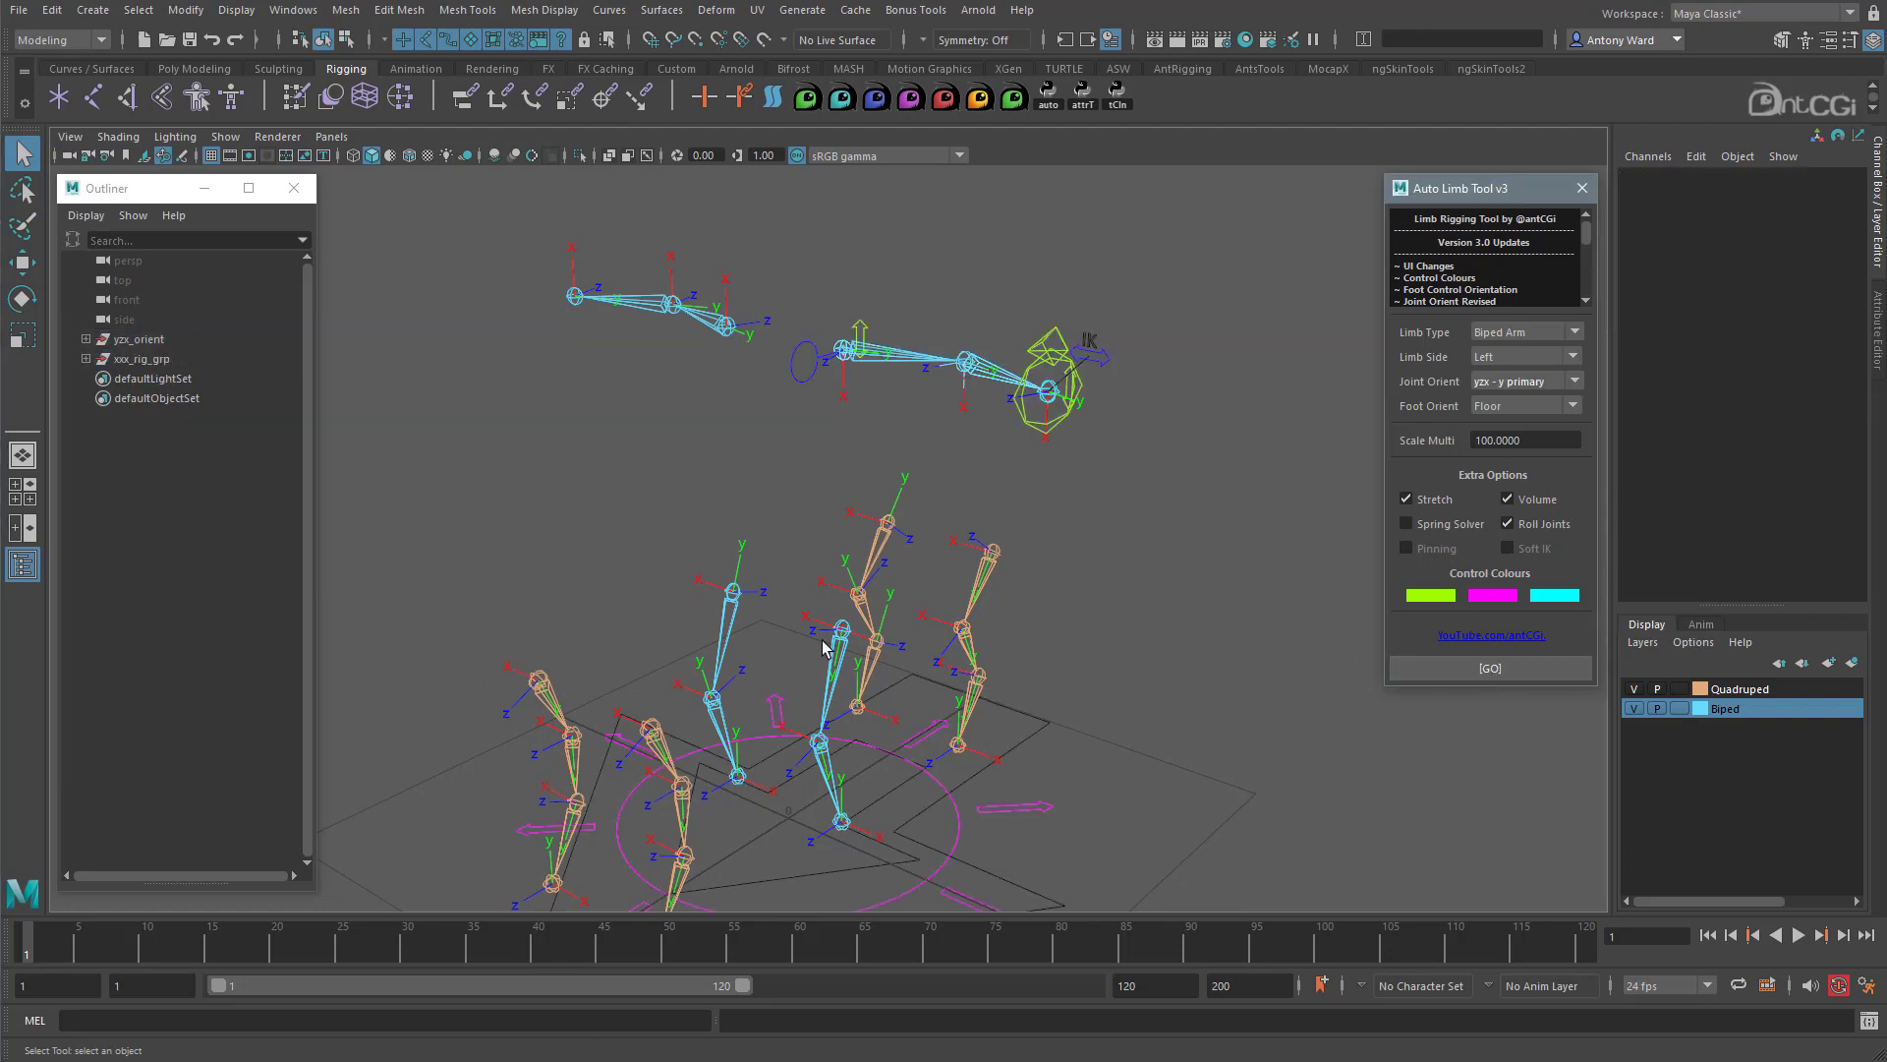
Step: Move the left arm IK control to test the arm's bend, and undo the move
left_click_drag(857, 558, 850, 575, "alt")
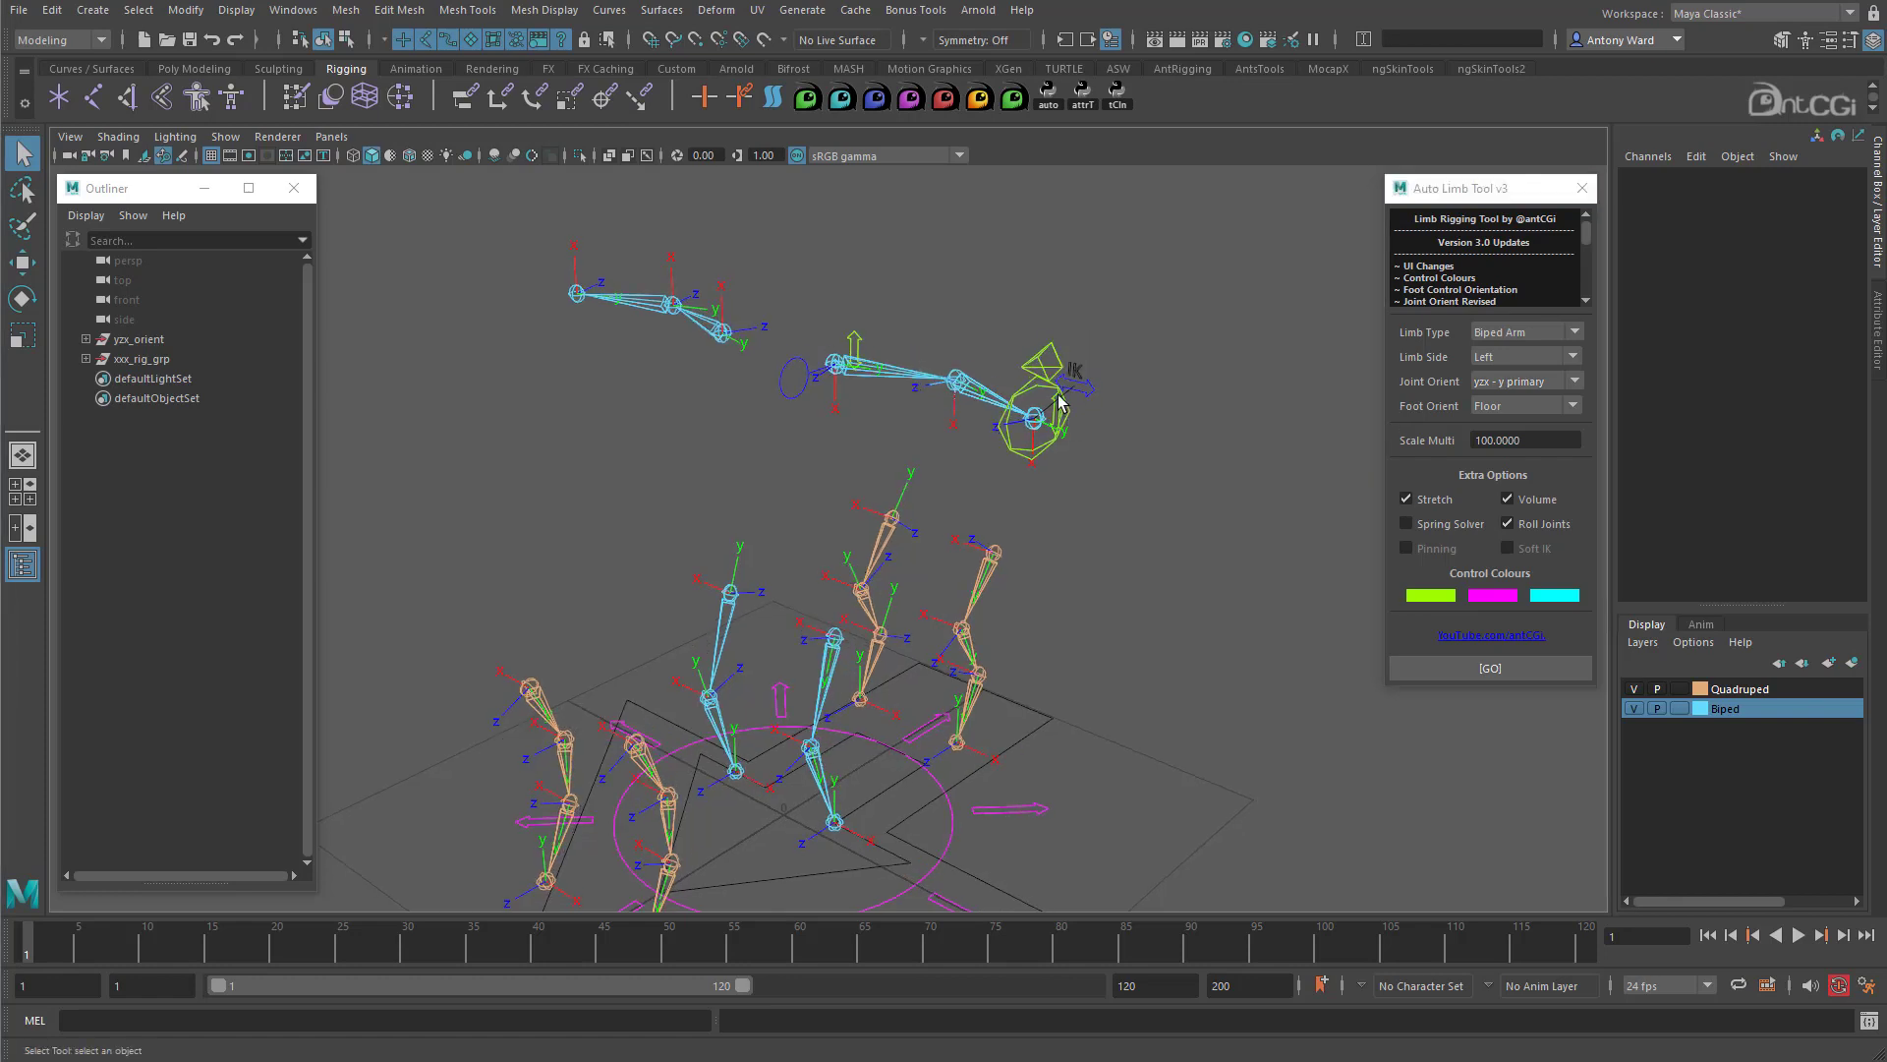
middle_click_drag(823, 388, 787, 476, "alt")
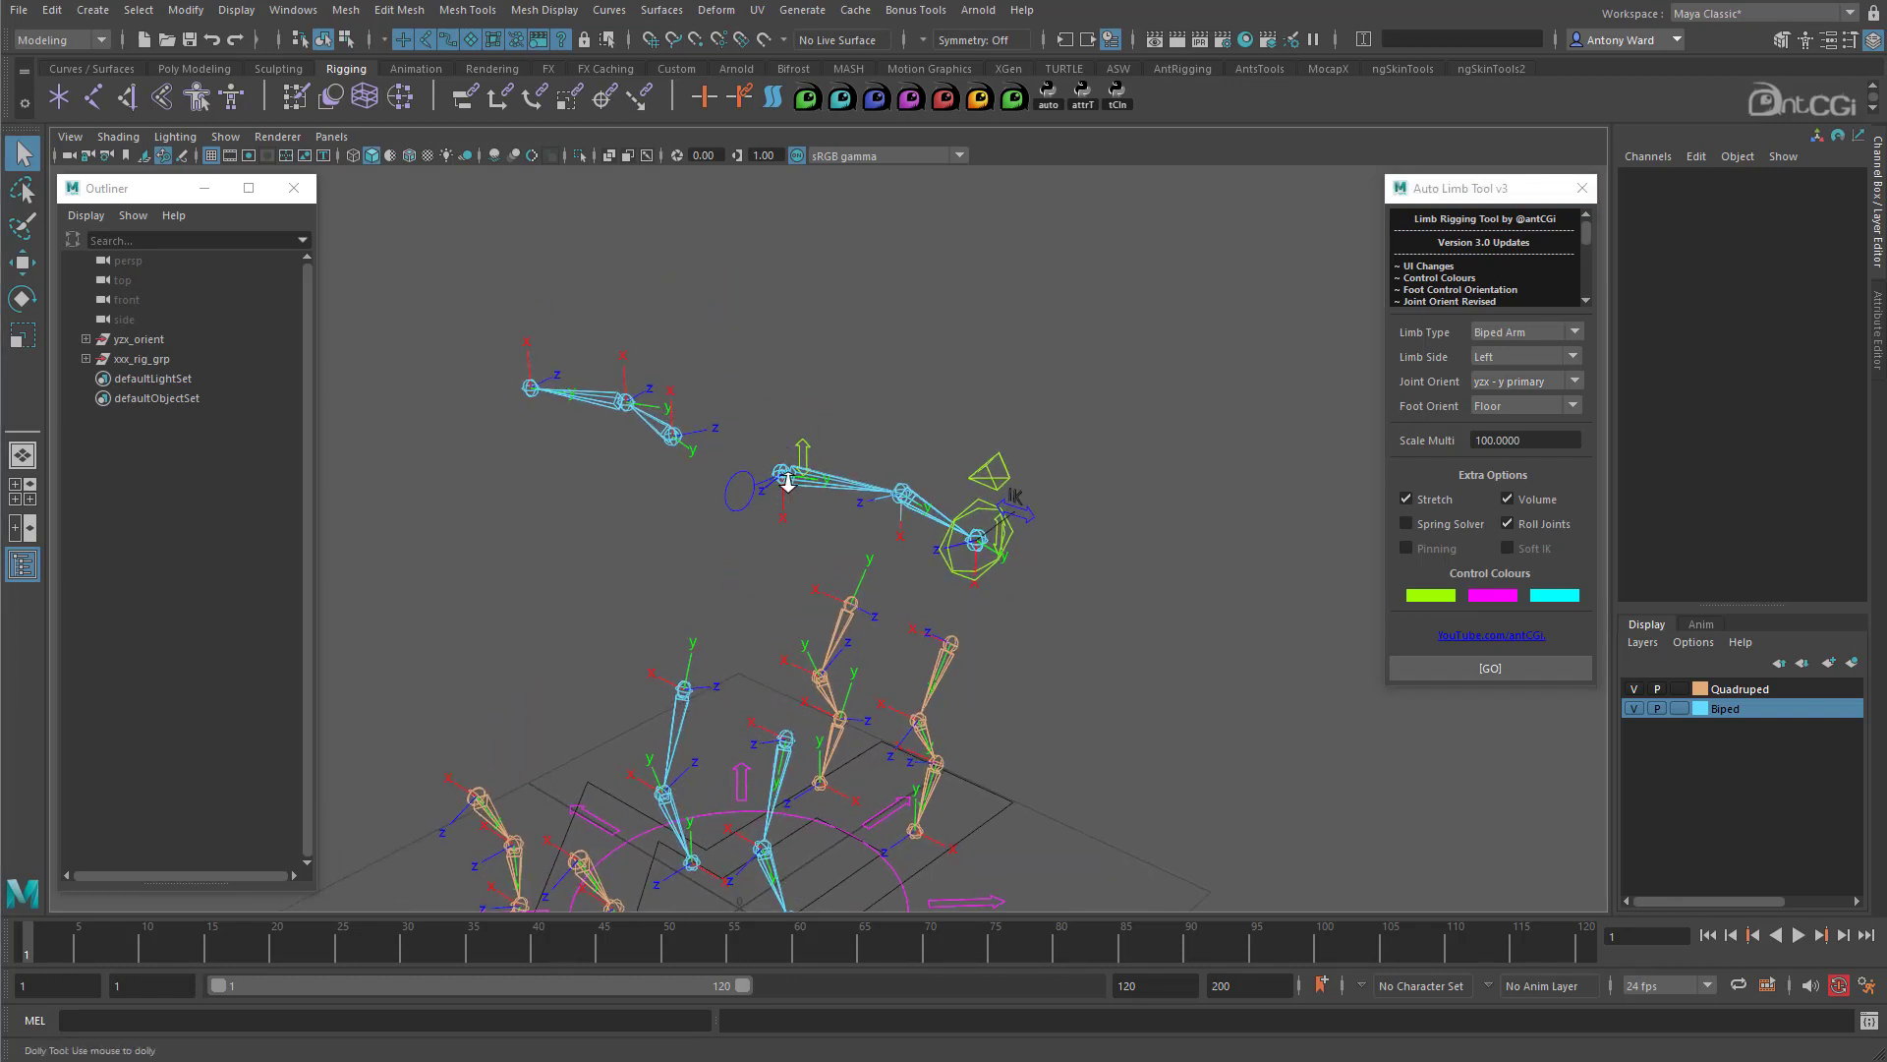
right_click_drag(787, 476, 995, 469, "alt")
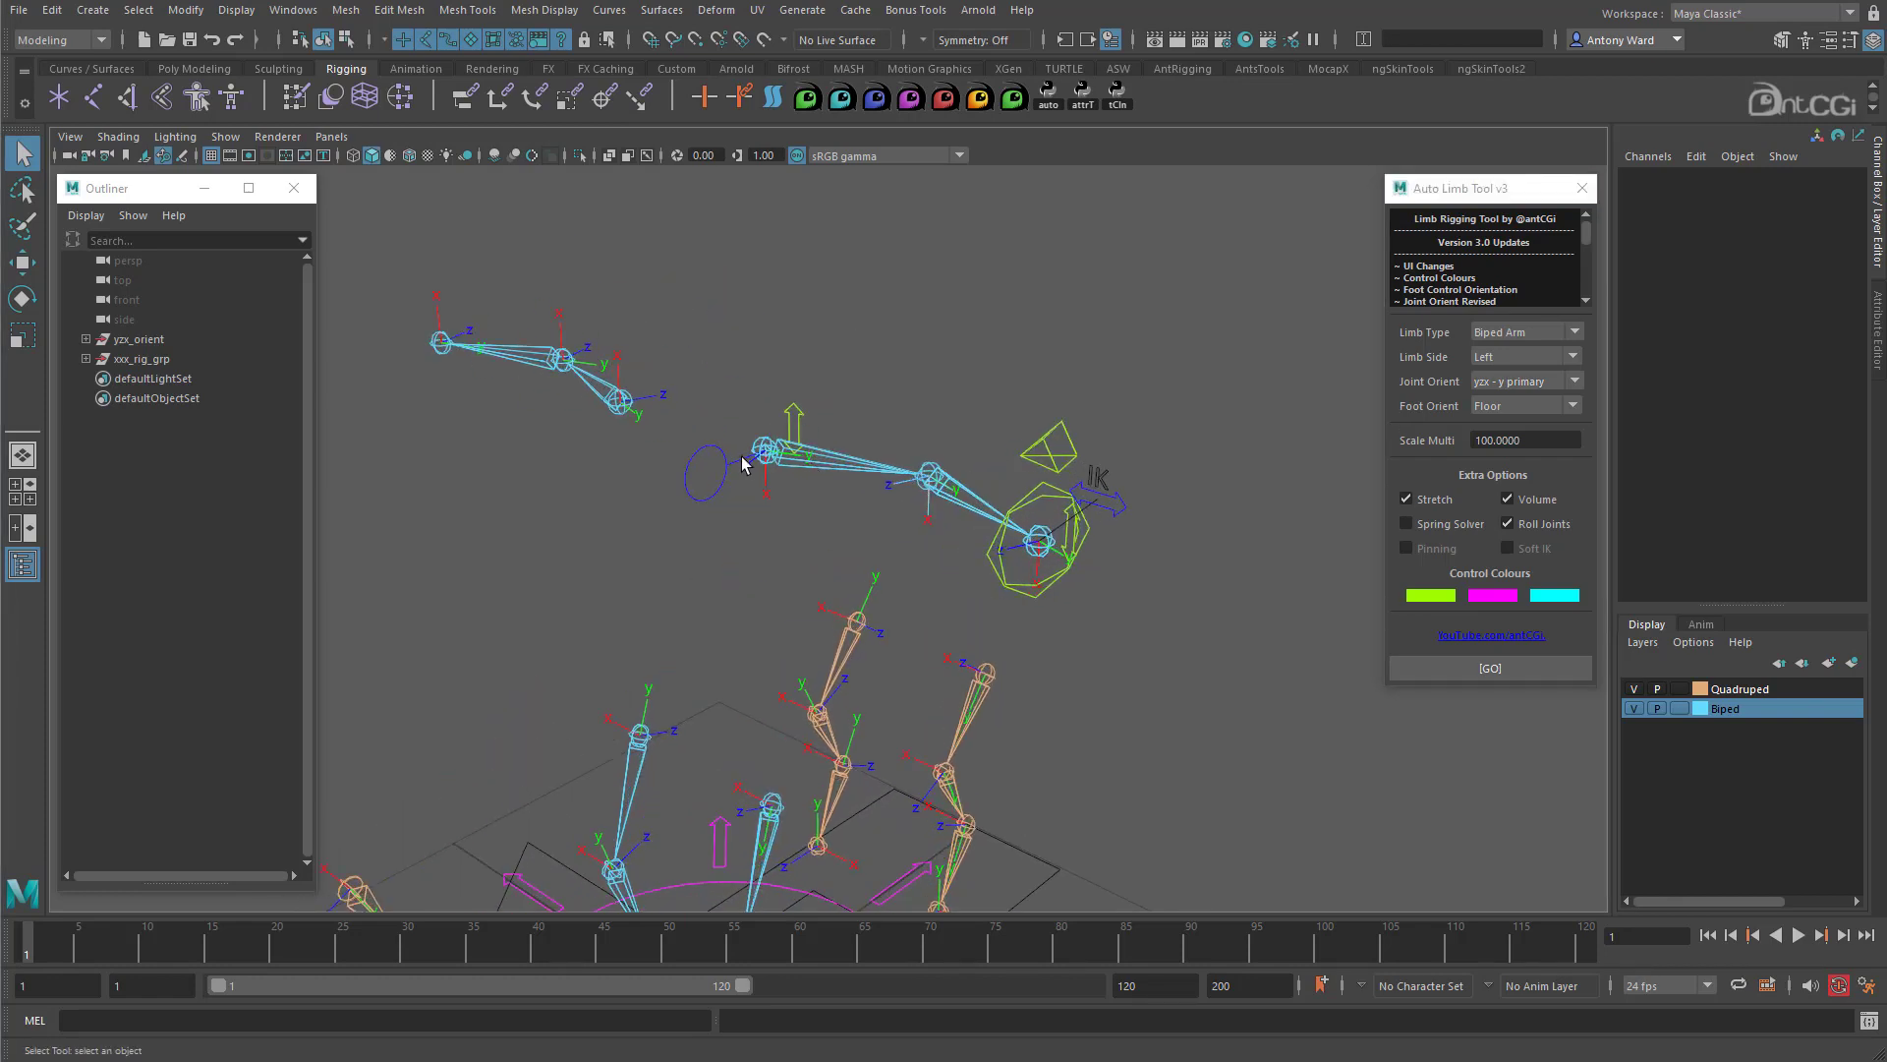
left_click(1025, 507)
key("w")
left_click_drag(1046, 557, 1073, 495)
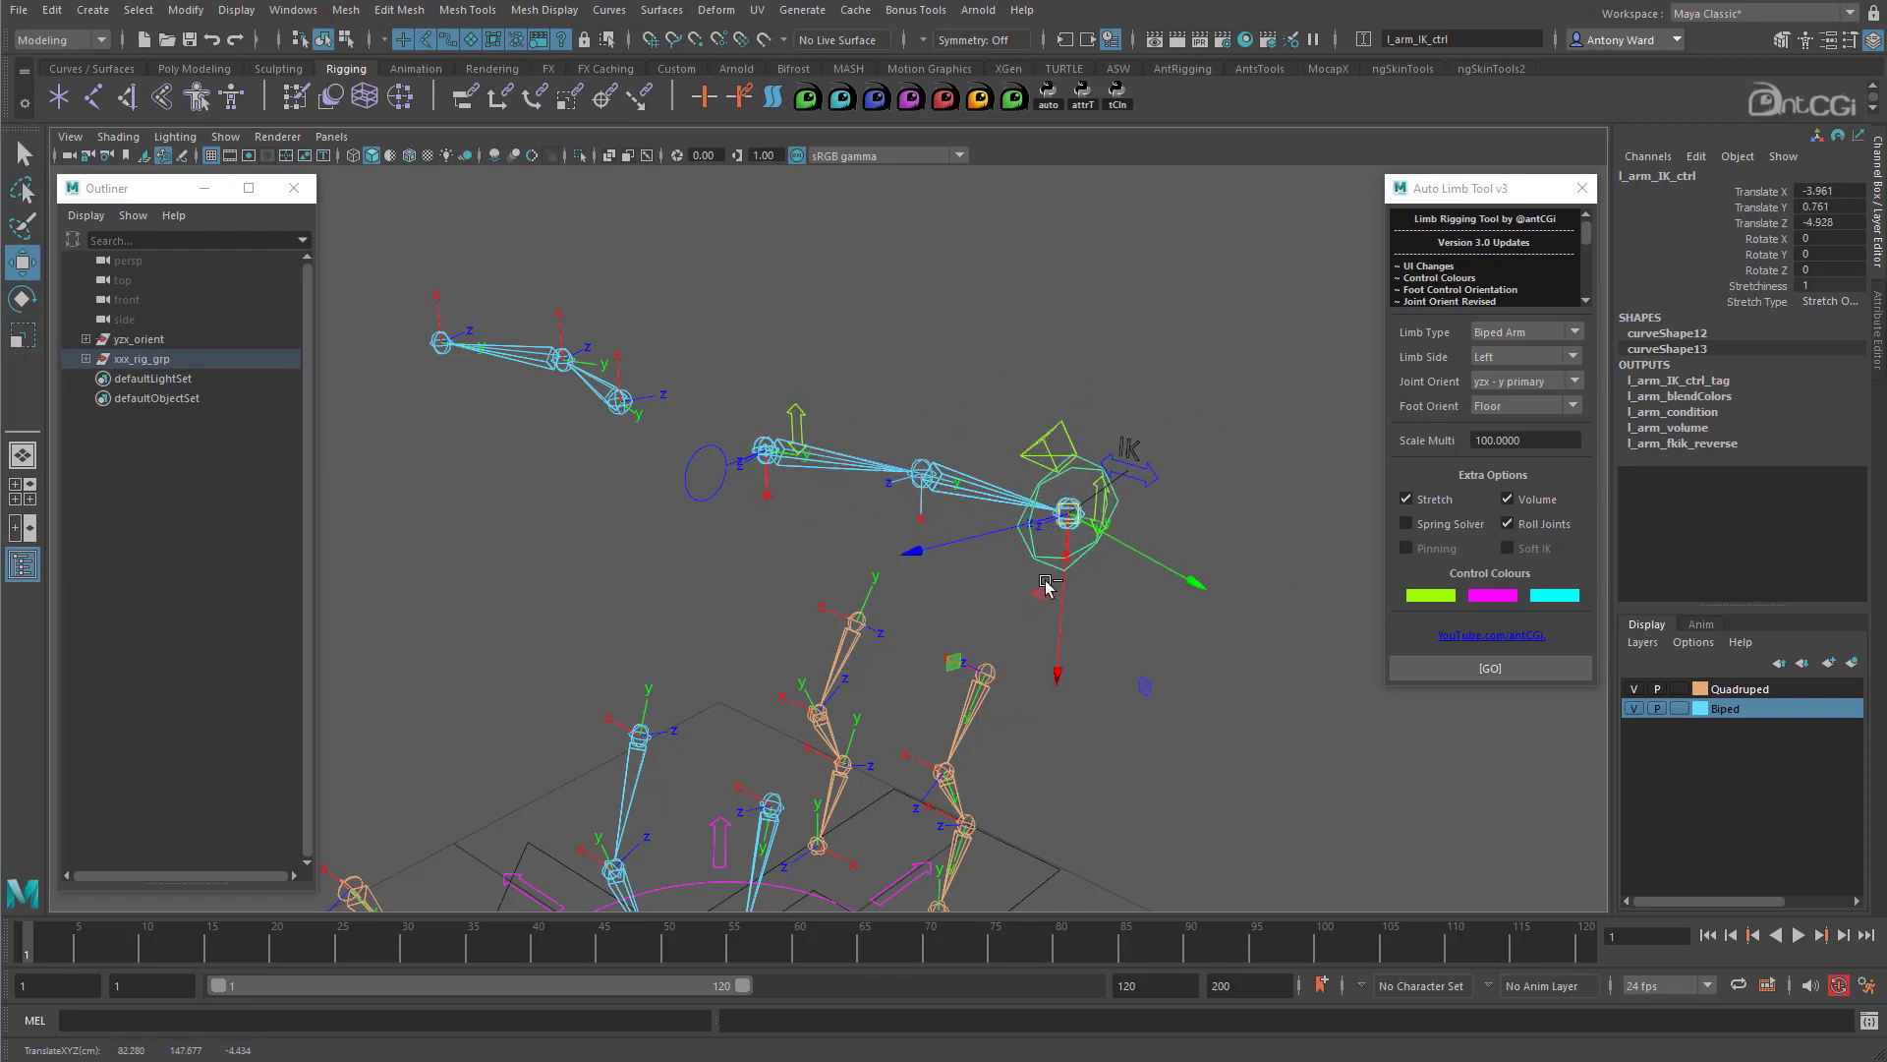
key("ctrl+z")
Step: Select the top joint of the left rear quadruped leg
left_click_drag(1288, 750, 1093, 516, "alt")
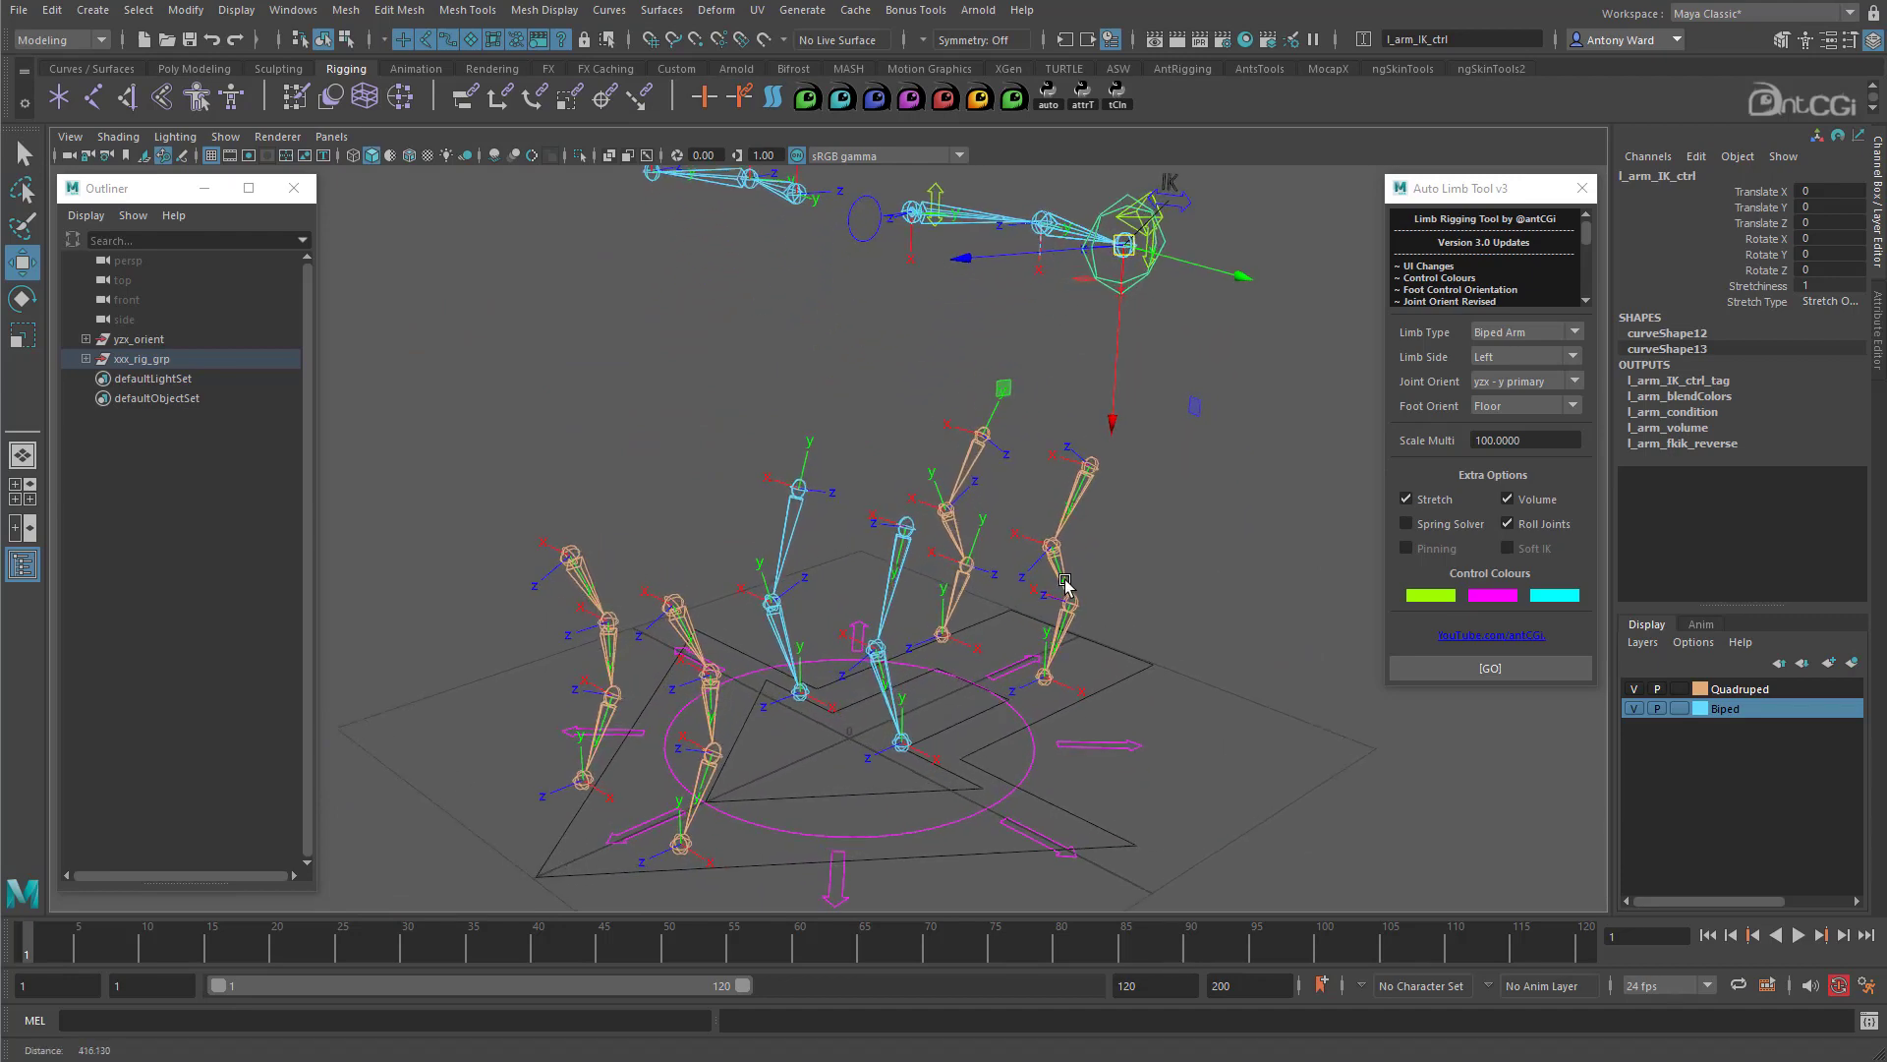
left_click(1081, 475)
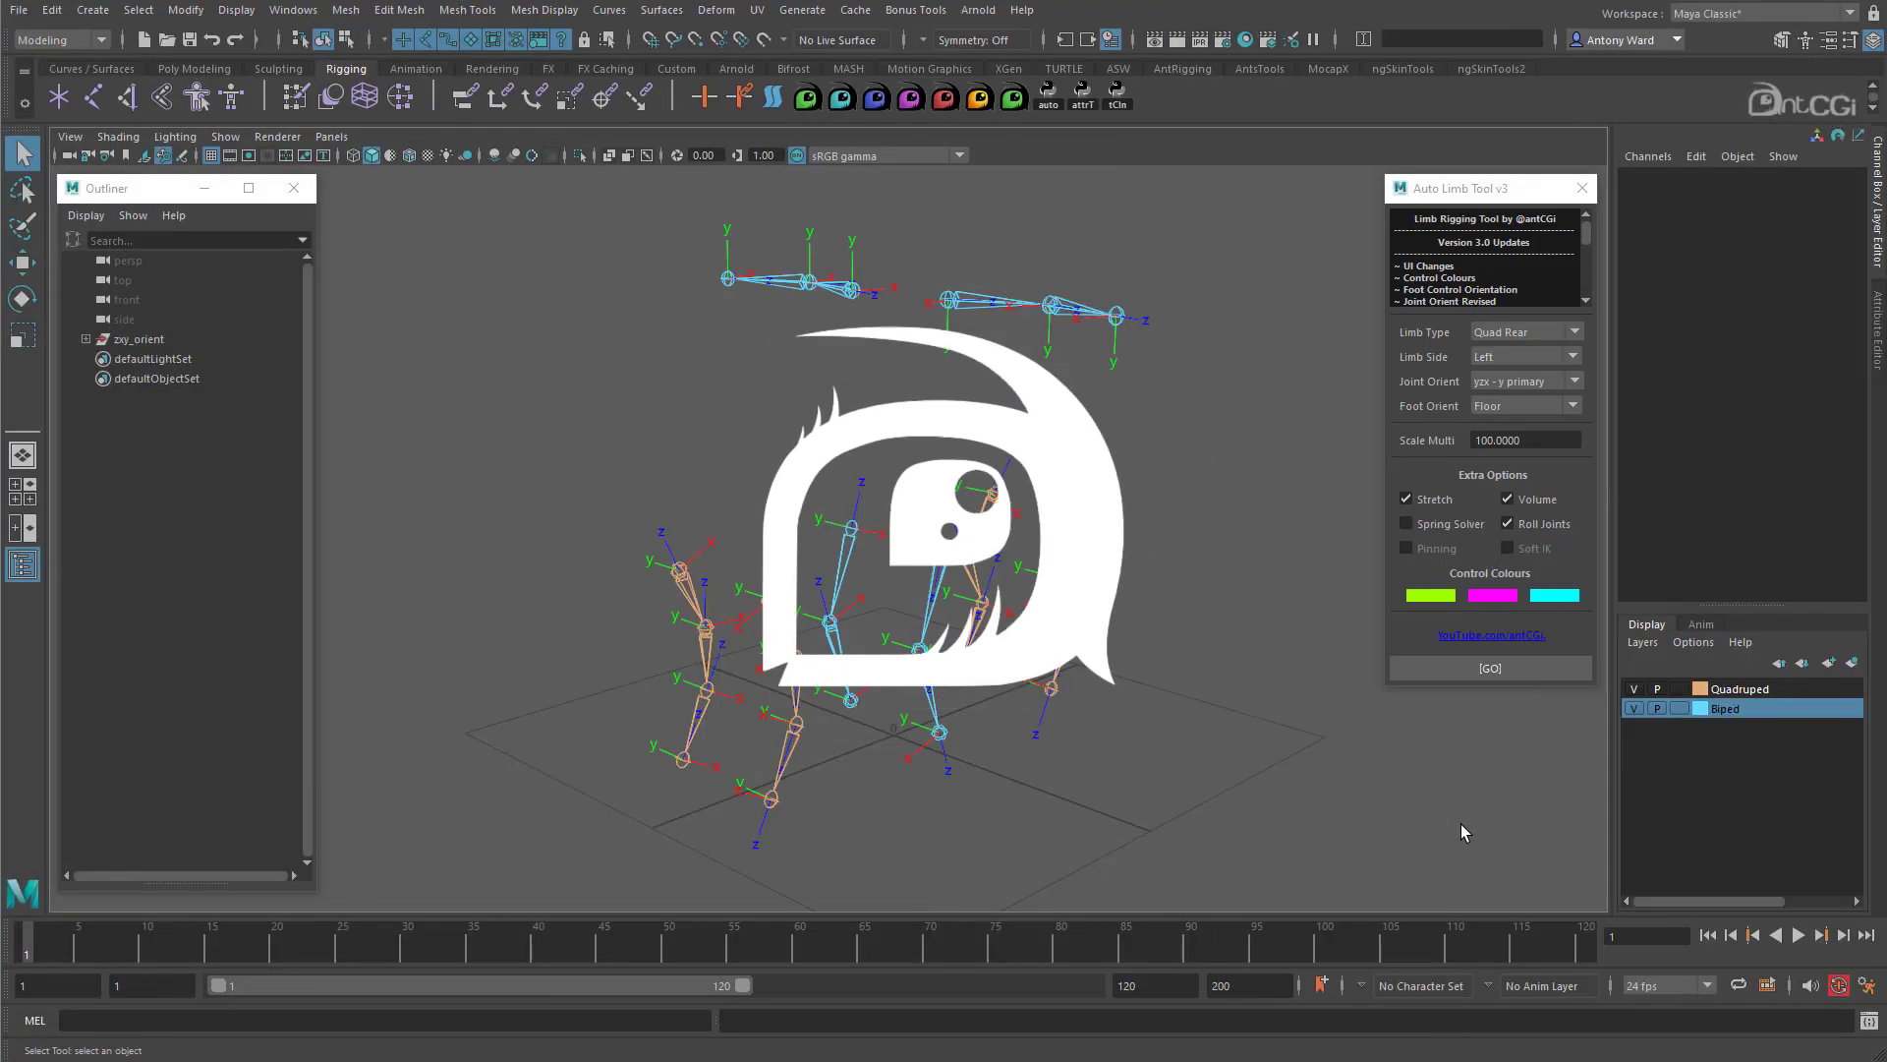
Step: Select the left arm joints from the shoulder through l_elbow to l_wrist on the z-primary skeleton
left_click_drag(934, 349, 939, 363, "alt")
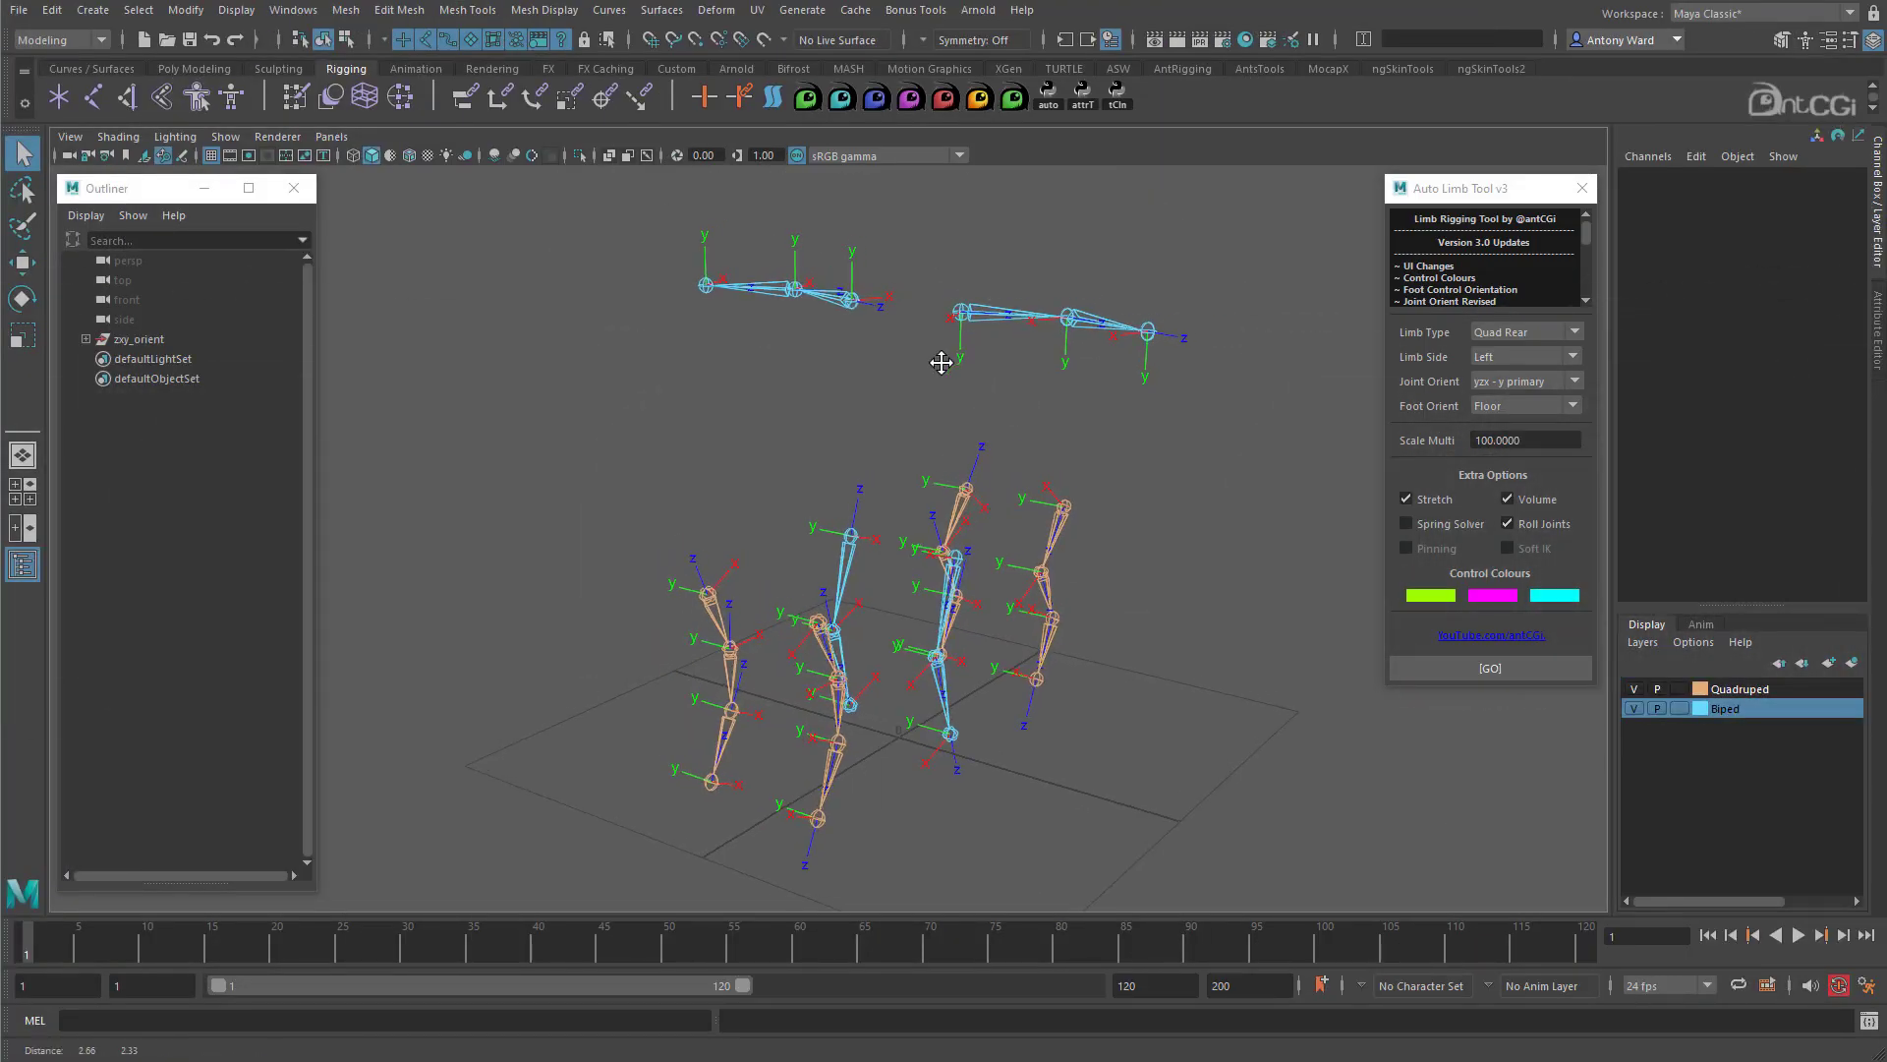
middle_click_drag(940, 362, 847, 492, "alt")
right_click_drag(847, 492, 1015, 485, "alt")
left_click_drag(1015, 485, 969, 499, "alt")
middle_click_drag(969, 499, 970, 498, "alt")
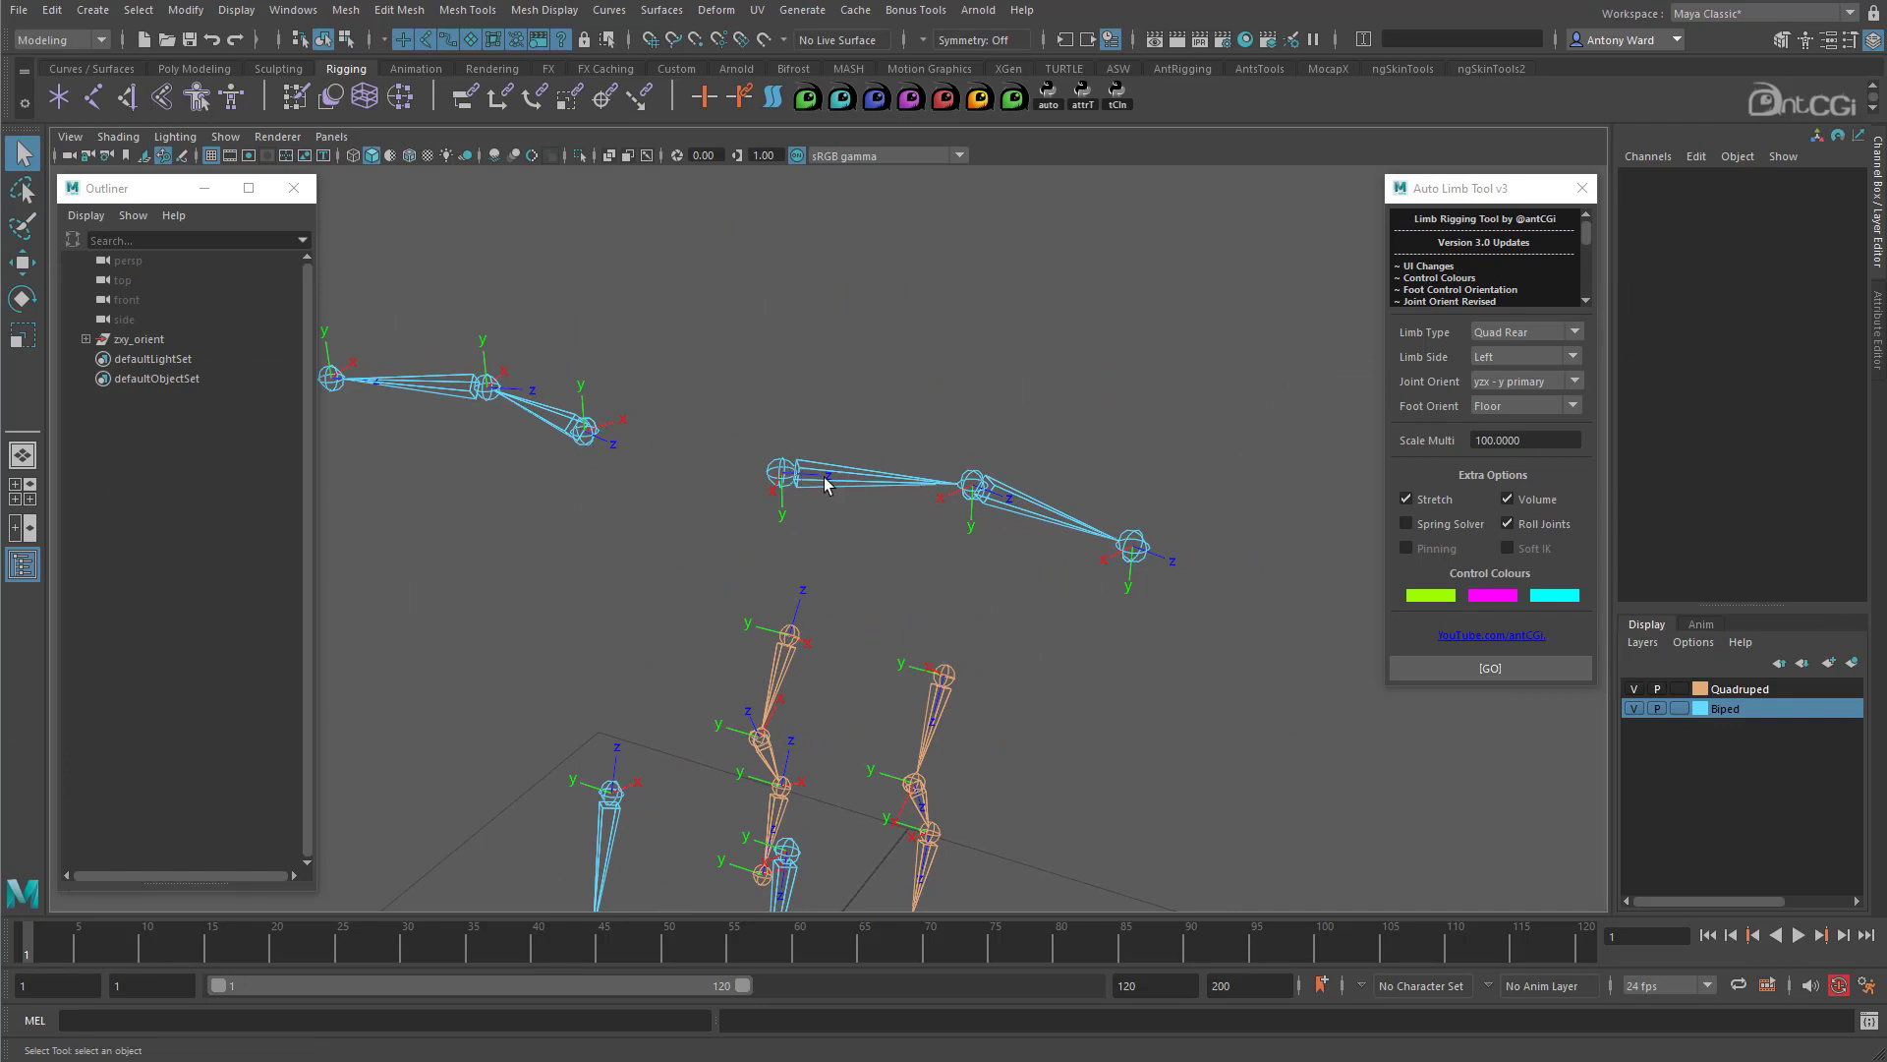
left_click(770, 472)
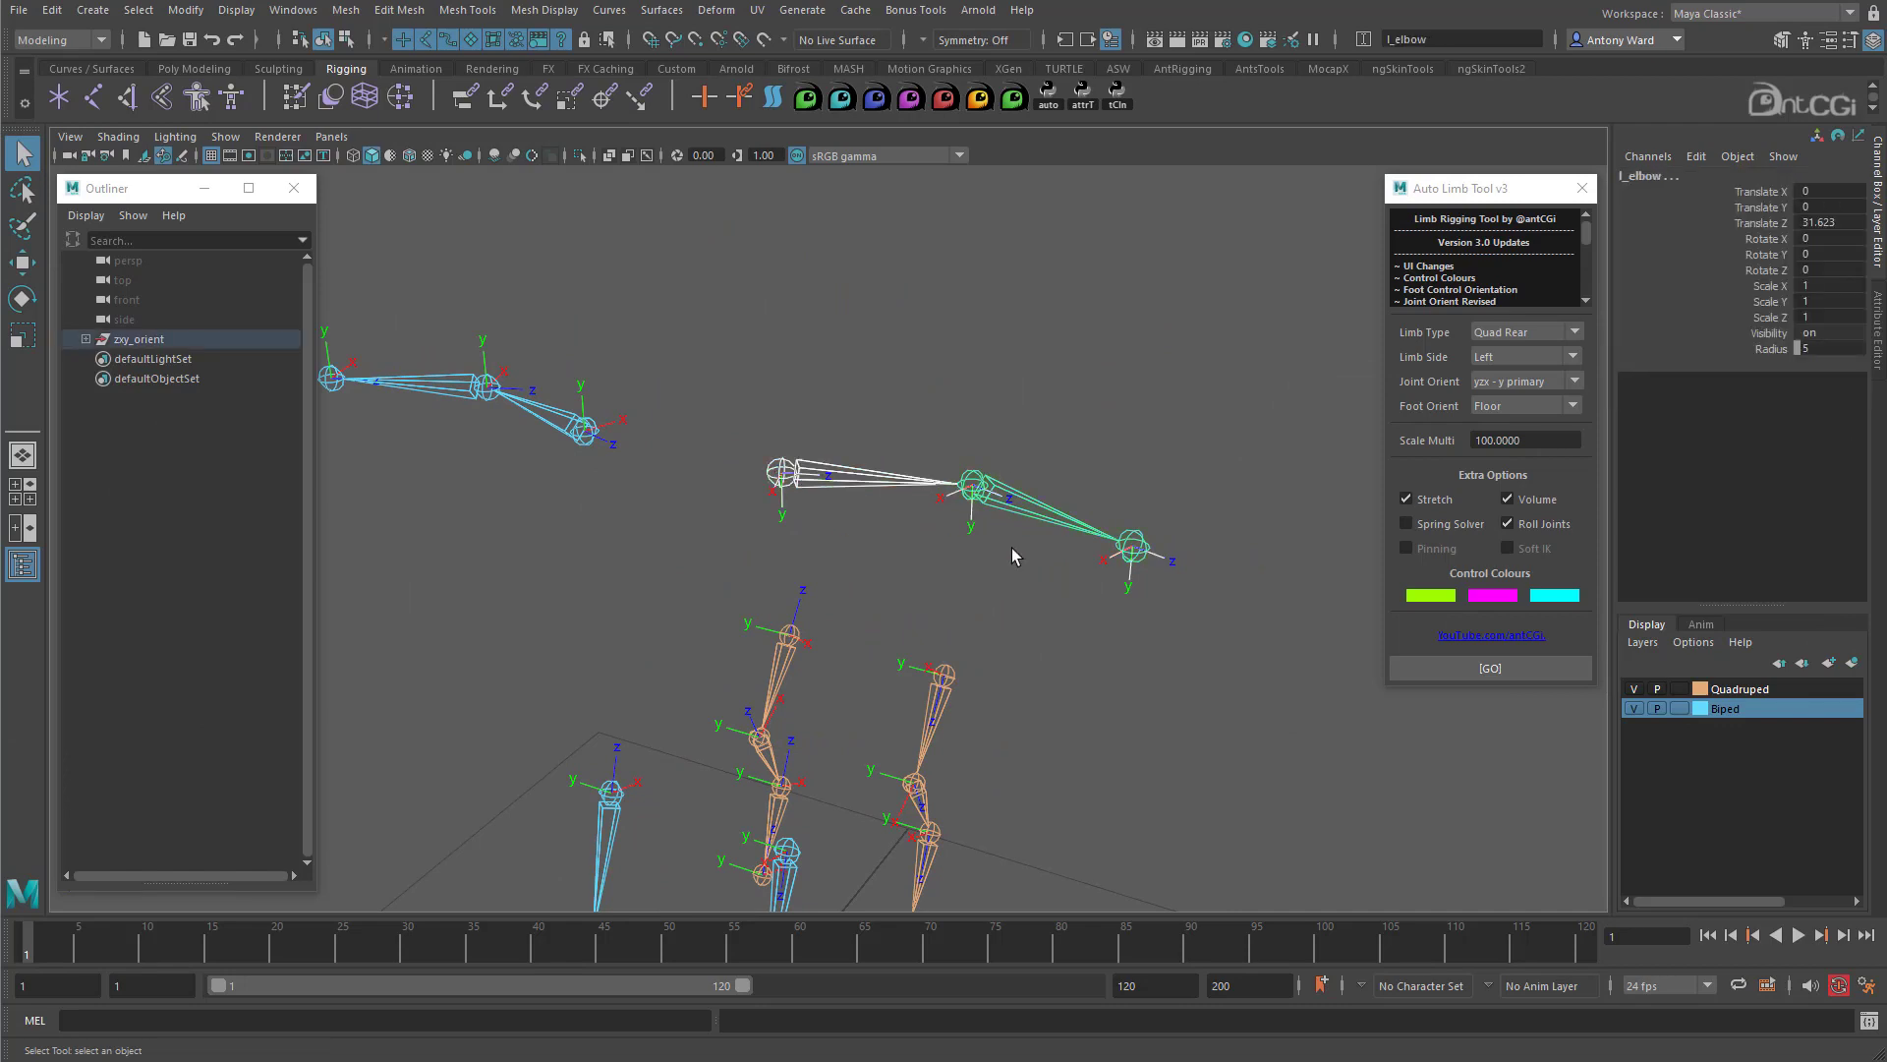
left_click(1137, 548, "shift")
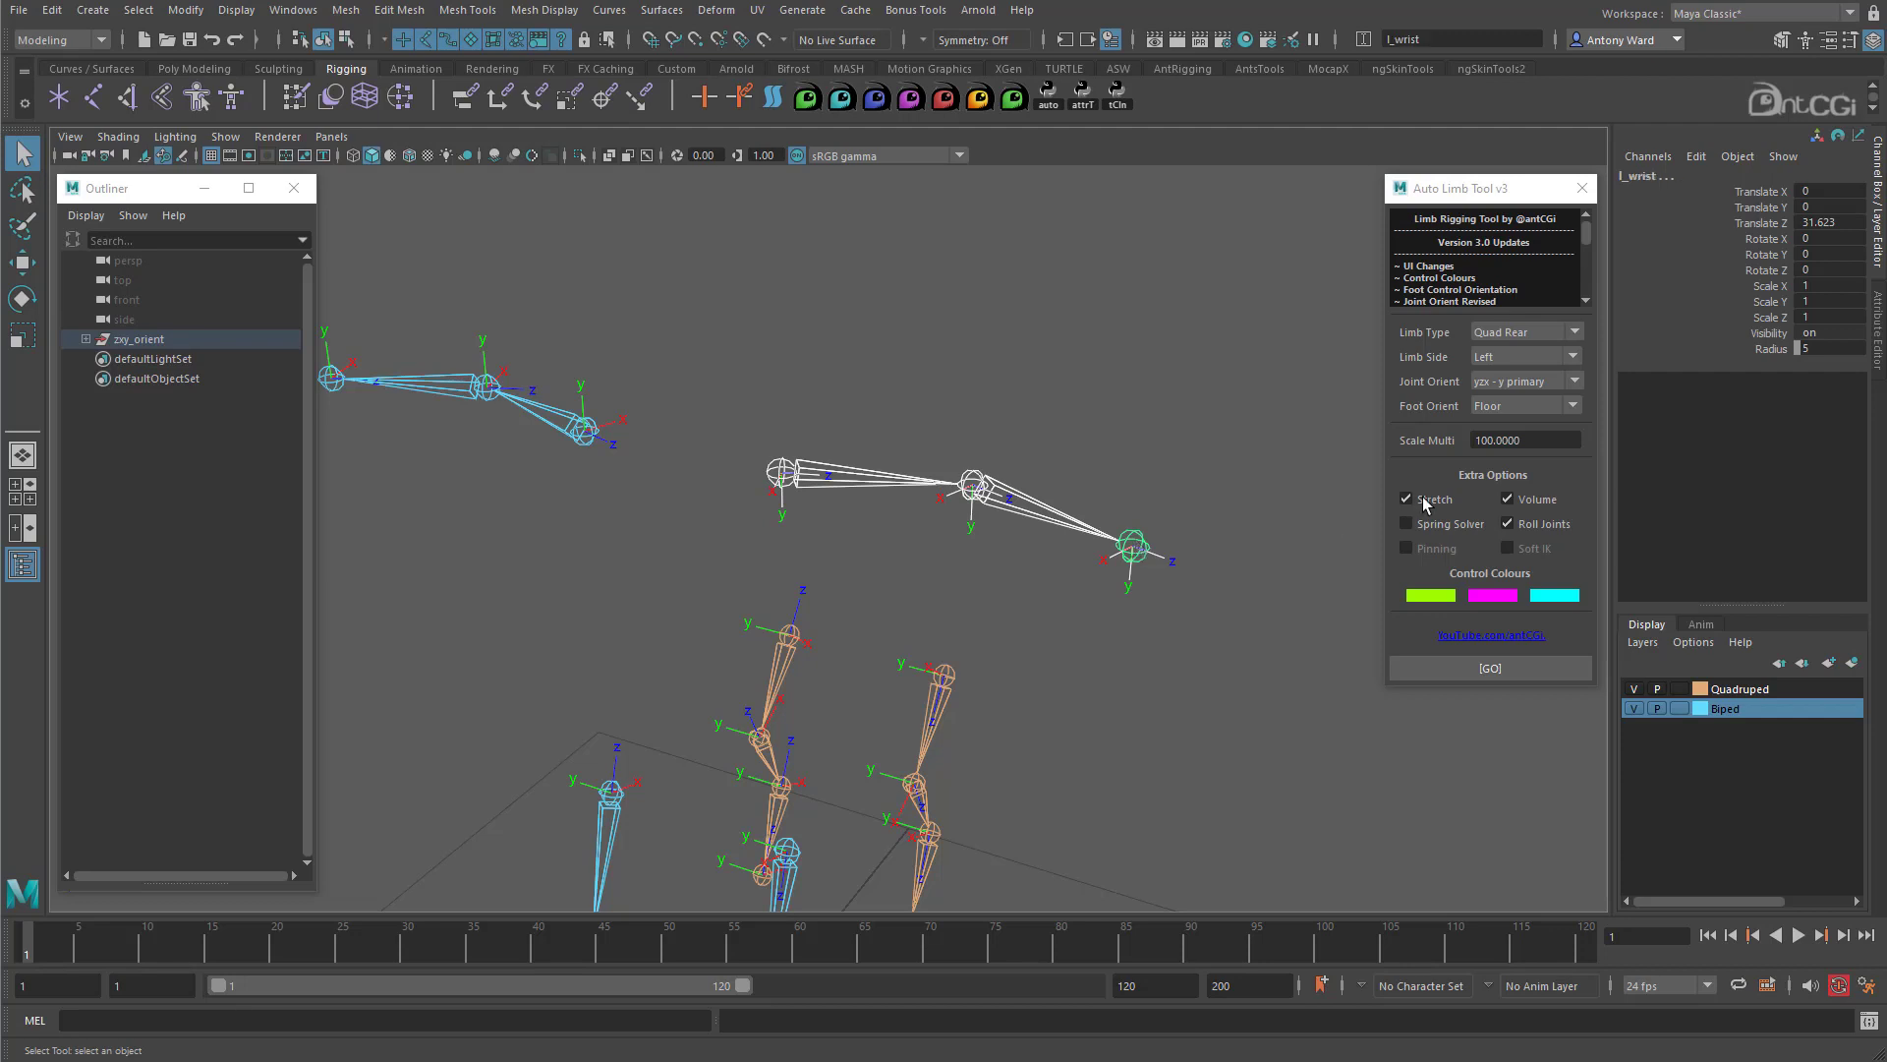
Step: Generate a left Biped Arm rig from the selected joints with the zxy - z primary joint orientation
left_click(1541, 332)
left_click(1526, 353)
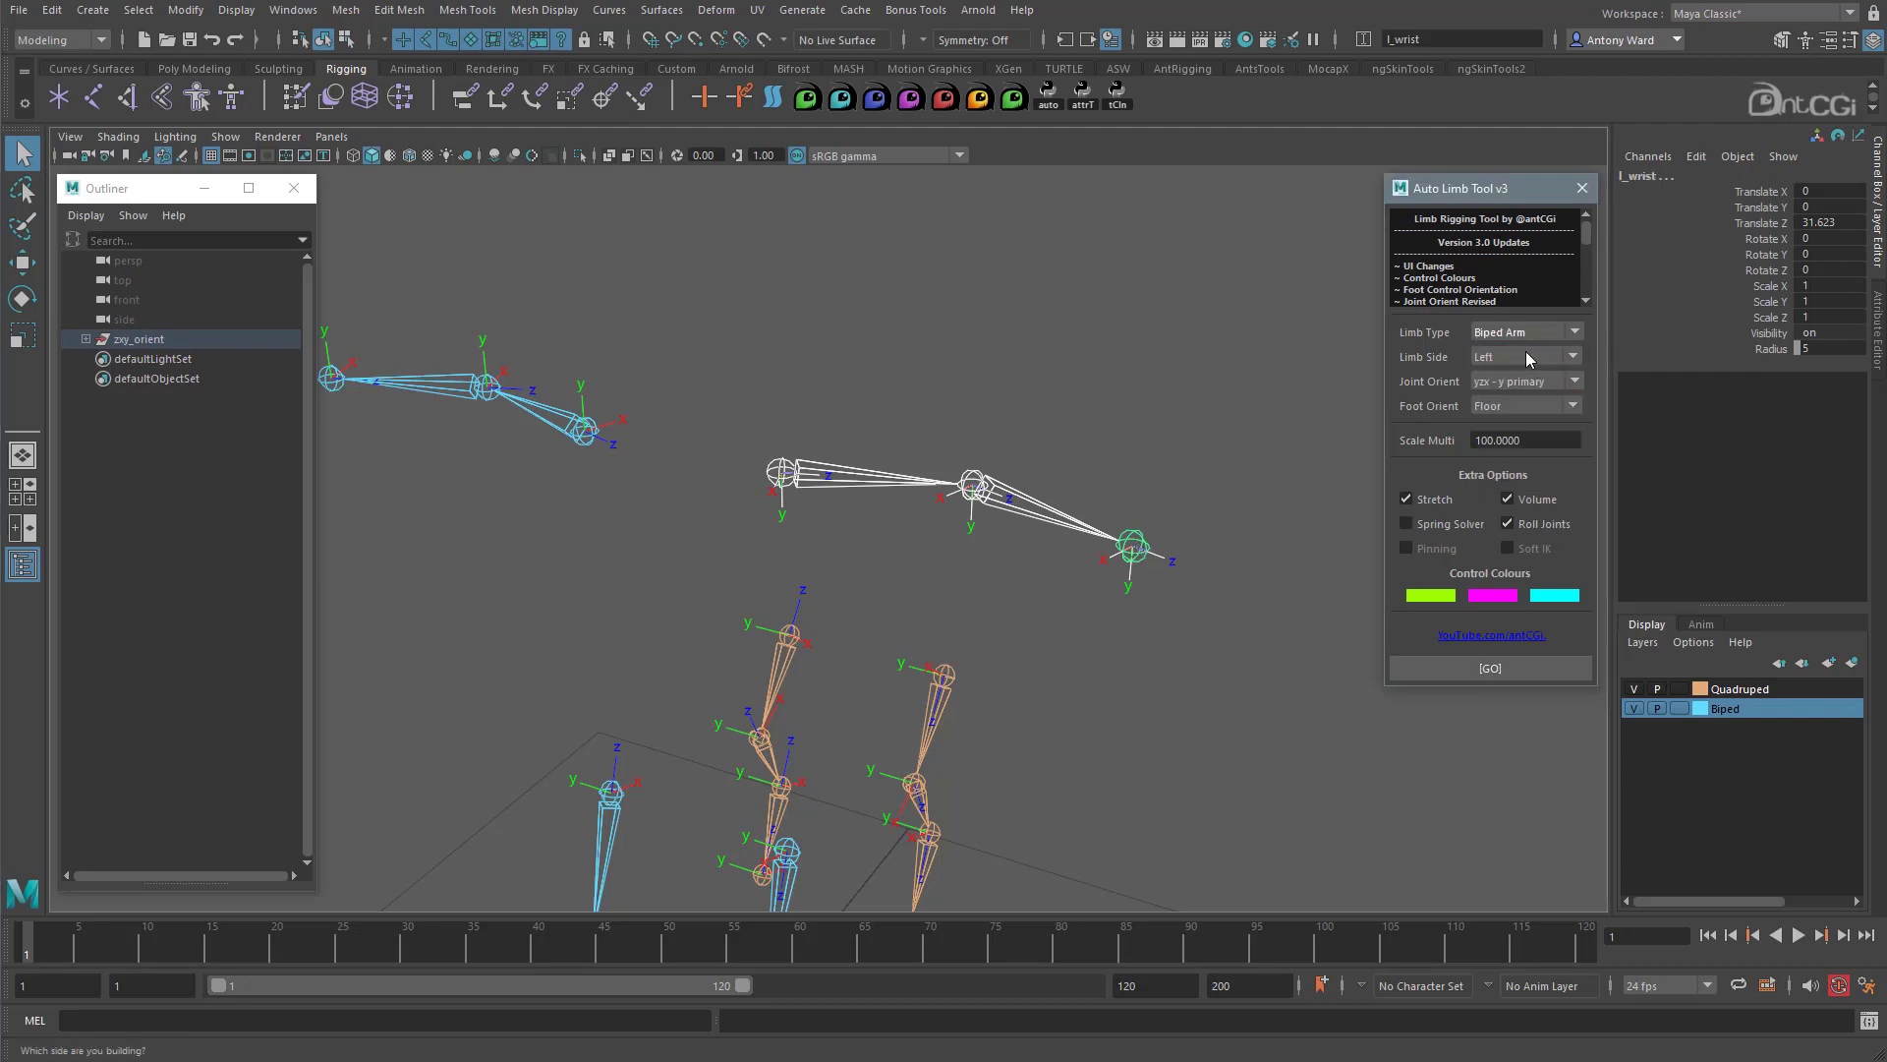
left_click(1524, 382)
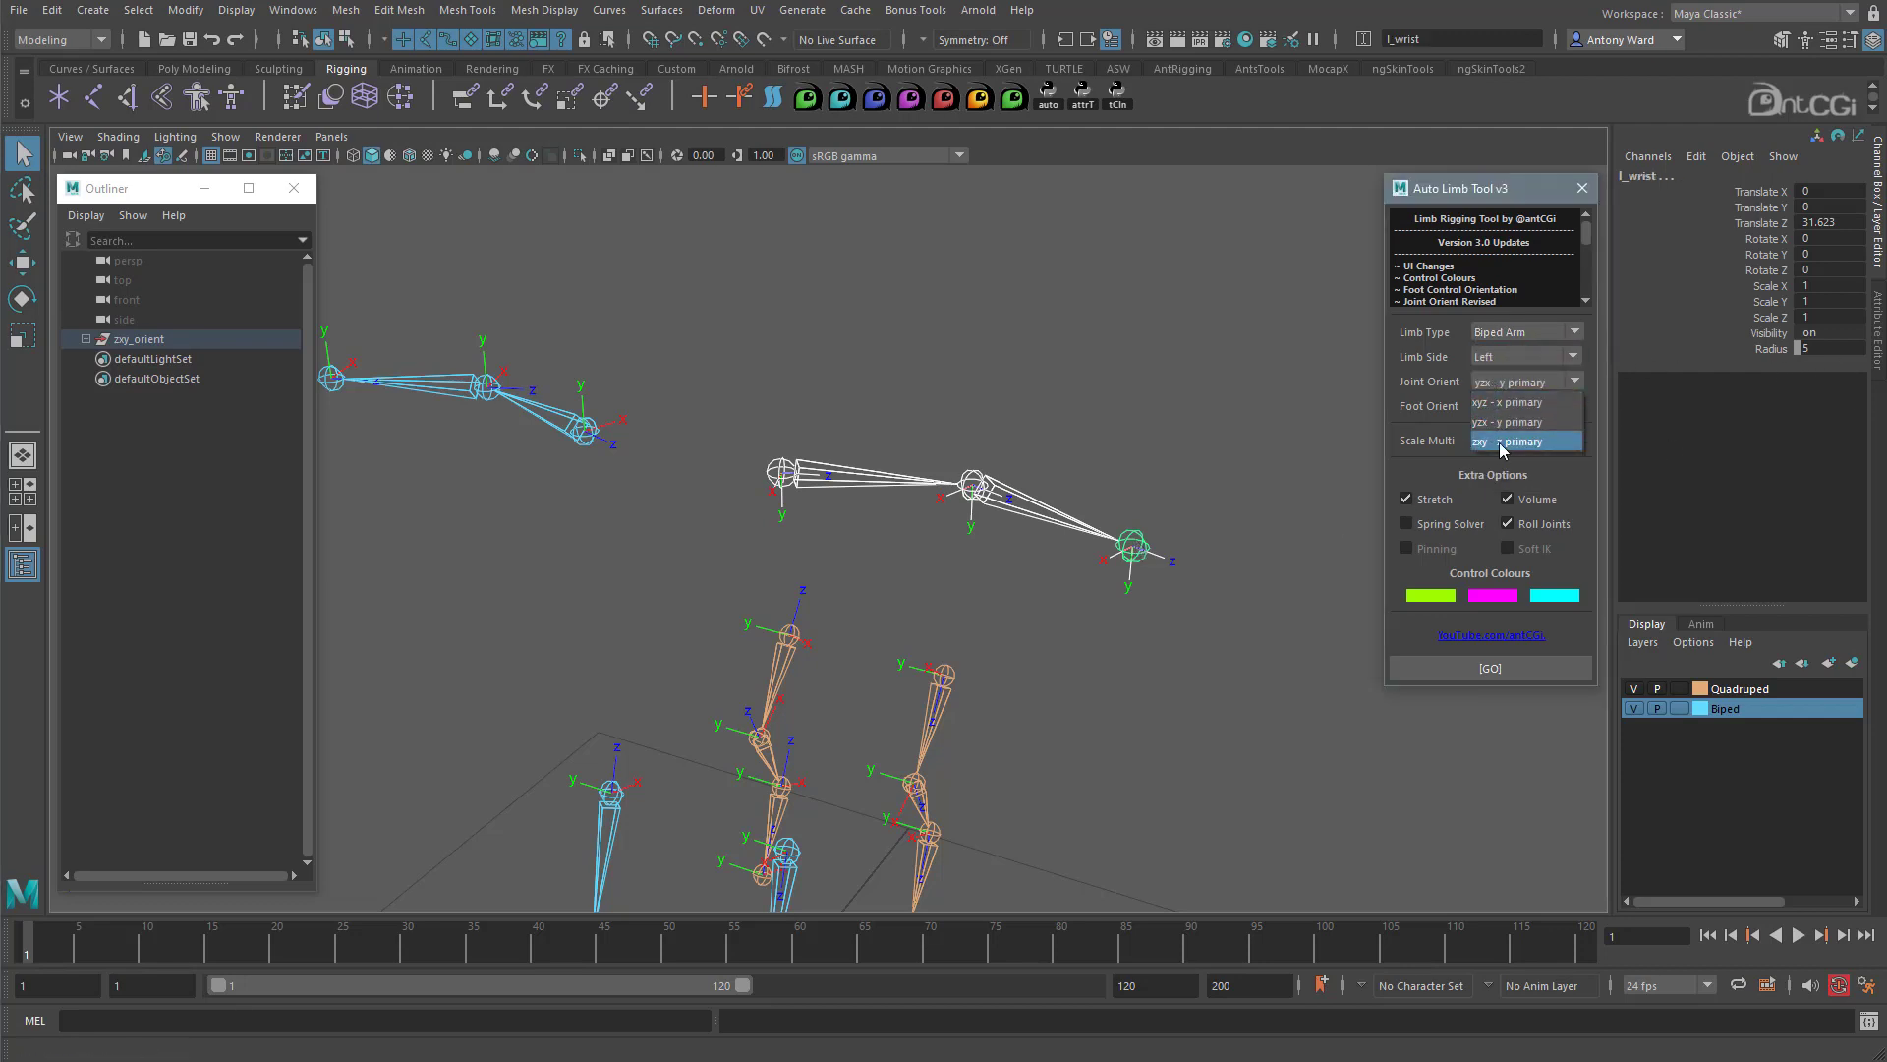
left_click(1553, 441)
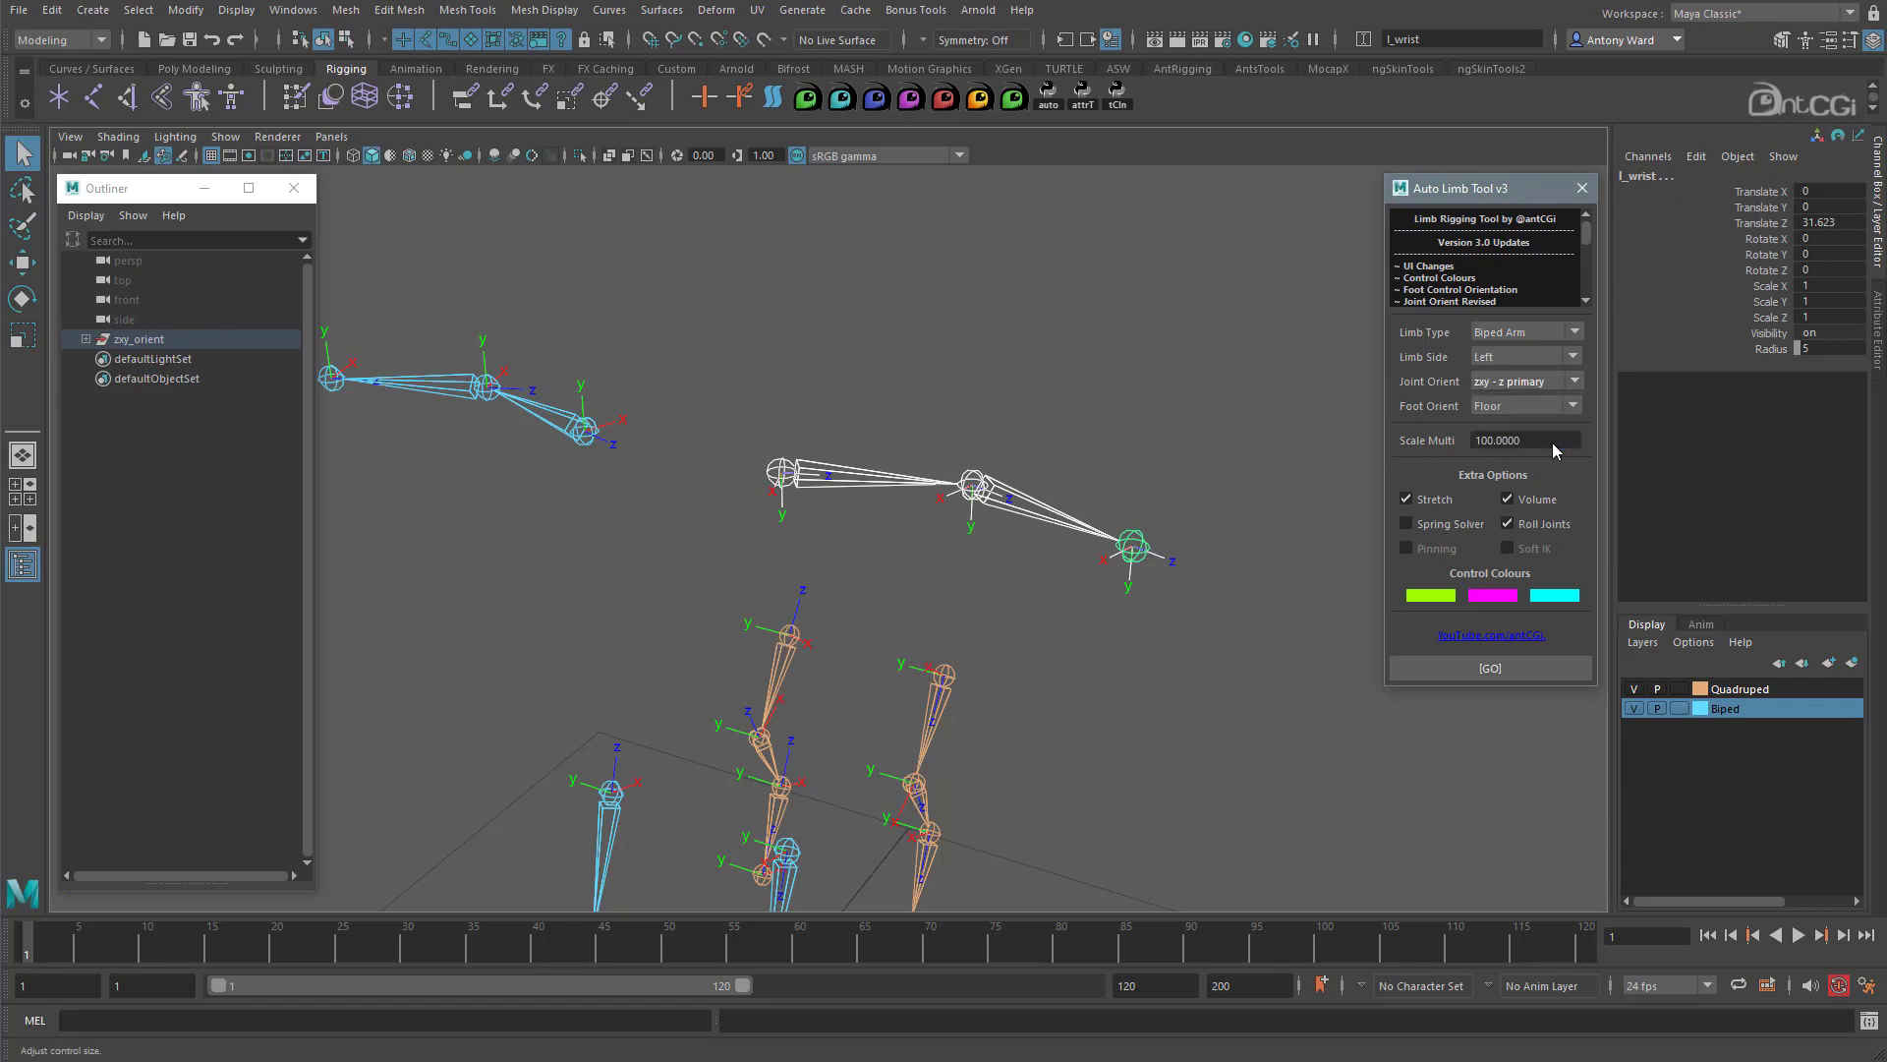
left_click(1423, 668)
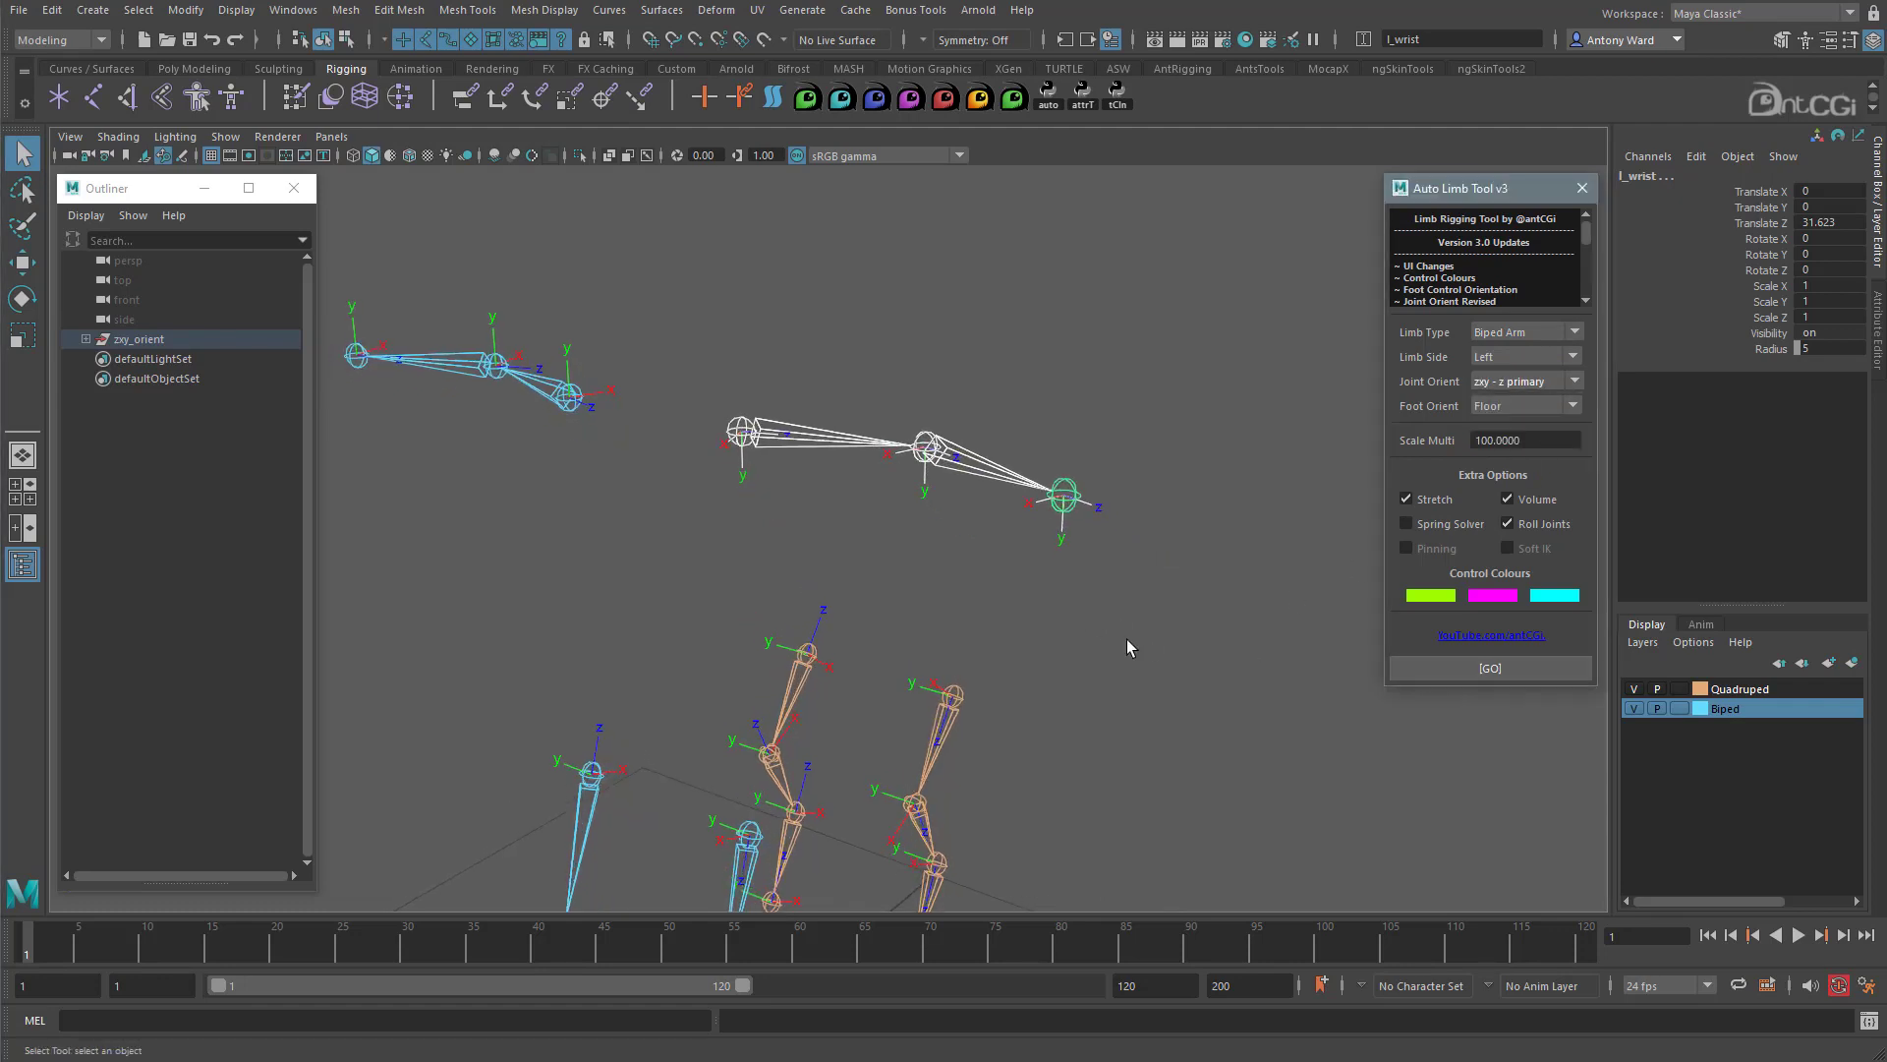
Step: Move the left arm IK control to test the z-primary arm rig, and undo the move
left_click_drag(851, 604, 1081, 522, "alt")
left_click(935, 561)
key("w")
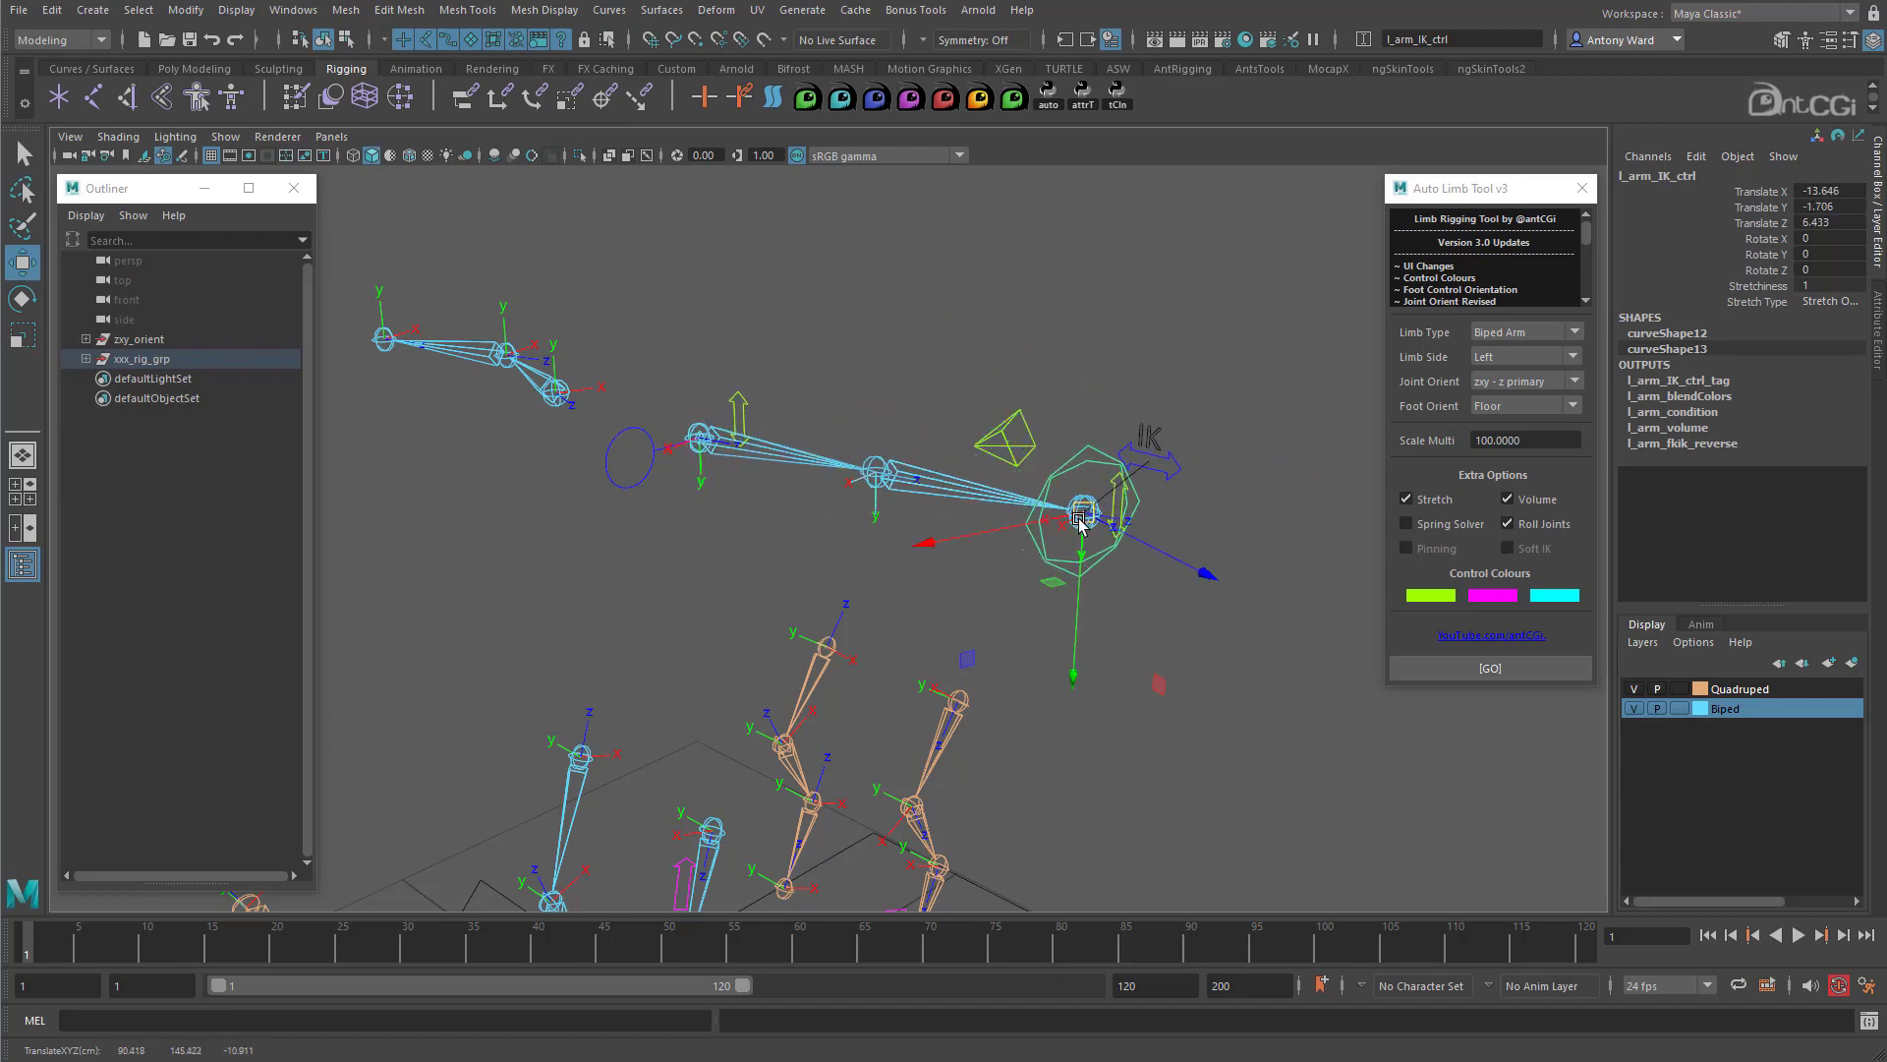
key("ctrl+z")
Step: Generate a left Quad Front rig from the four left front leg joints, l_humerus down to l_metacarpus
right_click_drag(1062, 535, 813, 615, "alt")
left_click_drag(813, 616, 792, 552, "alt")
right_click_drag(792, 551, 763, 493, "alt")
left_click(766, 494)
middle_click_drag(784, 596, 798, 531, "alt")
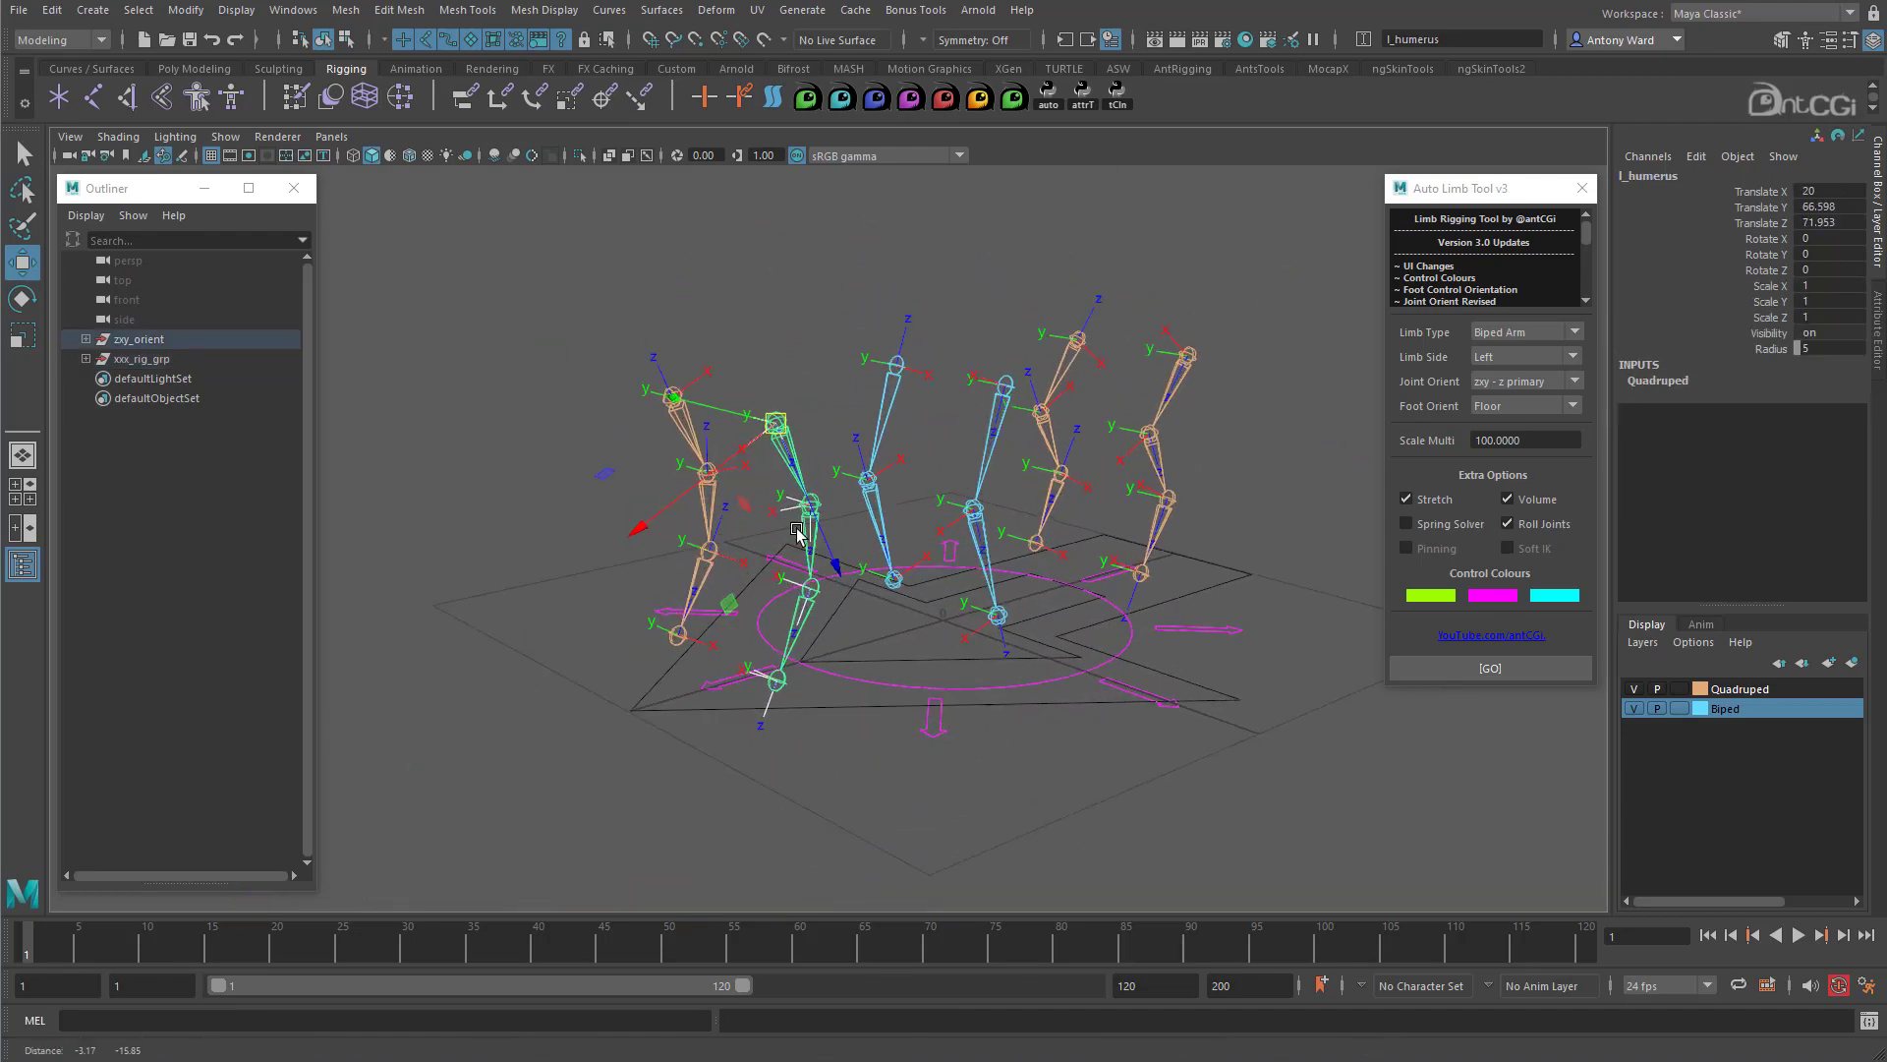
scroll(801, 529, "up", 5)
left_click(803, 484, "shift")
left_click(798, 626, "shift")
left_click(748, 776, "shift")
left_click(1504, 337)
left_click(1513, 398)
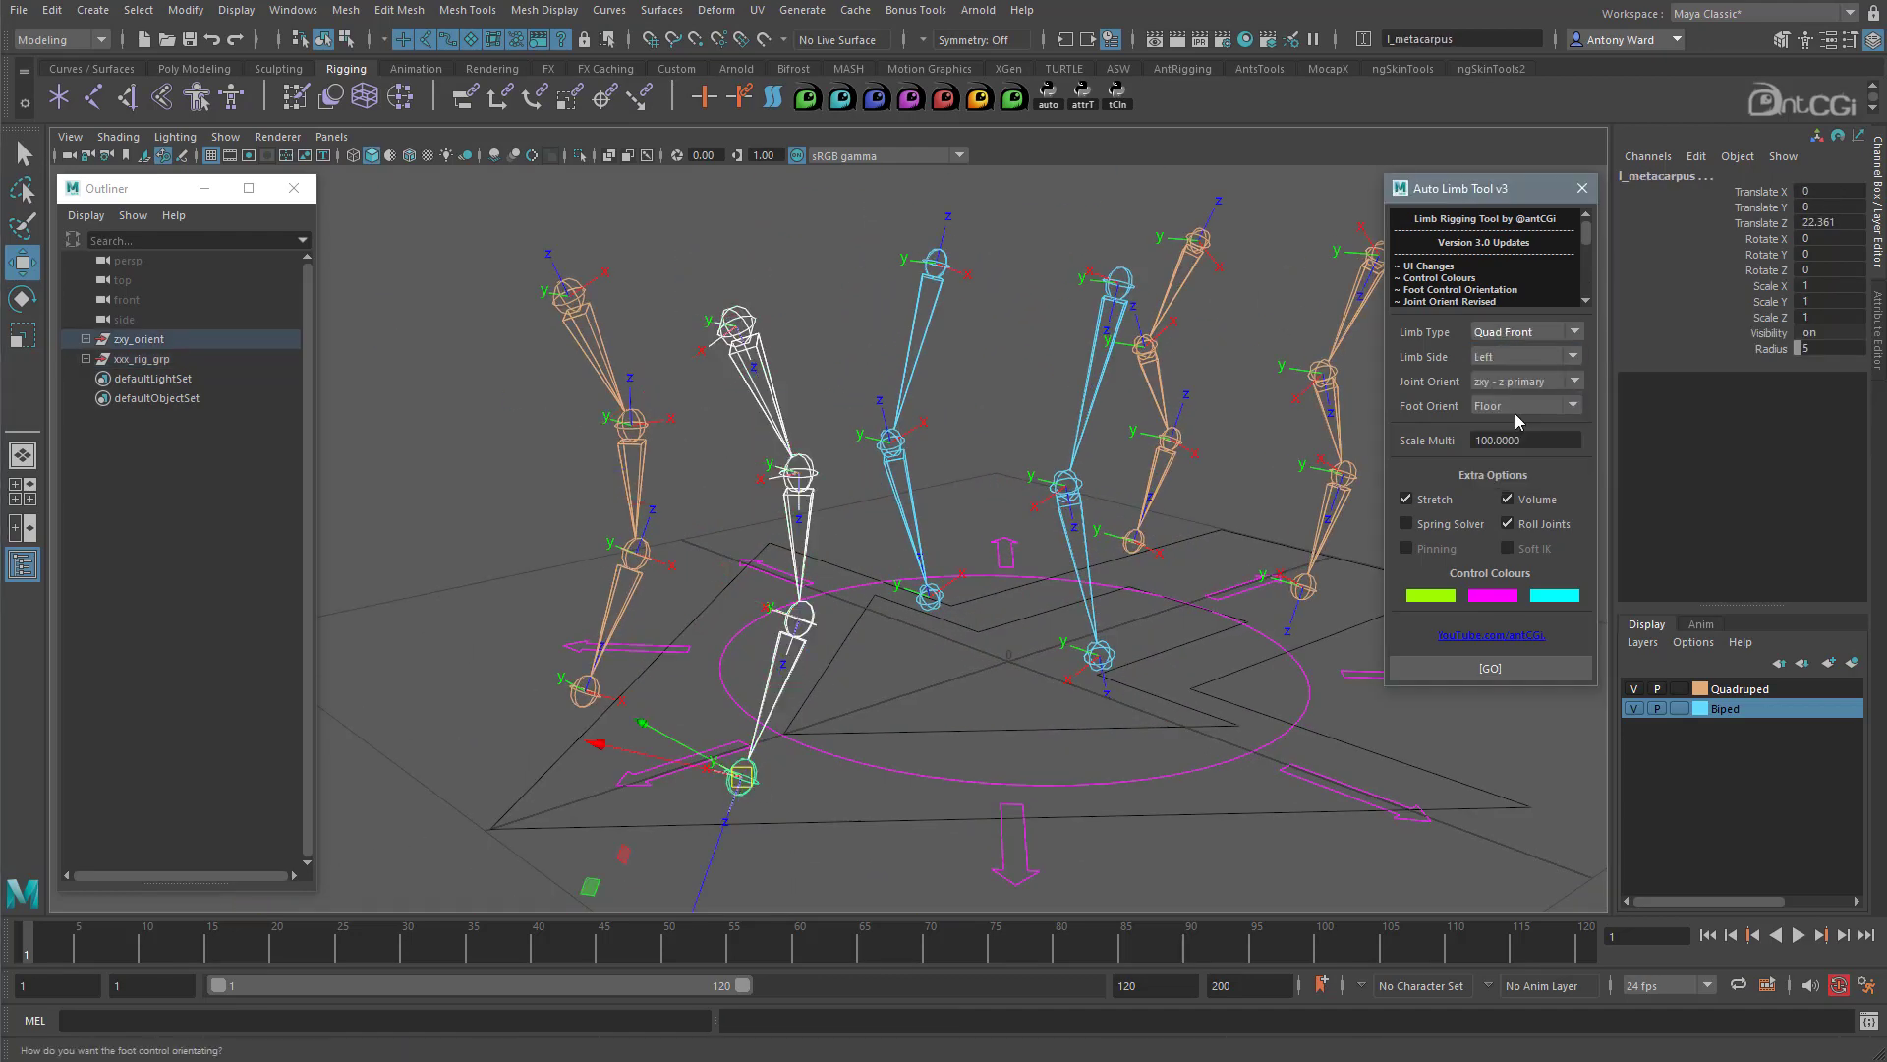
left_click(1490, 667)
Step: Generate a right Quad Front rig from the four right front leg joints, starting at r_humerus
left_click(634, 430)
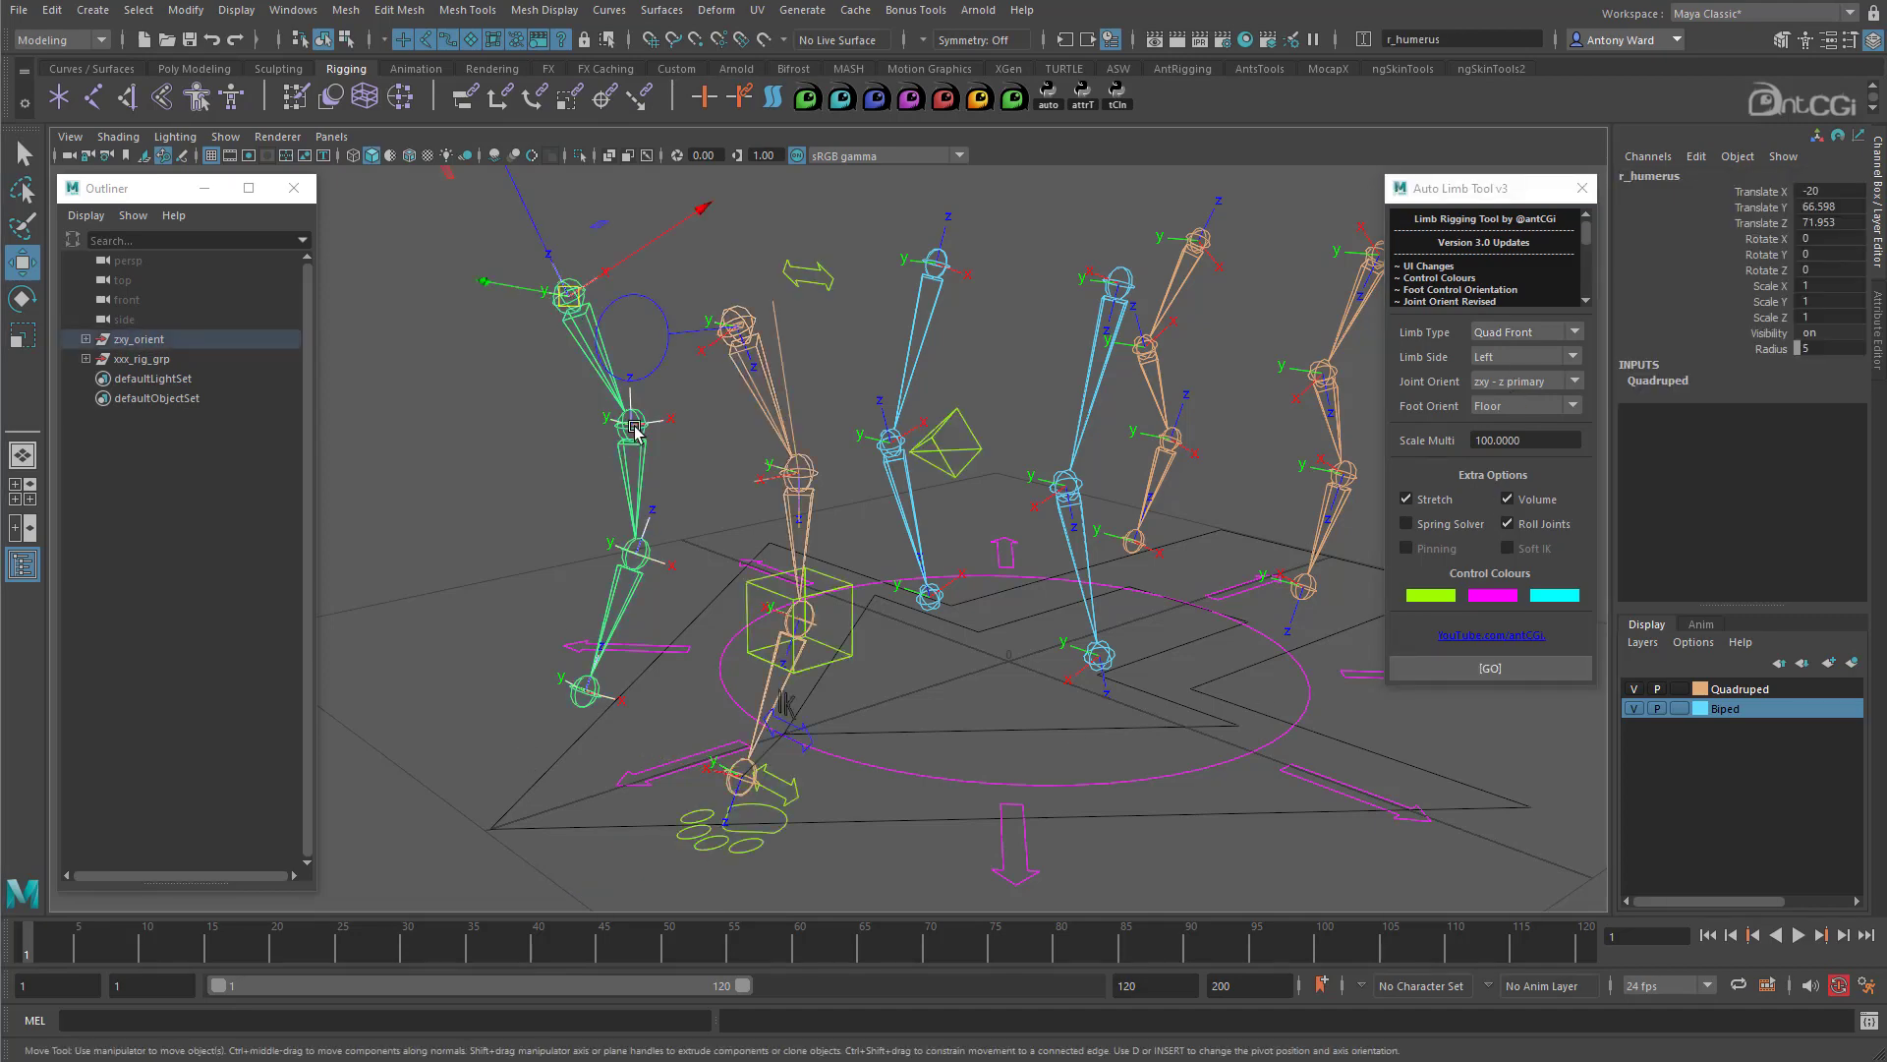
left_click(634, 429, "shift")
left_click(638, 554, "shift")
left_click(587, 691, "shift")
left_click(1508, 358)
left_click(1496, 395)
left_click(1471, 668)
Step: Generate a left Quad Rear rig from the four left rear leg joints, leaving Spring Solver off
left_click_drag(1182, 514, 984, 578, "alt")
left_click(1259, 334)
left_click(1189, 455, "shift")
left_click(1216, 552, "shift")
left_click(1171, 663, "shift")
left_click(1519, 334)
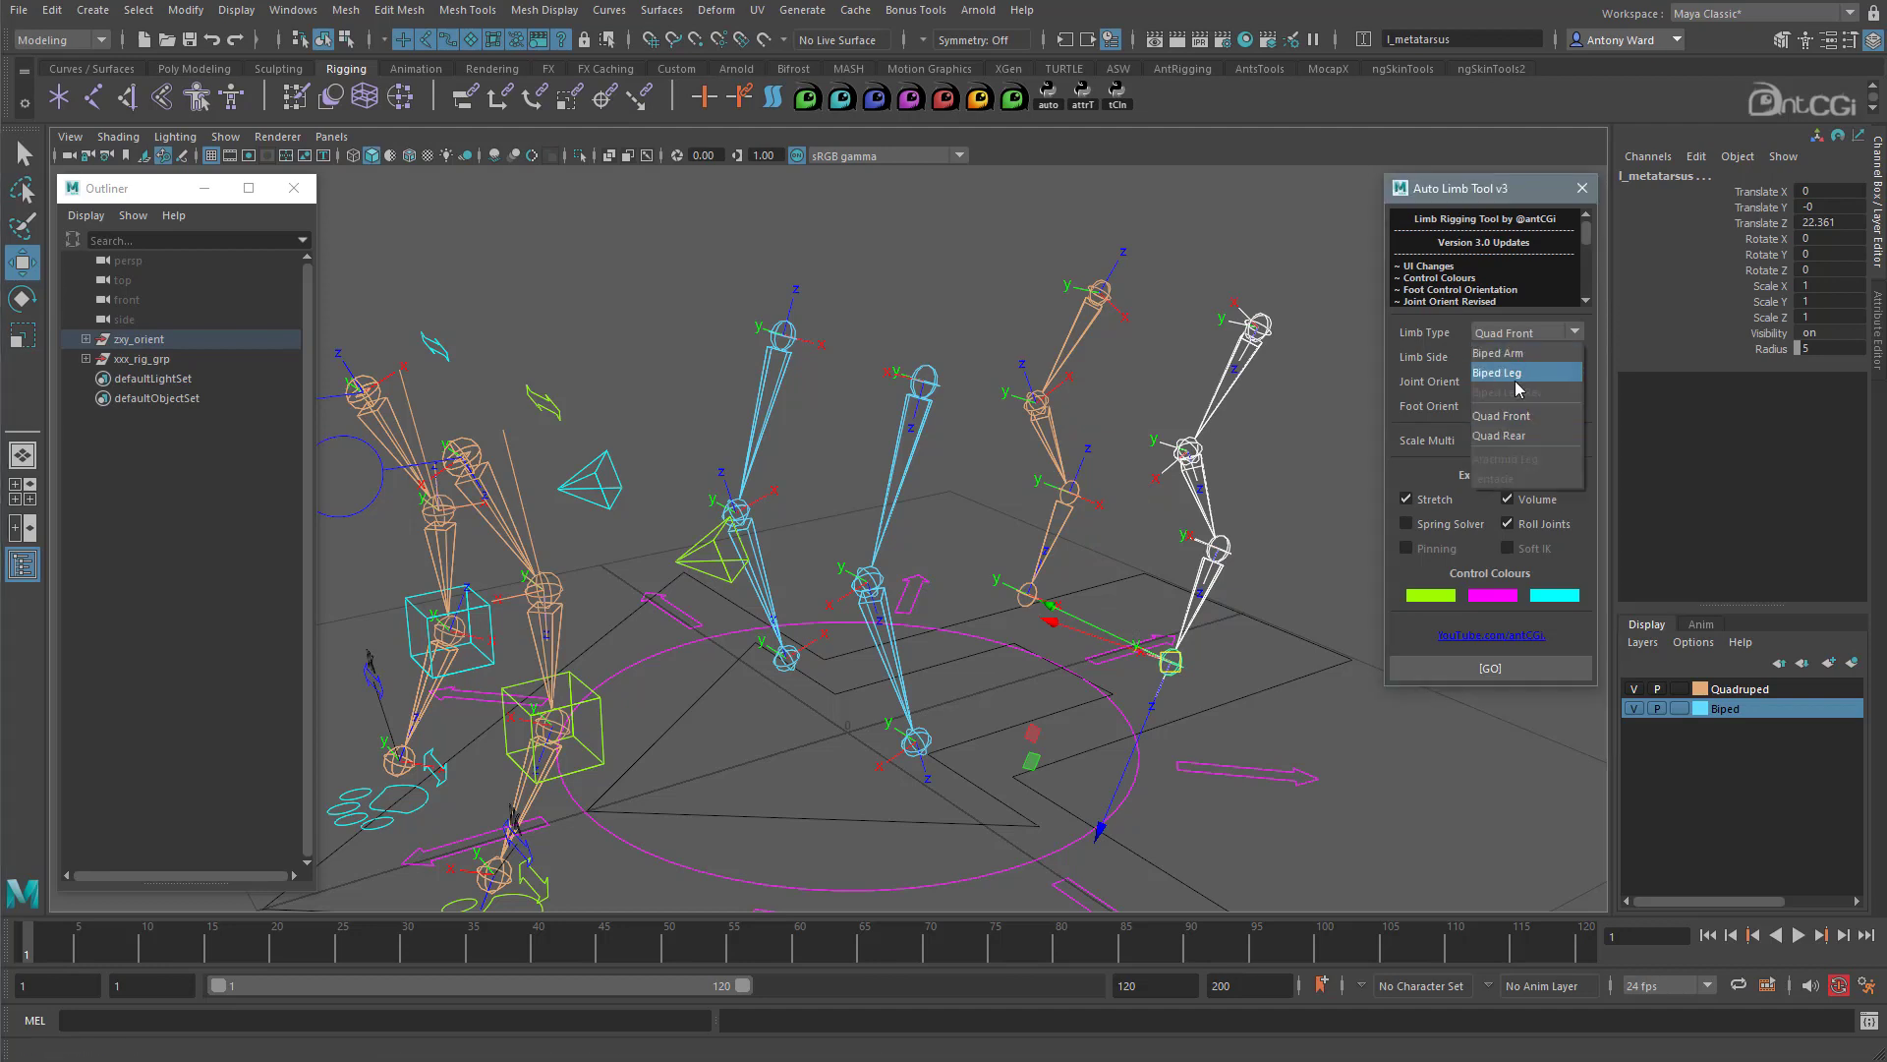
left_click(1501, 436)
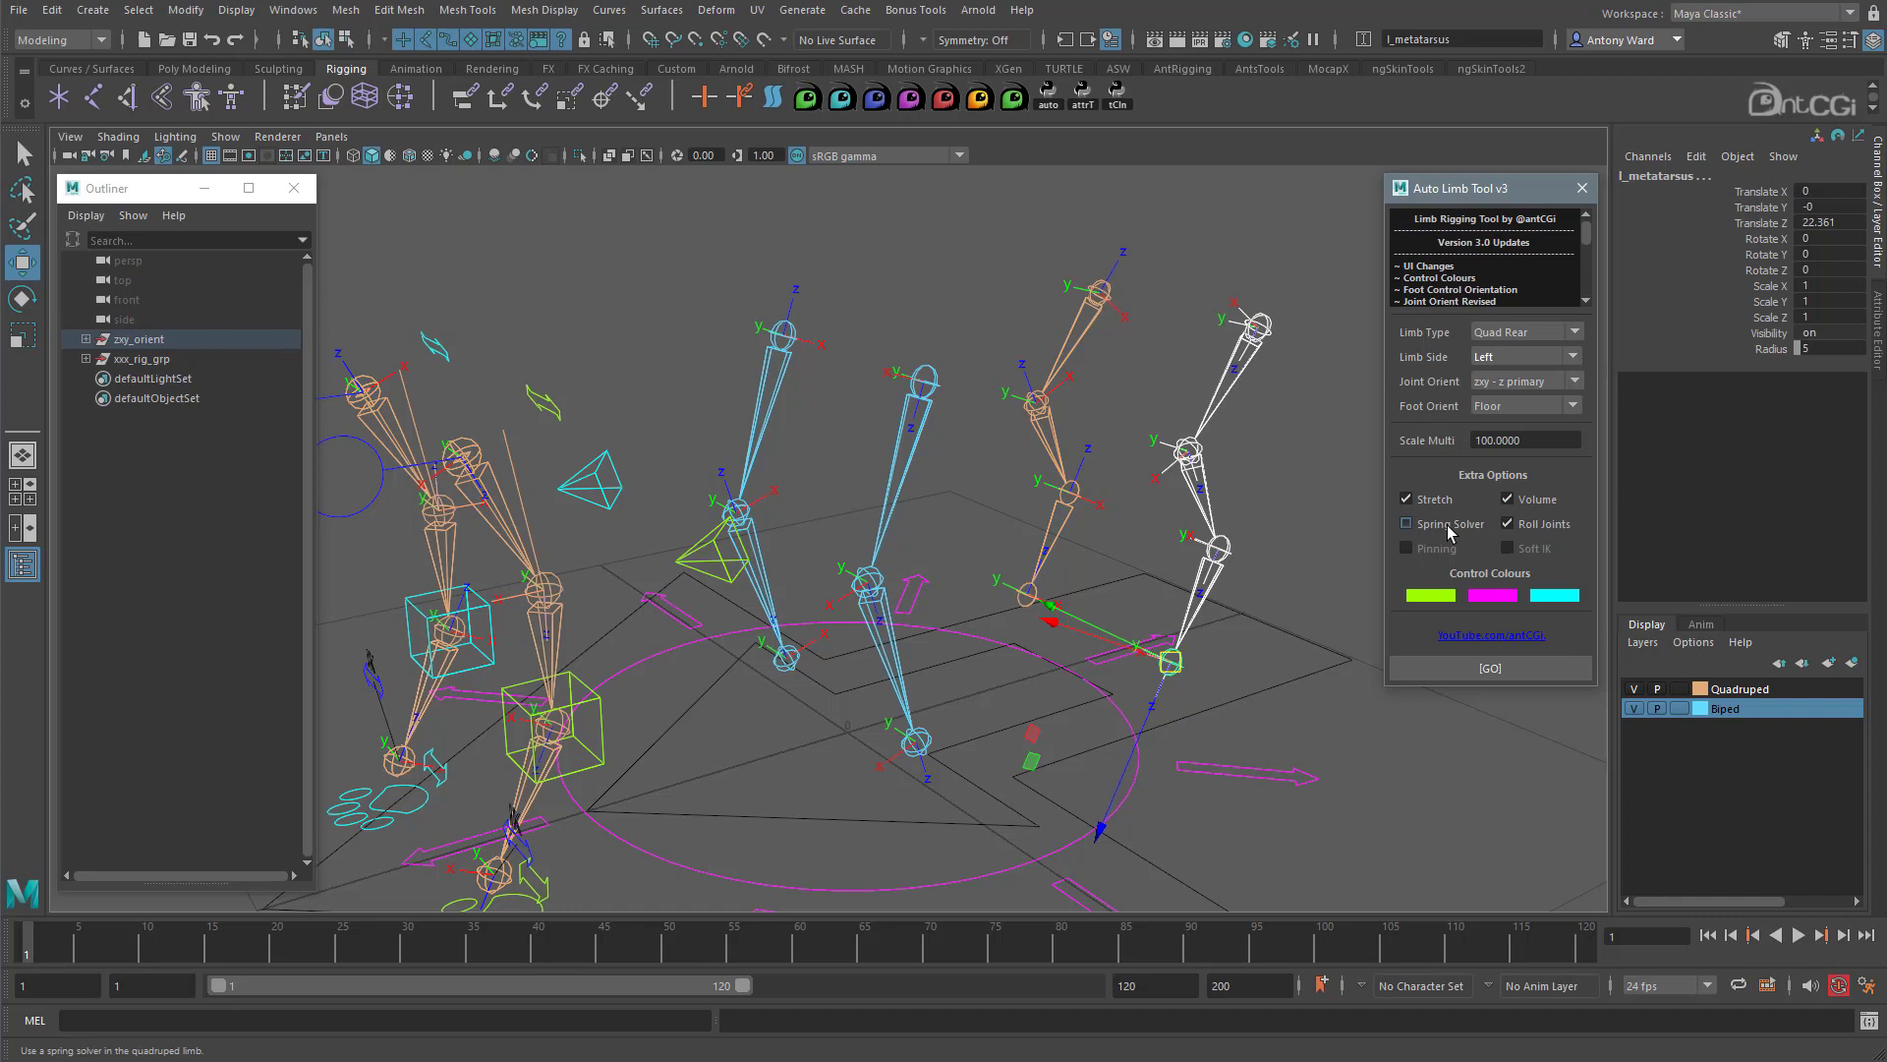
left_click(1474, 673)
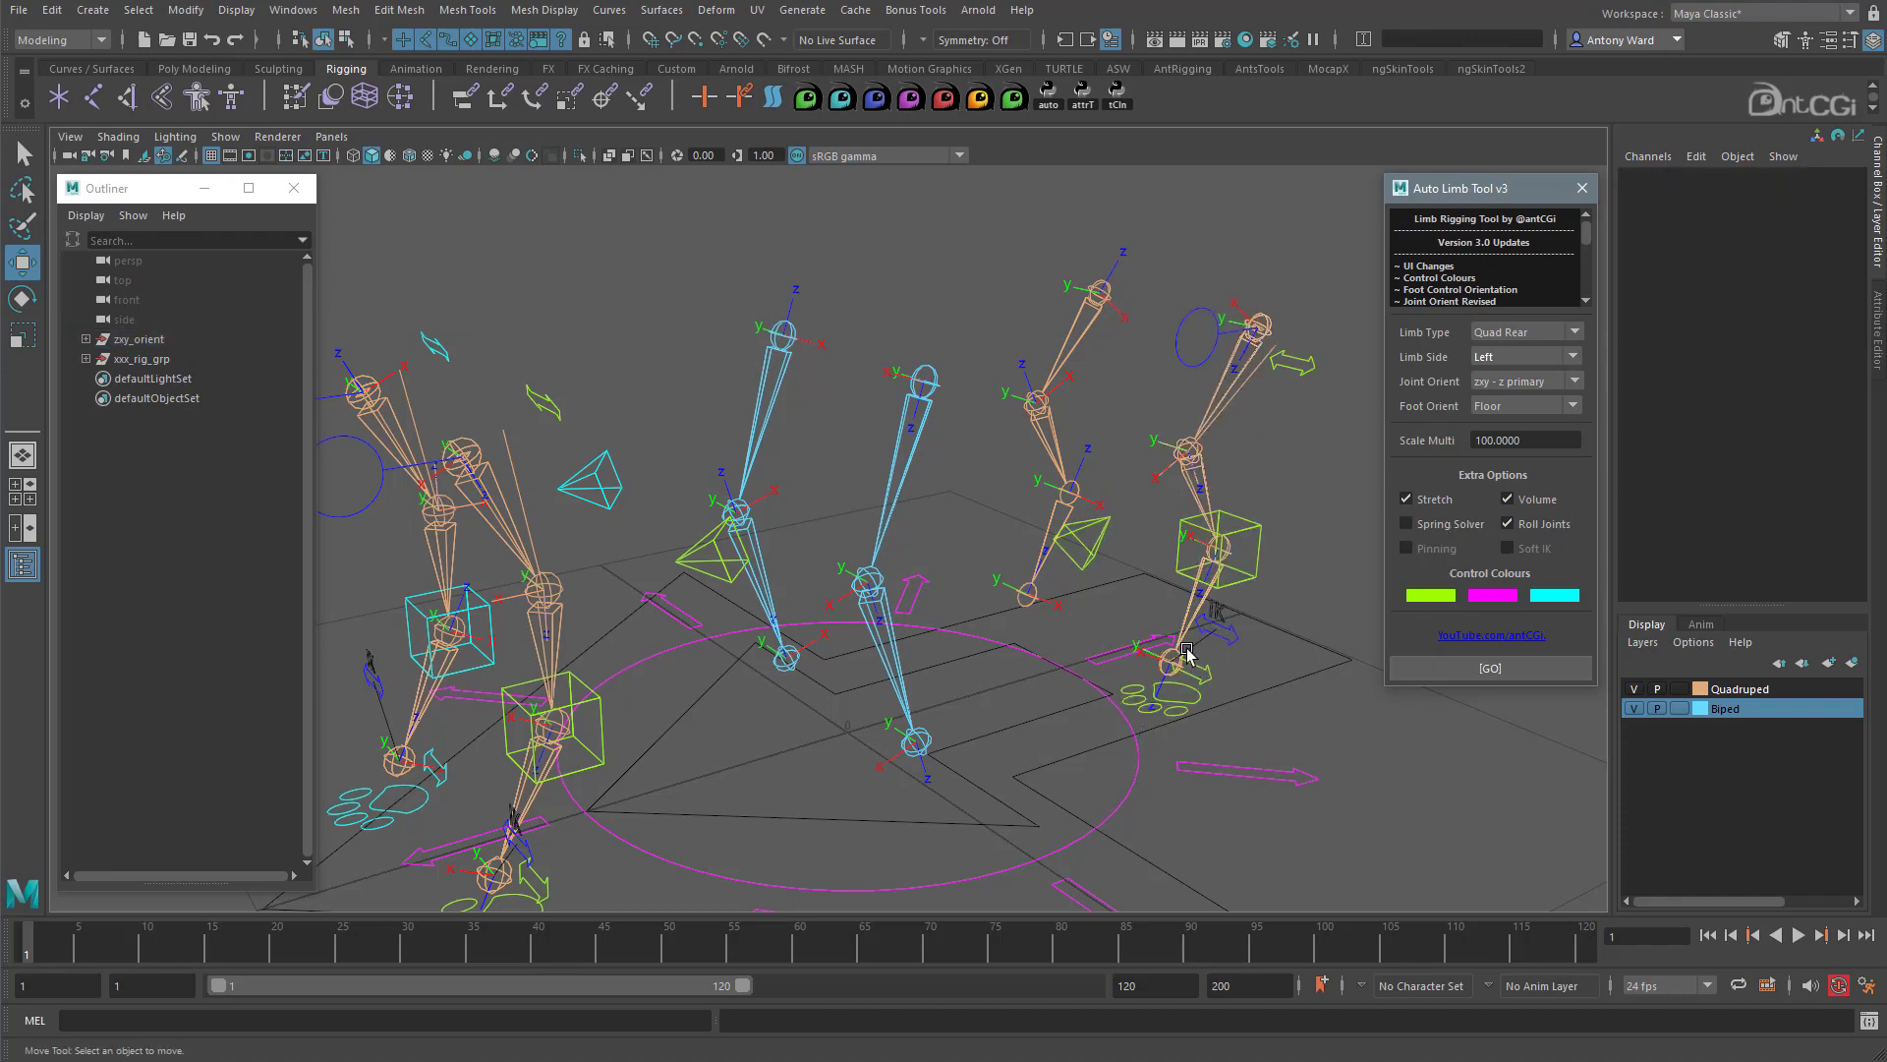
Step: Generate a right Quad Rear rig with Spring Solver enabled from the joints r_femur down to r_metatarsus
left_click(1089, 293)
mouse_move(925, 406)
left_mouse_down("alt")
mouse_move(632, 472)
mouse_move(598, 417)
left_mouse_up("alt")
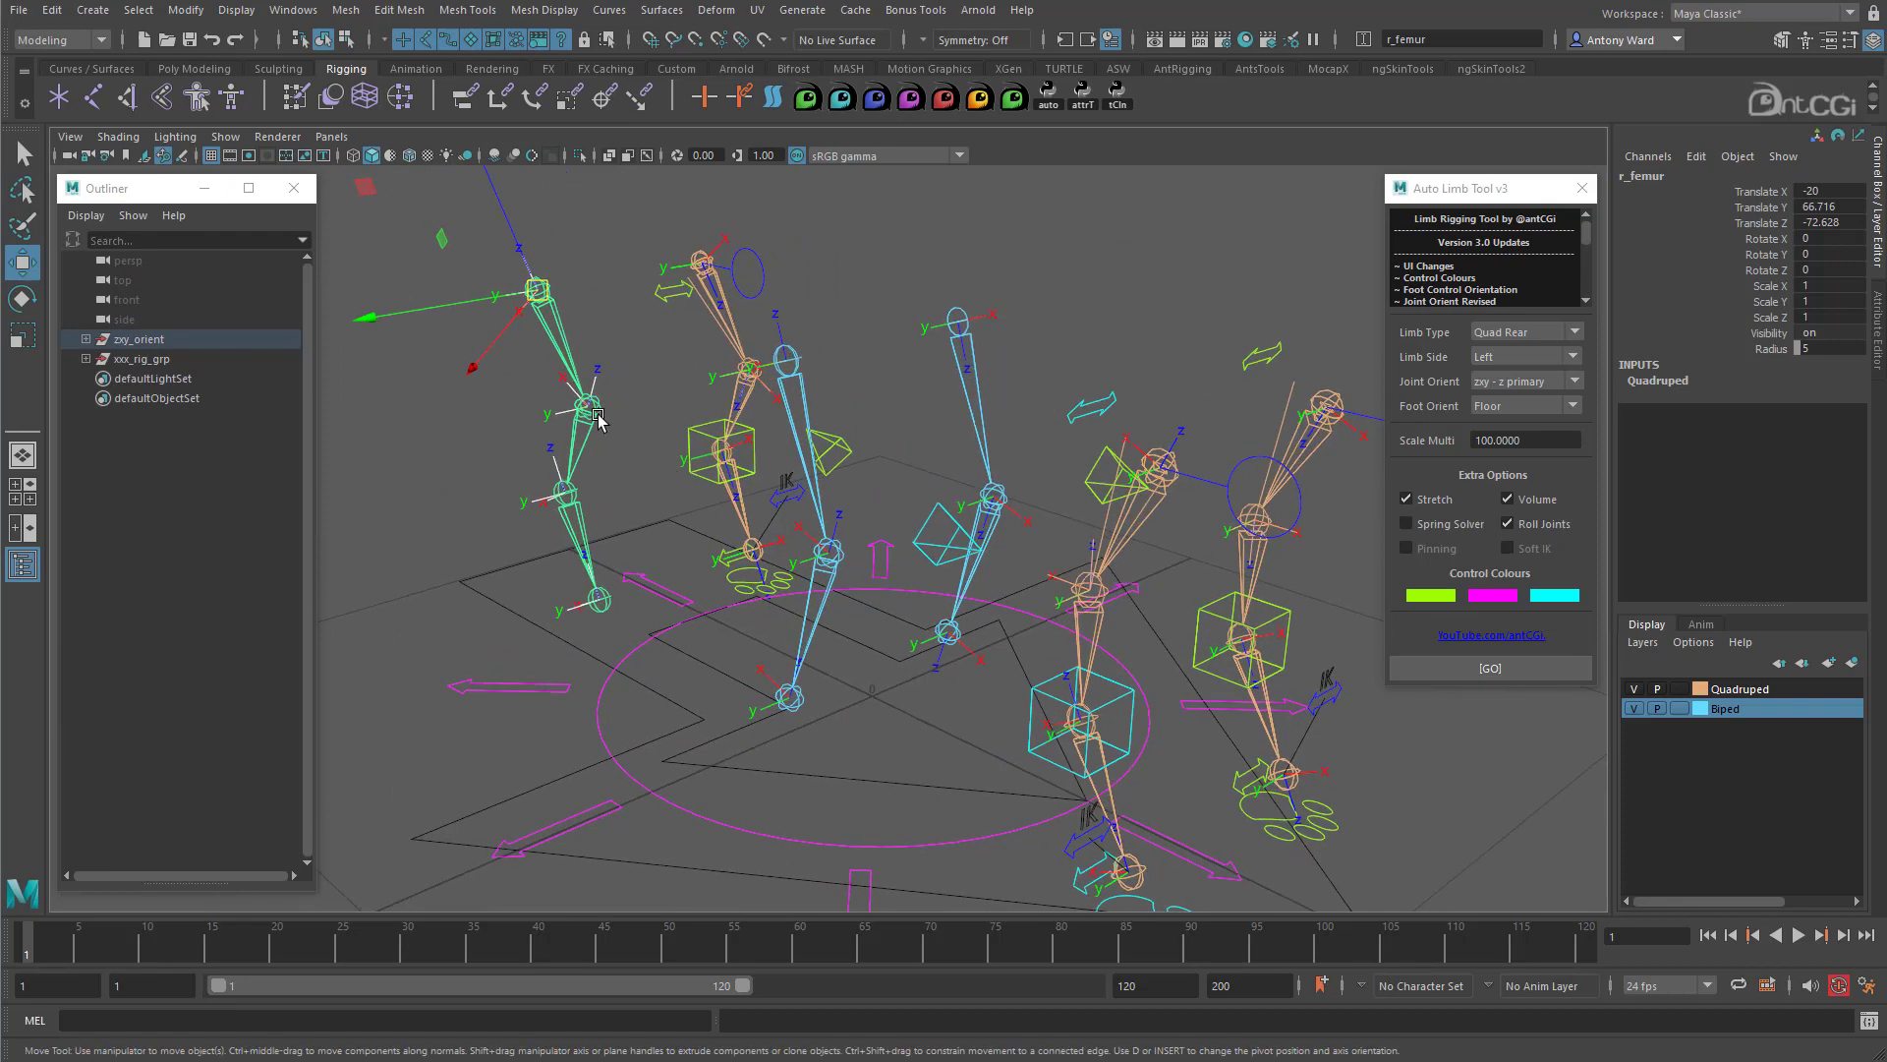
left_click(594, 419, "shift")
left_click(578, 501, "shift")
left_click(603, 606, "shift")
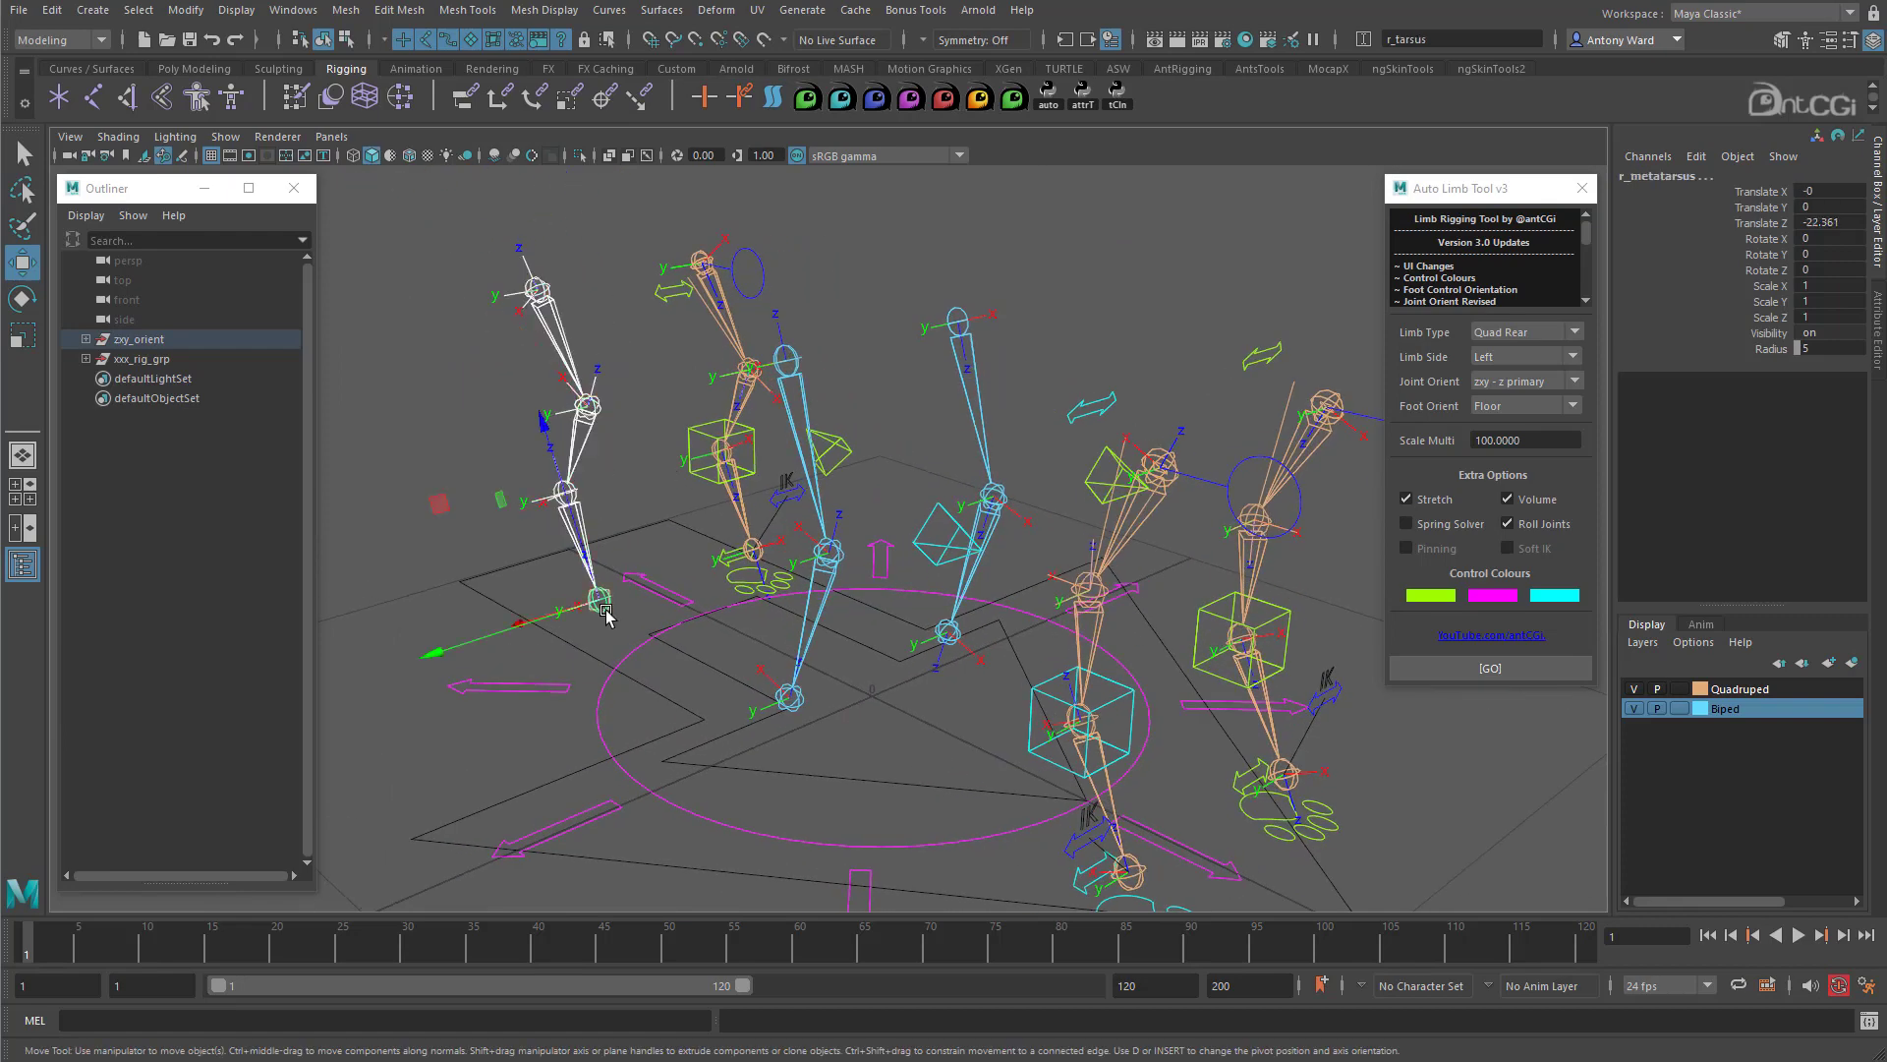
left_click(1407, 524)
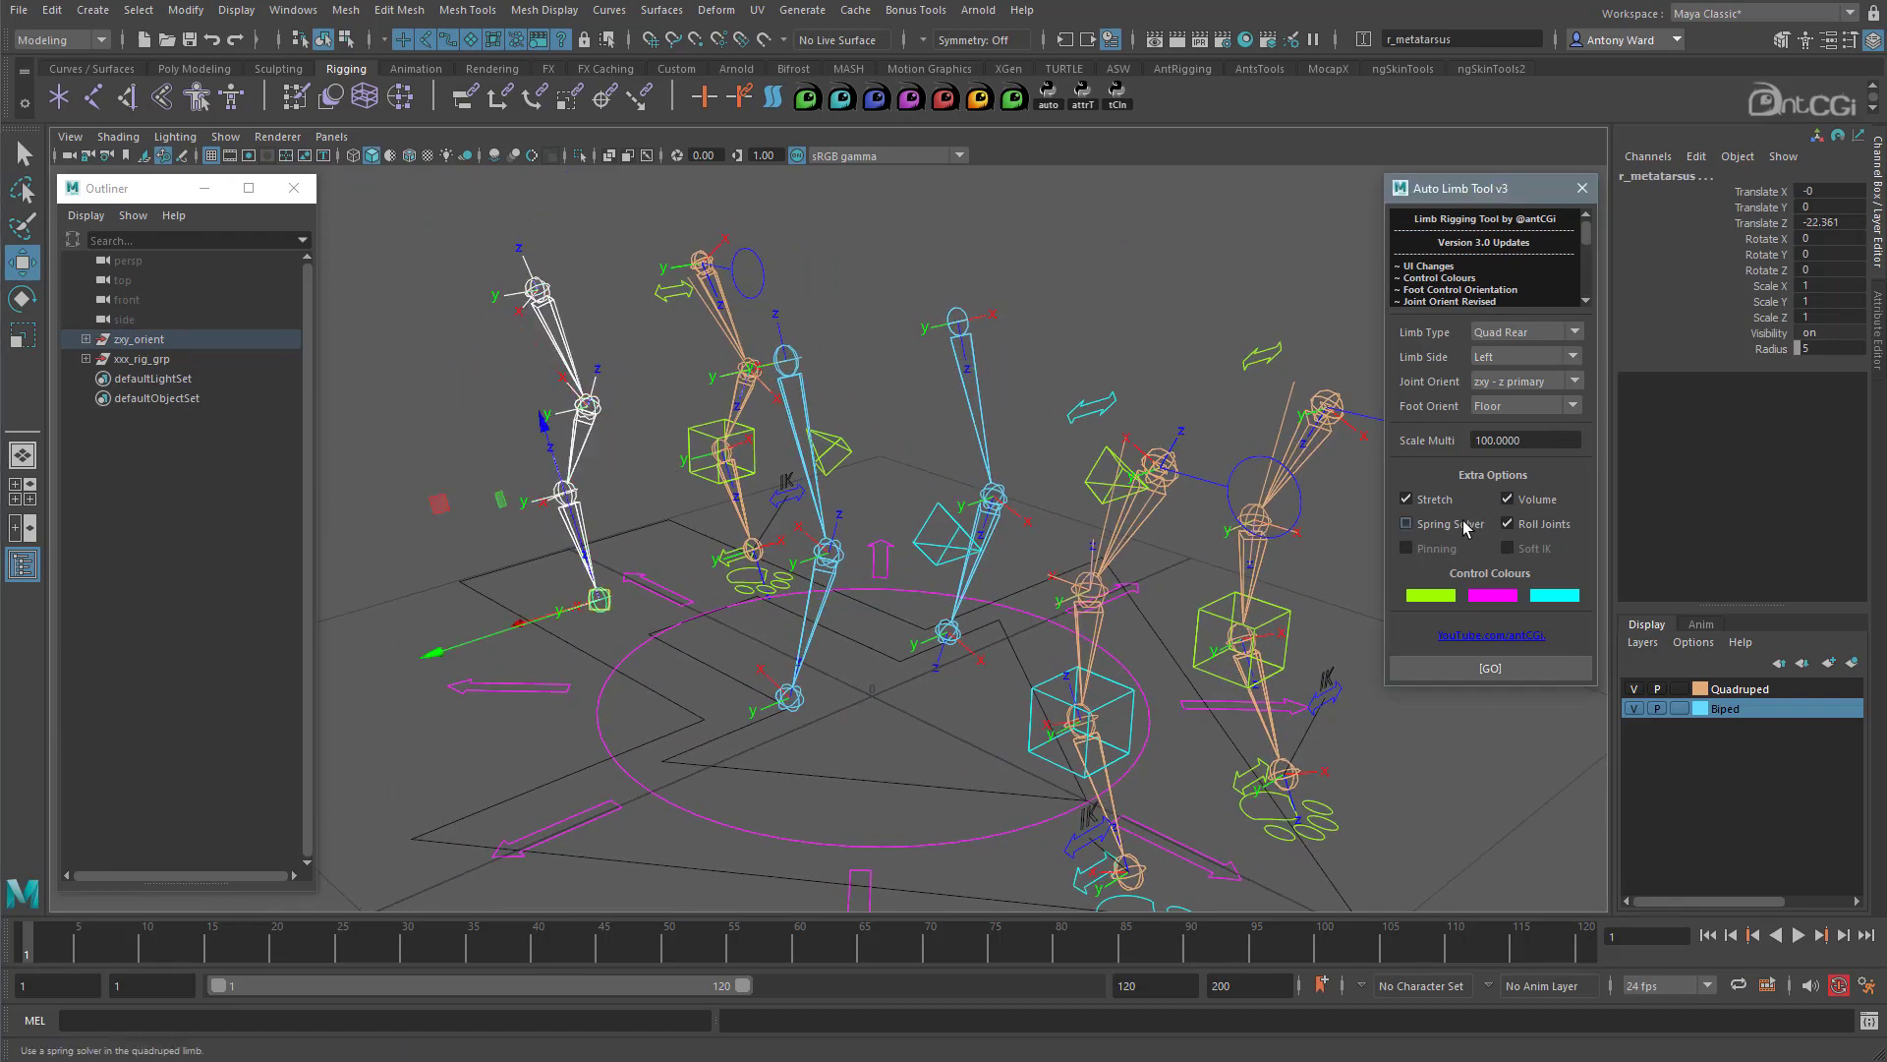
left_click(1514, 357)
left_click(1504, 396)
left_click(1491, 668)
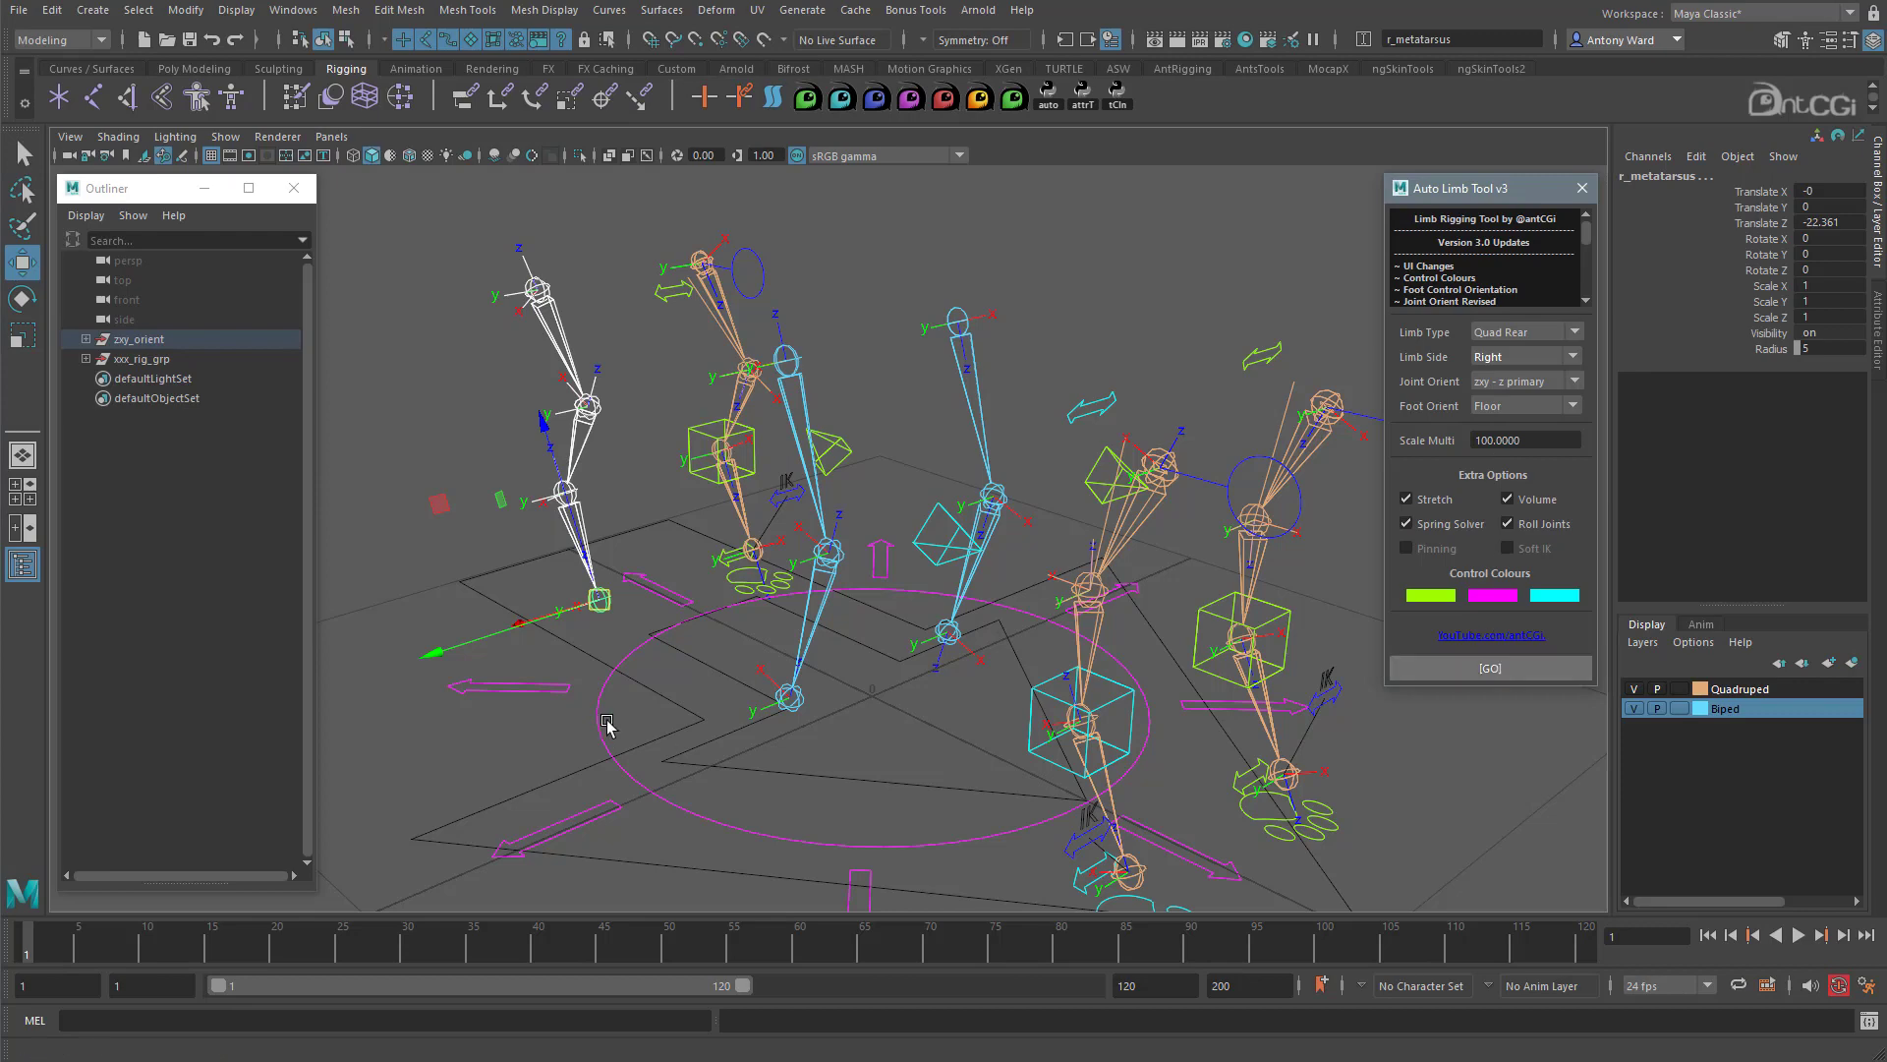
Step: Raise both rear leg IK controls together to compare how the standard and spring solver legs bend
left_click(610, 640)
left_click_drag(610, 640, 800, 620, "alt")
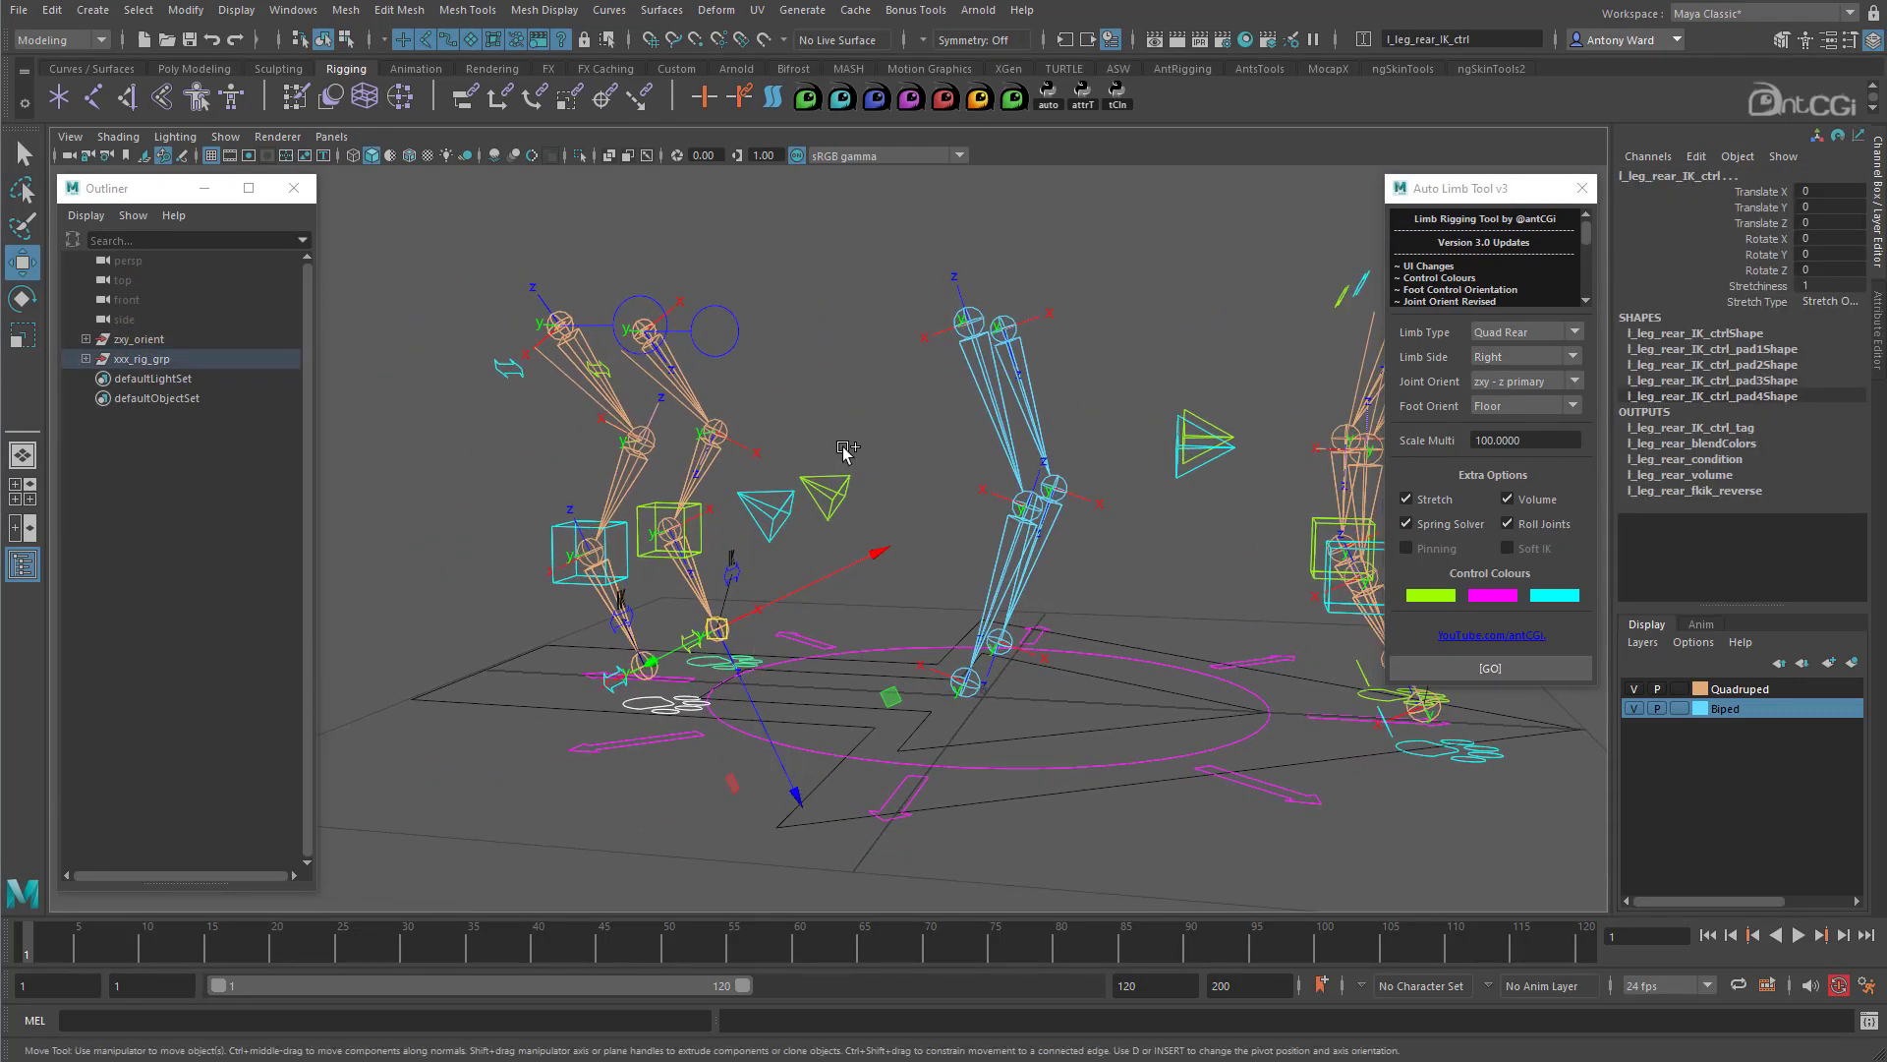
key("w")
left_click_drag(844, 449, 784, 463)
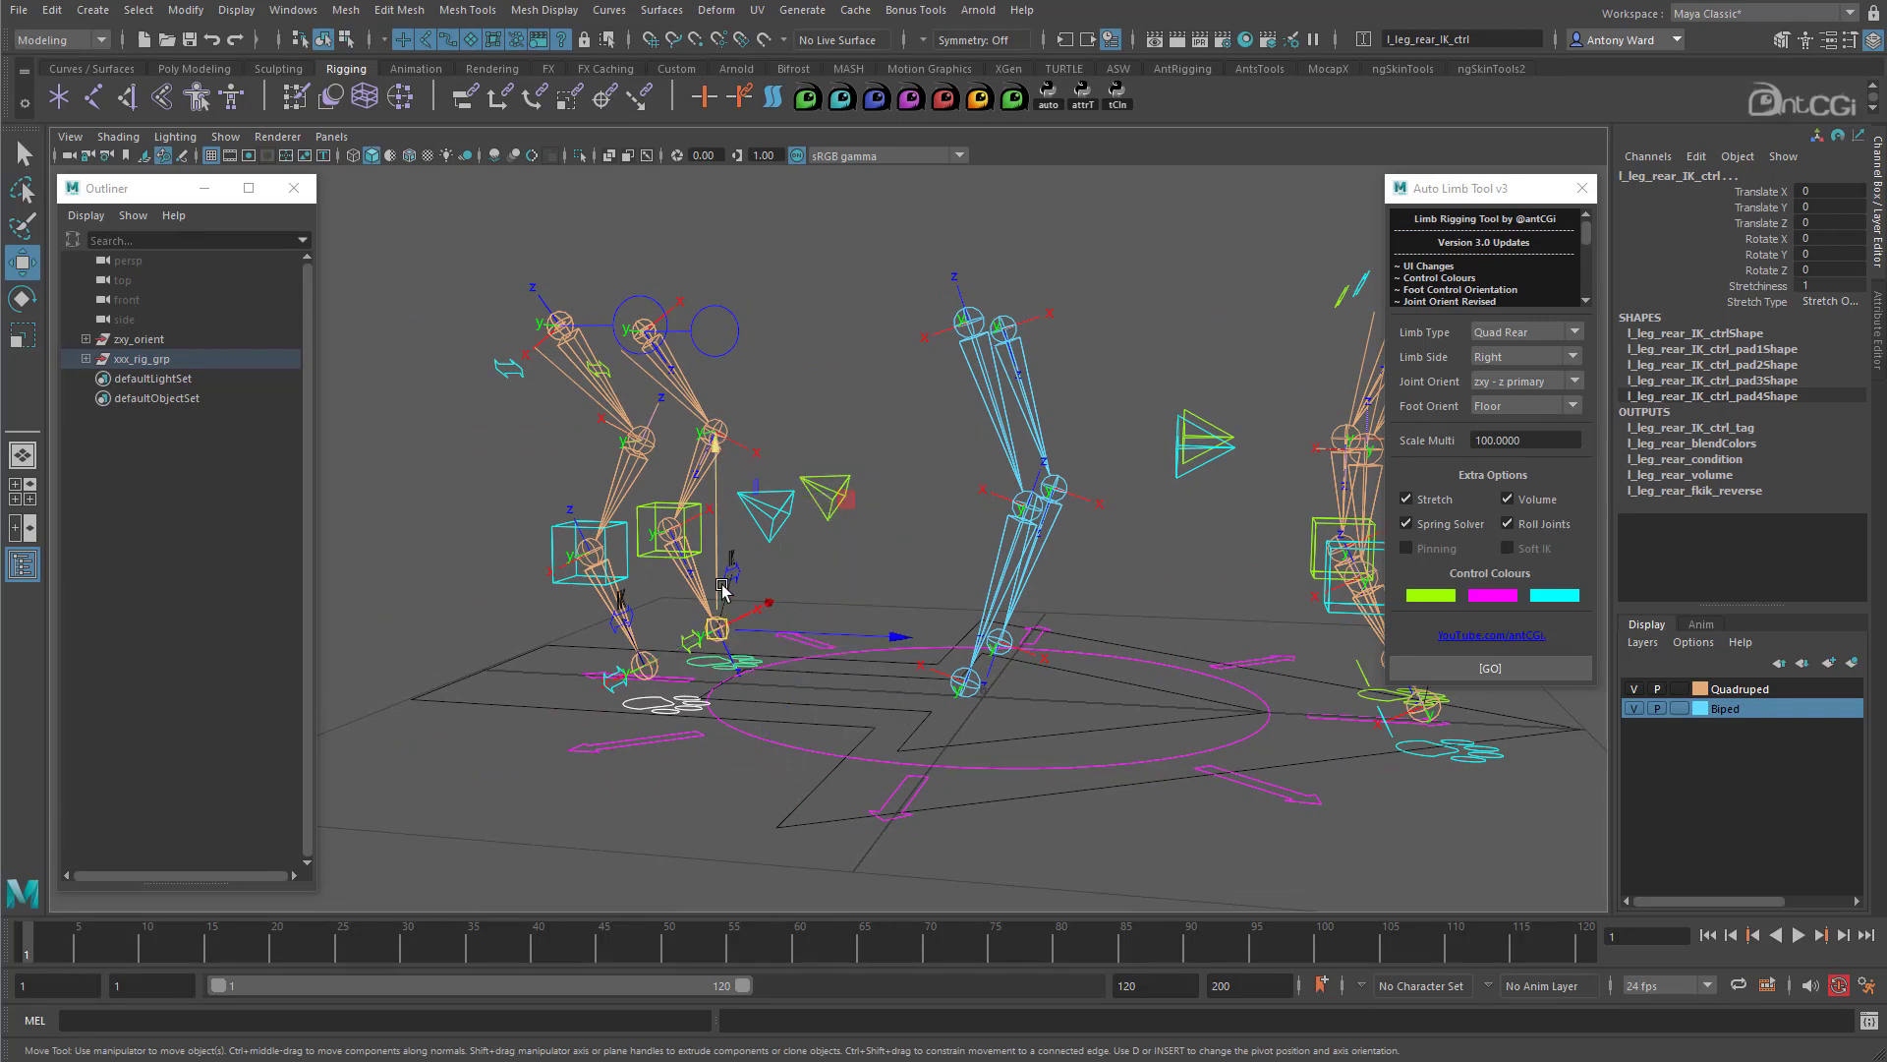
left_click_drag(722, 587, 750, 536)
middle_click_drag(750, 535, 885, 632, "alt")
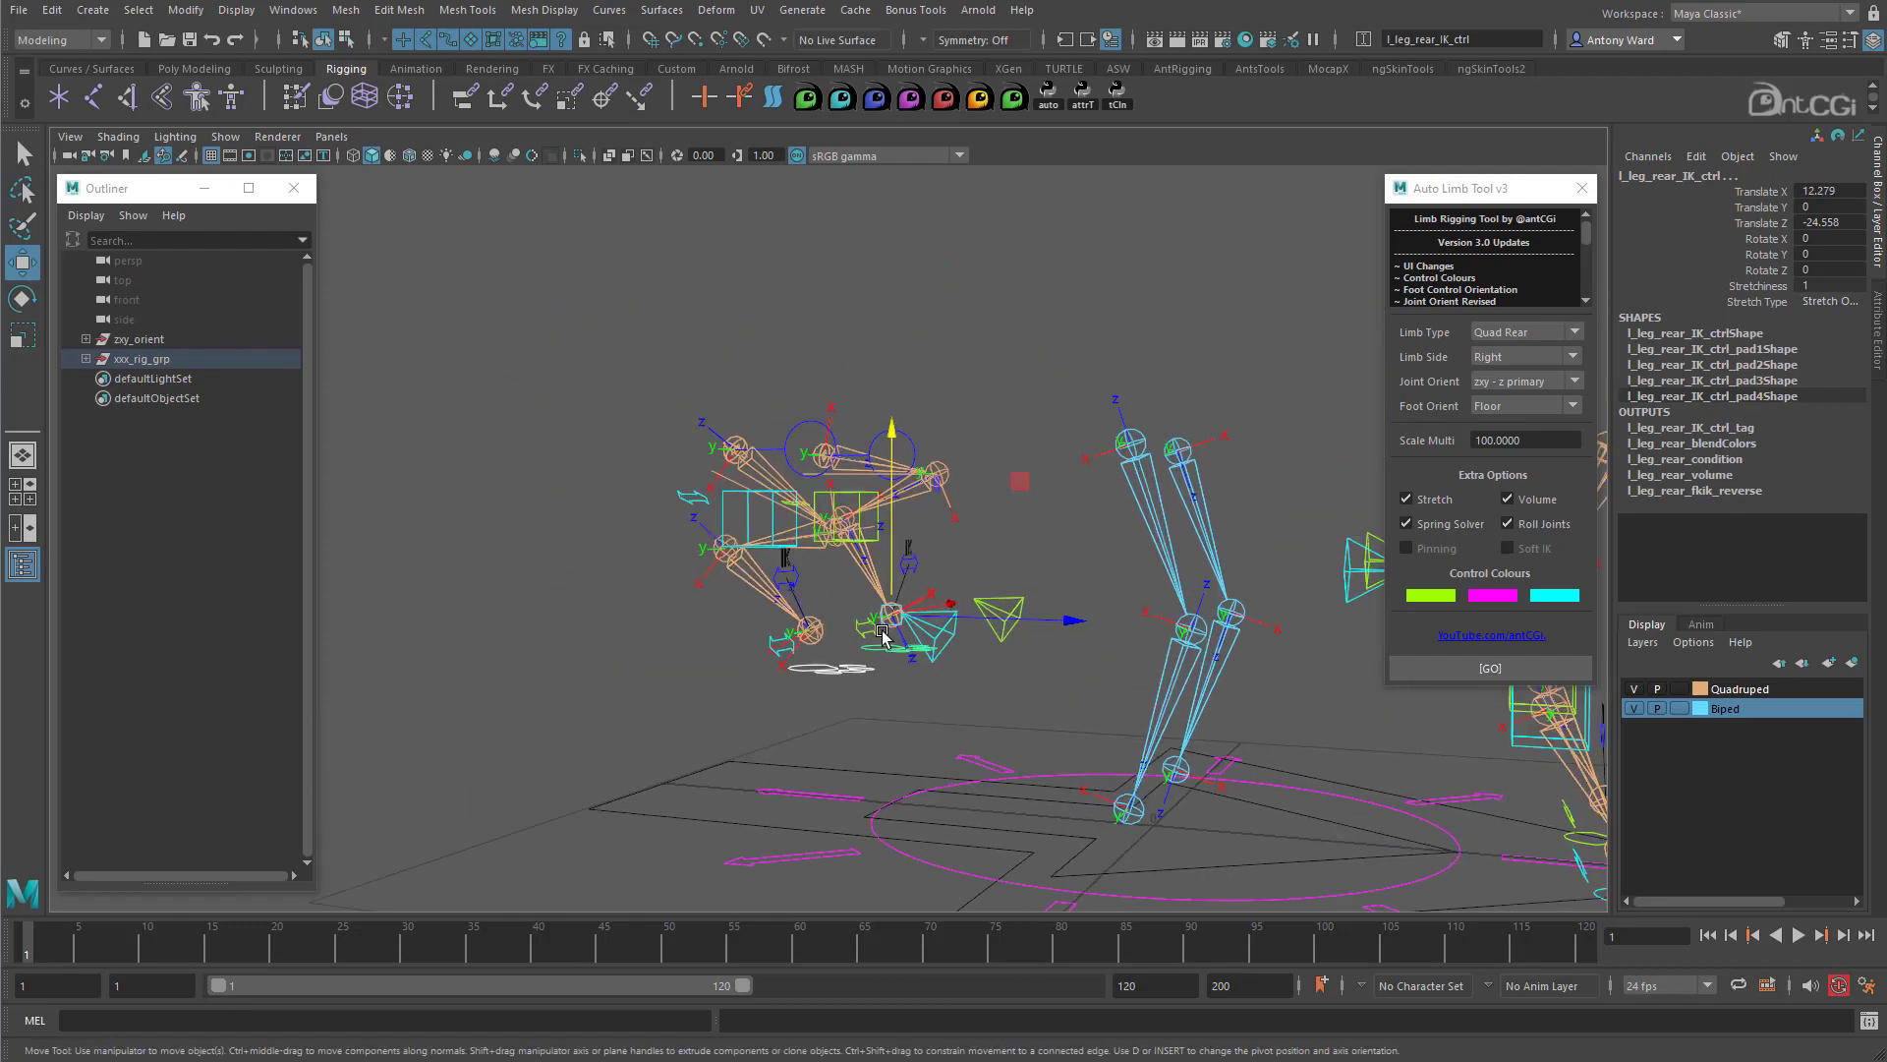
right_click_drag(885, 632, 1011, 634, "alt")
left_click_drag(1010, 634, 742, 428, "alt")
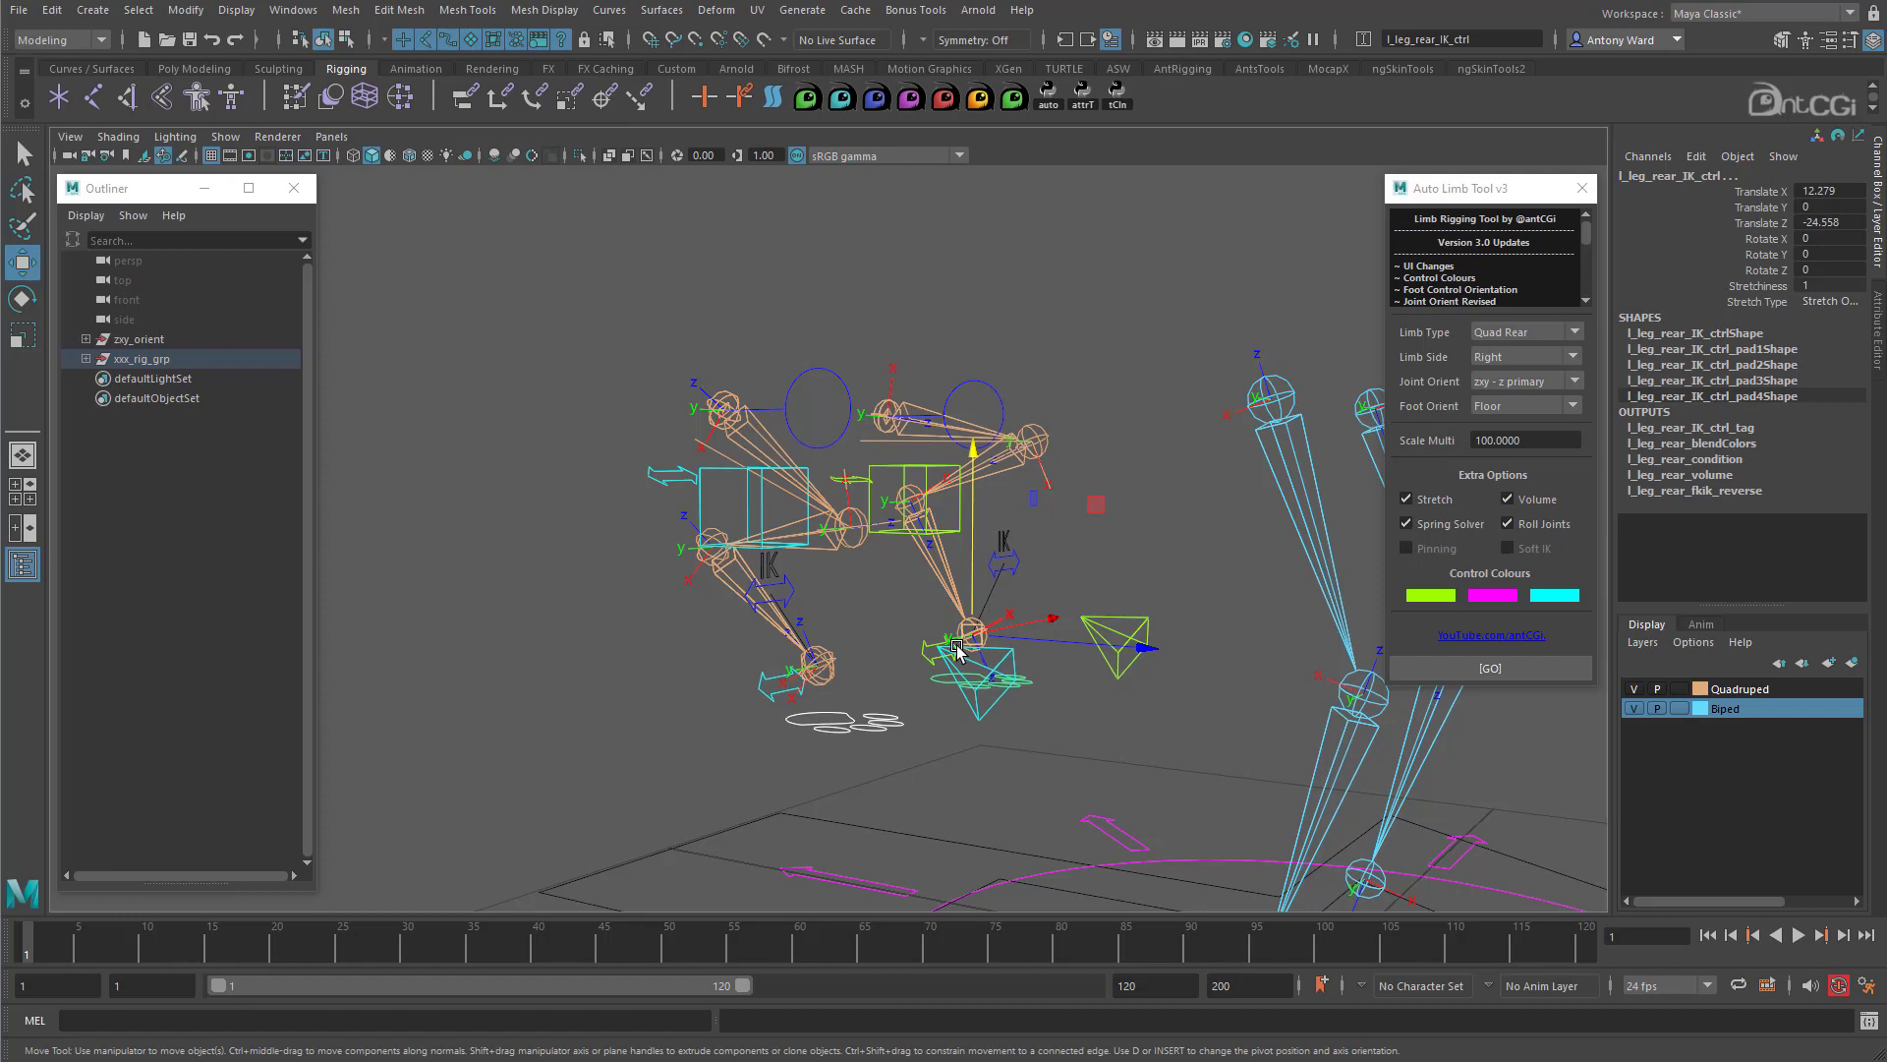
right_click_drag(1375, 781, 786, 678, "alt")
left_click_drag(787, 678, 866, 644, "alt")
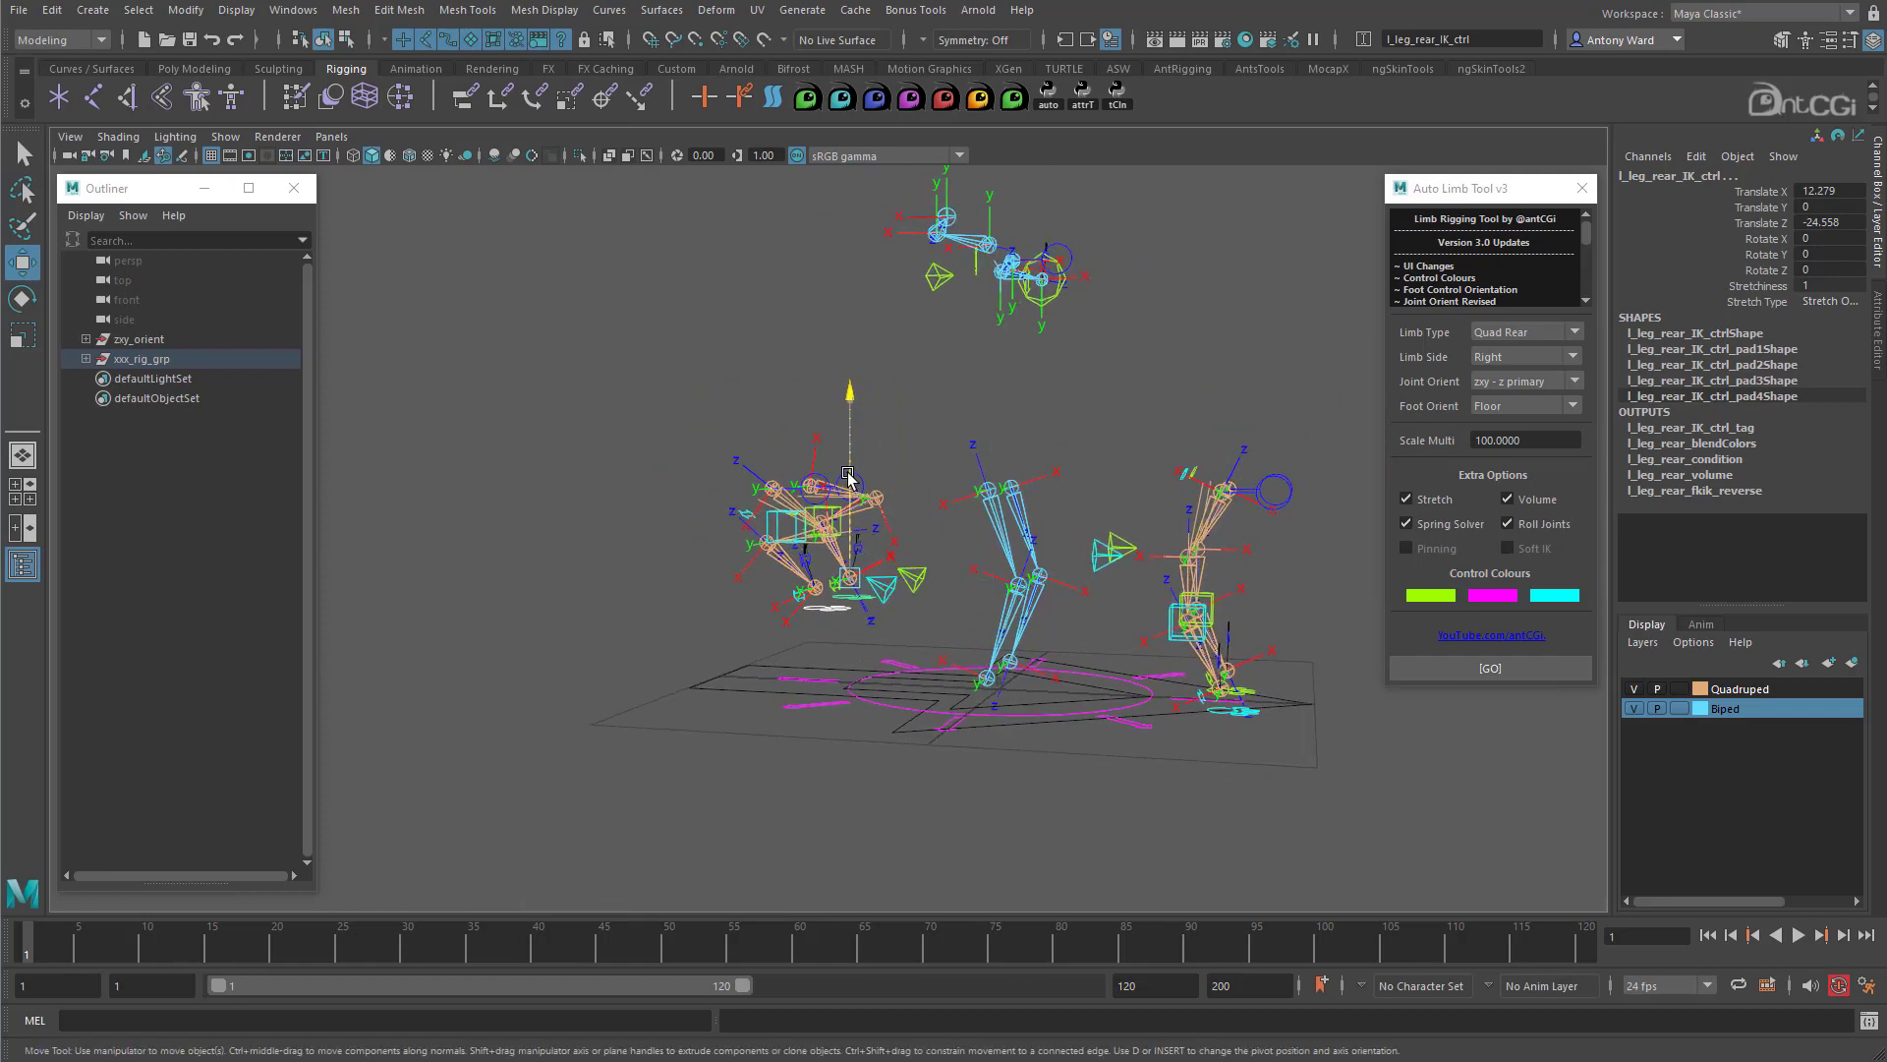
Step: Lower both rear leg IK controls to stretch the legs, and undo the IK control moves
left_click_drag(849, 486, 828, 729)
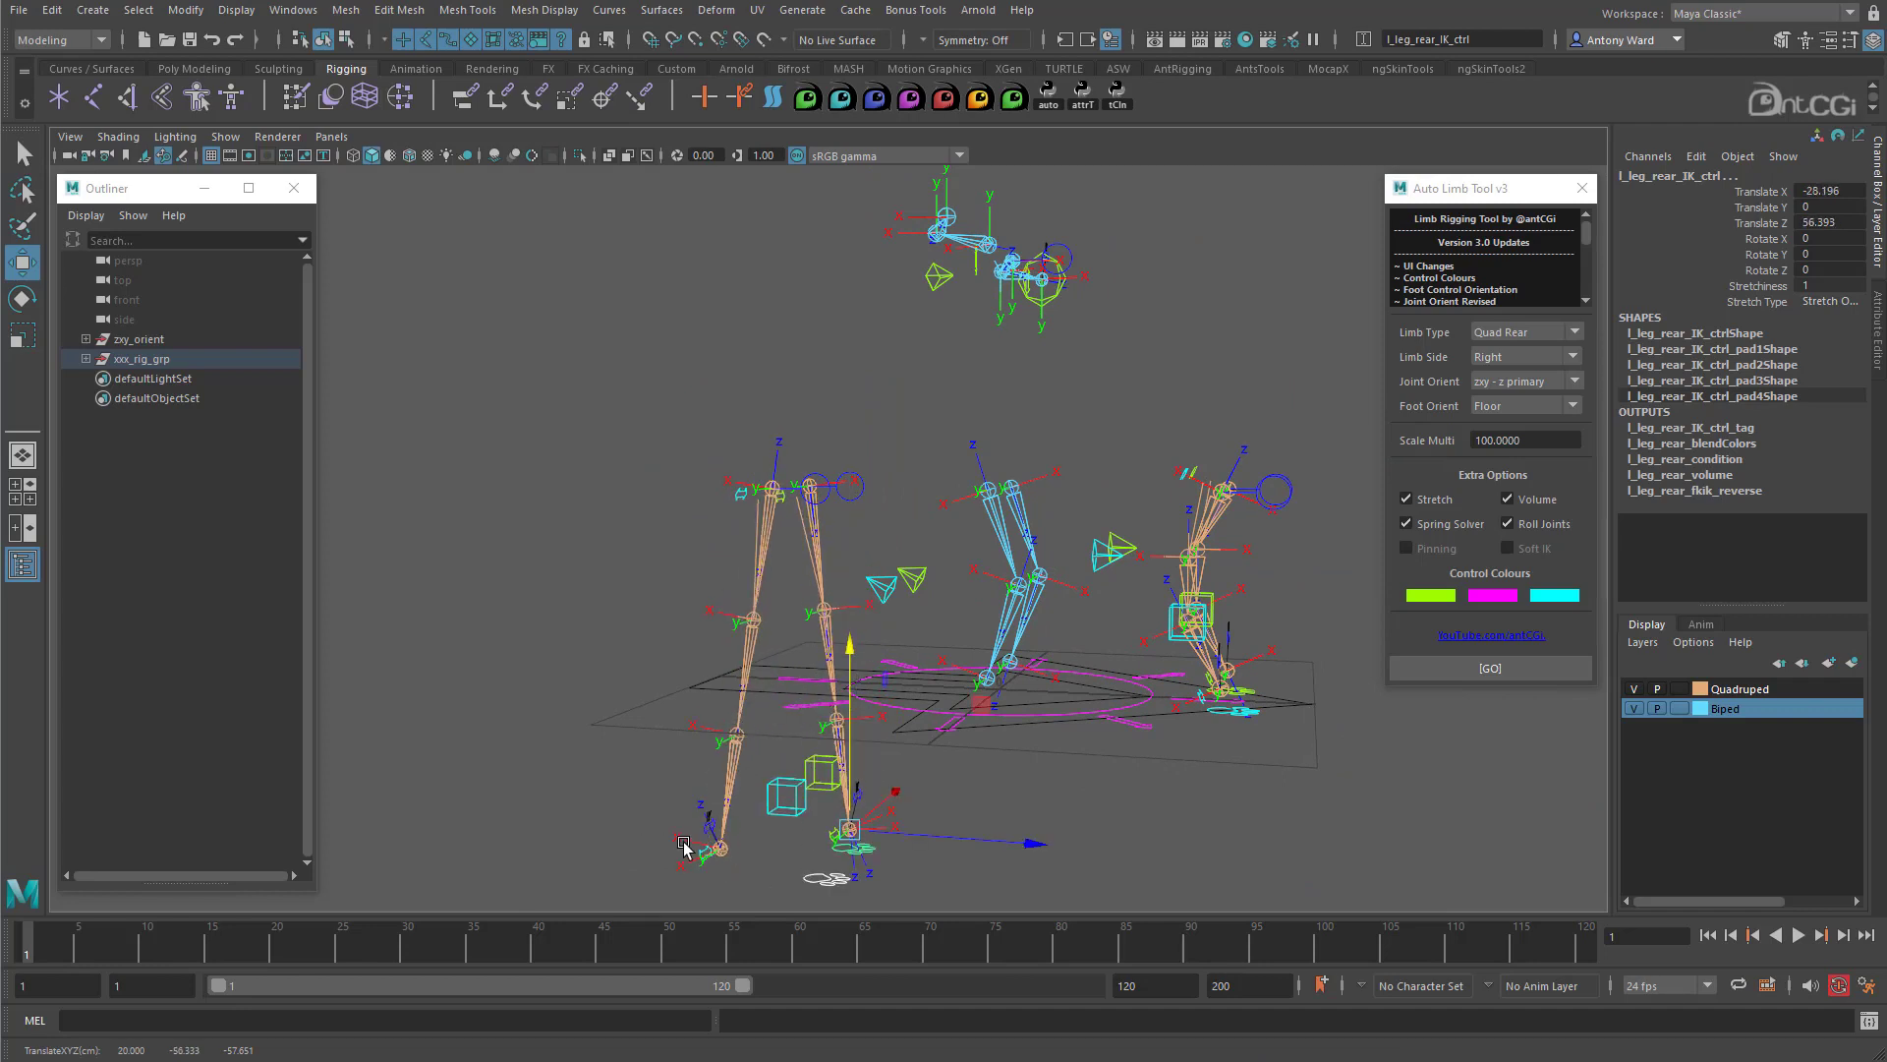
left_click_drag(812, 862, 838, 629, "alt")
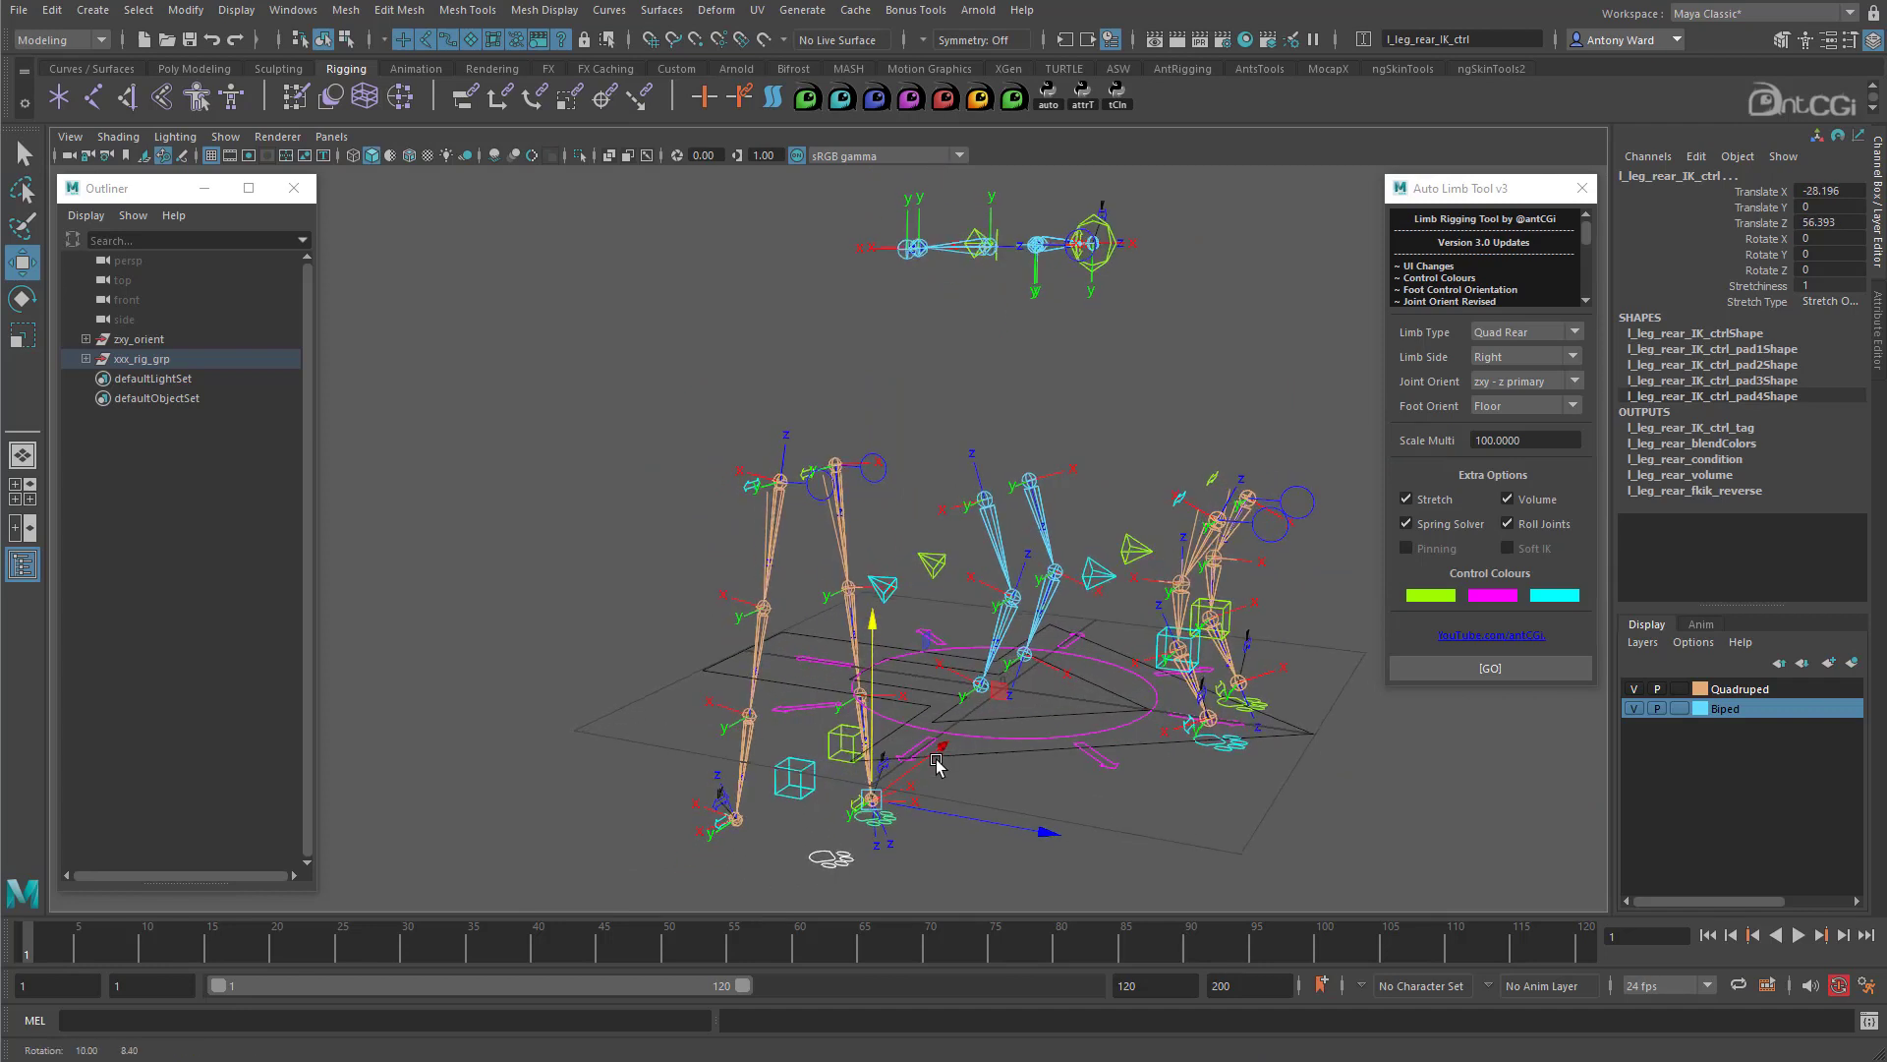
key("ctrl+z")
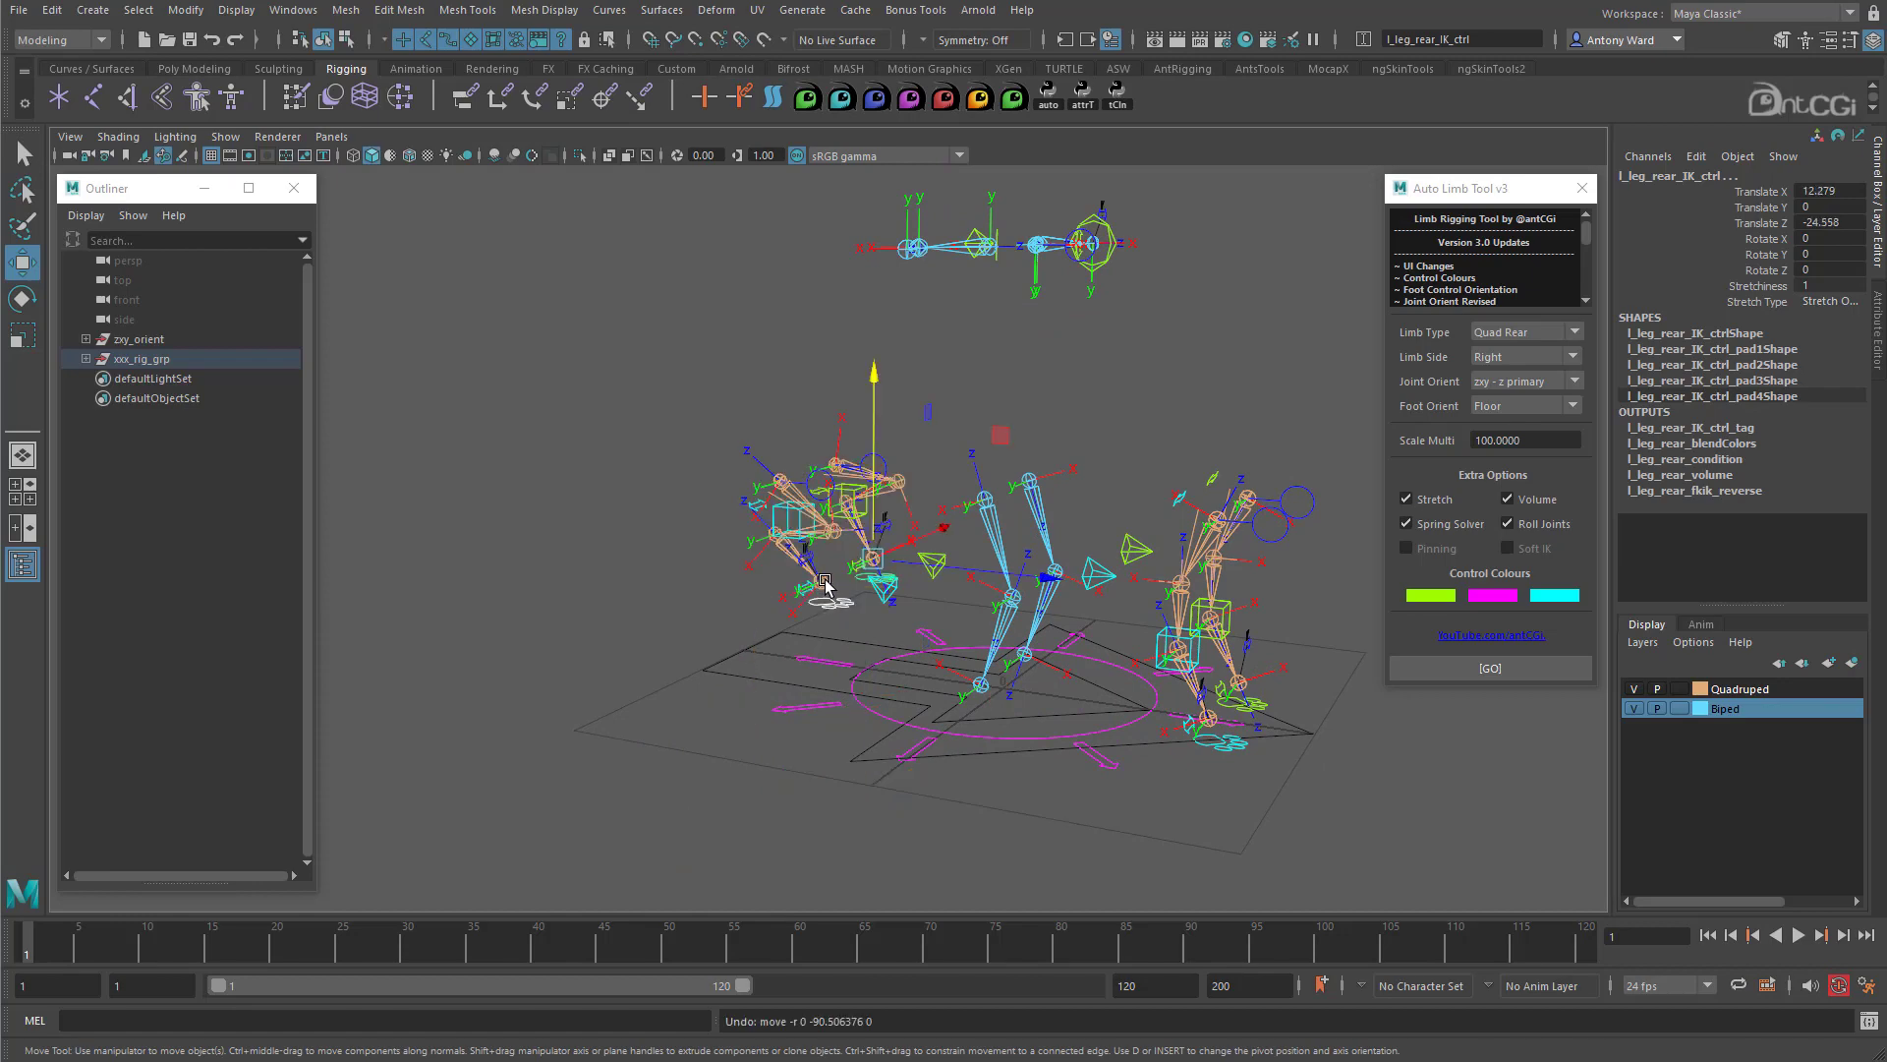
key("ctrl+z")
Step: Generate a left Biped Leg rig from the left leg joints, l_hip through the knee to l_ankle
left_click_drag(927, 622, 779, 622, "alt")
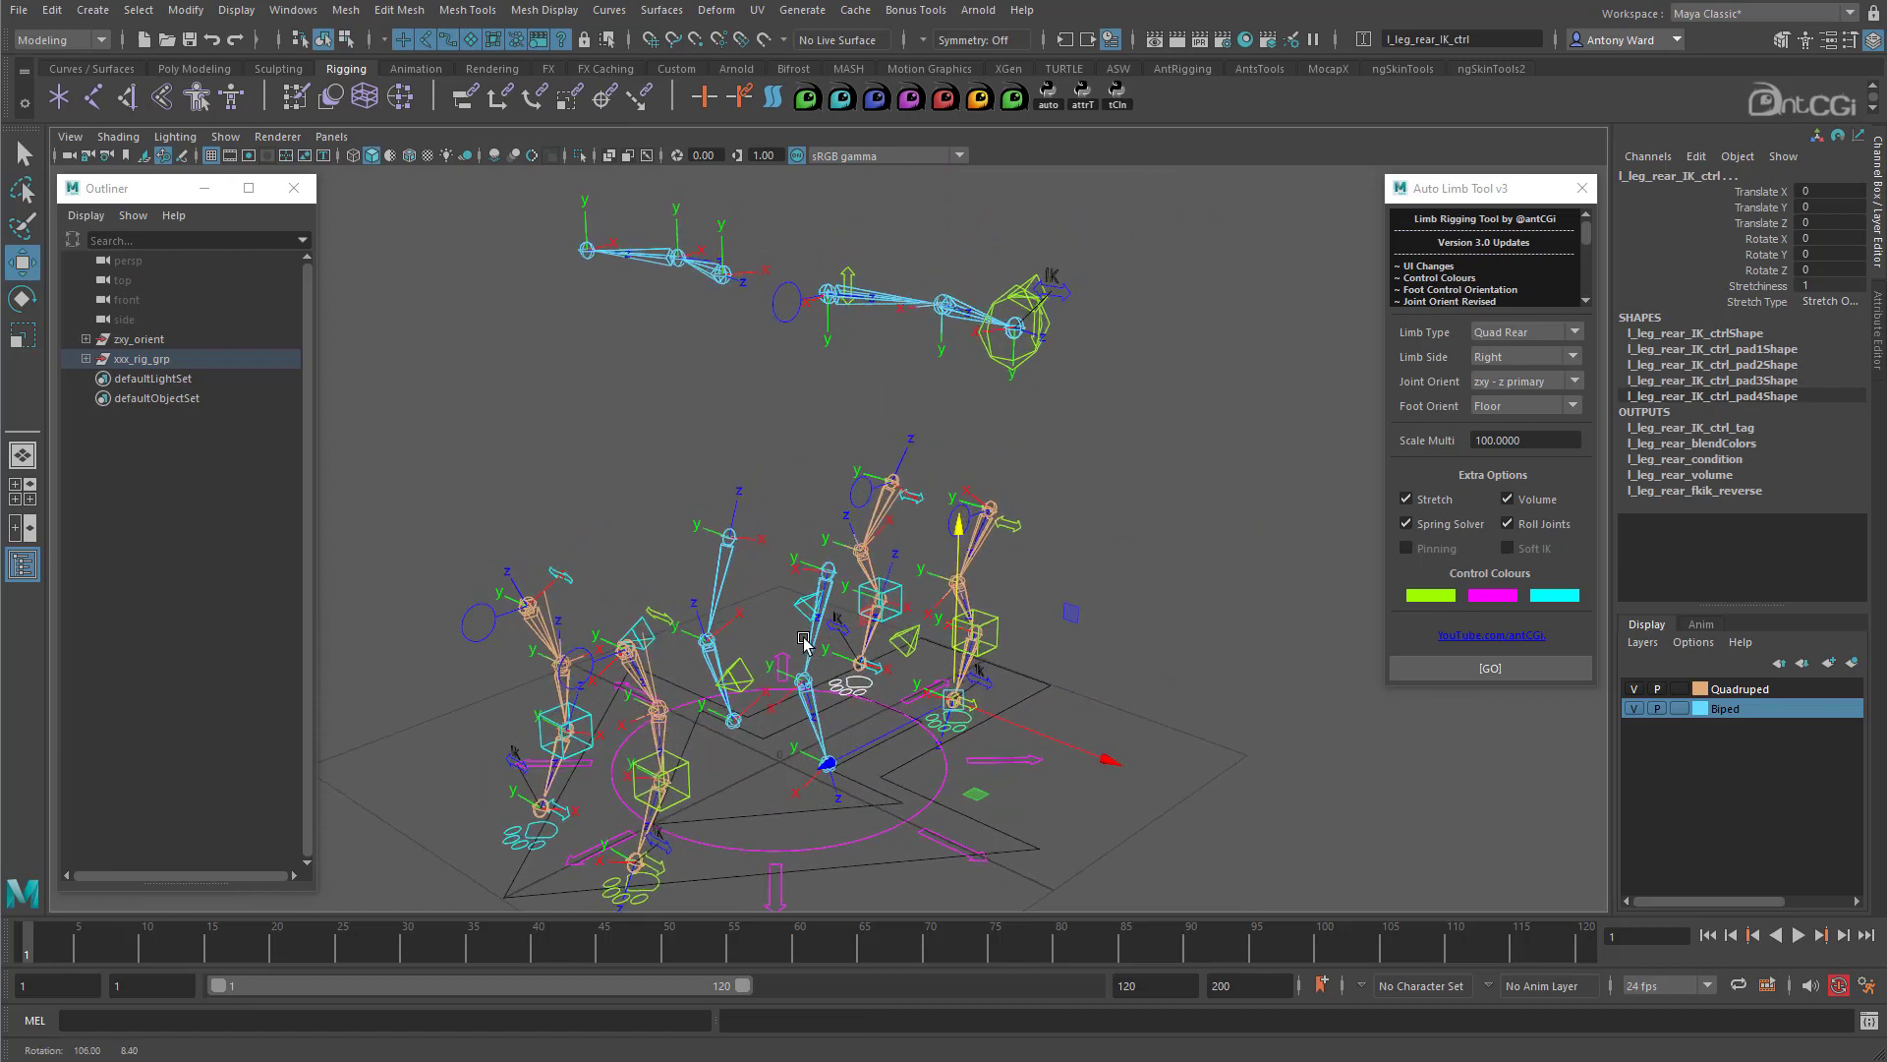
middle_click_drag(779, 621, 800, 590, "alt")
right_click_drag(799, 586, 1001, 585, "alt")
key("ctrl+z")
key("ctrl+z")
key("ctrl+z")
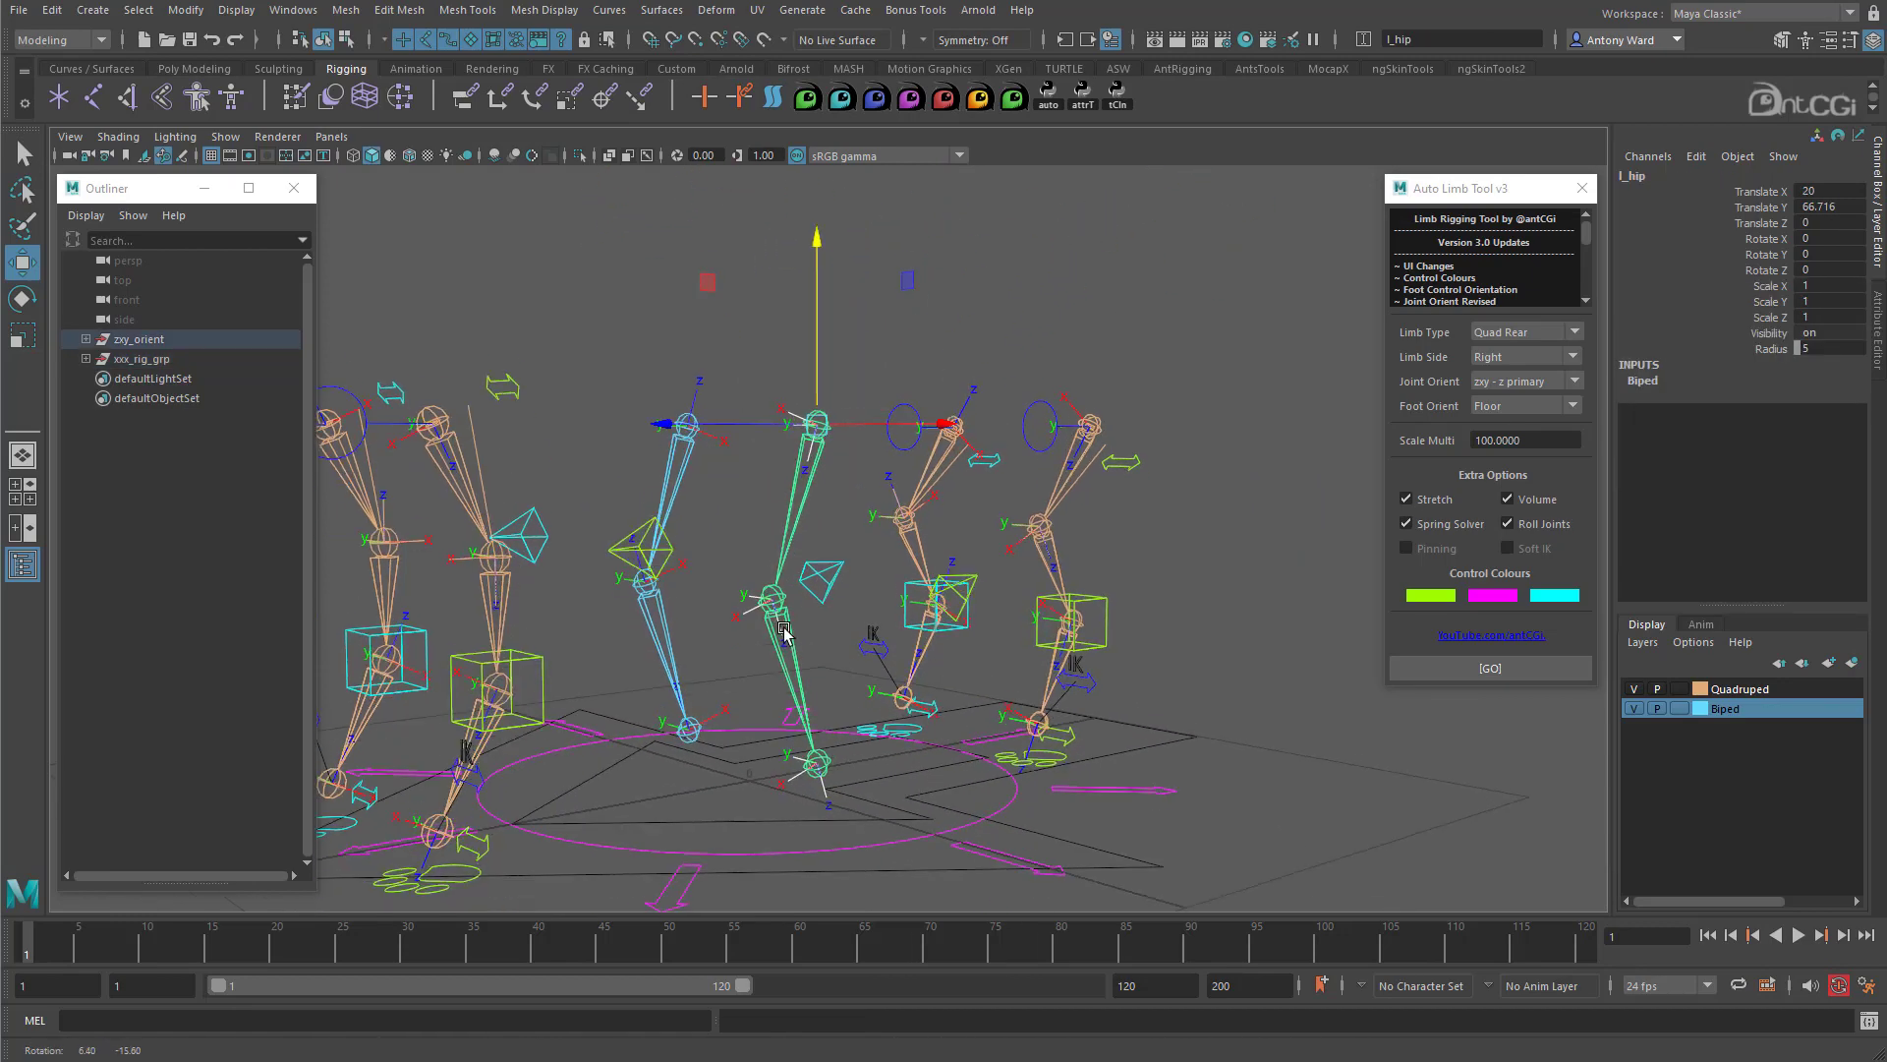
key("ctrl+z")
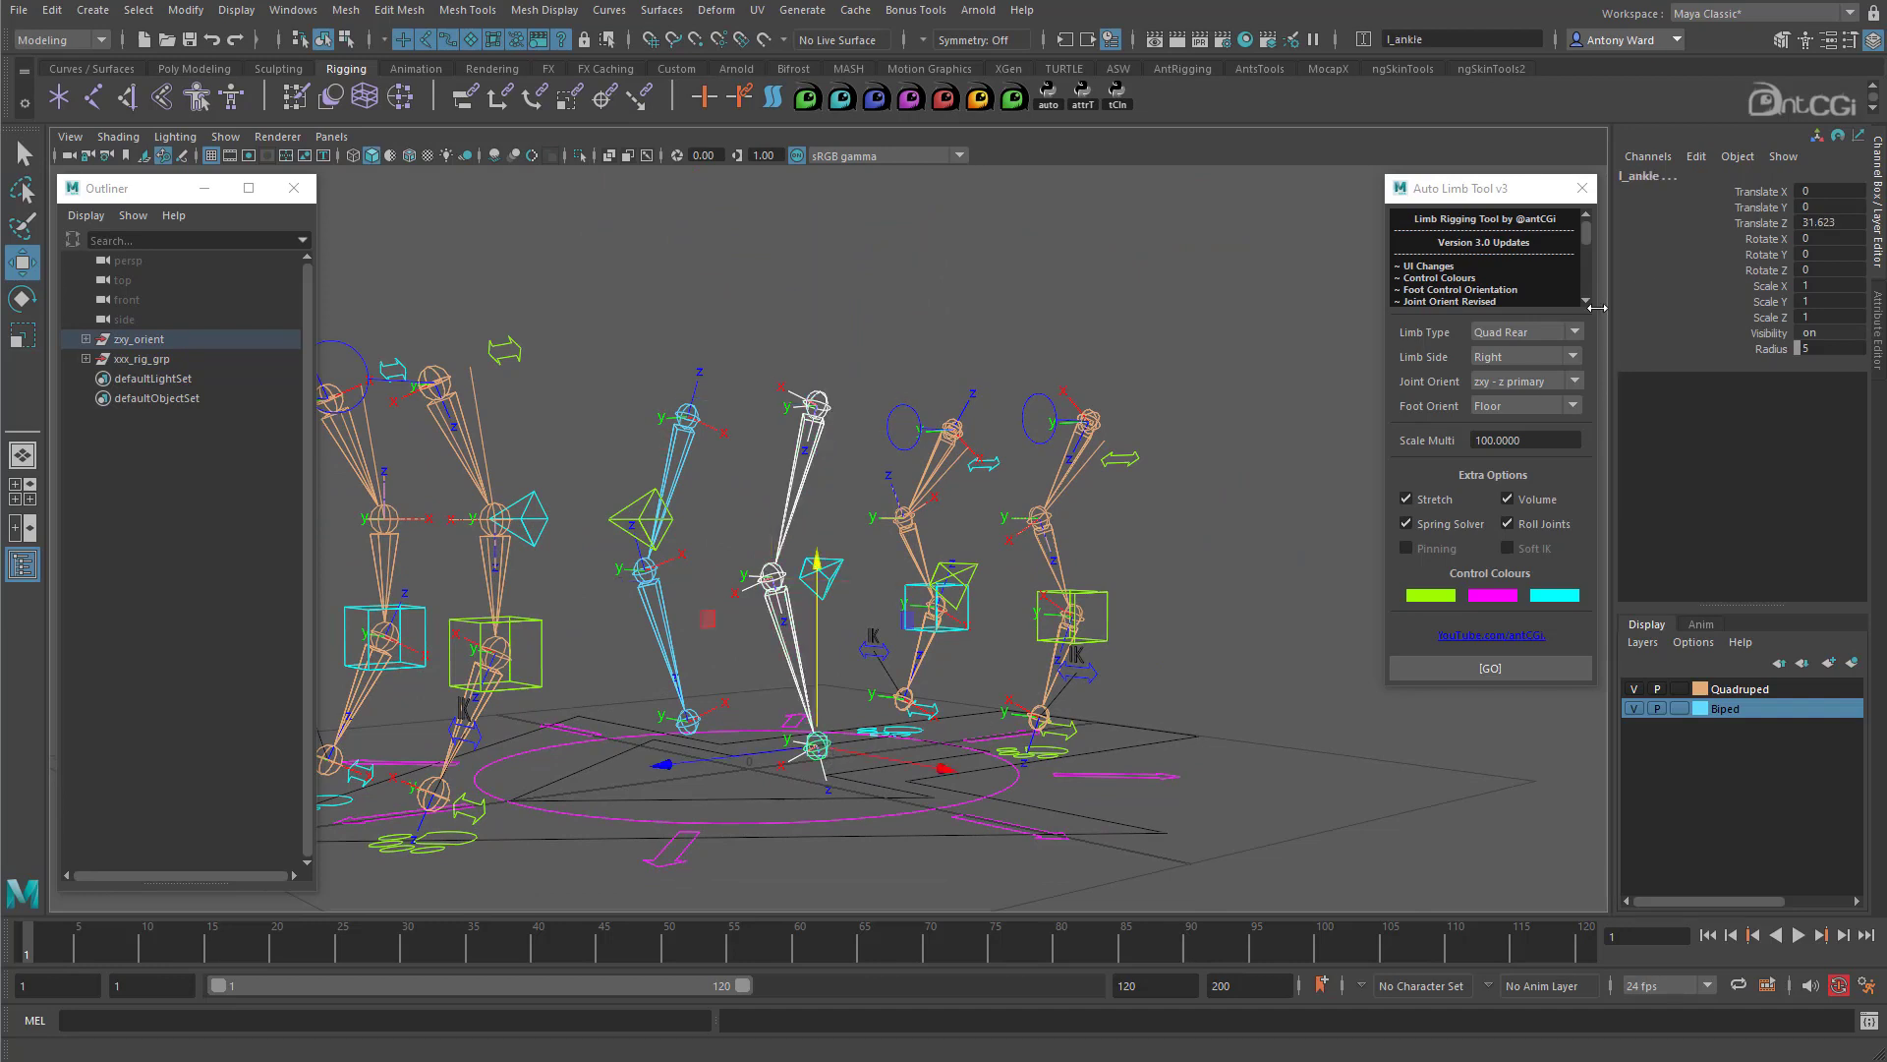
left_click(1524, 332)
left_click(1525, 384)
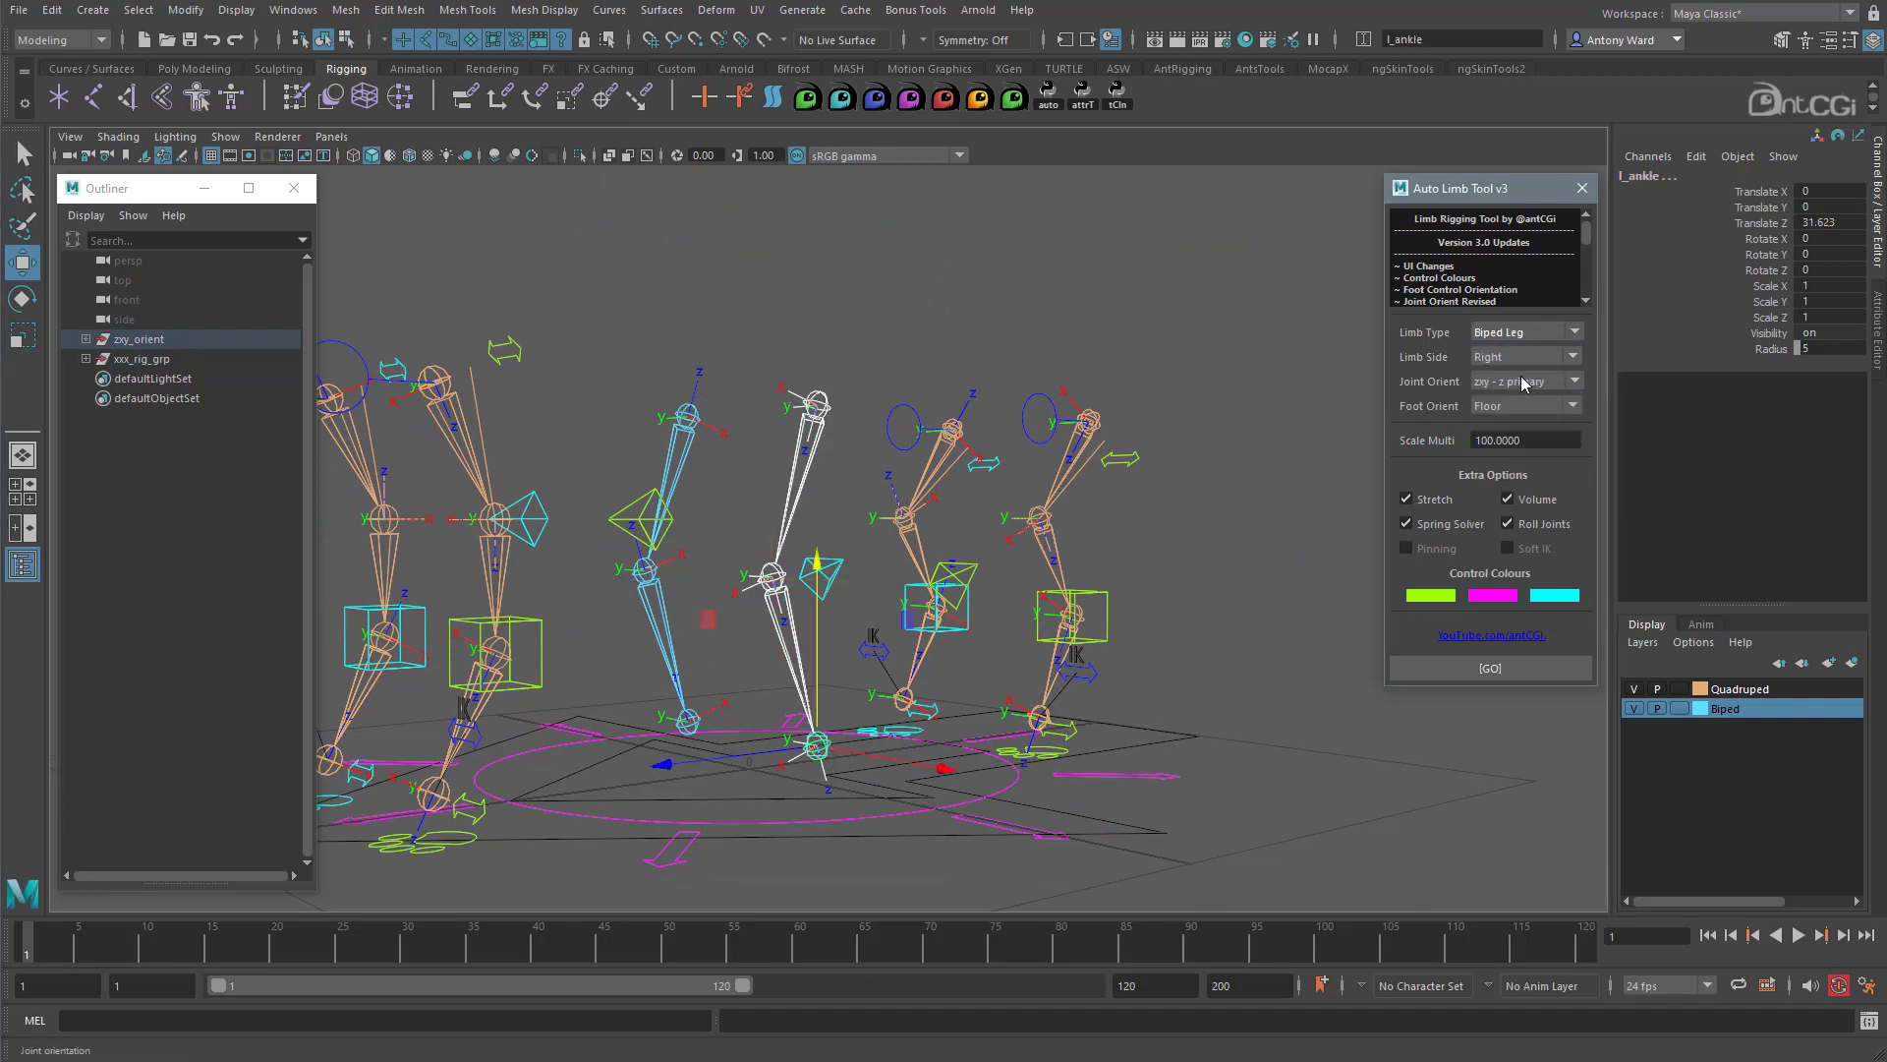
left_click(1523, 359)
left_click(1514, 381)
left_click(1486, 665)
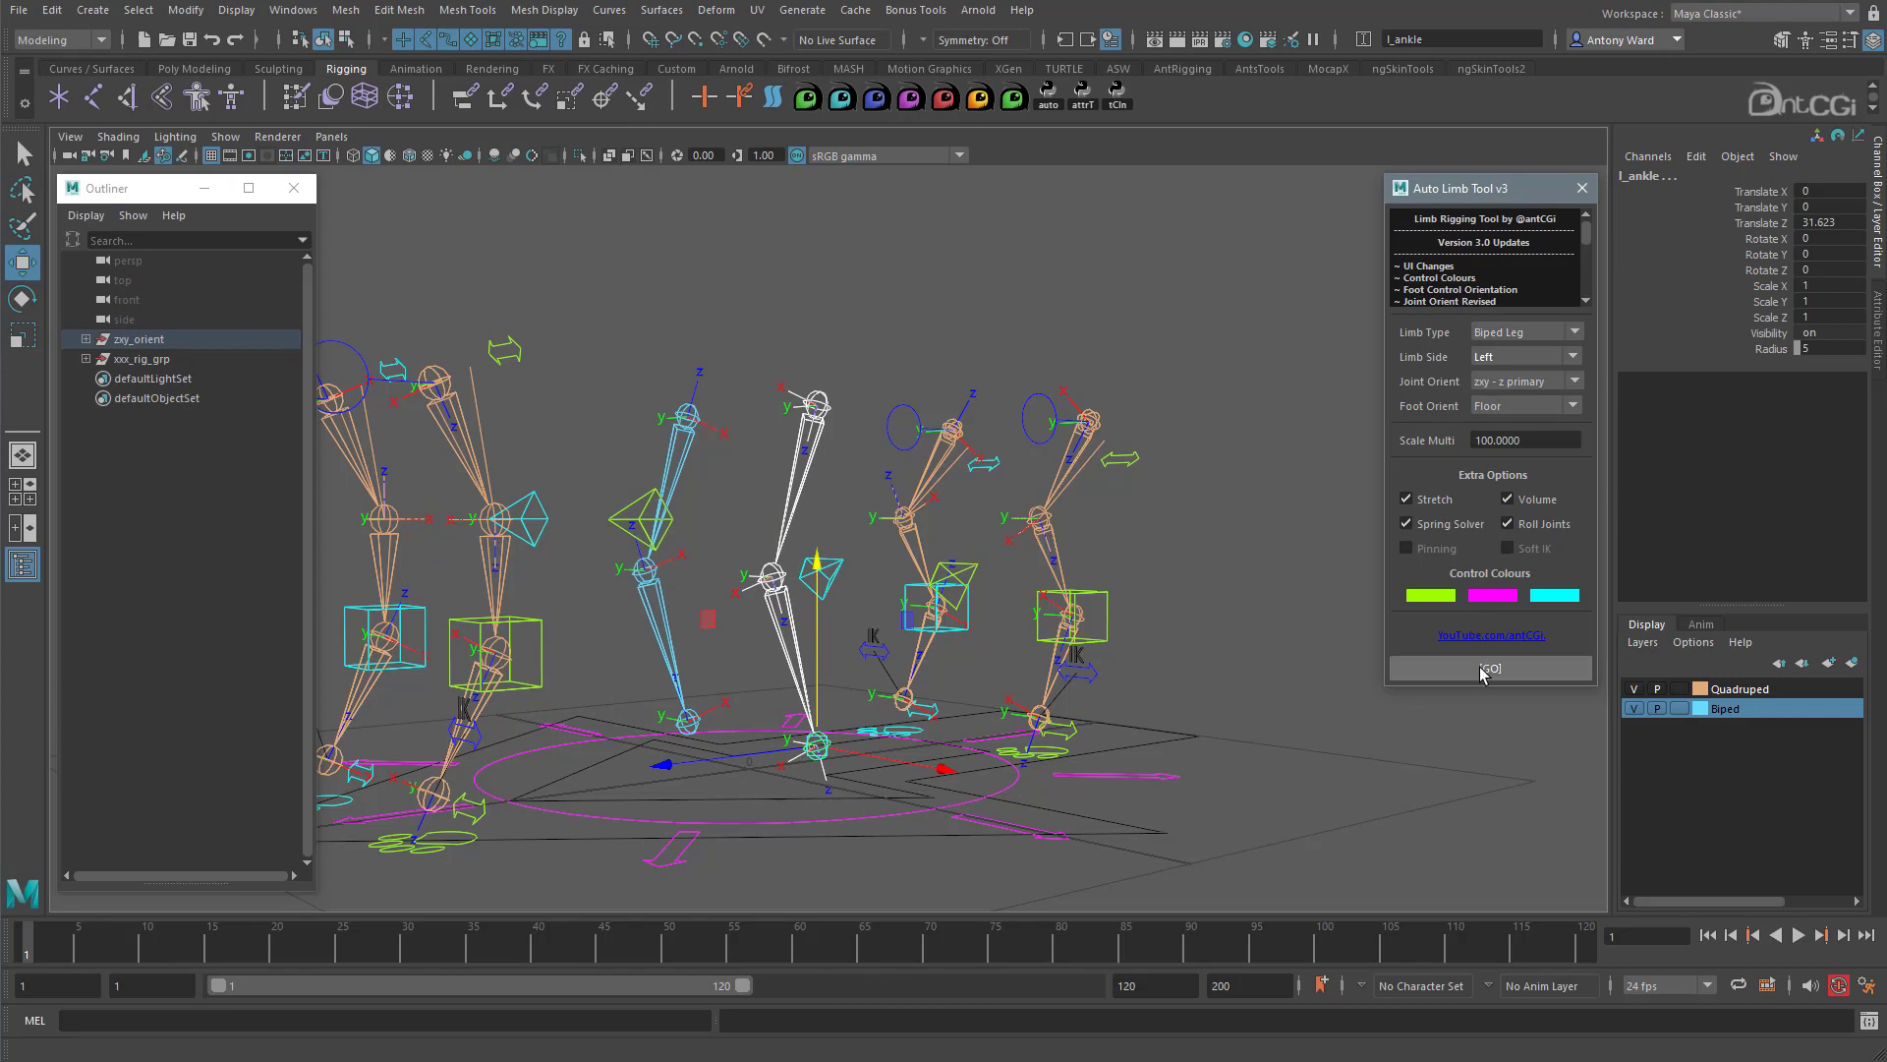
Step: Generate a right Biped Leg rig from the joints r_hip, r_knee and r_ankle
left_click(686, 411)
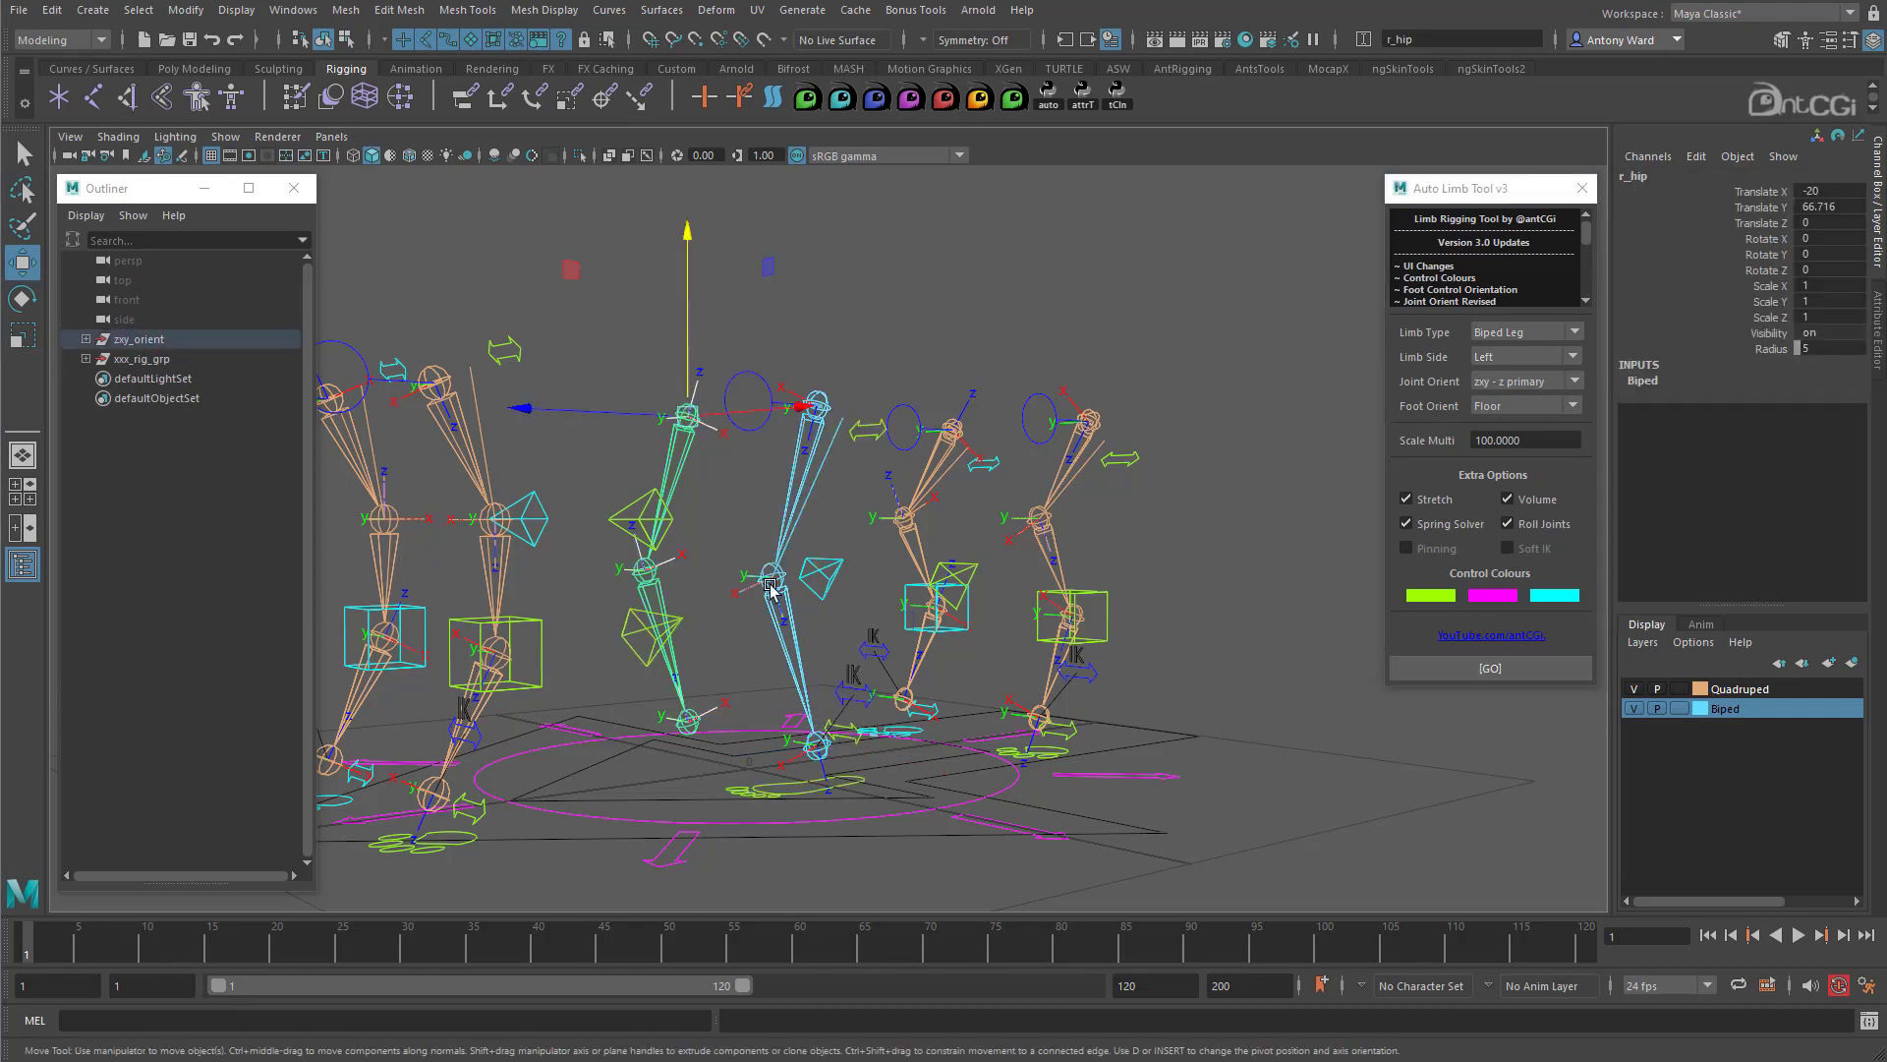
left_click_drag(686, 411, 828, 501, "alt")
left_click(827, 499, "shift")
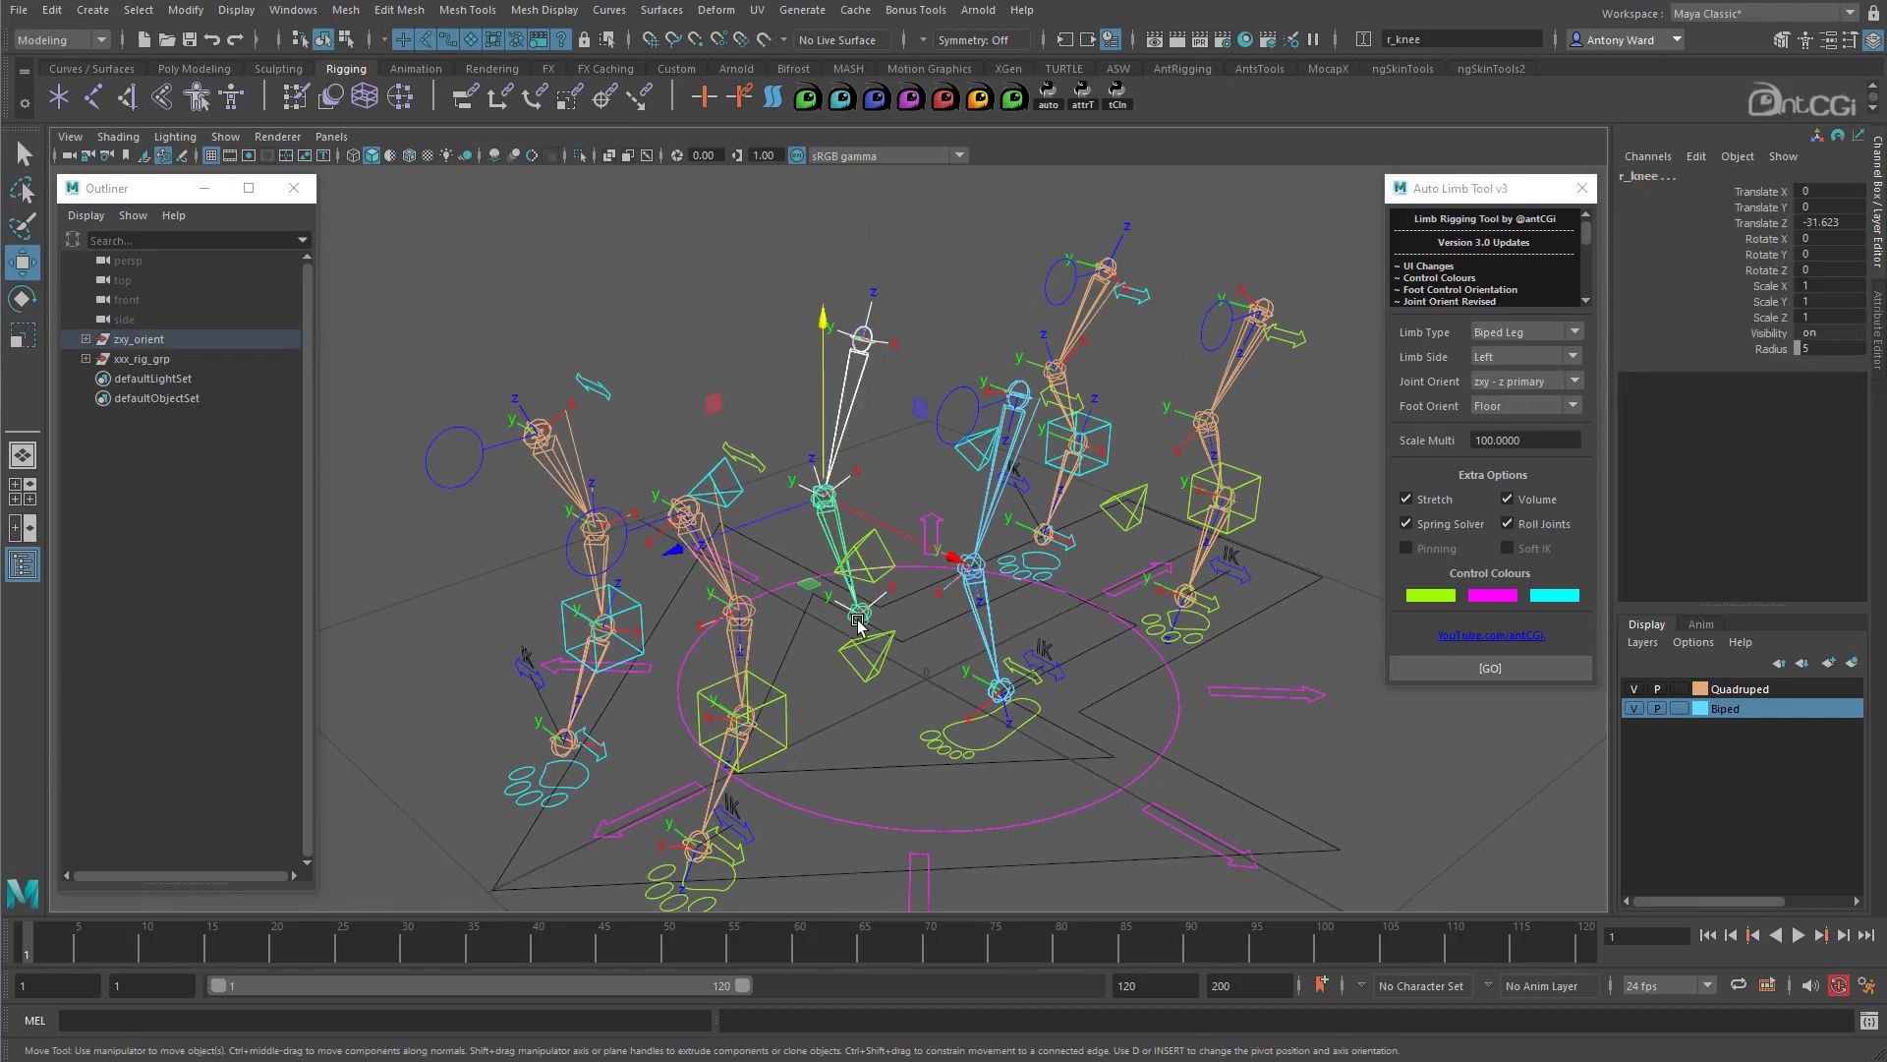
left_click(861, 617, "shift")
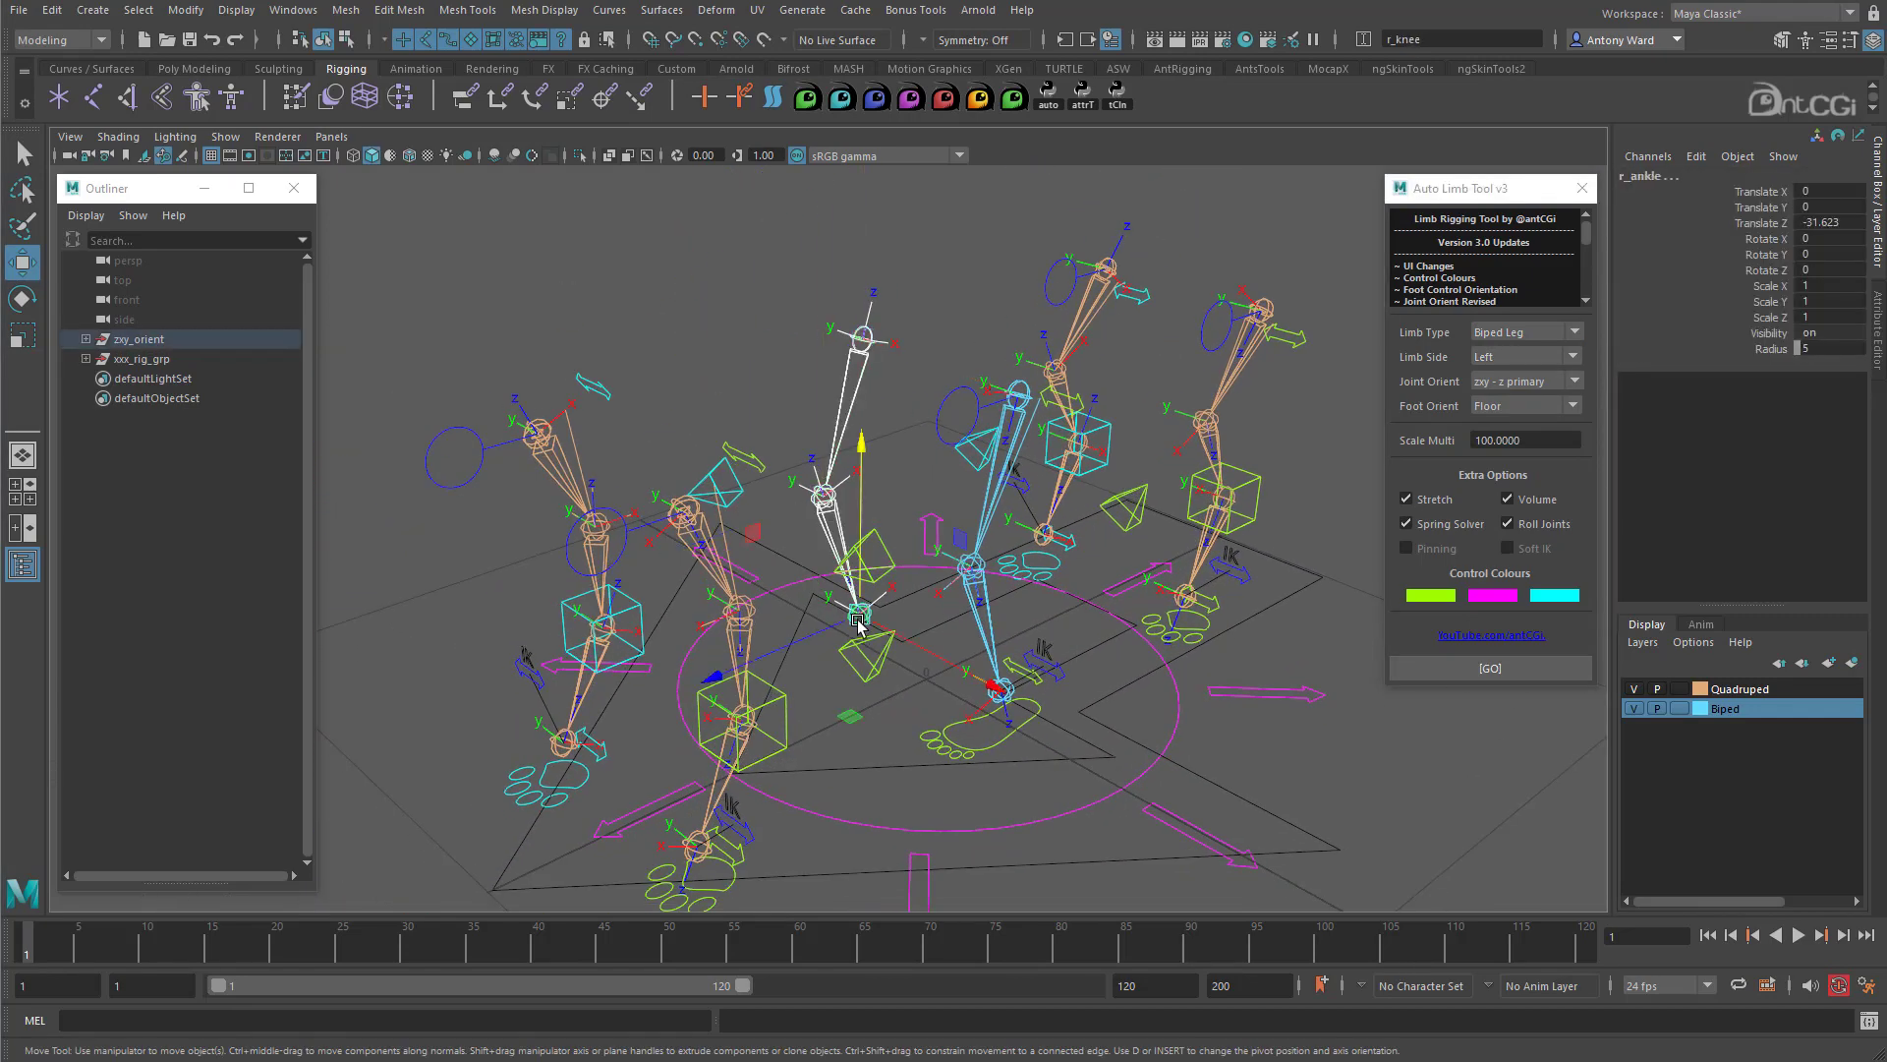
left_click(1523, 356)
left_click(1514, 389)
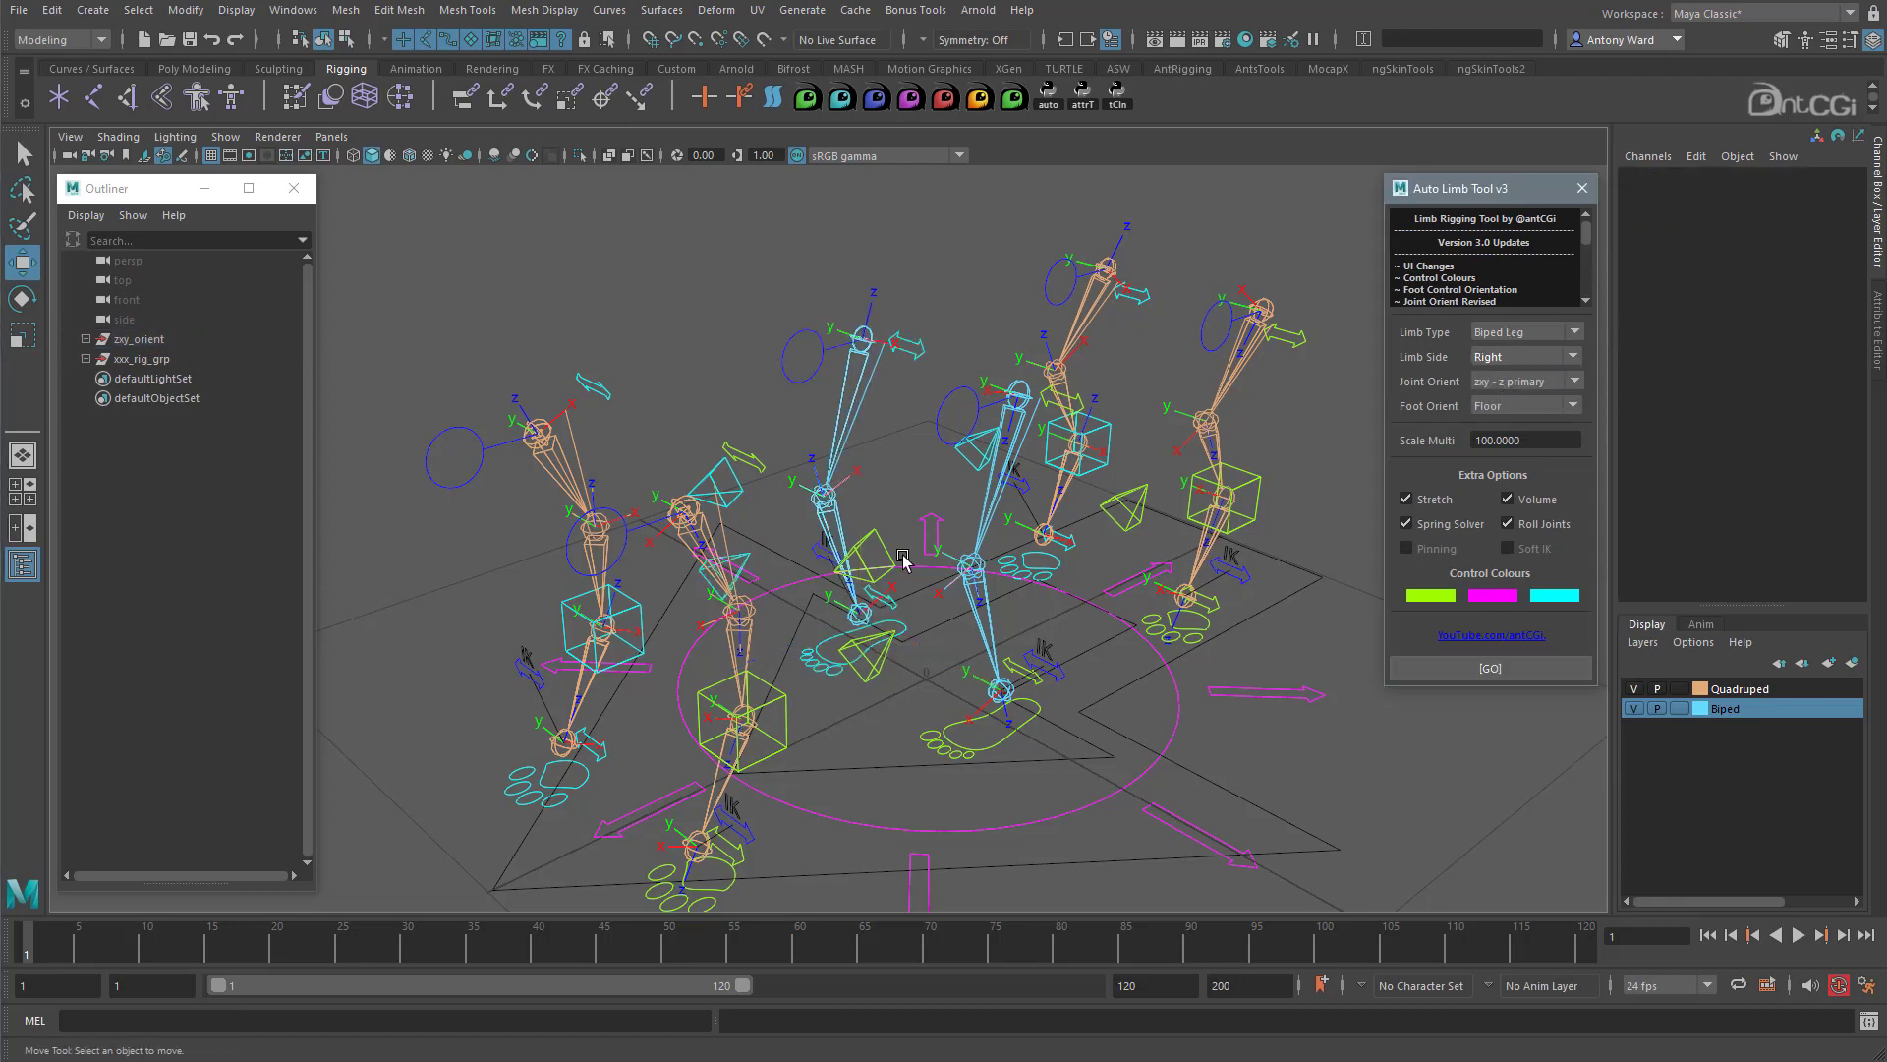
Step: Move the right biped leg's root control to test the rig, and undo the move
left_click_drag(899, 553, 865, 442, "alt")
left_click(785, 322)
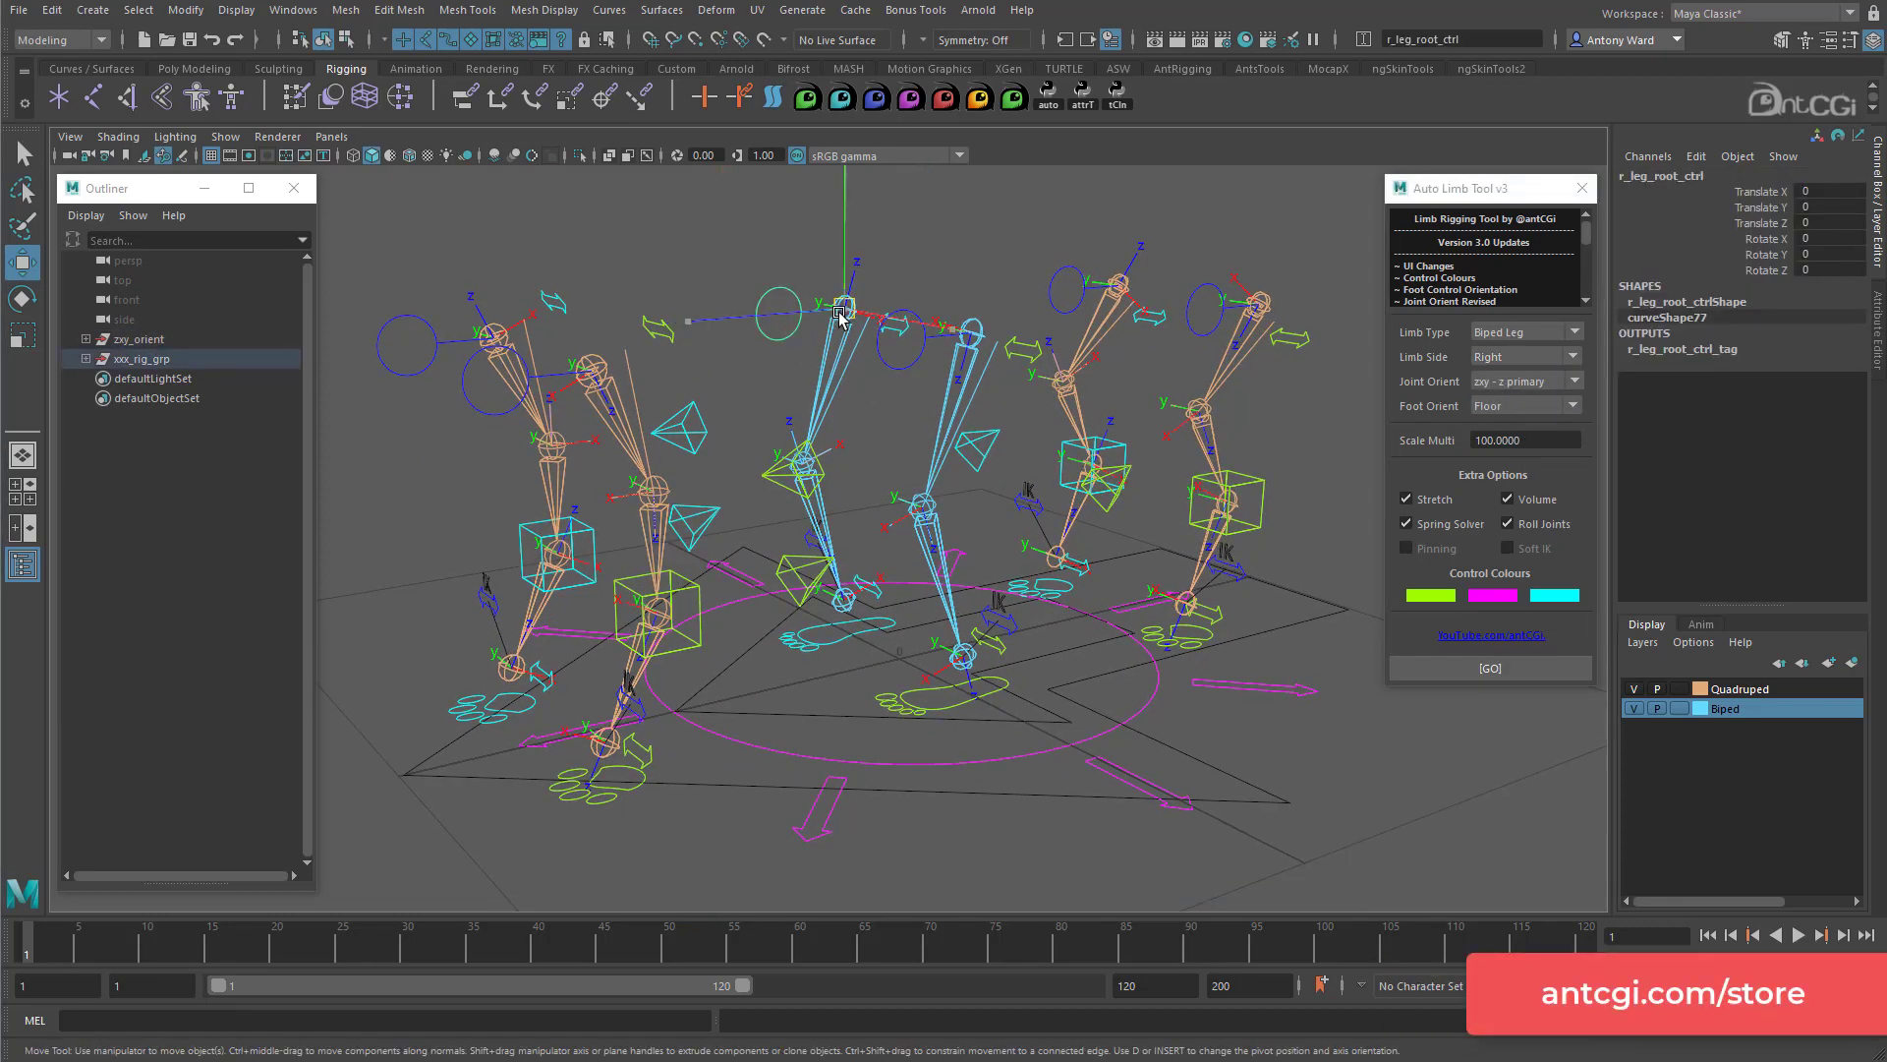
left_click_drag(846, 309, 846, 333)
key("ctrl+z")
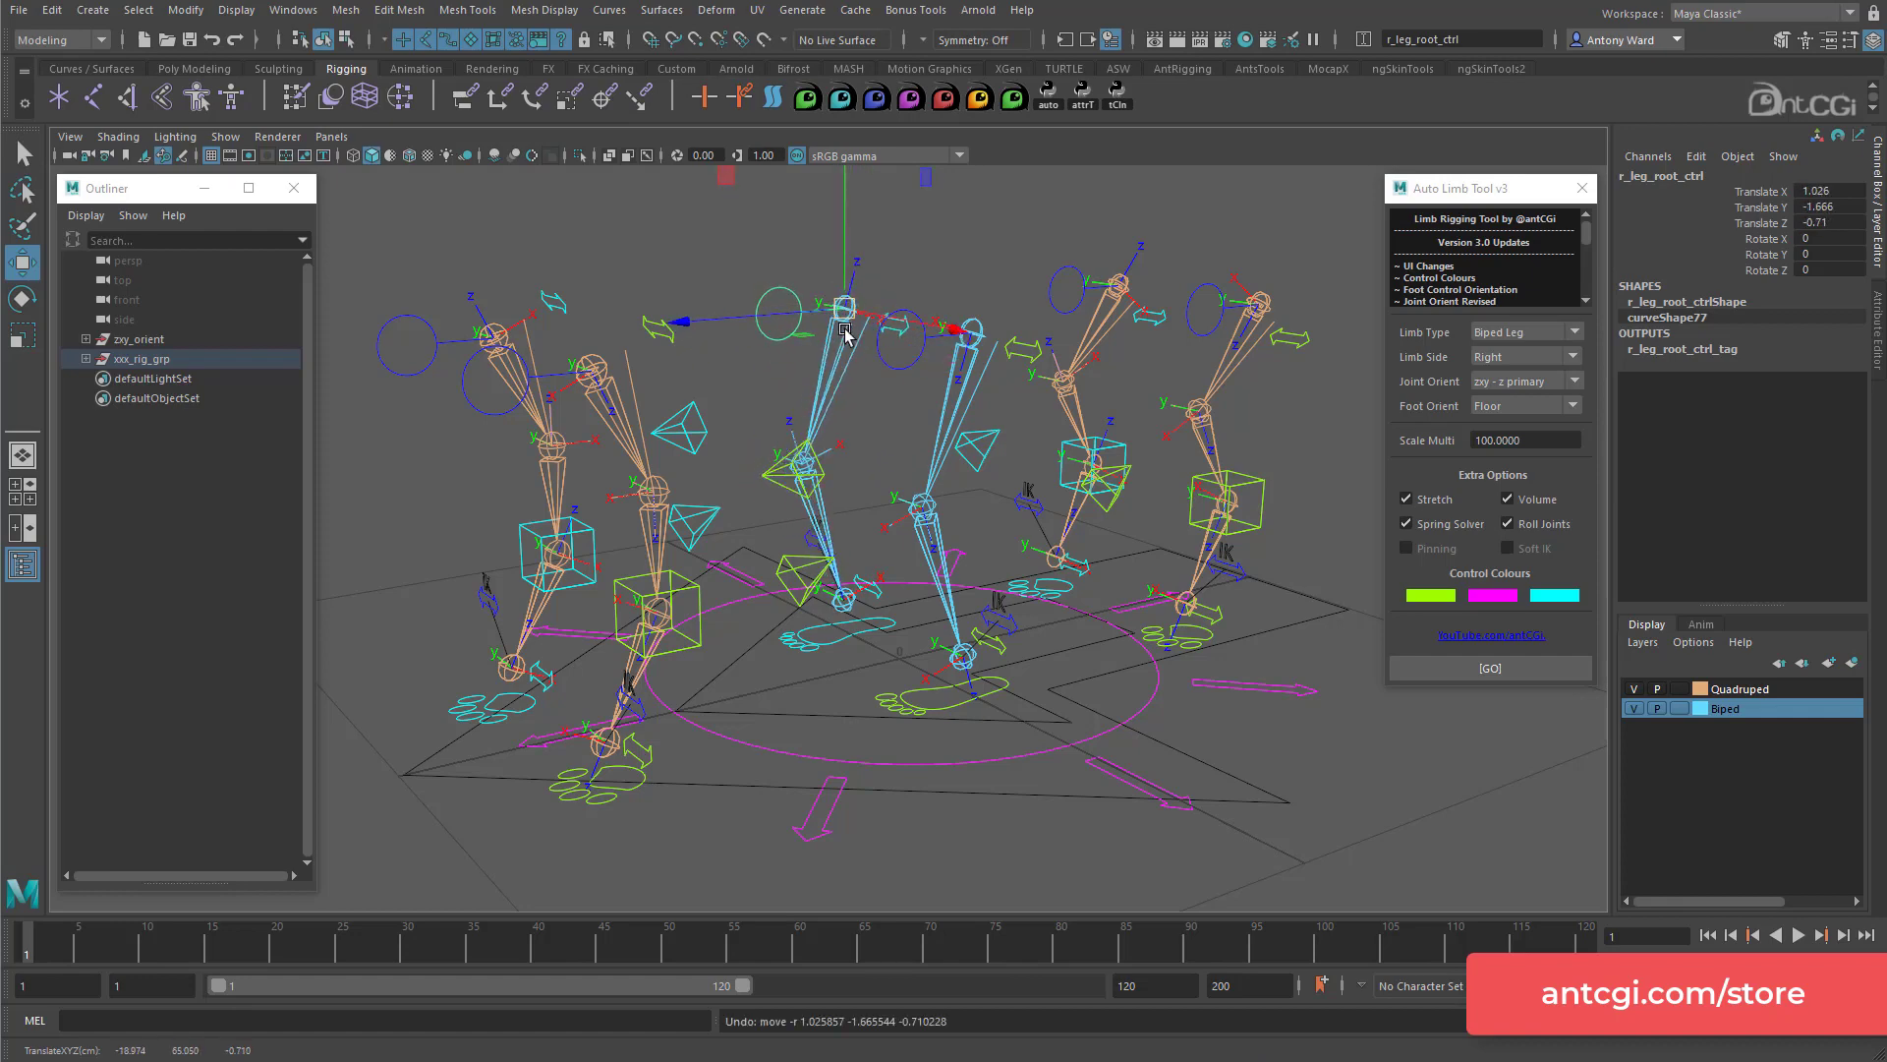
Step: Generate a right Biped Arm rig from the right arm joints, r_shoulder through the elbow to r_wrist
left_click_drag(1014, 324, 1011, 328, "alt")
middle_click_drag(1012, 328, 868, 364, "alt")
left_click_drag(868, 364, 928, 367, "alt")
left_click(918, 365)
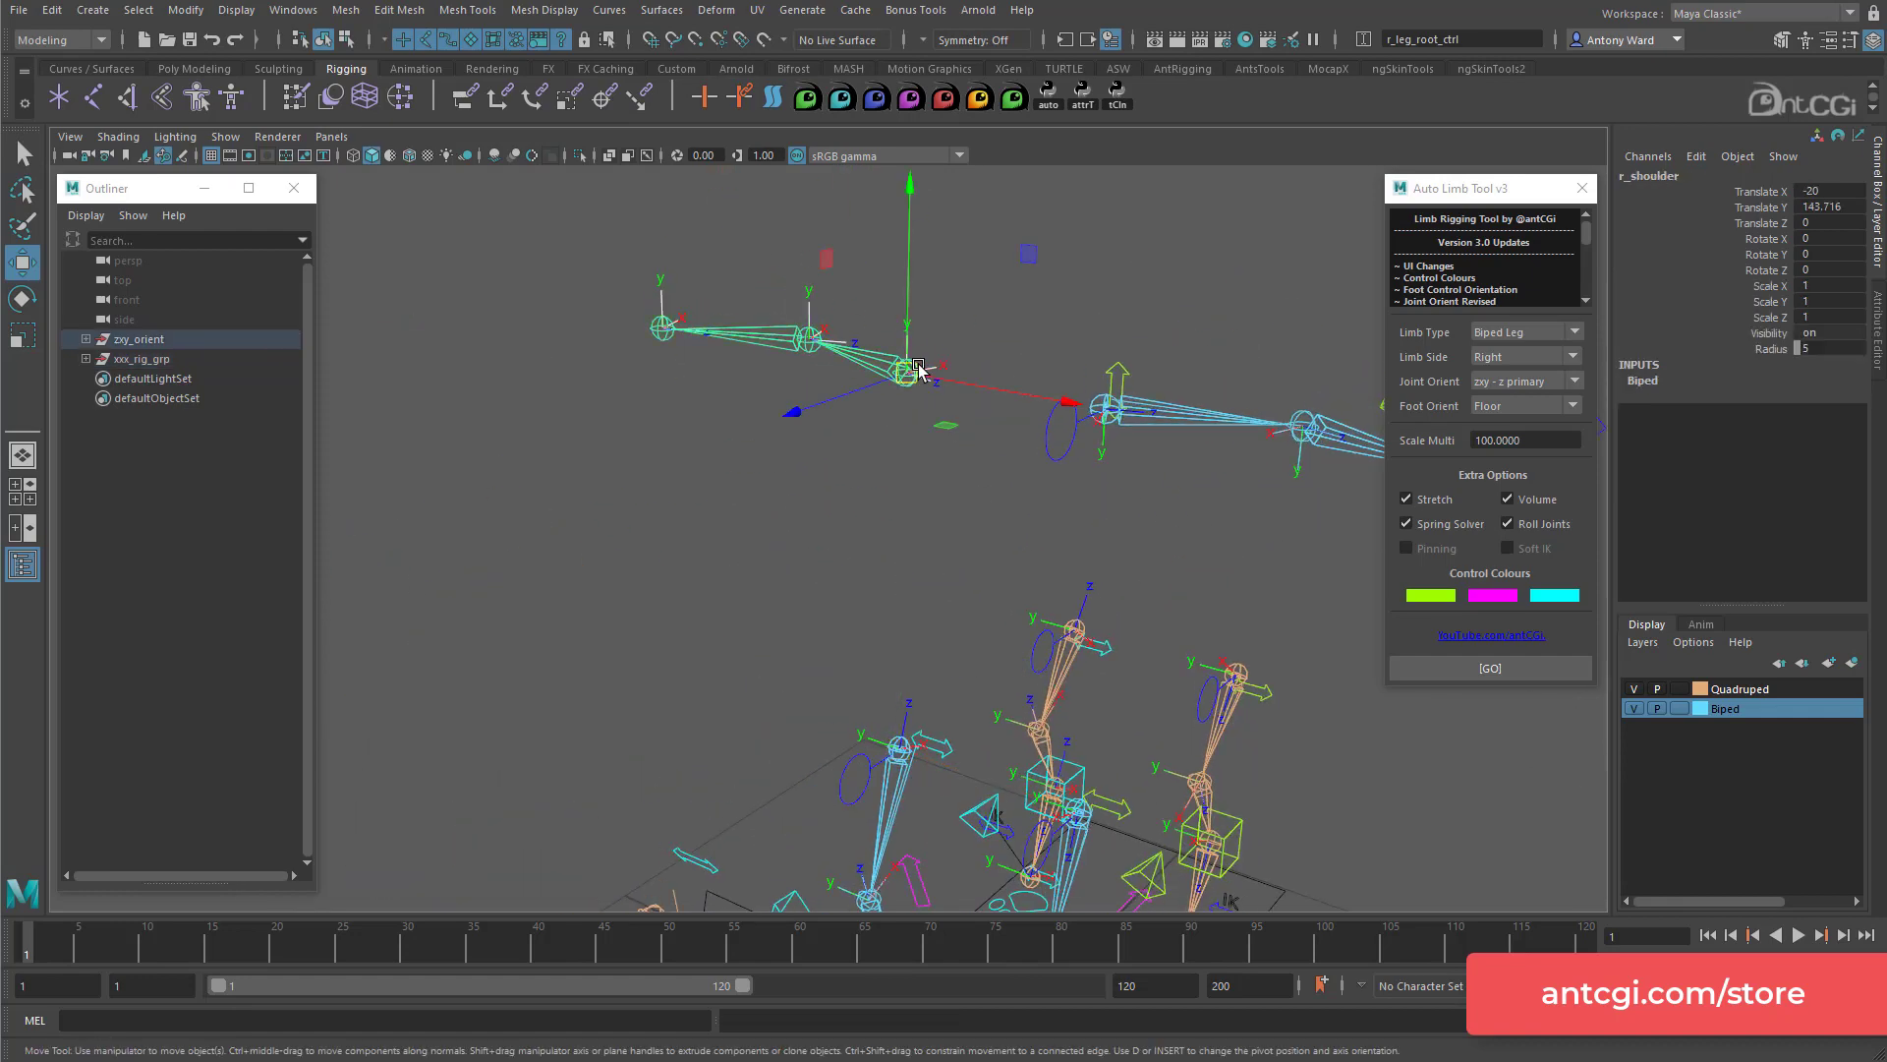
left_click_drag(790, 299, 812, 340, "shift")
left_click_drag(640, 267, 657, 342, "shift")
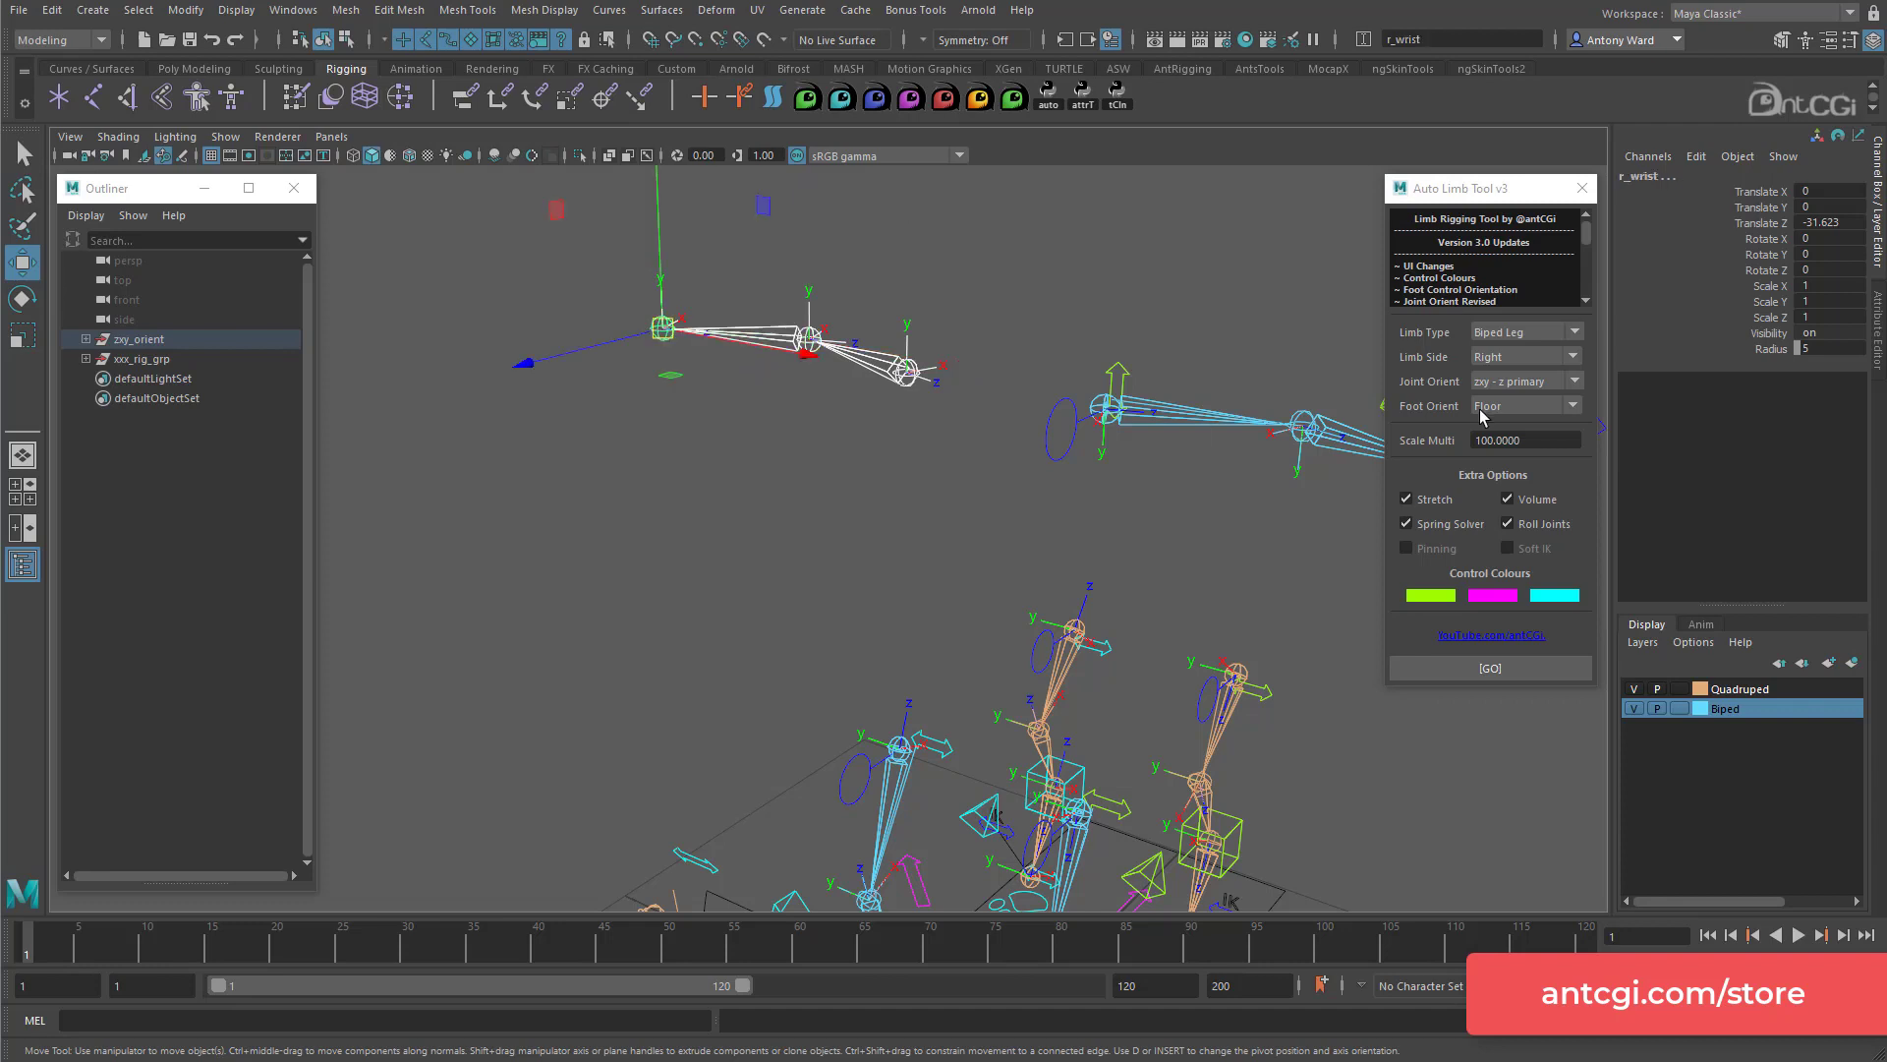
left_click(1520, 328)
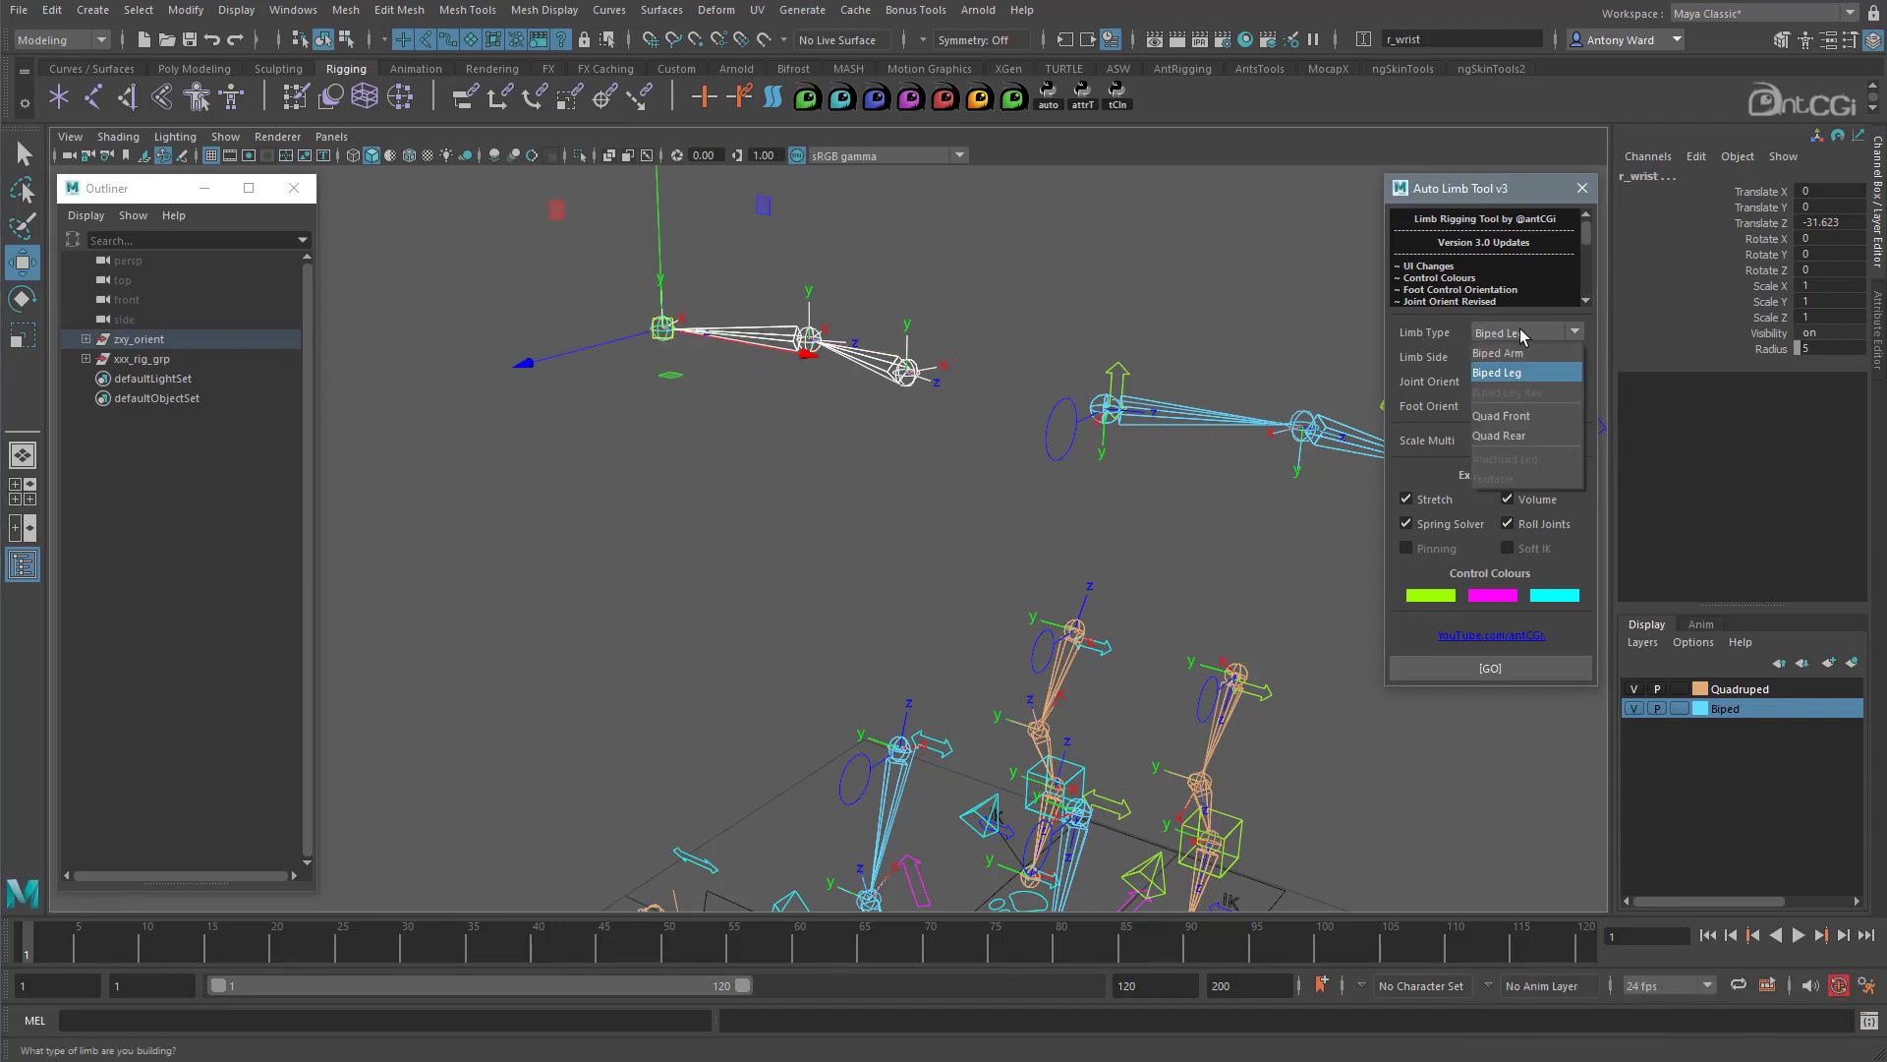
left_click(1519, 351)
left_click(1507, 524)
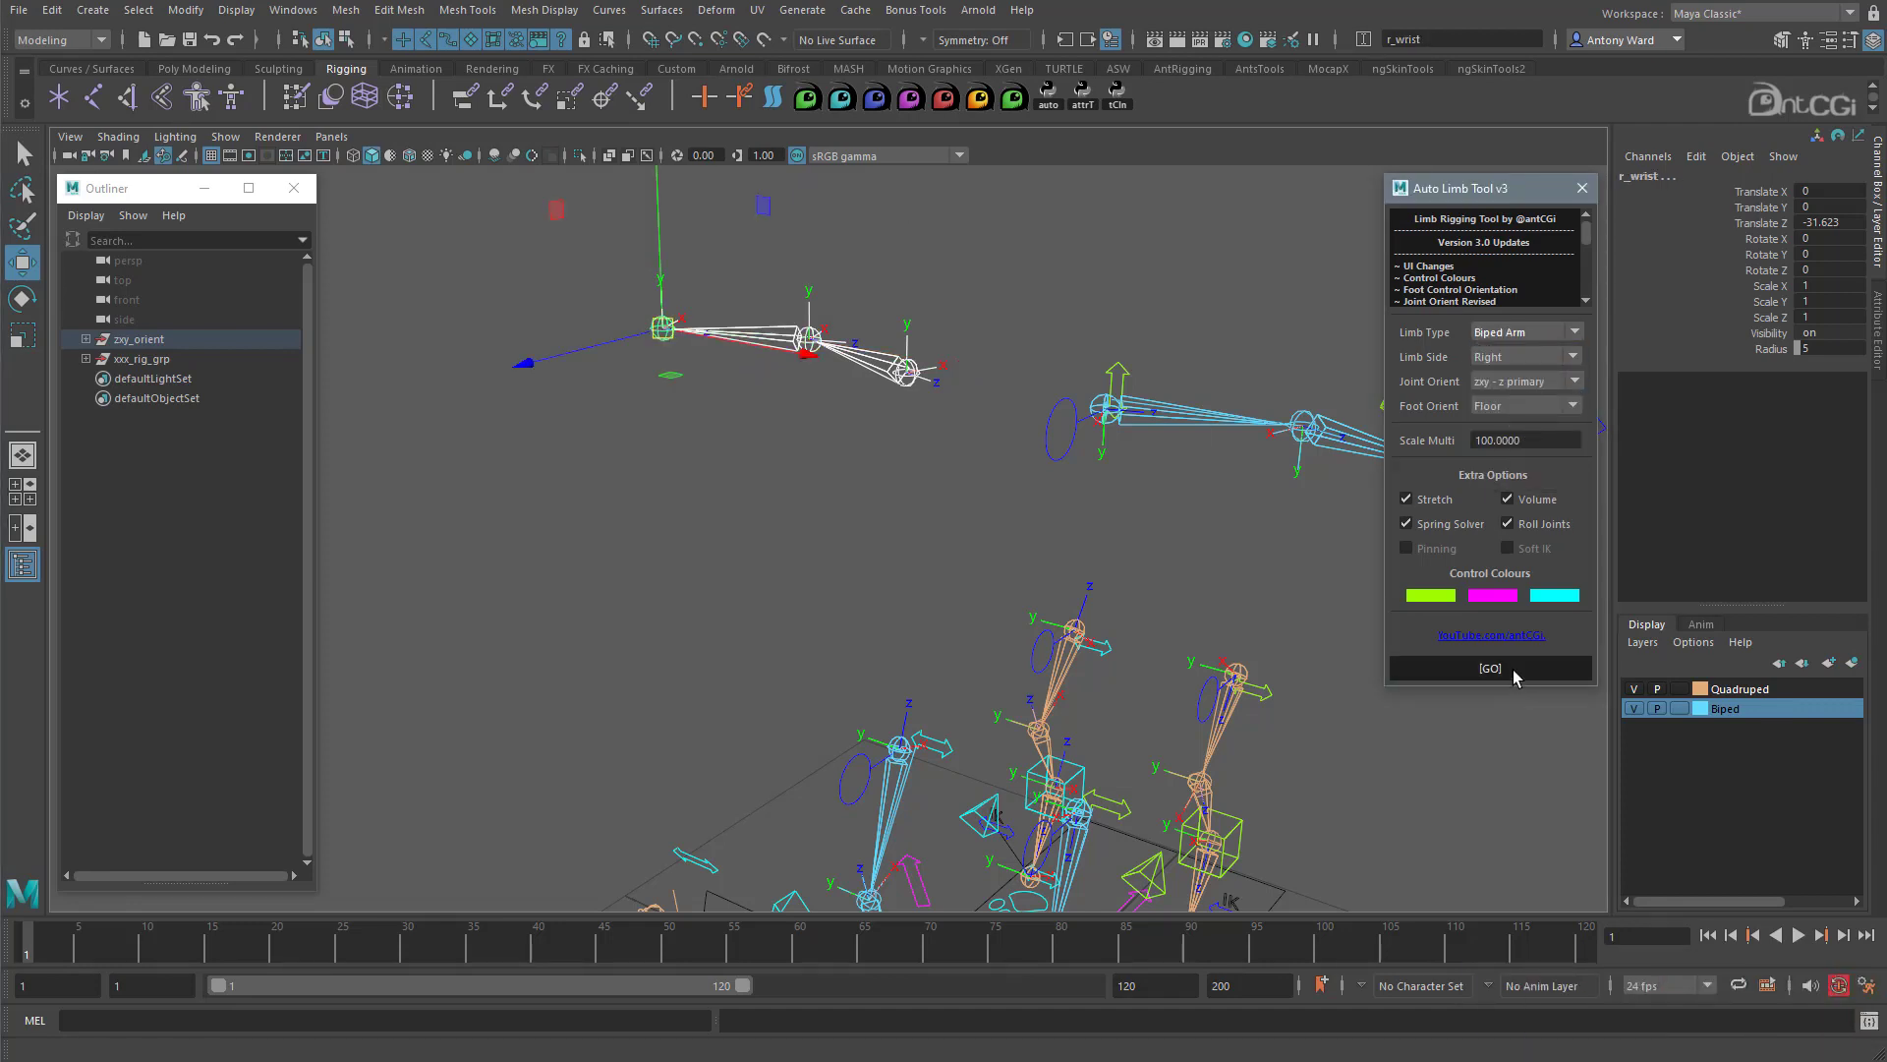
left_click(1513, 669)
left_click_drag(1146, 653, 1052, 546, "alt")
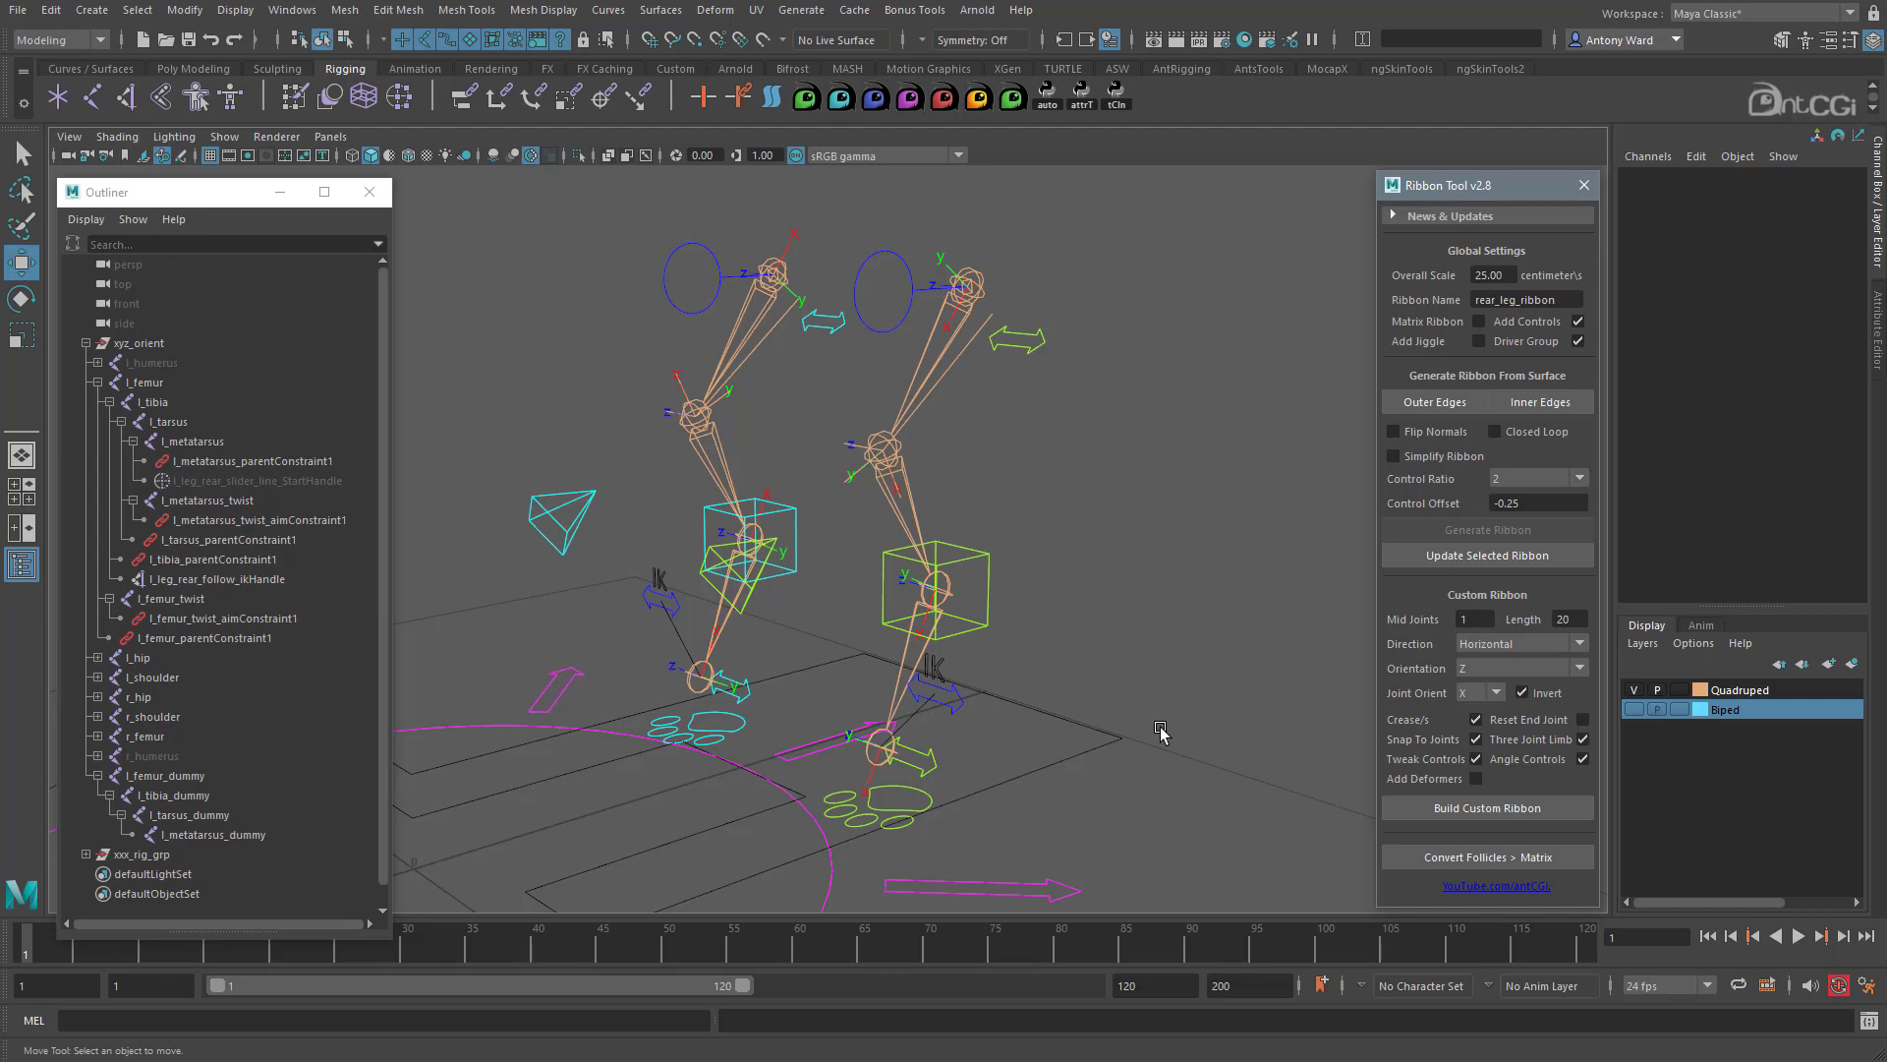
Step: Examine the left rear leg joints from l_femur to l_metatarsus, plus the twist joints l_metatarsus_twist and l_femur_twist
left_click_drag(1138, 812, 1117, 810, "alt")
left_click(177, 384)
left_click(177, 401)
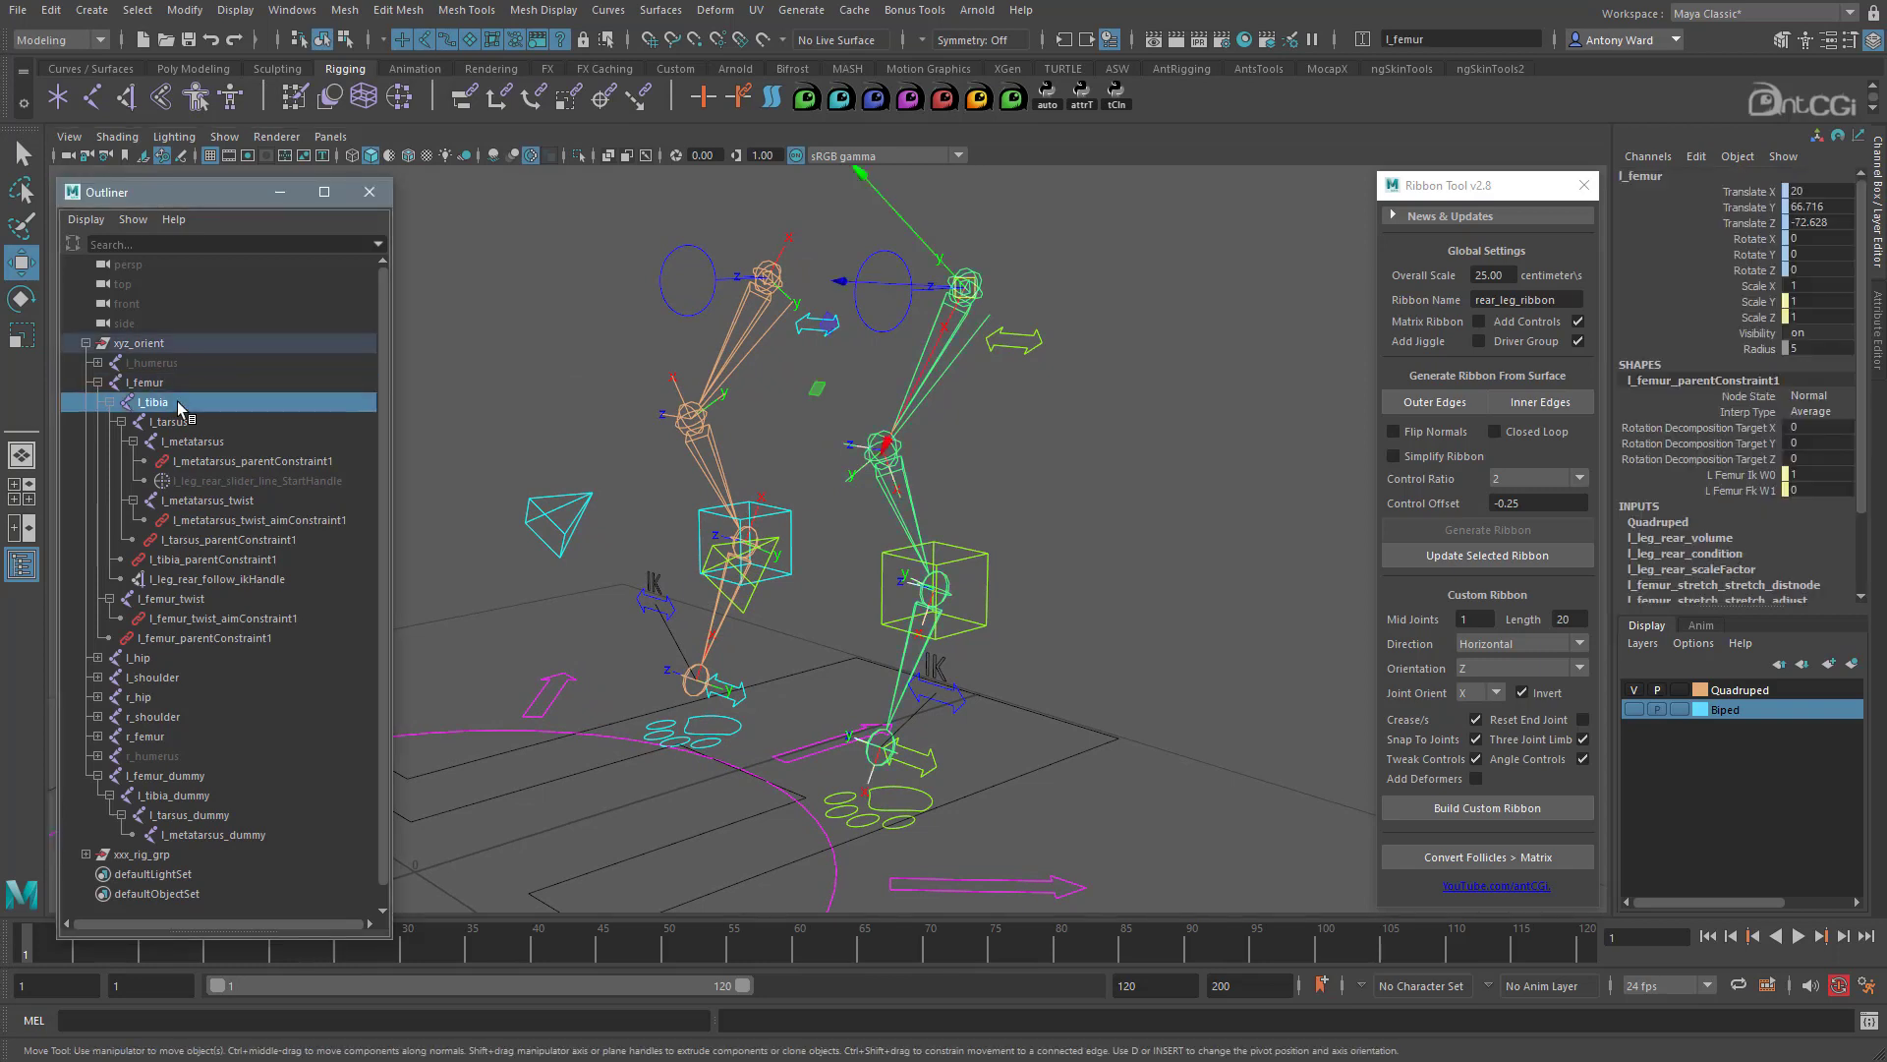
left_click(184, 421)
left_click(200, 443)
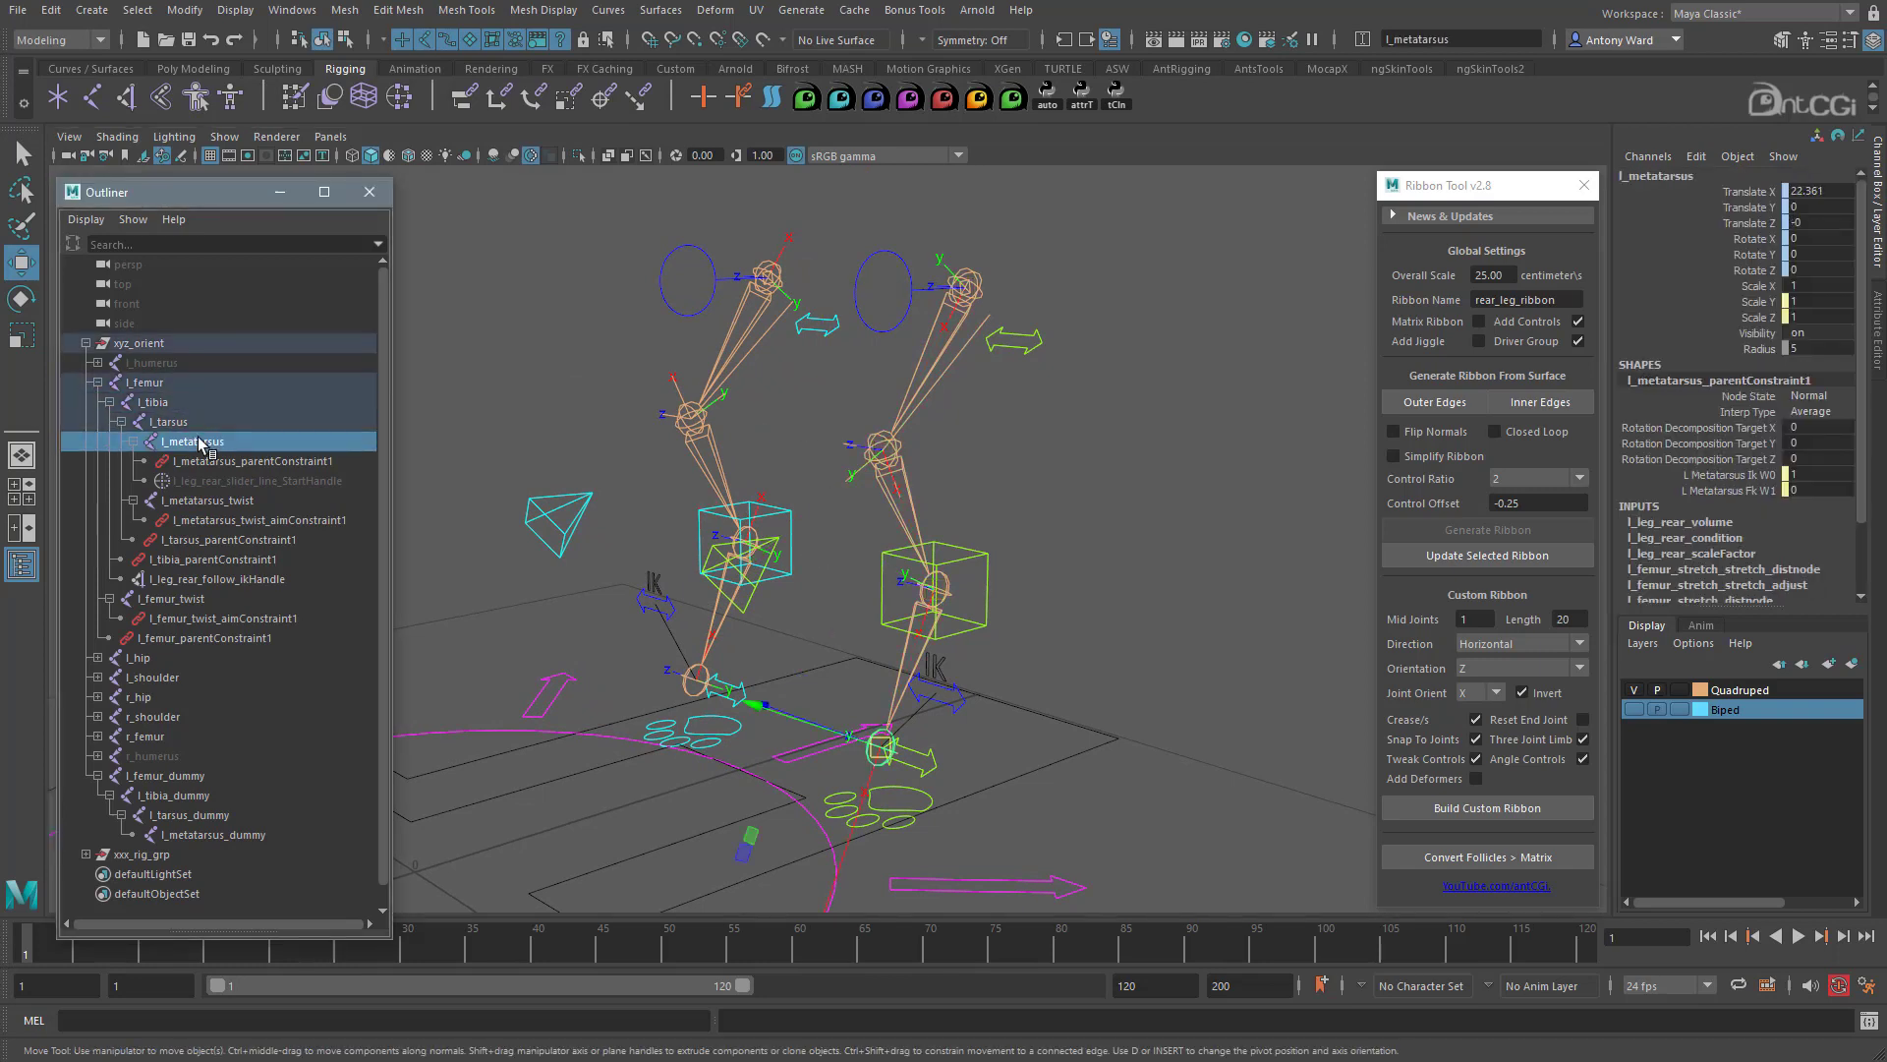
left_click(211, 501)
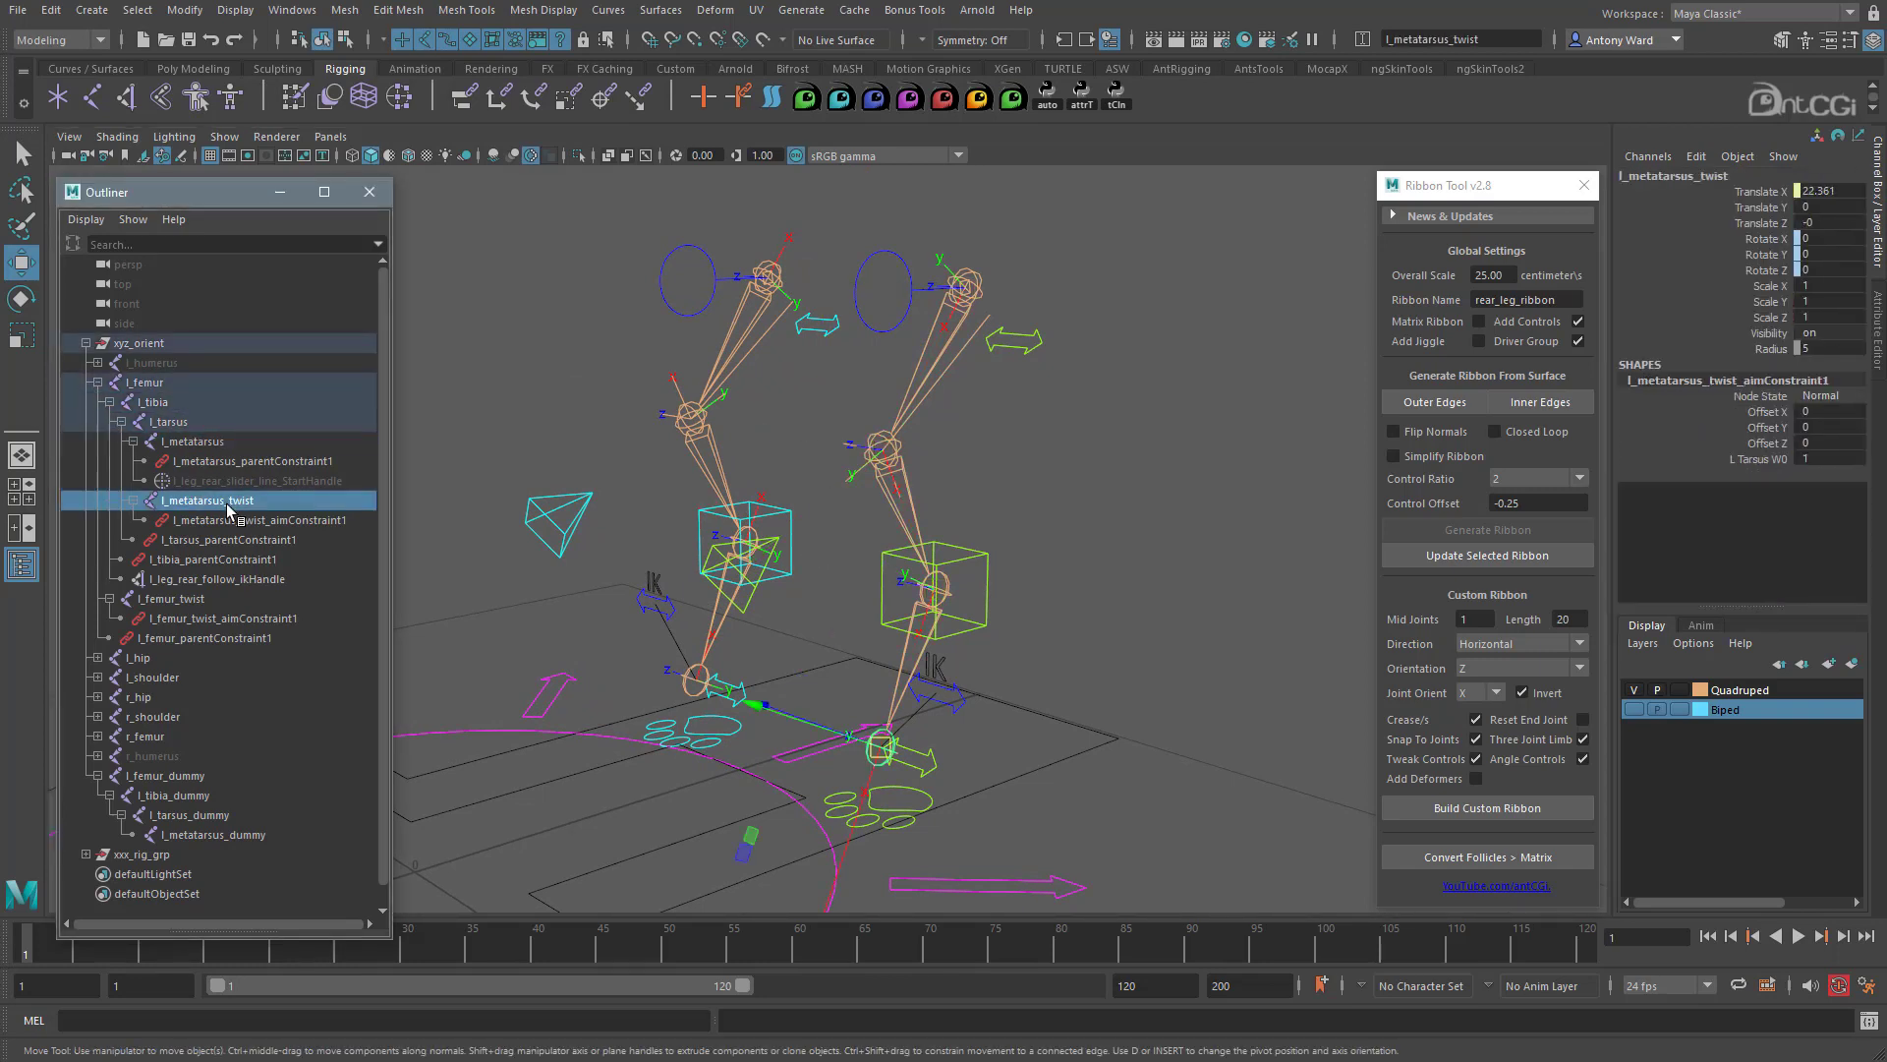
left_click(216, 597, "ctrl")
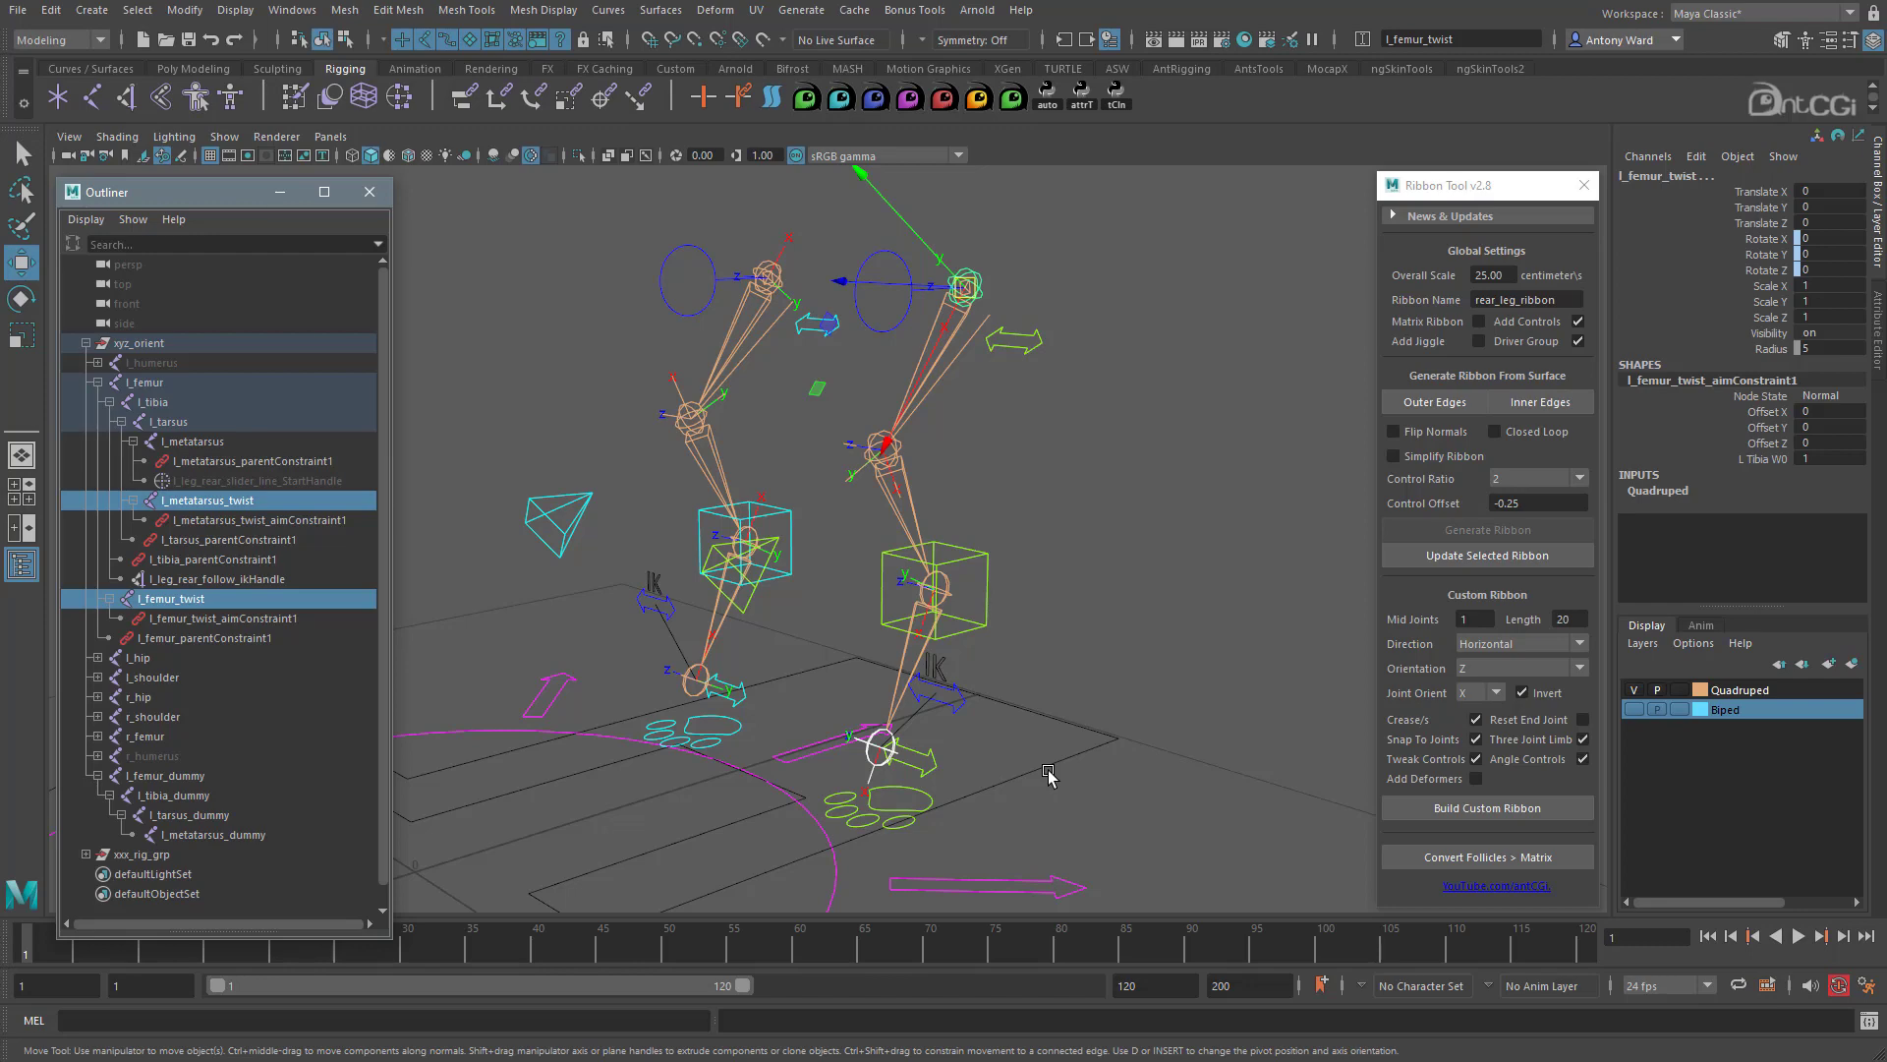
mouse_move(1048, 776)
left_mouse_down("alt")
mouse_move(995, 771)
mouse_move(1057, 774)
left_mouse_up("alt")
Step: Build a custom ribbon named rear_leg_ribbon along the joint chain from l_femur_dummy to l_metatarsus_dummy
left_click(201, 774)
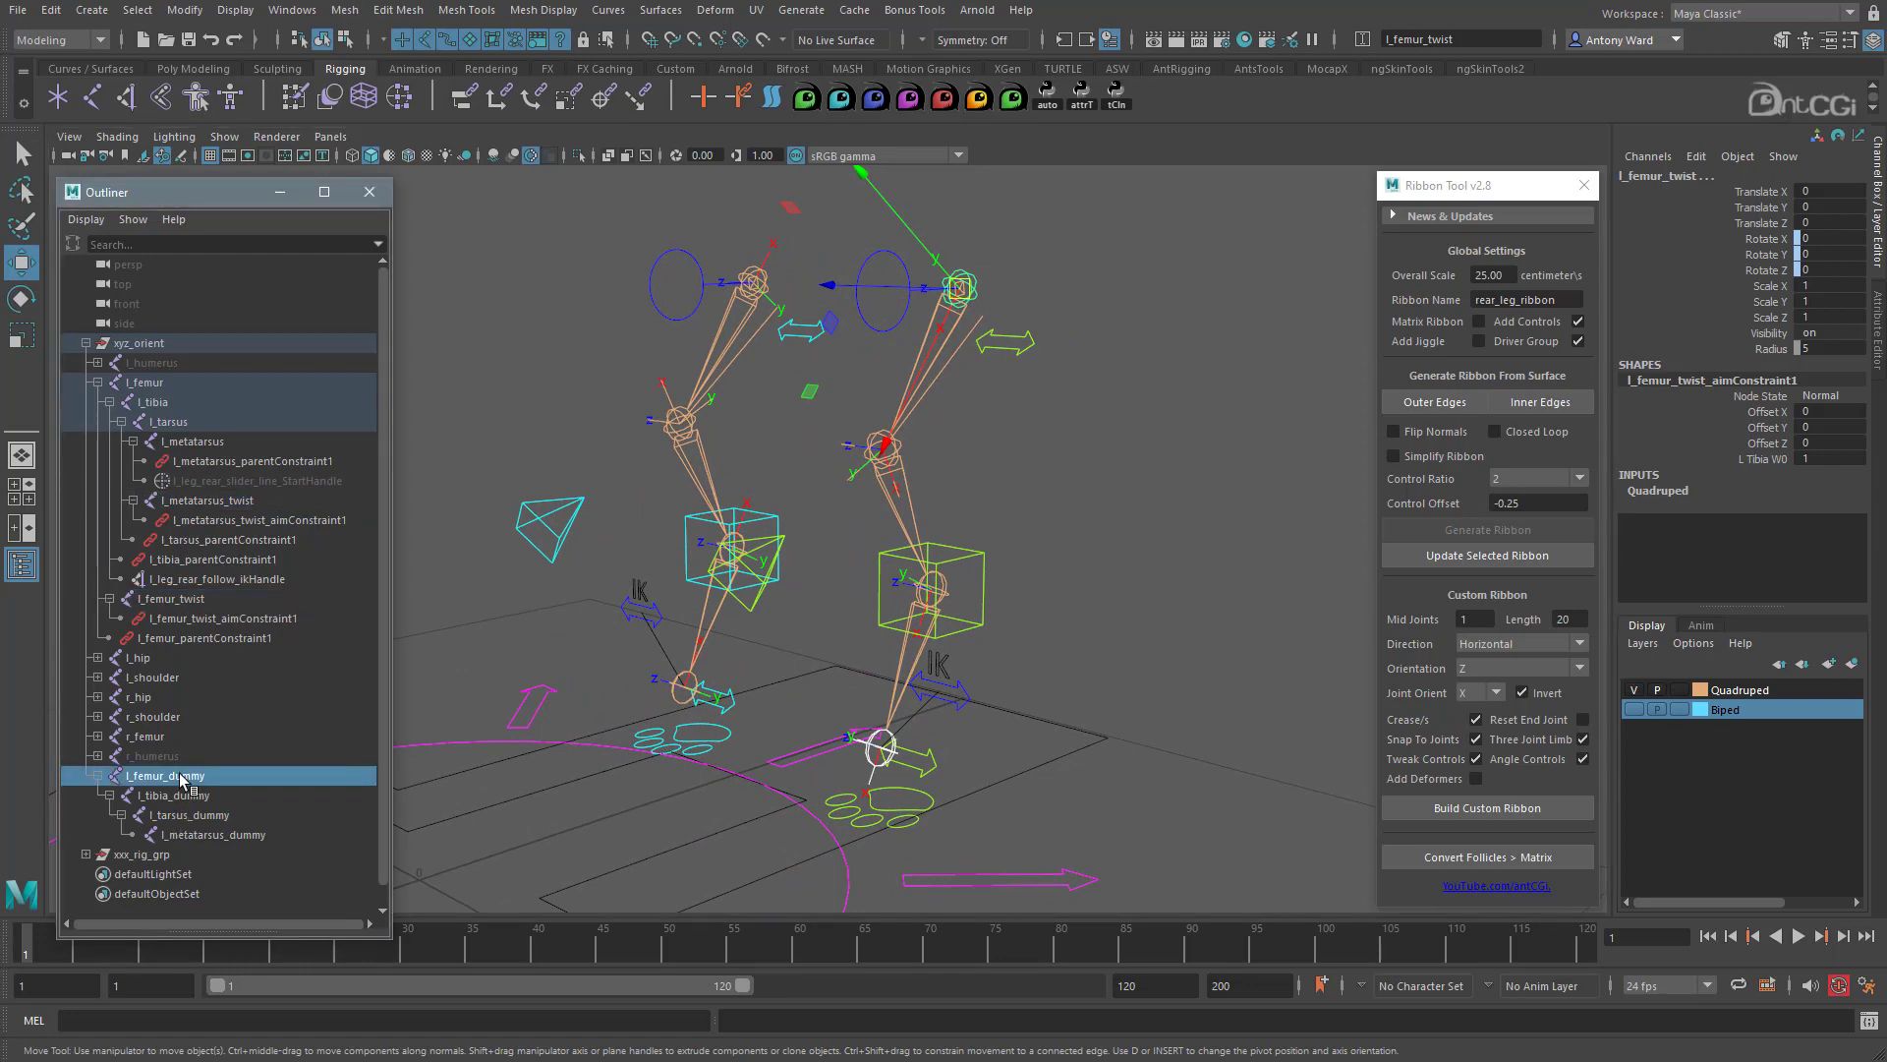
left_click(233, 833, "shift")
left_click(176, 776)
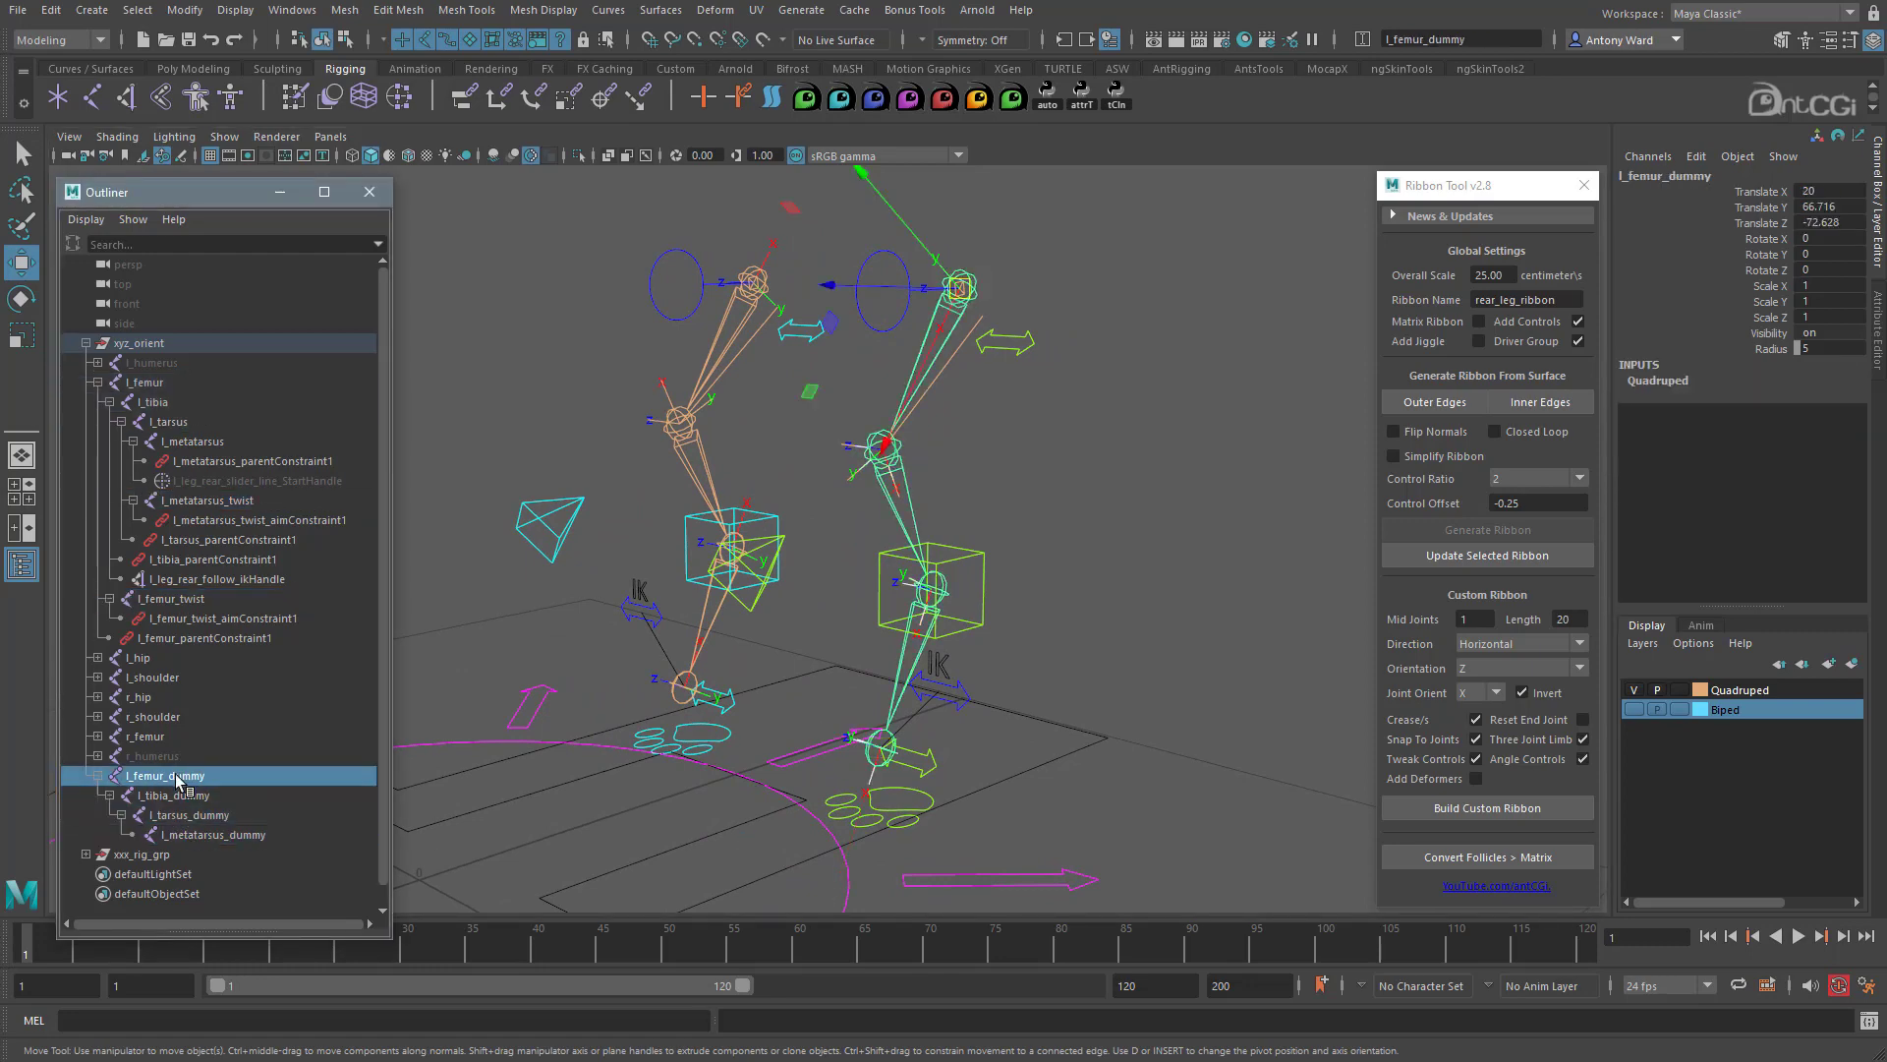
left_click_drag(1097, 671, 1095, 674, "alt")
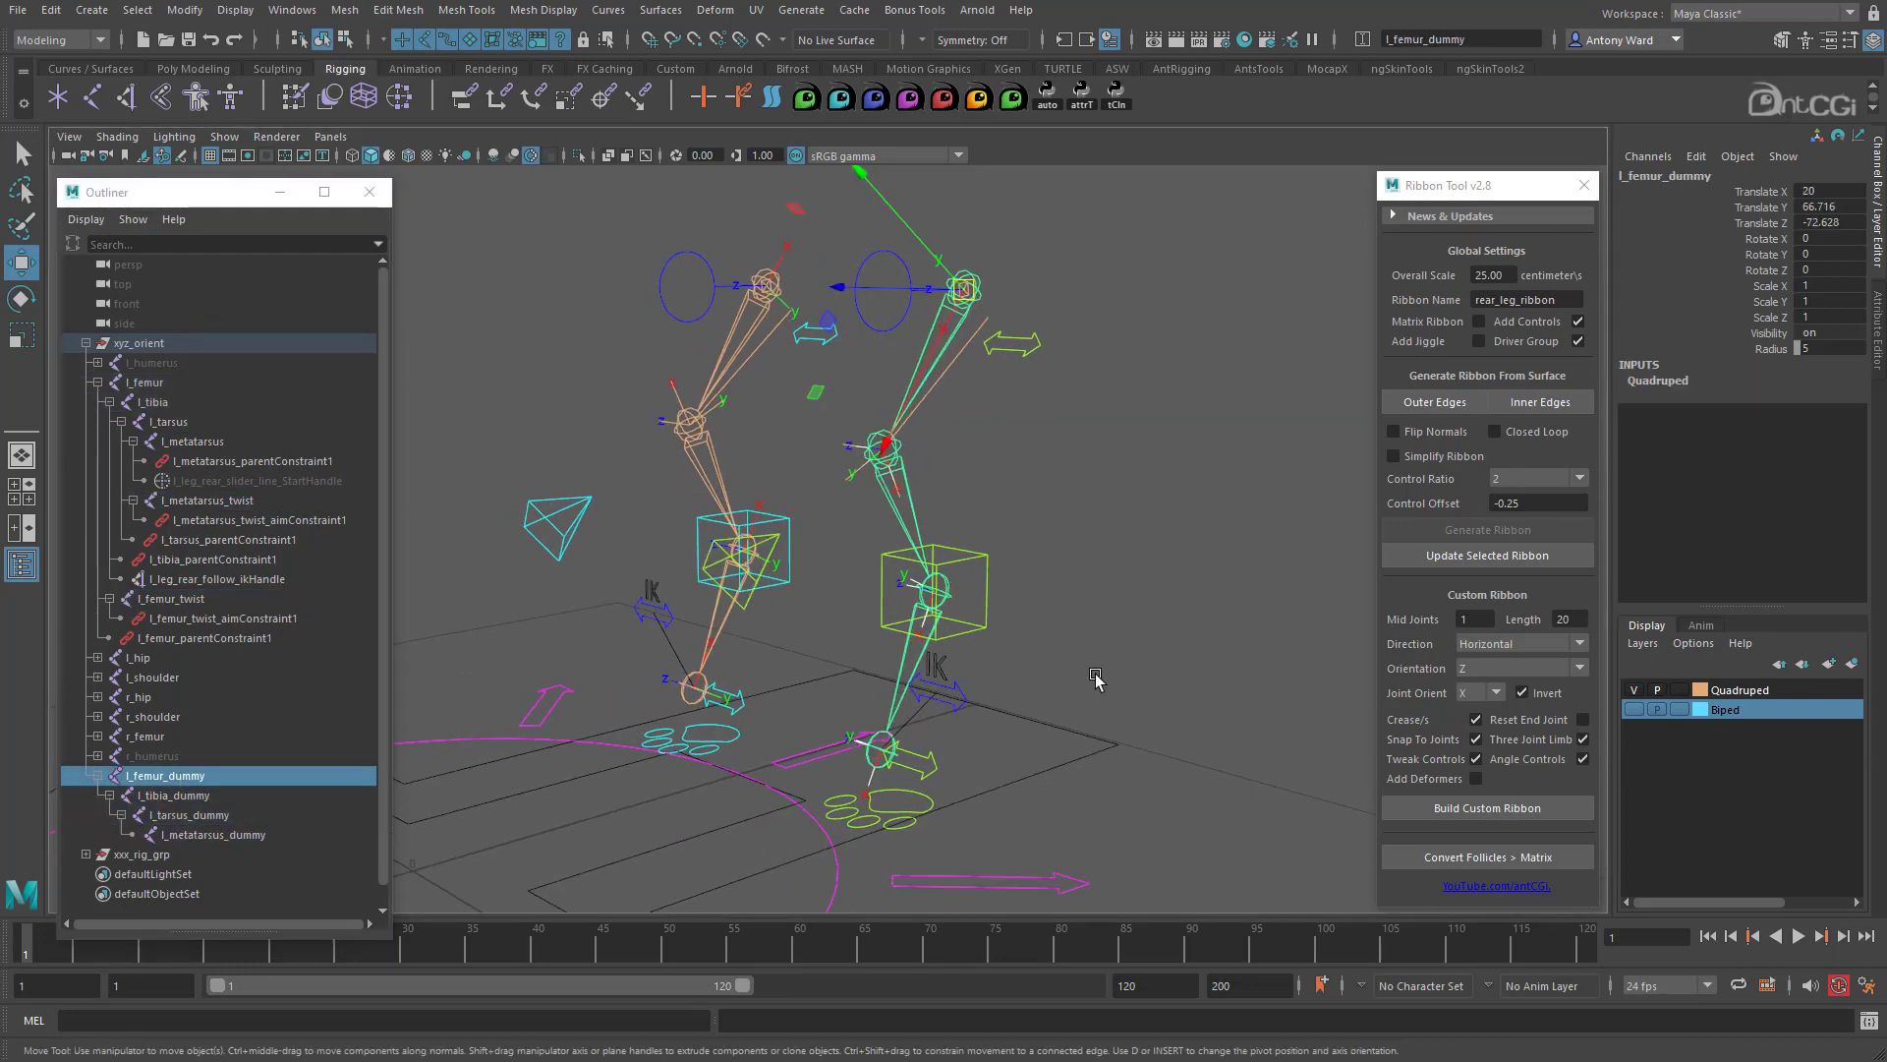
left_click(1496, 804)
Step: Adjust the viewport lighting for the ribbon surface, and delete the l_femur_dummy joint chain
left_click_drag(1106, 575, 1040, 308, "alt")
left_click(177, 138)
left_click(221, 275)
left_click(1020, 305)
key("ctrl+z")
middle_click_drag(1023, 522, 1021, 522, "alt")
left_click_drag(1020, 526, 1116, 544, "alt")
left_click(181, 776)
key("Delete")
Step: Parent constrain rear_leg_ribbon_control_01_offset to the l_femur_twist joint
left_click(986, 282)
left_click(86, 795)
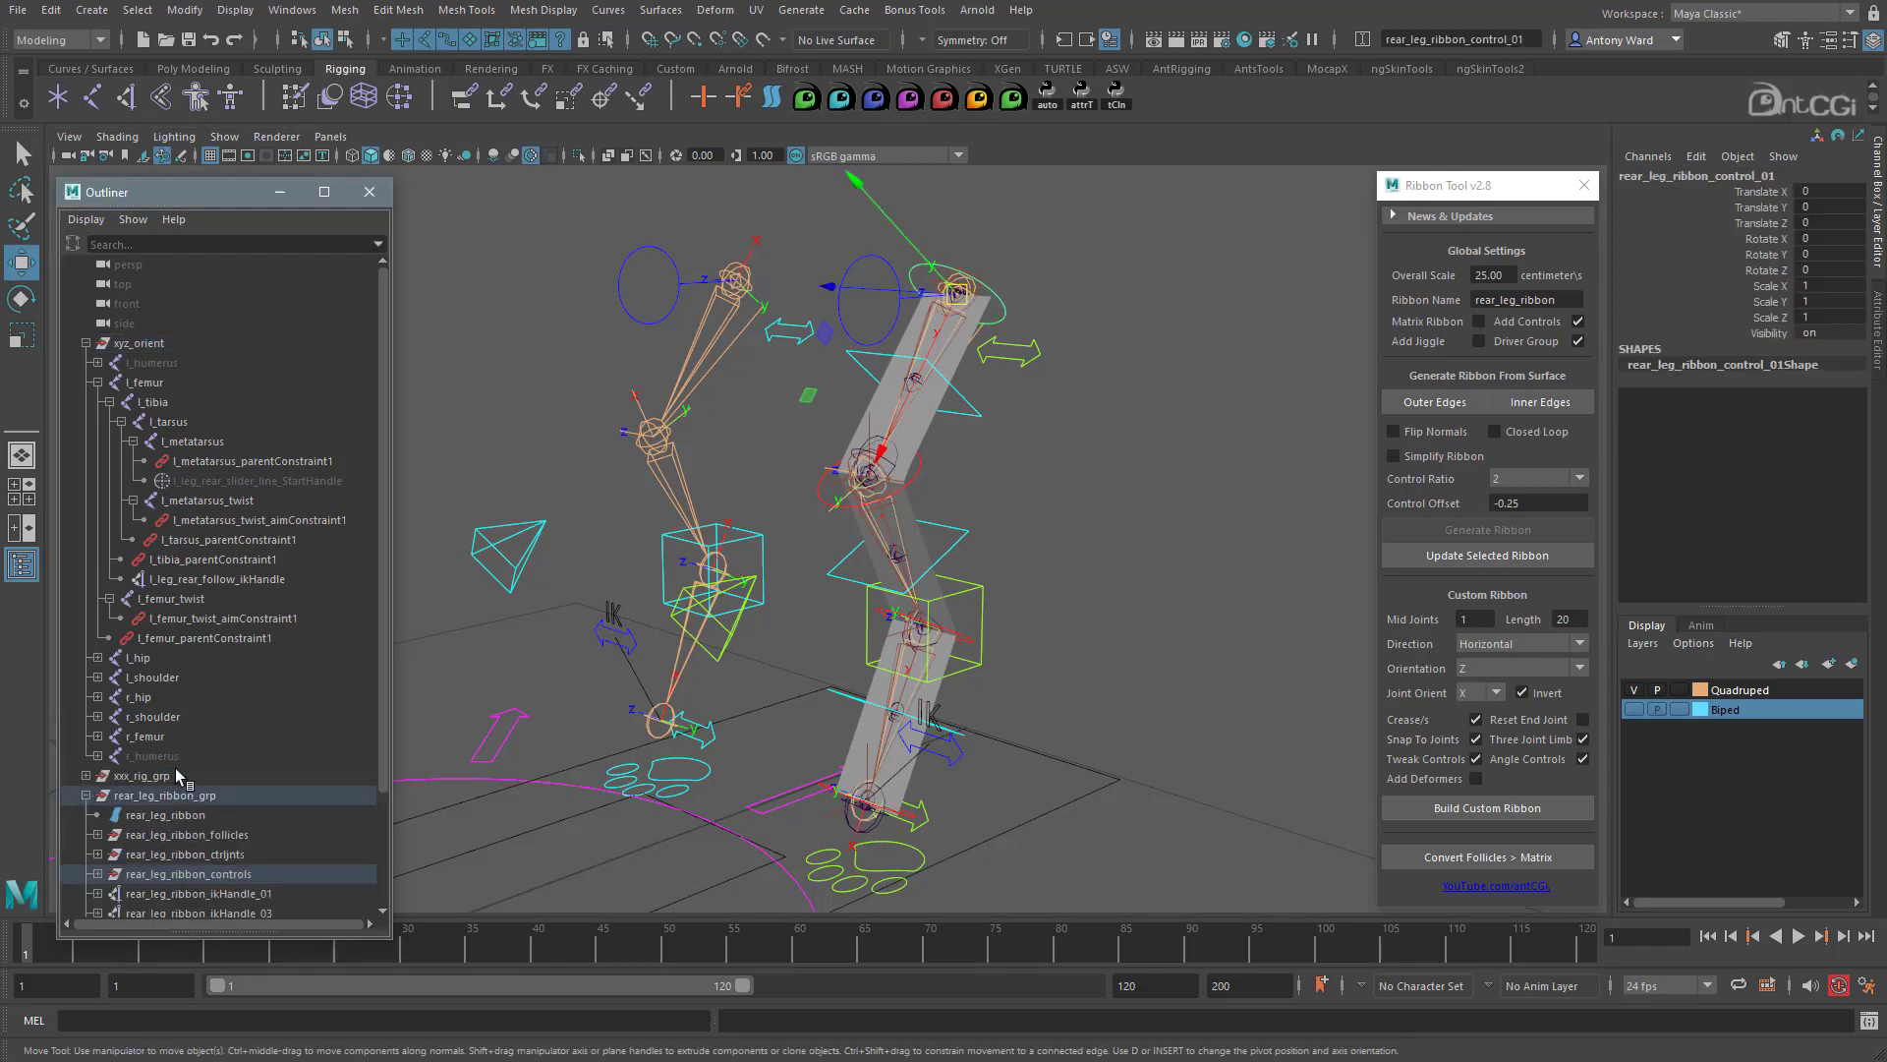
scroll(177, 776, "down", 3)
left_click(97, 736)
left_click(287, 758)
scroll(185, 422, "up", 3)
left_click(209, 601)
scroll(245, 668, "down", 3)
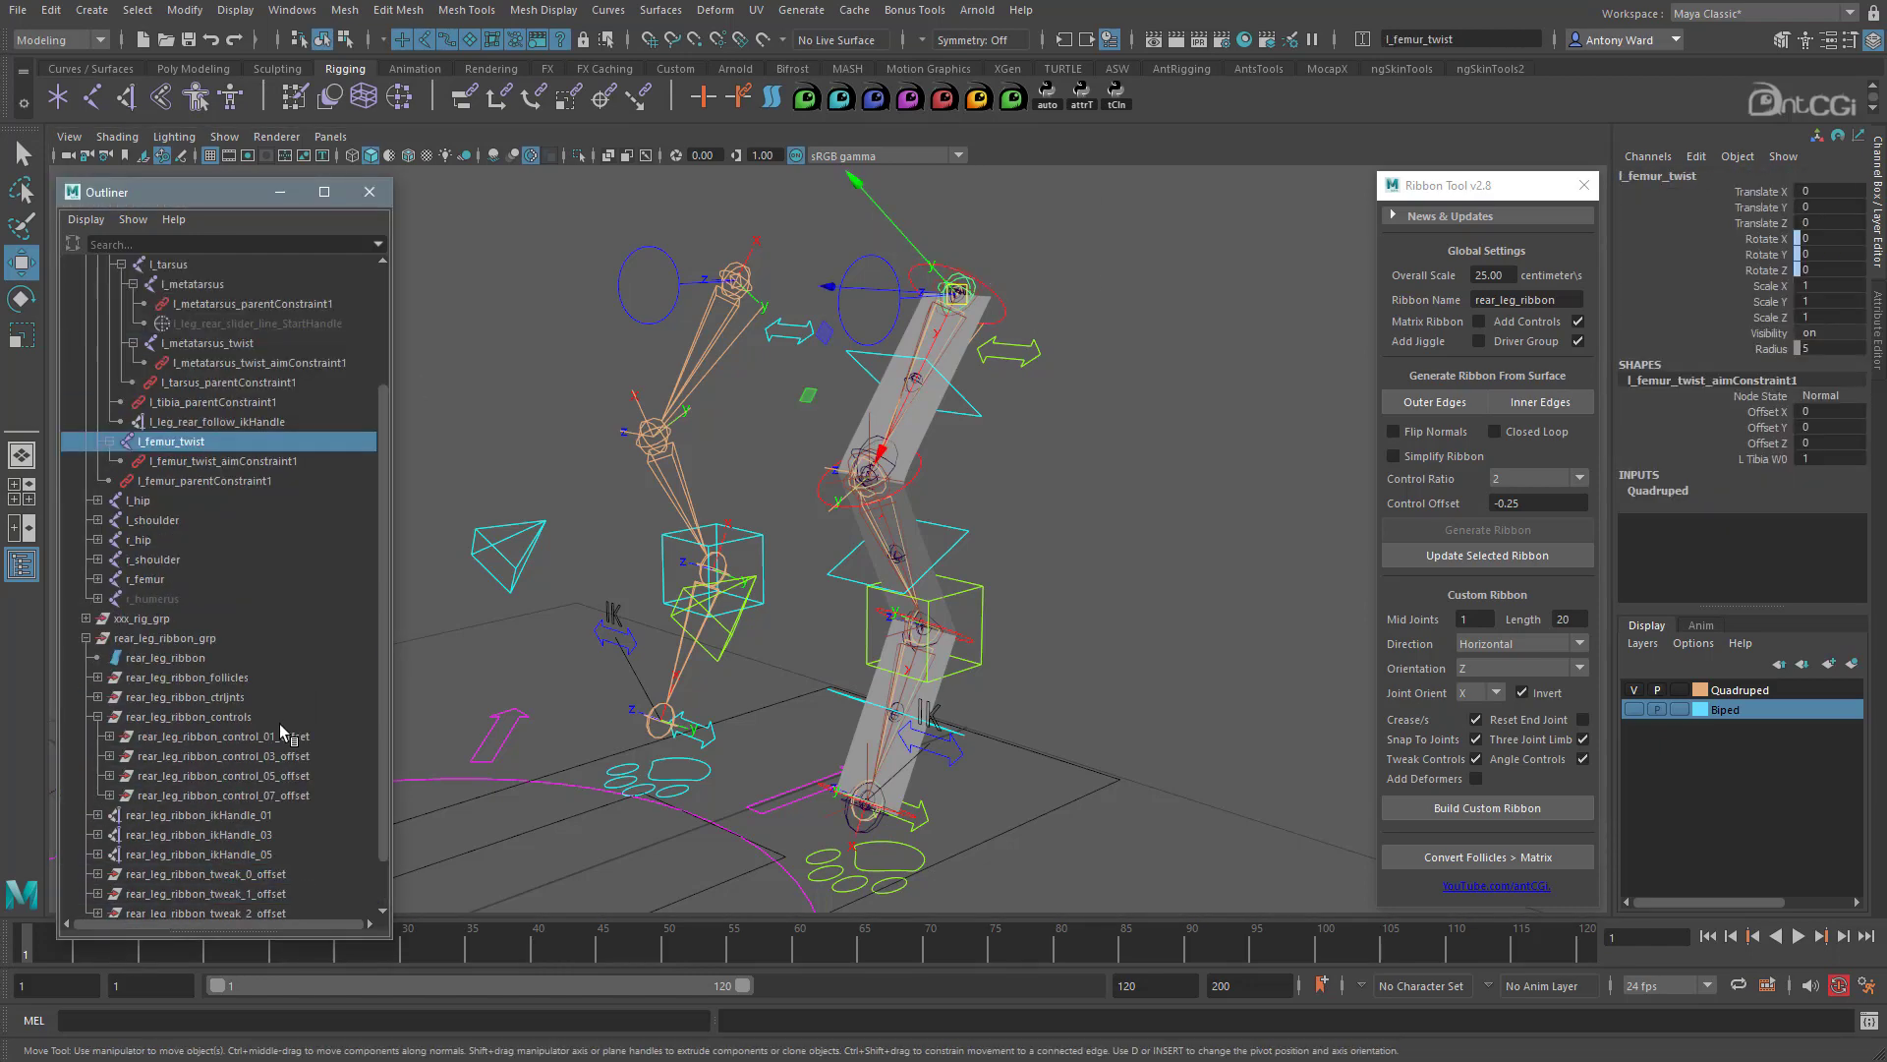
left_click(286, 734, "ctrl")
key("space")
left_click(1059, 598)
left_click(1248, 645)
left_click(438, 841)
Step: Parent constrain rear_leg_ribbon_control_03_offset to l_tibia and rear_leg_ribbon_control_05_offset to l_tarsus
scroll(174, 404, "up", 3)
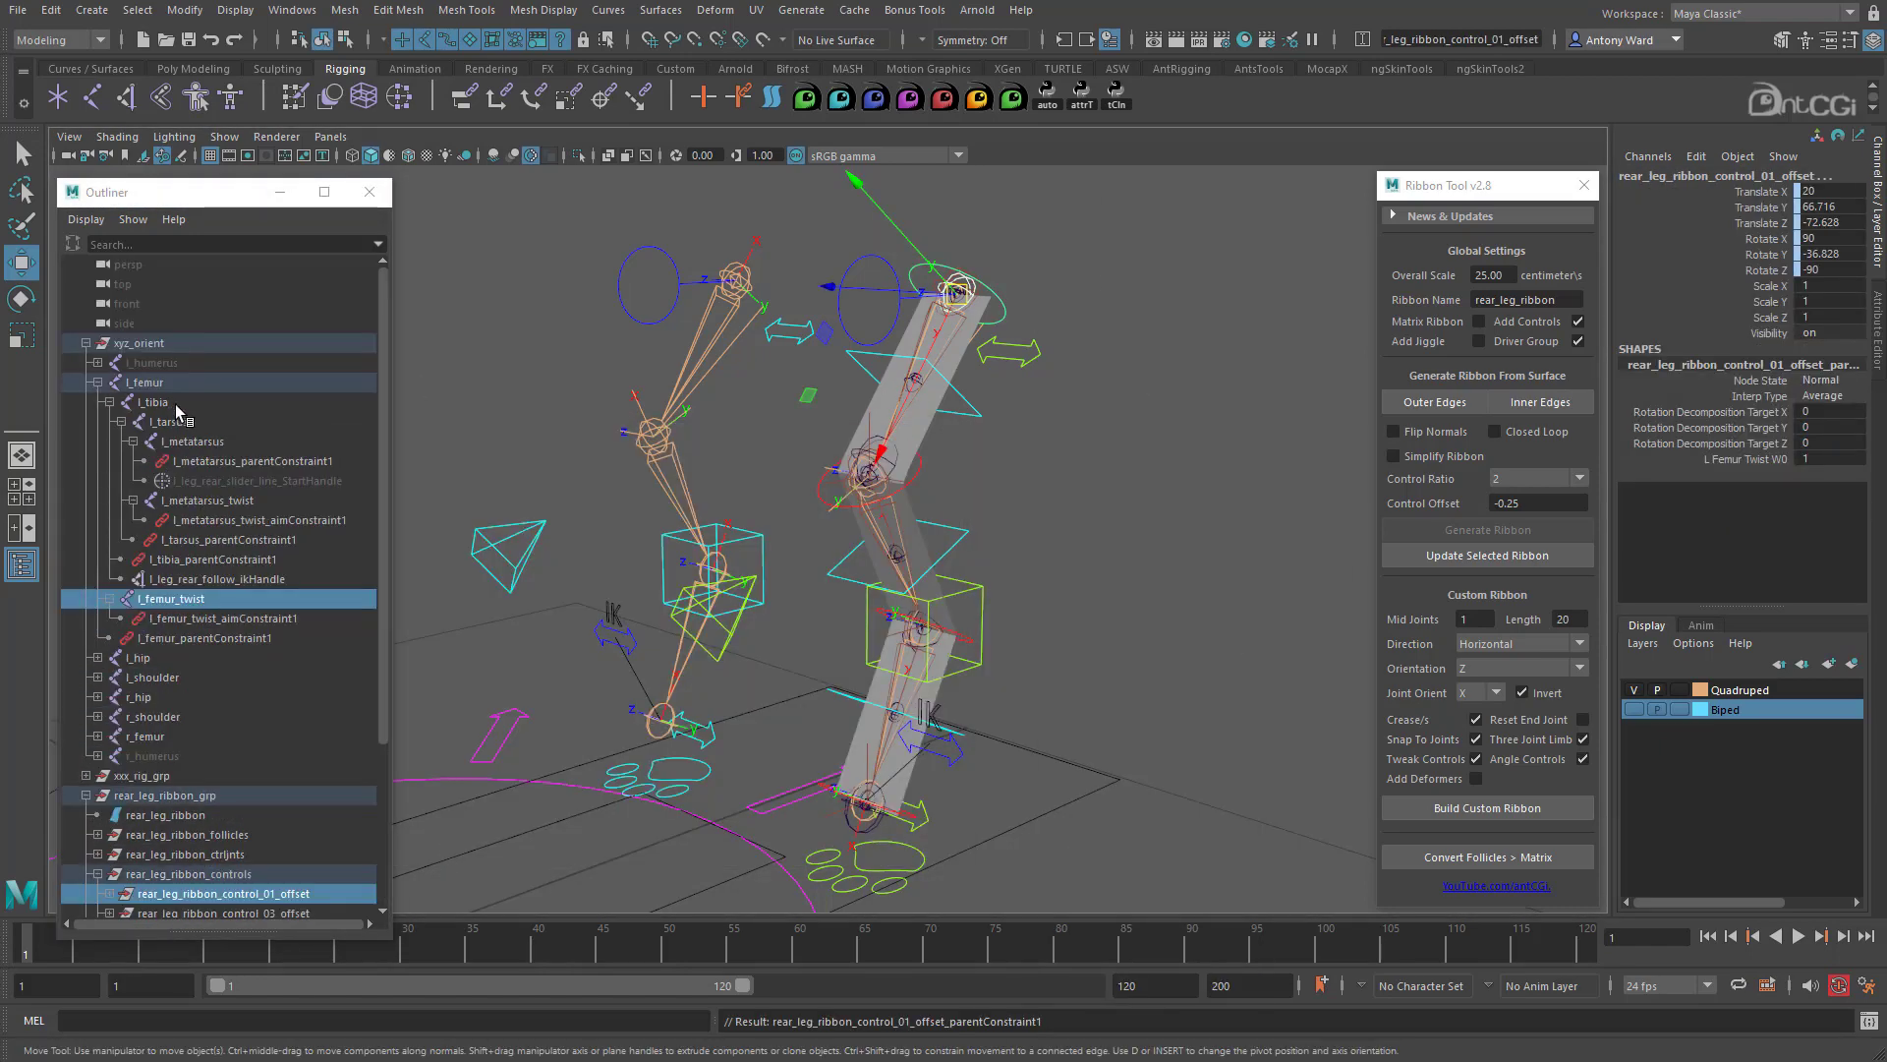
left_click(175, 404)
left_click(315, 759, "ctrl")
key("g")
left_click(189, 422)
left_click(306, 772, "ctrl")
key("g")
Step: Parent constrain rear_leg_ribbon_control_07_offset to the l_metatarsus_twist joint
scroll(246, 688, "up", 3)
left_click(185, 602)
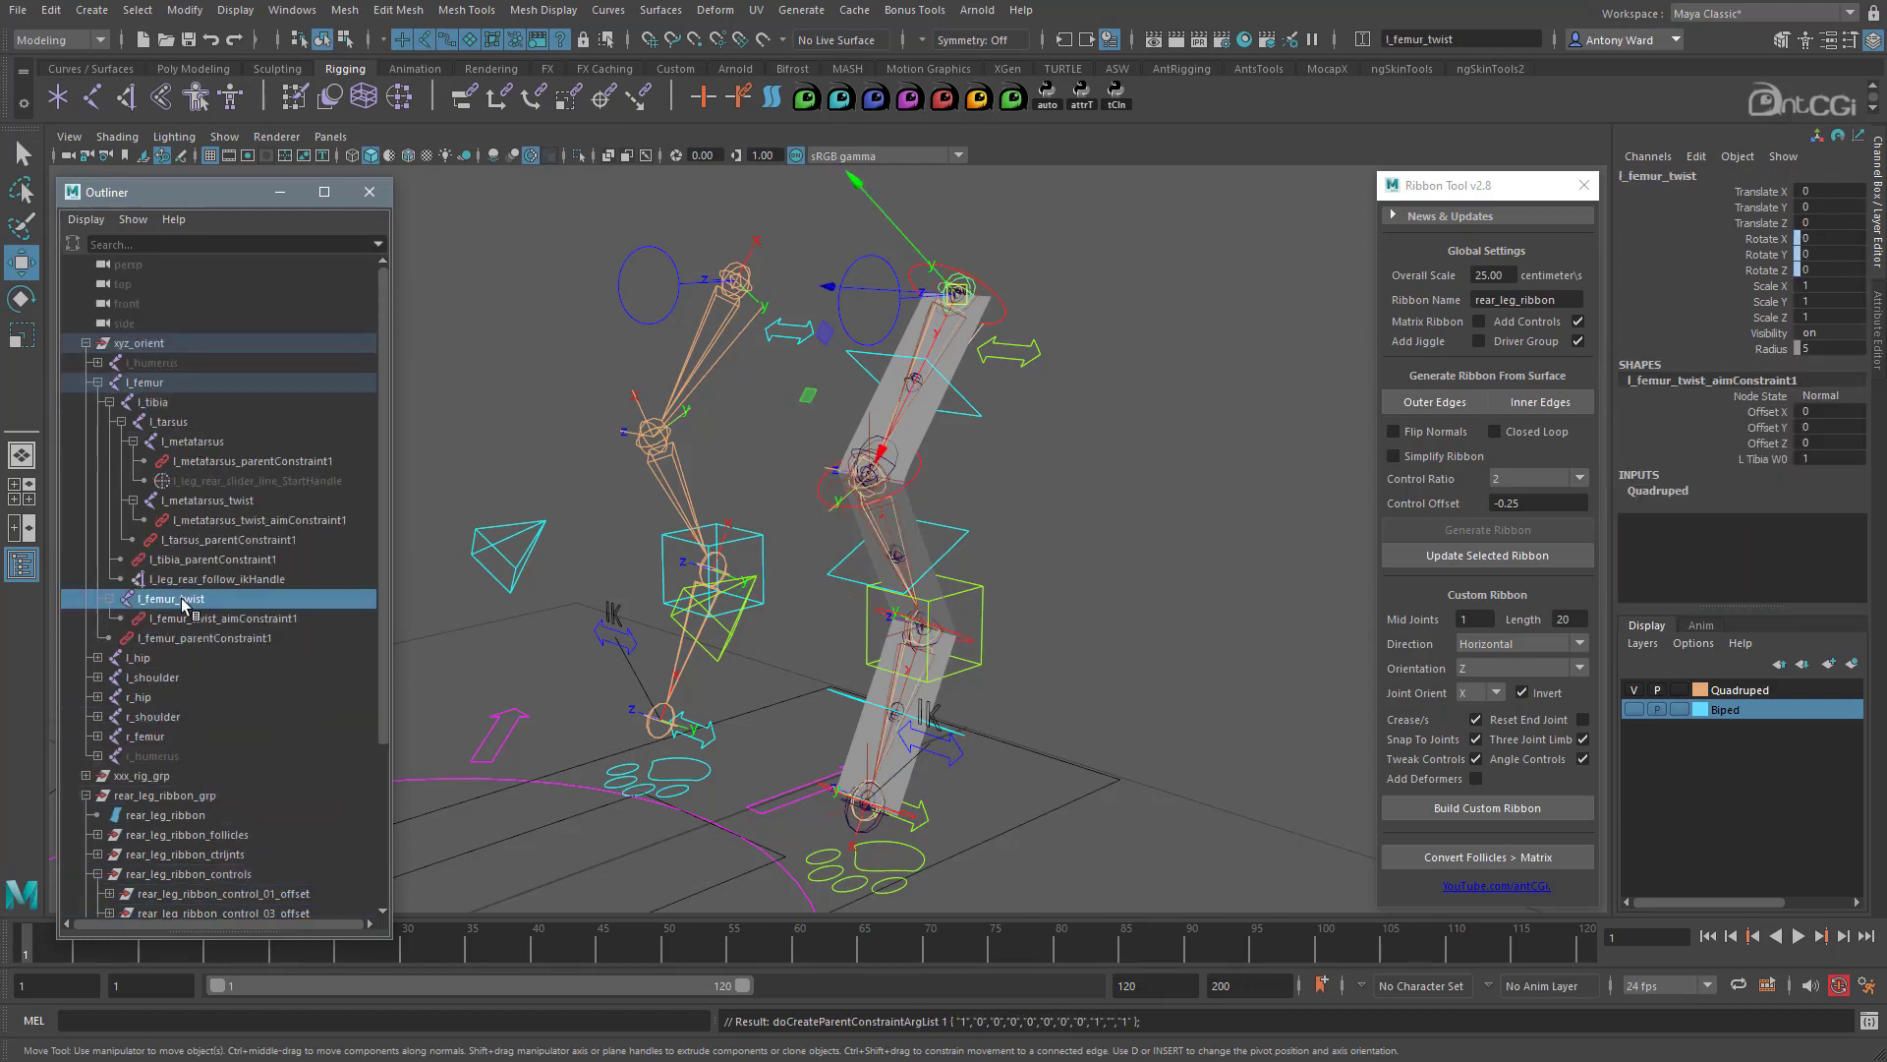
left_click(202, 501)
scroll(236, 629, "down", 3)
left_click(309, 794, "ctrl")
key("g")
Step: Move the left rear leg IK control by about -8.3, 1.5 and 0.8 in X, Y and Z to test the ribbon
left_click_drag(1029, 425, 968, 432, "alt")
left_click(910, 878)
scroll(950, 832, "down", 2)
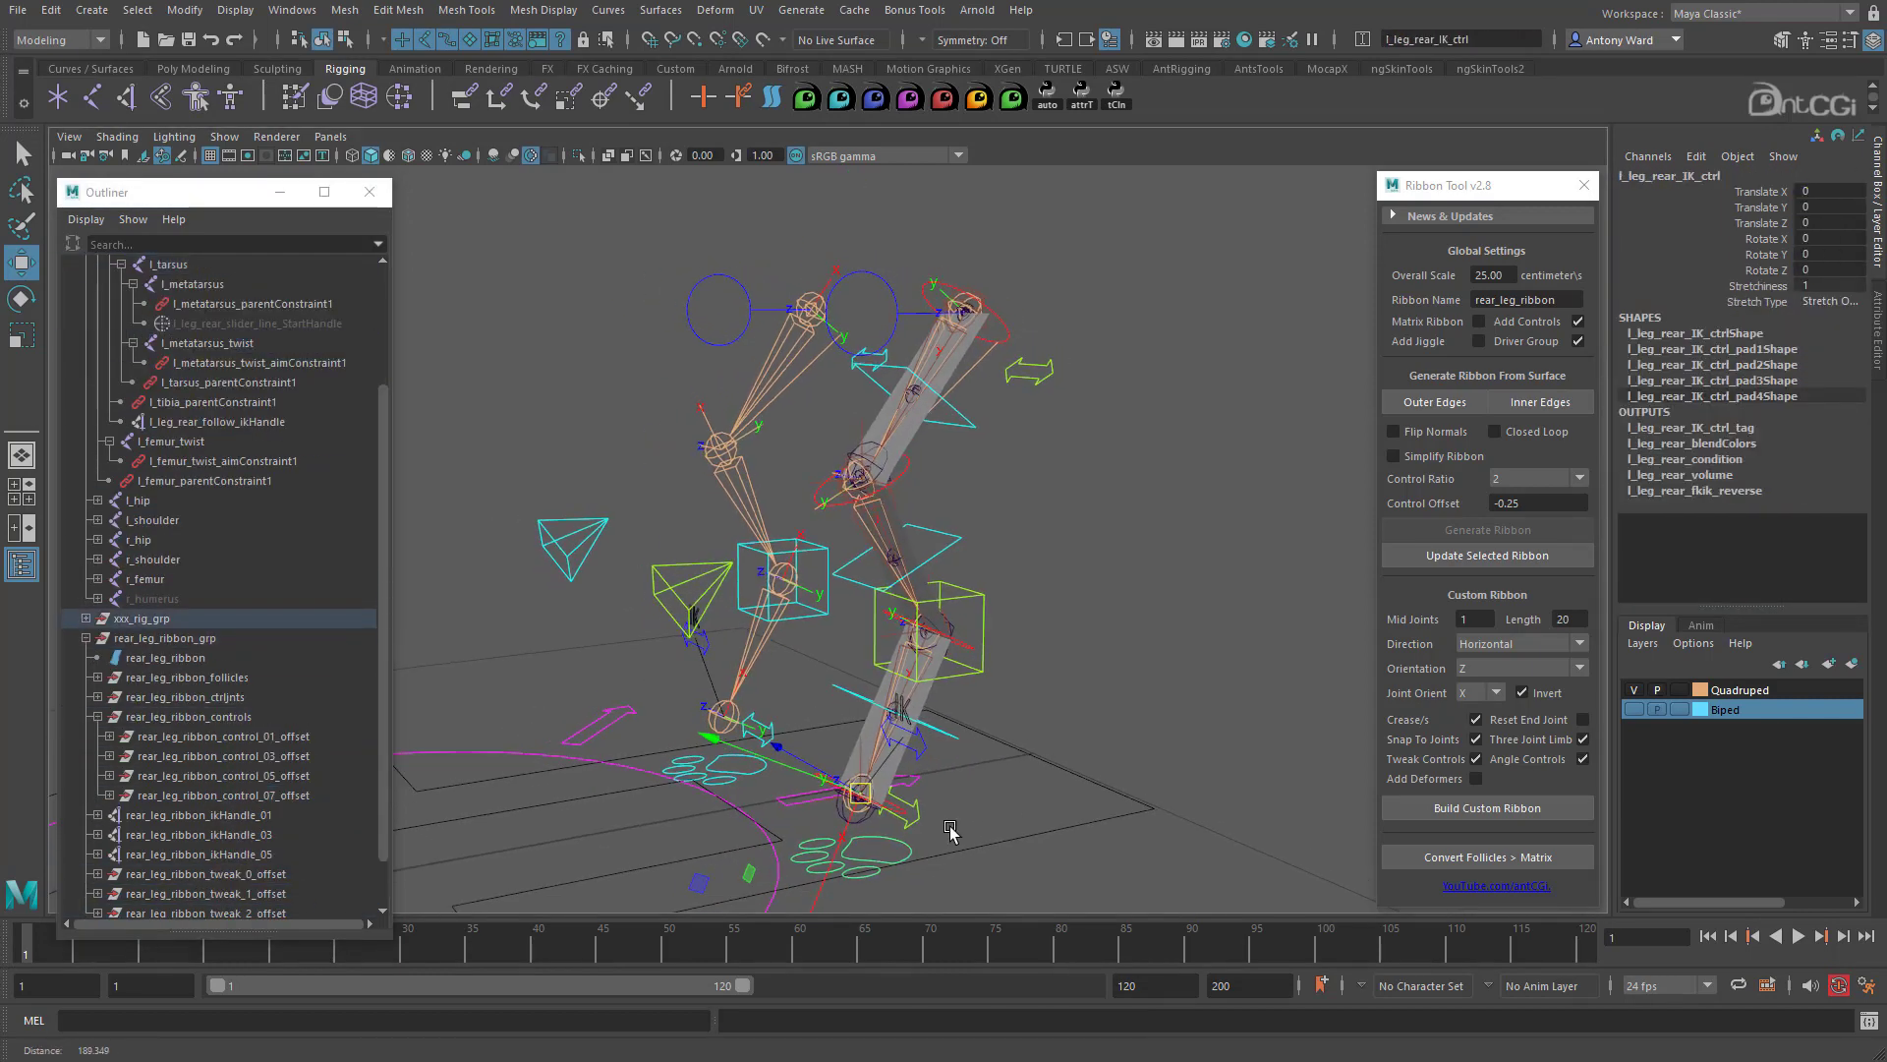
left_click_drag(856, 773, 854, 768)
left_click_drag(741, 742, 871, 789)
left_click_drag(871, 701, 872, 659, "alt")
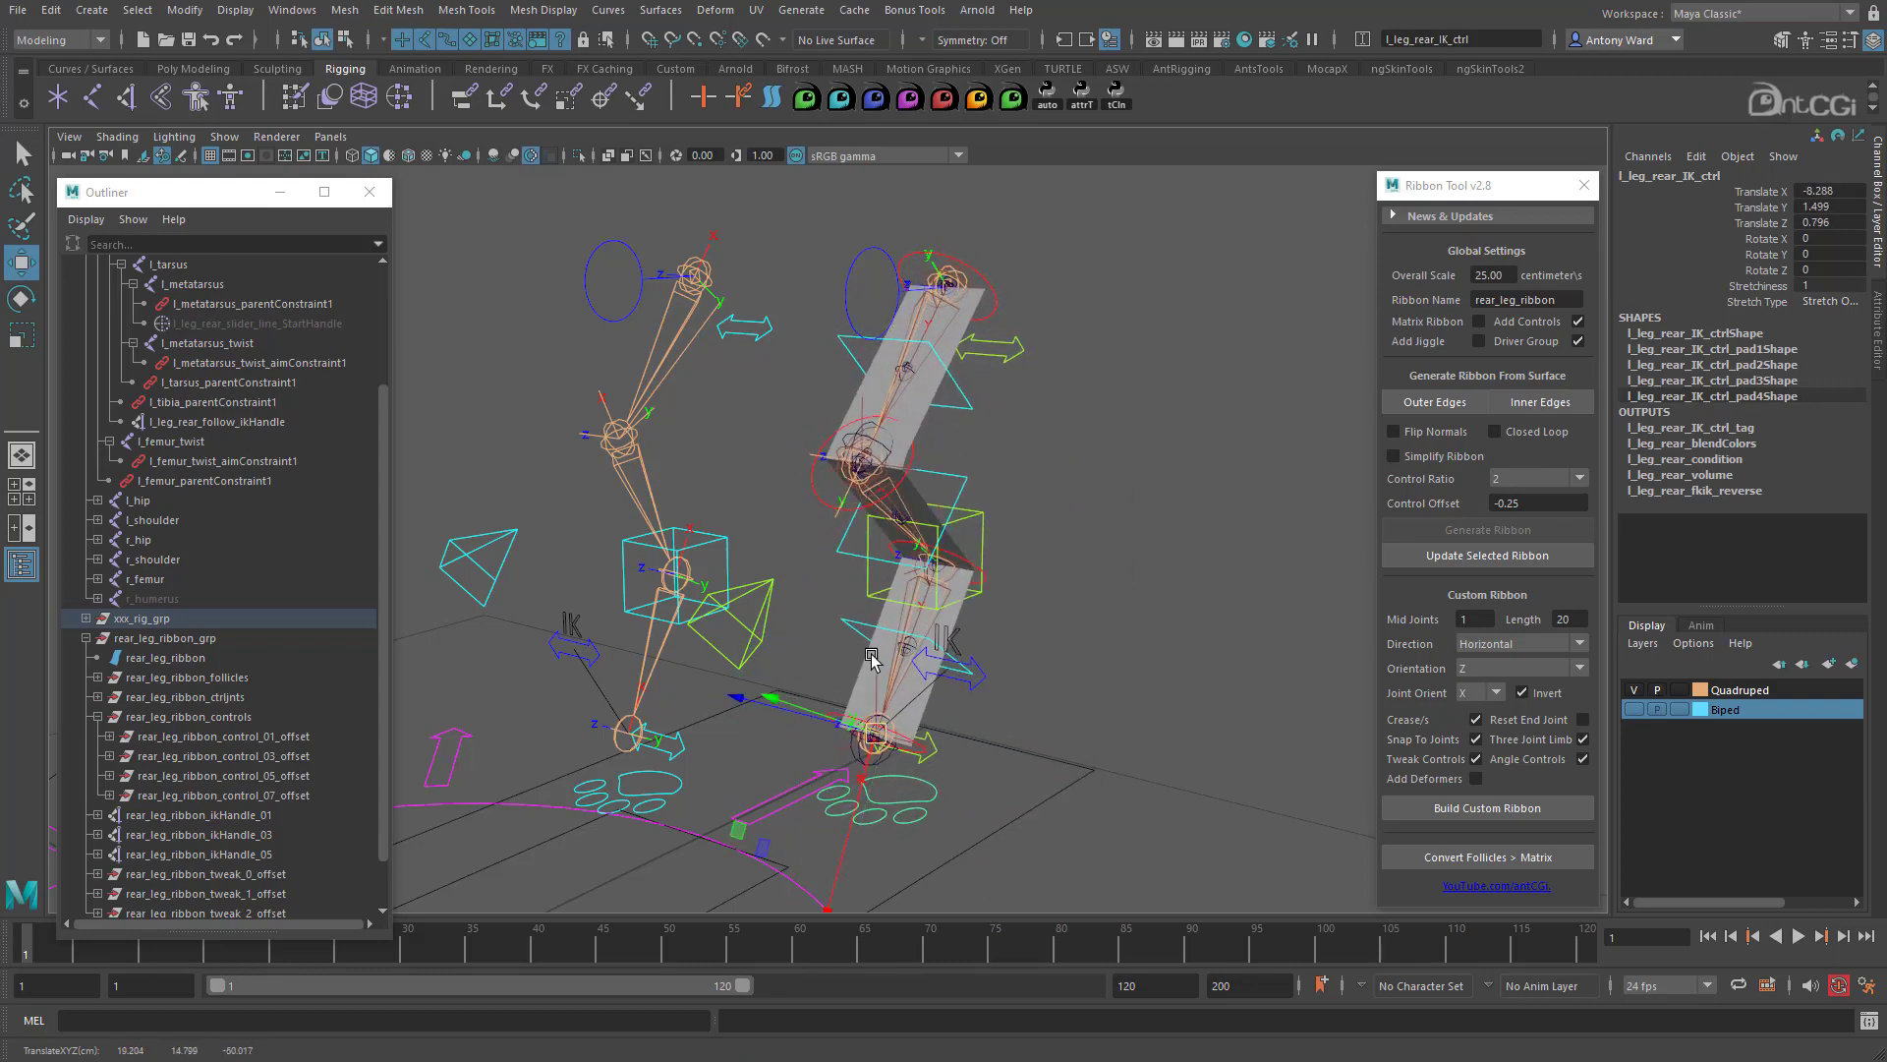
Step: Move the ribbon's knee control and its upper and lower tweak controls to test the deformation, undoing the moves
left_click(809, 482)
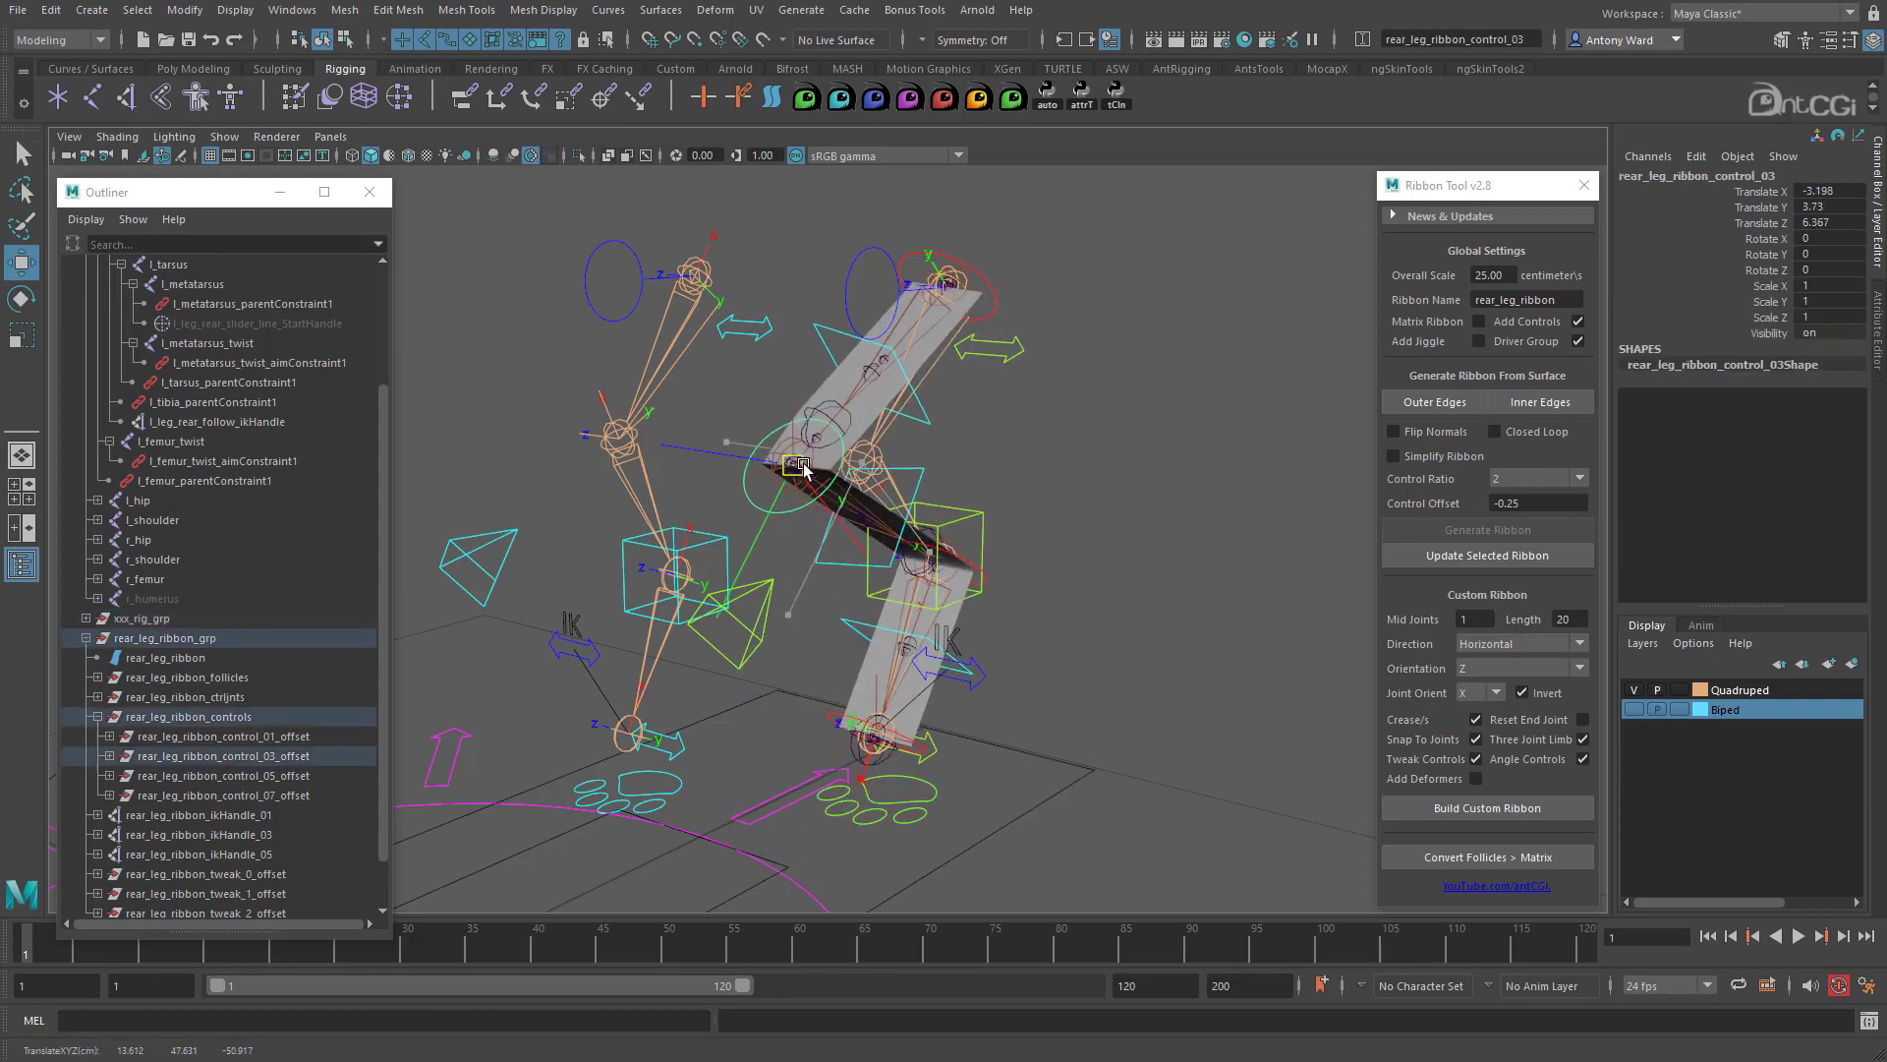
left_click(974, 400)
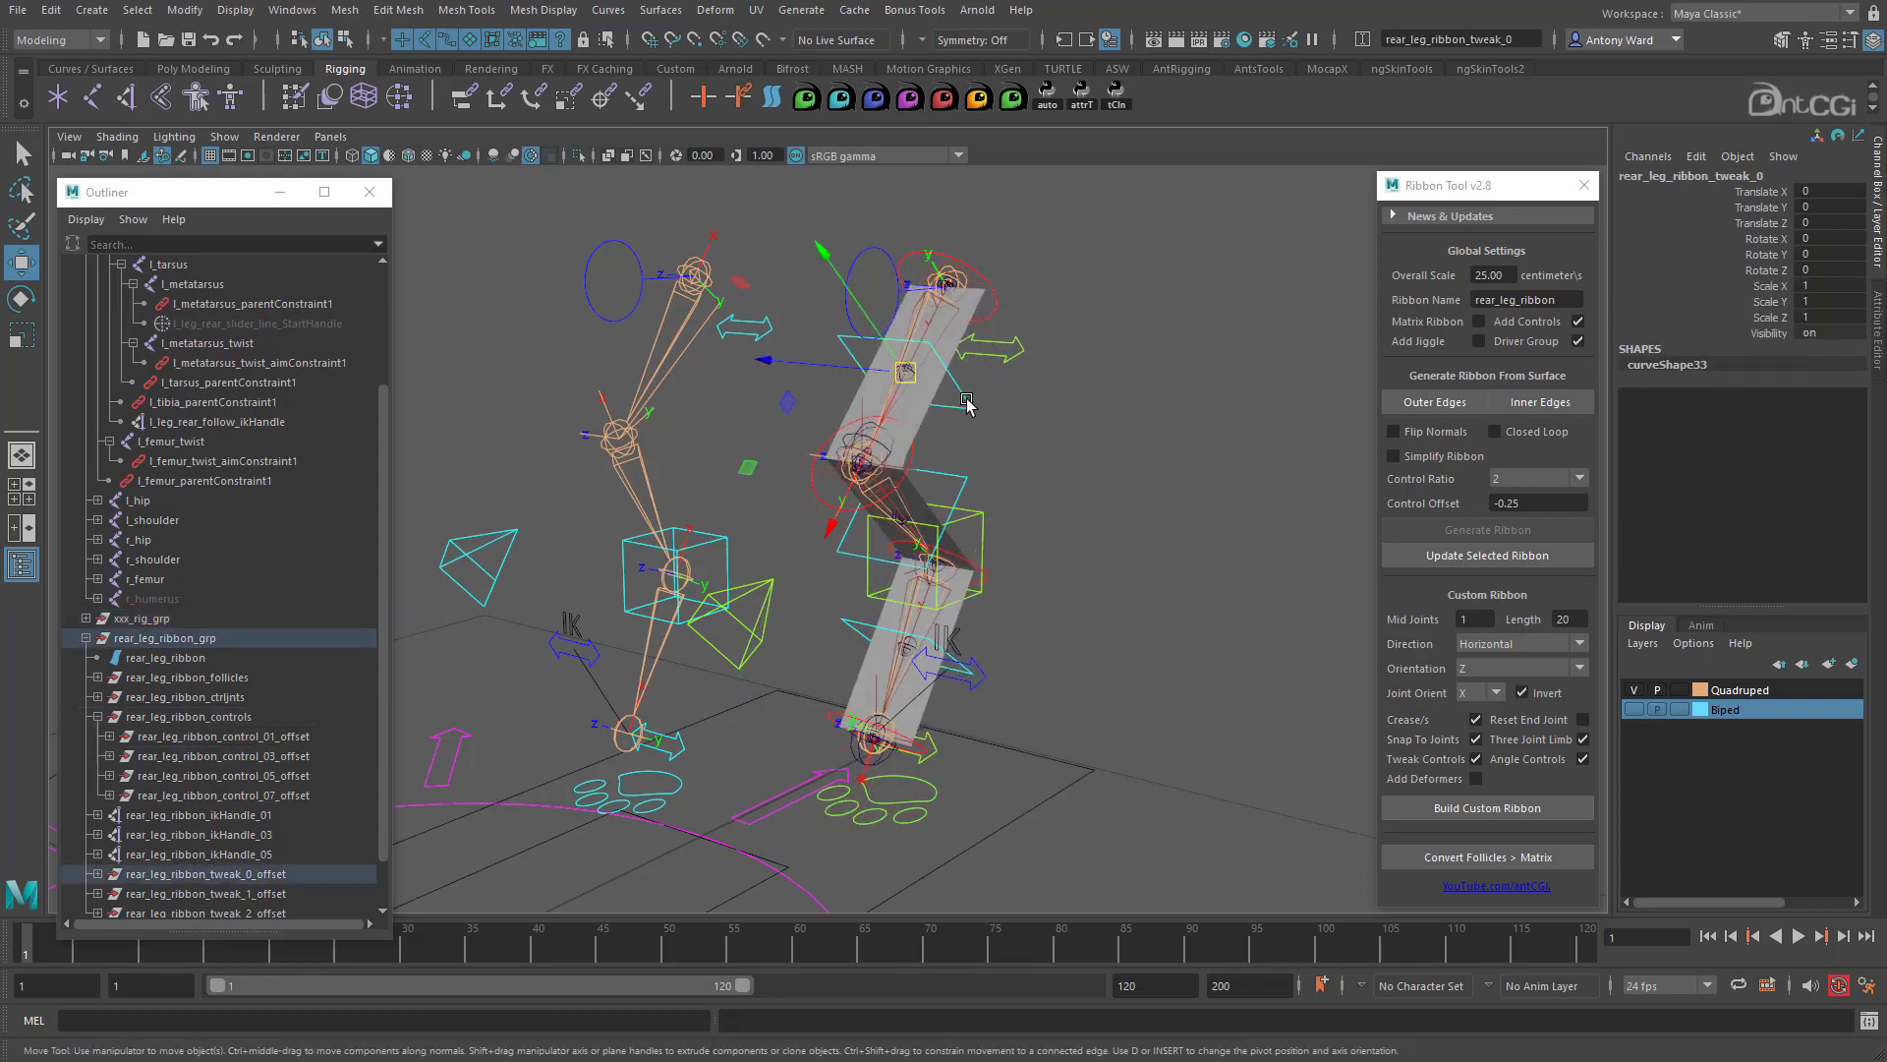
left_click_drag(974, 400, 921, 385, "alt")
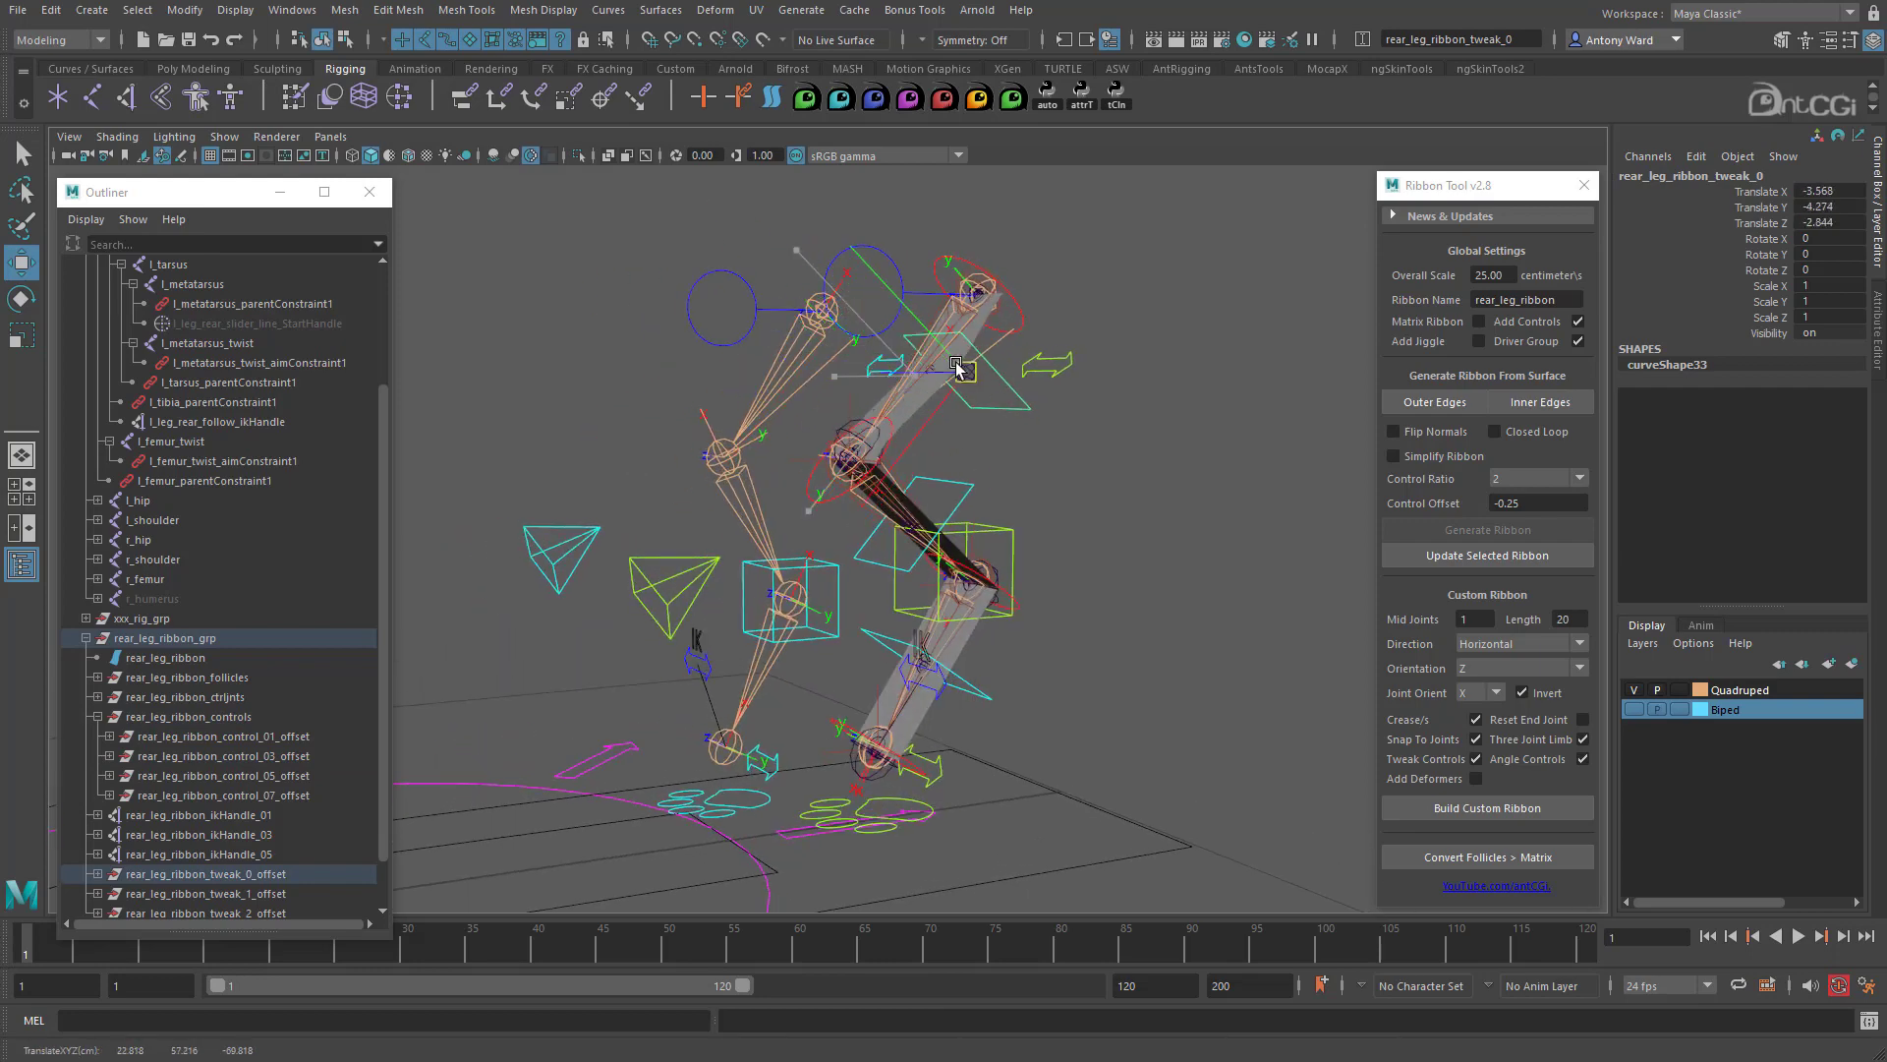
left_click_drag(1026, 695, 968, 704, "alt")
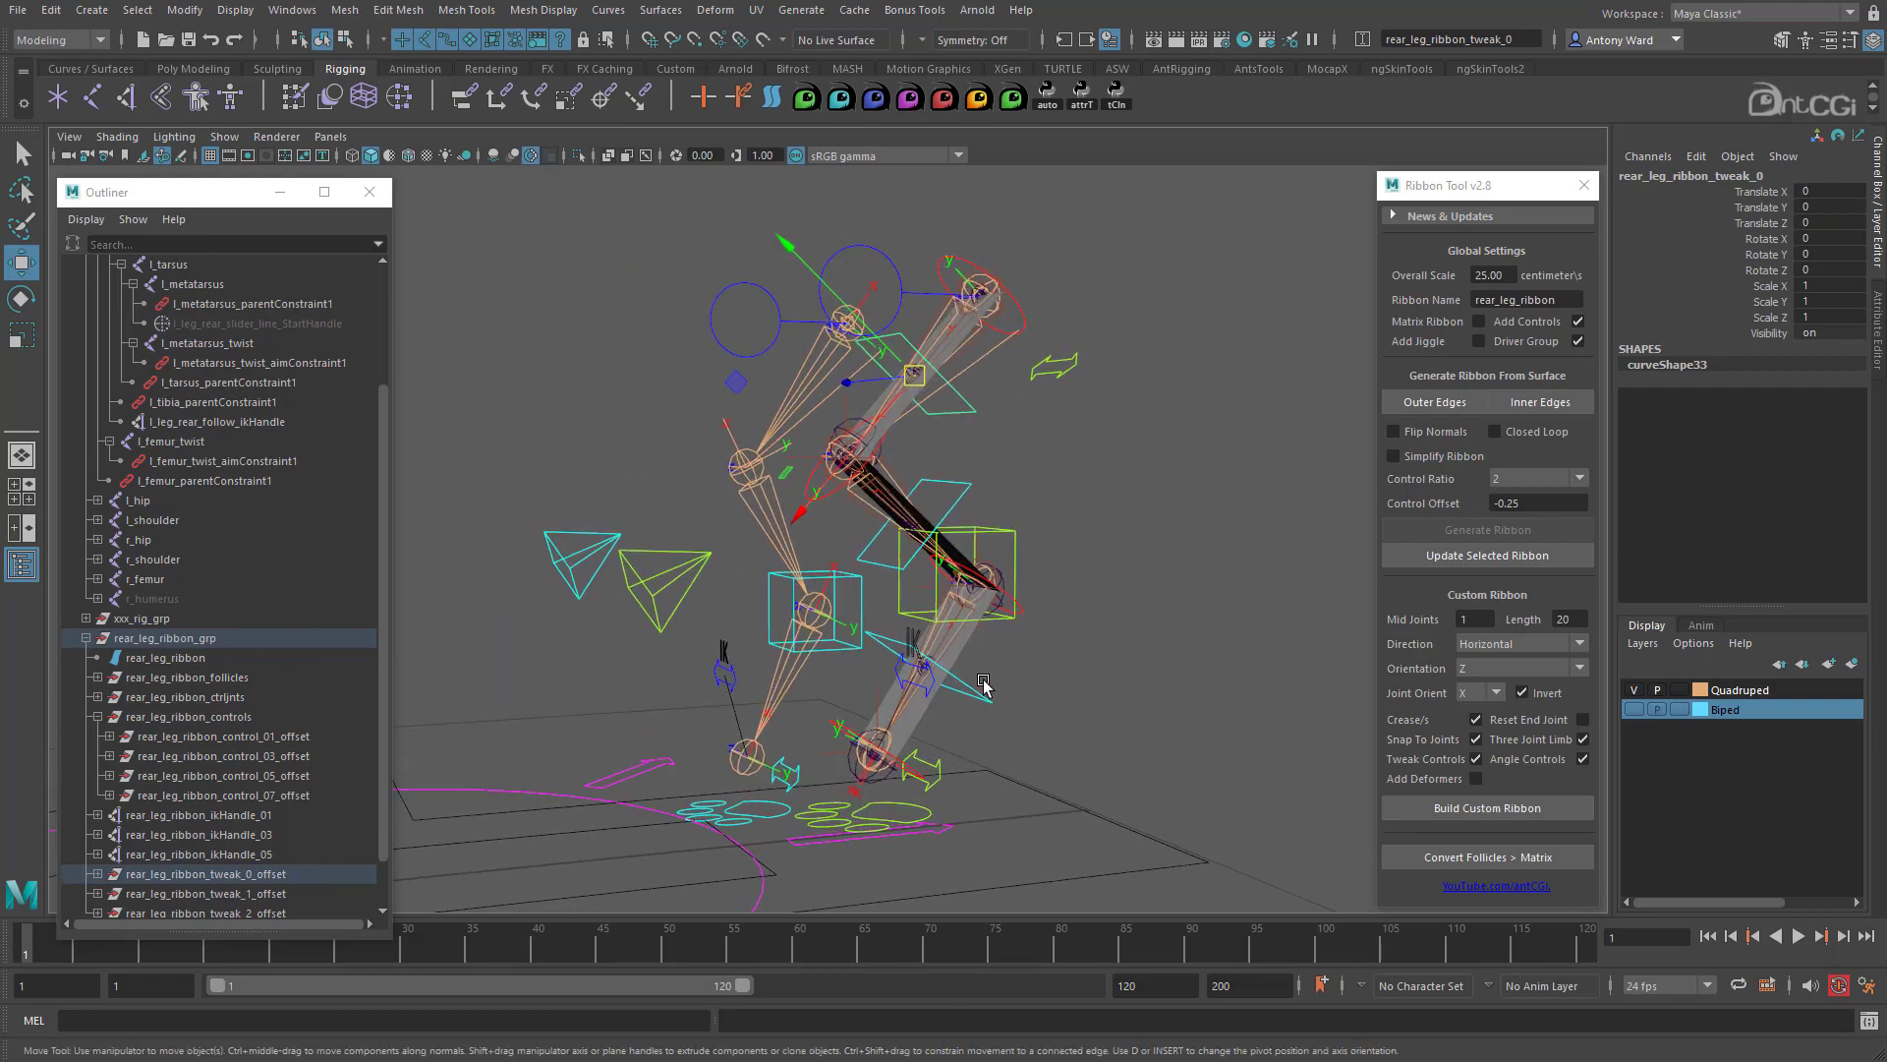
left_click(965, 706)
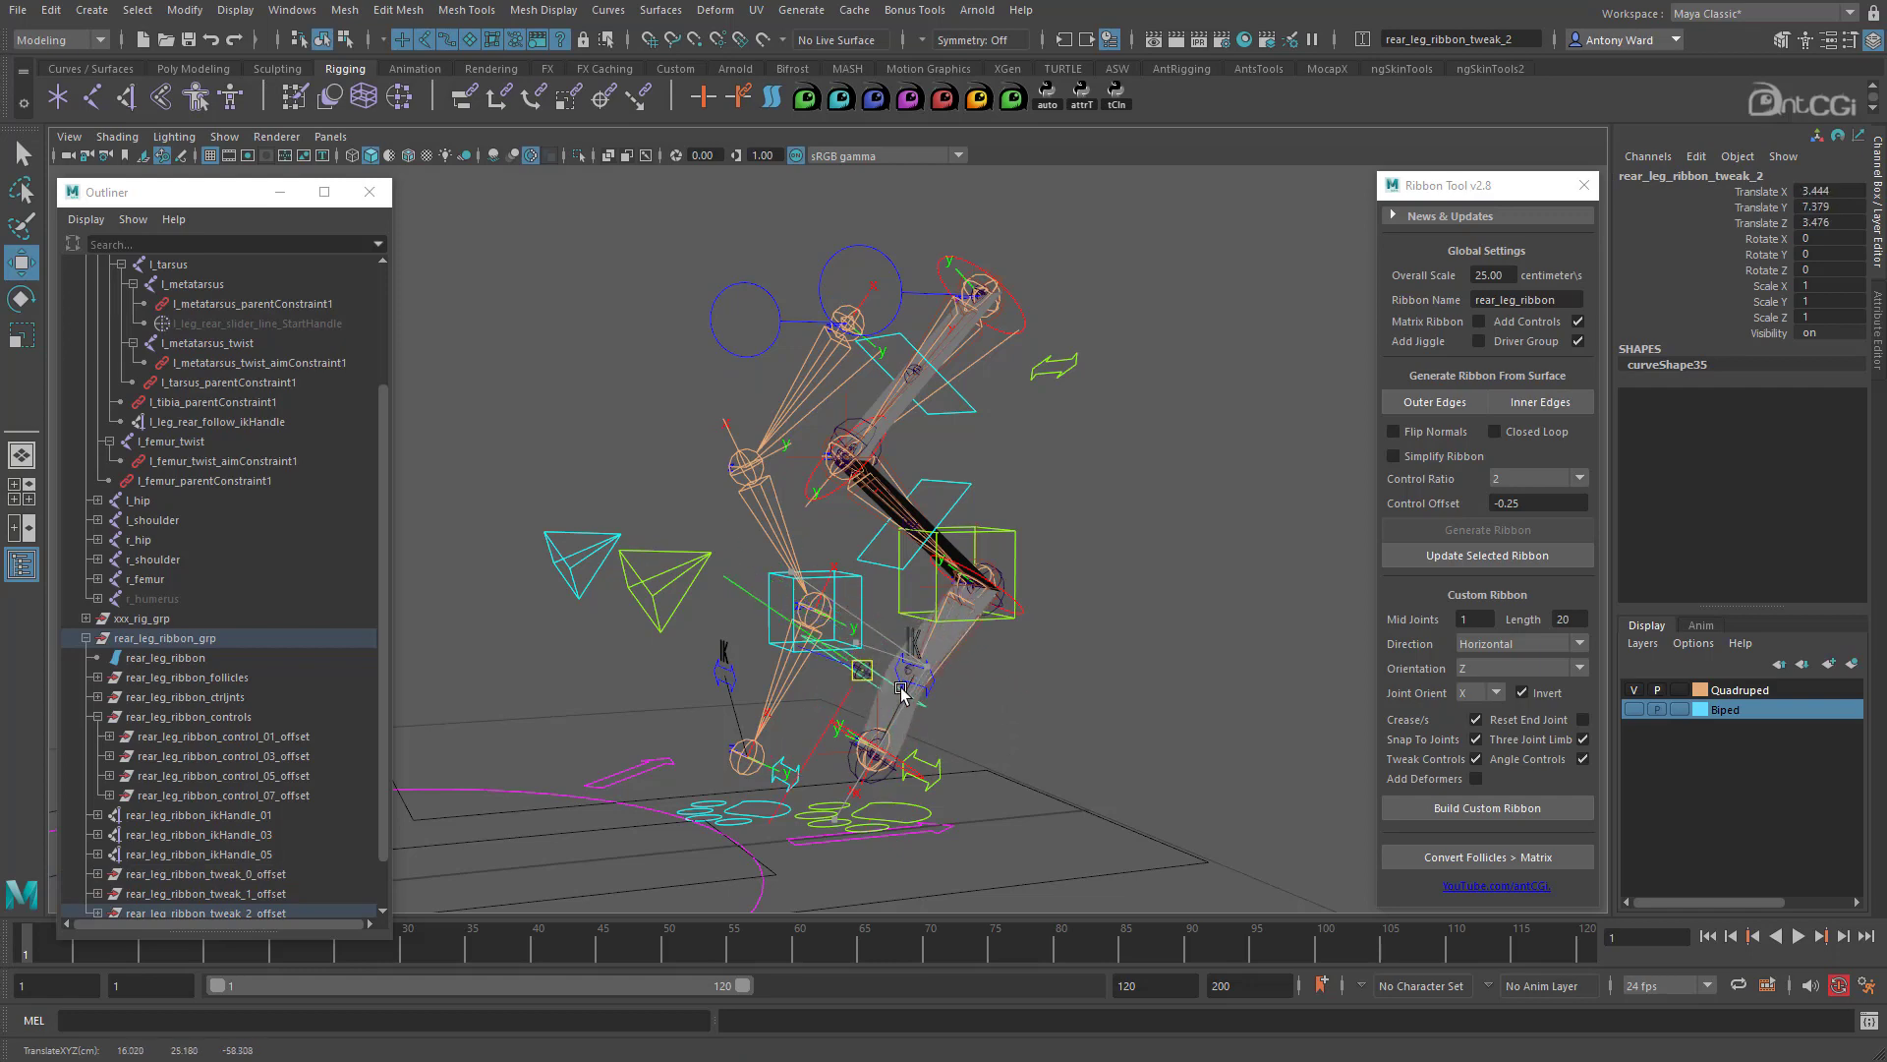
Step: Move the left metatarsus twist control about -12.7 in Z to test the ribbon's twist, and undo the move
left_click(929, 813)
left_click_drag(929, 813, 974, 767, "alt")
left_click(934, 759)
left_click(934, 750)
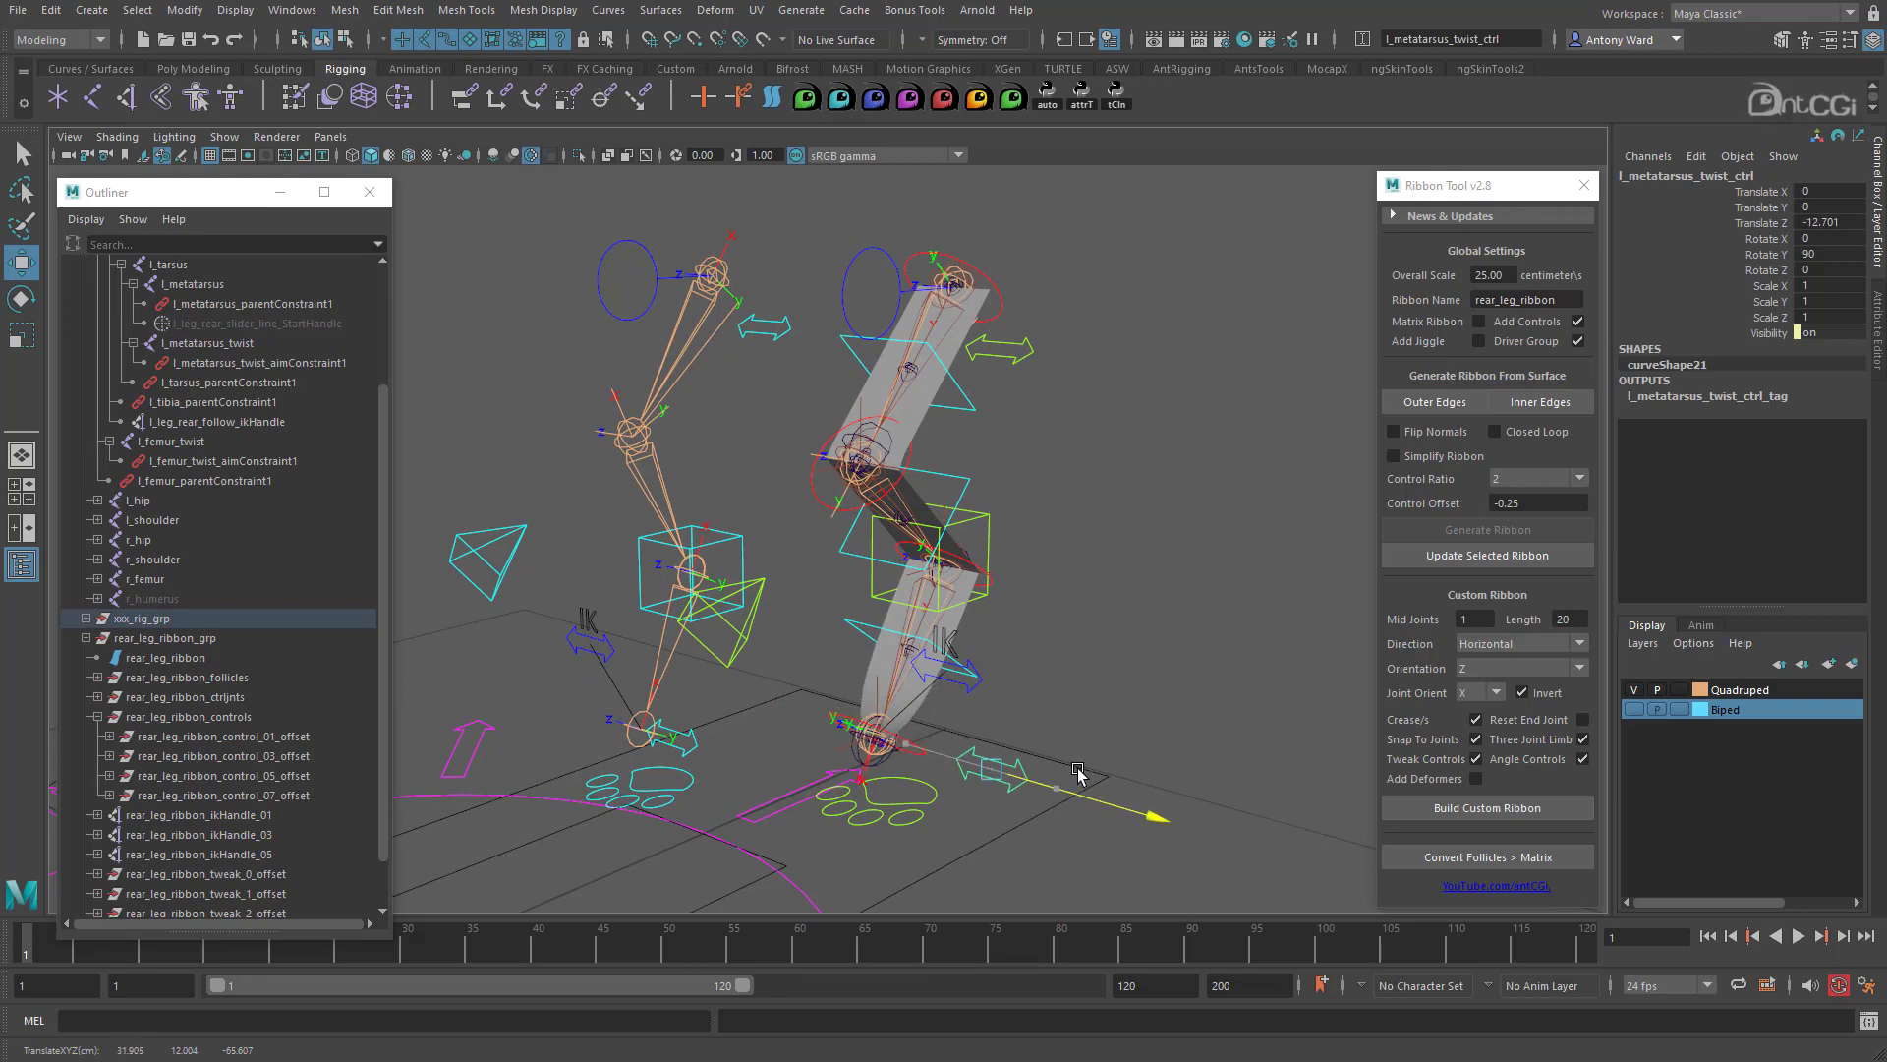
left_click_drag(1057, 281, 1036, 616, "alt")
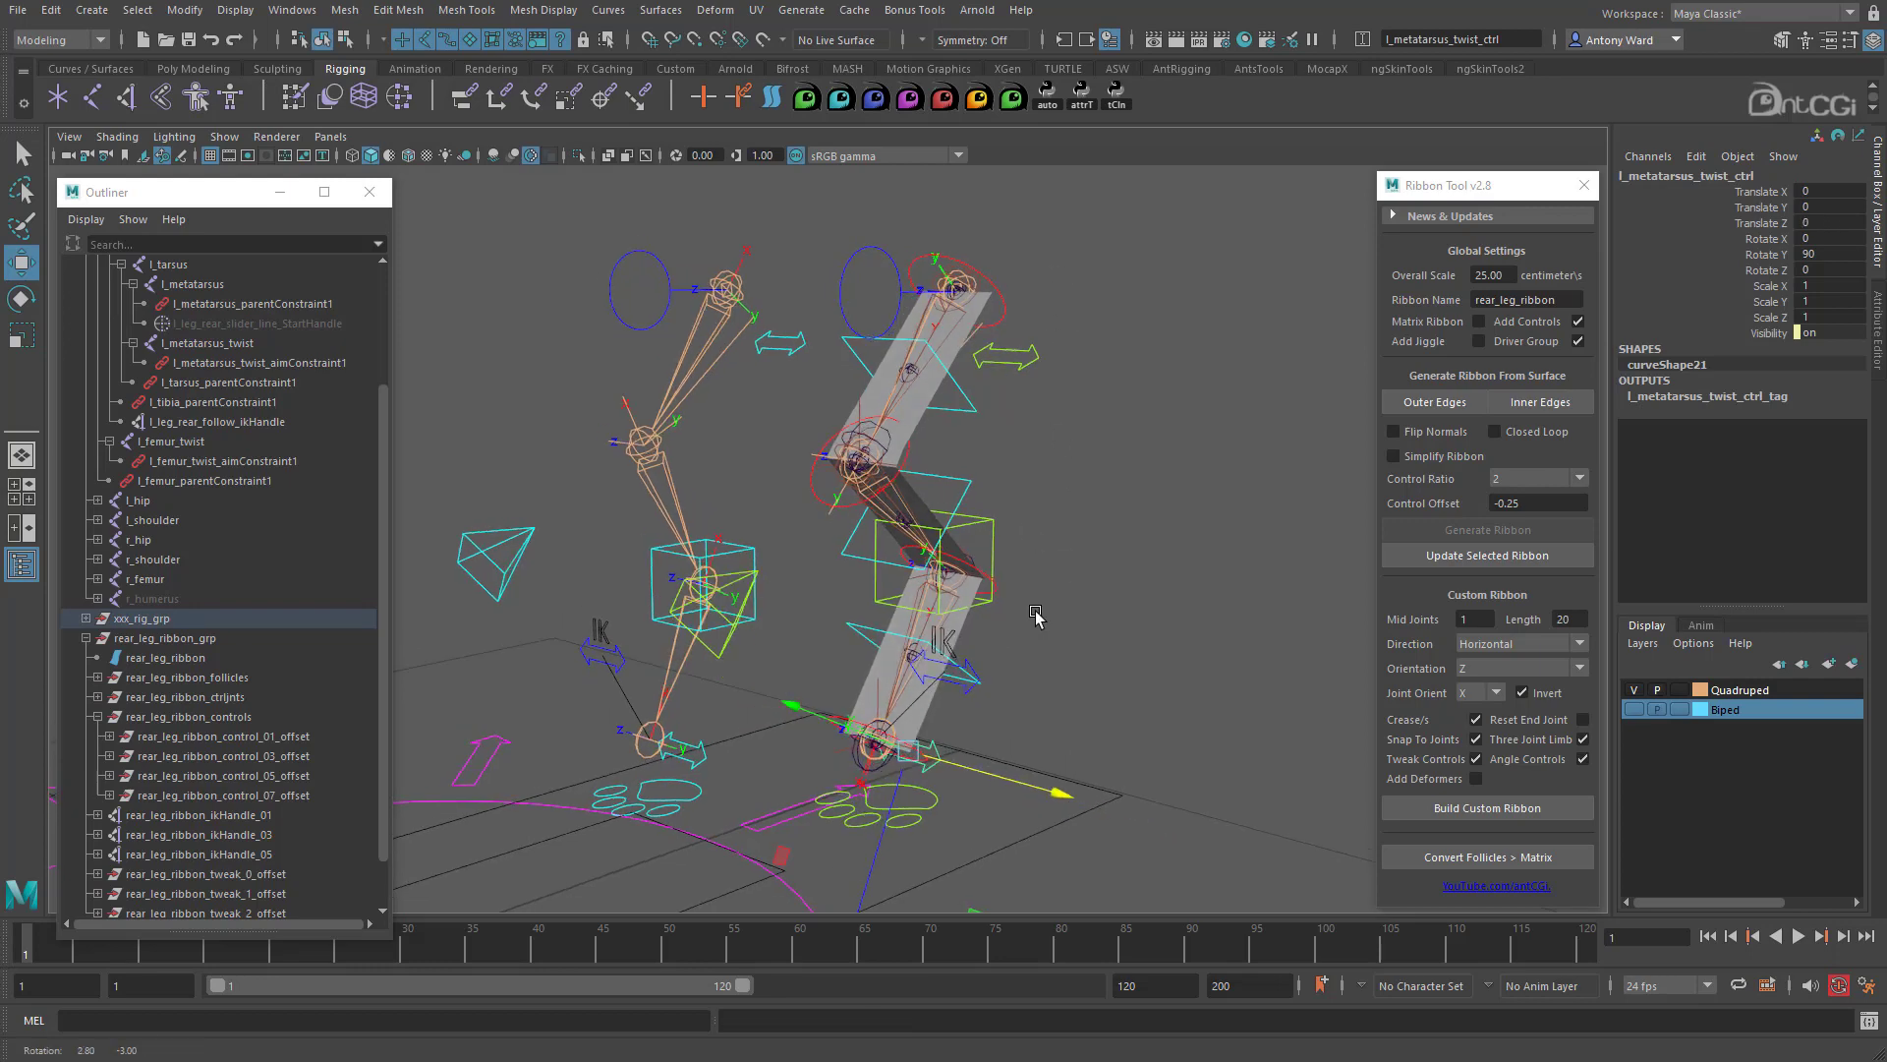
Step: Select the left rear leg IK control, l_leg_rear_IK_ctrl
left_click(935, 815)
left_click_drag(934, 815, 906, 828, "alt")
left_click(914, 823)
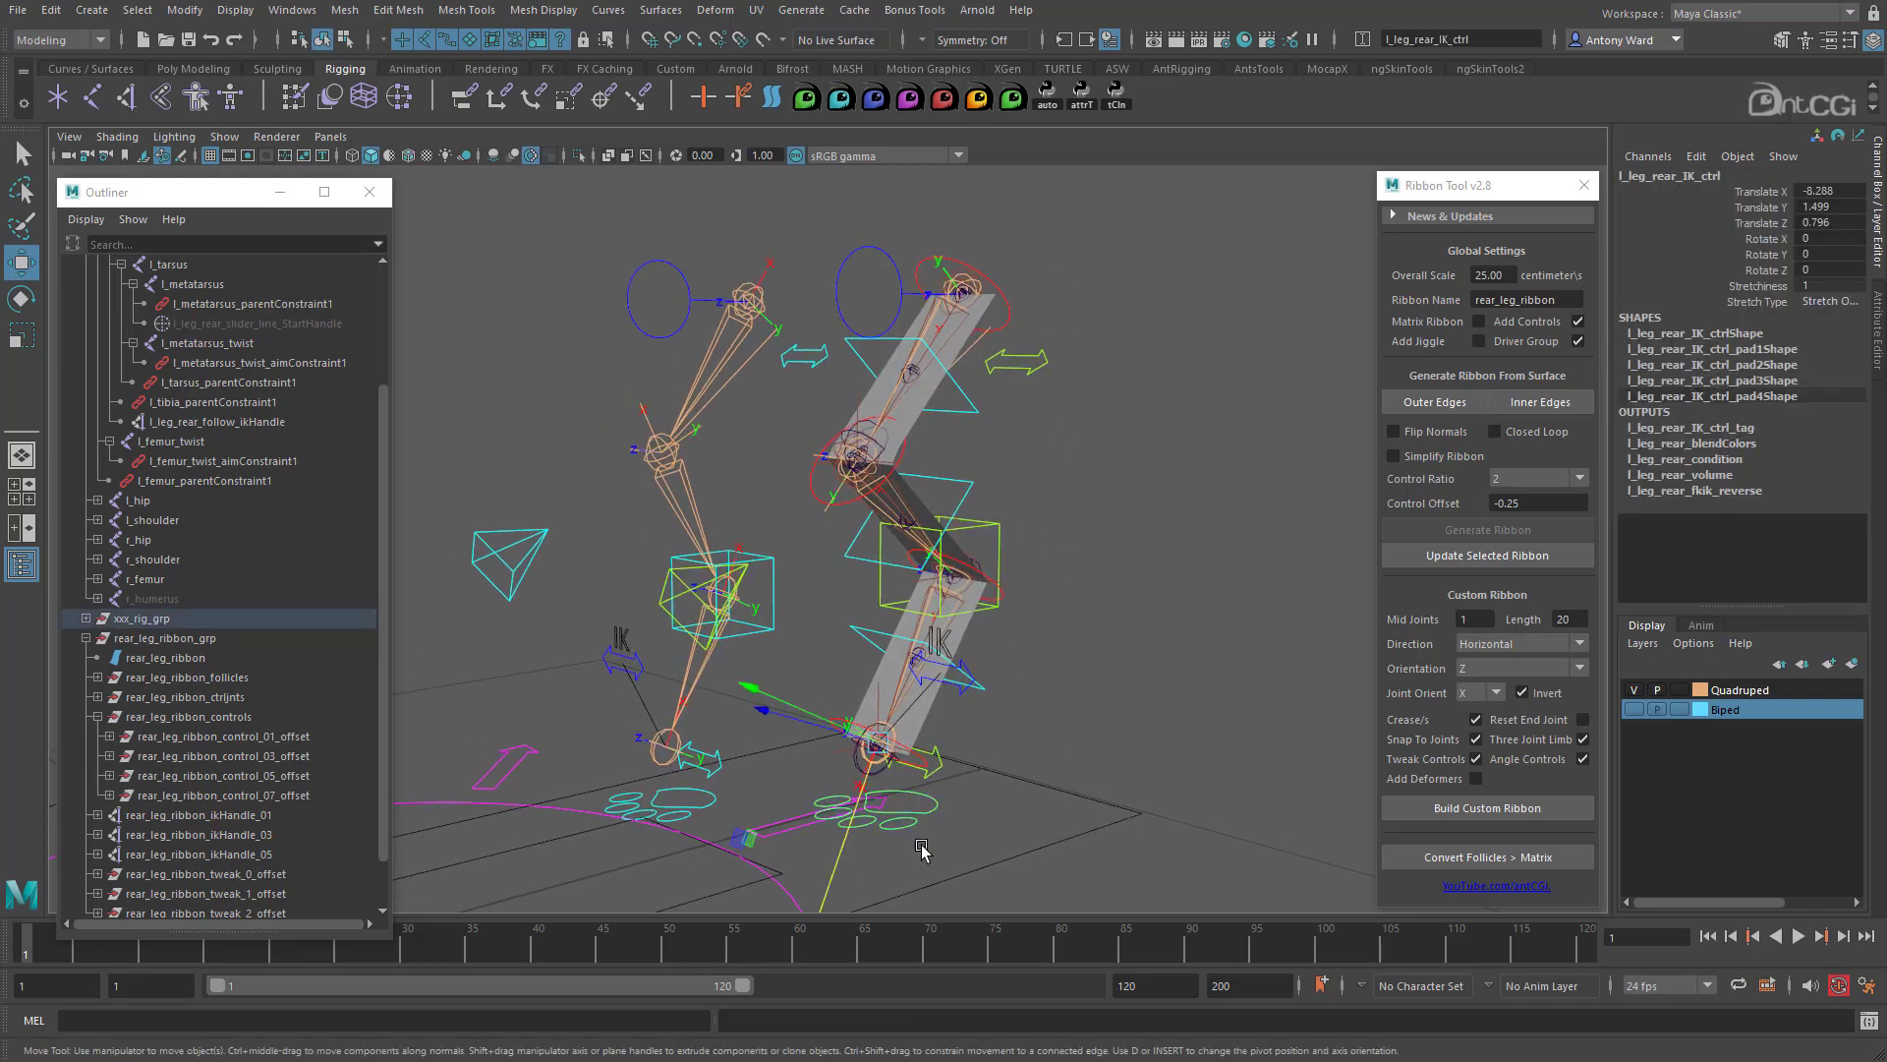